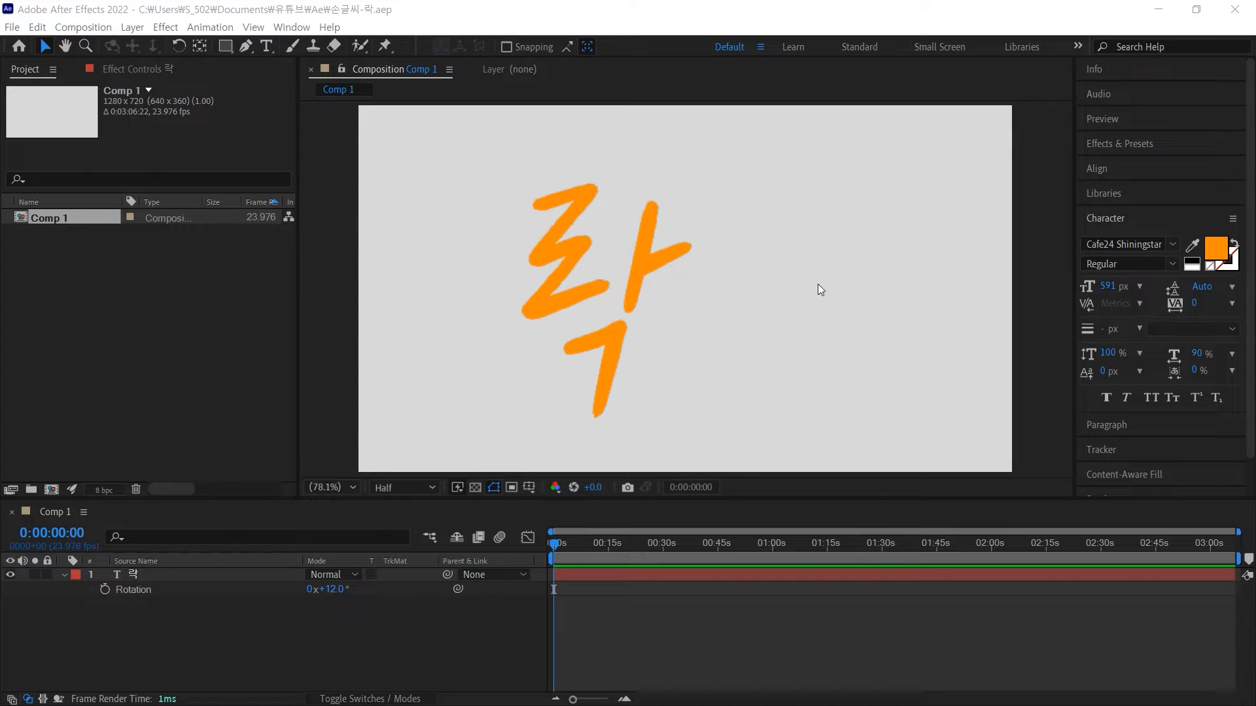
# Mark Cafe24 Shiningstar as a favourite font and set the 락 text layer's font to Cafe24 Syongsyong
pyautogui.click(645, 269)
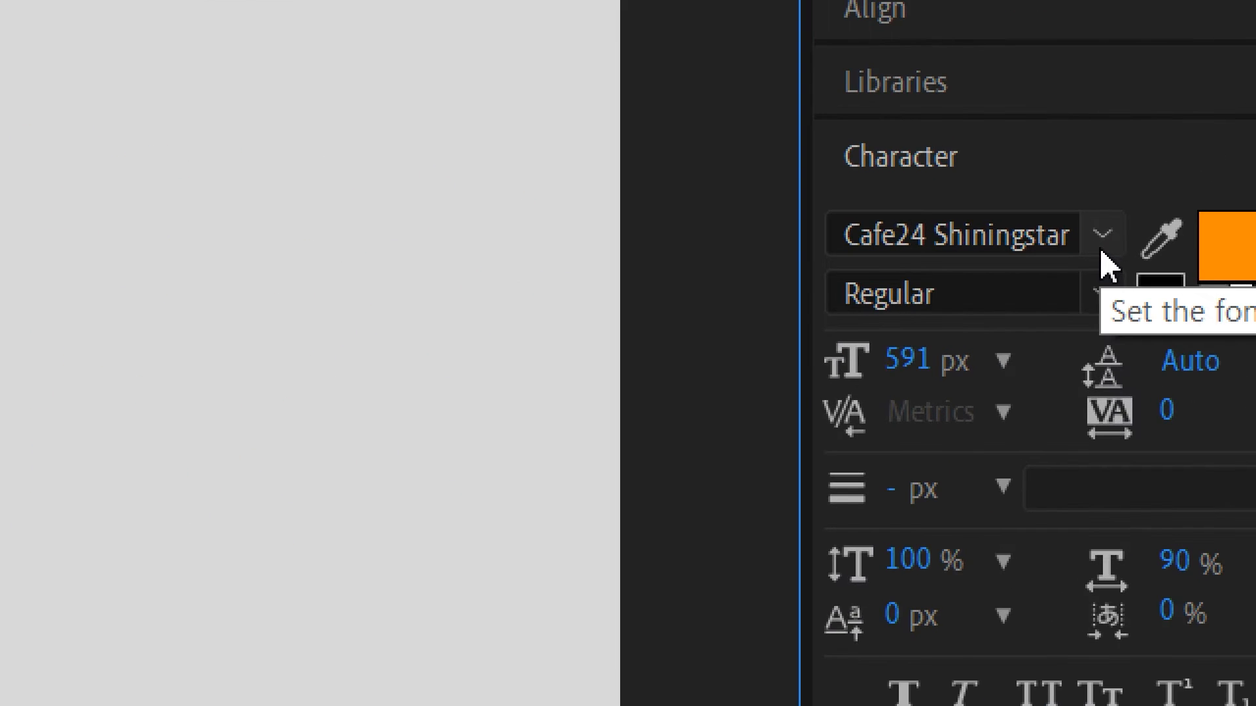
pyautogui.click(1171, 252)
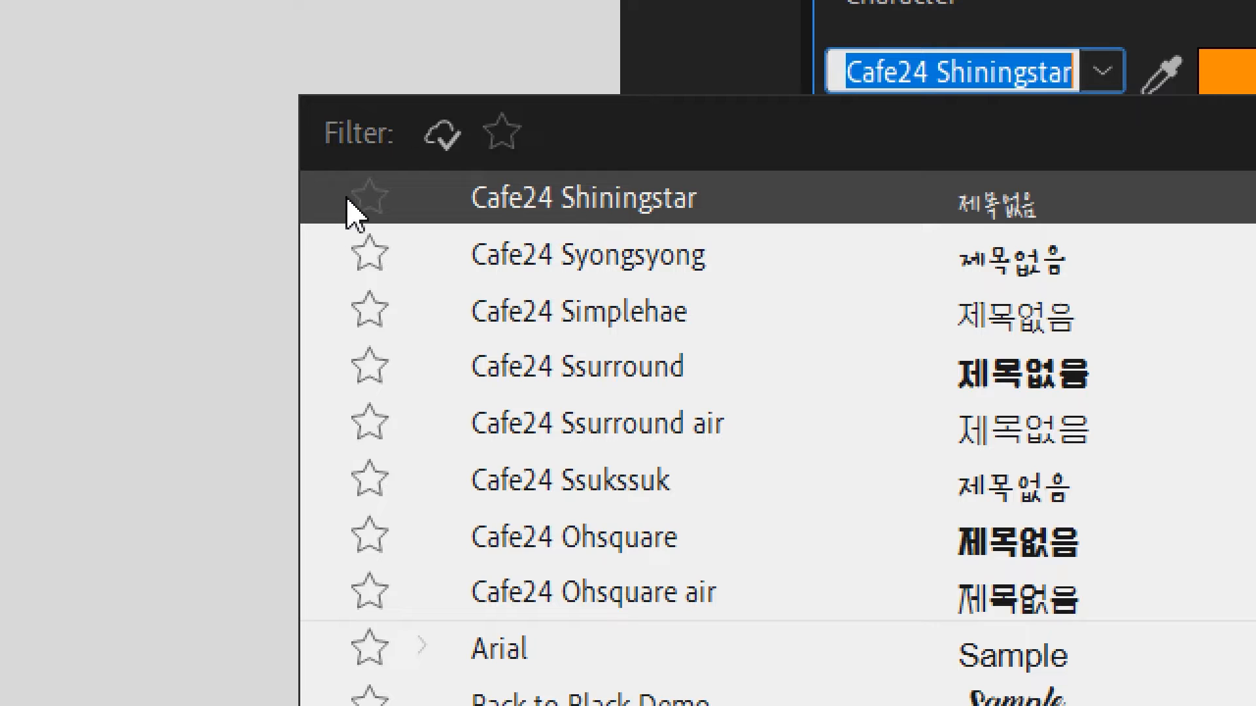
pyautogui.click(362, 198)
pyautogui.click(371, 200)
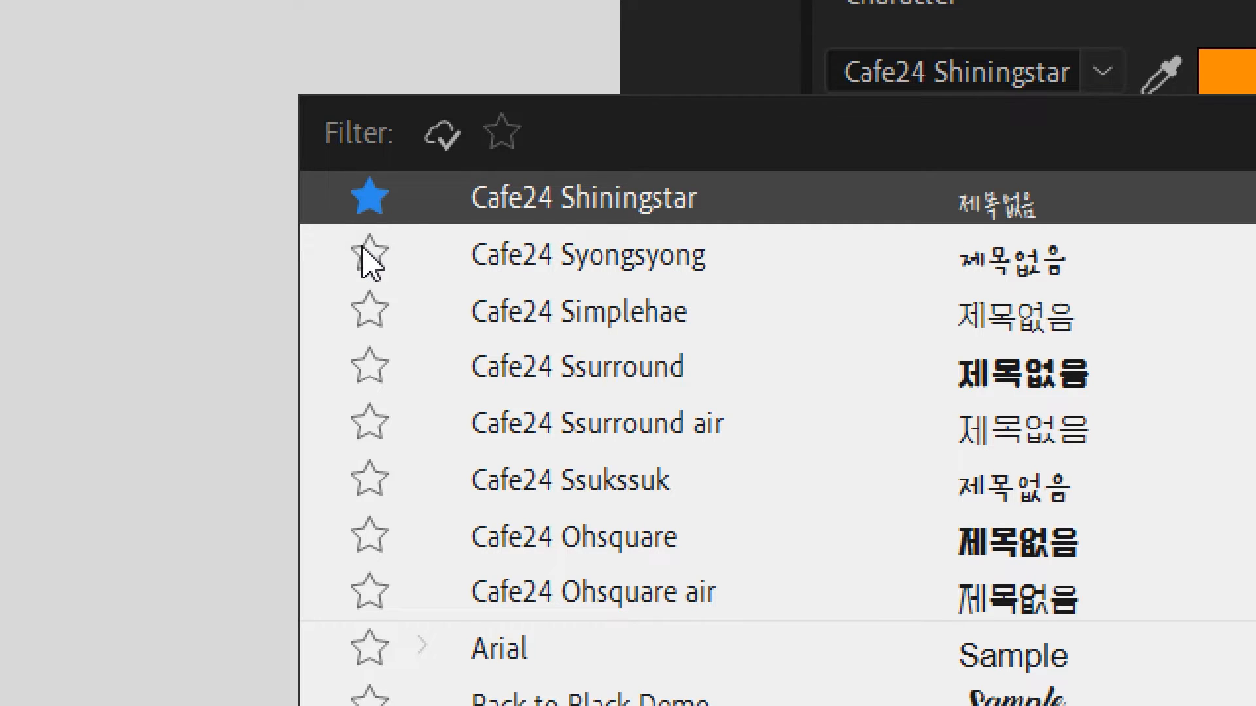
pyautogui.click(373, 259)
pyautogui.click(1000, 274)
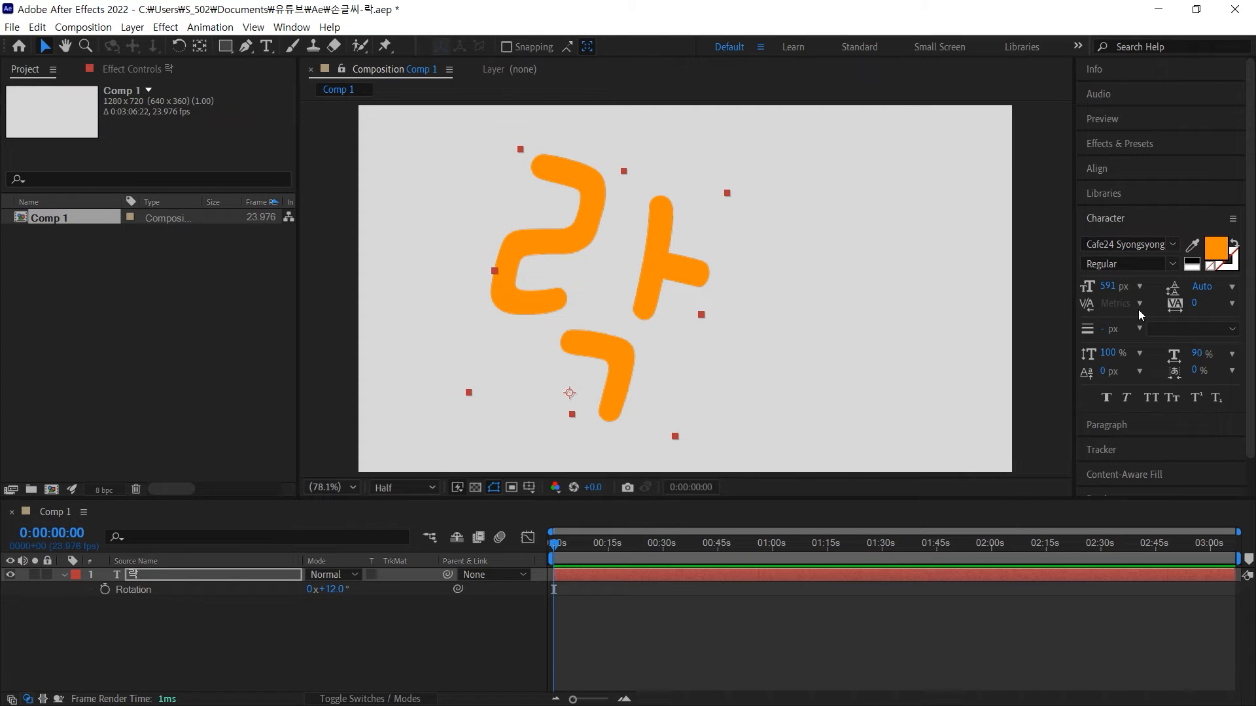
pyautogui.click(823, 334)
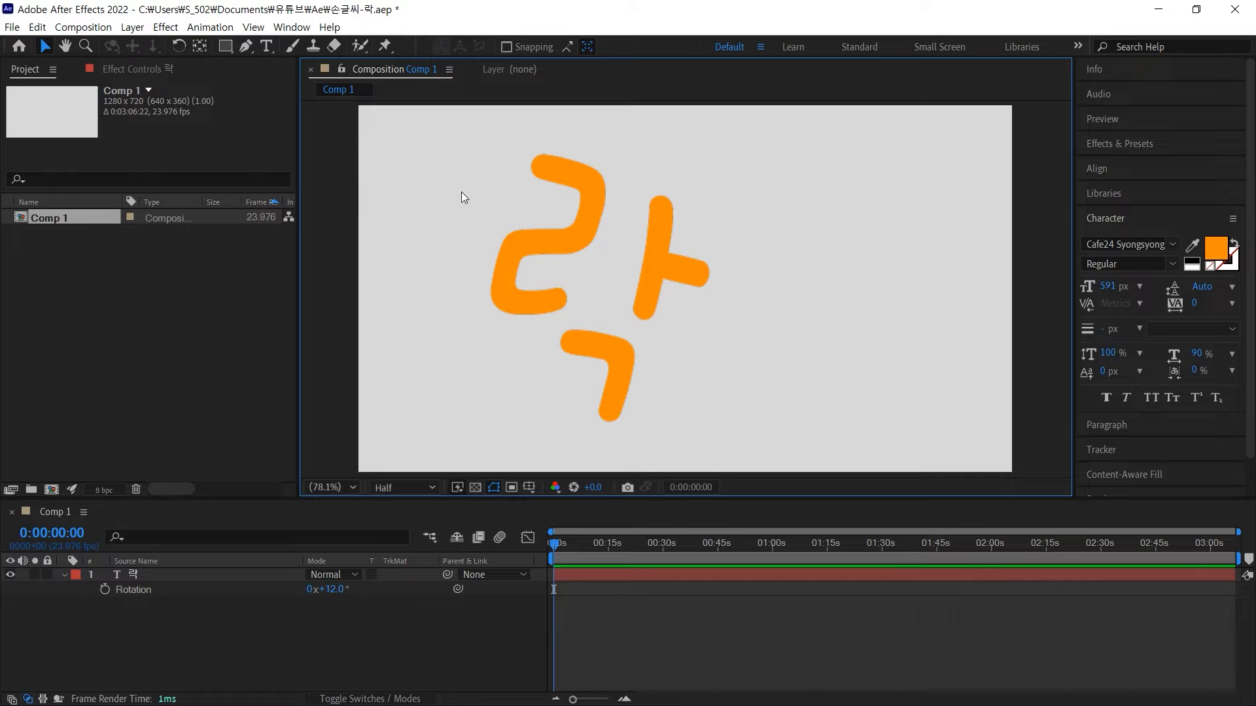
# Compare the two fonts on the 락 text by undoing and reapplying the last font change
pyautogui.hotkey('ctrl', 'z')
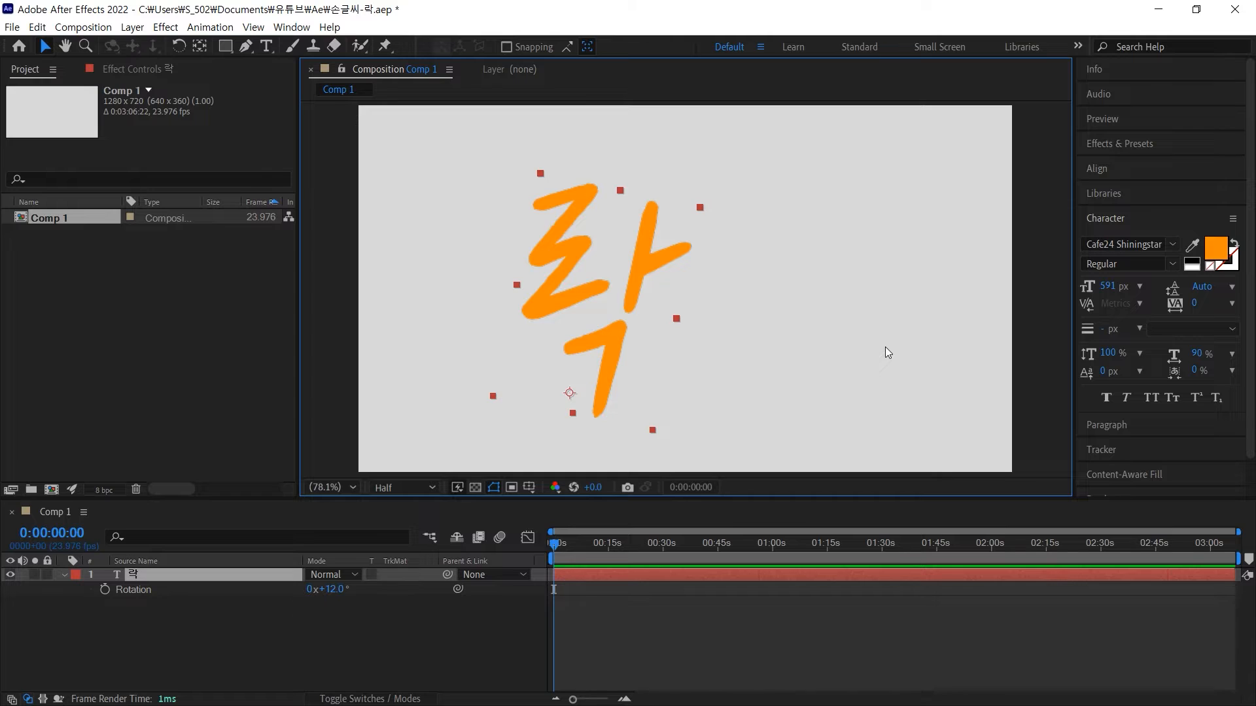
pyautogui.hotkey('ctrl', 'z')
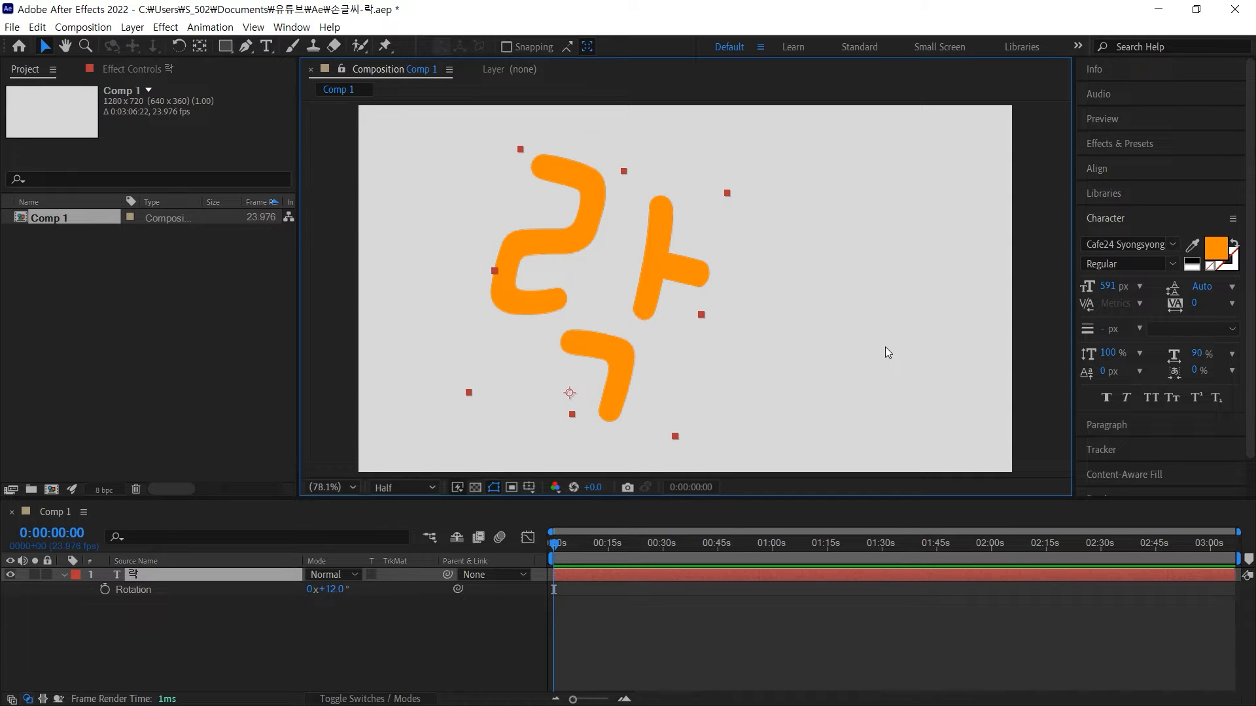
pyautogui.click(829, 265)
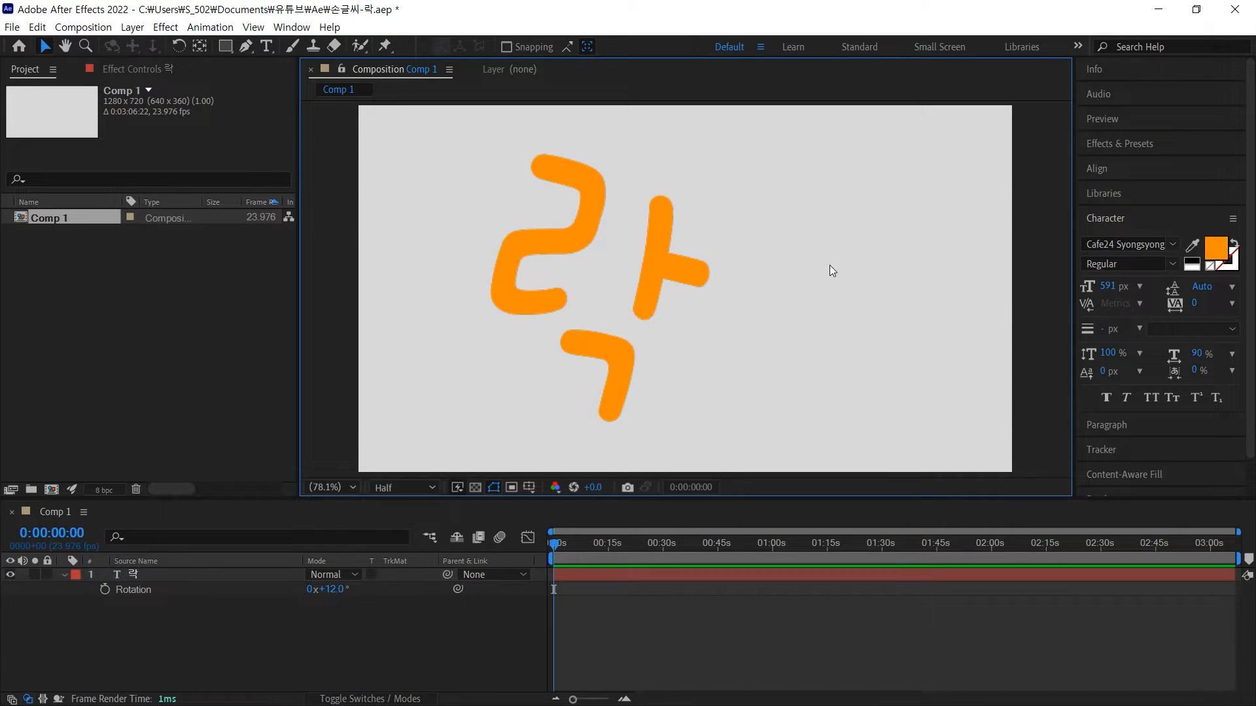
pyautogui.click(688, 278)
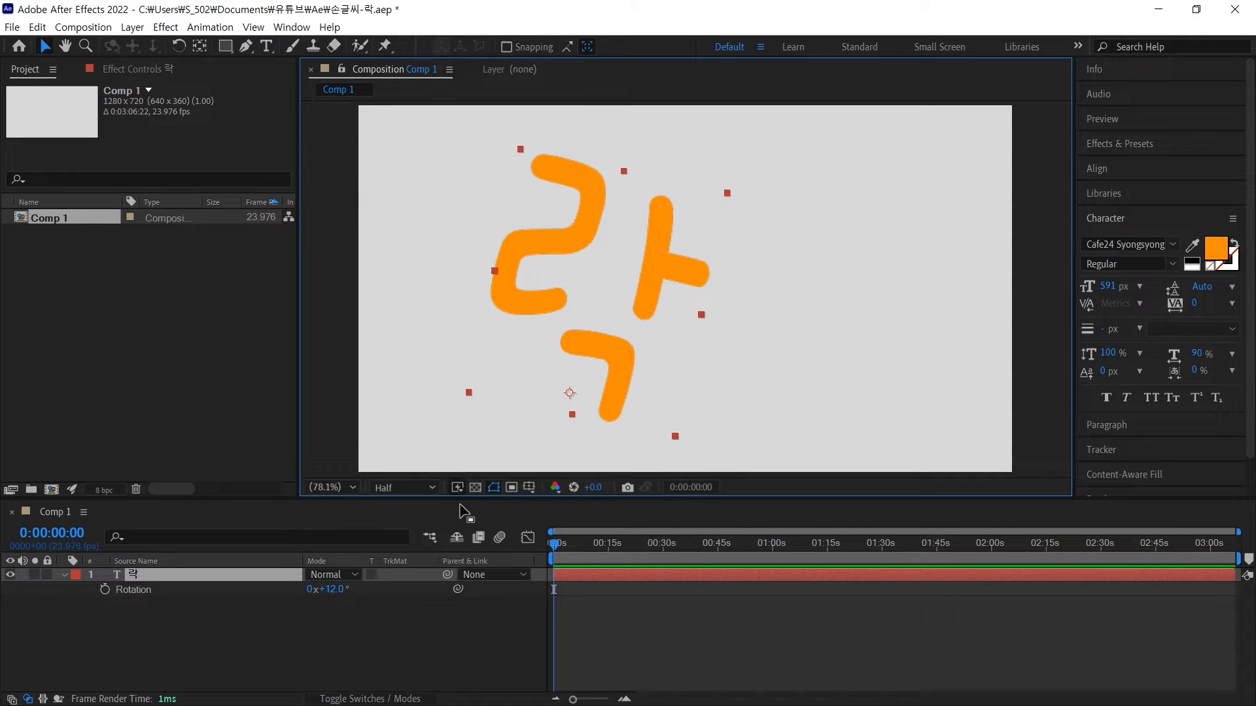
pyautogui.click(755, 400)
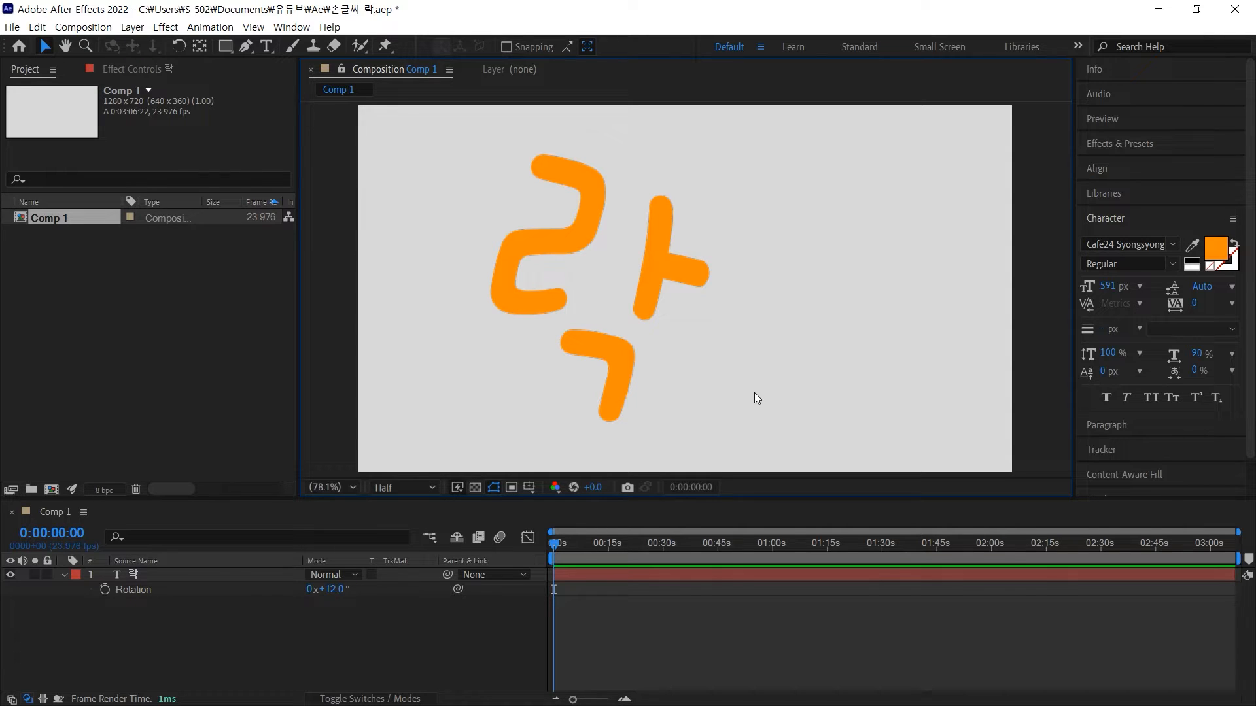
# Collapse the 락 text layer's properties in the timeline and try its layer lock on and off
pyautogui.click(110, 592)
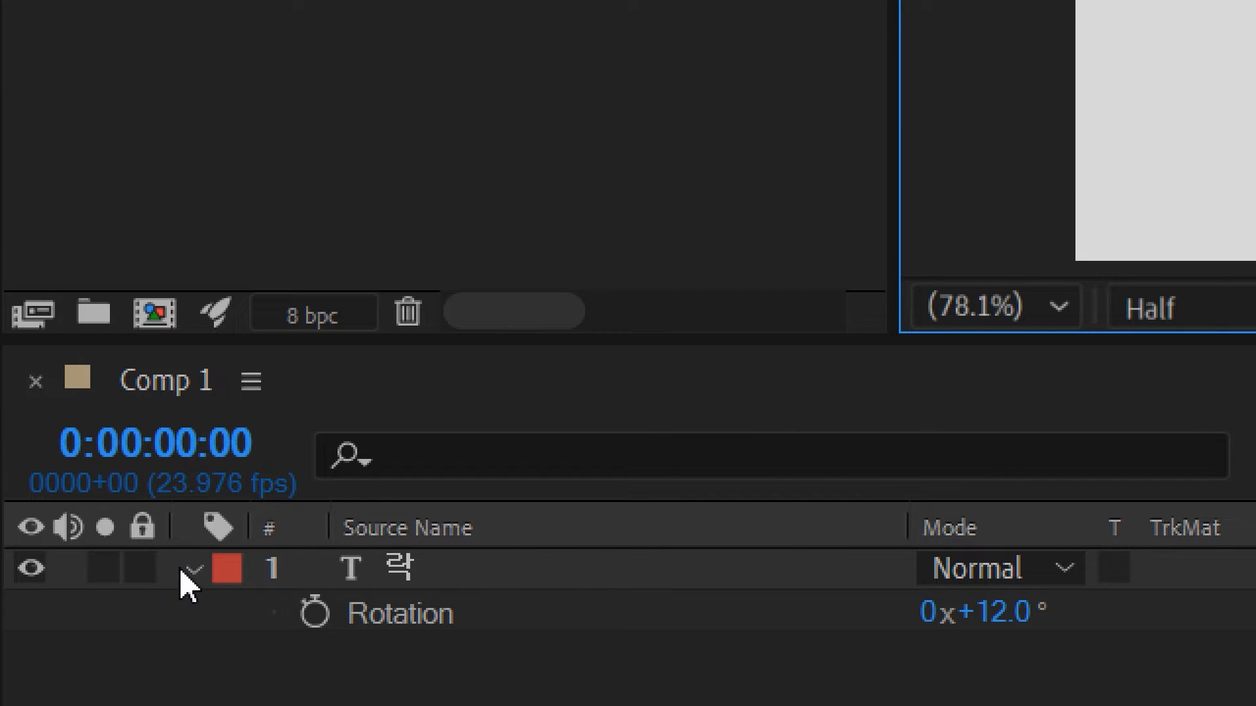
pyautogui.click(196, 566)
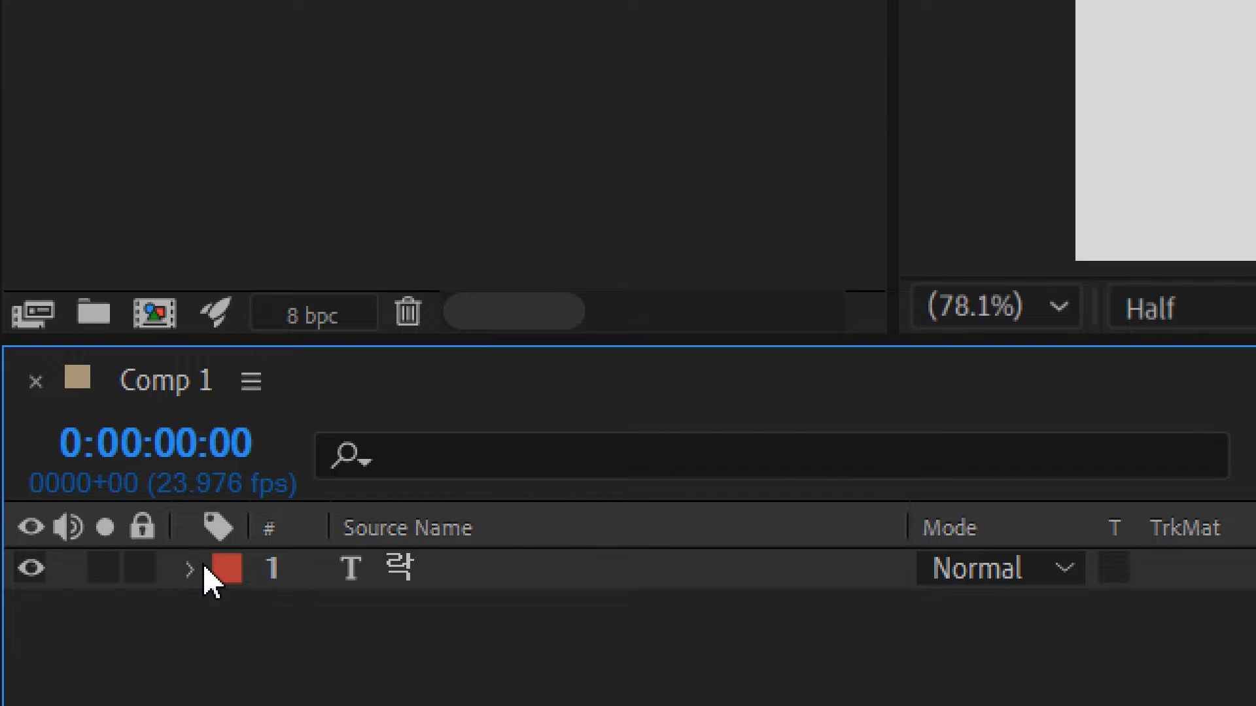
pyautogui.click(142, 567)
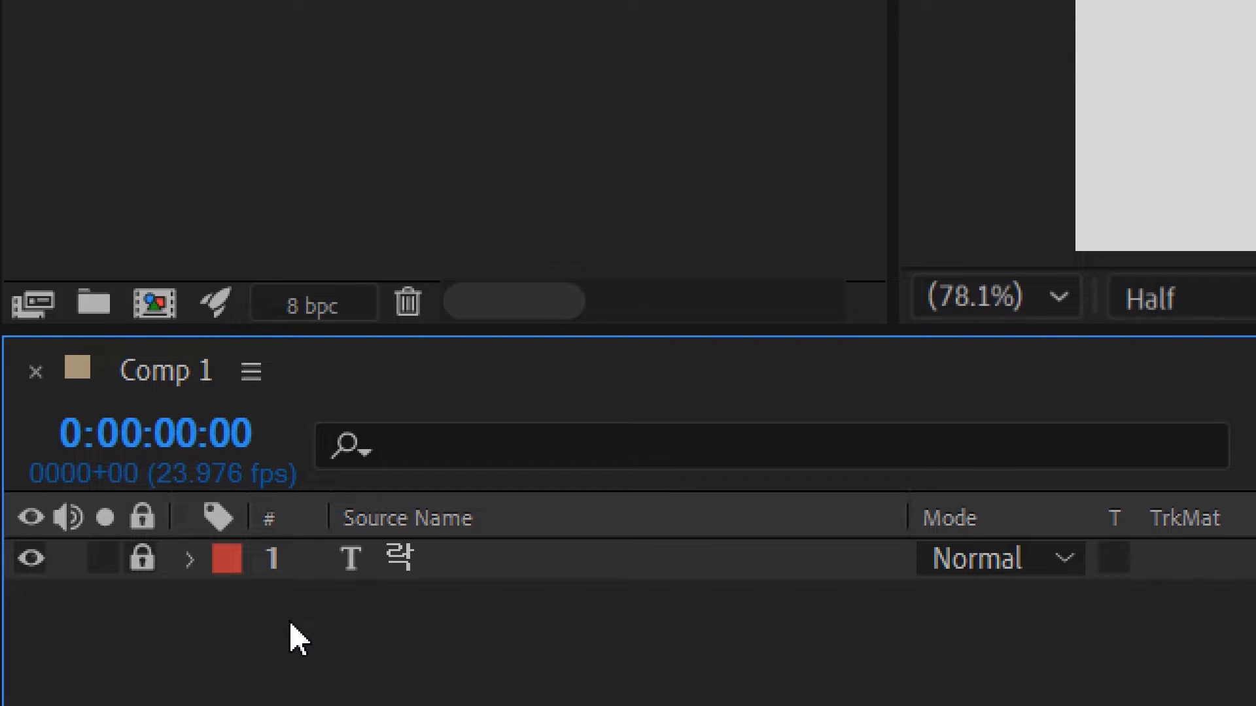
pyautogui.click(142, 559)
# Activate the Pen tool with no layer selected and set the shape fill to None
pyautogui.click(412, 557)
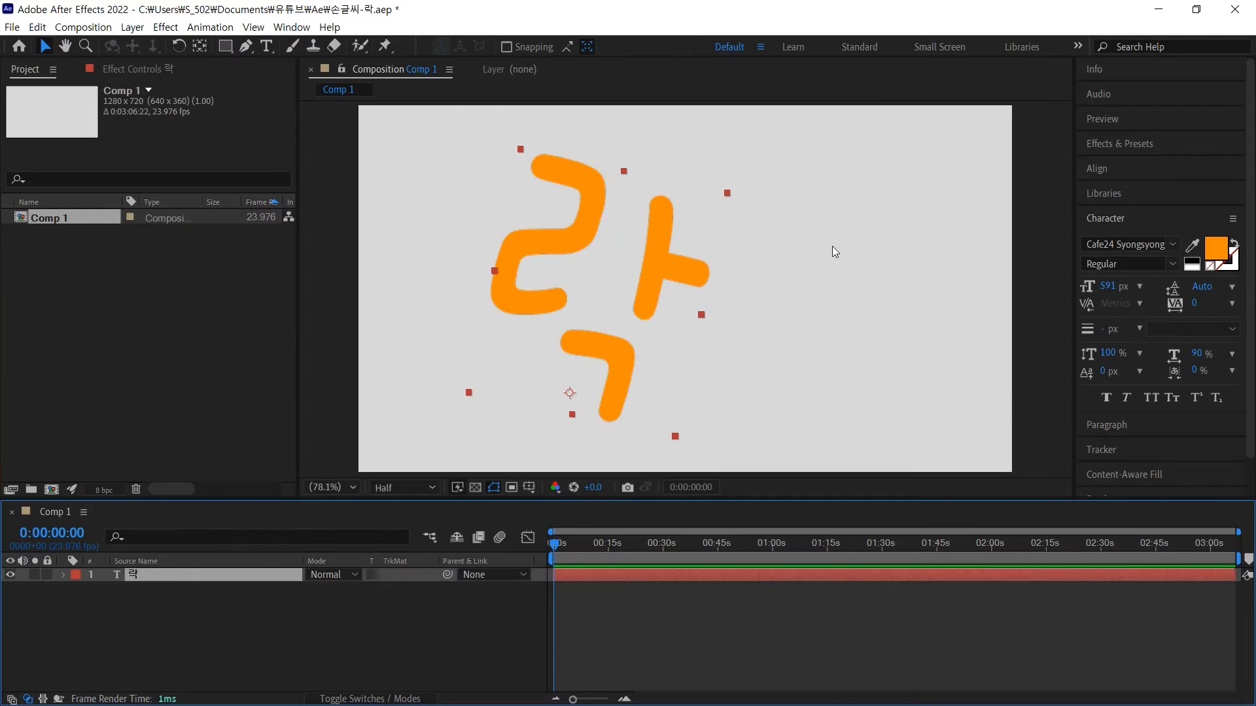
pyautogui.click(858, 292)
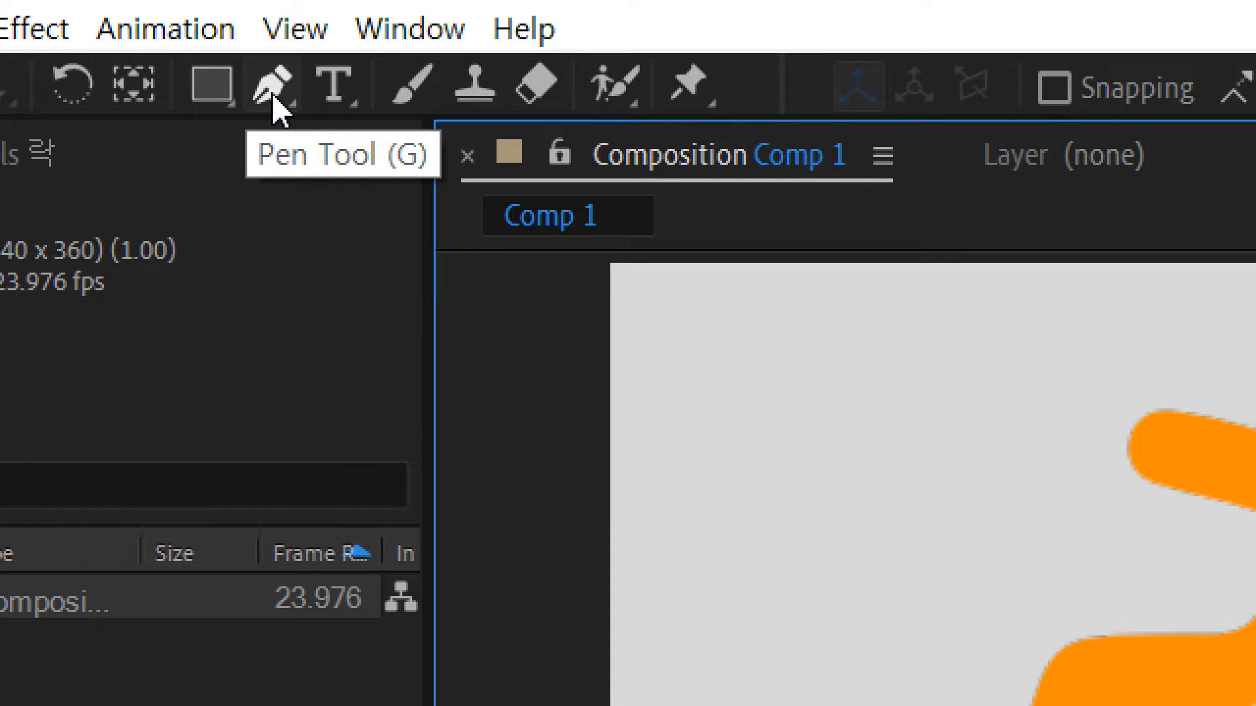
pyautogui.click(273, 98)
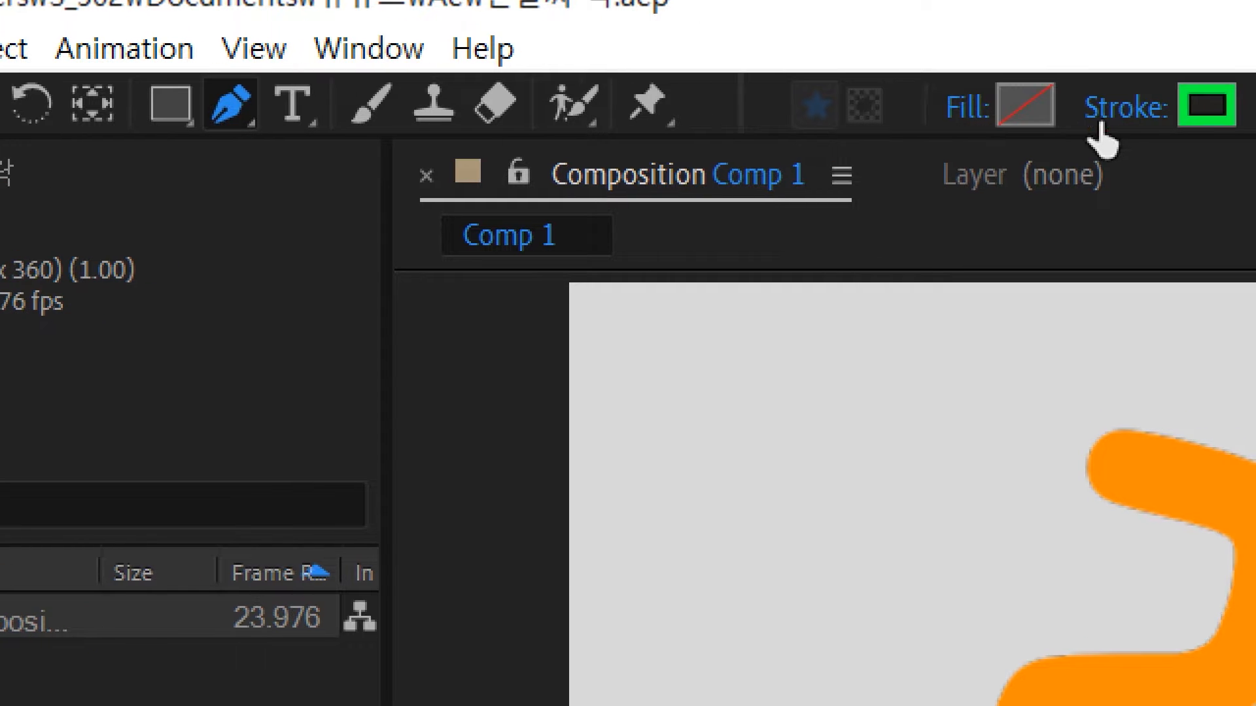
pyautogui.click(971, 113)
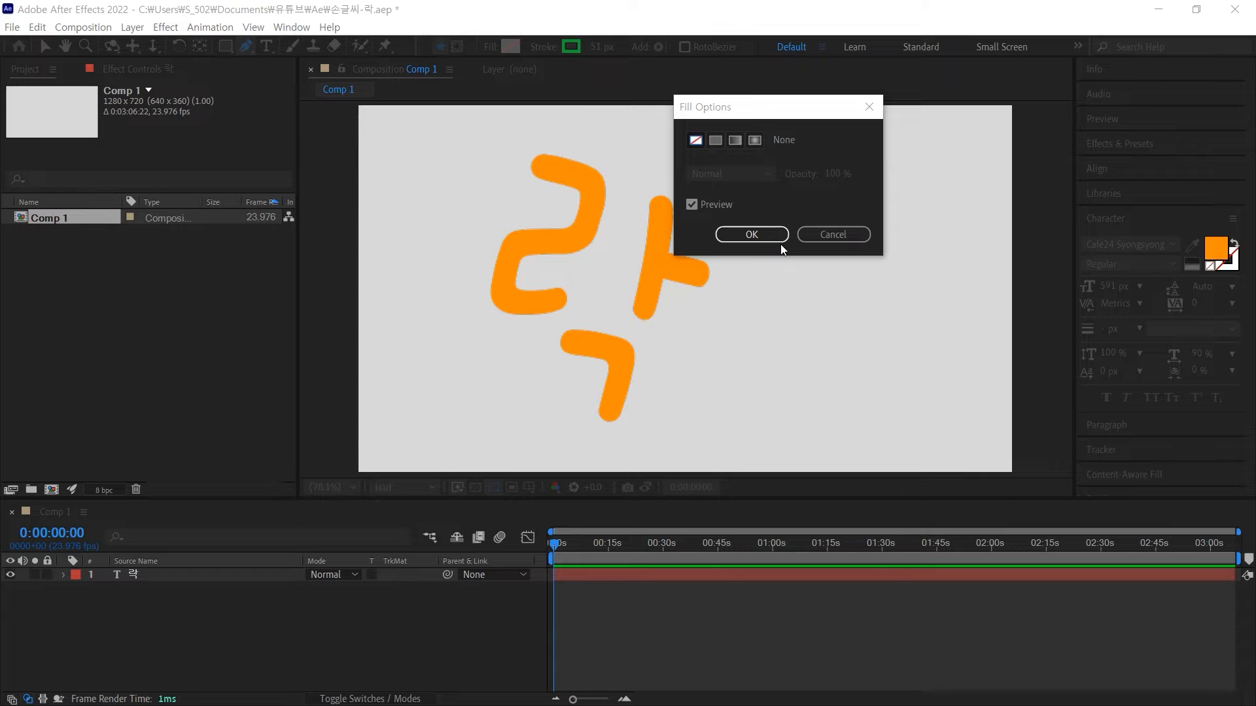
pyautogui.click(814, 234)
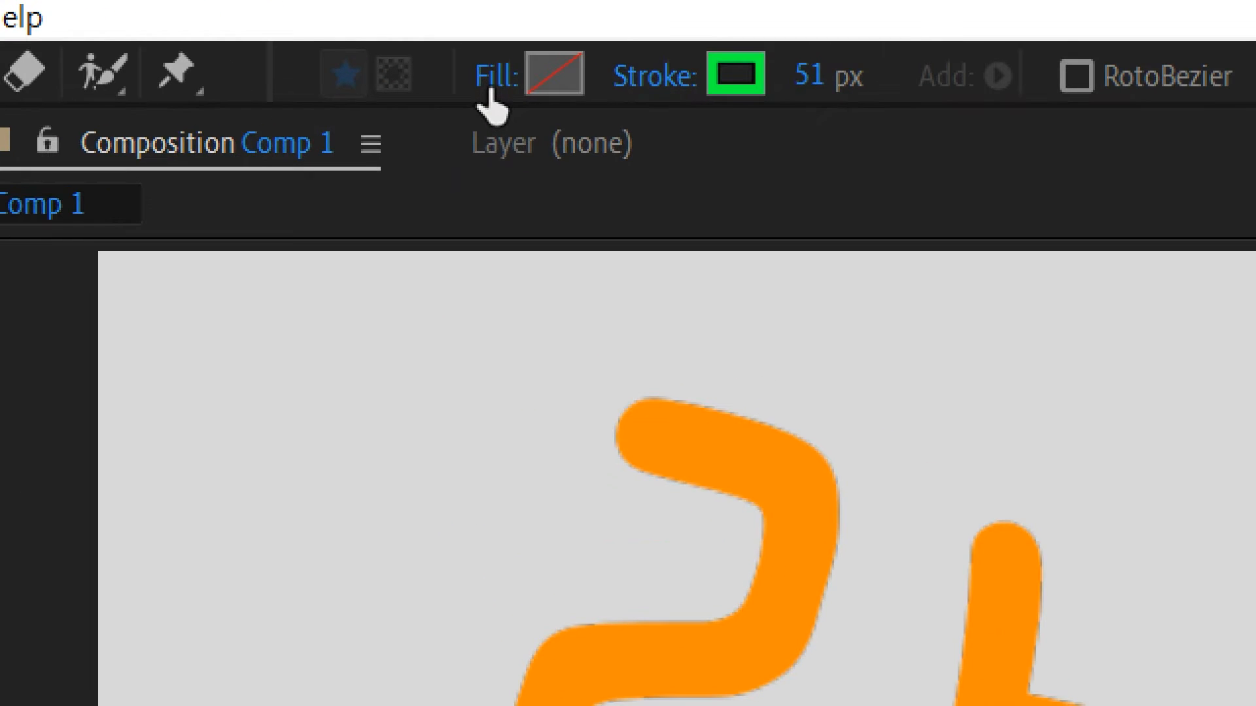
pyautogui.click(490, 104)
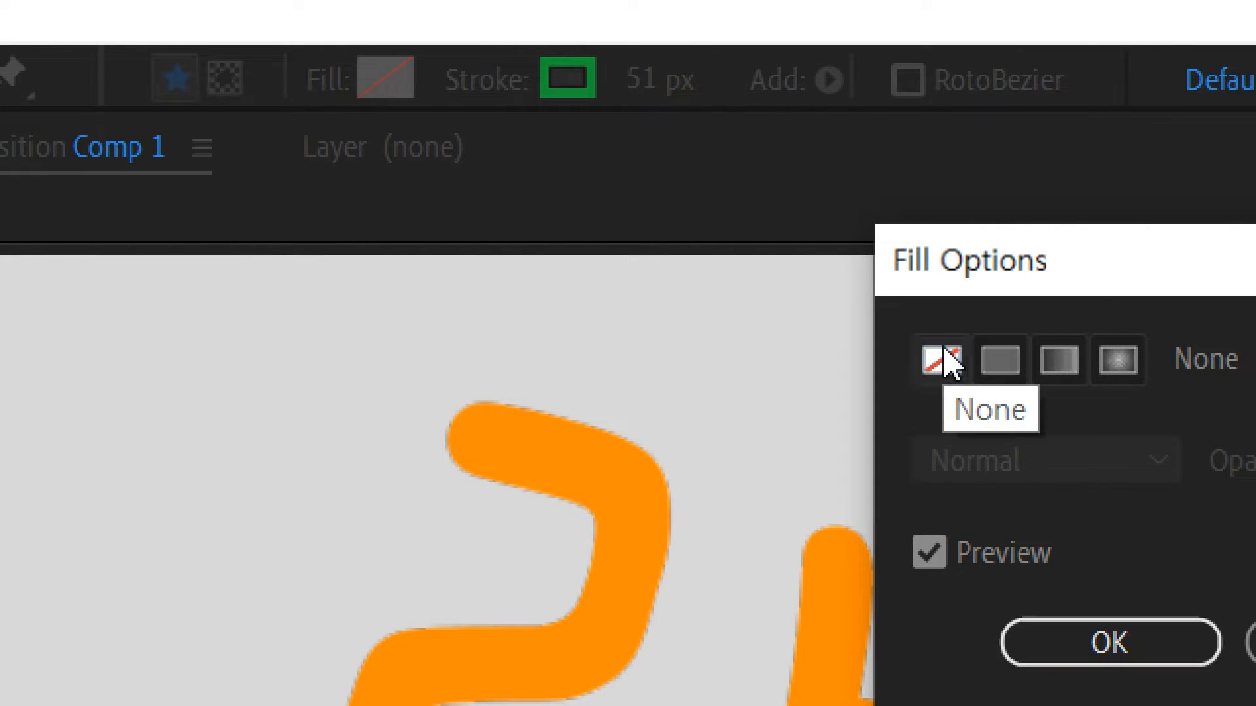
pyautogui.click(1069, 658)
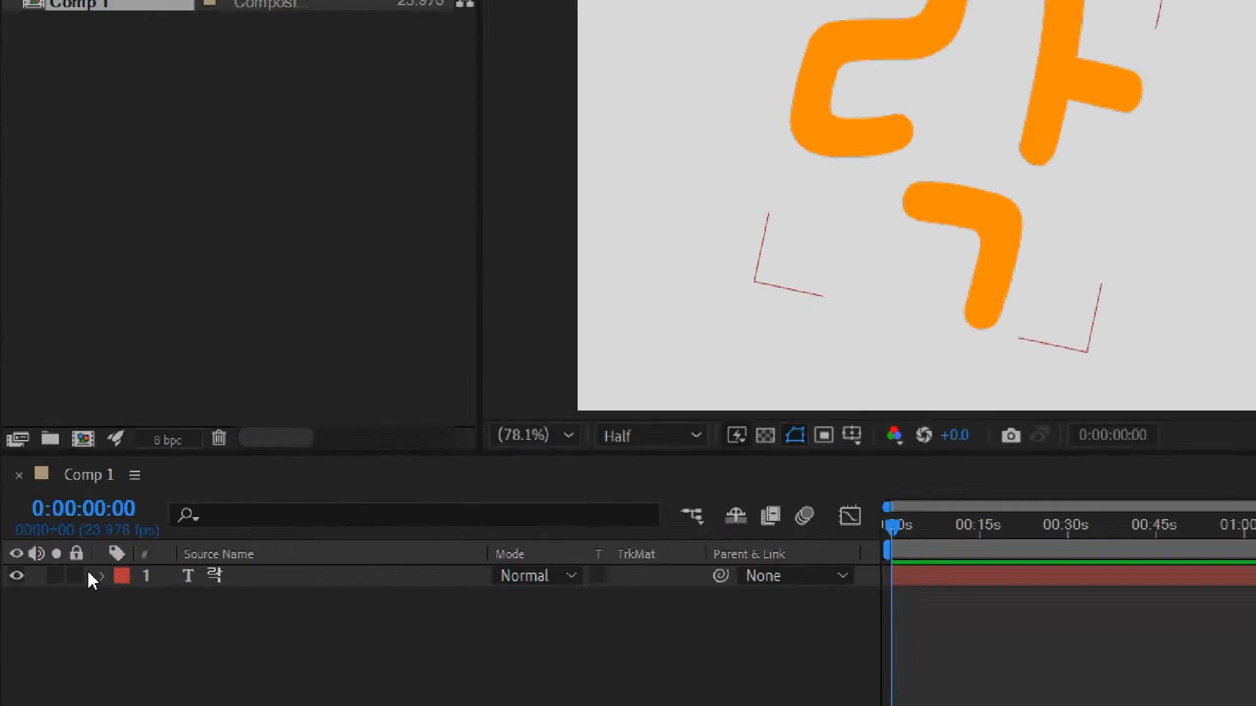
# Lock the 락 text layer and trace the ㄹ with a curved pen path from its upper end to its tail
pyautogui.click(76, 576)
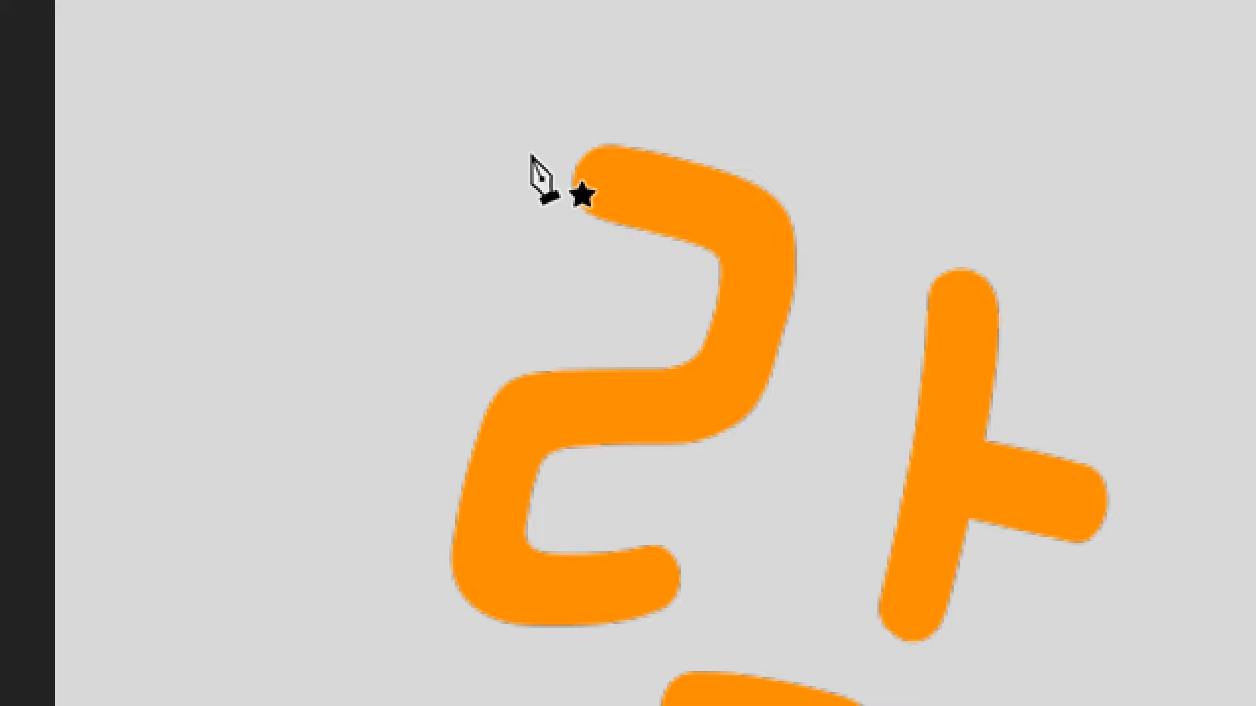
pyautogui.click(531, 156)
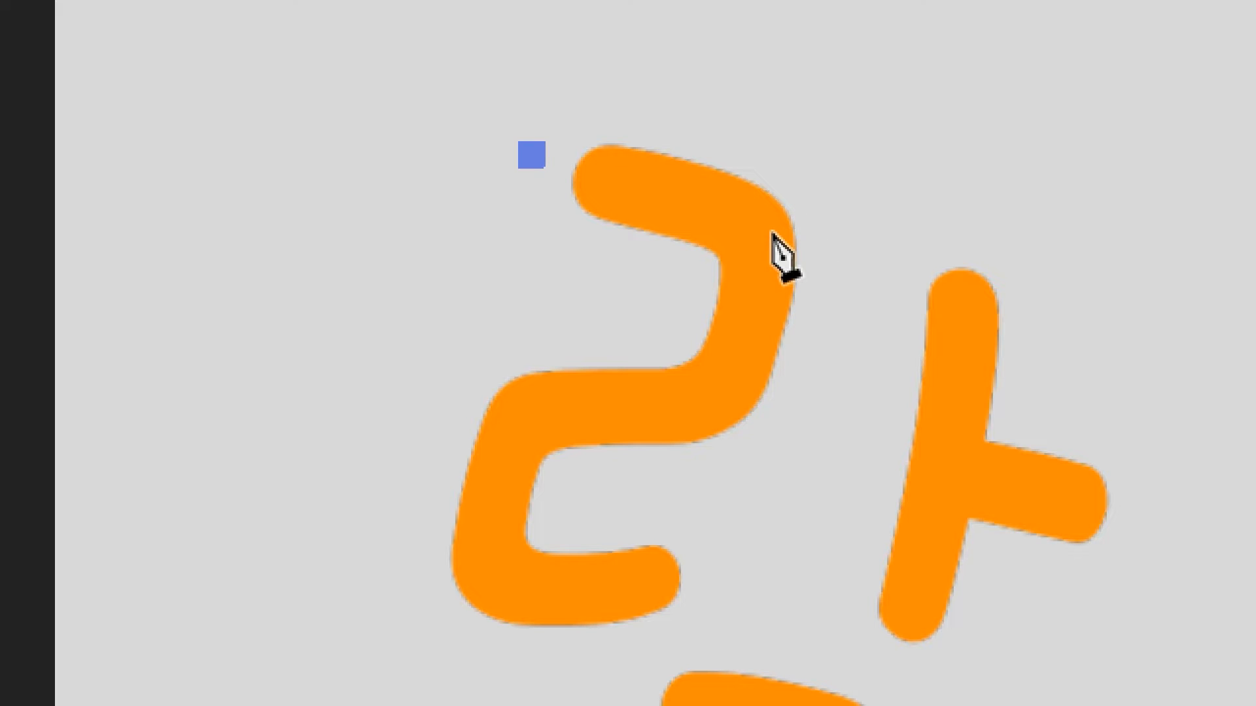
pyautogui.moveTo(764, 236)
pyautogui.mouseDown()
pyautogui.moveTo(770, 272)
pyautogui.moveTo(775, 263)
pyautogui.mouseUp()
pyautogui.moveTo(711, 395); pyautogui.dragTo(685, 403)
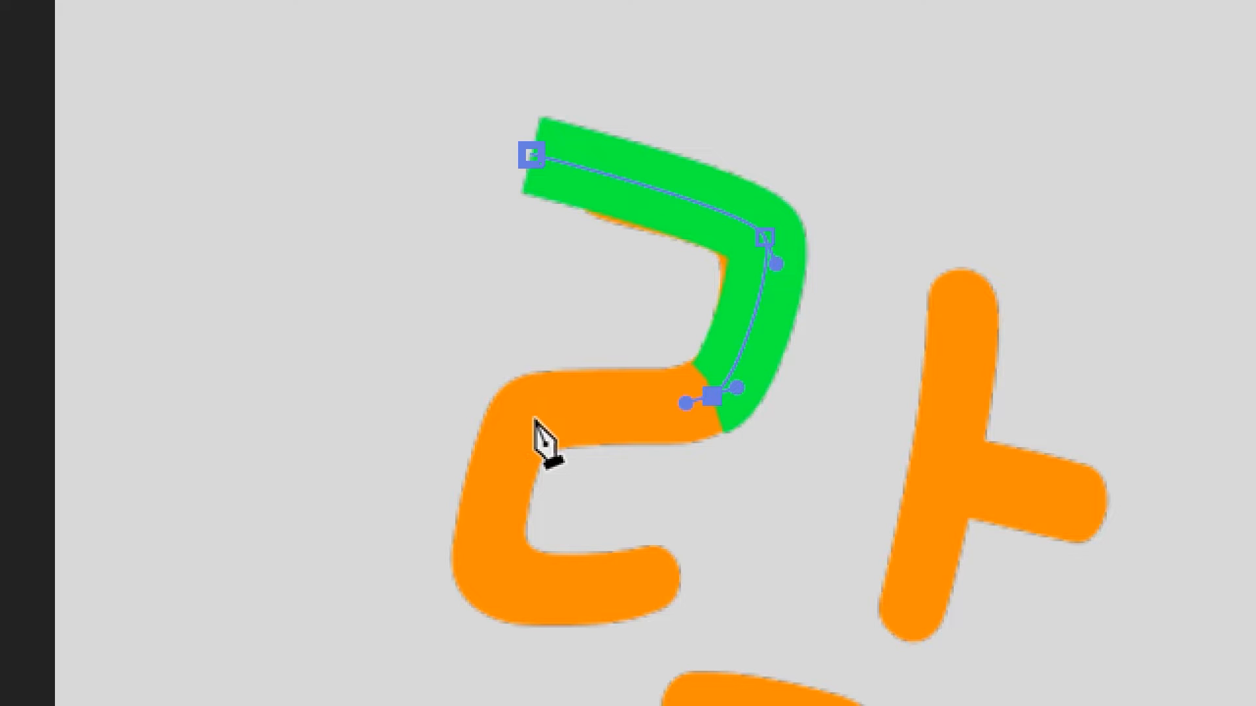
pyautogui.moveTo(534, 419); pyautogui.dragTo(512, 440)
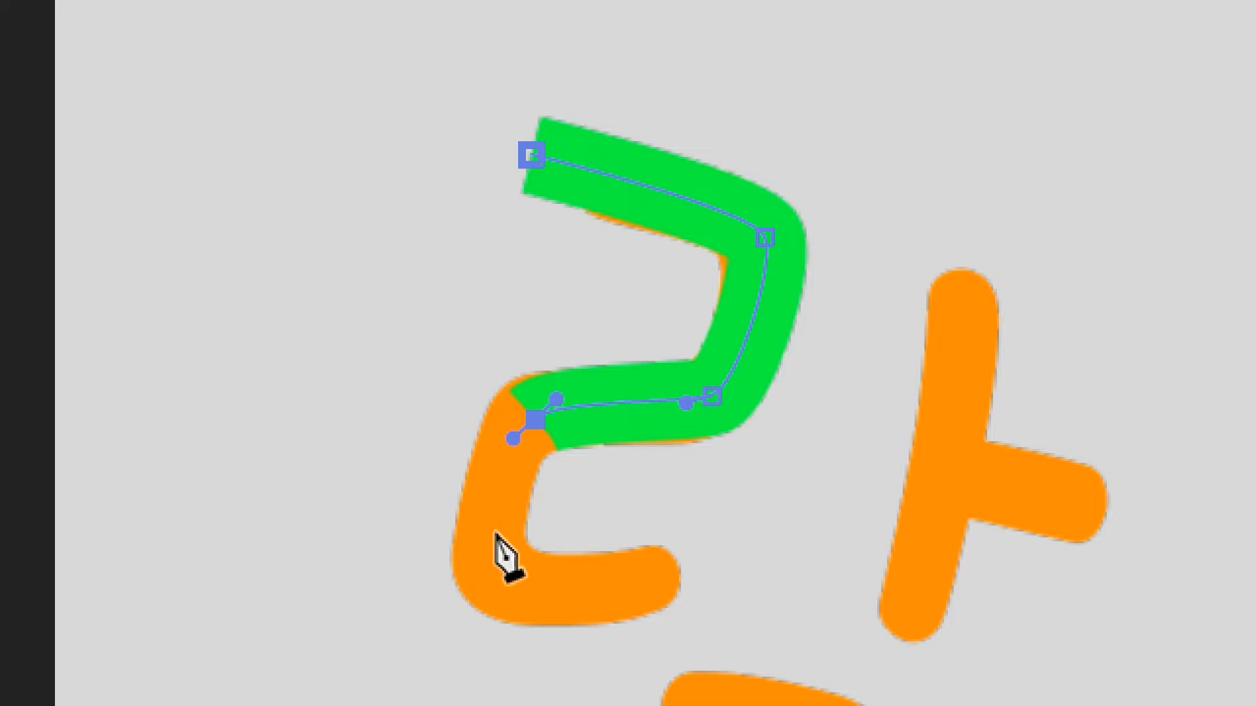
pyautogui.moveTo(494, 574); pyautogui.dragTo(503, 600)
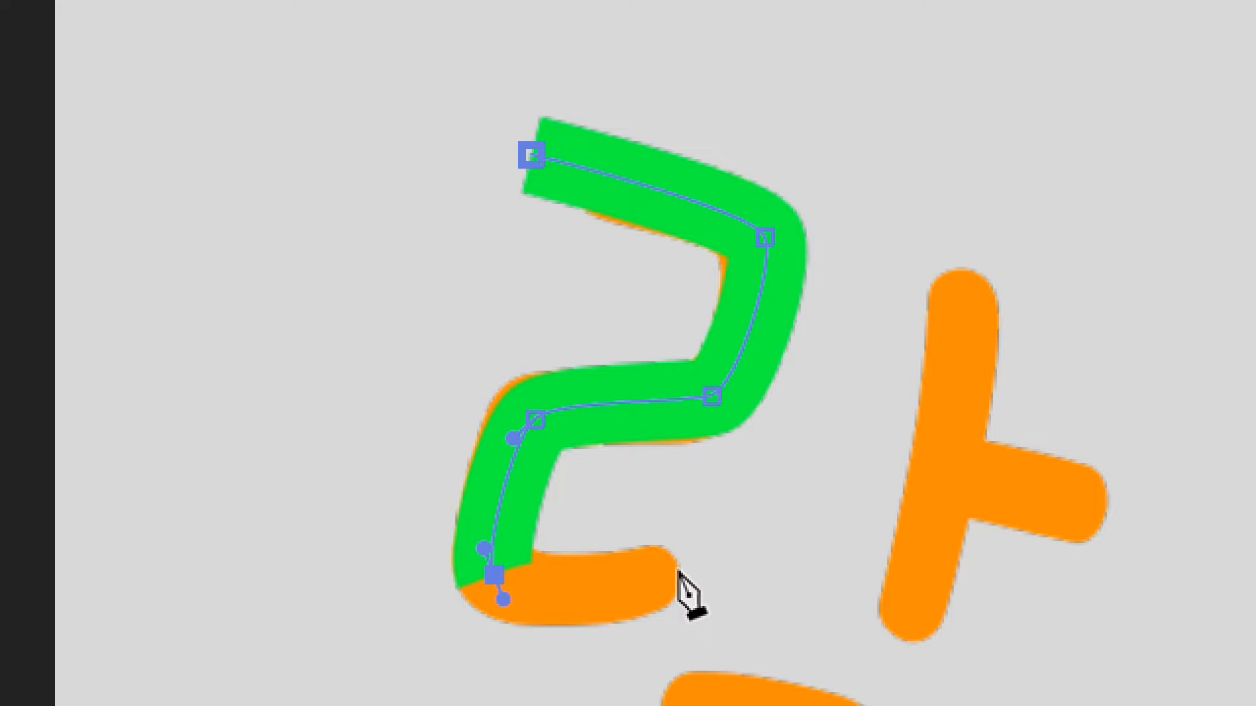
pyautogui.moveTo(681, 570); pyautogui.dragTo(712, 551)
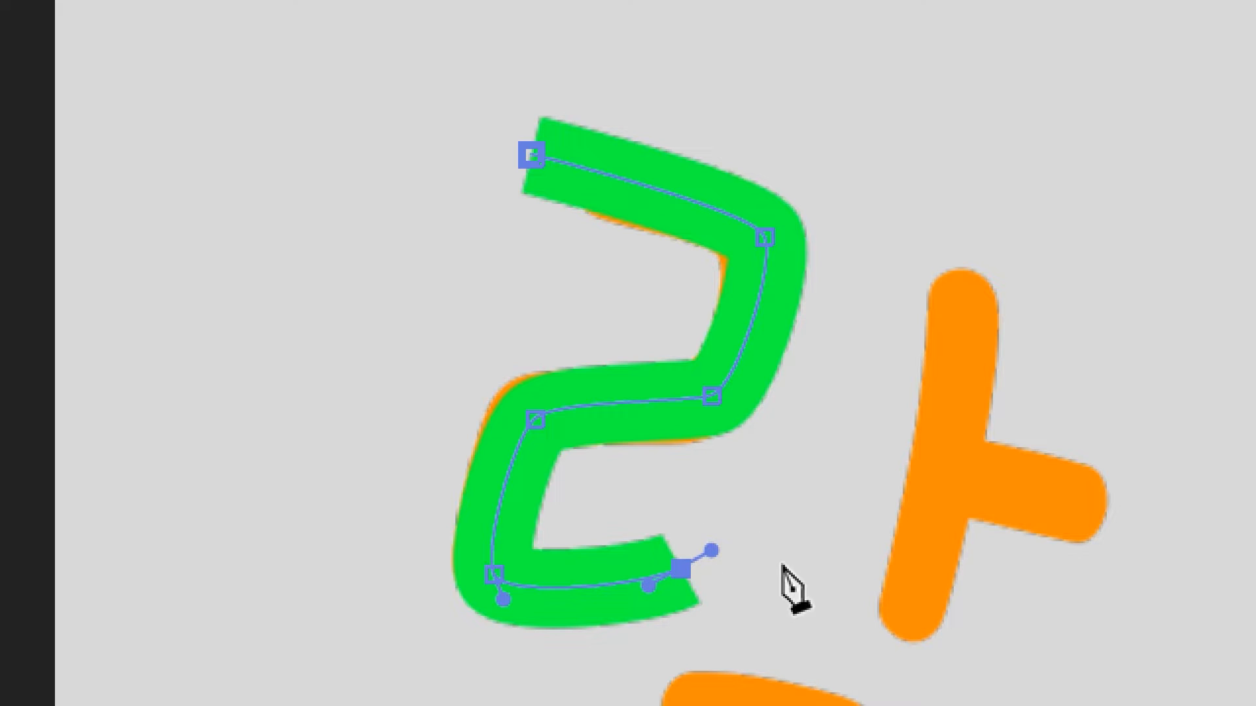
# Extend the pen path from the ㄹ's tail upward and curve it over above the ㅏ's vertical stroke
pyautogui.scroll(-1, 759, 603)
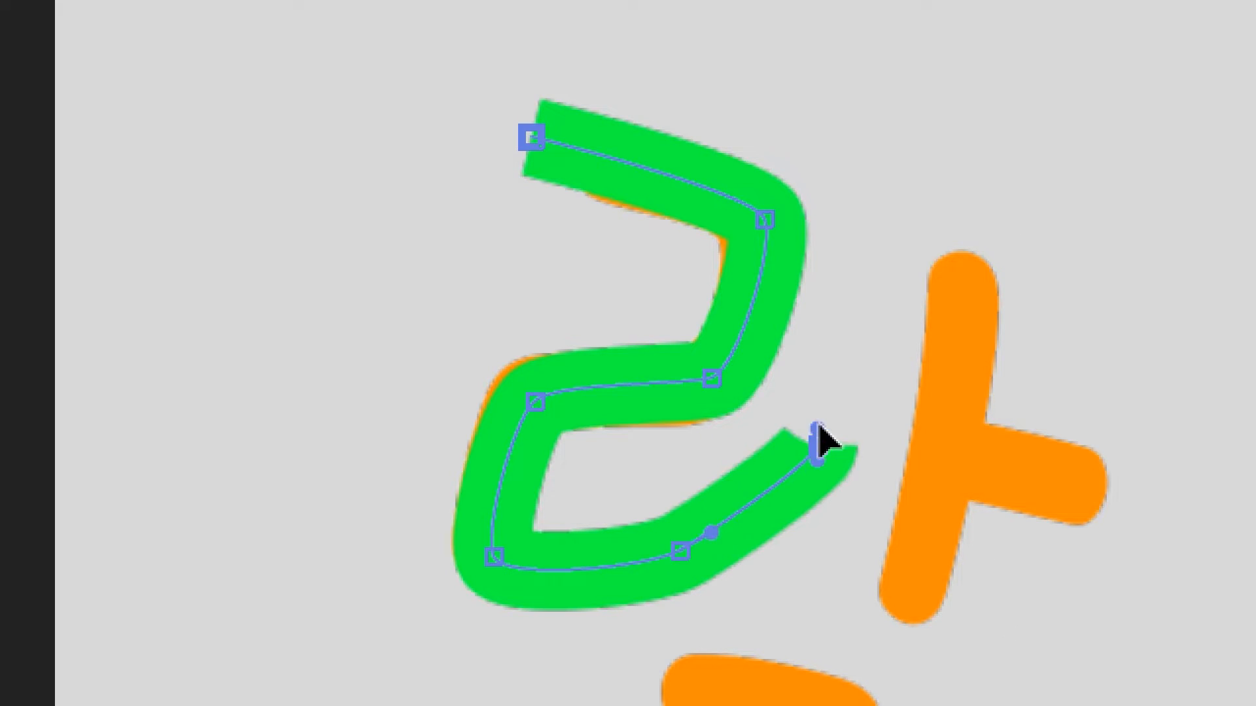
pyautogui.moveTo(817, 444); pyautogui.dragTo(825, 400)
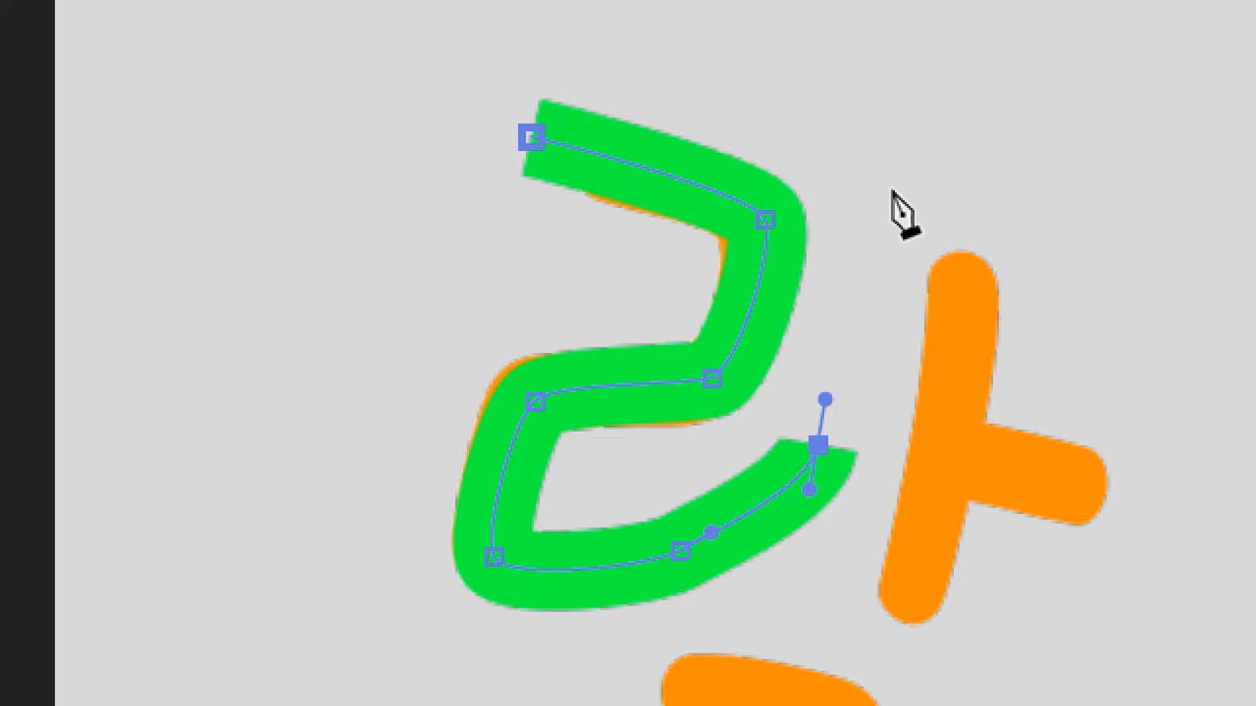
pyautogui.scroll(2, 908, 104)
pyautogui.click(907, 88)
pyautogui.moveTo(907, 88); pyautogui.dragTo(919, 90)
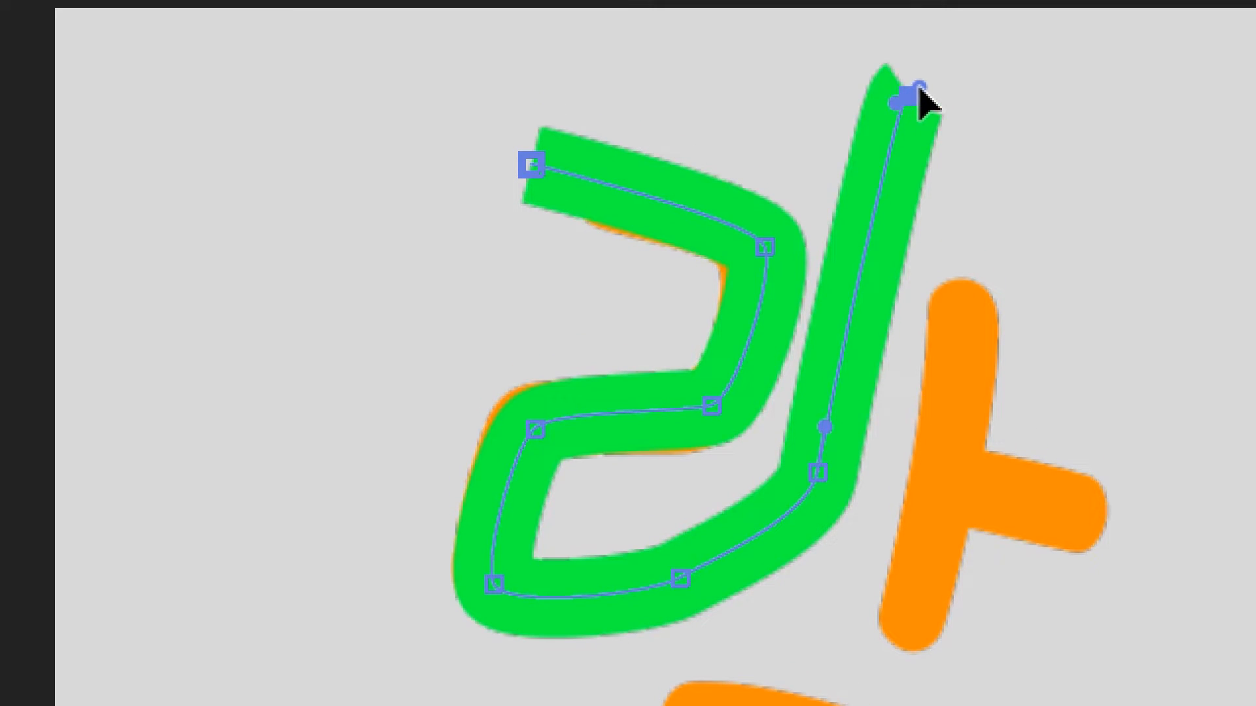
pyautogui.moveTo(972, 173); pyautogui.dragTo(965, 225)
# Continue the pen path down the ㅏ's vertical stroke to a point just below its lower end
pyautogui.click(968, 309)
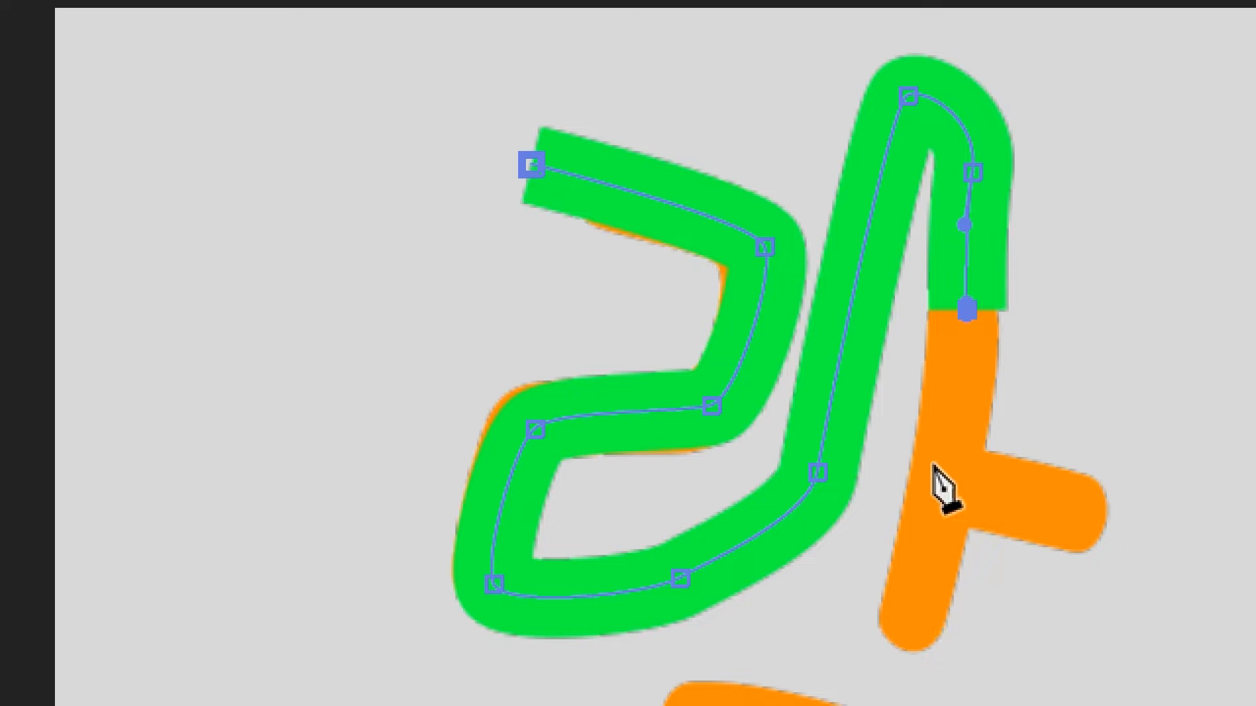
pyautogui.moveTo(939, 470); pyautogui.dragTo(939, 489)
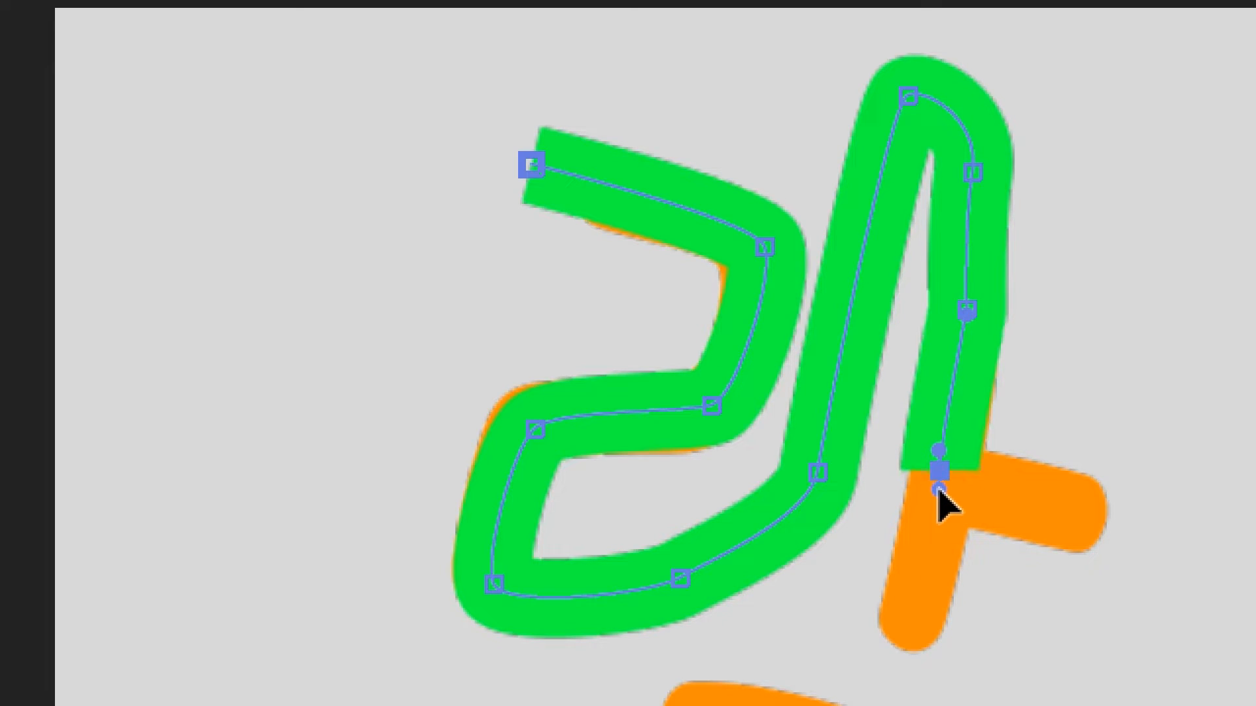
pyautogui.scroll(-1, 912, 637)
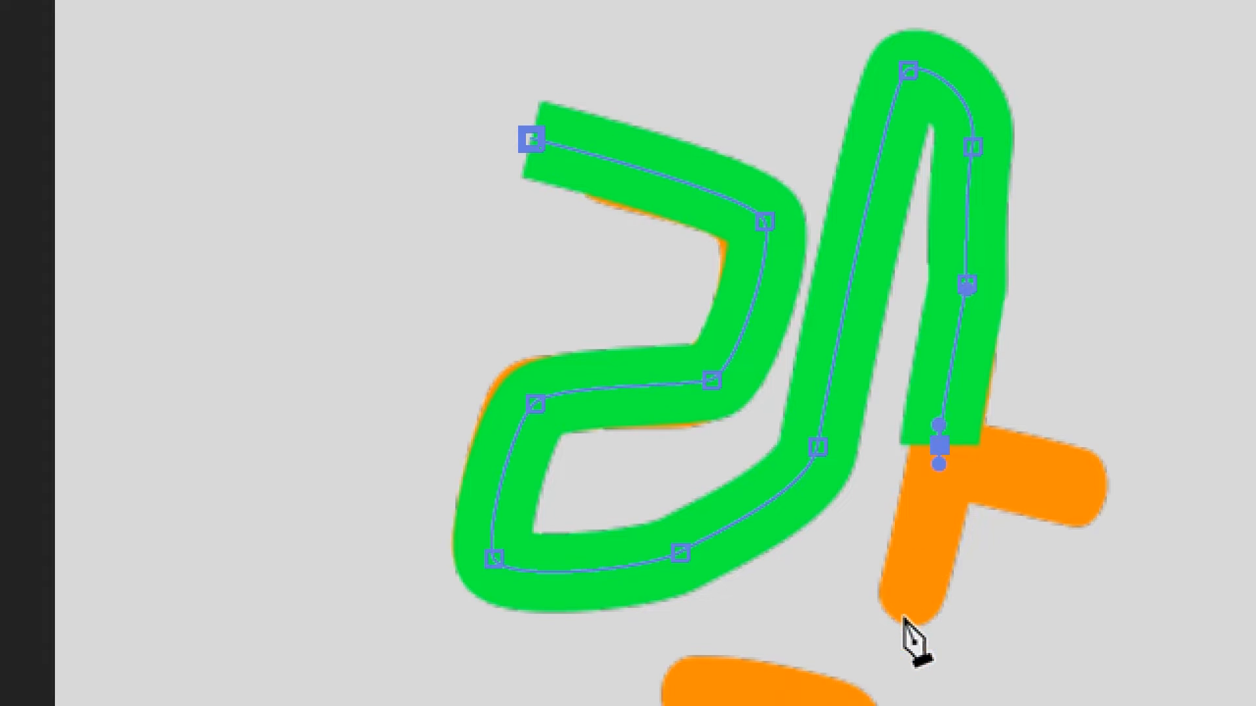
pyautogui.scroll(-1, 912, 637)
pyautogui.scroll(-1, 900, 620)
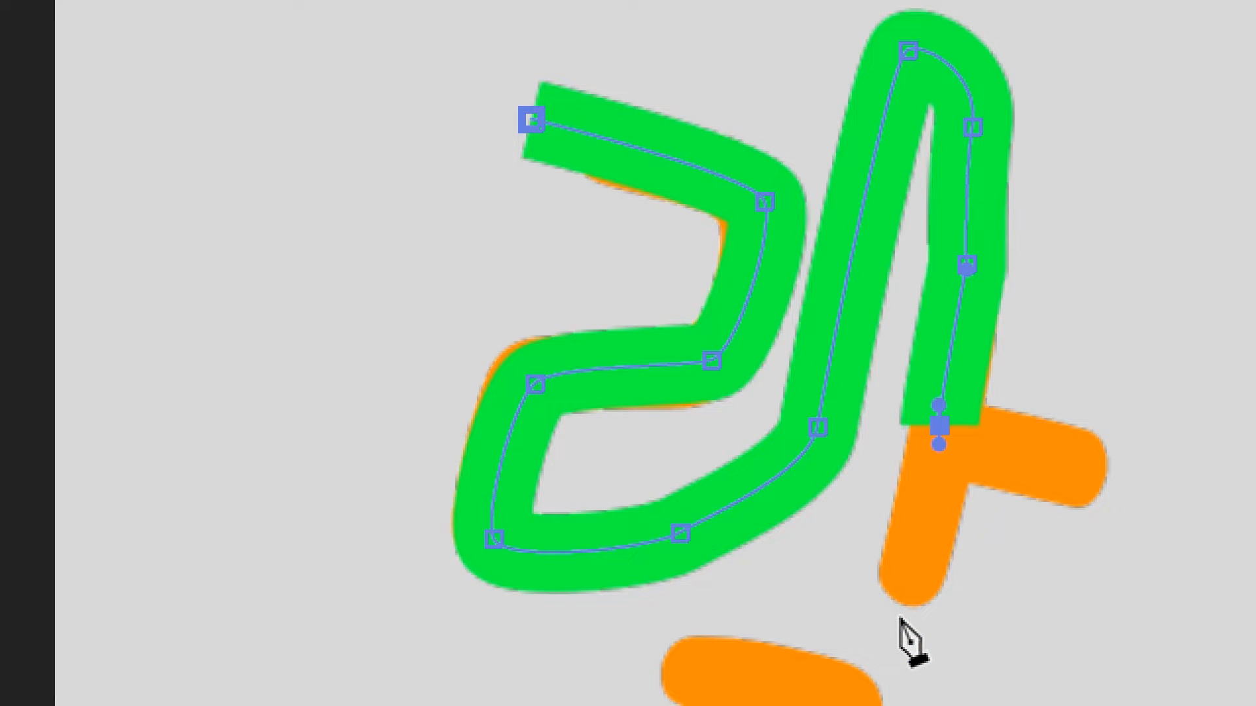
pyautogui.click(901, 618)
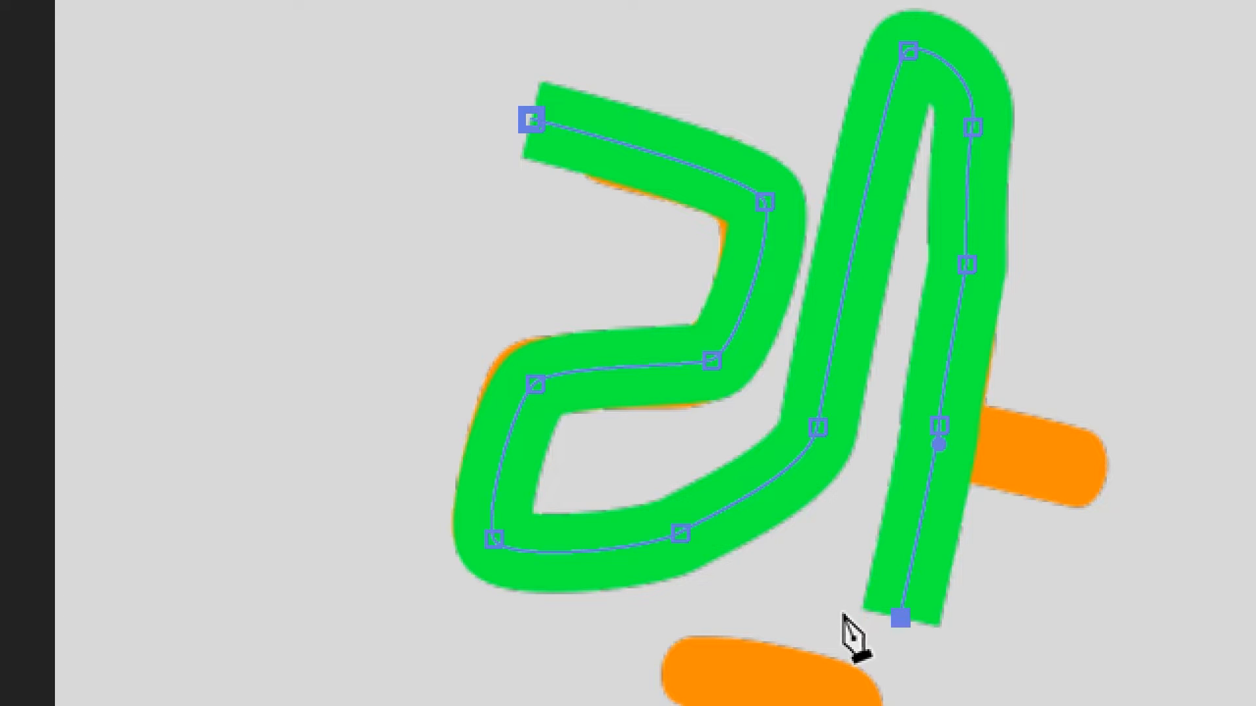
# Continue the pen path sideways below the ㅏ's vertical stroke and back up toward the inner end of its short horizontal stroke
pyautogui.scroll(-1, 847, 634)
pyautogui.click(823, 596)
pyautogui.click(827, 525)
pyautogui.click(877, 411)
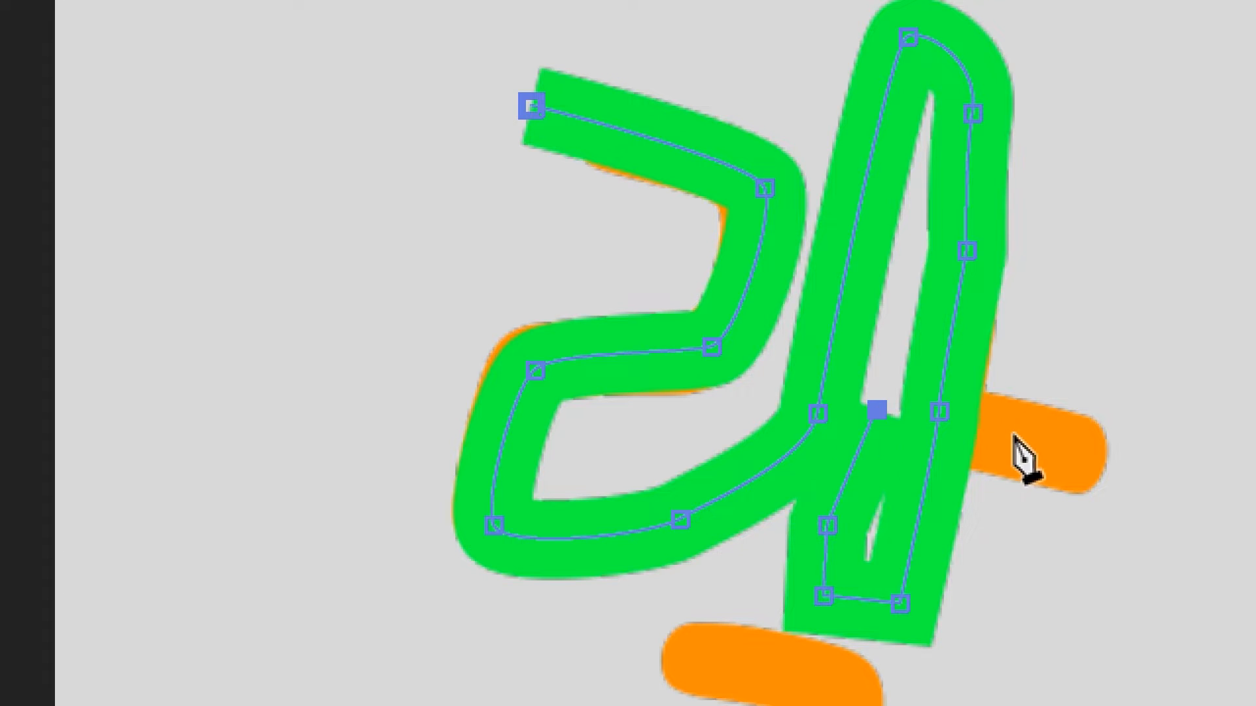
# Re-place the last path point level with the ㅏ's short horizontal stroke and extend the path along that stroke to its outer end
pyautogui.hscroll(1, 1083, 462)
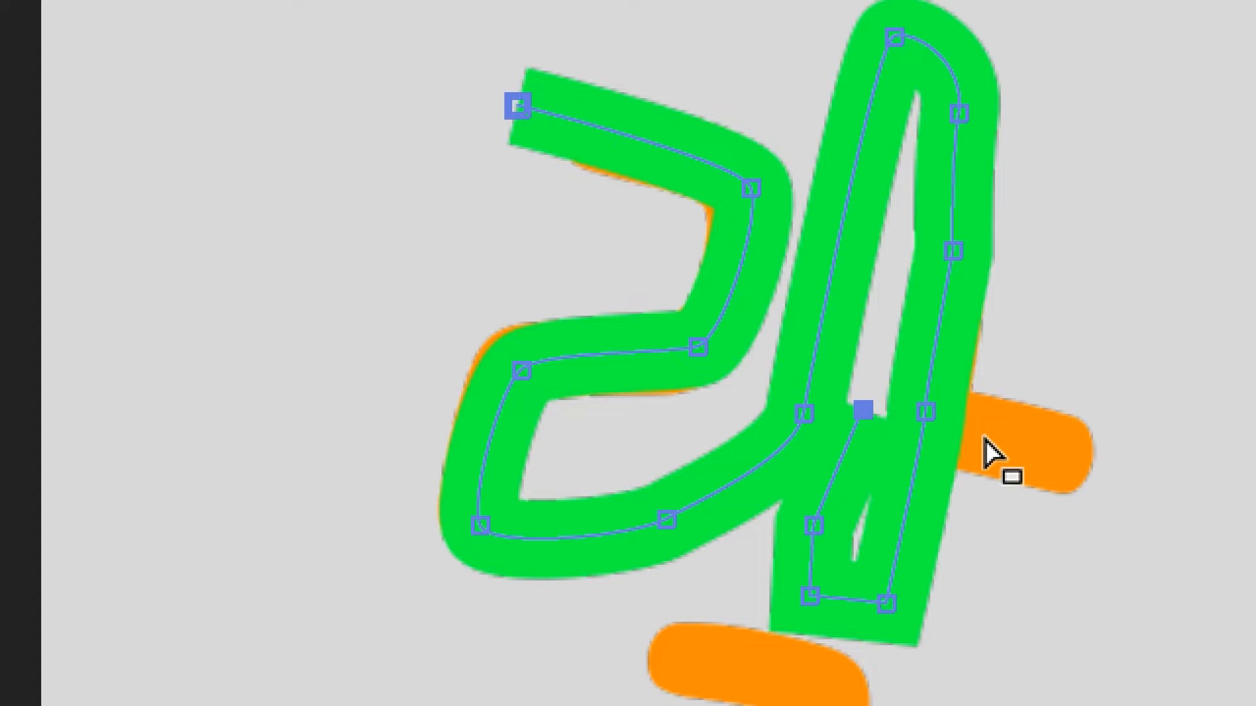
pyautogui.hotkey('ctrl', 'z')
pyautogui.click(871, 402)
pyautogui.hscroll(2, 1088, 467)
pyautogui.click(1099, 470)
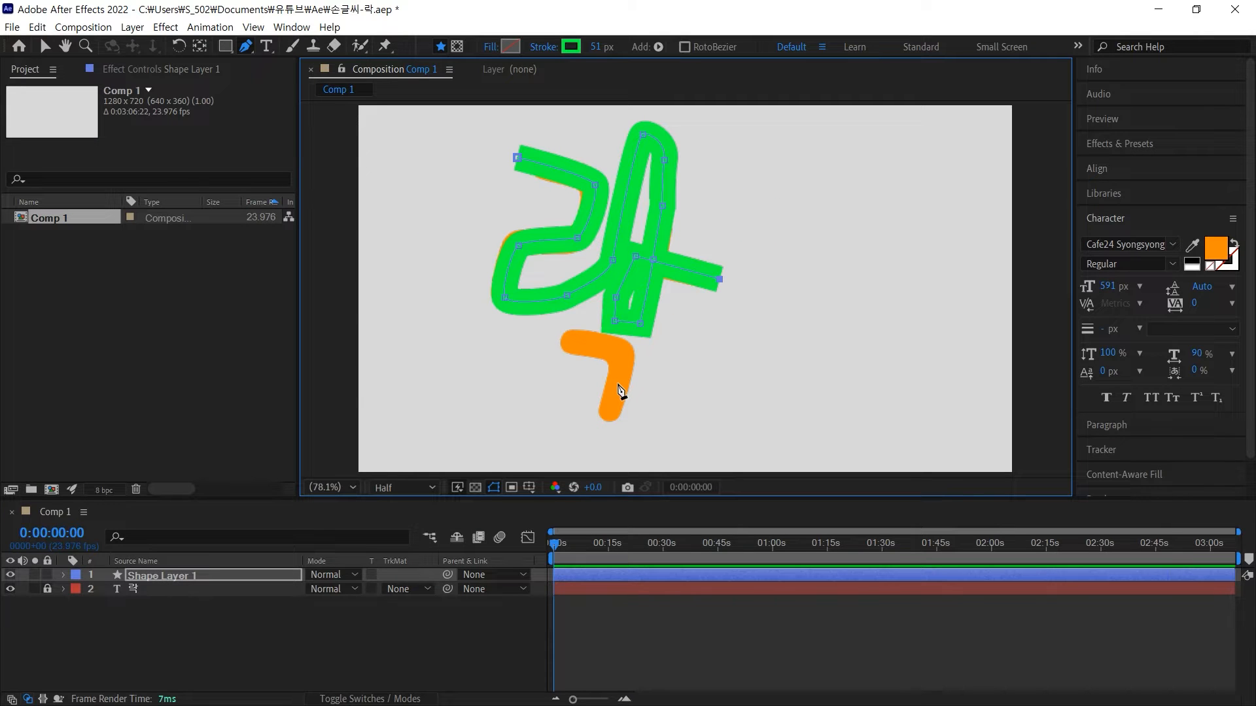
# With no layer selected, trace the ㄱ with a new open pen path that ends just below its lower tip
pyautogui.click(246, 630)
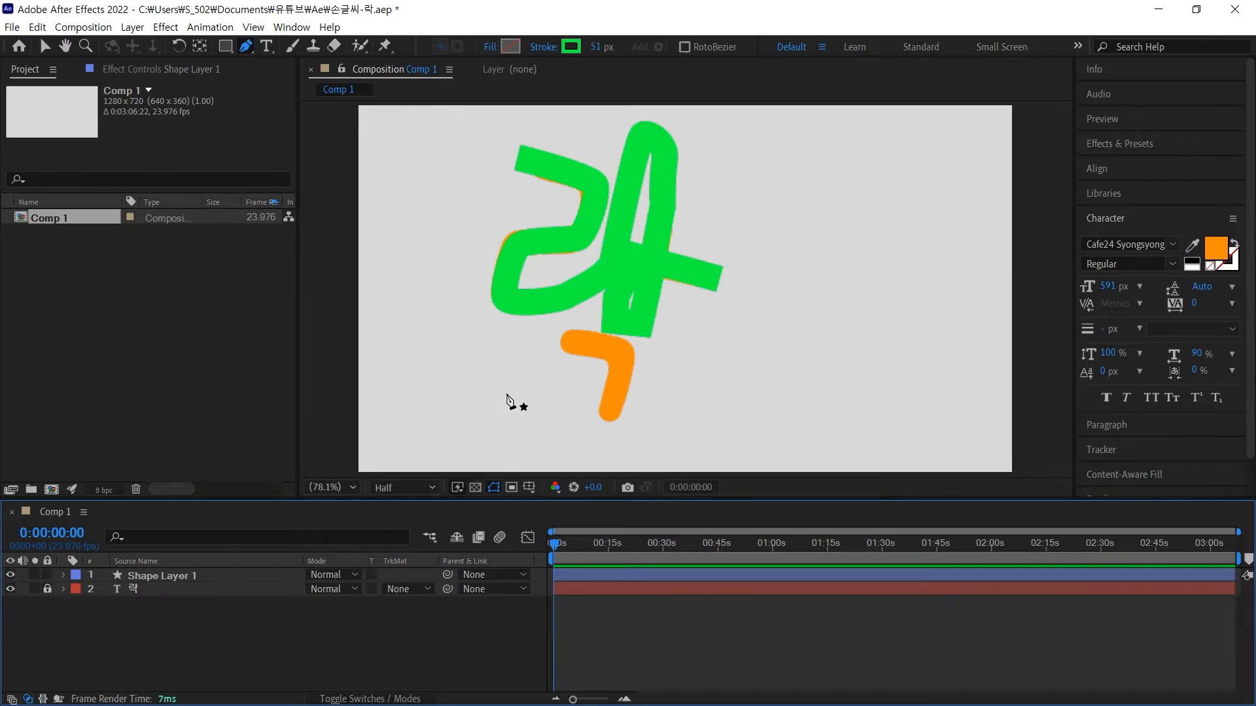
pyautogui.click(542, 335)
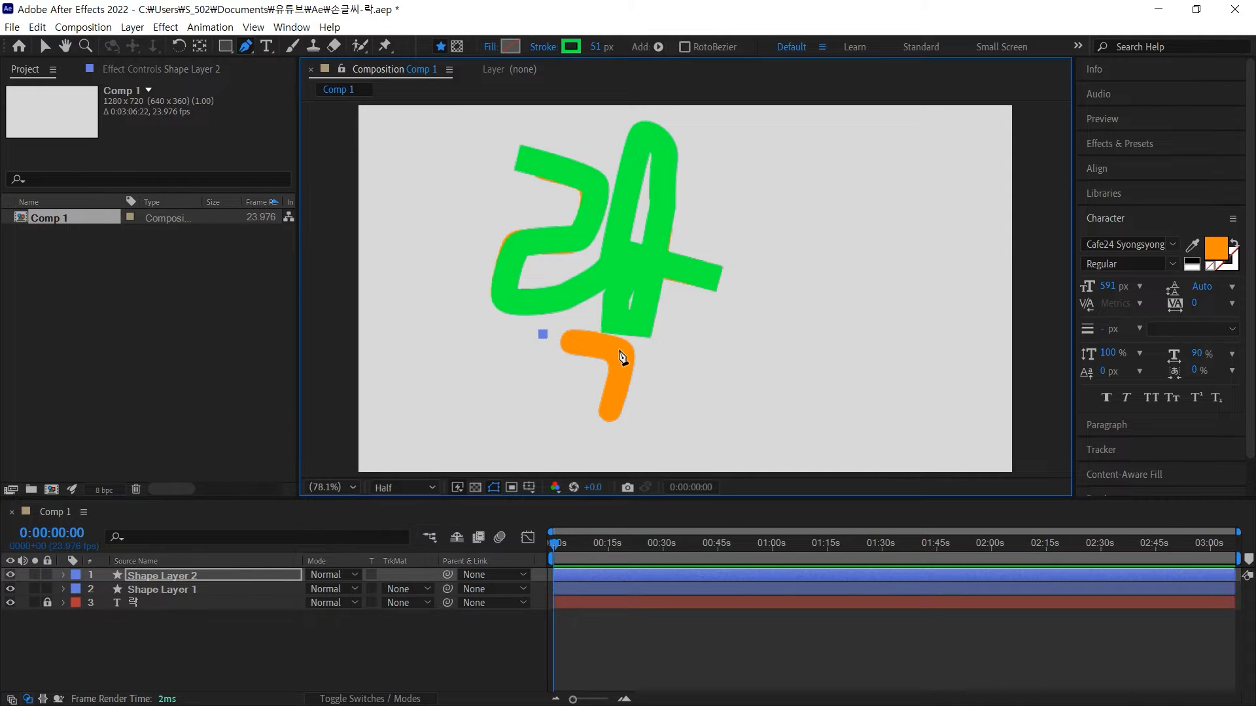
pyautogui.click(619, 348)
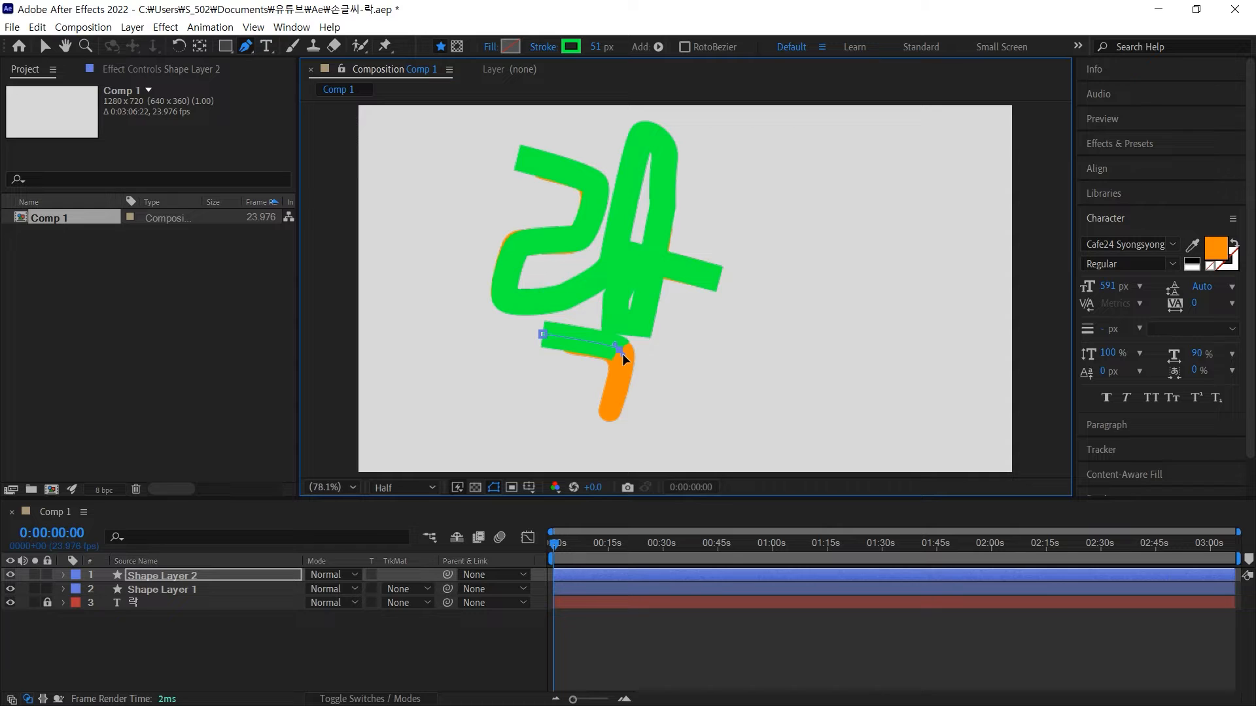
pyautogui.moveTo(607, 416); pyautogui.dragTo(603, 425)
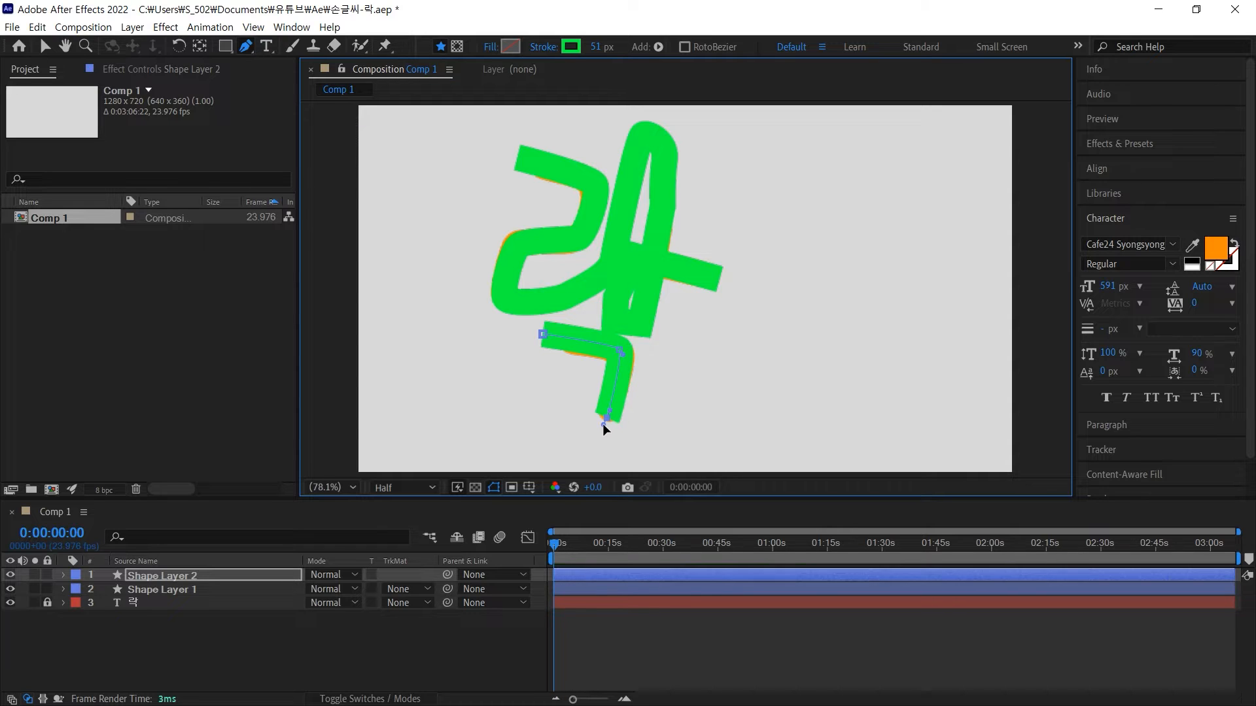
pyautogui.click(599, 438)
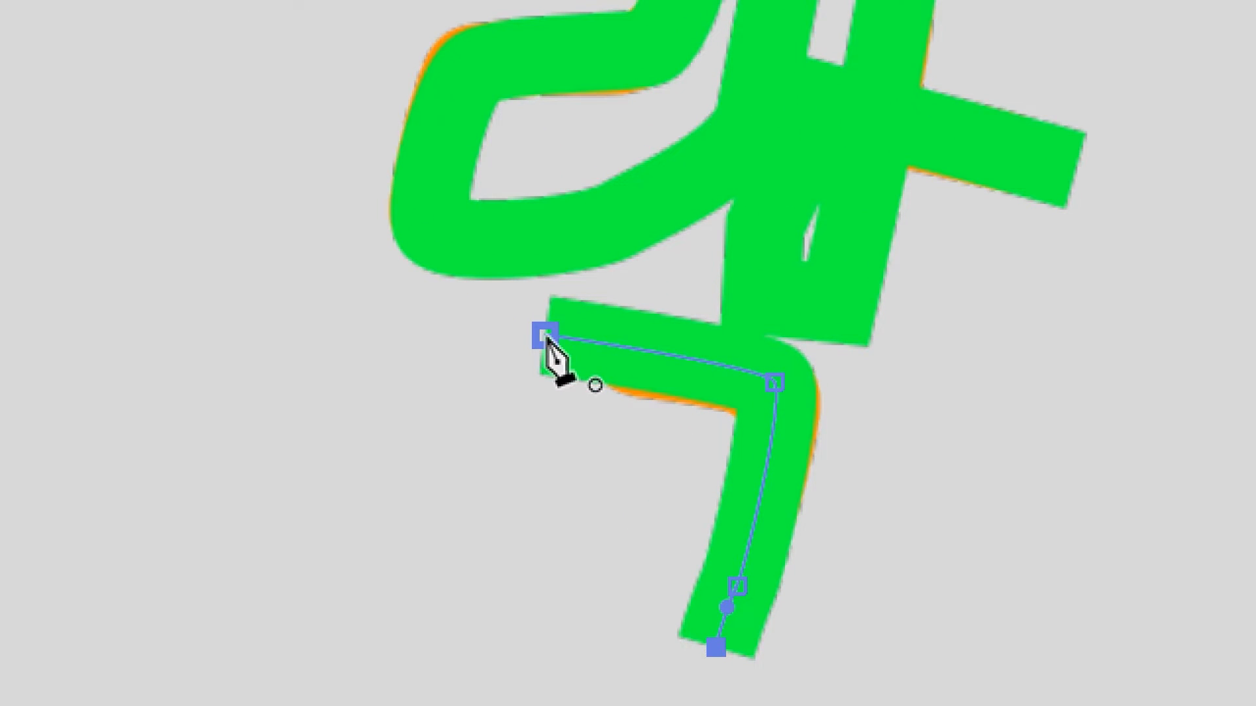
pyautogui.click(547, 337)
pyautogui.hotkey('ctrl', 'z')
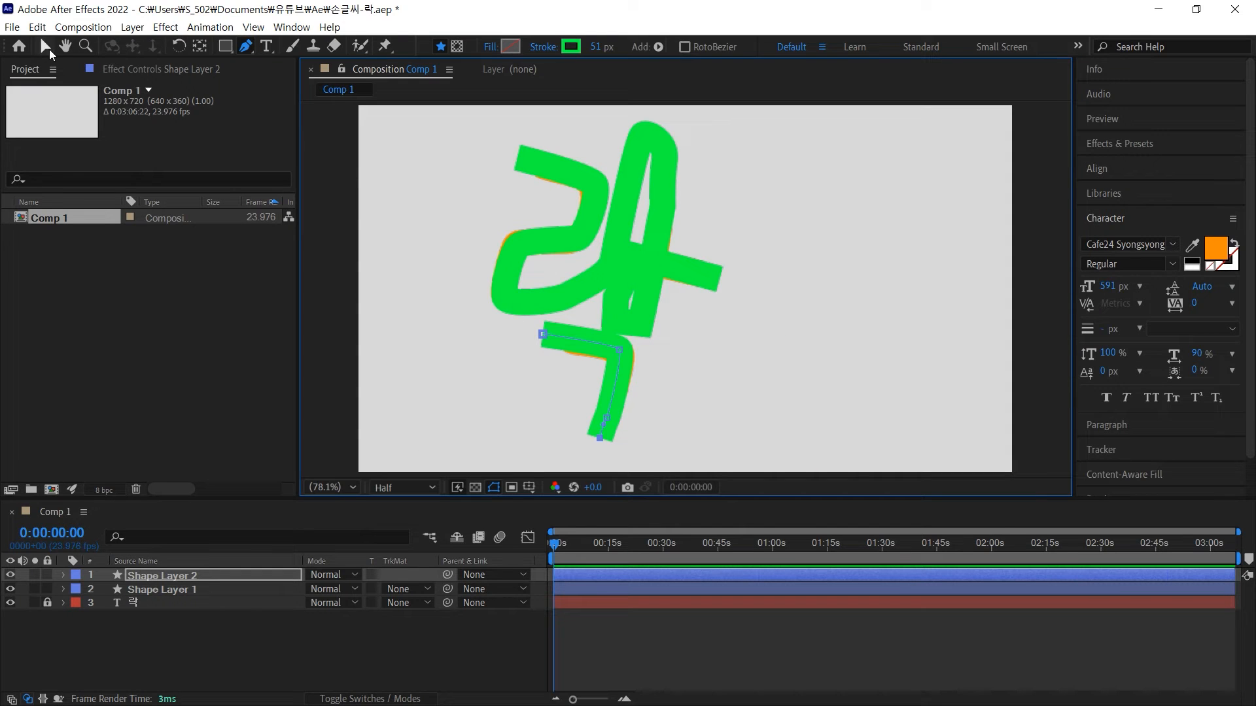
pyautogui.keyDown('ctrl'); pyautogui.click(408, 345); pyautogui.keyUp('ctrl')
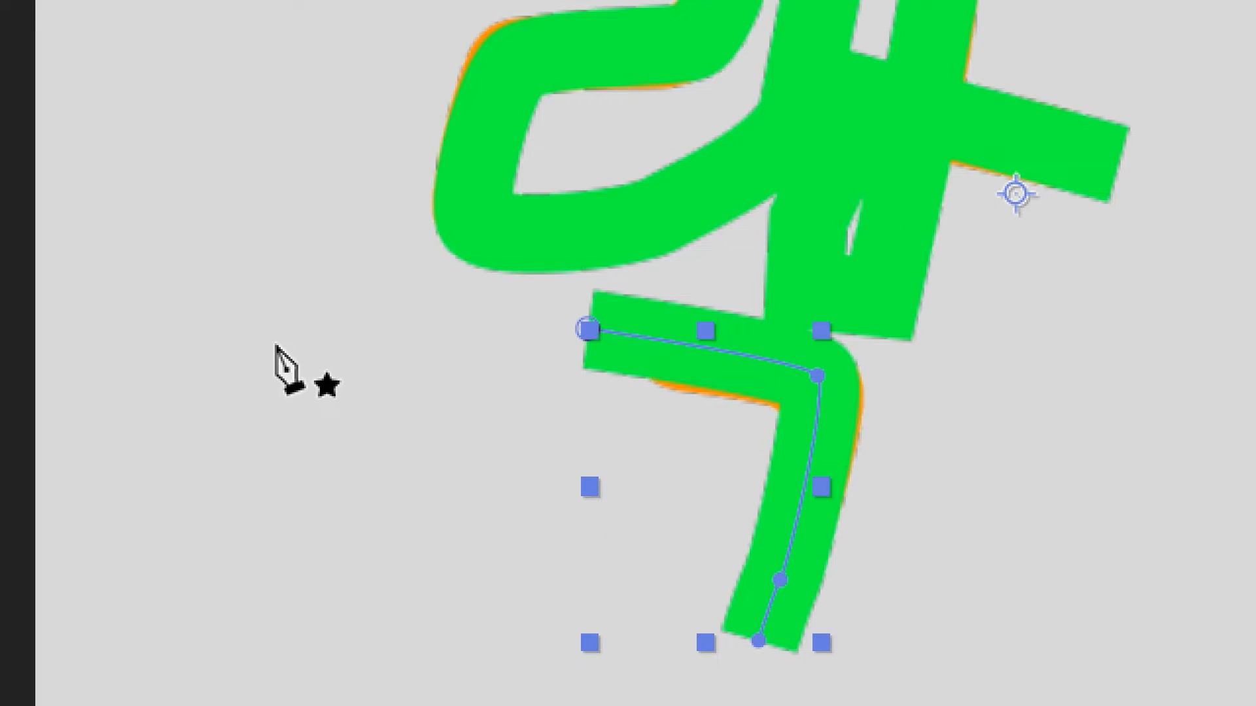
# Adjust the ㄱ path by lowering its start and corner points slightly and extending its end point further down
pyautogui.moveTo(584, 329); pyautogui.dragTo(584, 340)
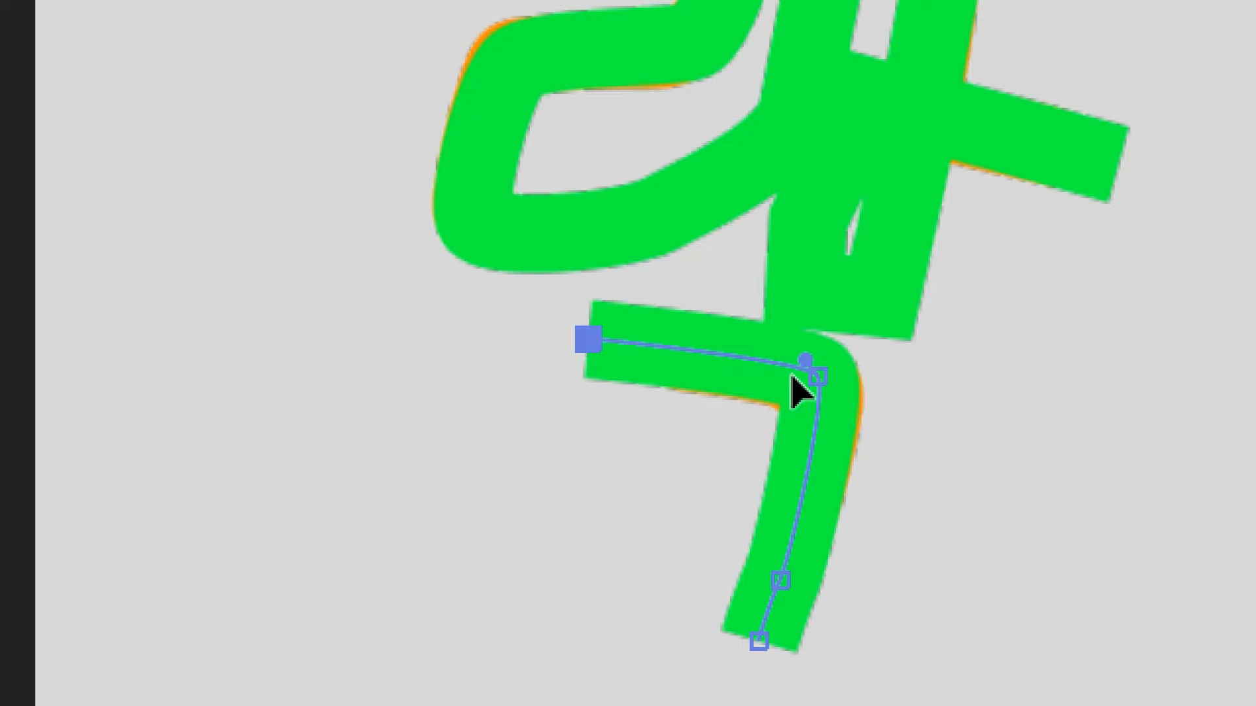
pyautogui.click(820, 382)
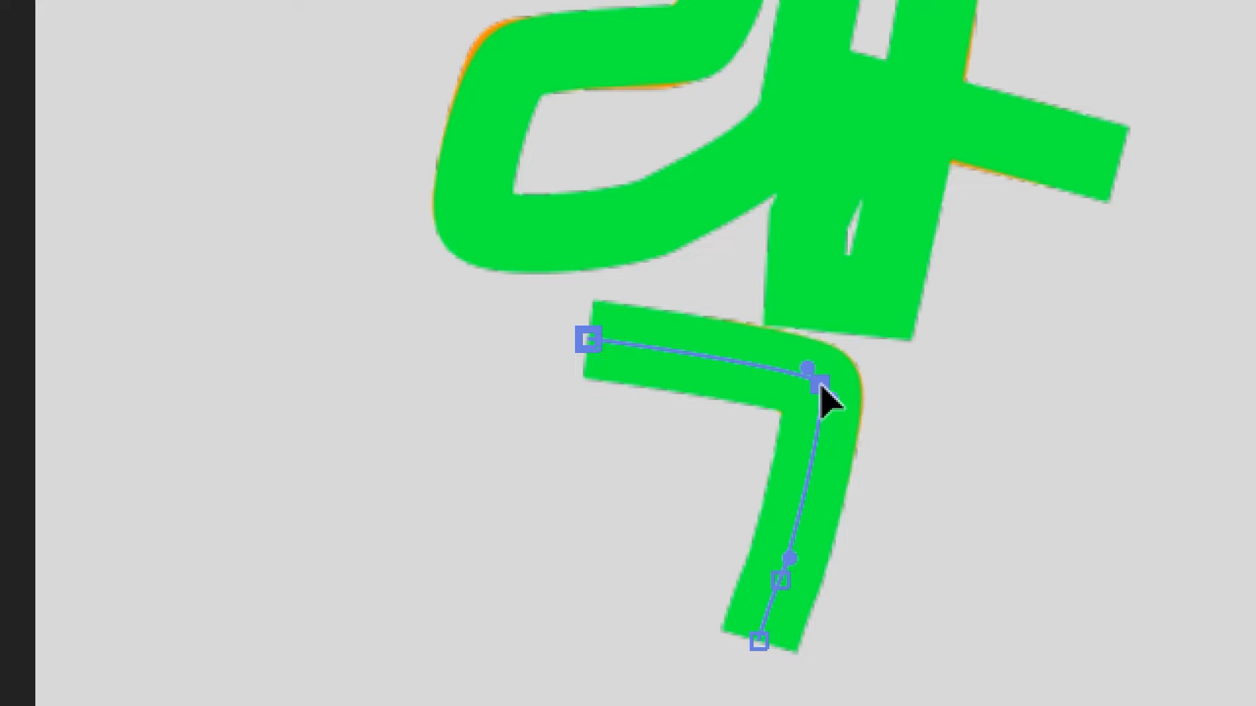
pyautogui.scroll(-1, 854, 611)
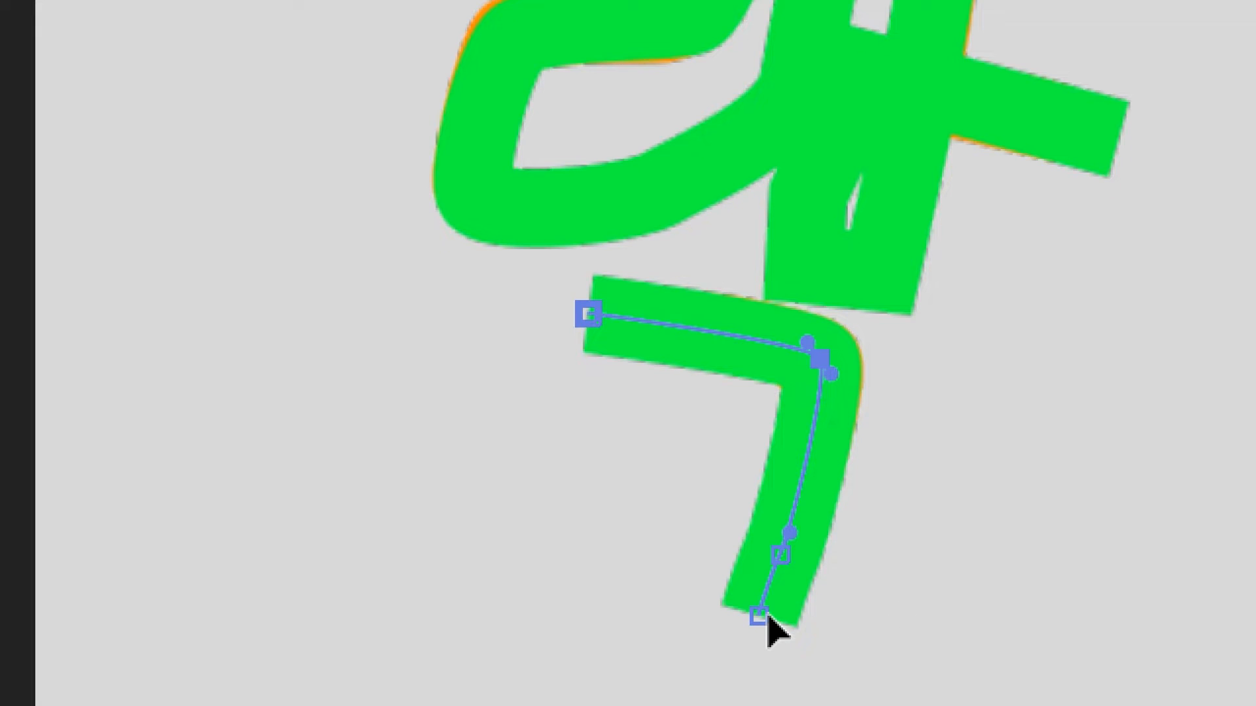
pyautogui.moveTo(760, 614); pyautogui.dragTo(750, 639)
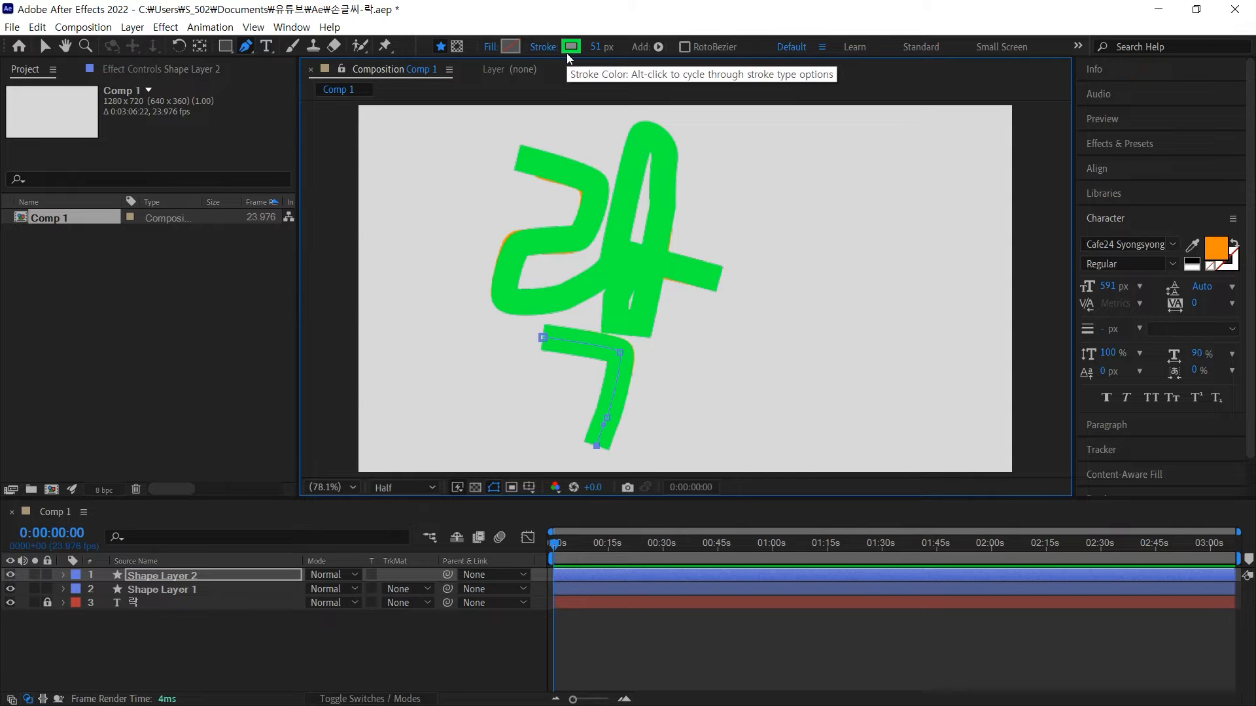
# Change the stroke colour of Shape Layer 1 to light blue 00D0FF
pyautogui.click(165, 592)
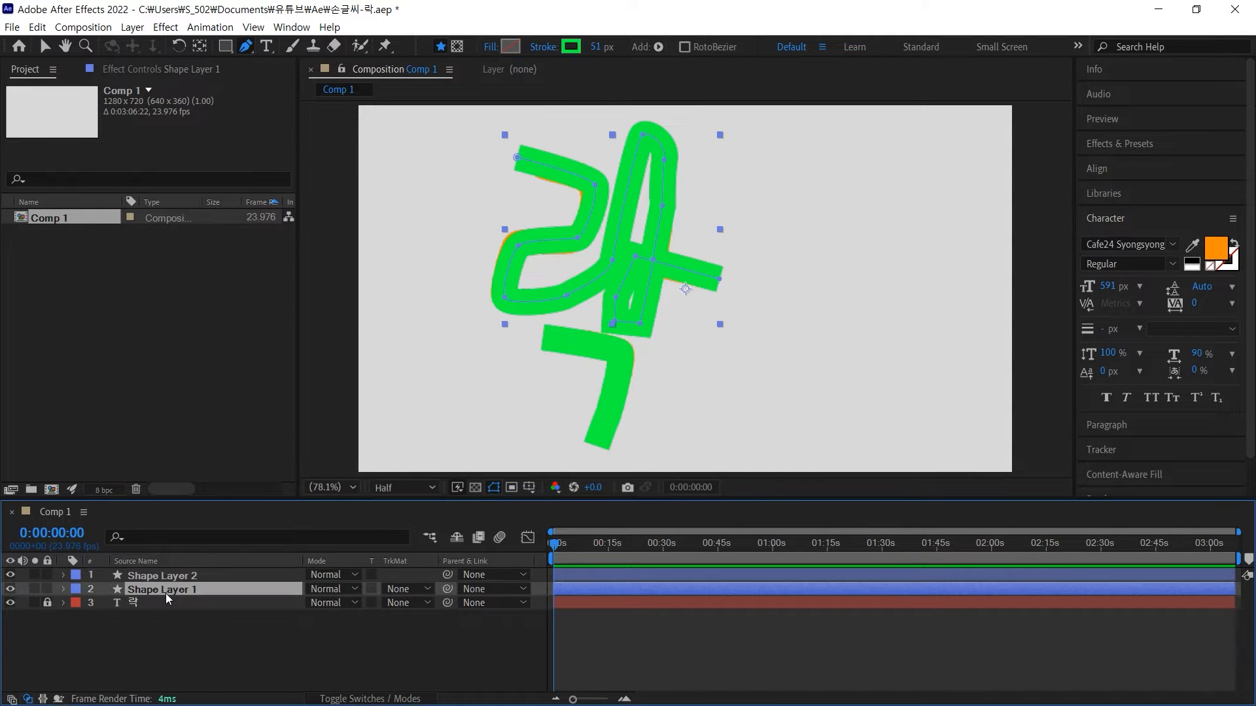
pyautogui.click(575, 50)
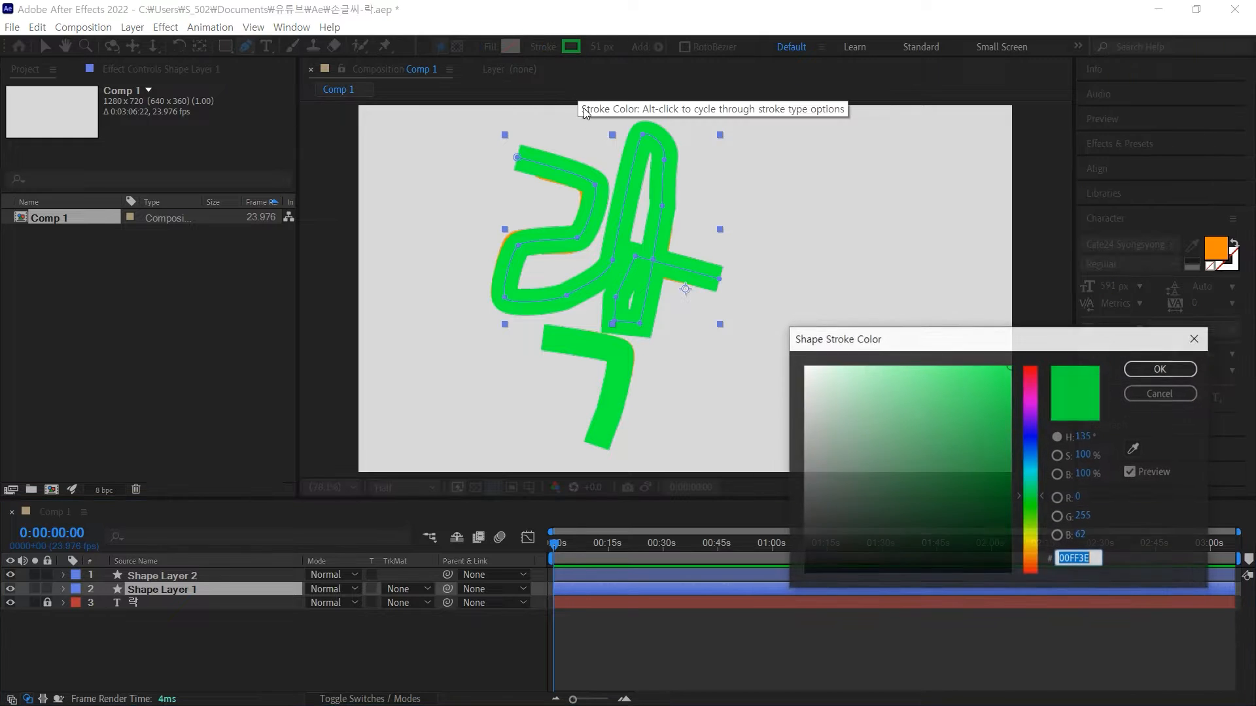
pyautogui.click(1030, 463)
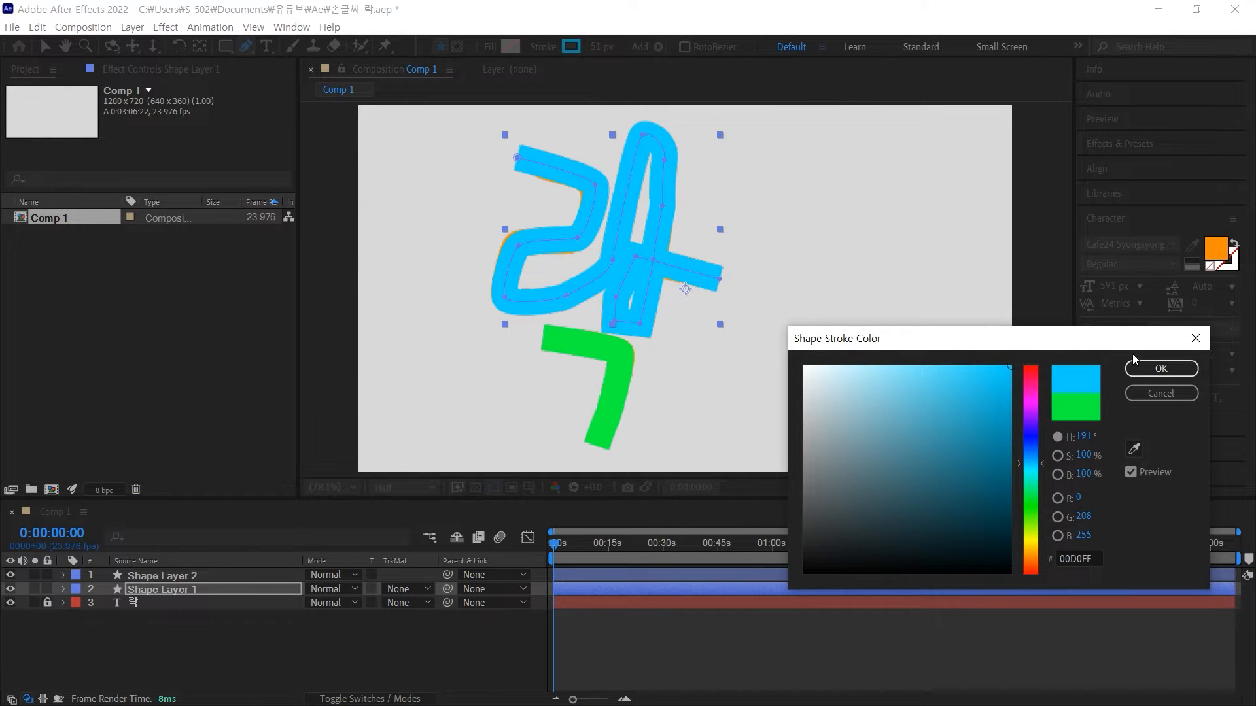
pyautogui.click(1156, 374)
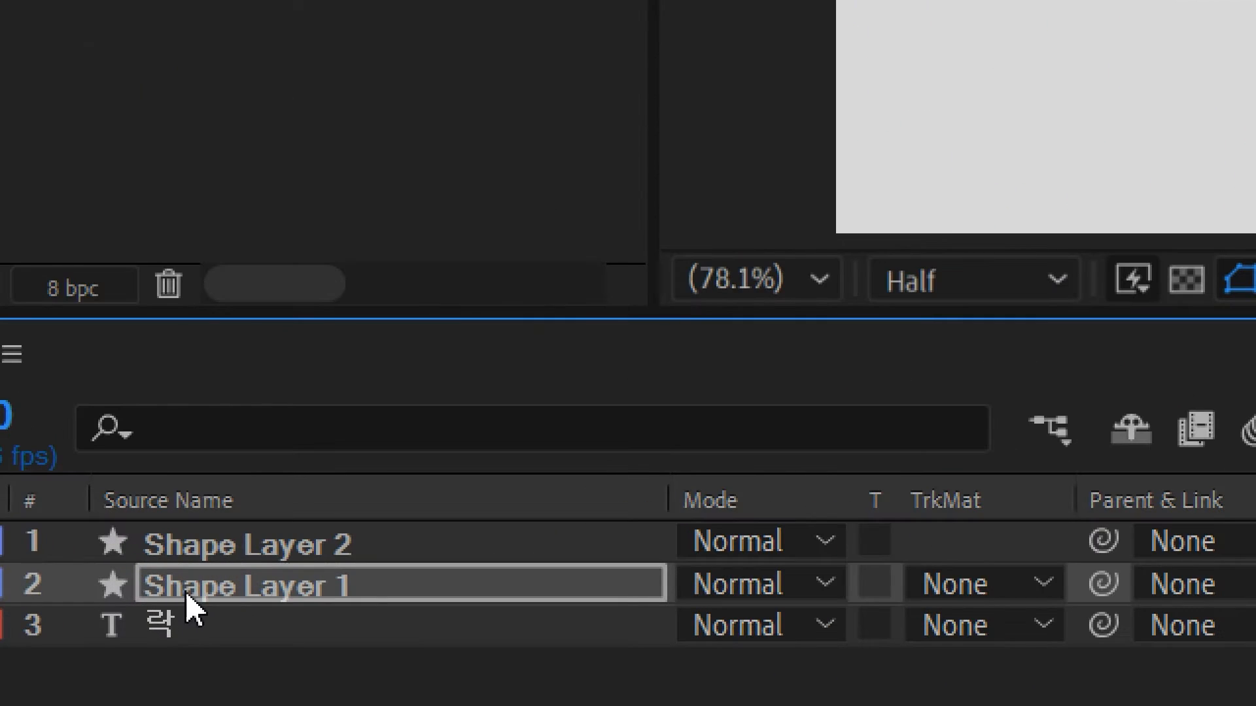
# Set the Line Cap of Stroke 1 in Shape Layer 1 to Round Cap
pyautogui.click(204, 599)
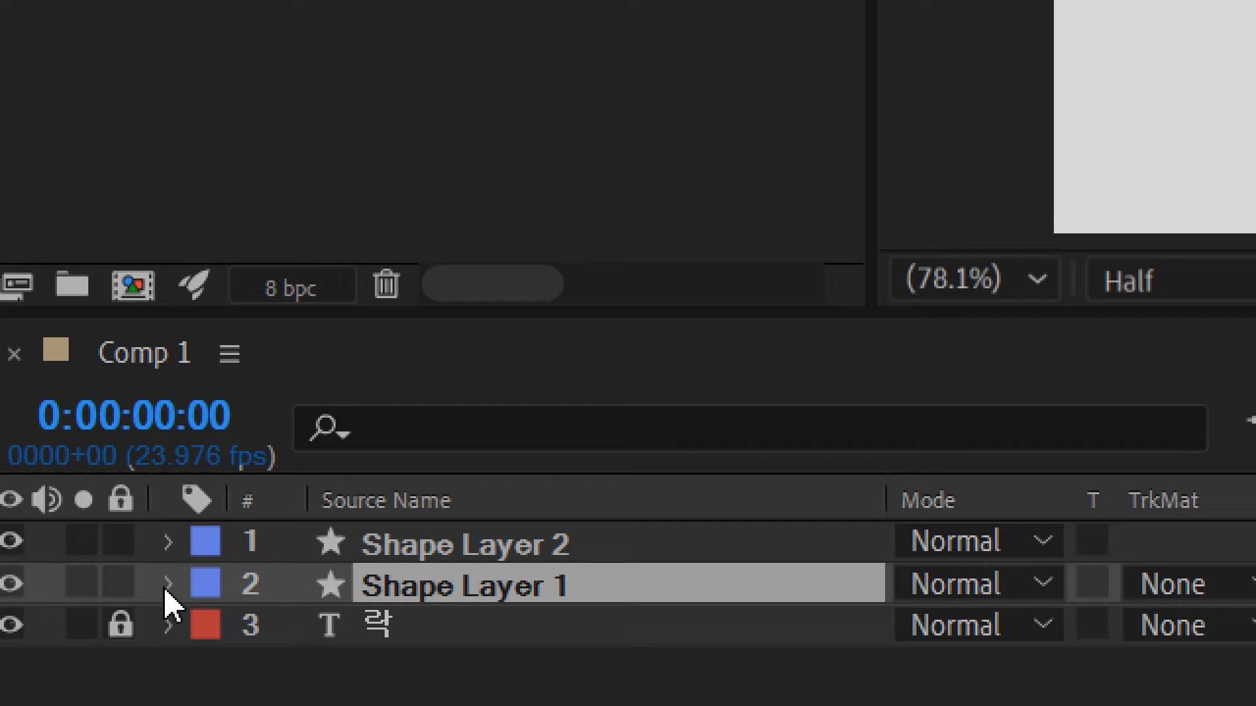
pyautogui.click(122, 584)
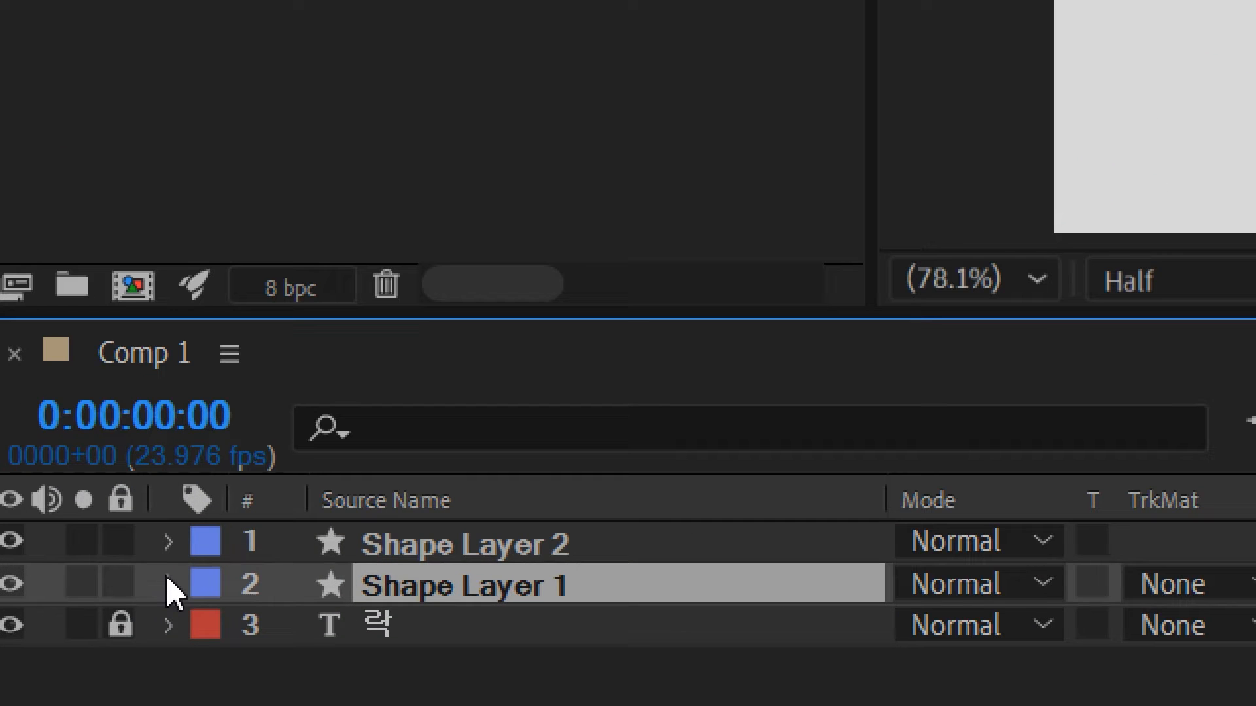
pyautogui.click(208, 621)
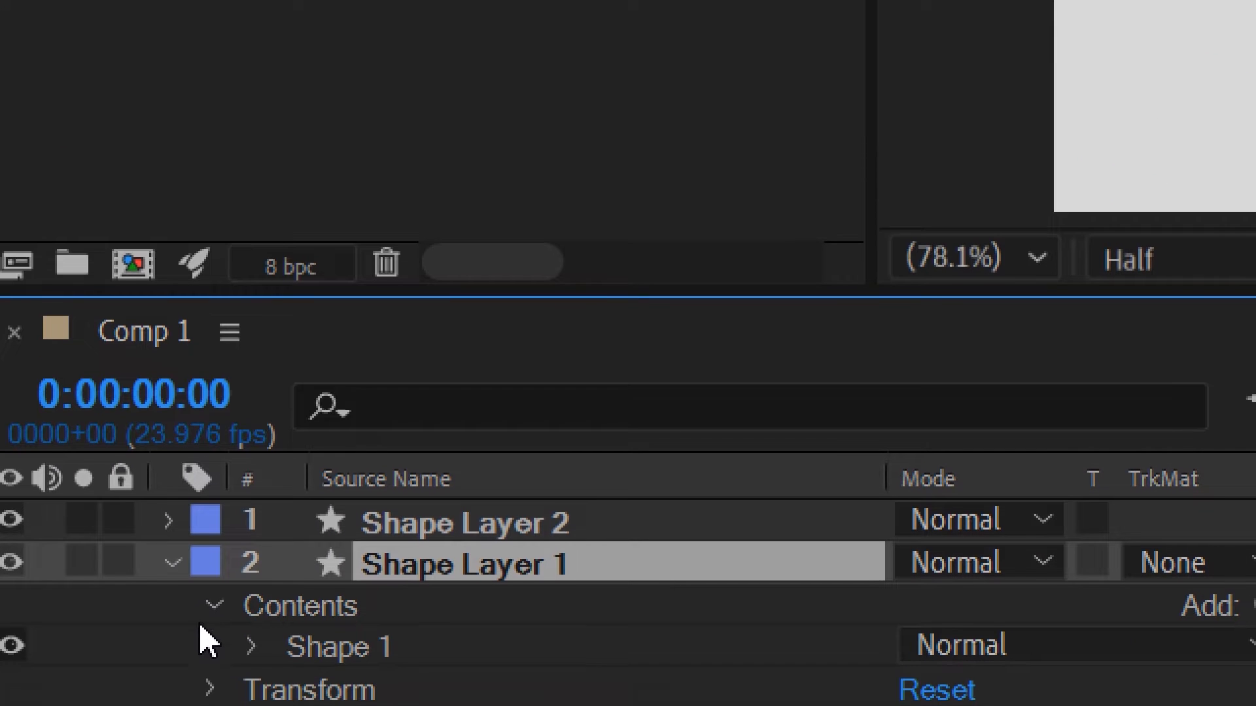
pyautogui.click(249, 587)
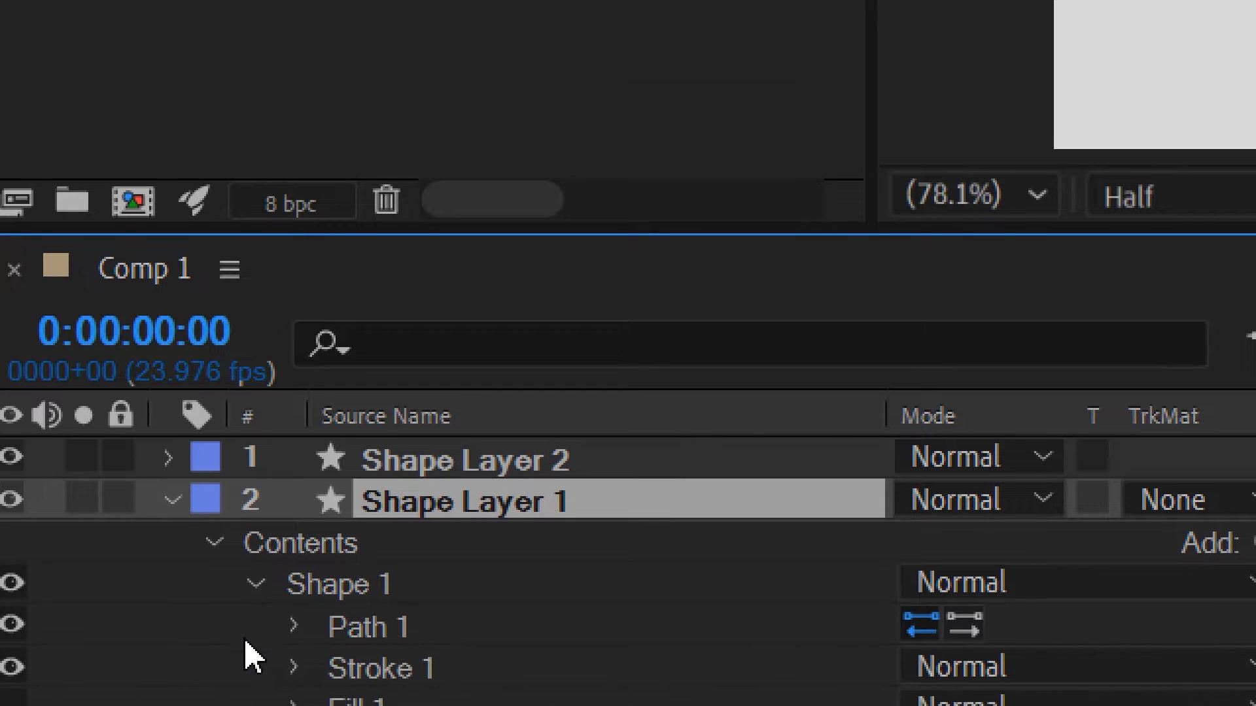
pyautogui.click(294, 497)
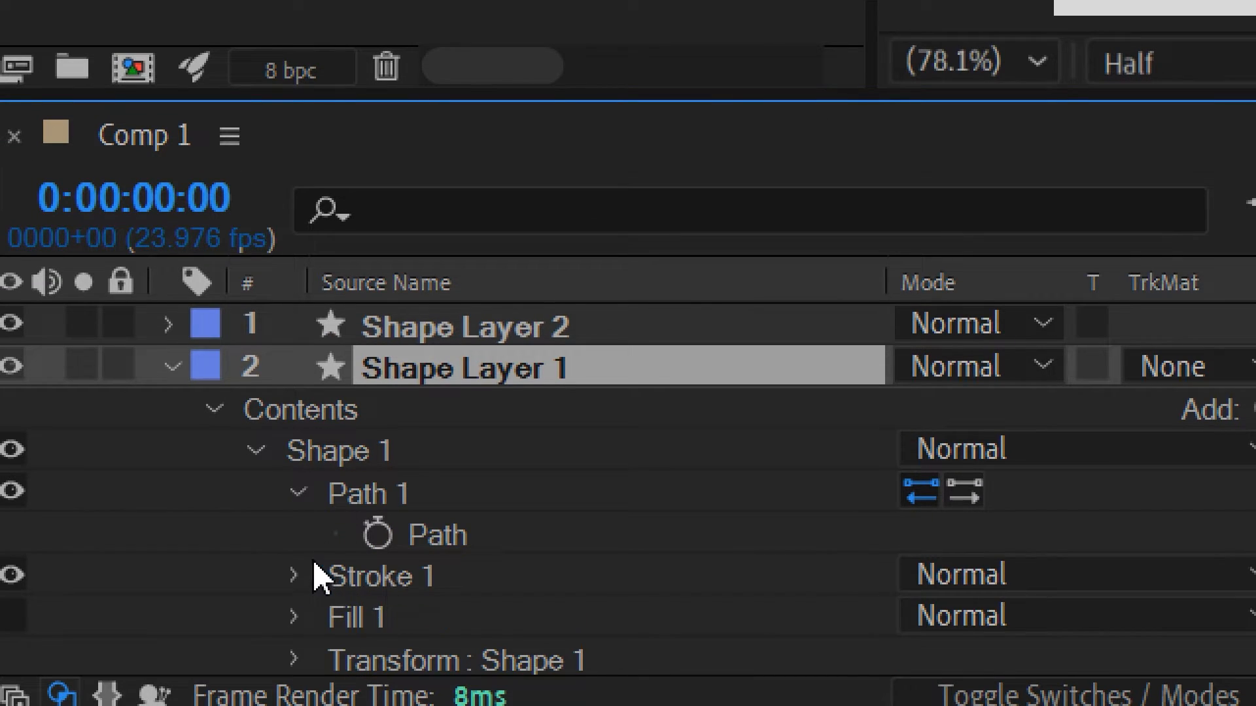
pyautogui.click(300, 502)
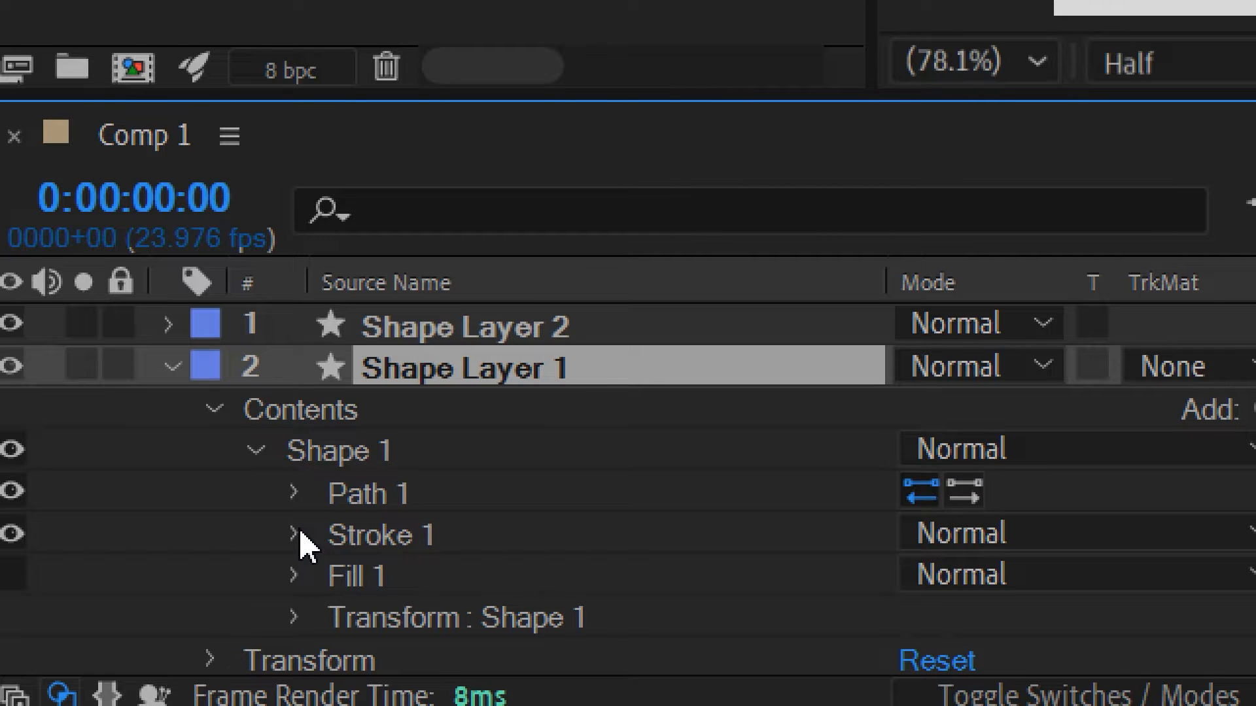
pyautogui.click(294, 533)
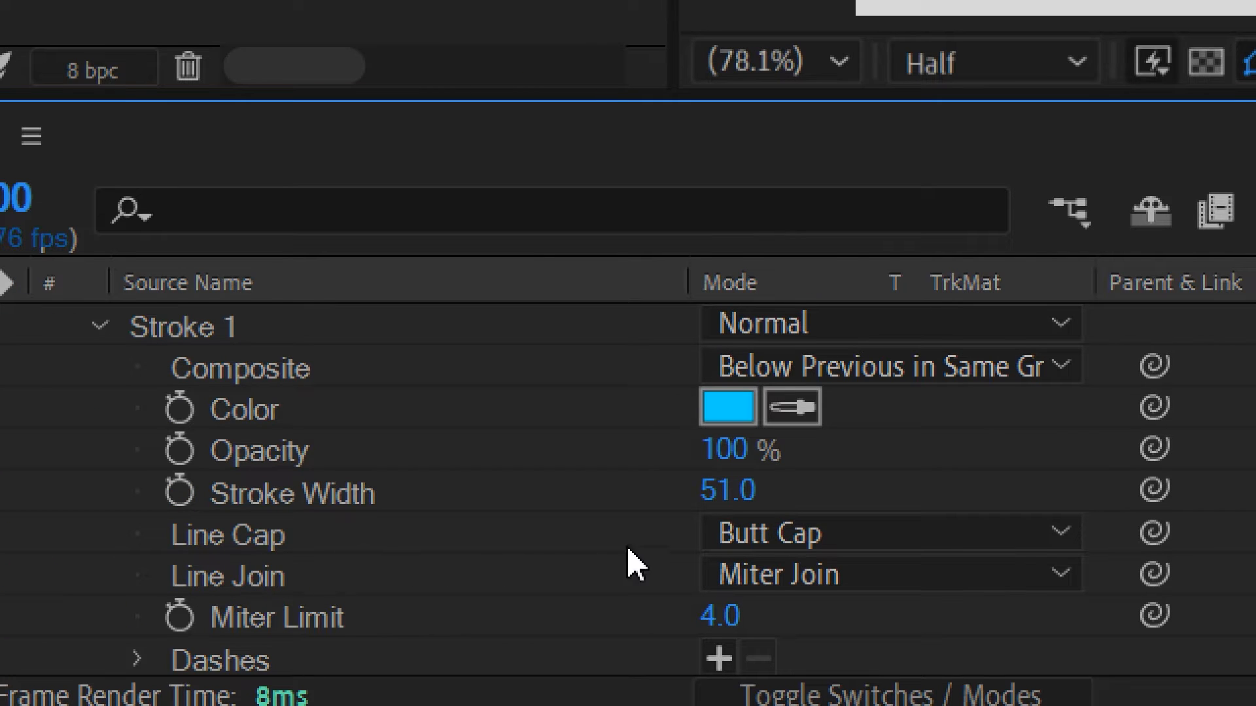
pyautogui.click(1066, 541)
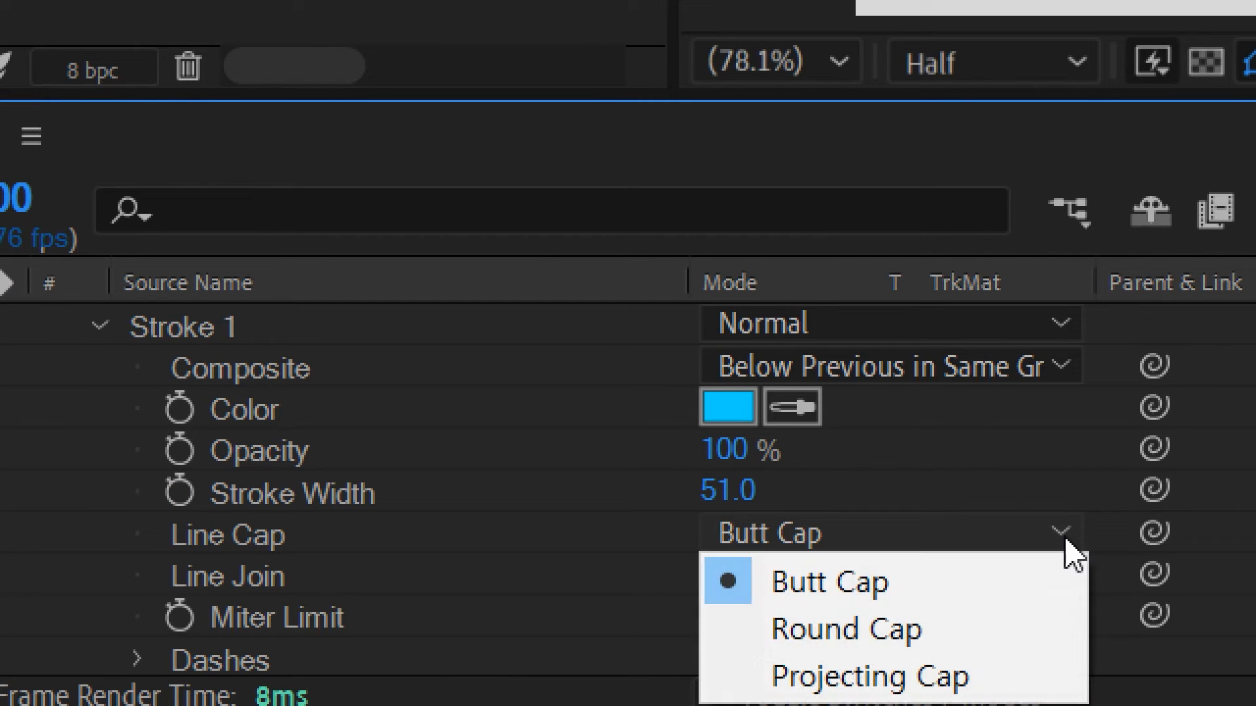
pyautogui.click(955, 629)
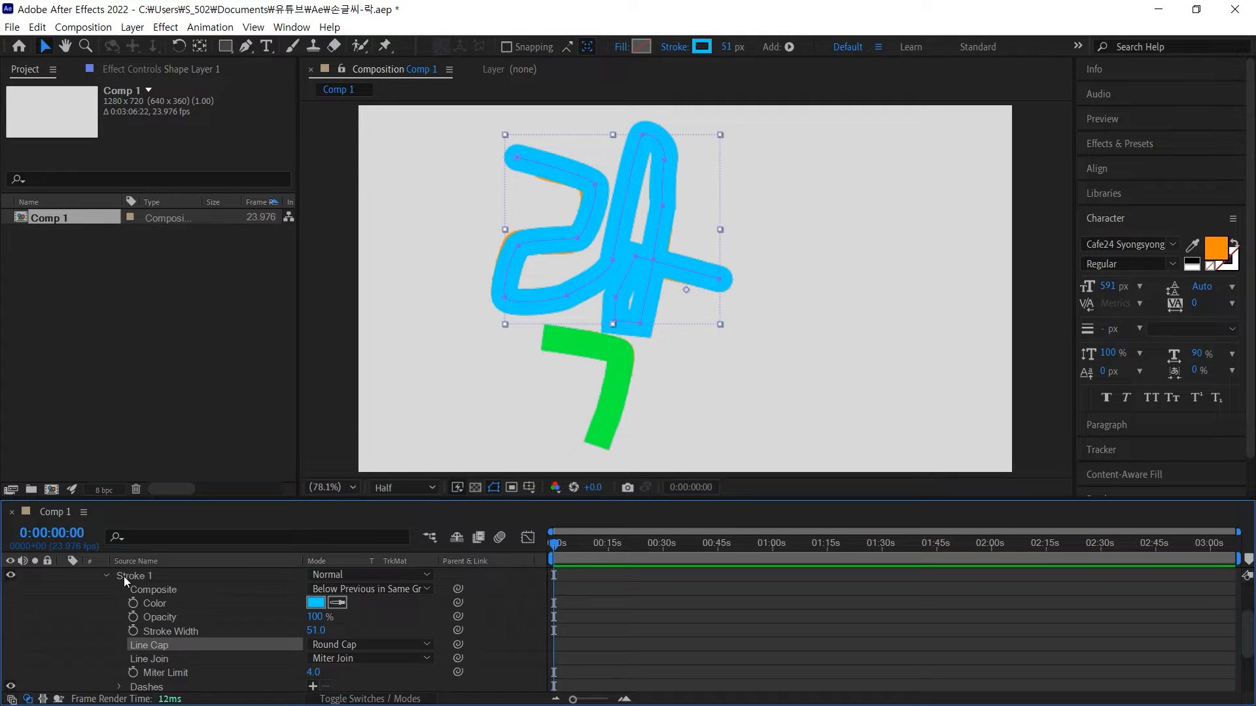
# Collapse the properties of Shape Layer 1 and deselect all layers
pyautogui.click(103, 578)
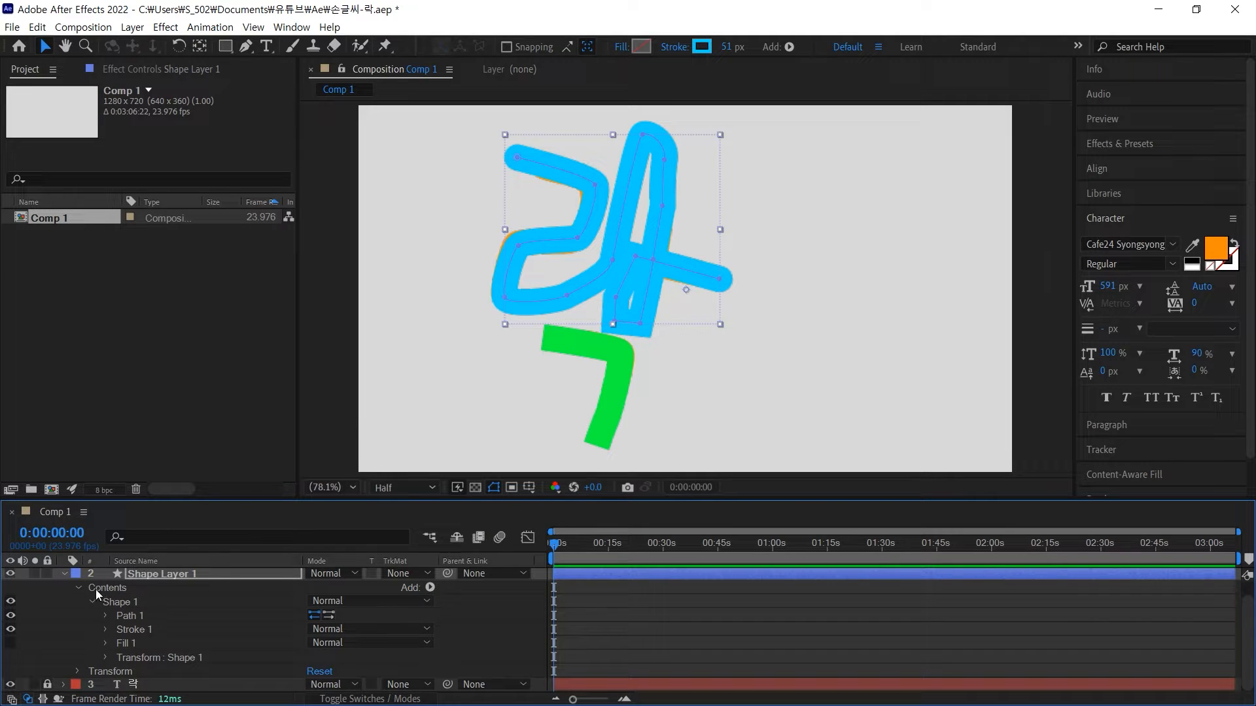
pyautogui.click(79, 587)
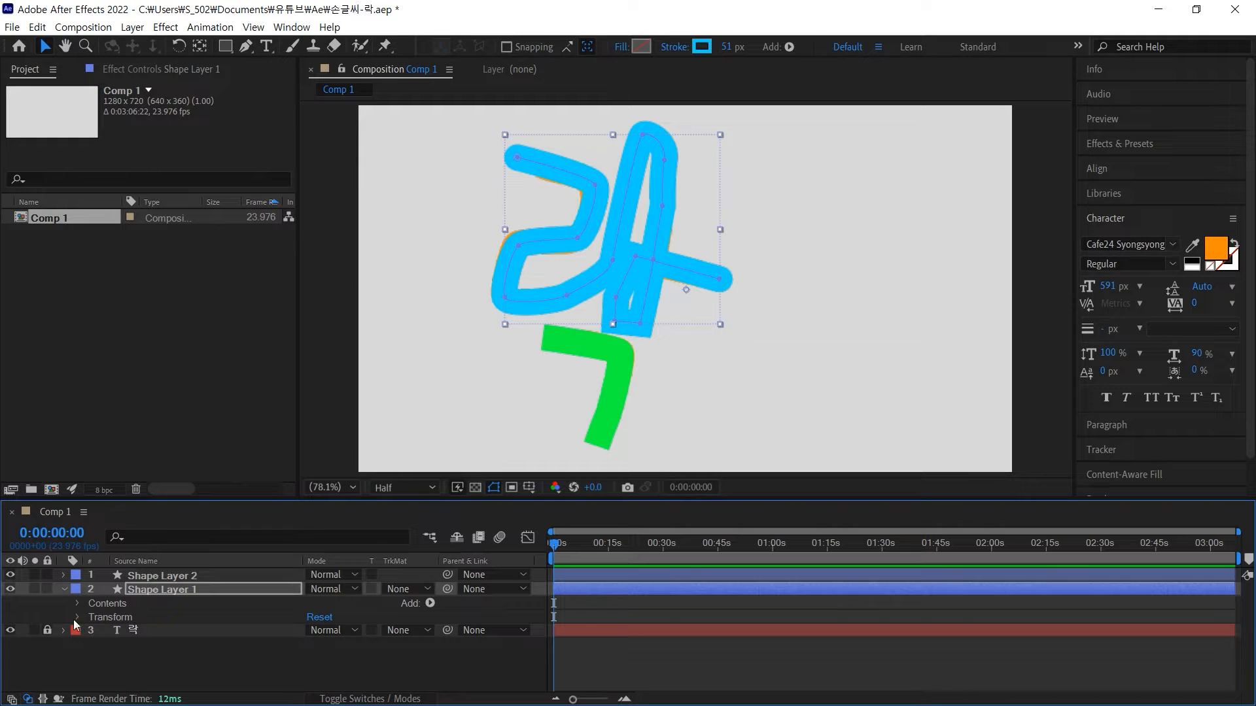
pyautogui.click(64, 590)
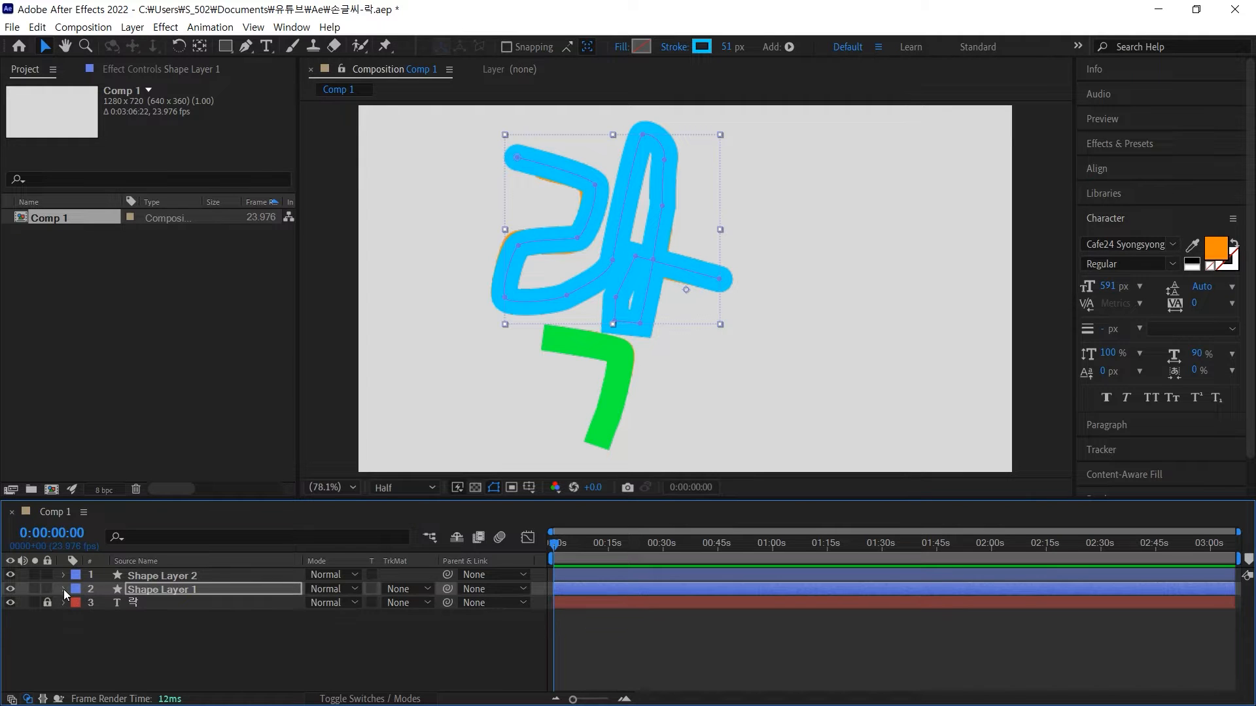
pyautogui.click(148, 645)
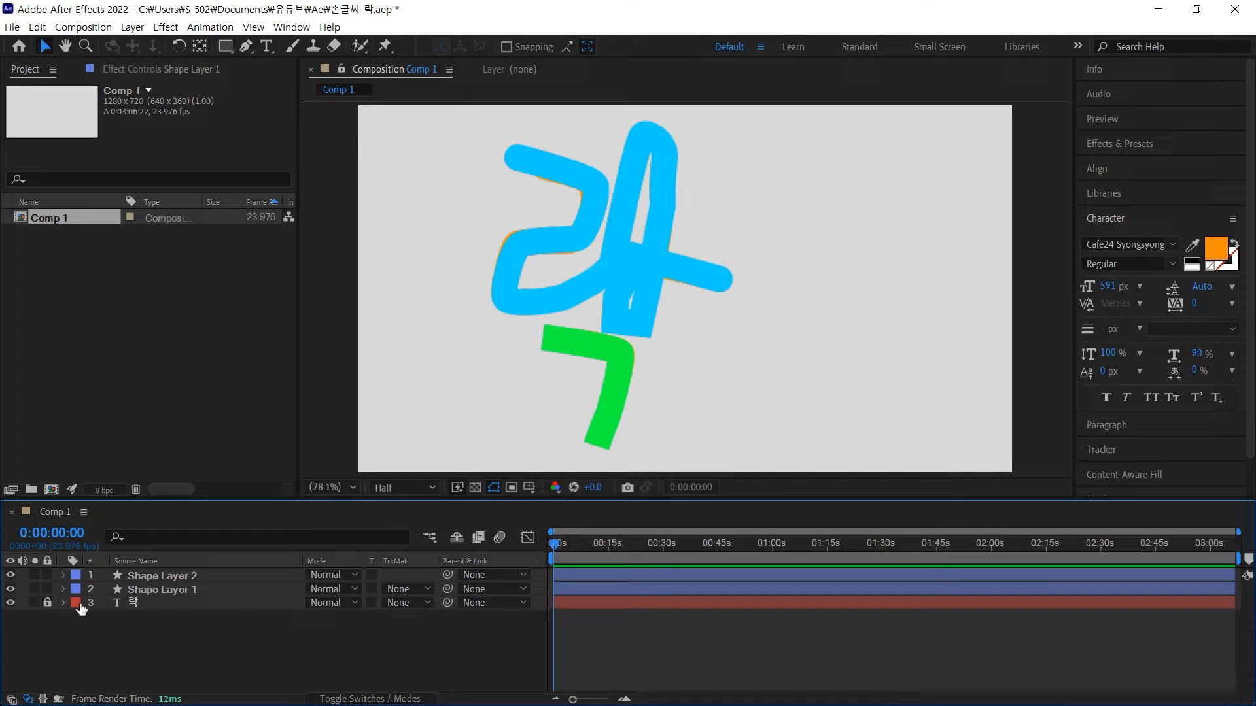
# Save the project with no layer selected
pyautogui.click(212, 588)
pyautogui.click(158, 632)
pyautogui.hotkey('ctrl', 's')
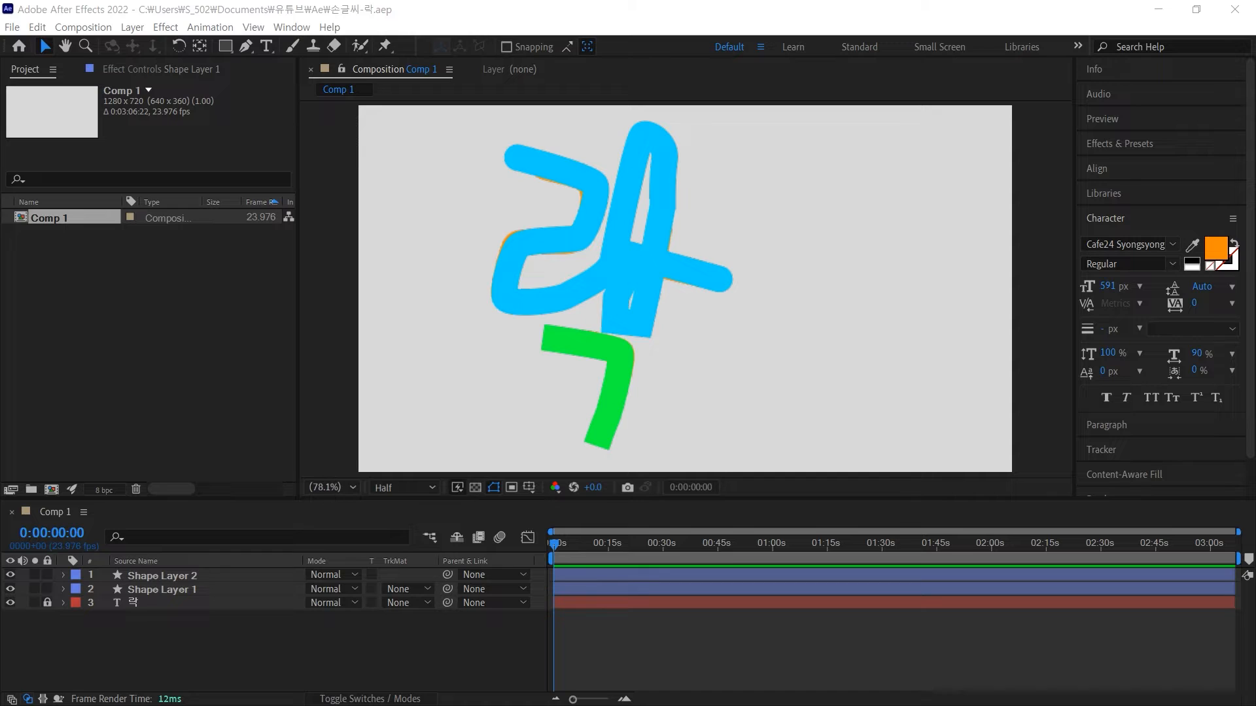
pyautogui.press('h')
pyautogui.click(151, 646)
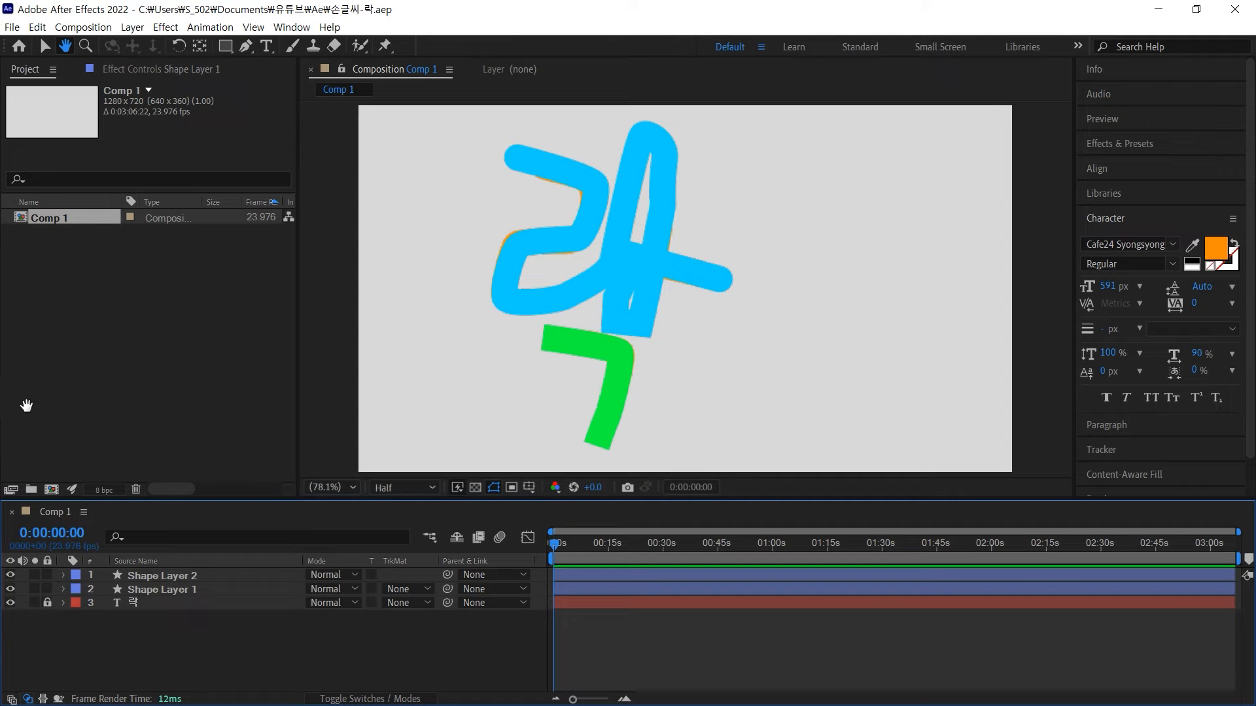
pyautogui.click(44, 51)
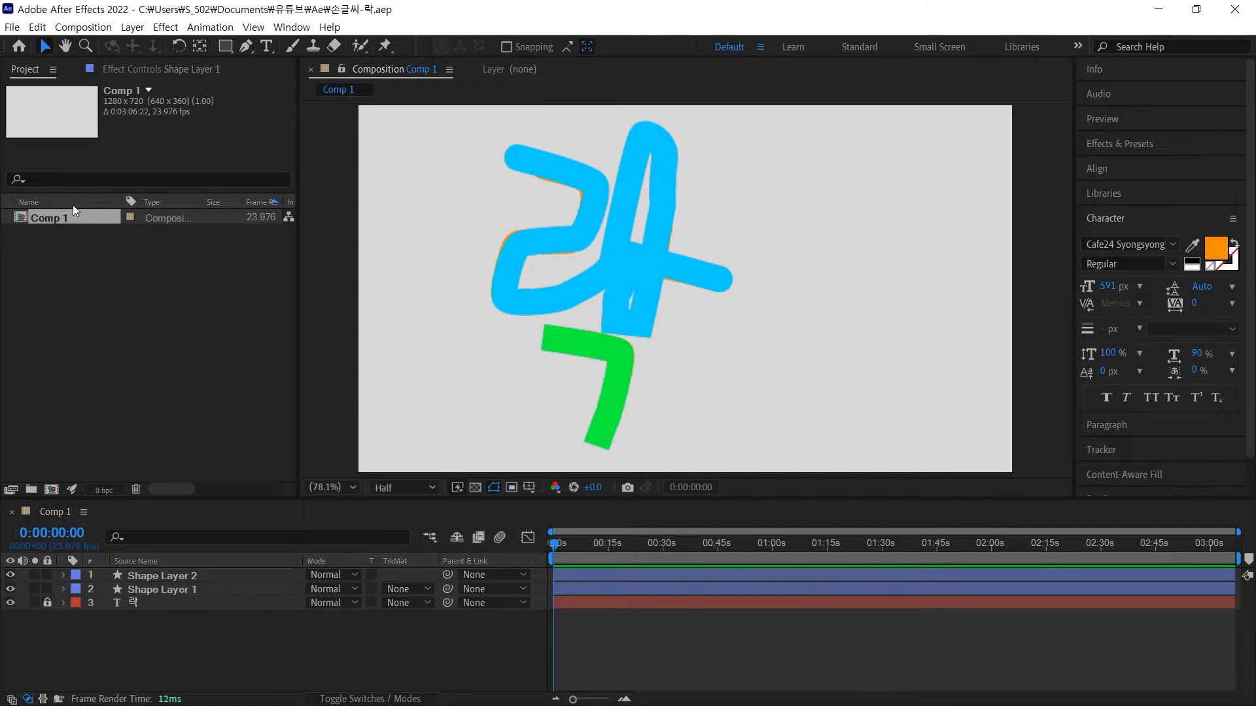
# Add a Trim Paths operator to the contents of Shape Layer 2 and enlarge the timeline area
pyautogui.click(158, 576)
pyautogui.keyDown('shift'); pyautogui.click(155, 591); pyautogui.keyUp('shift')
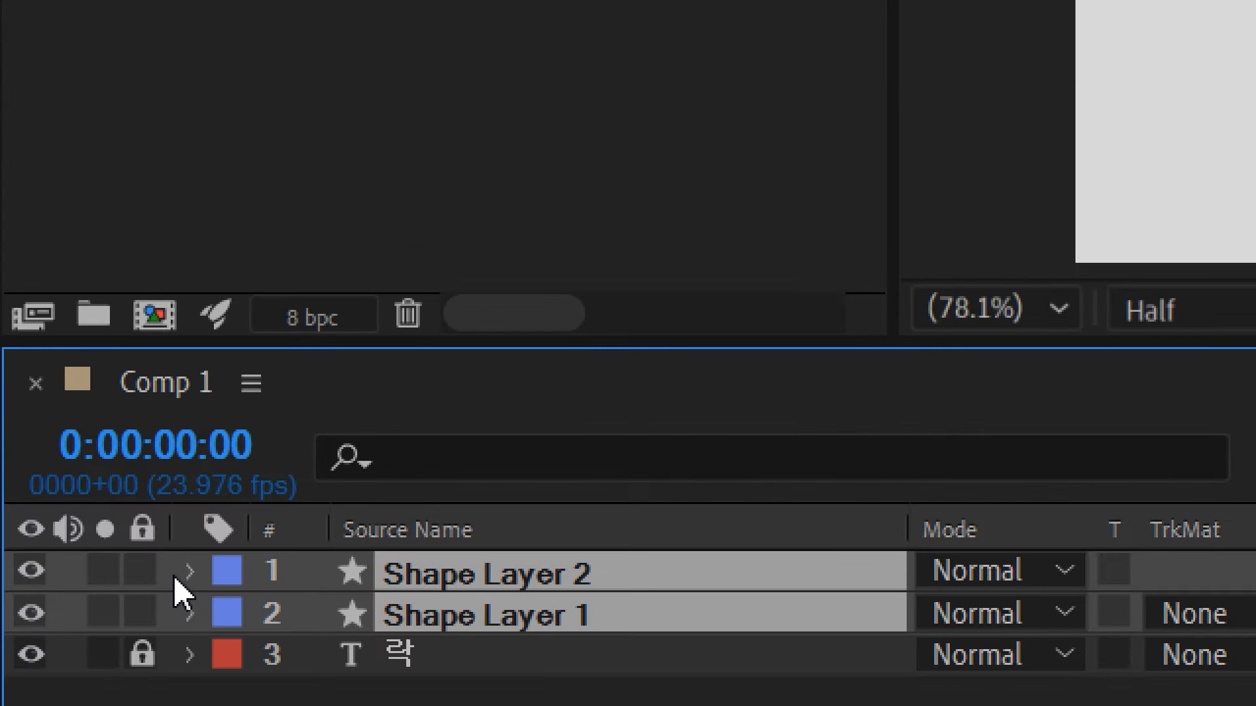
pyautogui.click(191, 572)
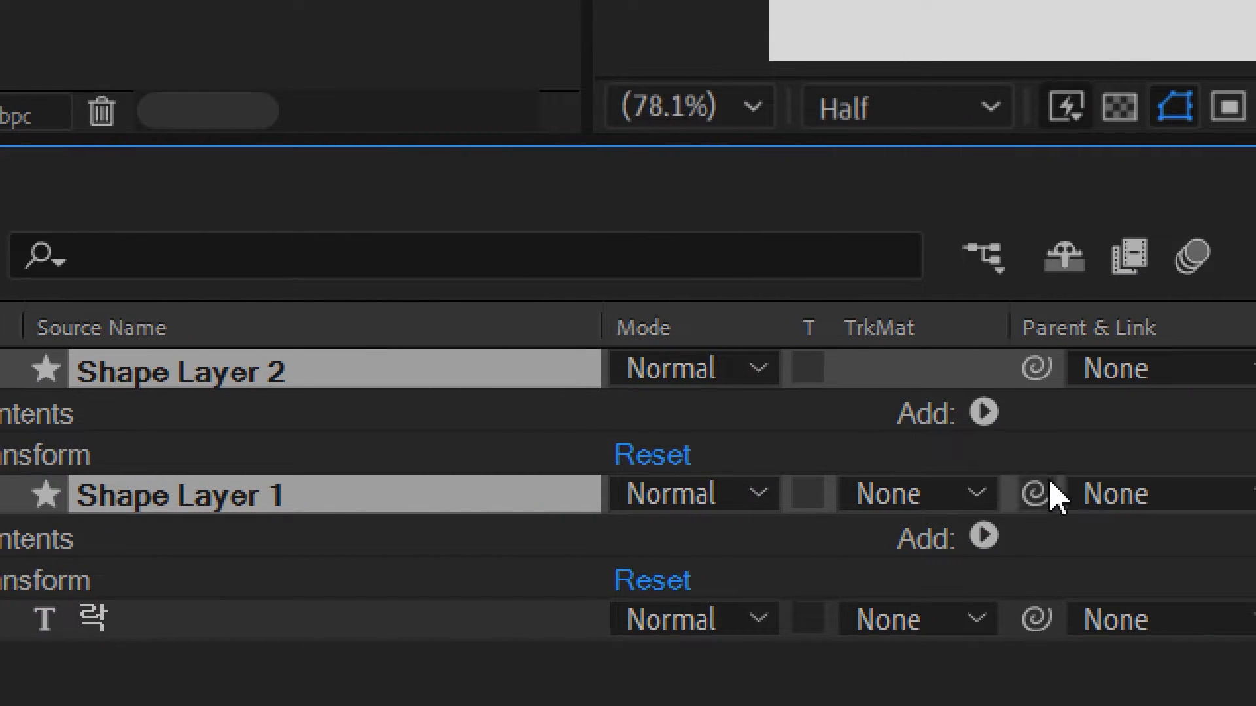
pyautogui.click(985, 411)
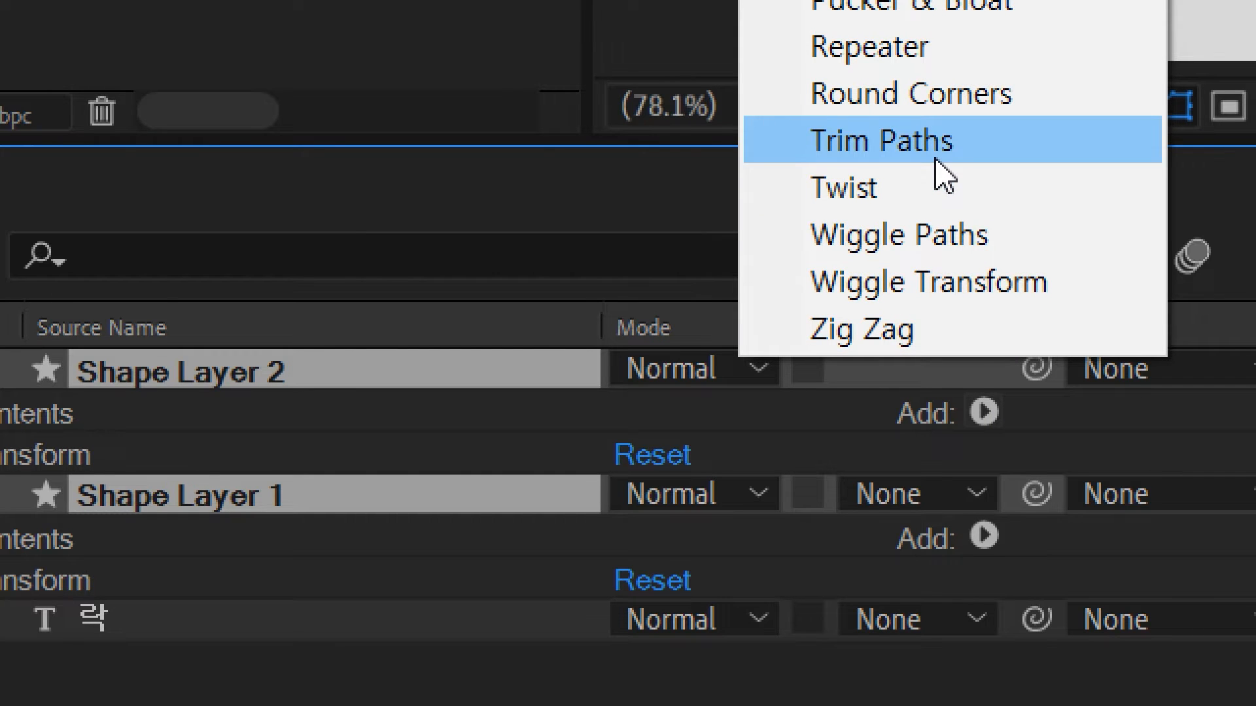
pyautogui.click(940, 175)
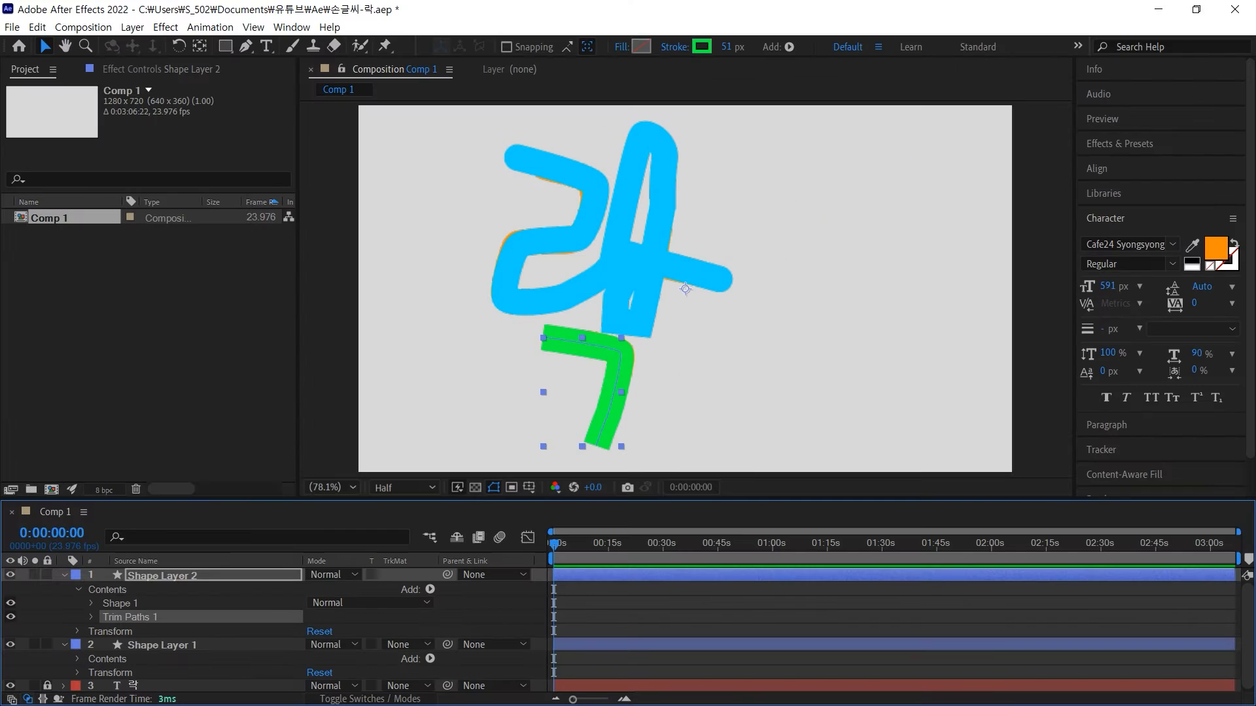
pyautogui.moveTo(338, 510); pyautogui.dragTo(340, 419)
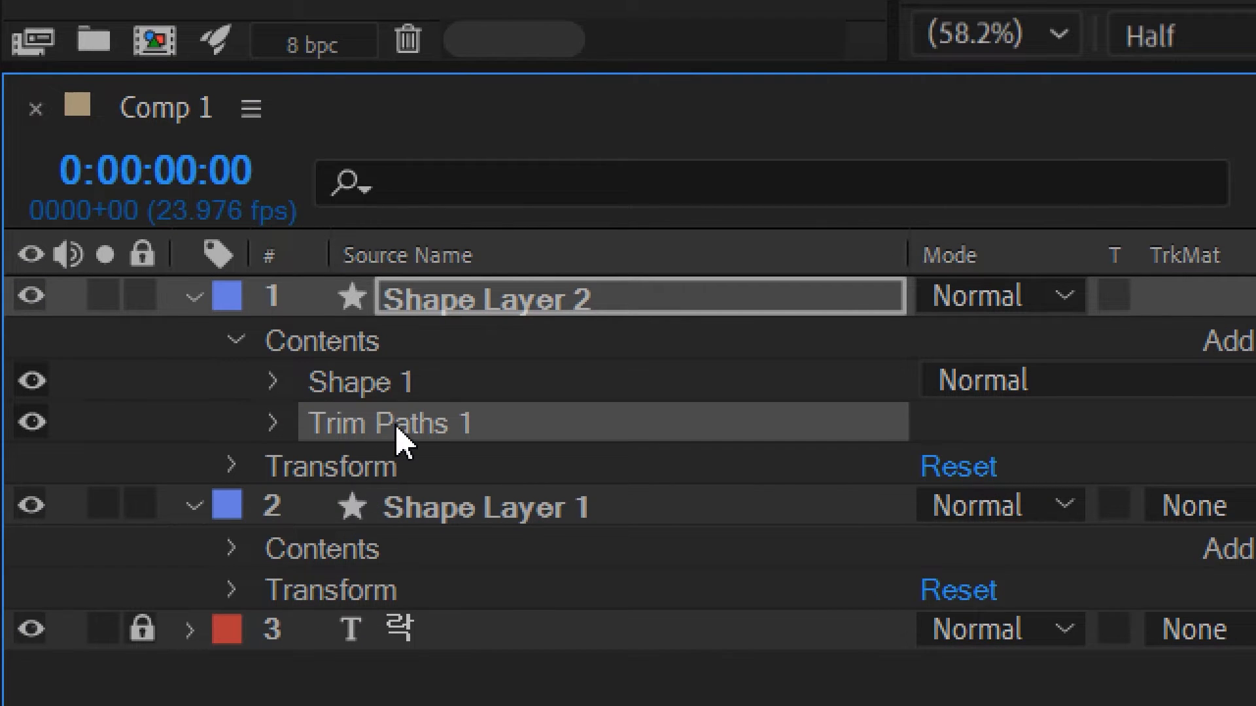
# Add a Trim Paths operator to the contents of Shape Layer 1
pyautogui.click(386, 517)
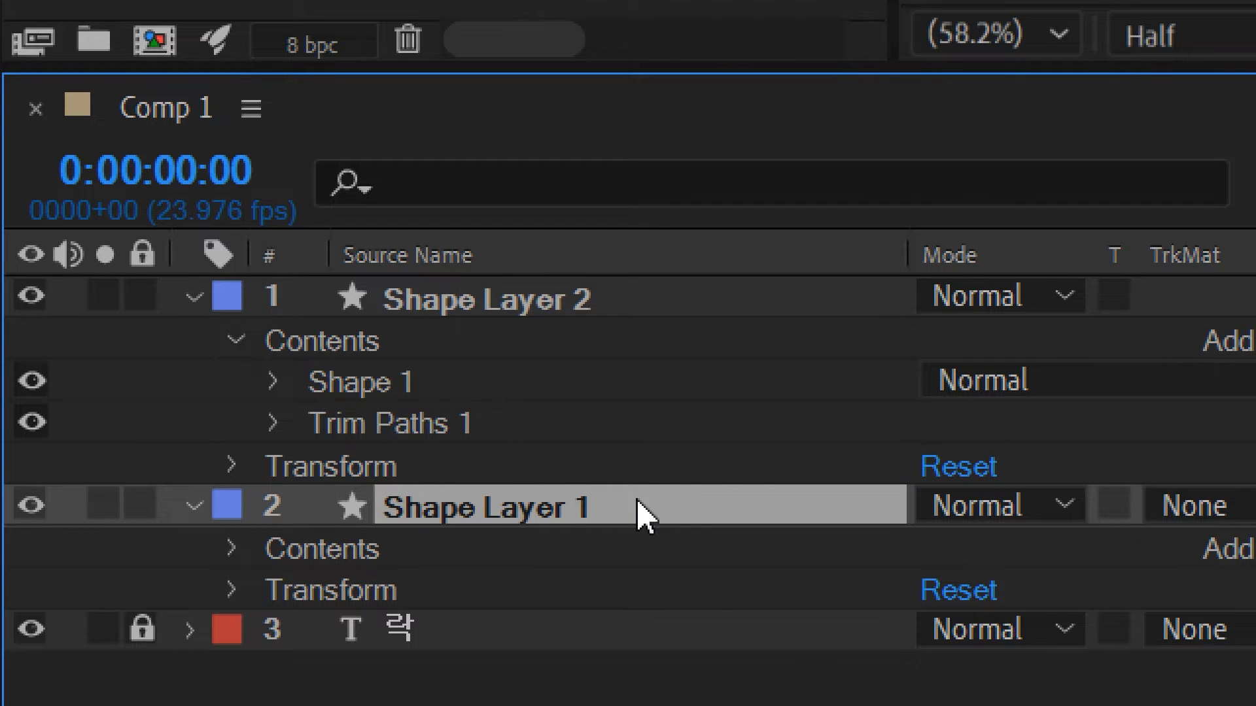
pyautogui.click(388, 550)
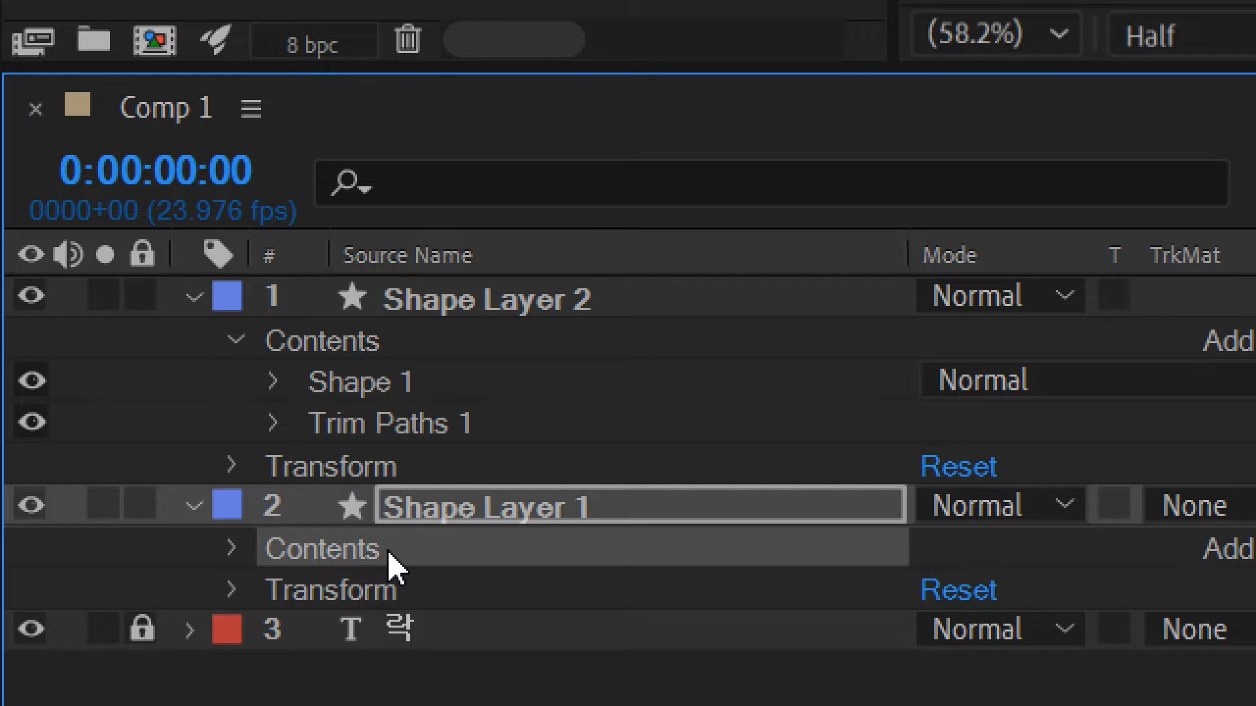
pyautogui.click(1033, 549)
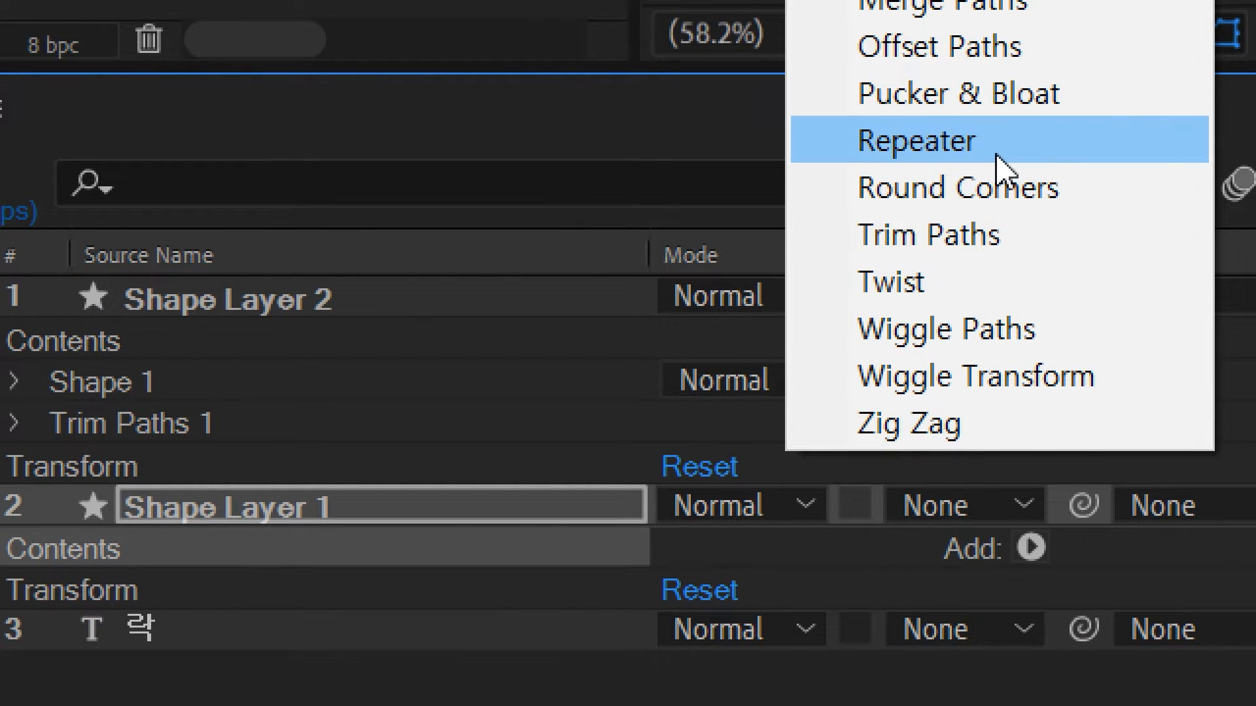
pyautogui.click(984, 246)
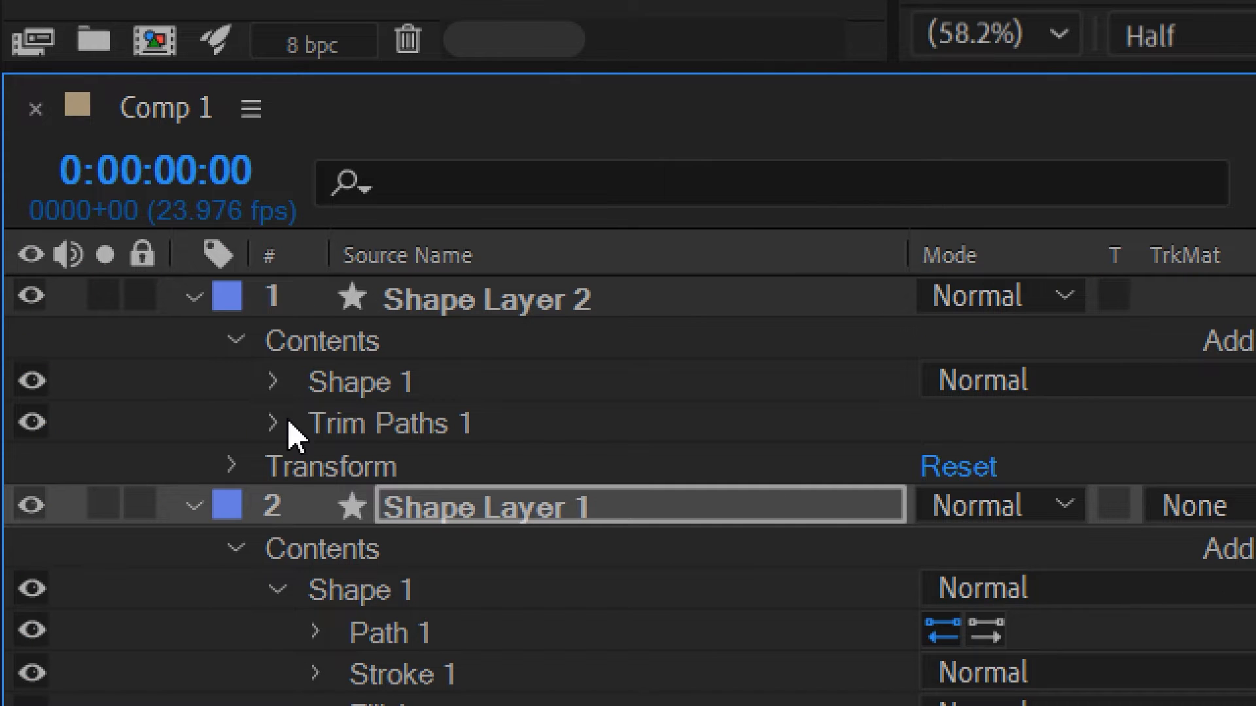
# Expand Trim Paths 1 of Shape Layer 2 to show its Start, End and Offset properties
pyautogui.click(289, 424)
pyautogui.click(289, 424)
pyautogui.click(274, 424)
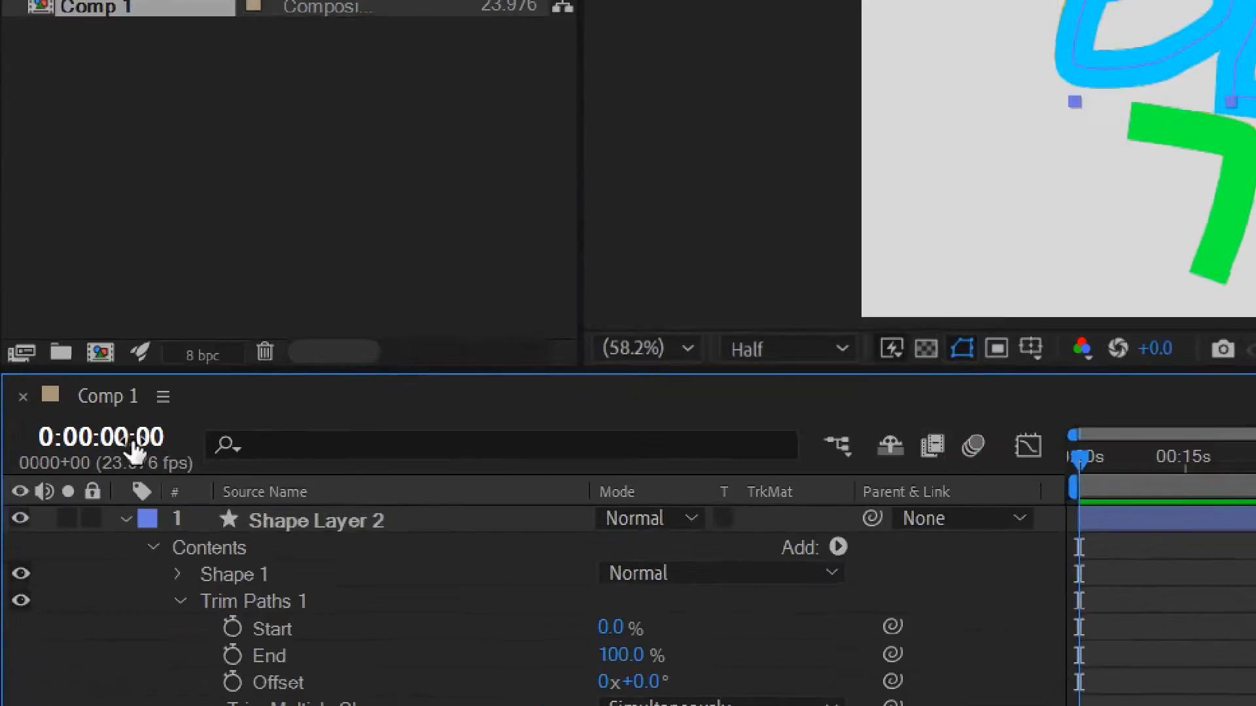
# Set the current time of Comp 1 to 0:00:01:00
pyautogui.click(131, 439)
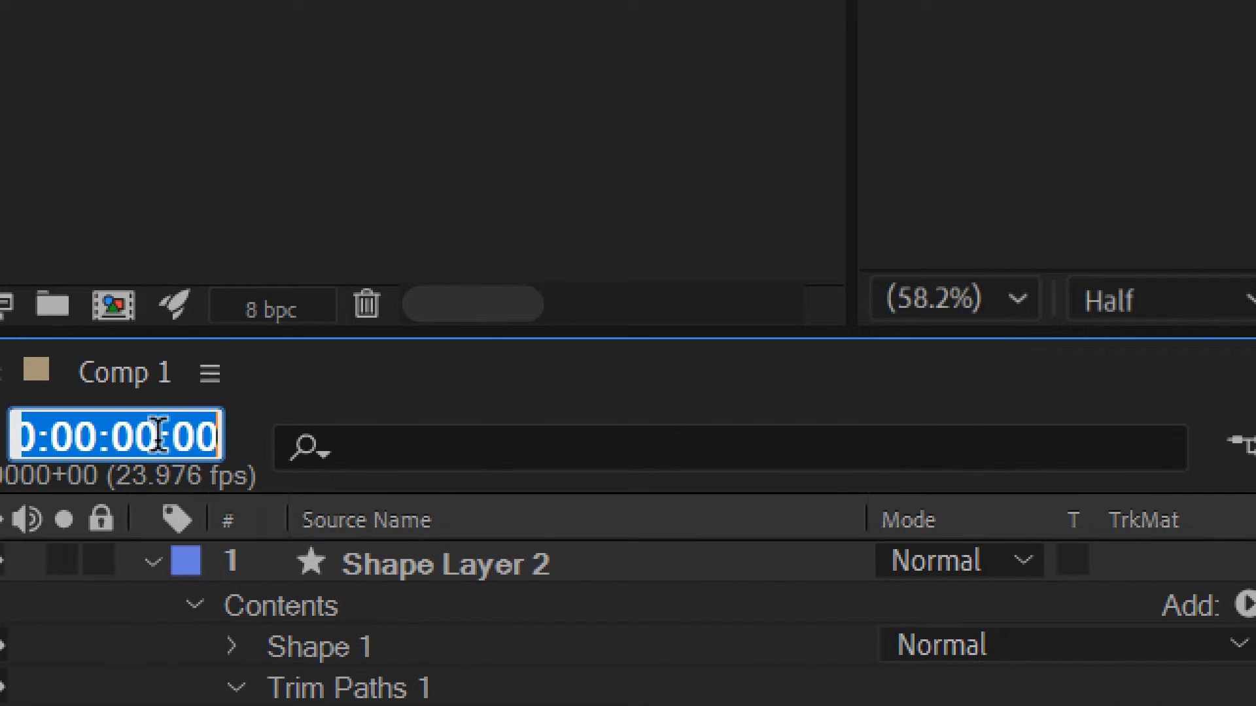
pyautogui.write('1.')
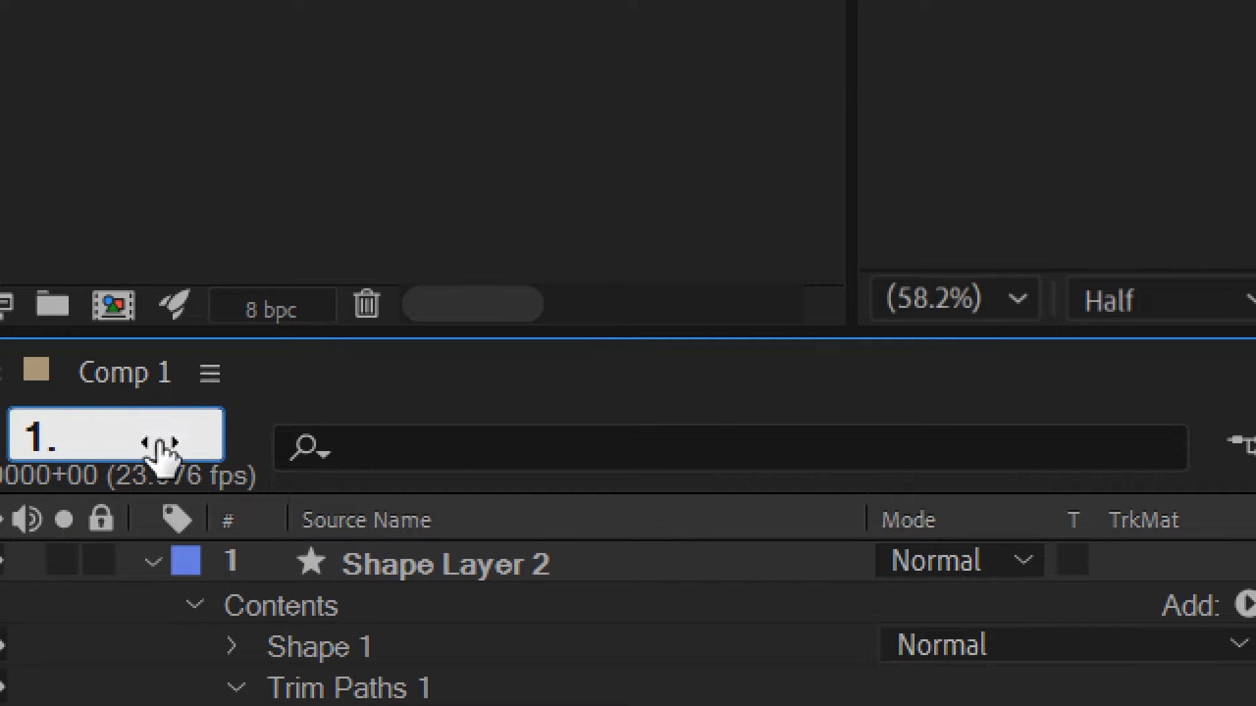
pyautogui.press('Return')
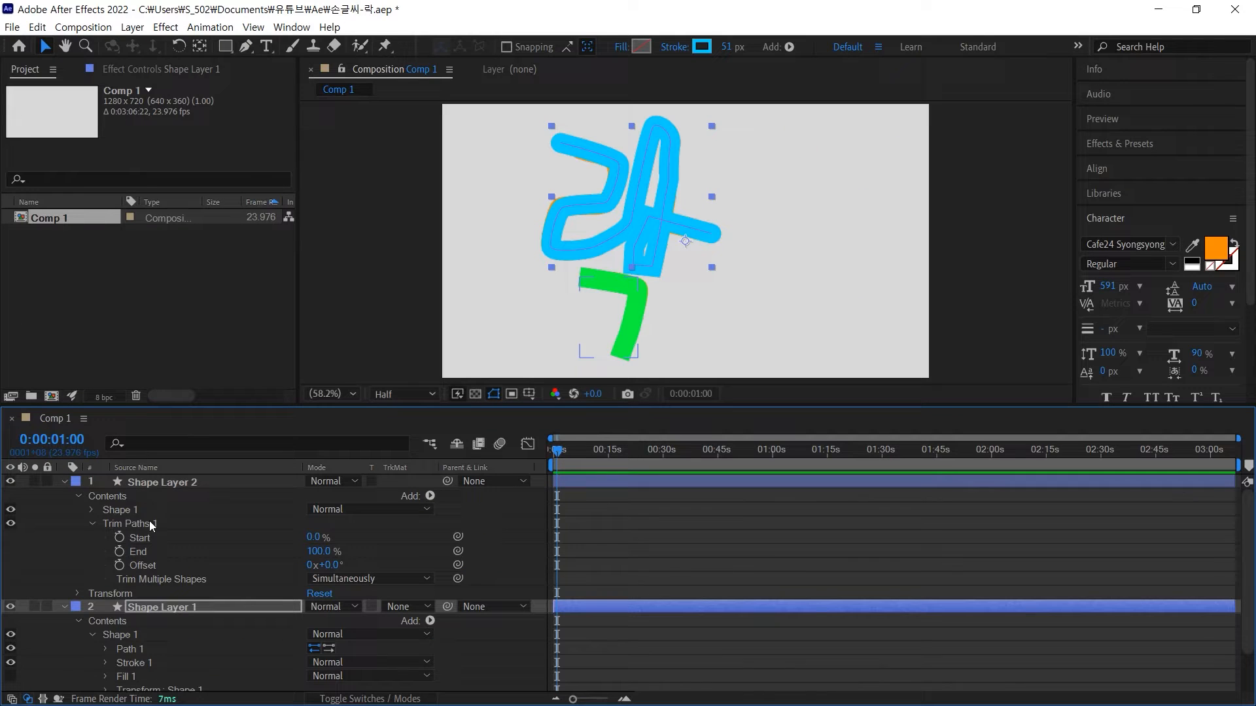
# Select Shape Layer 1 and set the current time to 0:00:10:00
pyautogui.click(160, 602)
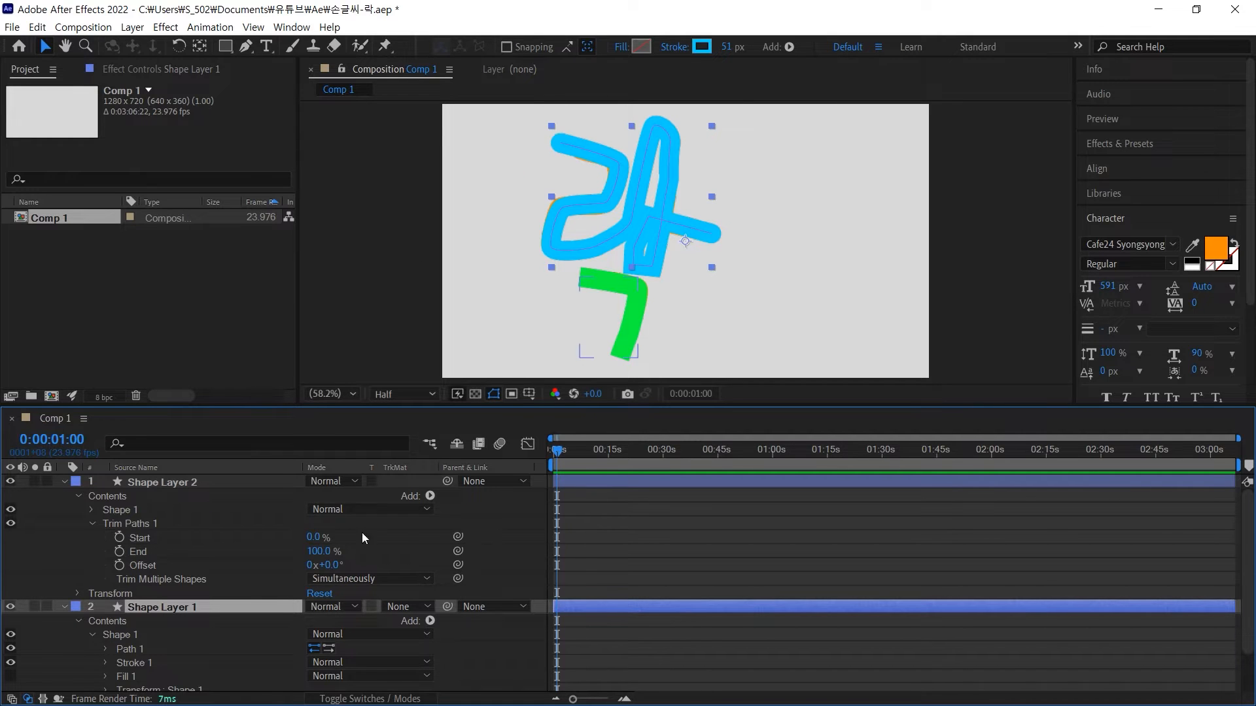
pyautogui.moveTo(558, 451); pyautogui.dragTo(665, 458)
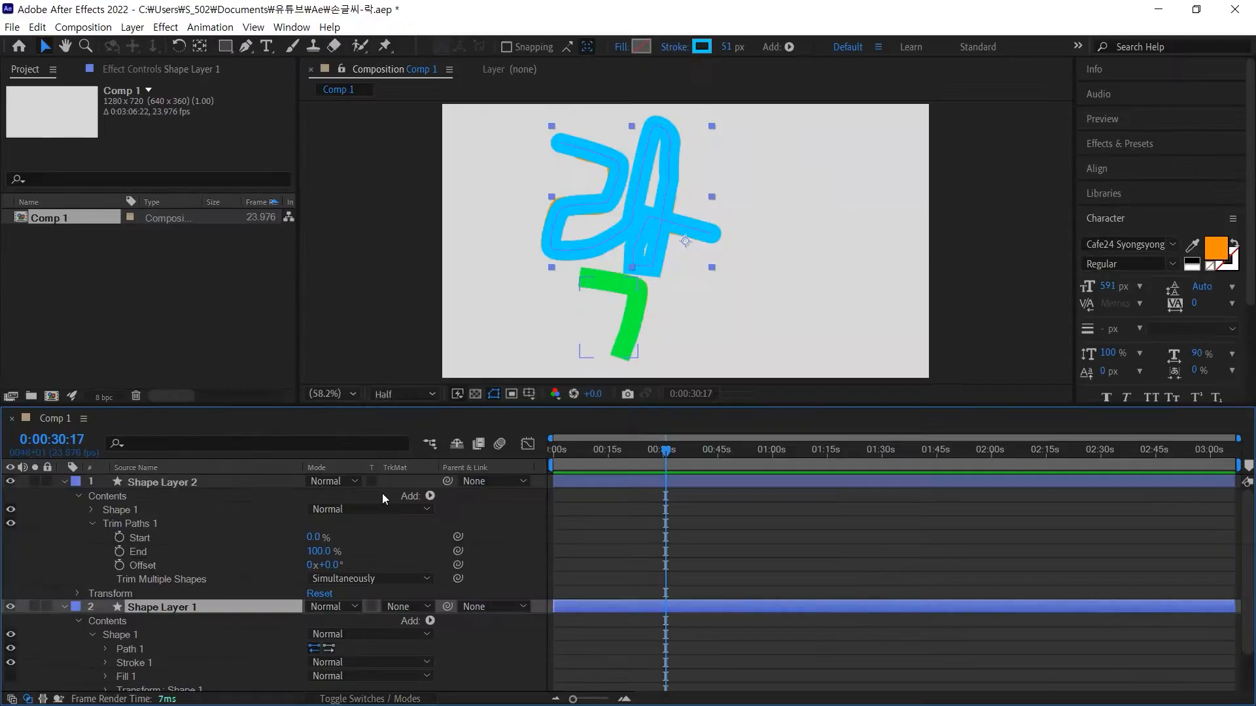
pyautogui.click(628, 453)
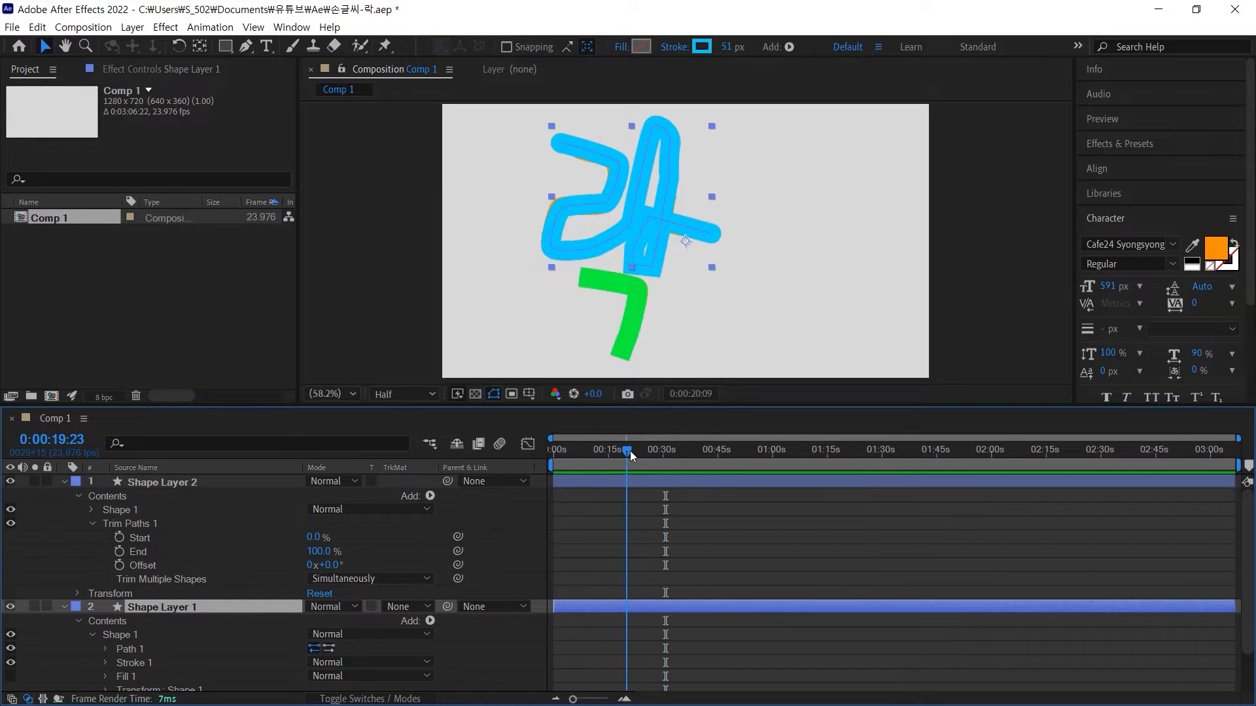
pyautogui.click(628, 452)
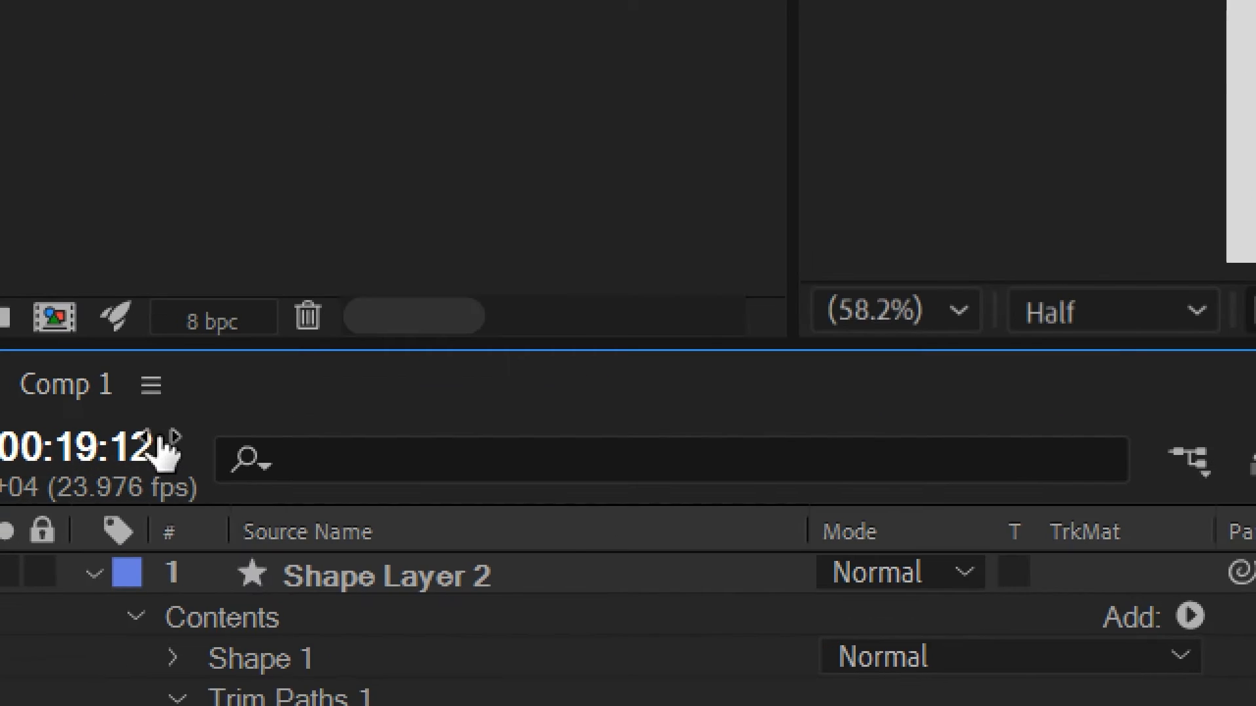
pyautogui.click(79, 441)
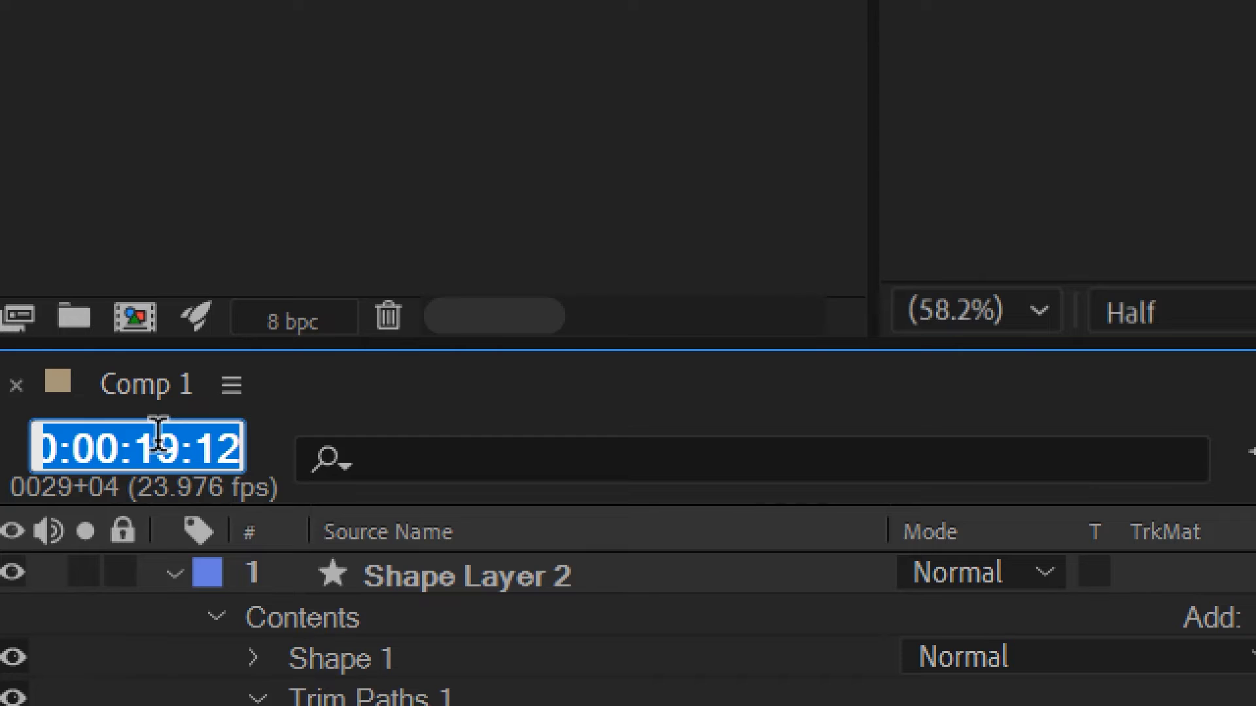
pyautogui.write('10.')
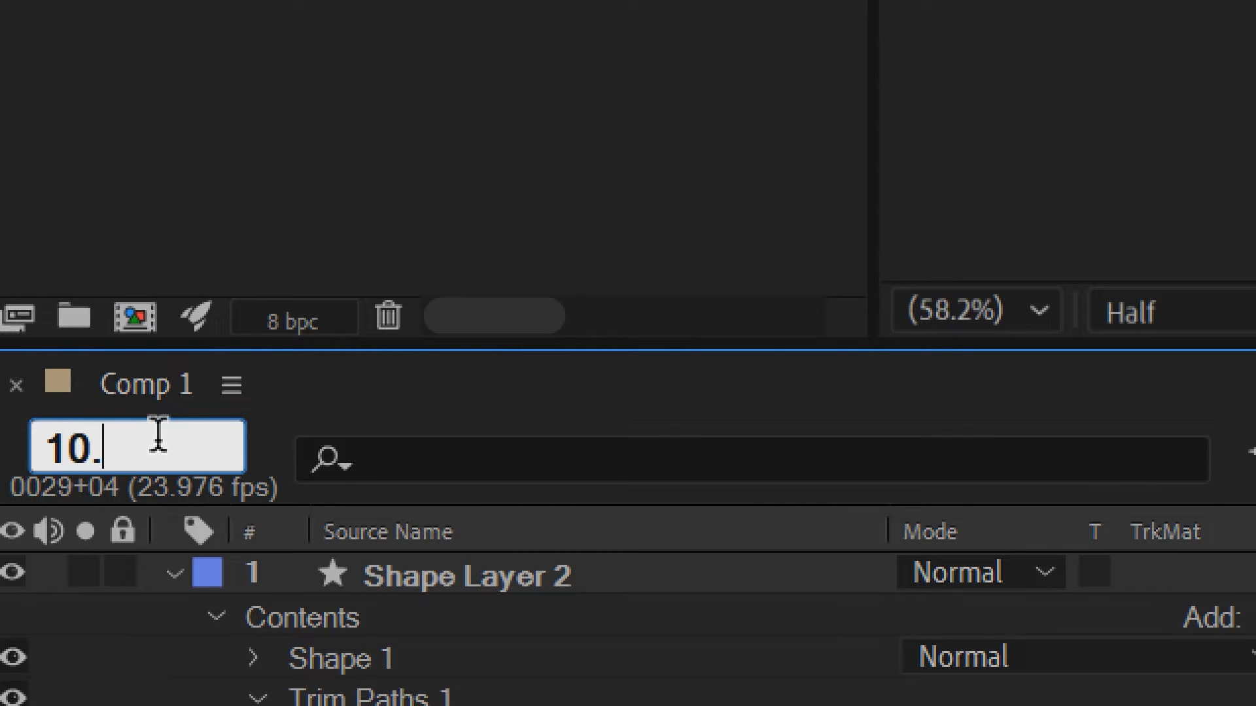
pyautogui.press('Return')
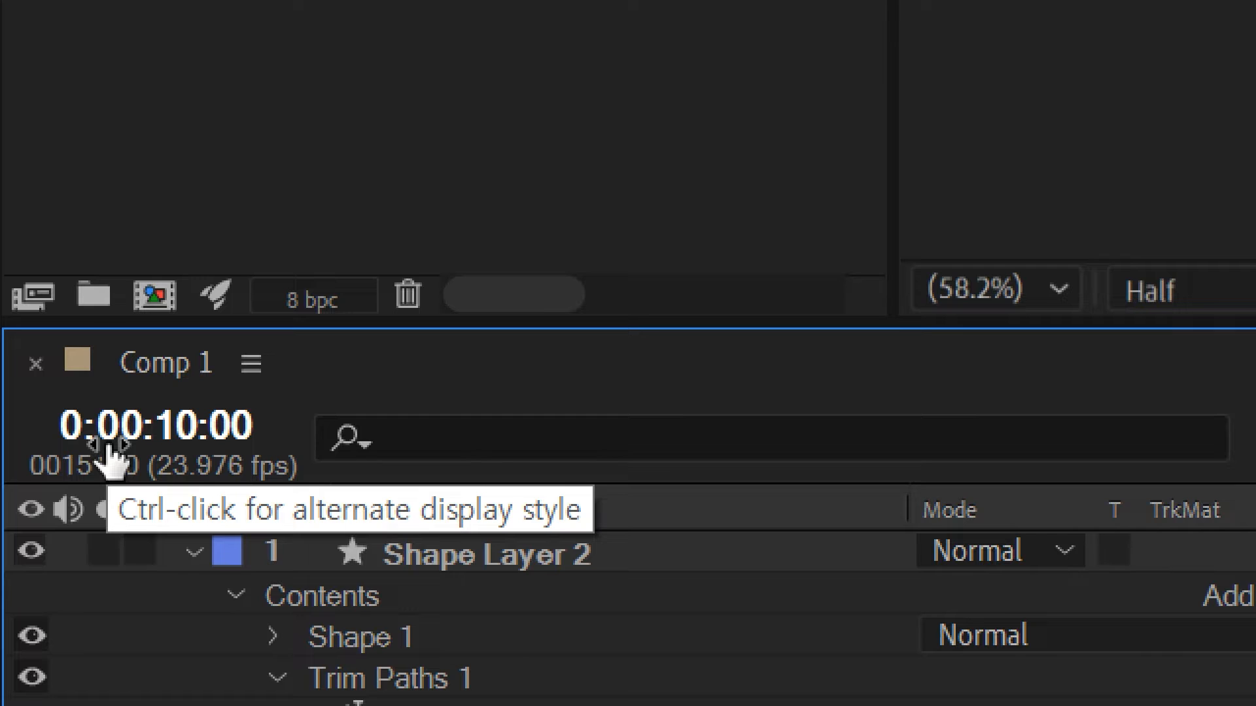
# Switch the current time display to the feet-and-frames style and back to timecode
pyautogui.keyDown('ctrl'); pyautogui.click(188, 440); pyautogui.keyUp('ctrl')
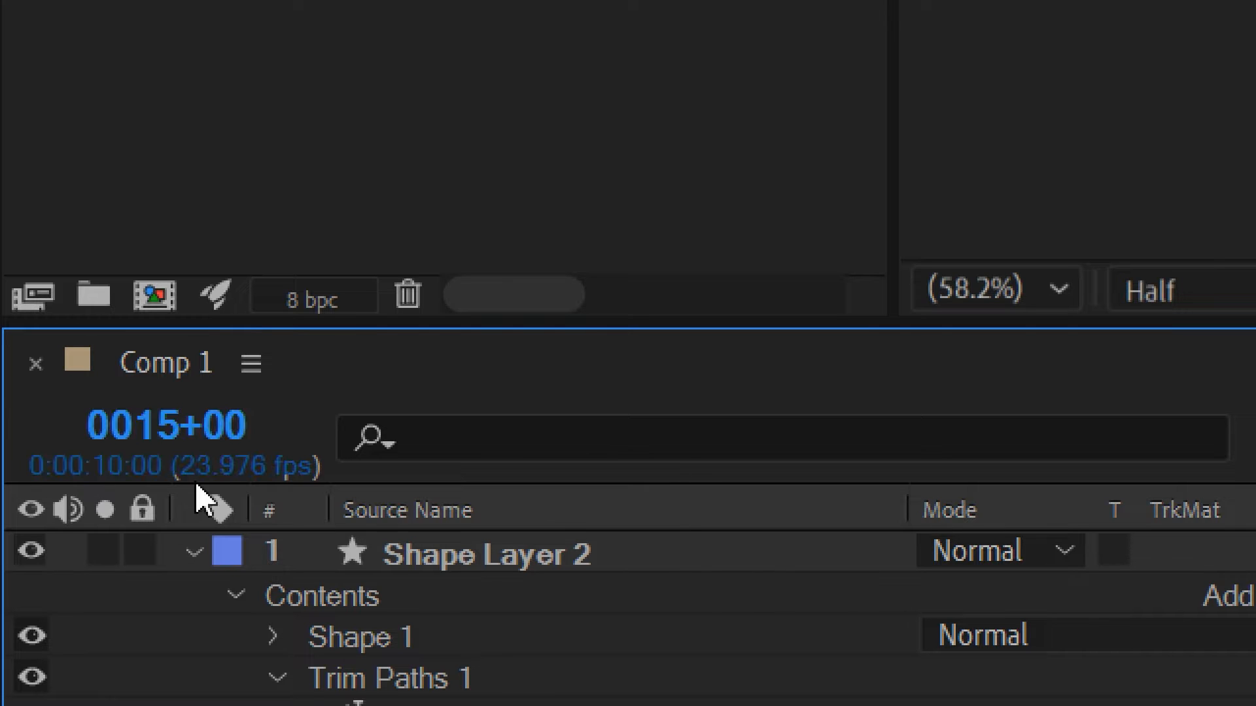
pyautogui.keyDown('ctrl'); pyautogui.click(191, 445); pyautogui.keyUp('ctrl')
pyautogui.keyDown('ctrl'); pyautogui.click(193, 452); pyautogui.keyUp('ctrl')
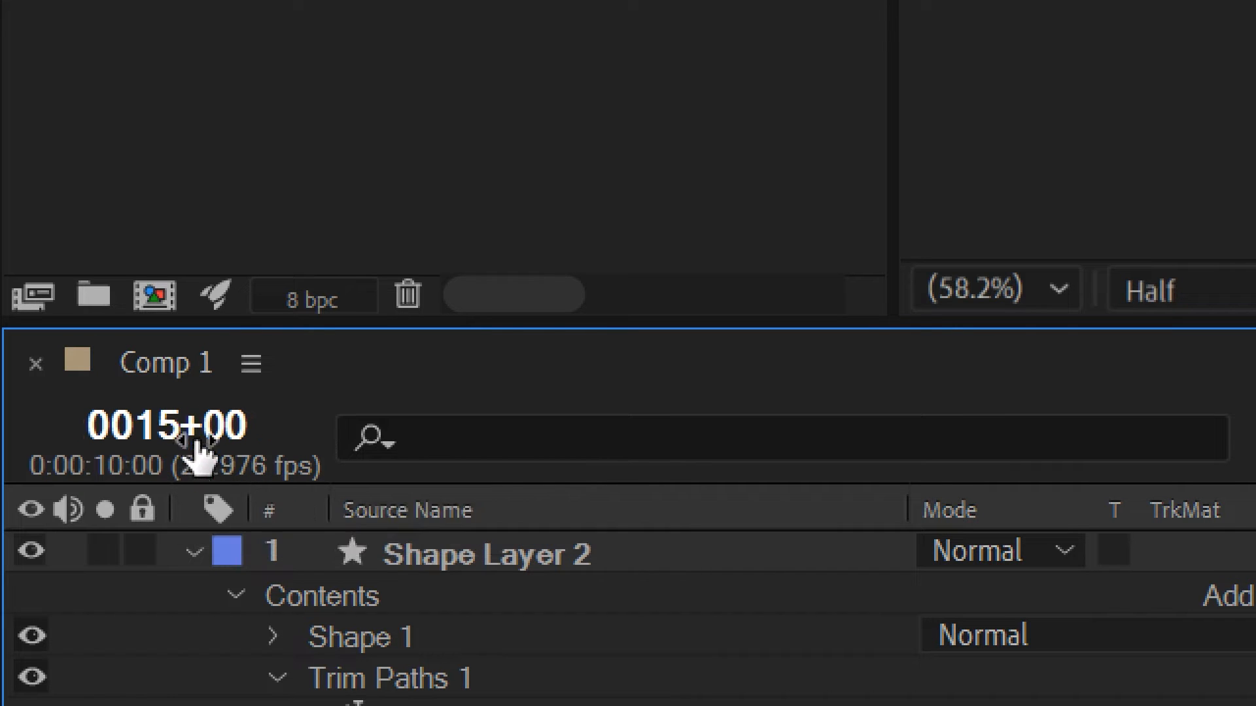
pyautogui.keyDown('ctrl'); pyautogui.click(189, 446); pyautogui.keyUp('ctrl')
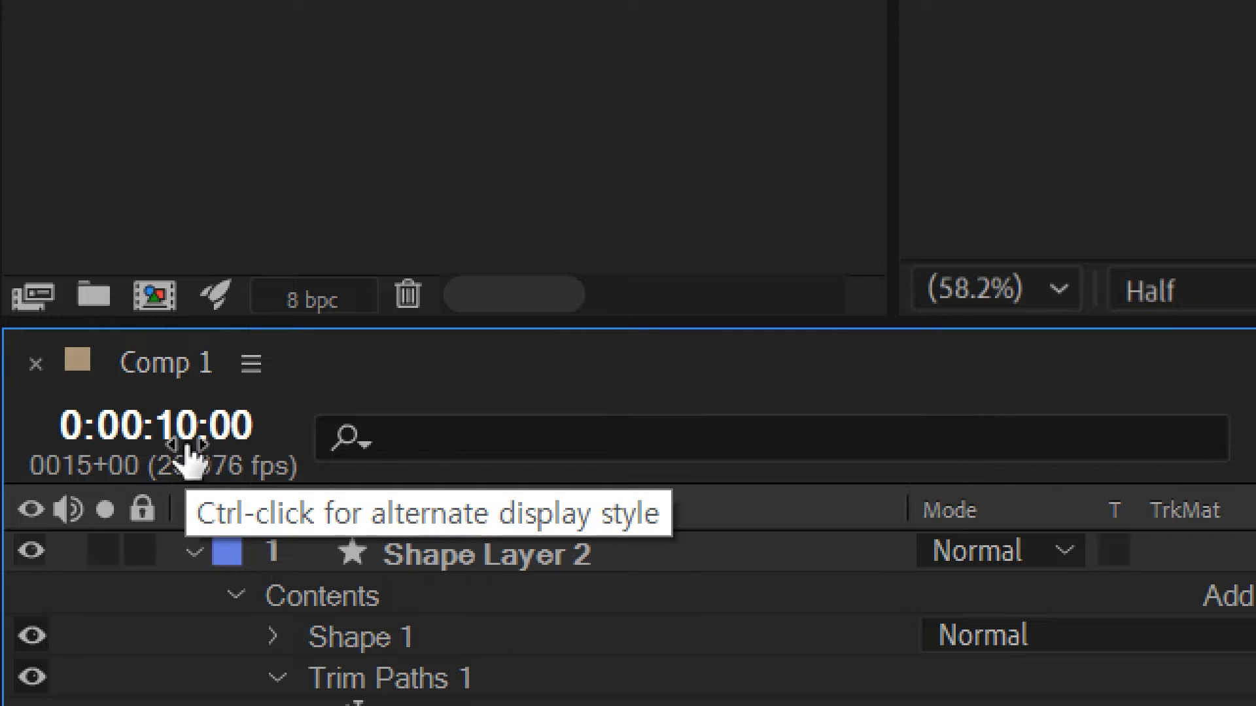
pyautogui.keyDown('ctrl'); pyautogui.click(186, 431); pyautogui.keyUp('ctrl')
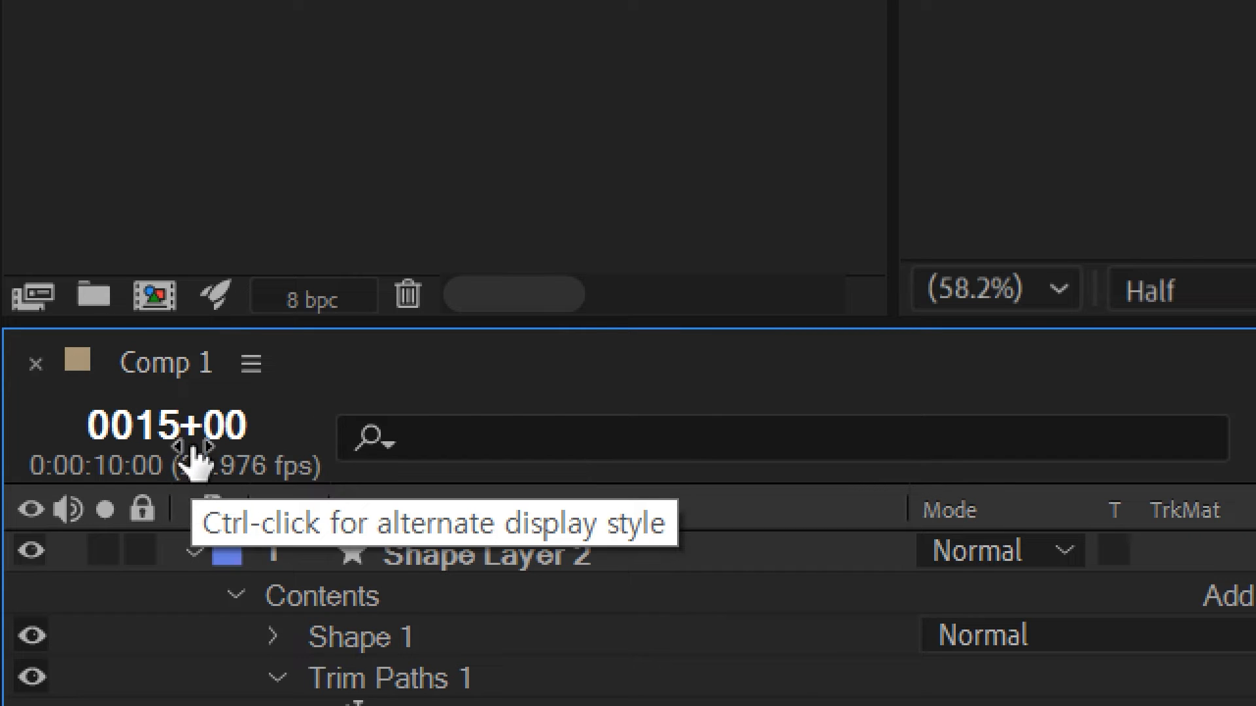
pyautogui.keyDown('ctrl'); pyautogui.click(191, 437); pyautogui.keyUp('ctrl')
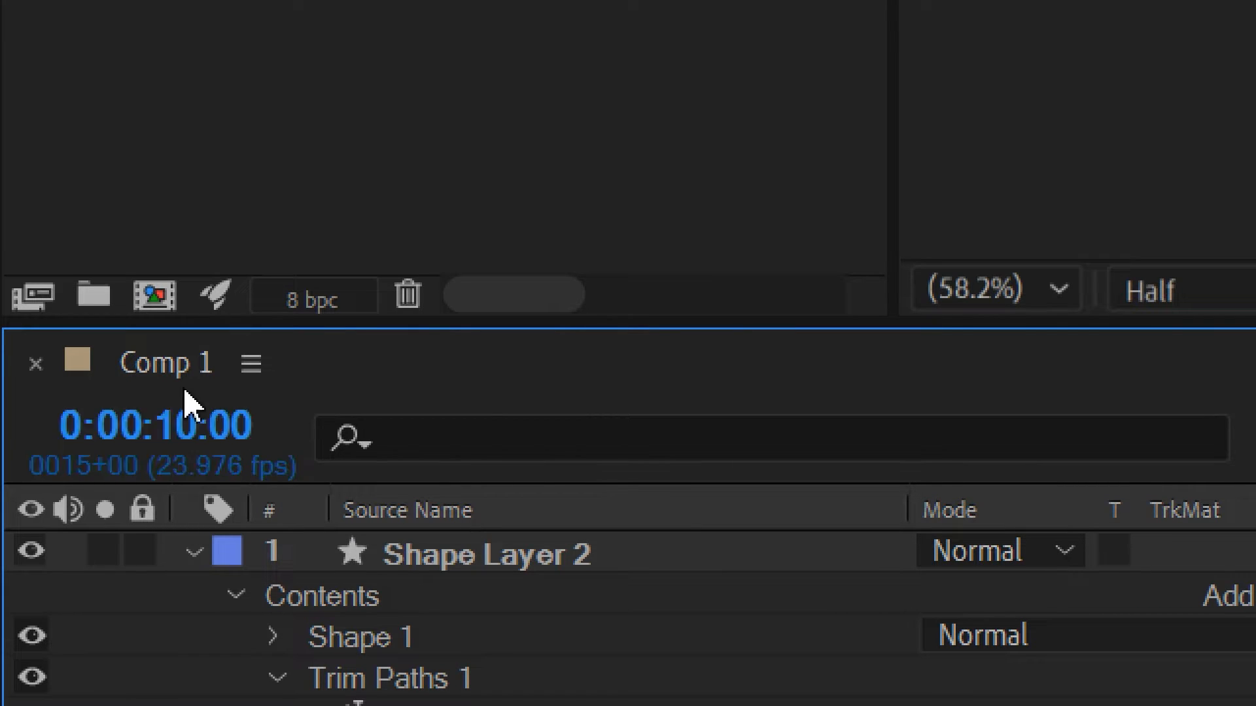
pyautogui.keyDown('ctrl'); pyautogui.click(167, 431); pyautogui.keyUp('ctrl')
pyautogui.keyDown('ctrl'); pyautogui.click(174, 429); pyautogui.keyUp('ctrl')
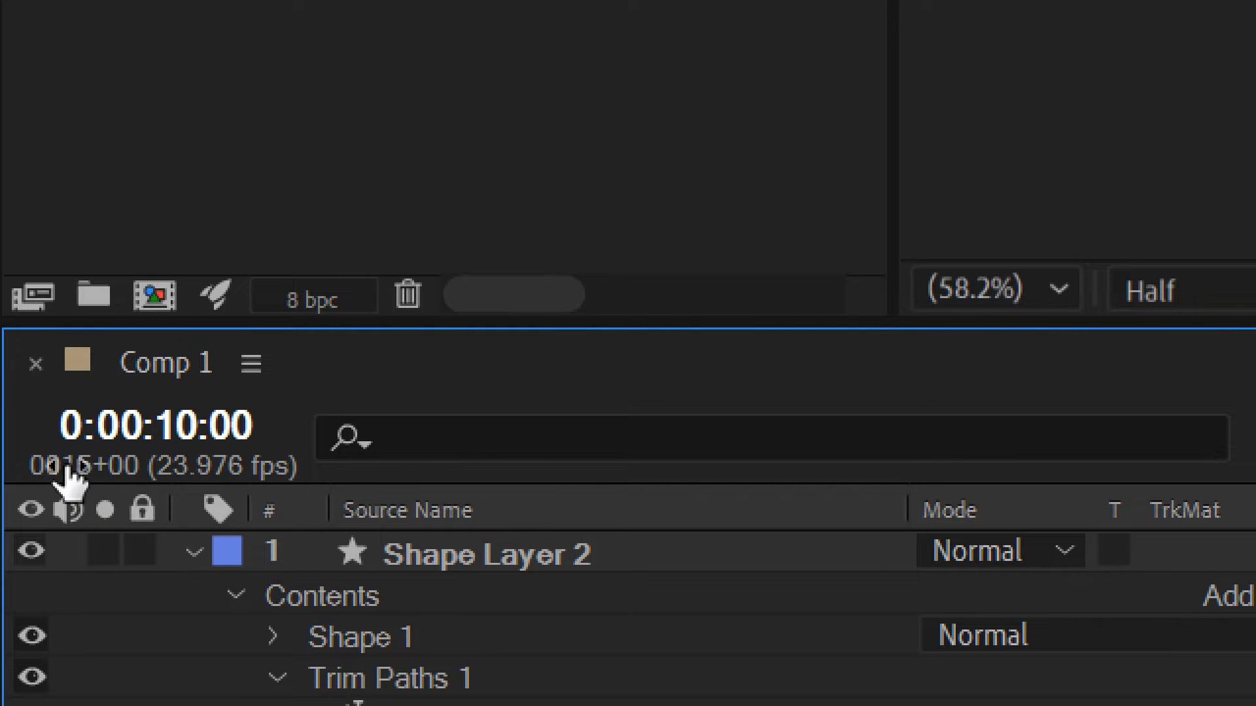
pyautogui.keyDown('ctrl'); pyautogui.click(124, 437); pyautogui.keyUp('ctrl')
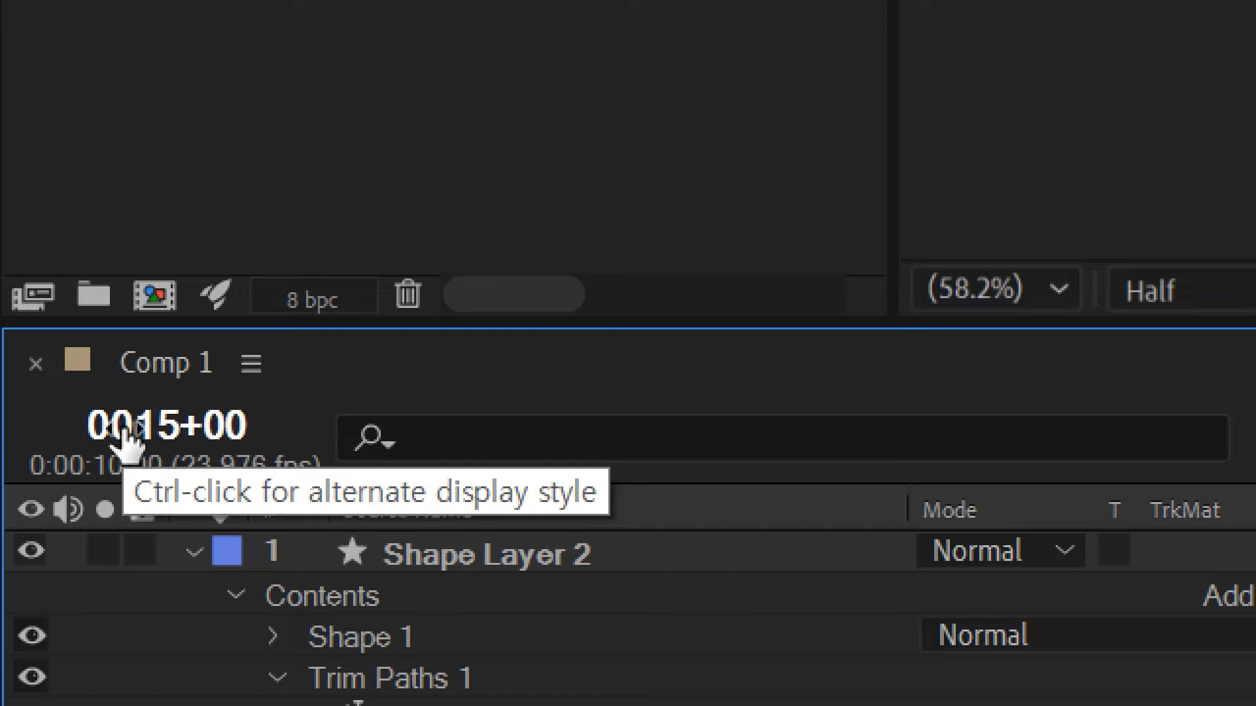
pyautogui.keyDown('ctrl'); pyautogui.click(162, 443); pyautogui.keyUp('ctrl')
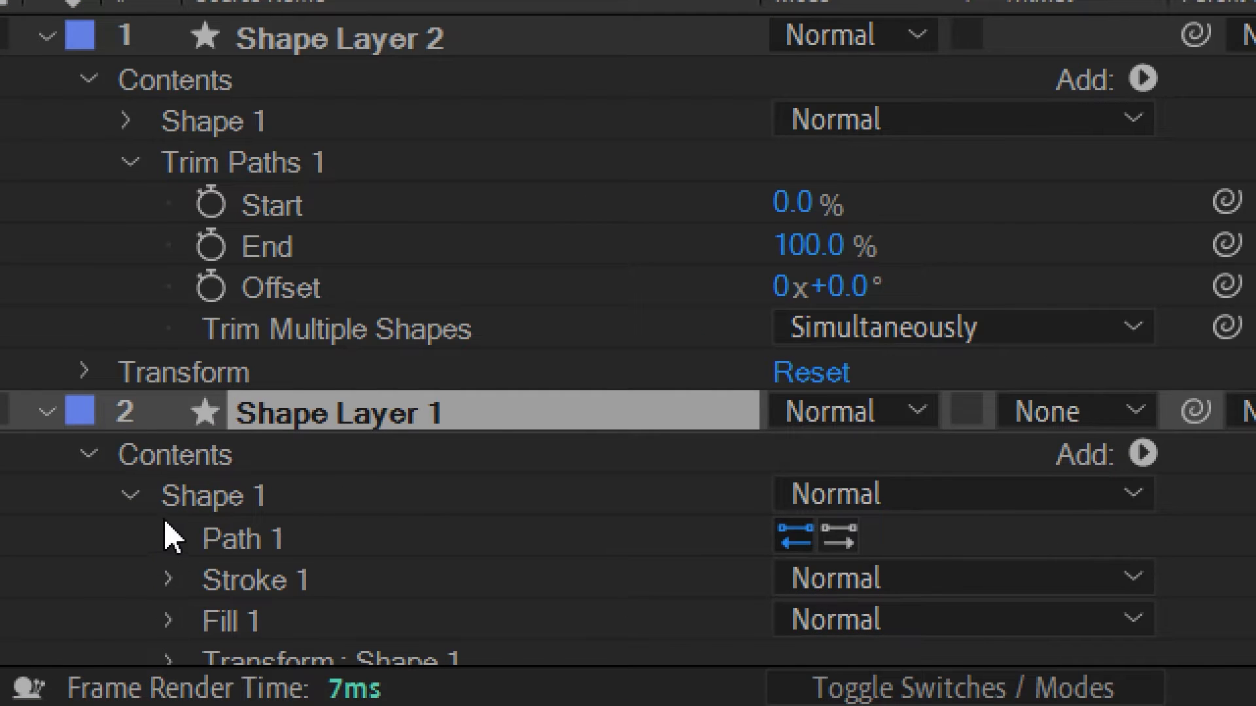
# Expand Trim Paths 1 of Shape Layer 1 and set an End keyframe of 100% at 10 seconds
pyautogui.scroll(-3, 164, 536)
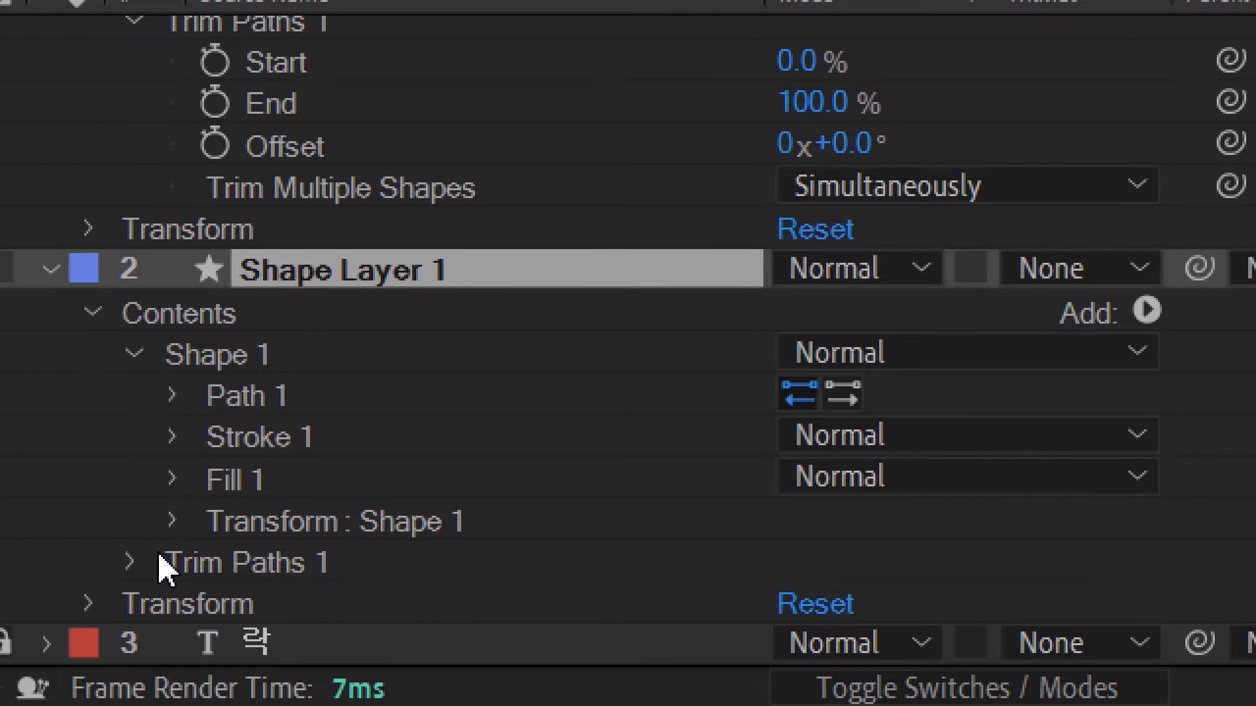
pyautogui.click(131, 563)
pyautogui.scroll(-2, 138, 567)
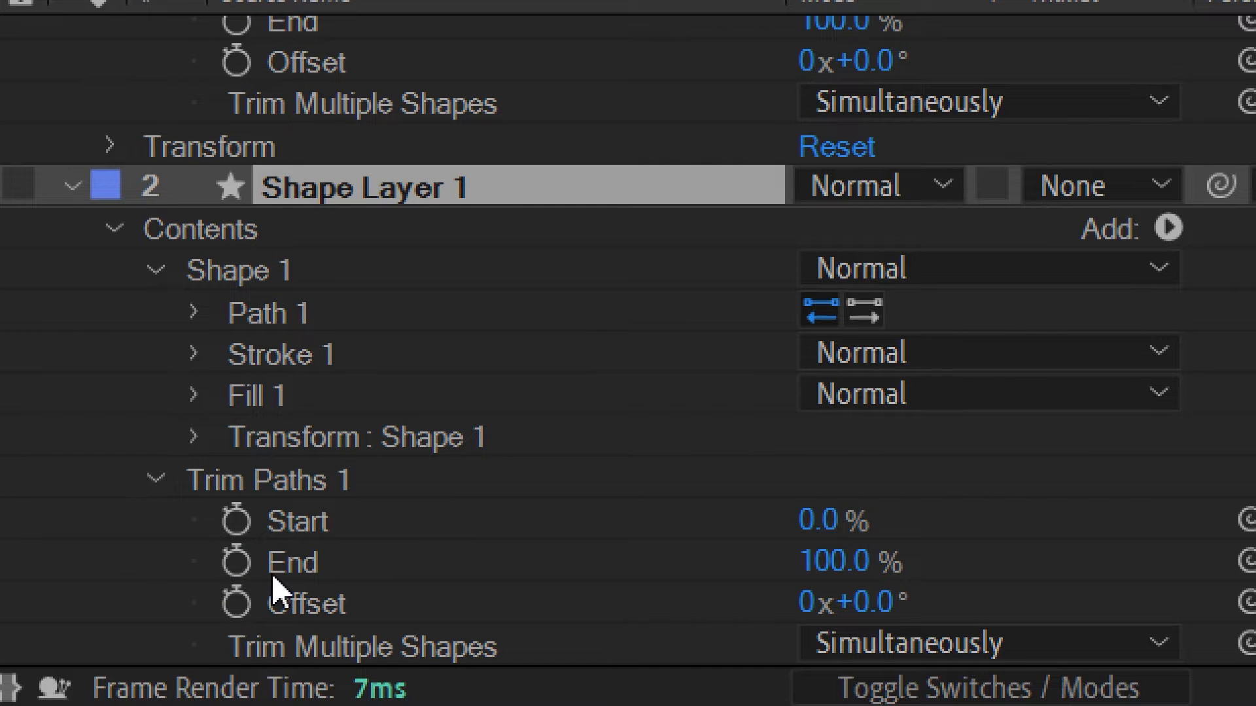
pyautogui.click(238, 563)
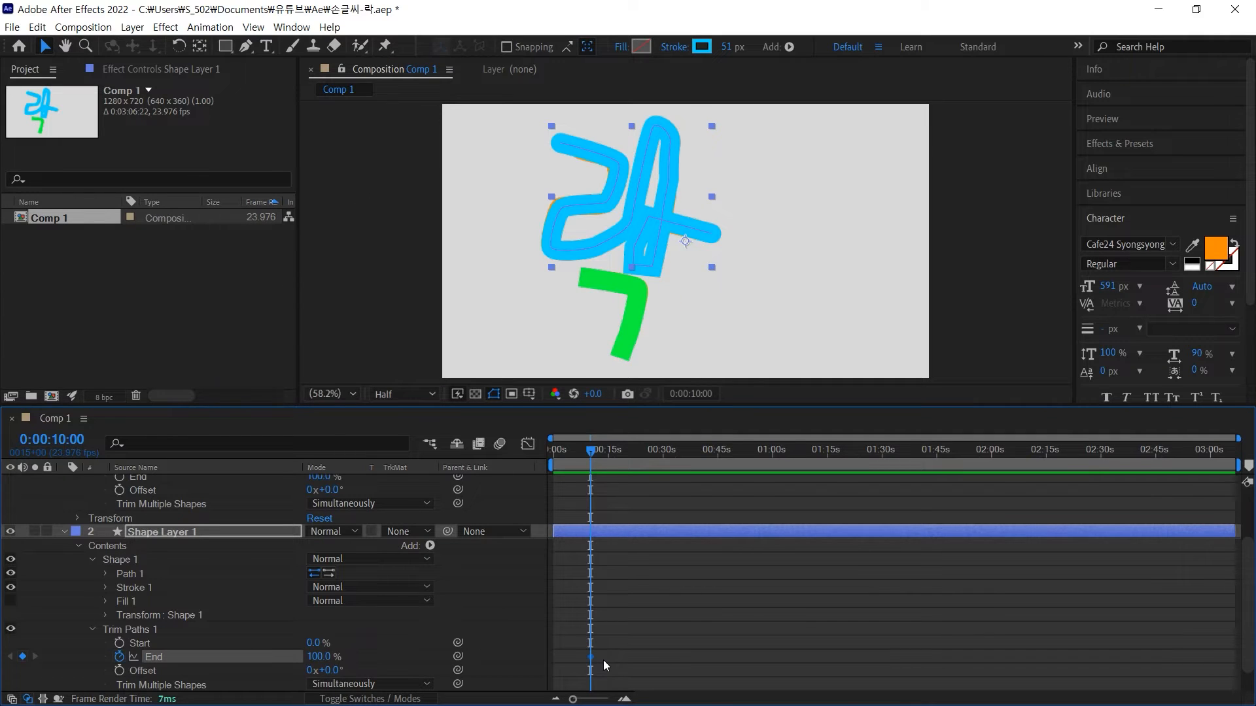
# Set the Trim Paths End of Shape Layer 1 to 0% at the start of the composition
pyautogui.press('Home')
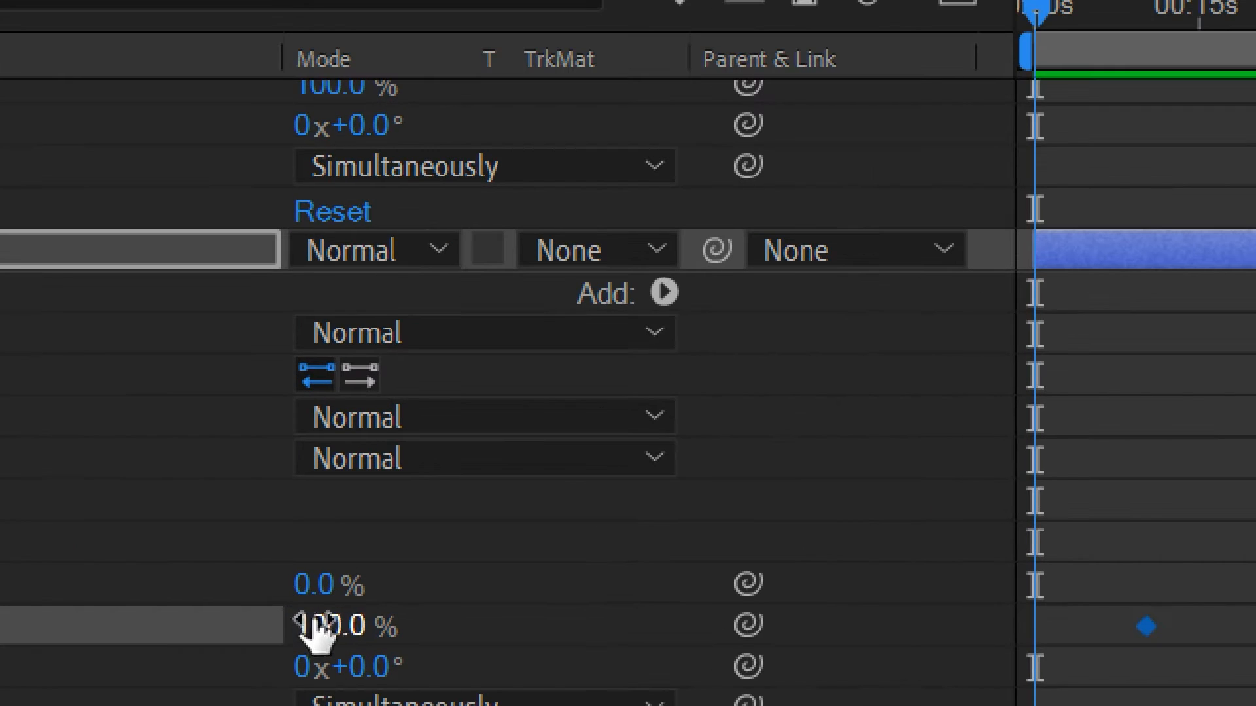
pyautogui.click(315, 657)
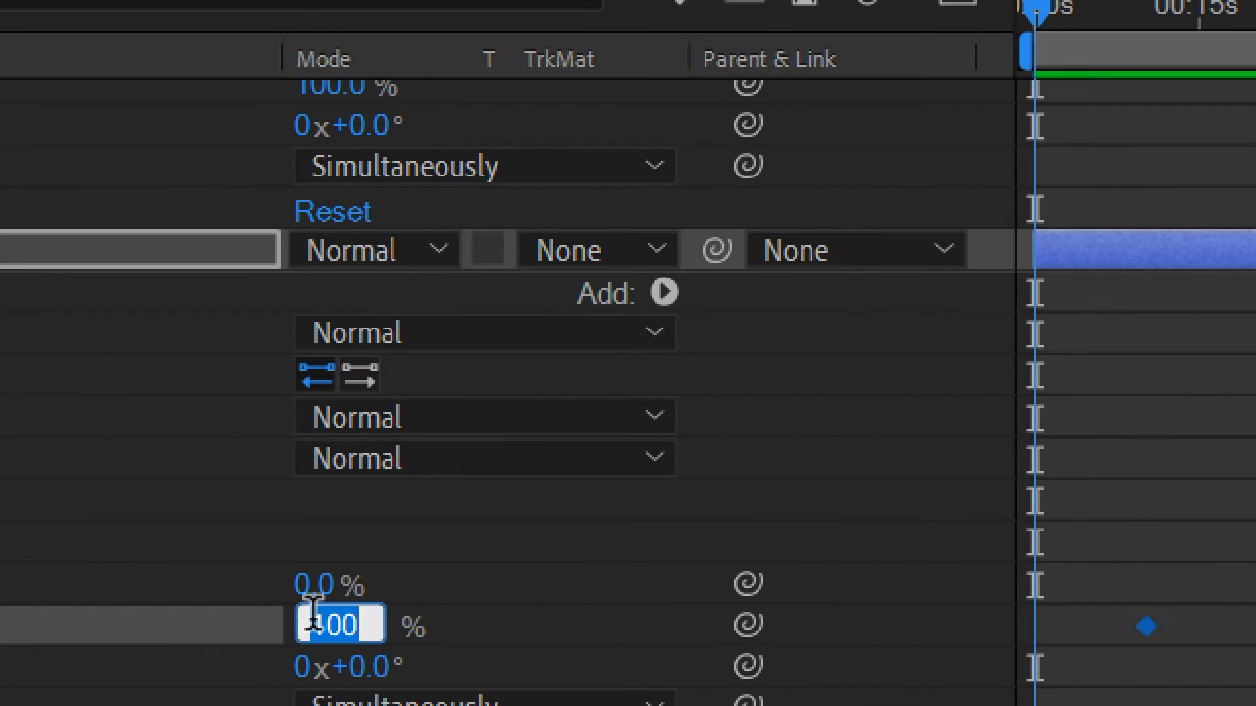
pyautogui.write('0')
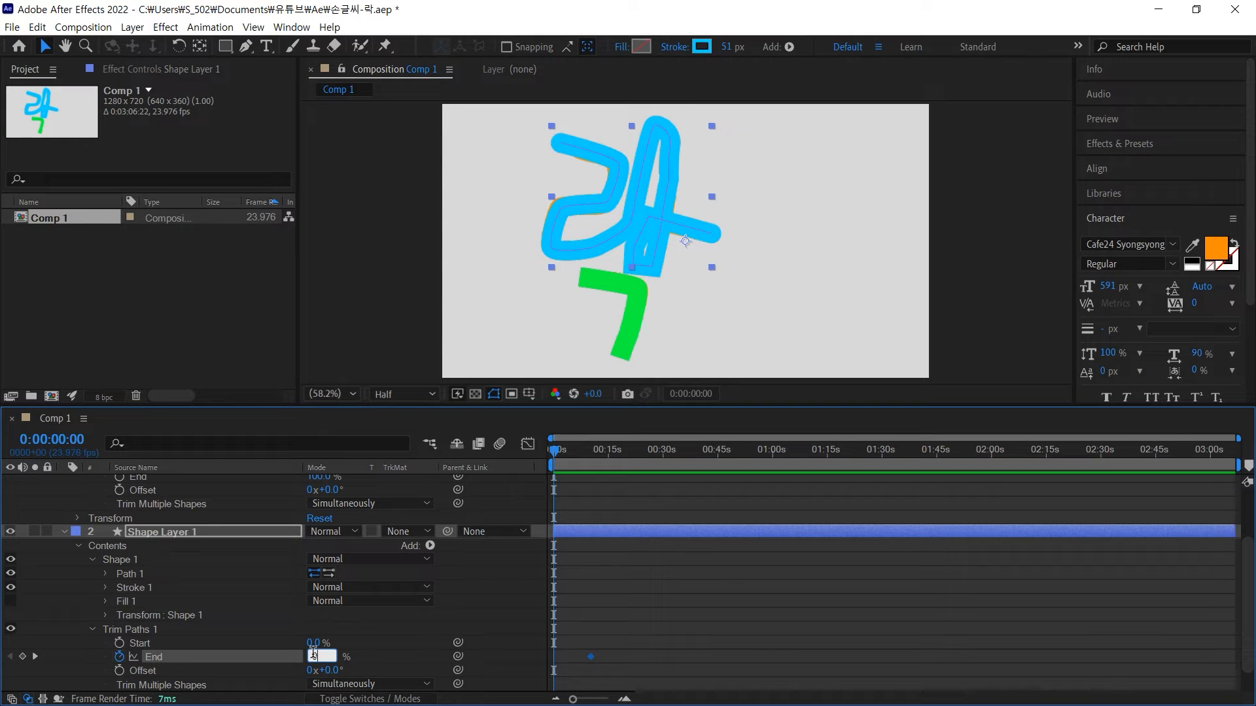
pyautogui.press('Return')
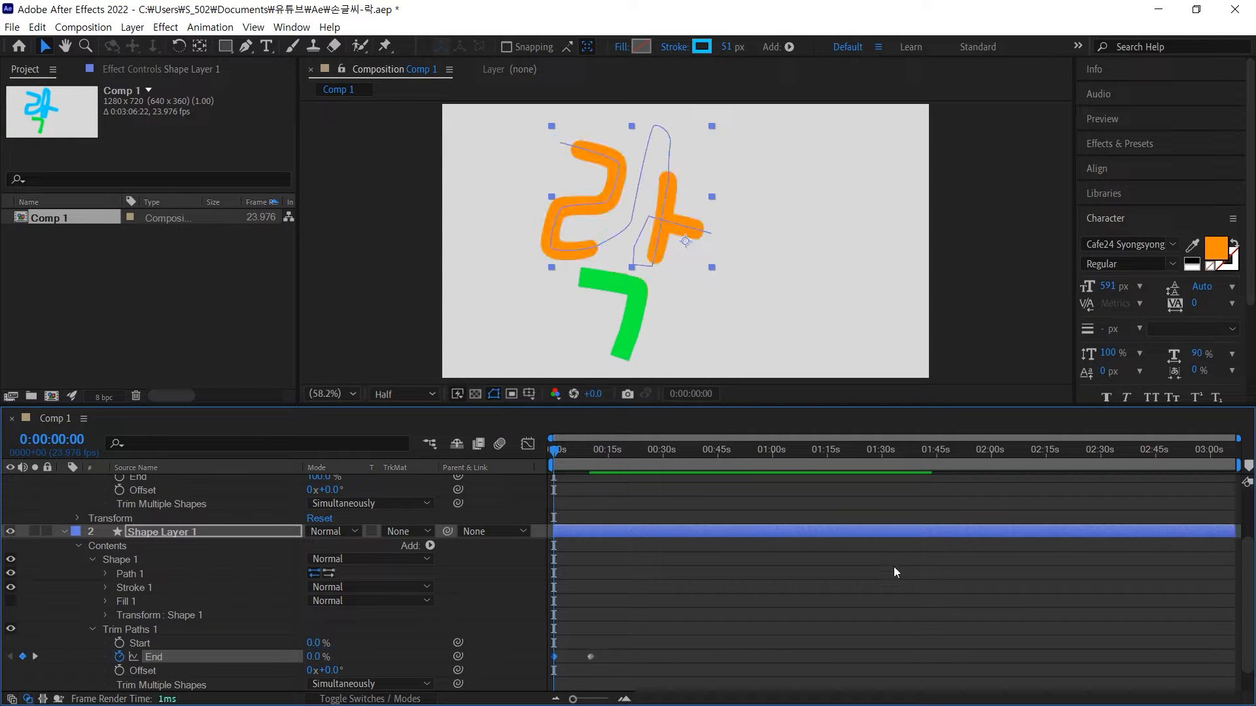
# Move the current time to 0:00:12:02 and collapse the properties of Shape Layer 1
pyautogui.moveTo(555, 451); pyautogui.dragTo(598, 456)
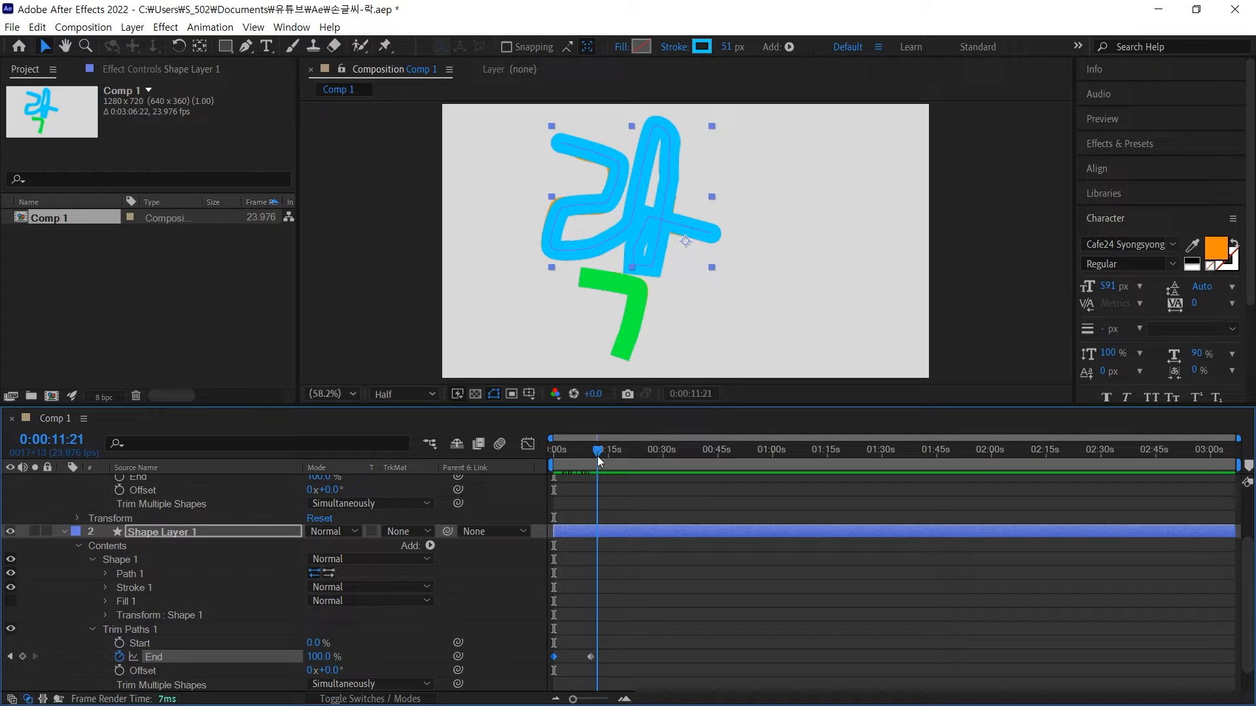
pyautogui.click(597, 457)
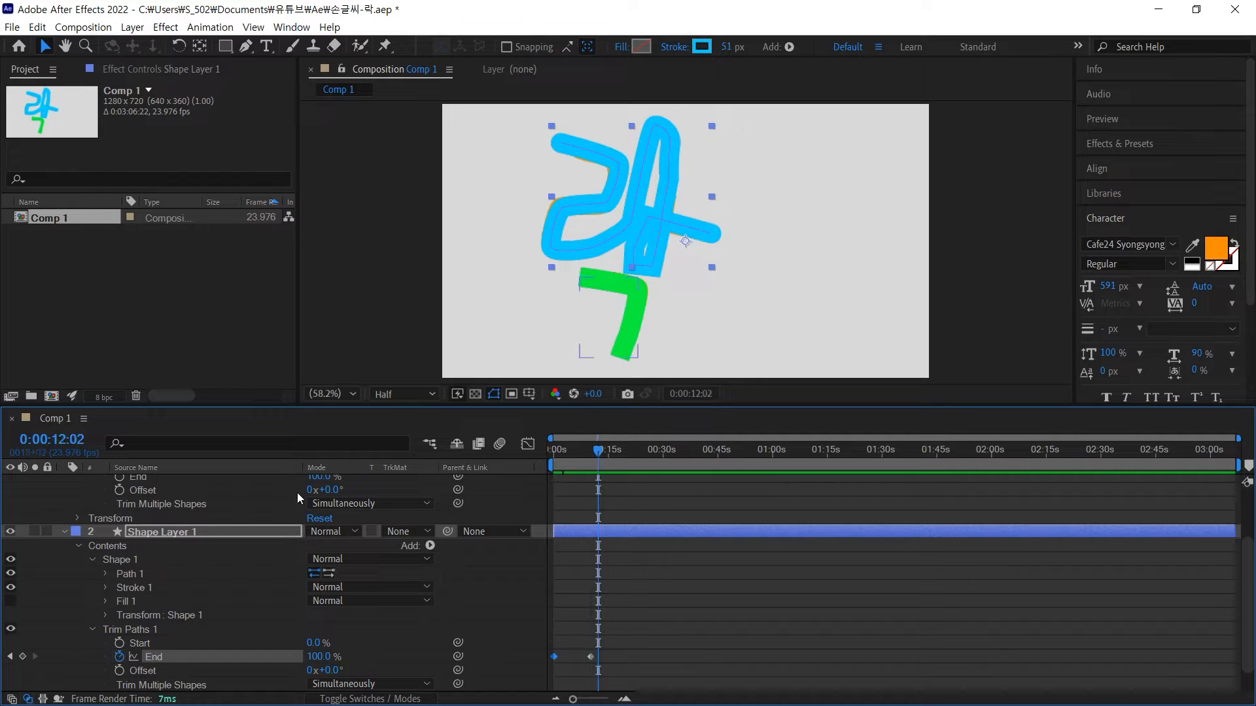
pyautogui.click(64, 532)
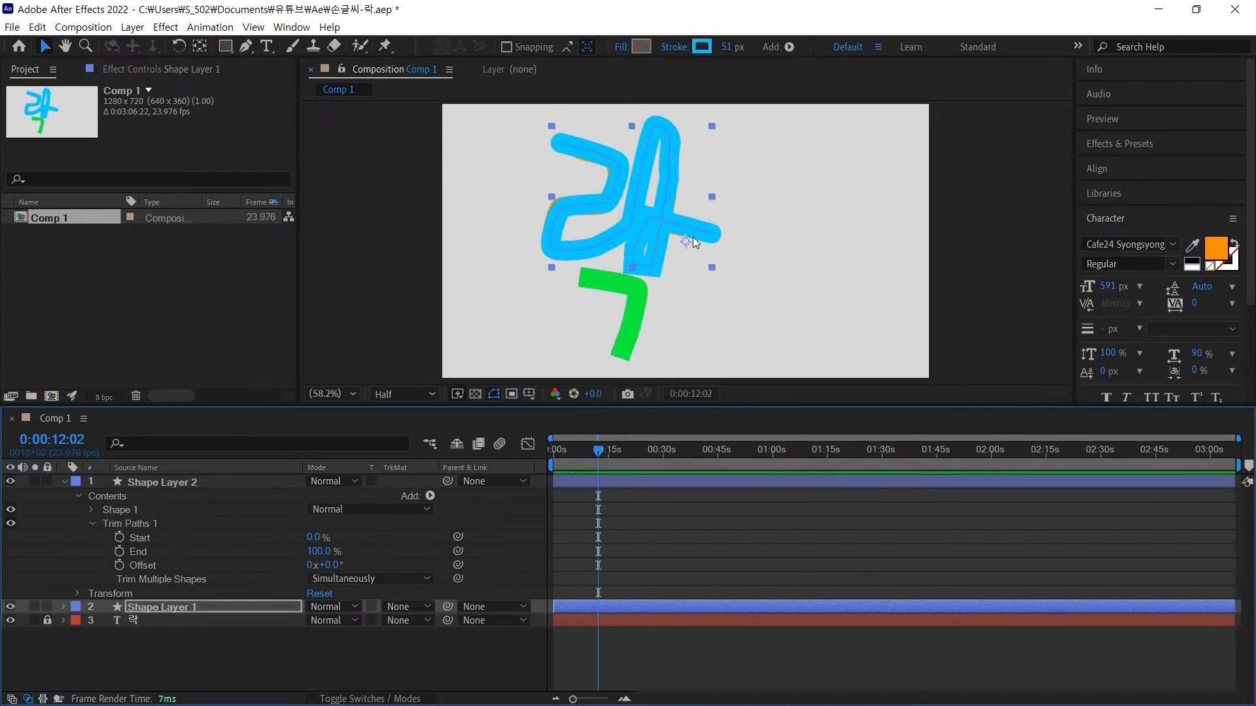
pyautogui.click(266, 642)
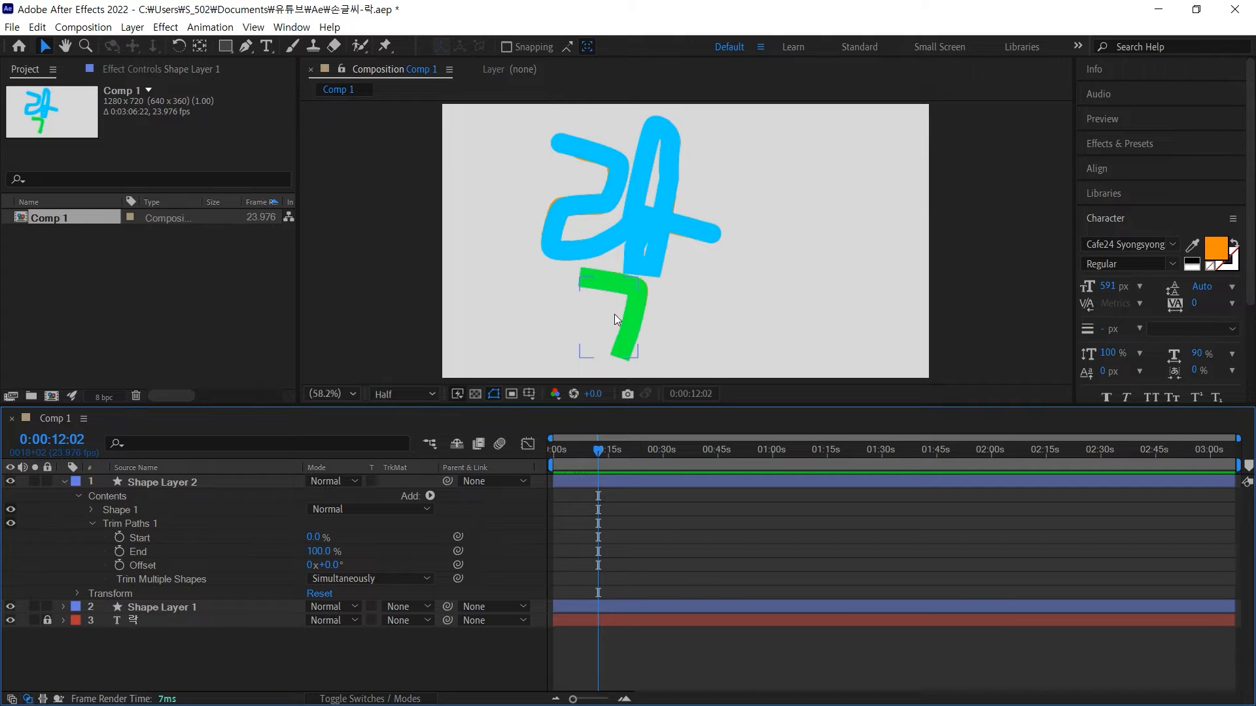
# Select Shape Layer 2 and set a Trim Paths End keyframe of 100% at 0:00:12:02
pyautogui.click(64, 481)
pyautogui.click(152, 484)
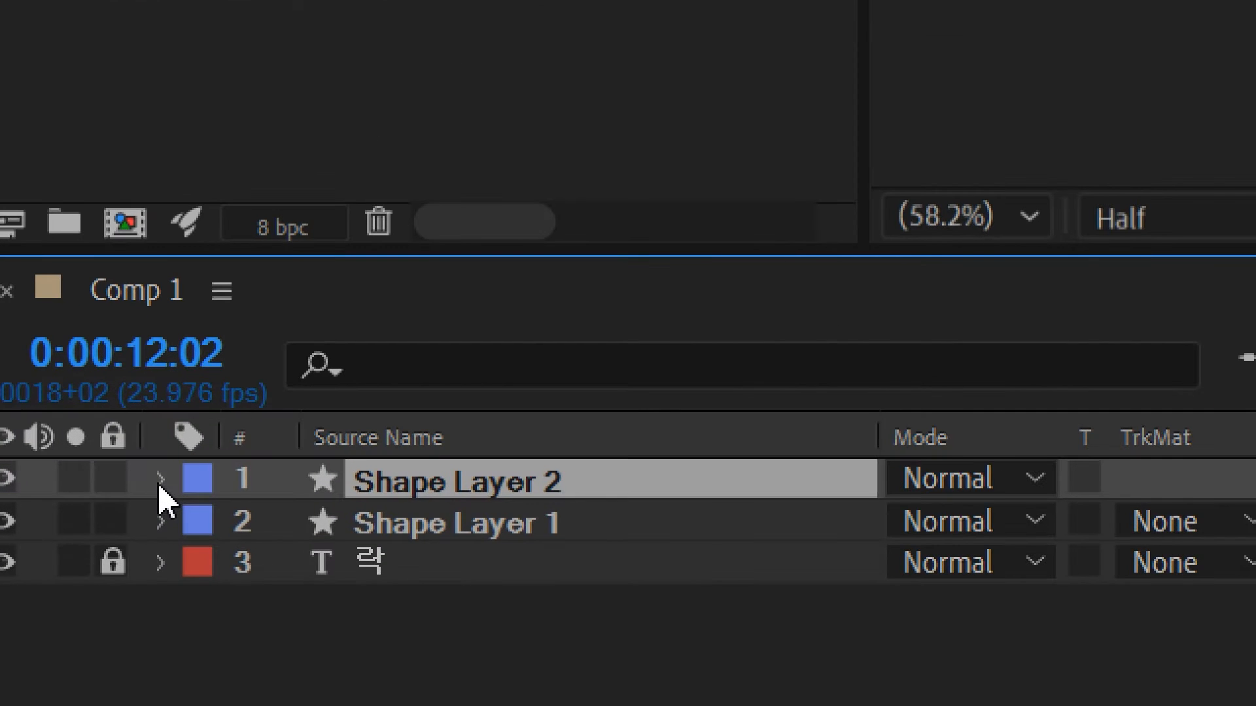
pyautogui.click(62, 482)
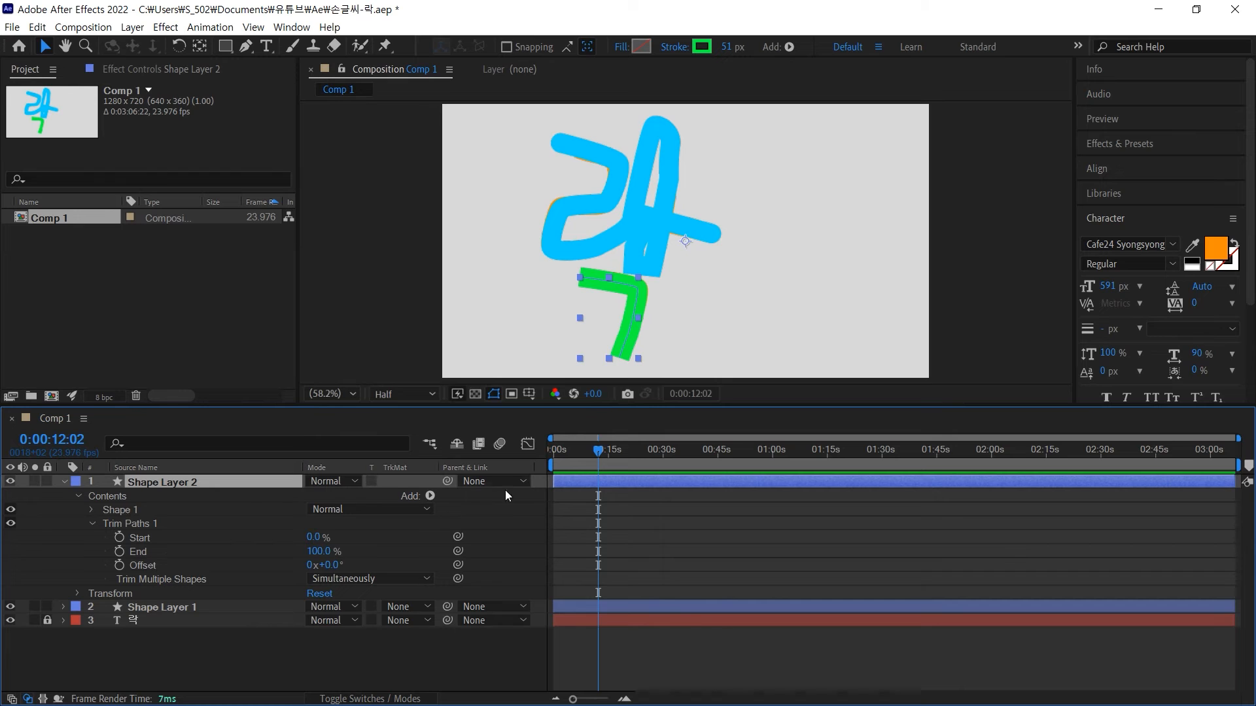
pyautogui.click(120, 551)
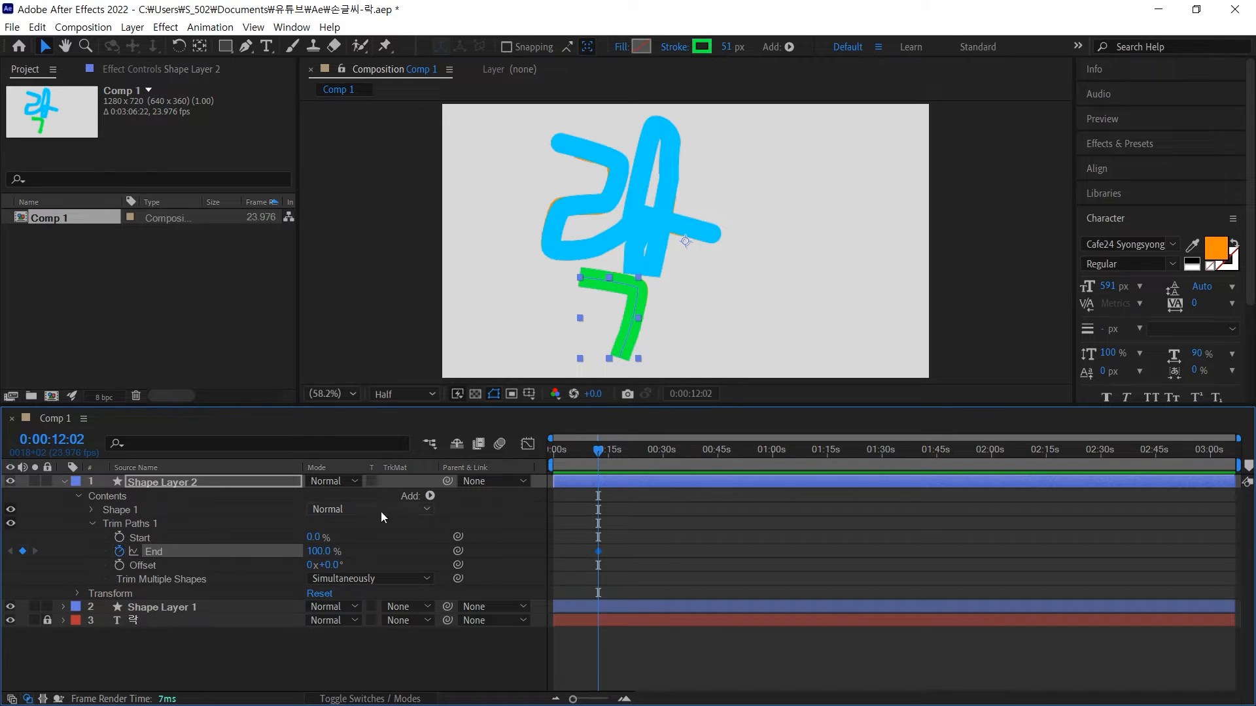
# Set the Trim Paths End of Shape Layer 2 to 0% at the start of the composition
pyautogui.moveTo(598, 451); pyautogui.dragTo(537, 455)
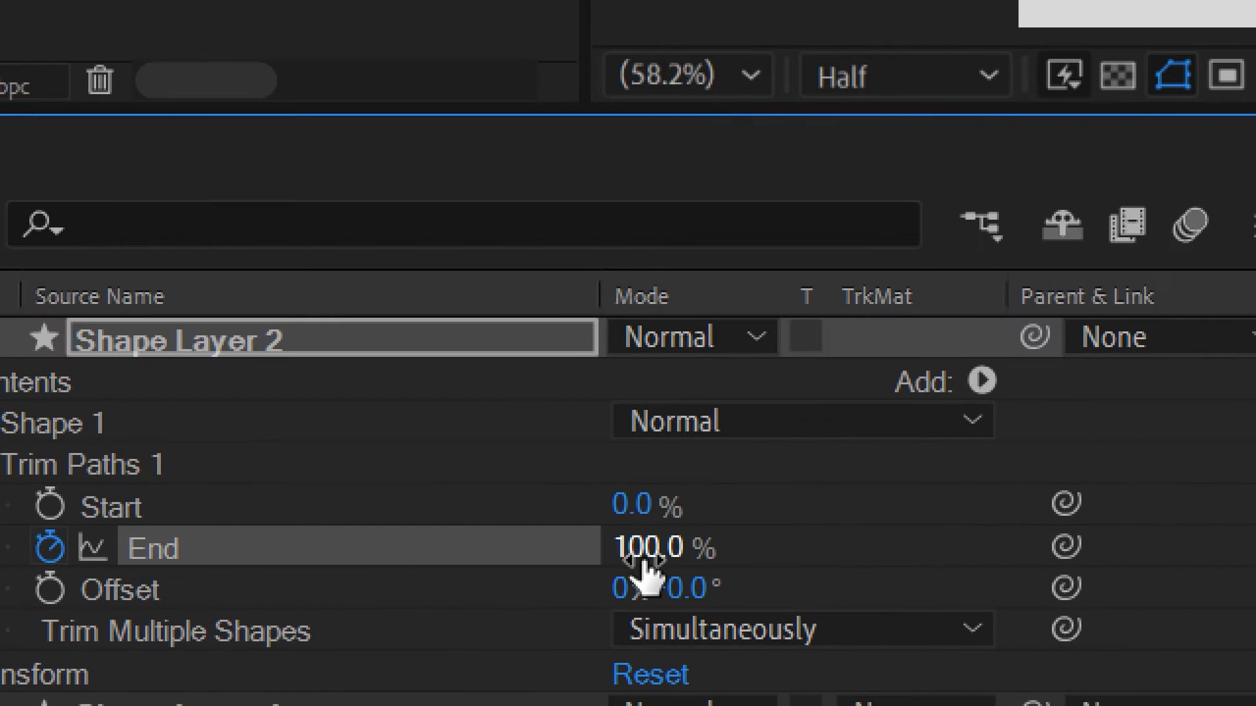
pyautogui.click(319, 551)
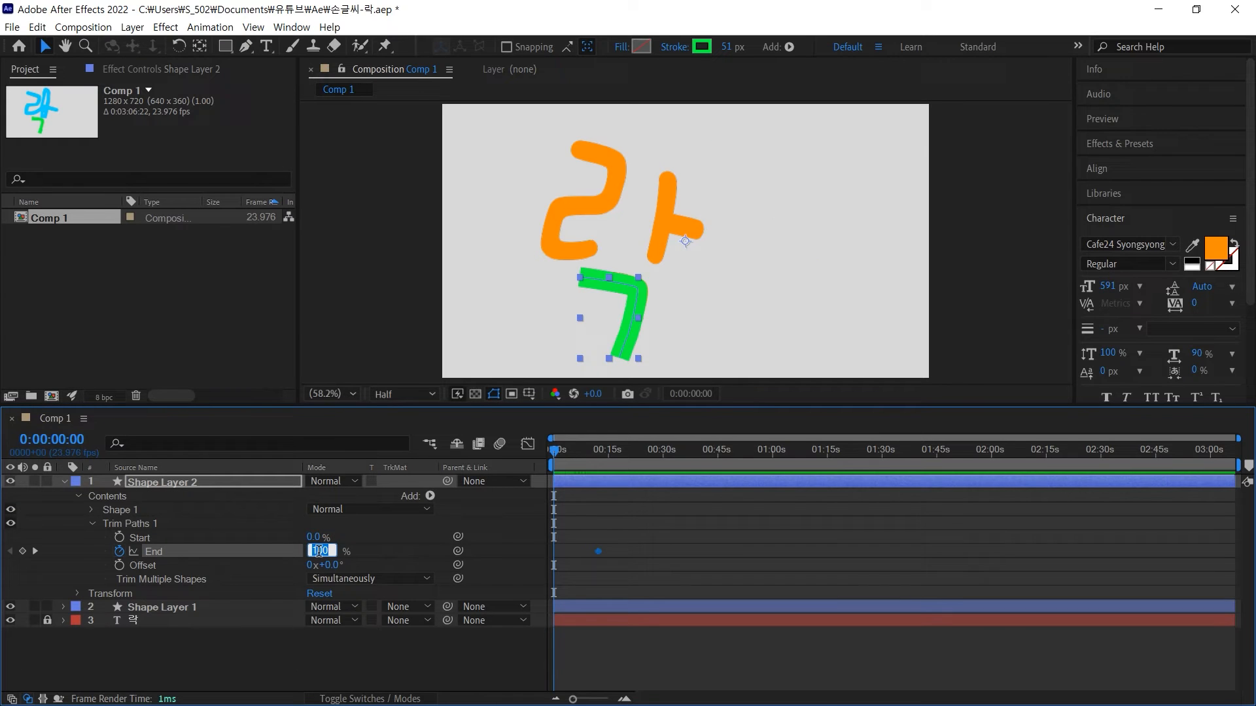
pyautogui.write('0')
pyautogui.press('Return')
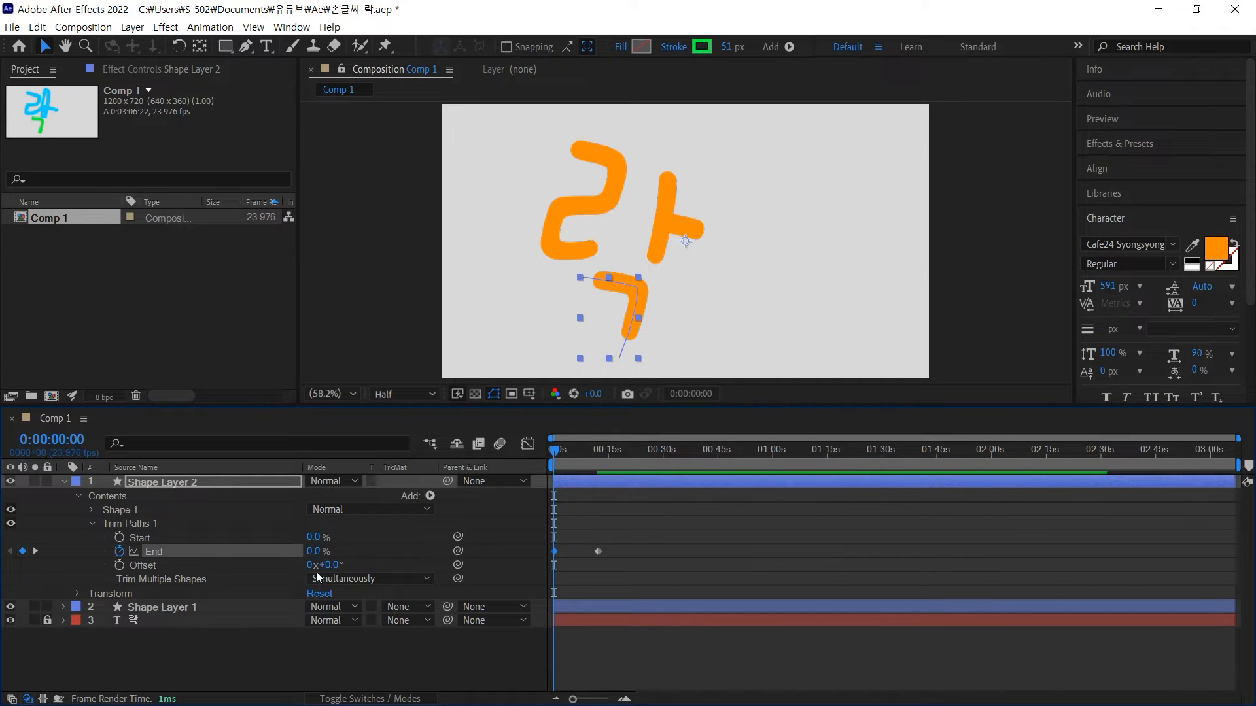
pyautogui.click(320, 654)
# Preview the writing animation of both strokes from the beginning and scrub back to about 3 seconds
pyautogui.moveTo(555, 454)
pyautogui.mouseDown()
pyautogui.moveTo(582, 457)
pyautogui.moveTo(509, 457)
pyautogui.mouseUp()
pyautogui.press('space')
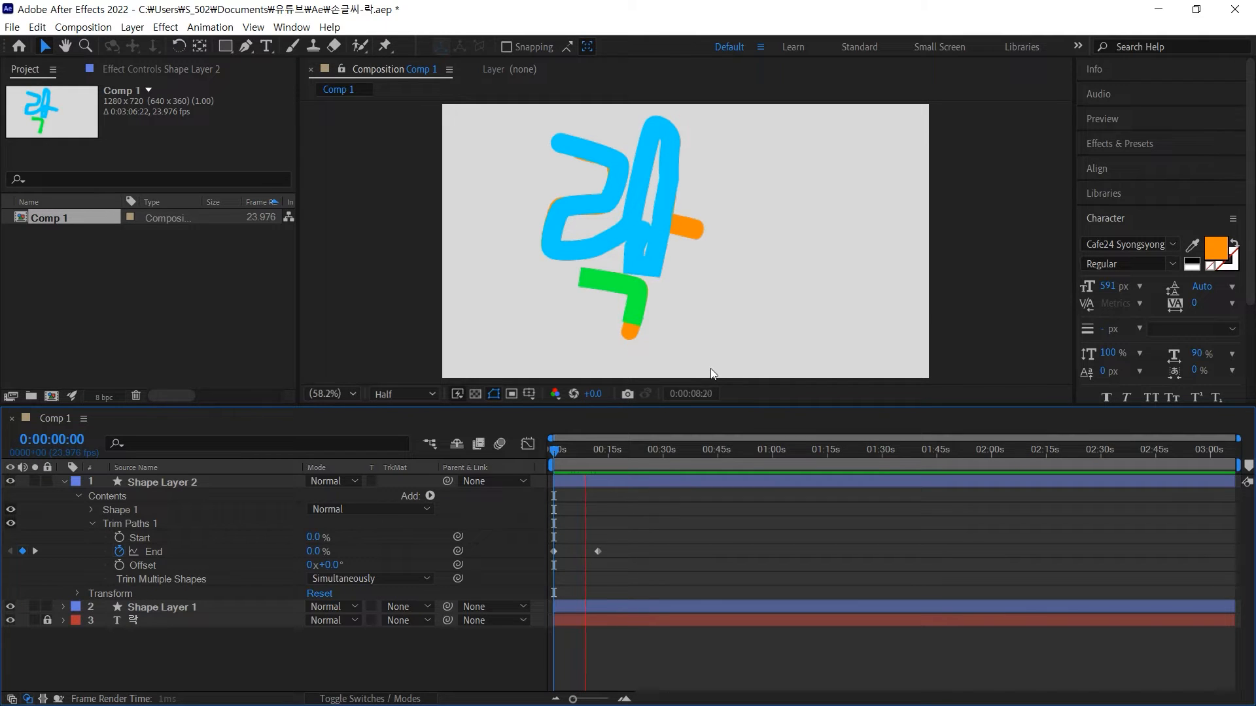
pyautogui.click(625, 485)
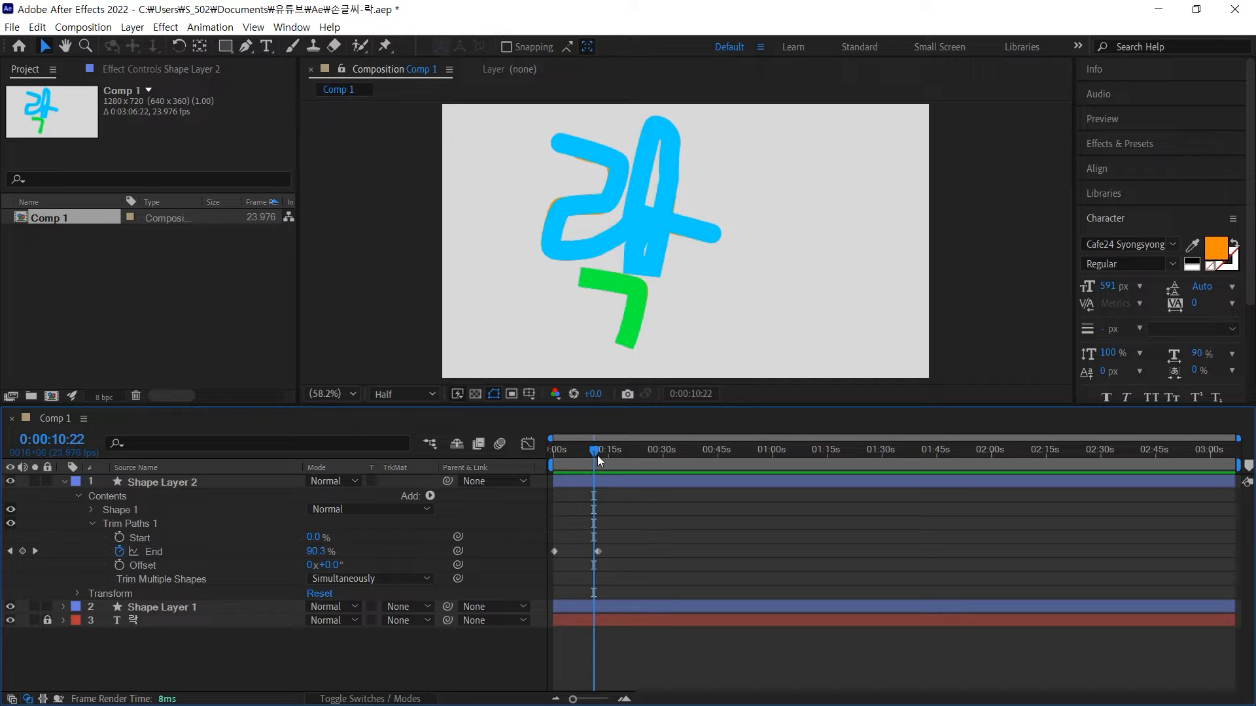
pyautogui.moveTo(595, 454)
pyautogui.mouseDown()
pyautogui.moveTo(537, 459)
pyautogui.moveTo(565, 458)
pyautogui.mouseUp()
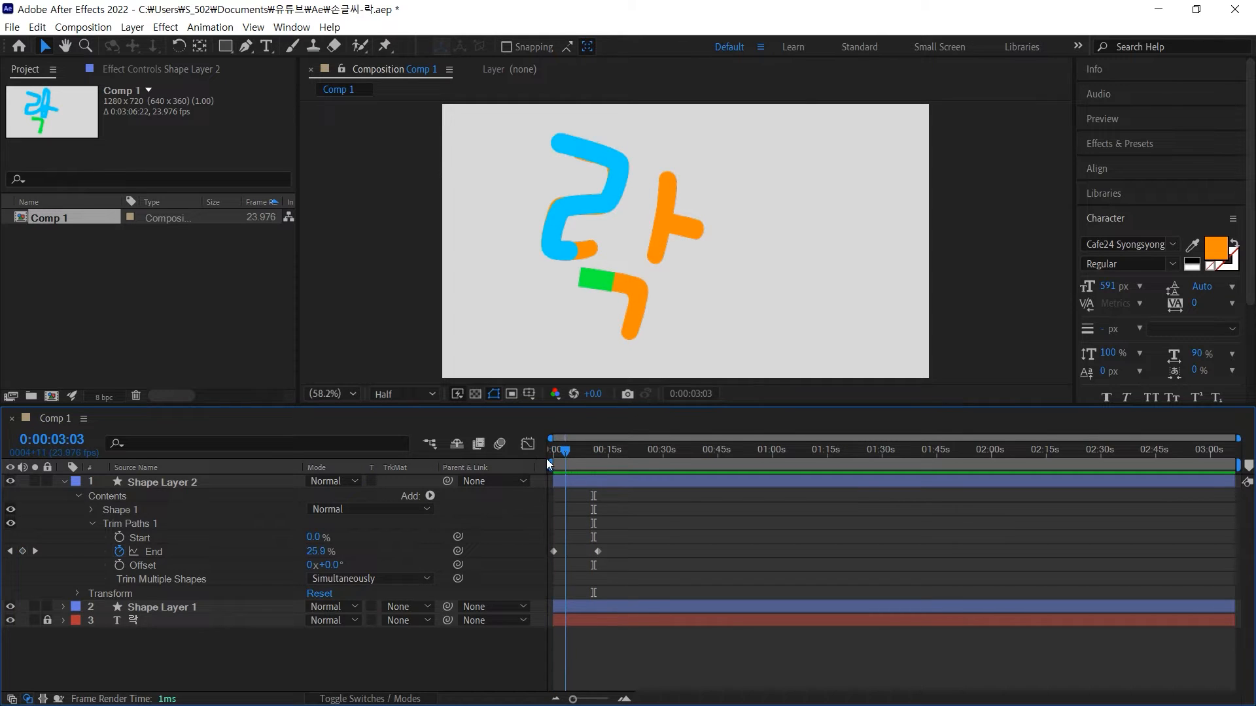
# Collapse Shape Layer 2 and hide it in the composition
pyautogui.click(64, 483)
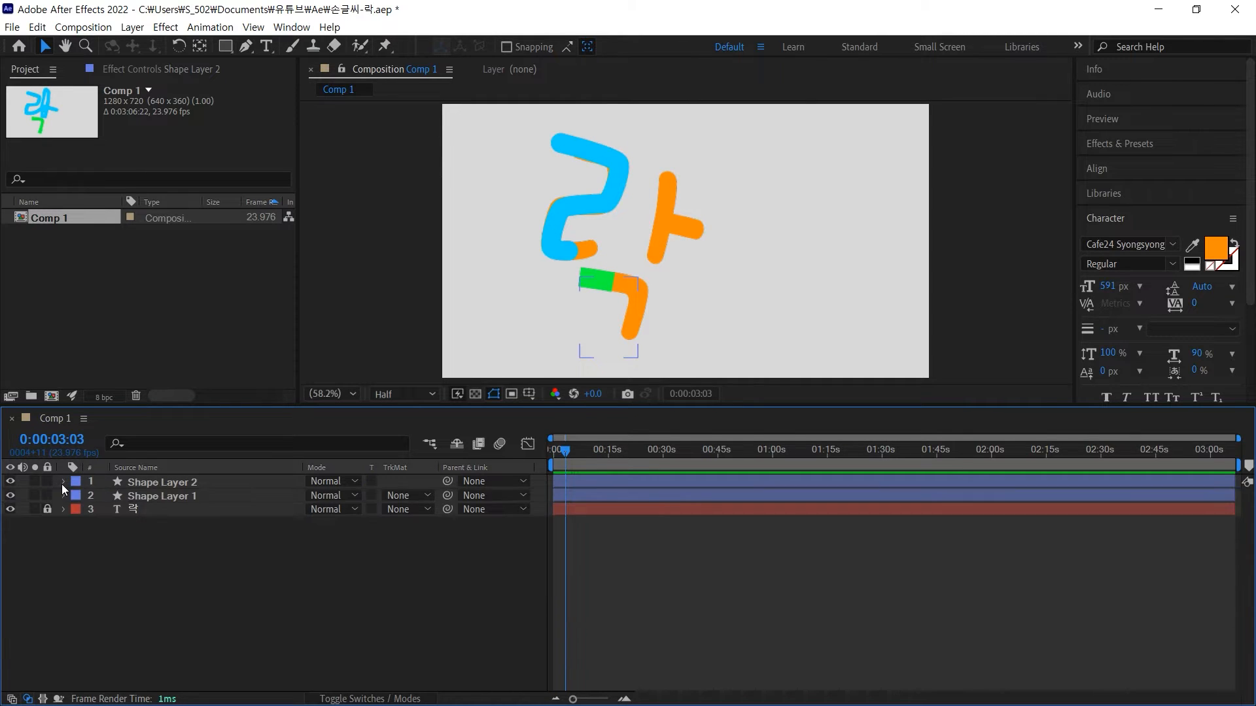
pyautogui.click(10, 482)
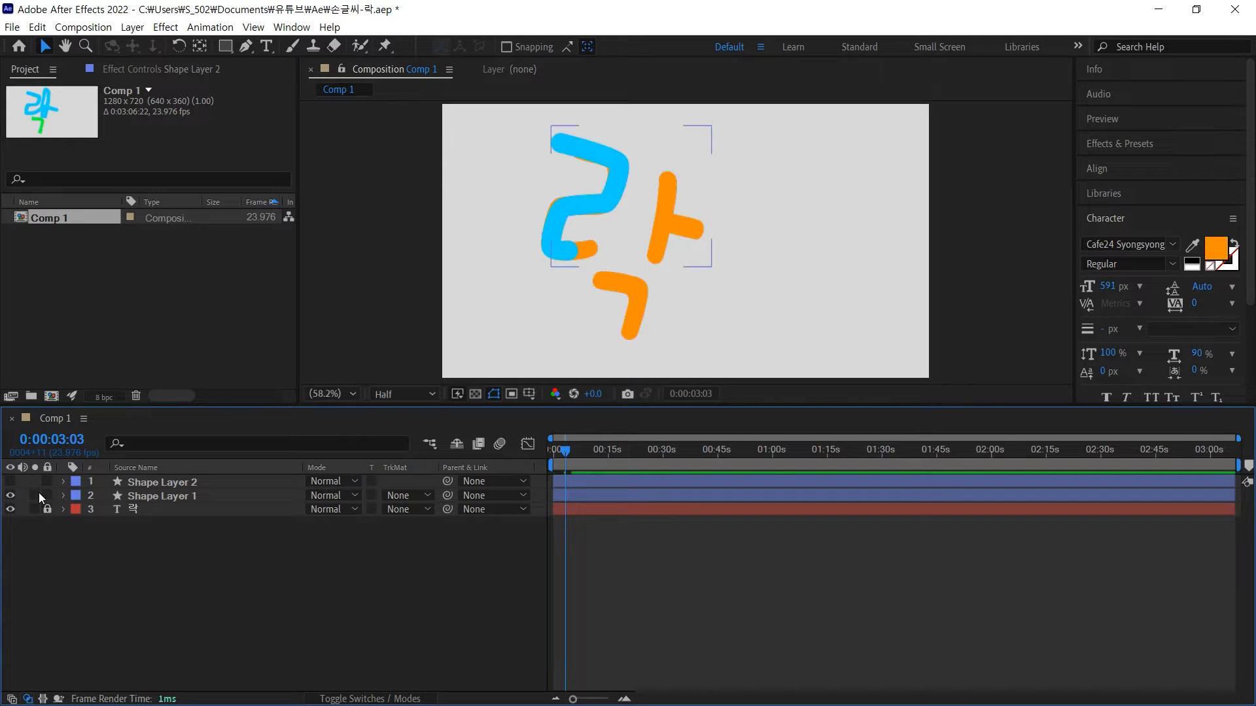
pyautogui.click(145, 496)
pyautogui.click(302, 575)
# Switch to the browser to view the oztv.tistory.com/479 tutorial page on Track Matte and return to After Effects
pyautogui.hotkey('alt', 'Tab')
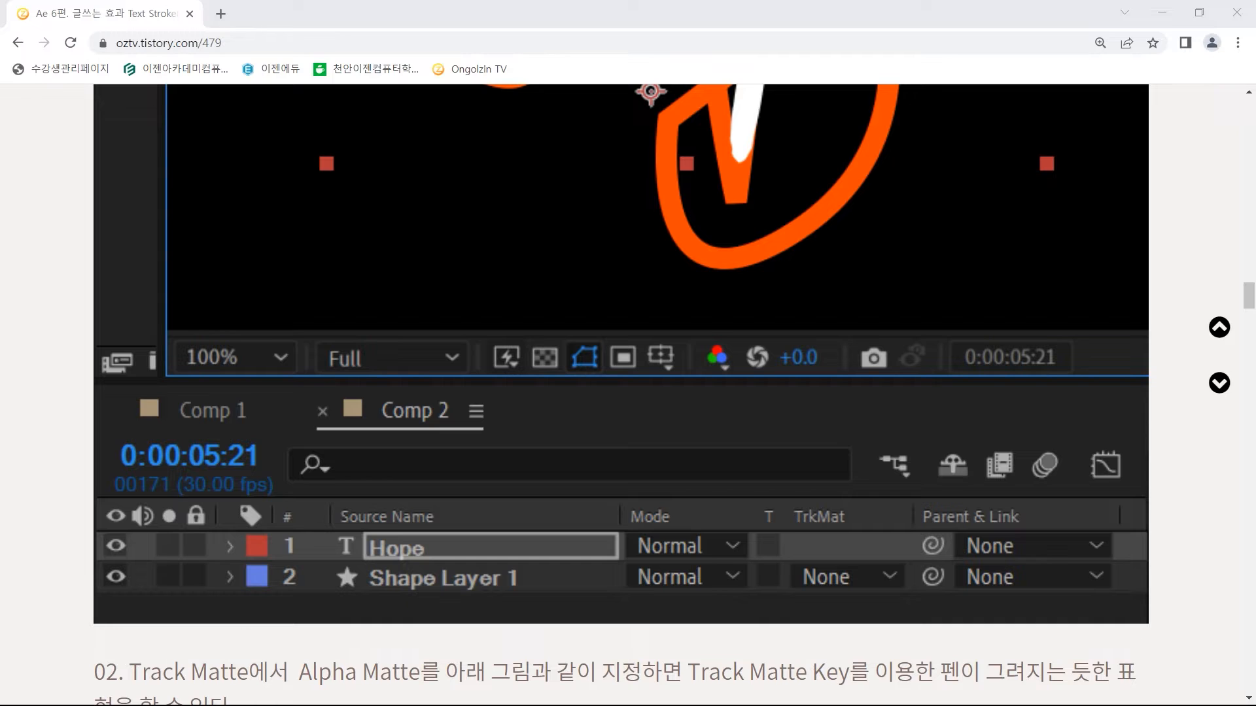
pyautogui.click(247, 46)
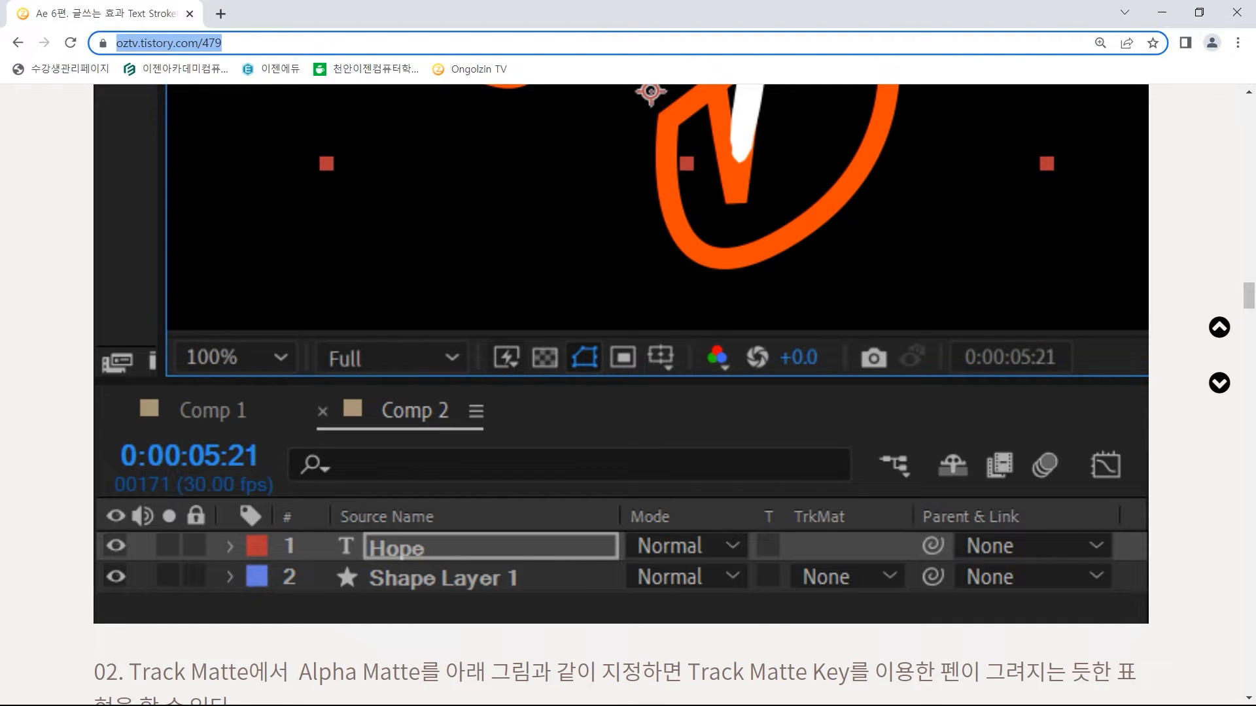
pyautogui.hotkey('alt', 'Tab')
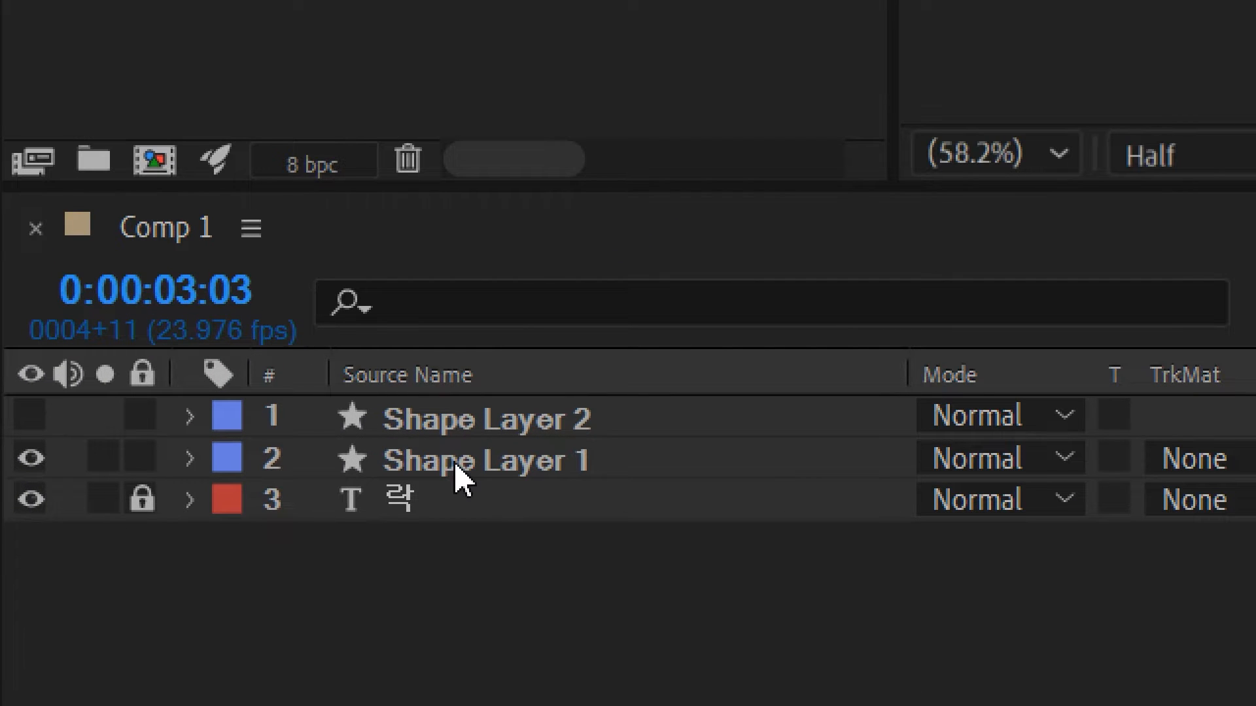
# Reorder the layers so both shape layers sit below the 락 text layer, with Shape Layer 1 above Shape Layer 2
pyautogui.click(456, 466)
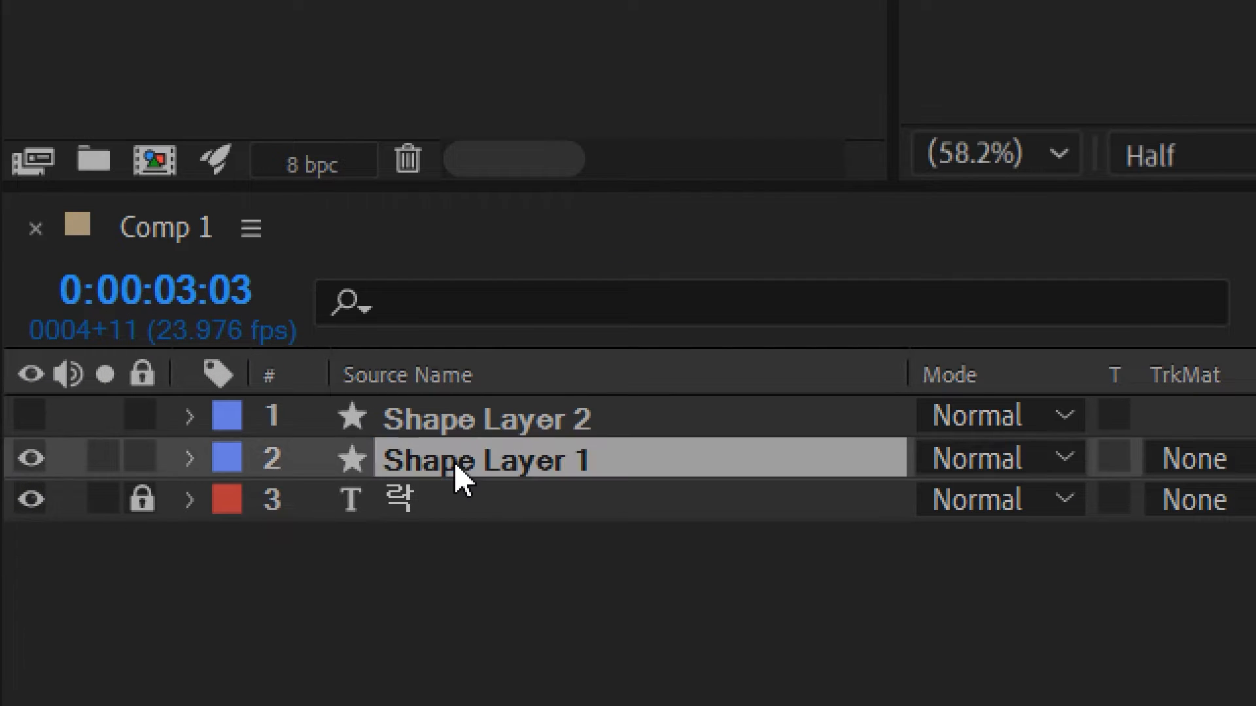
pyautogui.keyDown('shift'); pyautogui.click(455, 425); pyautogui.keyUp('shift')
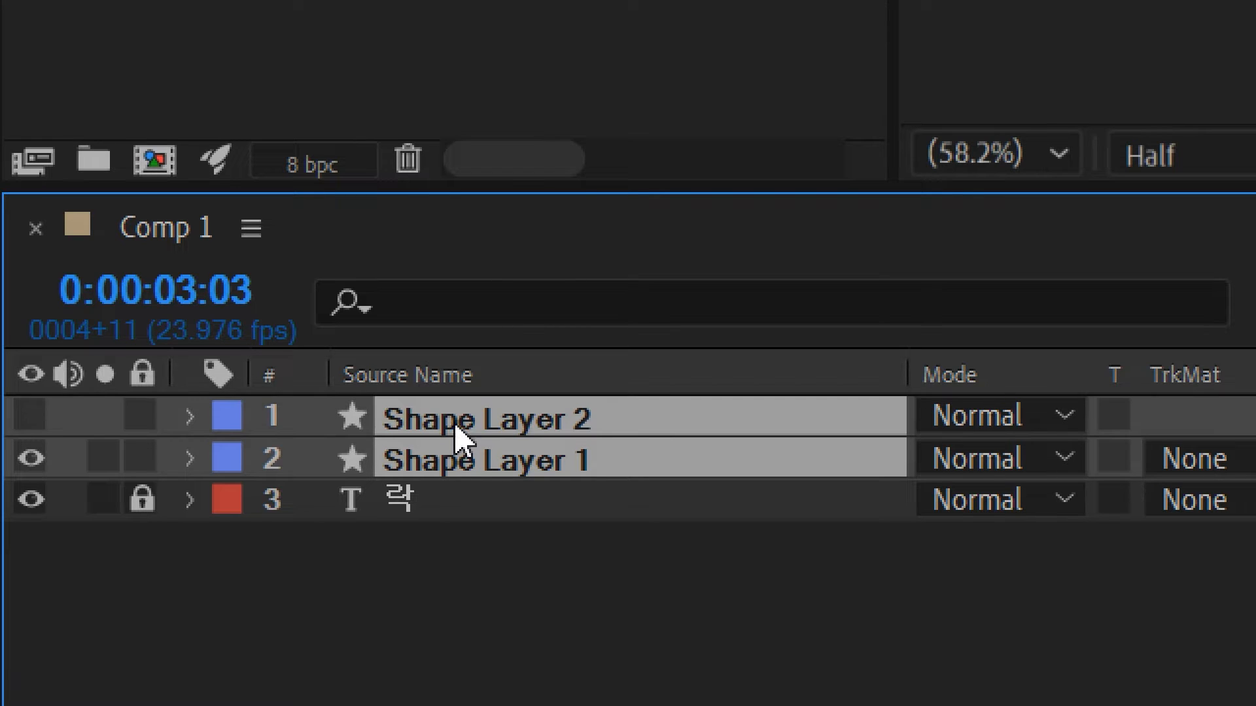
pyautogui.click(510, 556)
pyautogui.click(521, 432)
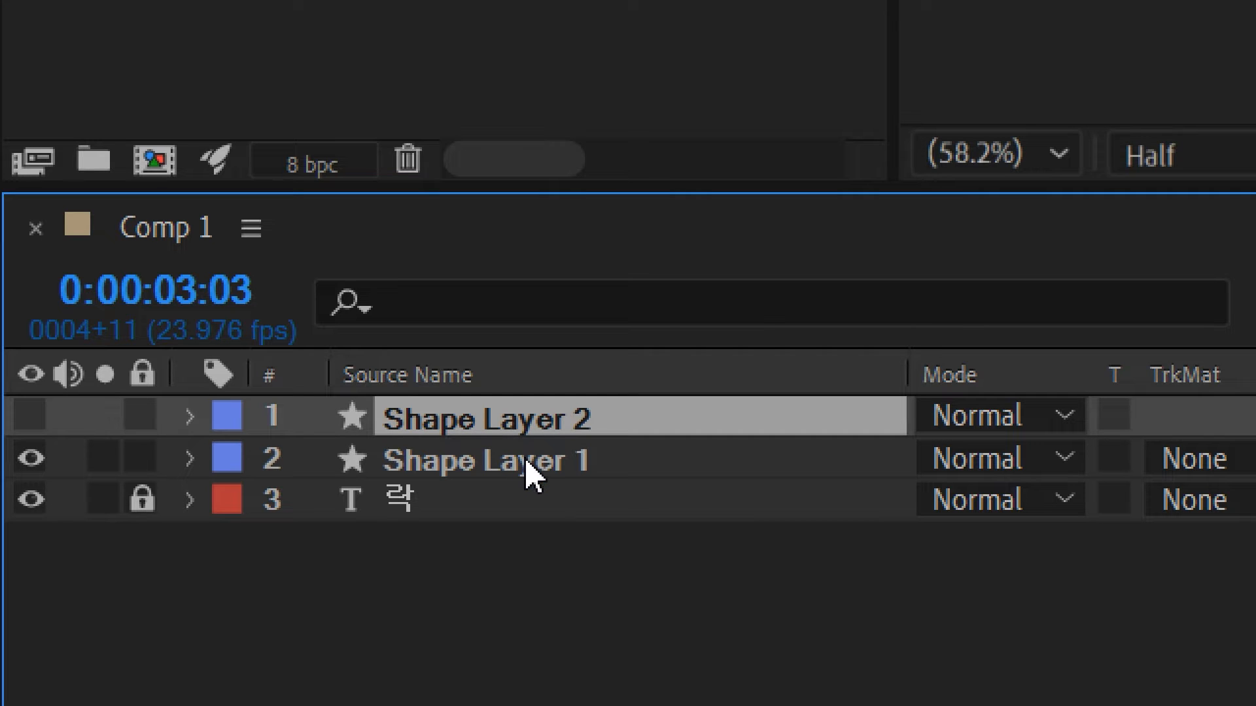
pyautogui.keyDown('shift'); pyautogui.click(526, 464); pyautogui.keyUp('shift')
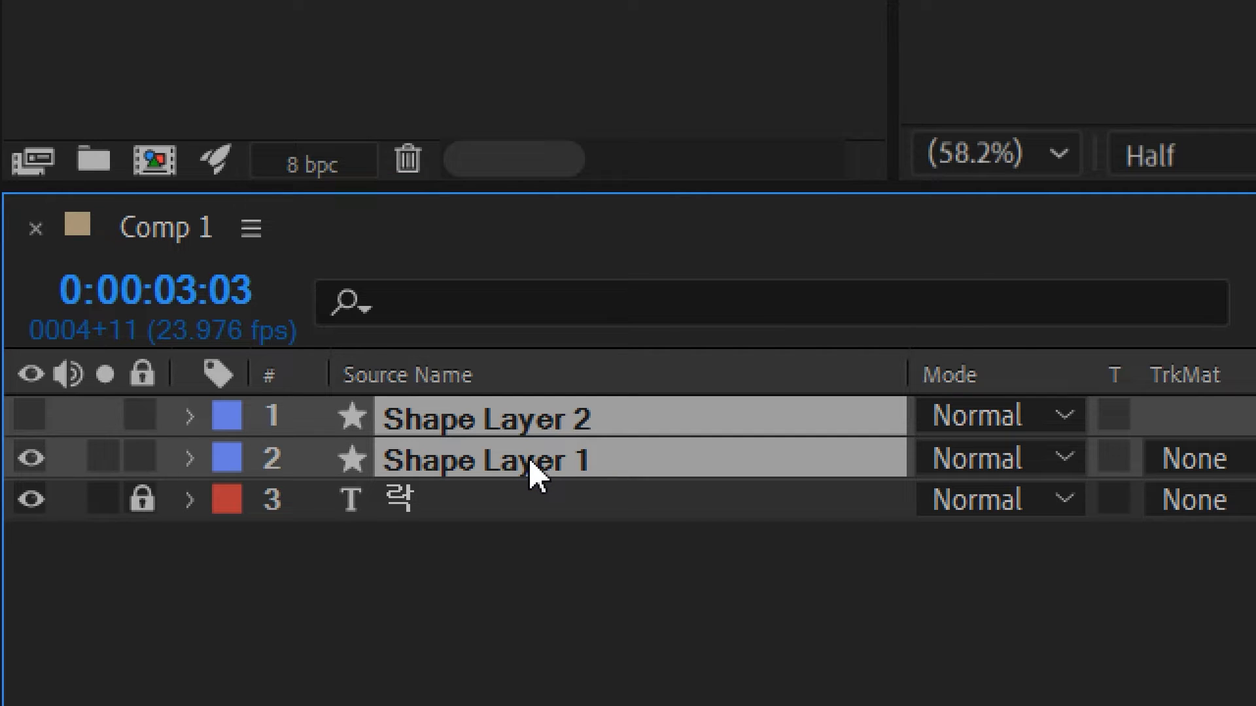
pyautogui.hotkey('ctrl', '[')
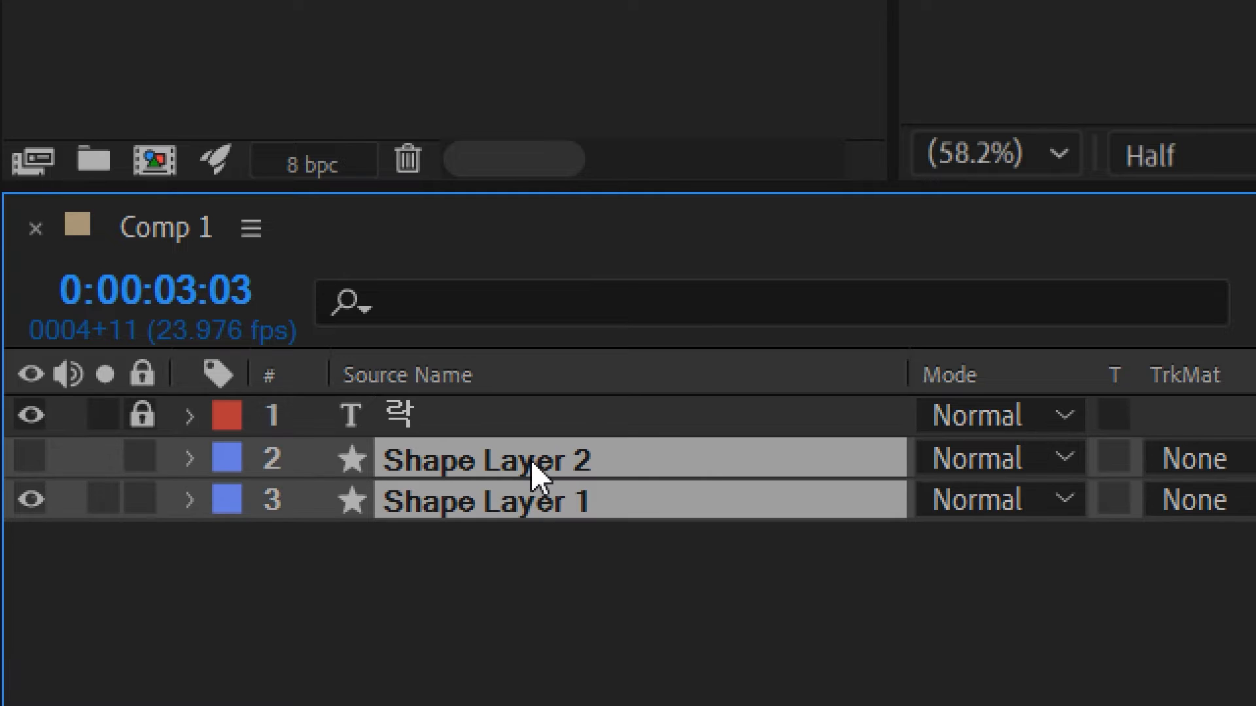
pyautogui.click(531, 652)
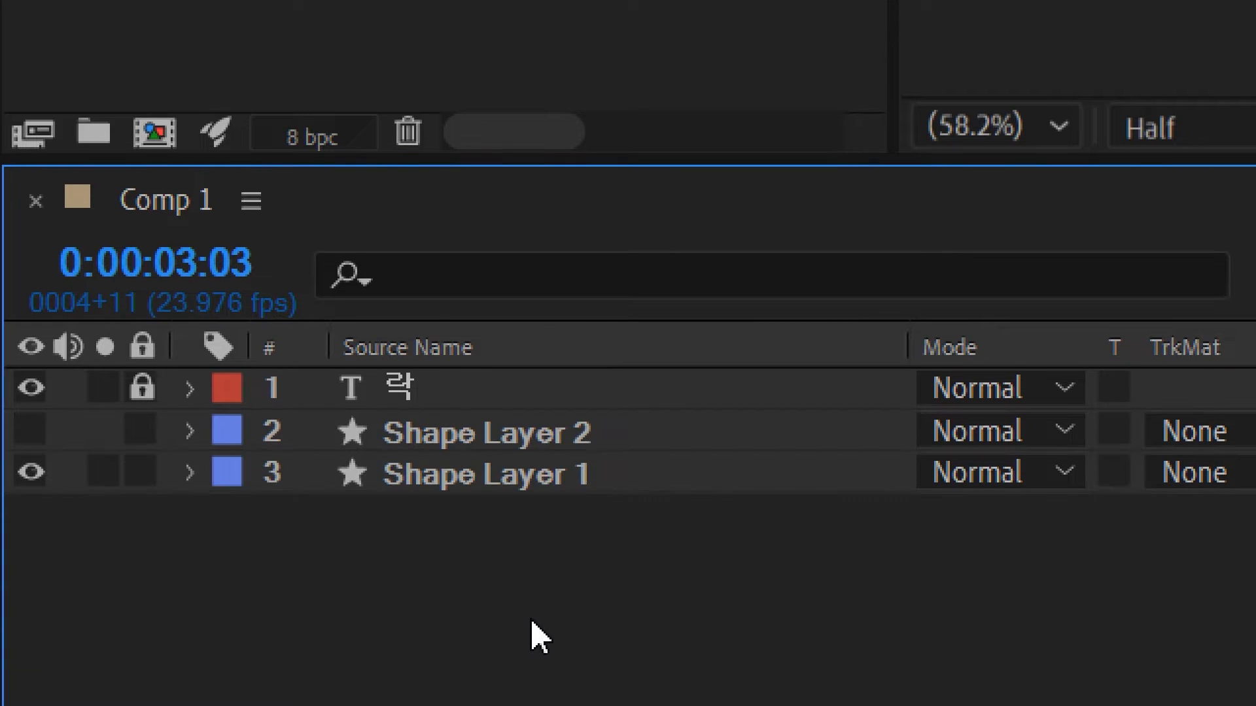
pyautogui.click(426, 484)
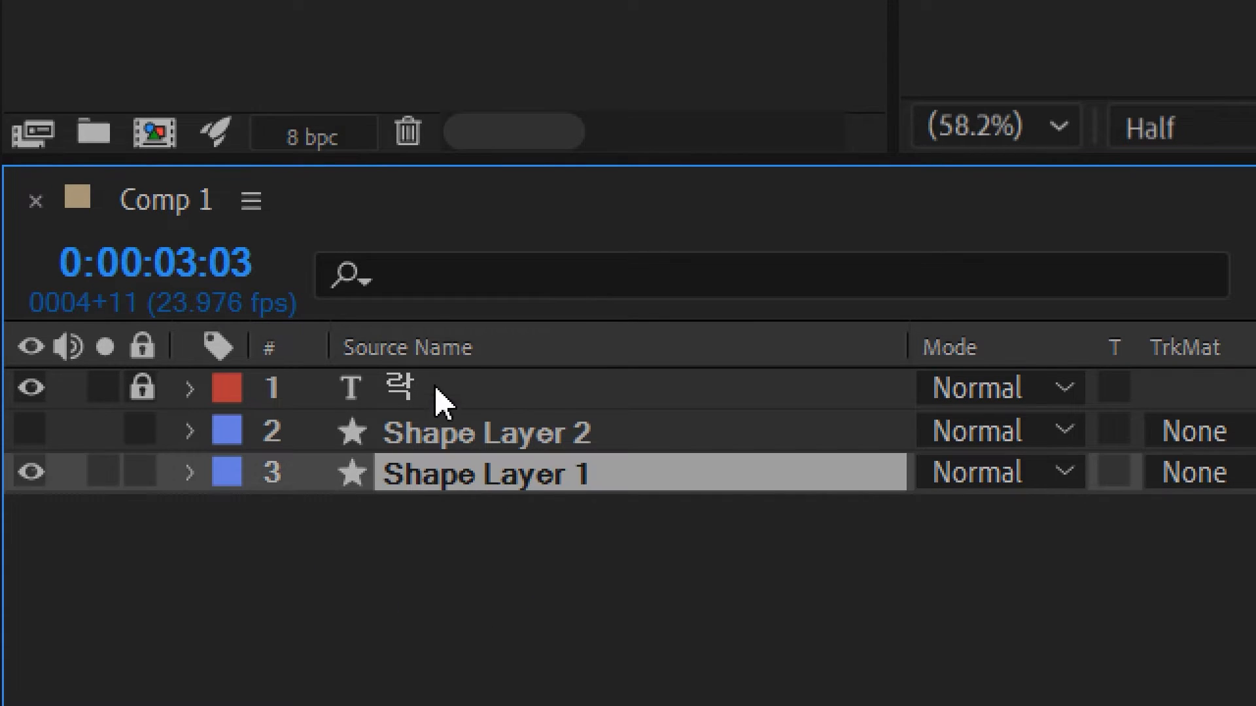
pyautogui.moveTo(462, 482); pyautogui.dragTo(457, 425)
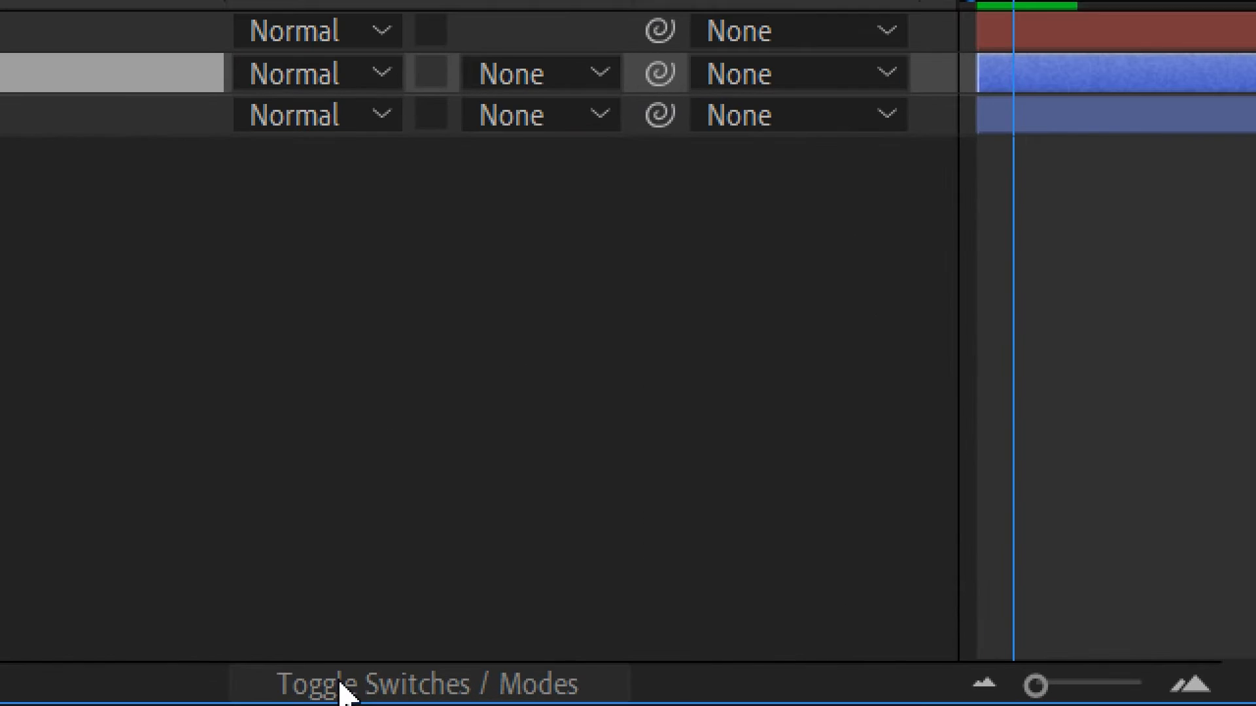
# Switch the timeline columns to the layer switches and back to the Mode and TrkMat columns
pyautogui.click(350, 698)
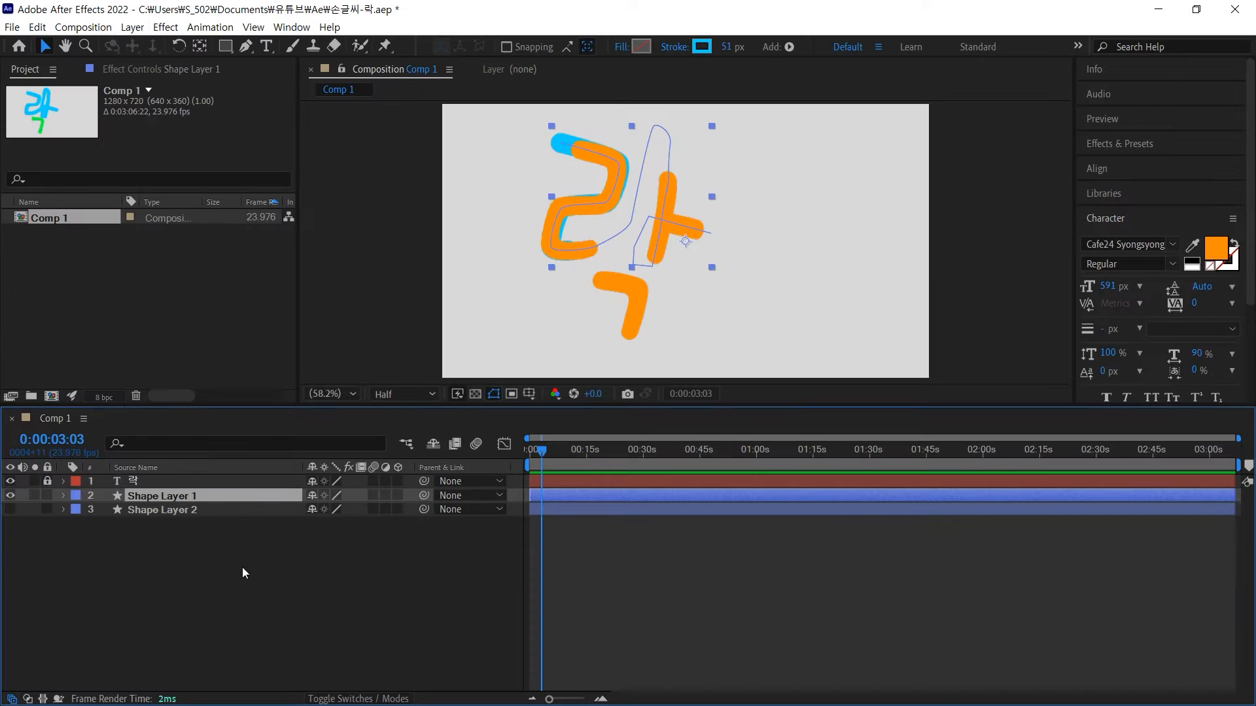
pyautogui.click(340, 603)
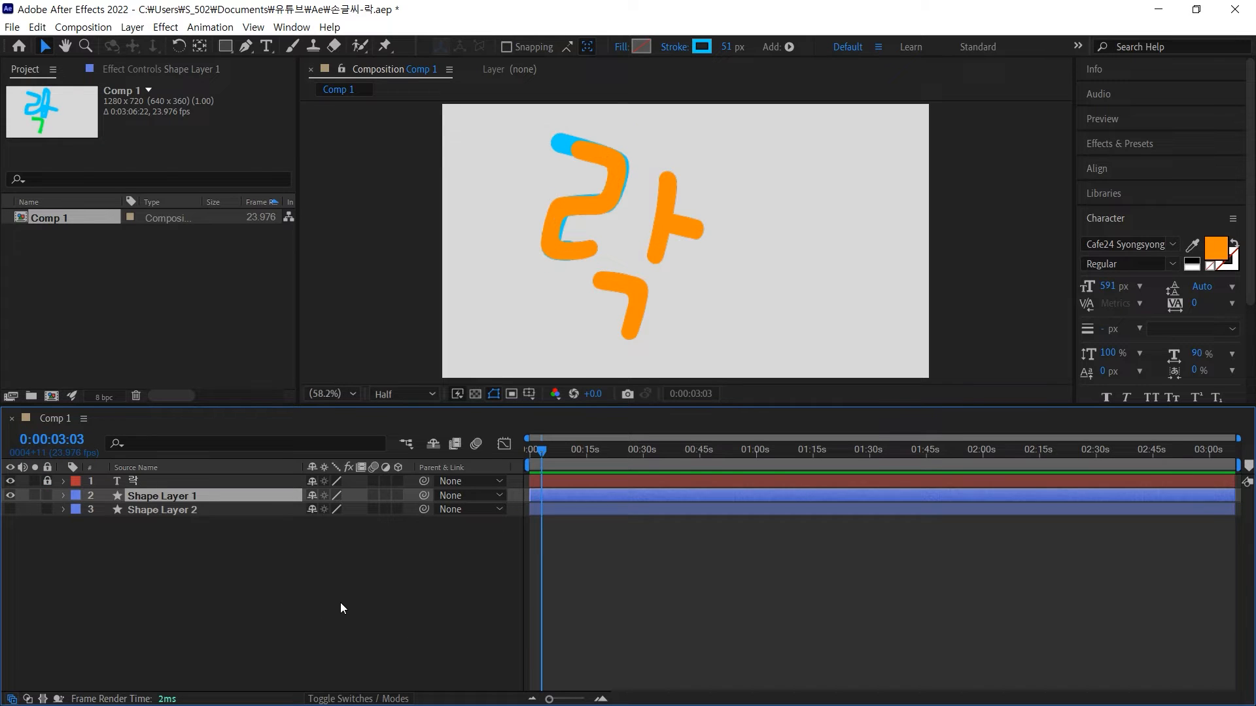
pyautogui.click(356, 698)
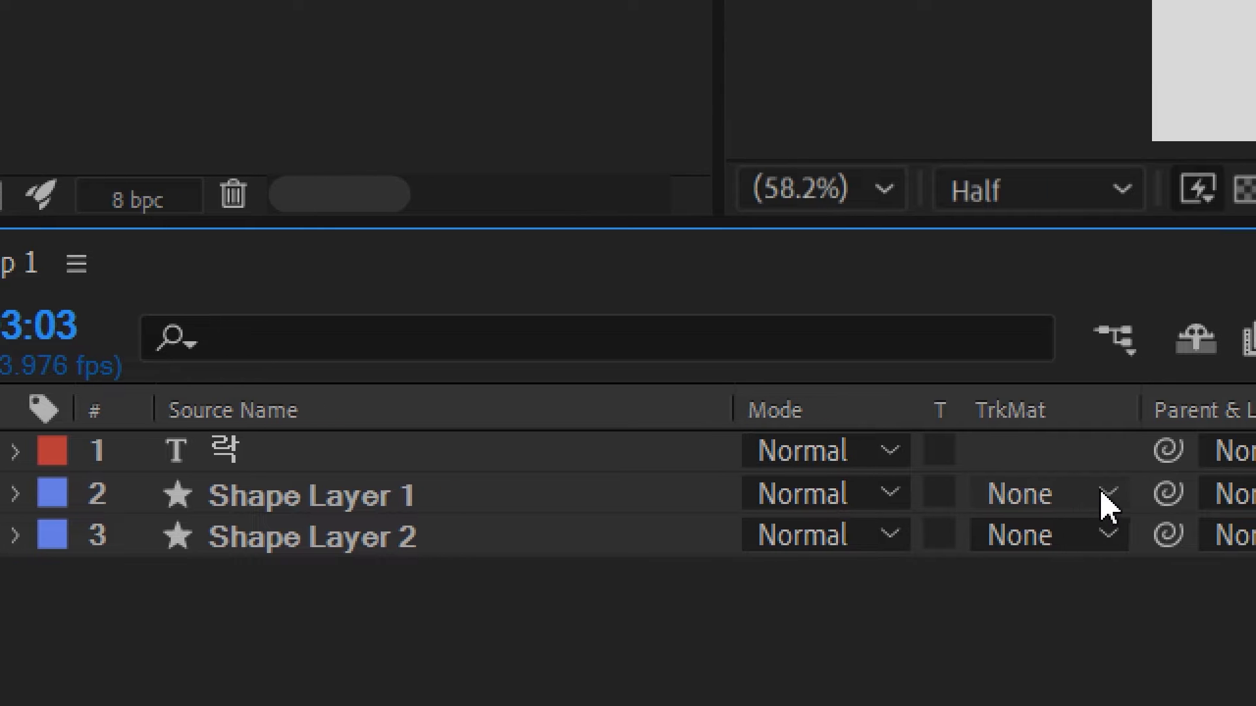
# Set the track matte of Shape Layer 1 to Alpha Matte "락" and scrub the timeline to check the masked stroke
pyautogui.click(1236, 495)
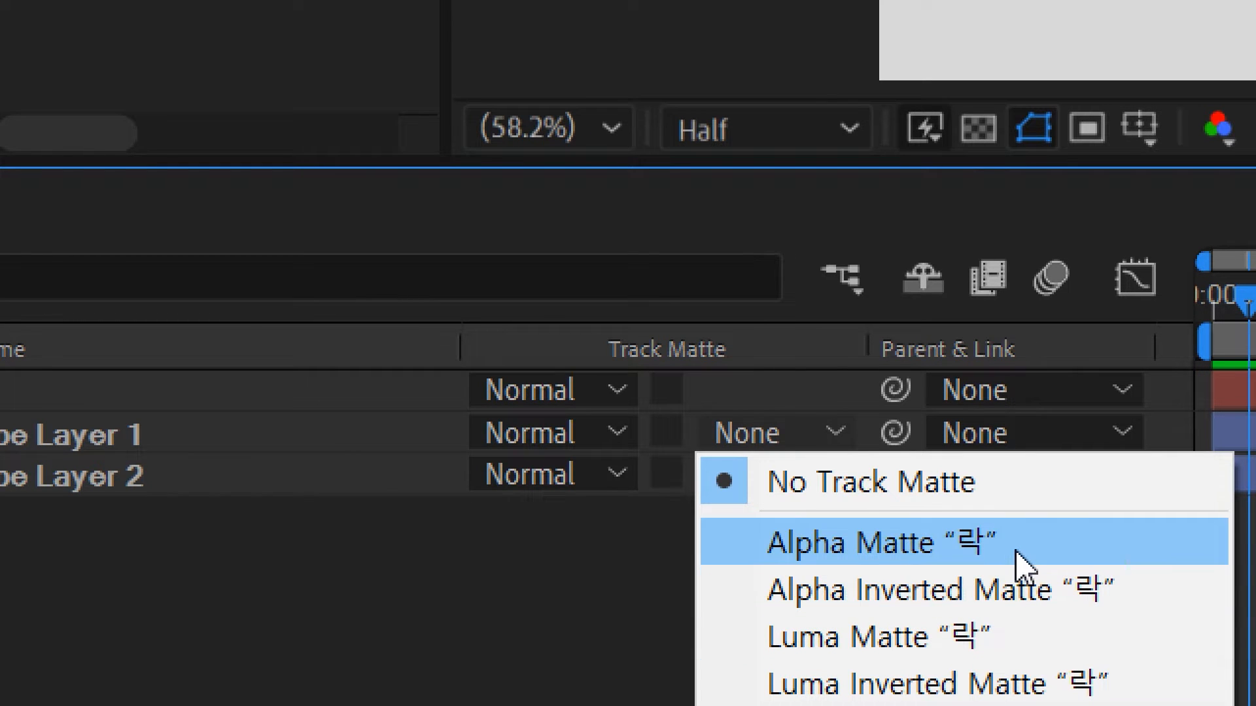
pyautogui.click(1018, 559)
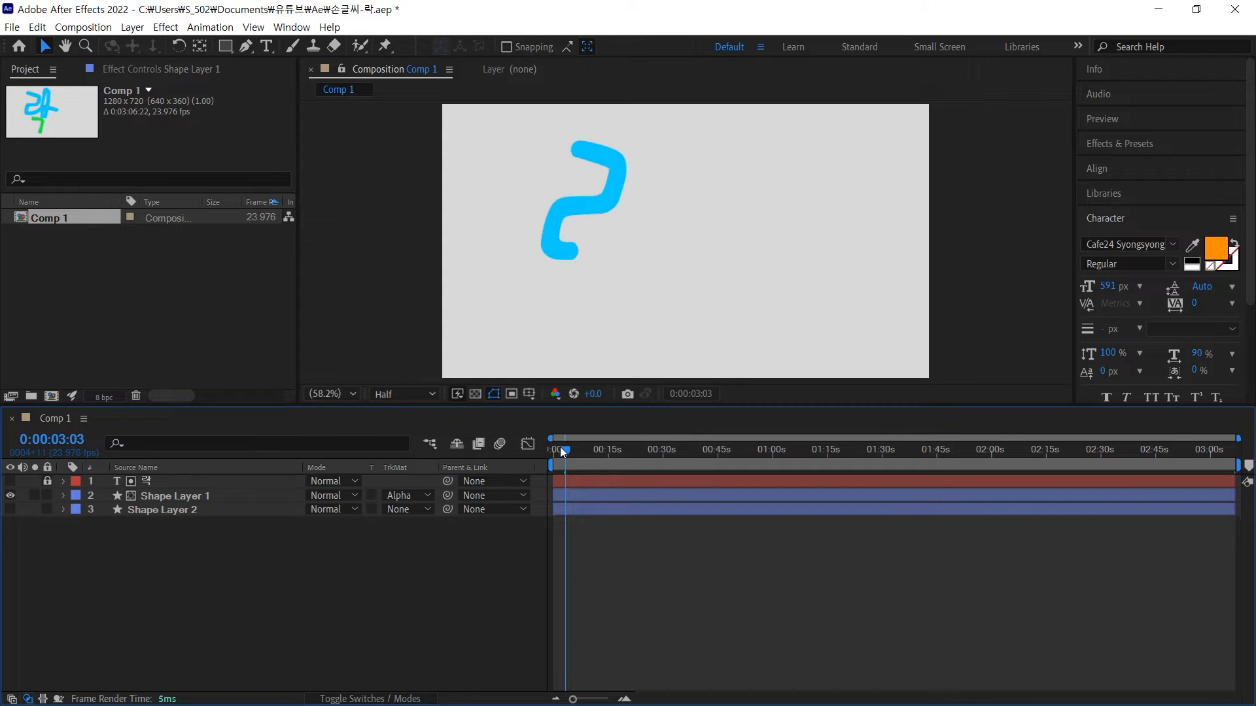
pyautogui.moveTo(563, 451); pyautogui.dragTo(610, 452)
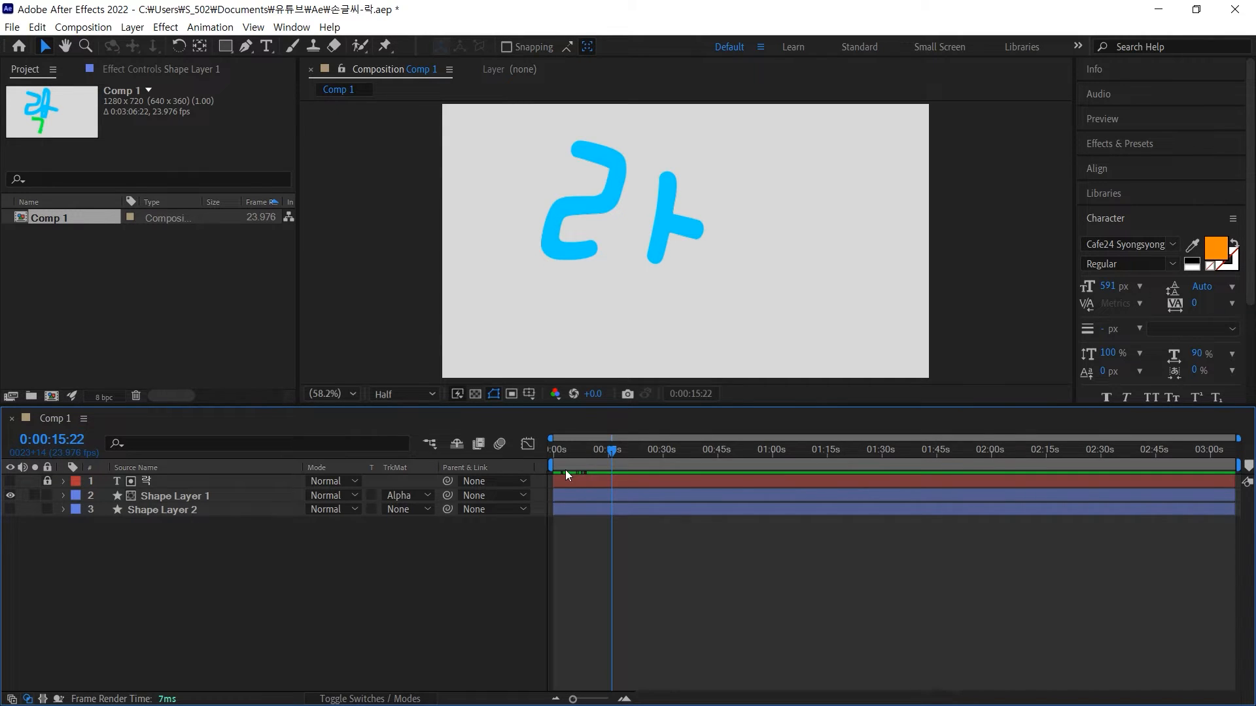
pyautogui.click(600, 455)
pyautogui.moveTo(600, 454)
pyautogui.mouseDown()
pyautogui.moveTo(546, 456)
pyautogui.moveTo(600, 468)
pyautogui.mouseUp()
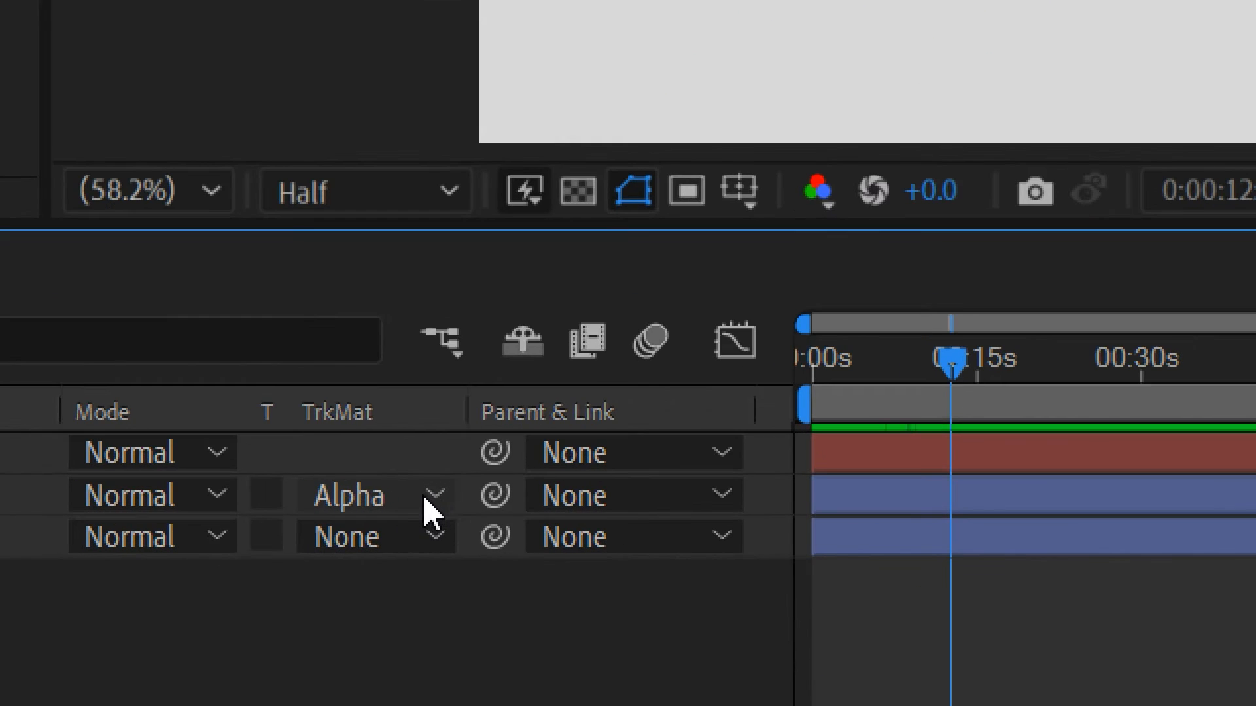
# Set the track matte of Shape Layer 1 back to No Track Matte
pyautogui.click(434, 496)
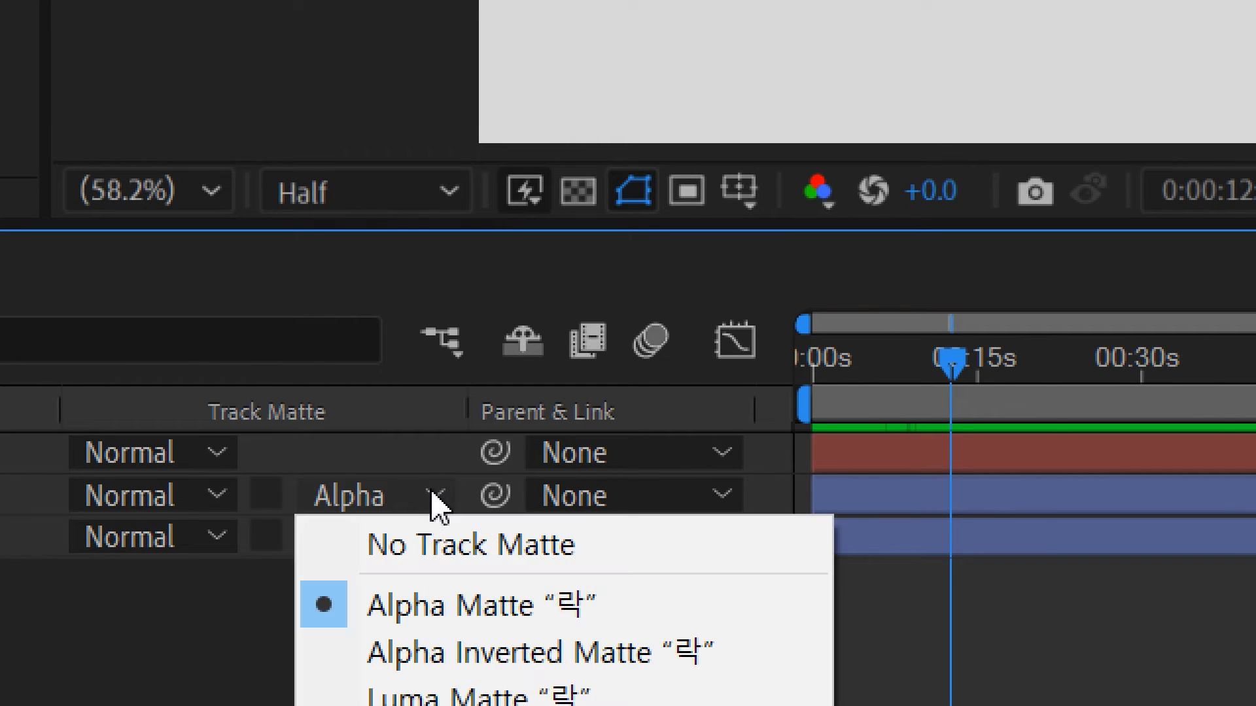
pyautogui.click(472, 549)
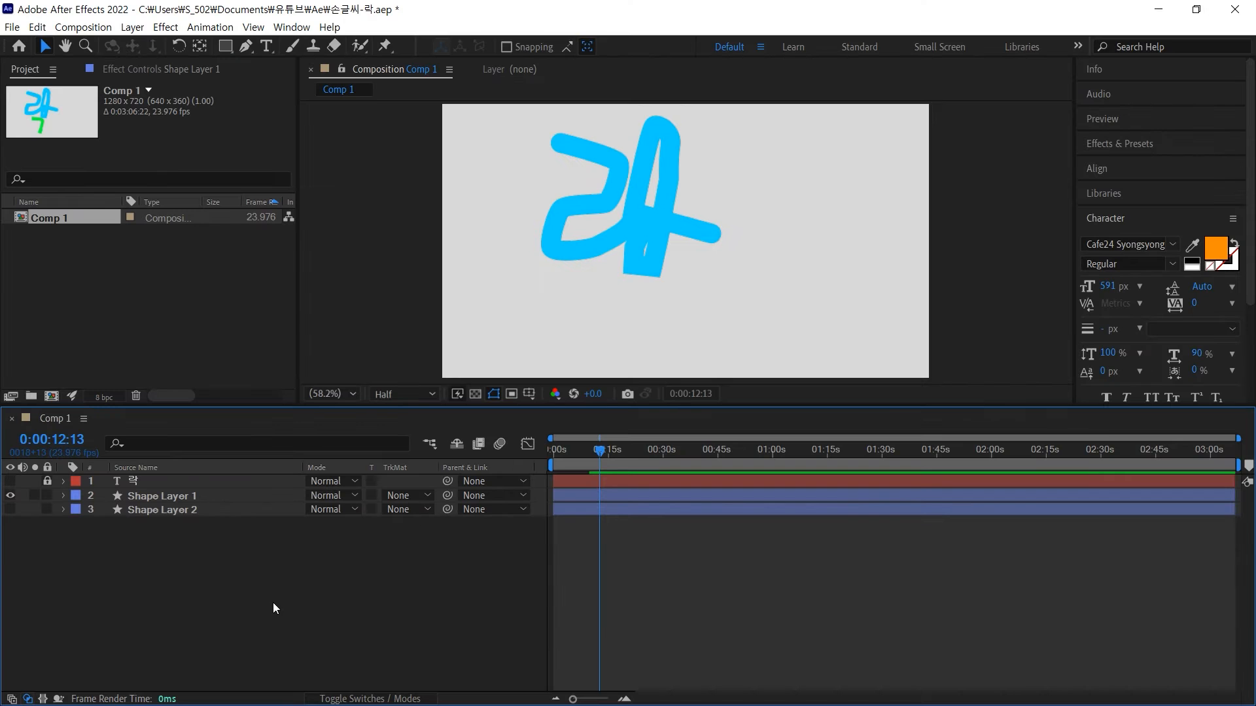
# Make Shape Layer 2 visible and pre-compose both shape layers into a new composition named 락-붓라인
pyautogui.click(10, 510)
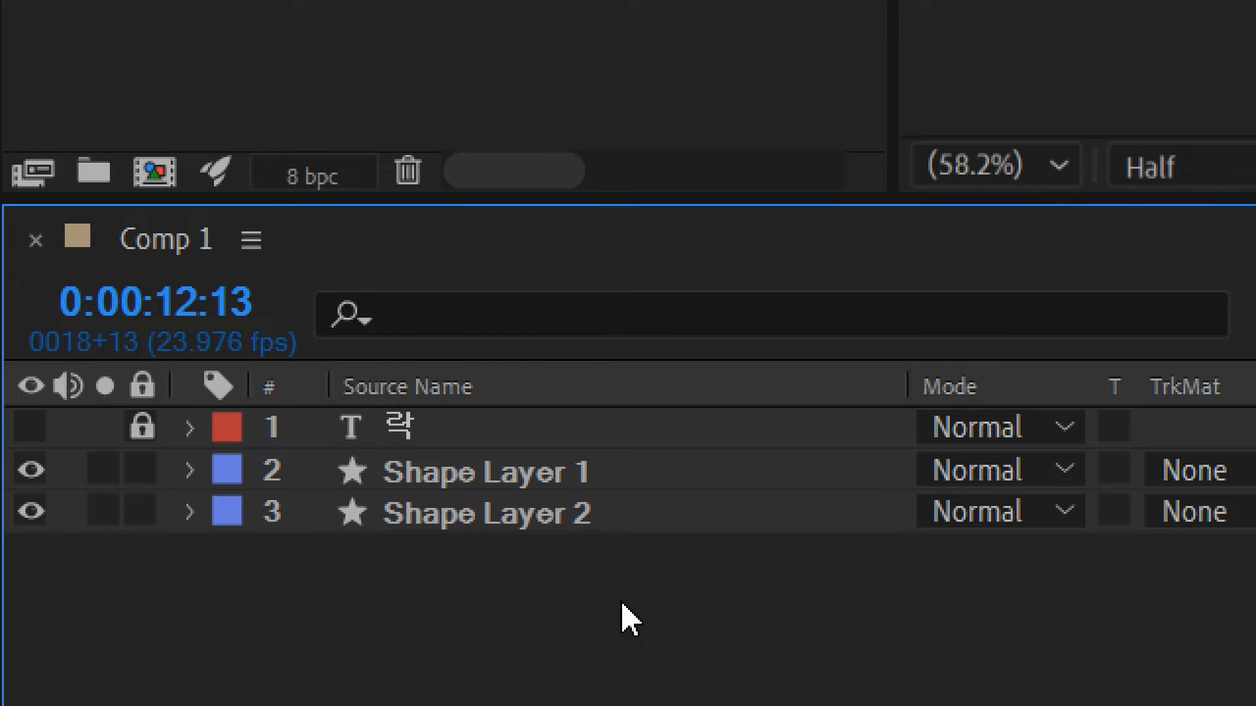
pyautogui.moveTo(620, 600); pyautogui.dragTo(420, 462)
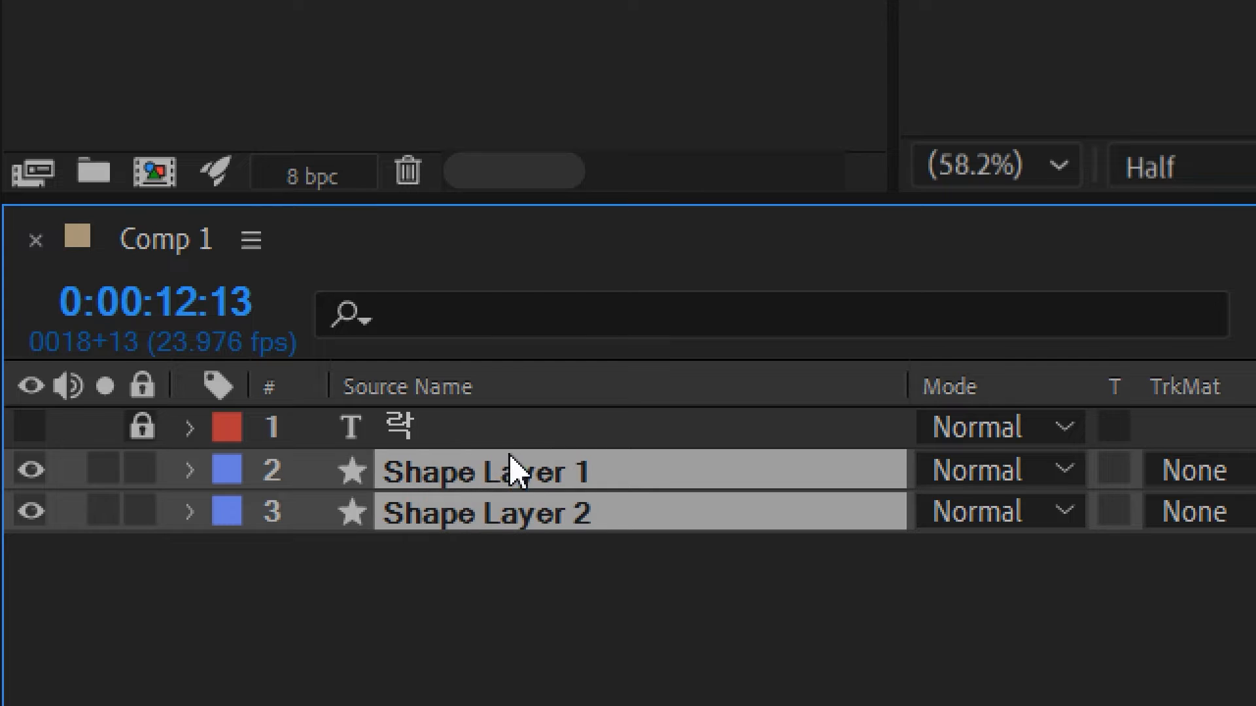
pyautogui.rightClick(462, 489)
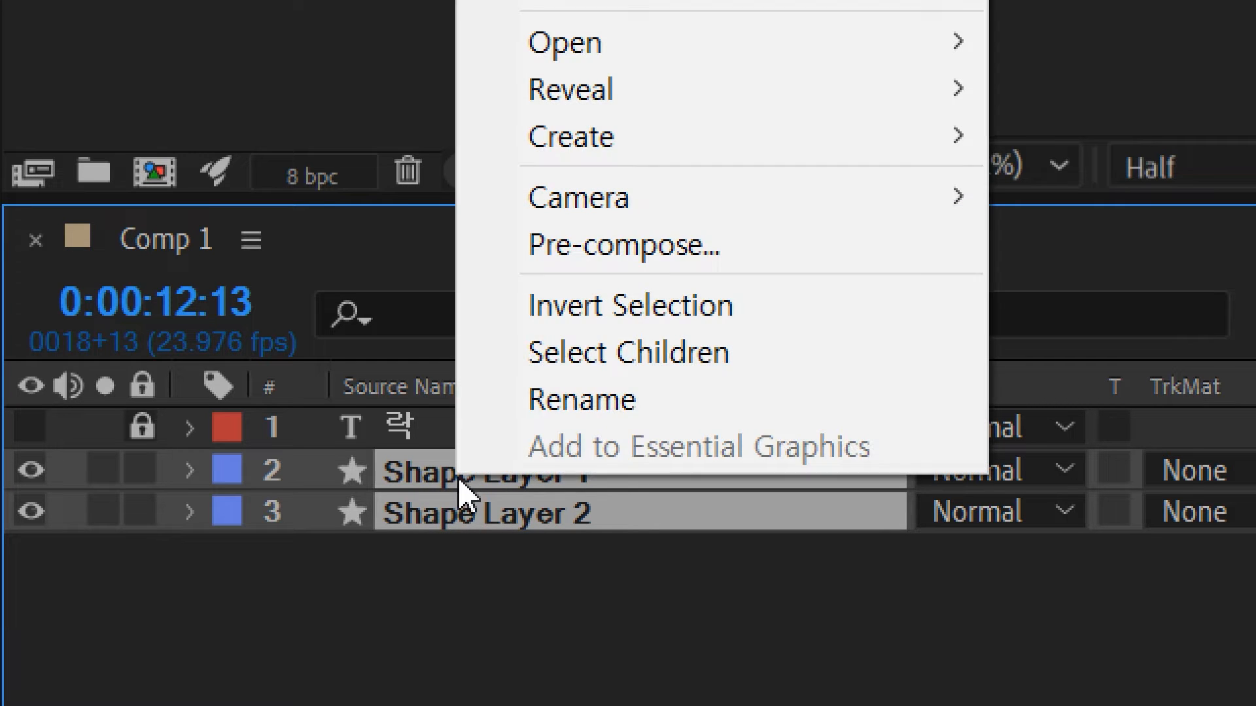
pyautogui.click(675, 260)
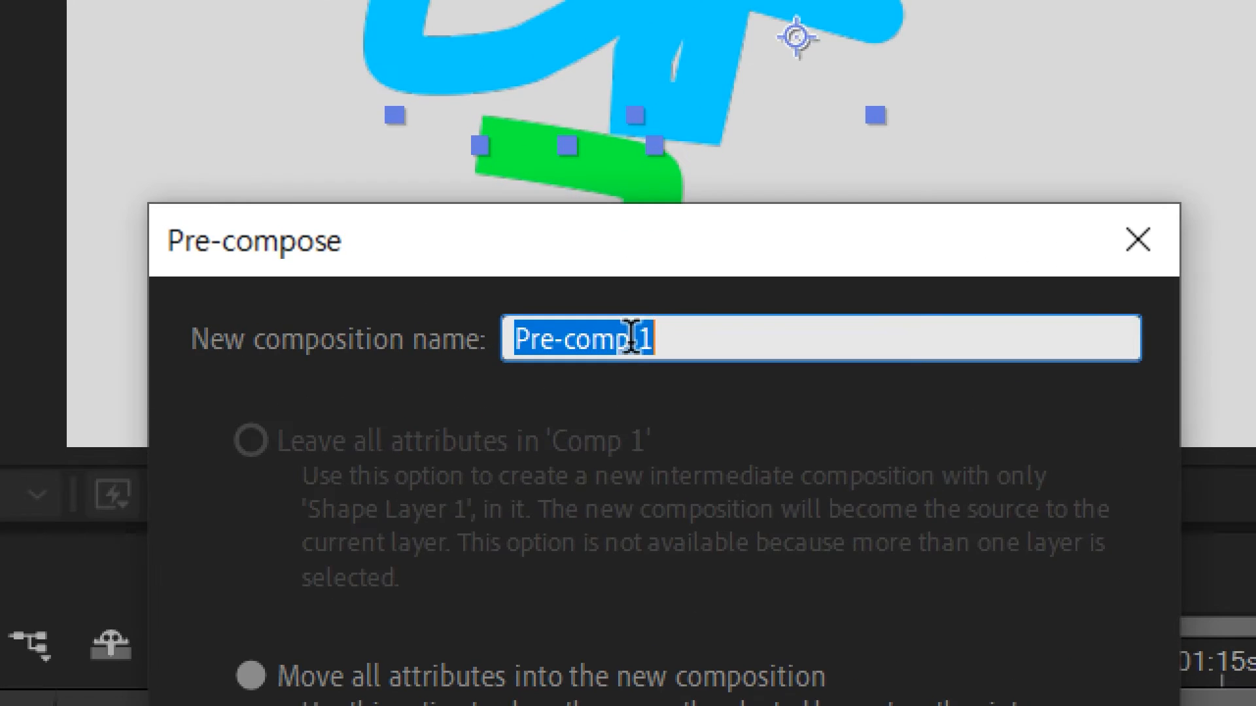
pyautogui.write('라')
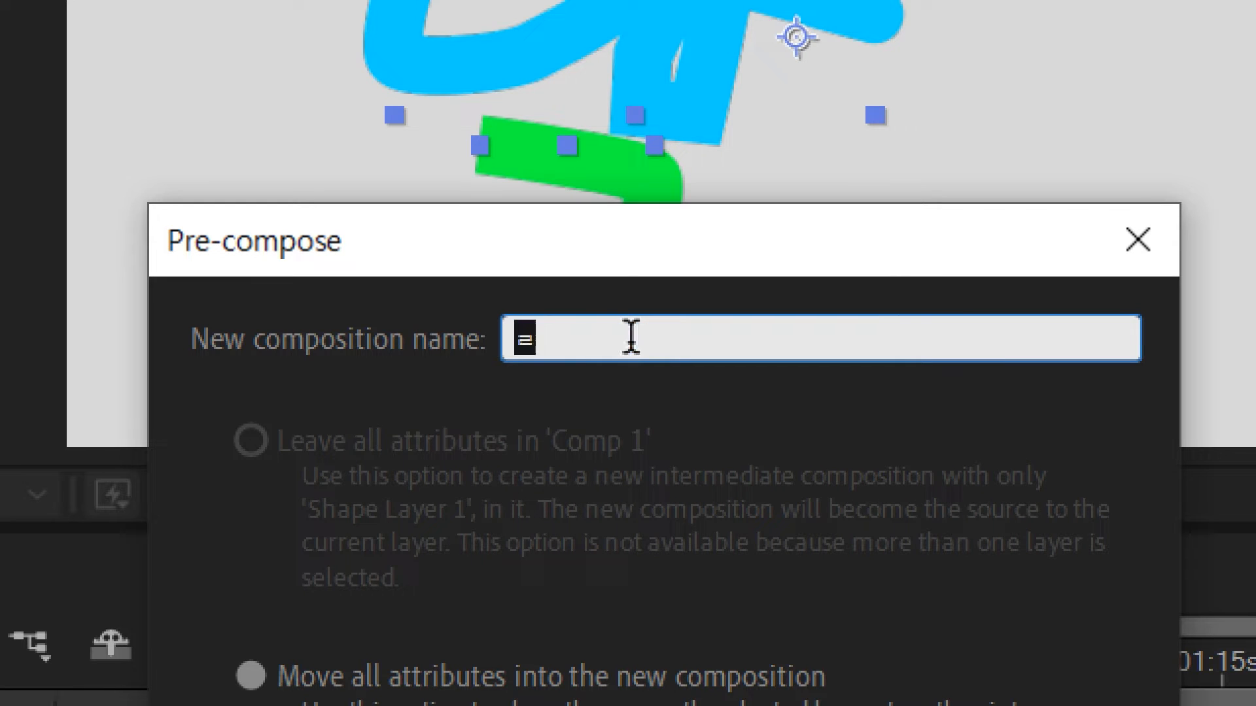
pyautogui.write('ㄱ-')
pyautogui.write('붓')
pyautogui.write('라인')
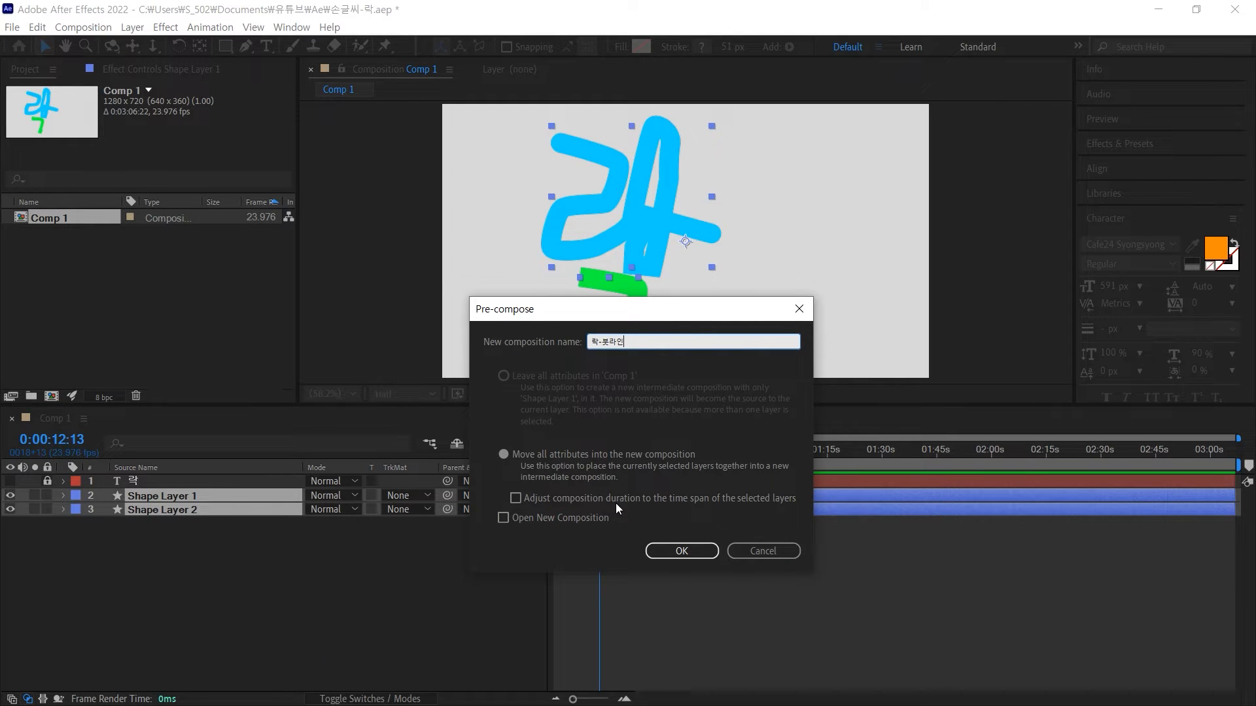
pyautogui.click(680, 551)
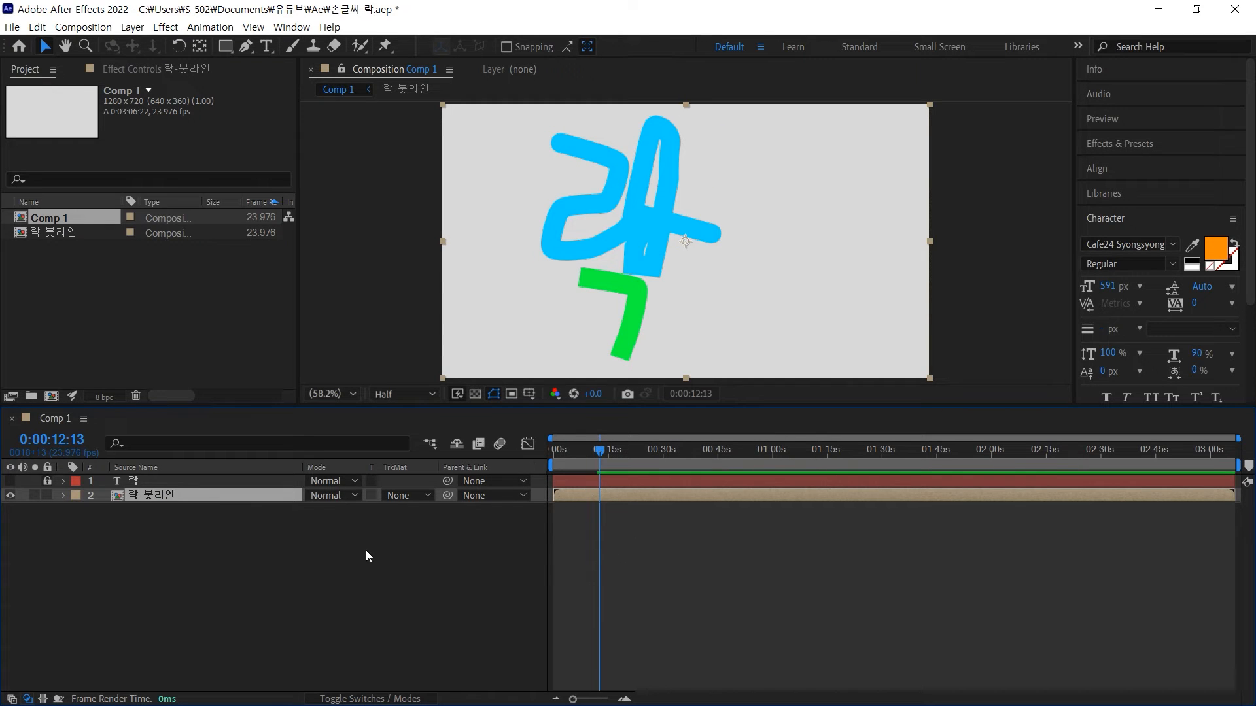
# Move the playhead to 0:00:21:18 and set the track matte of the 락-붓라인 layer to Alpha Matte "락"
pyautogui.click(308, 551)
pyautogui.moveTo(591, 450)
pyautogui.mouseDown()
pyautogui.moveTo(547, 453)
pyautogui.moveTo(633, 452)
pyautogui.mouseUp()
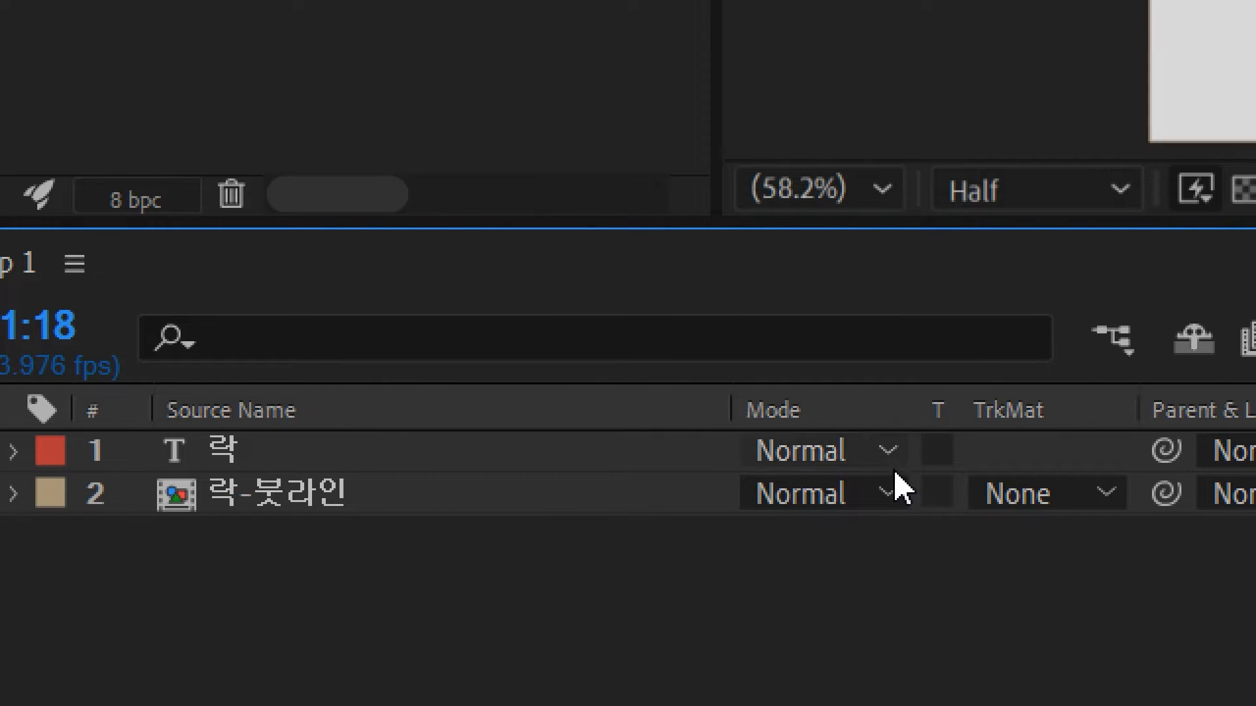
pyautogui.click(1054, 504)
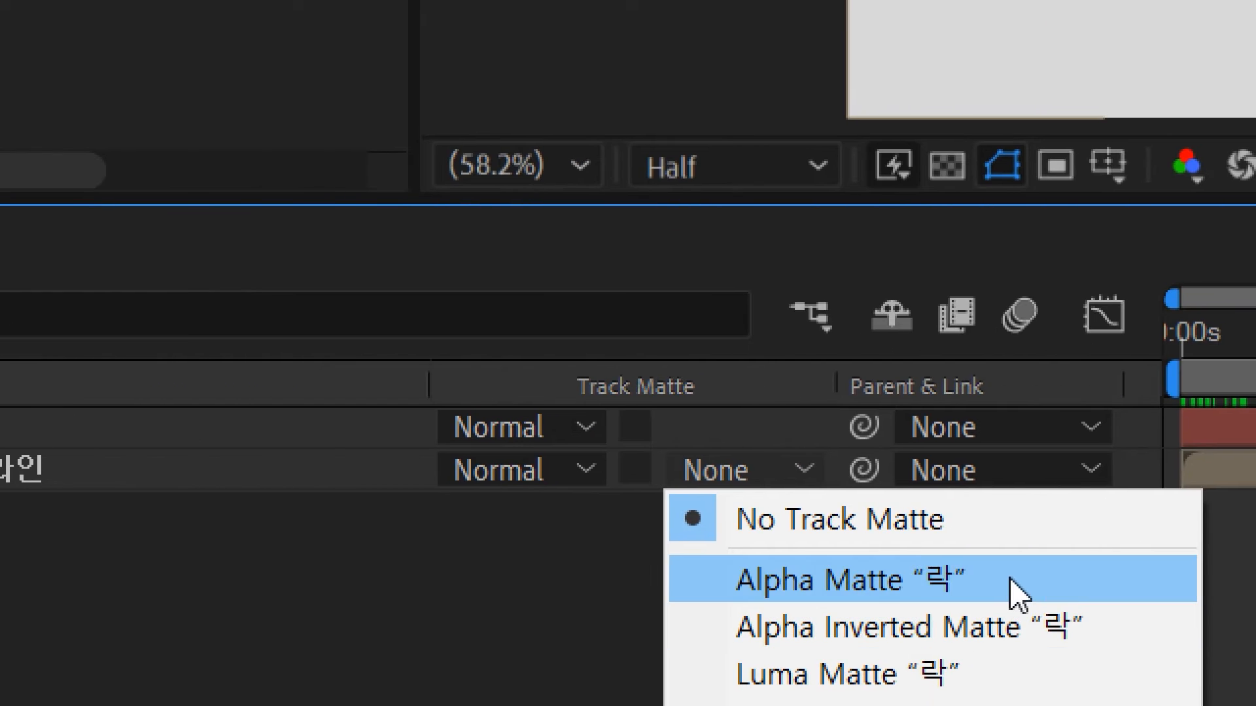
pyautogui.click(1108, 603)
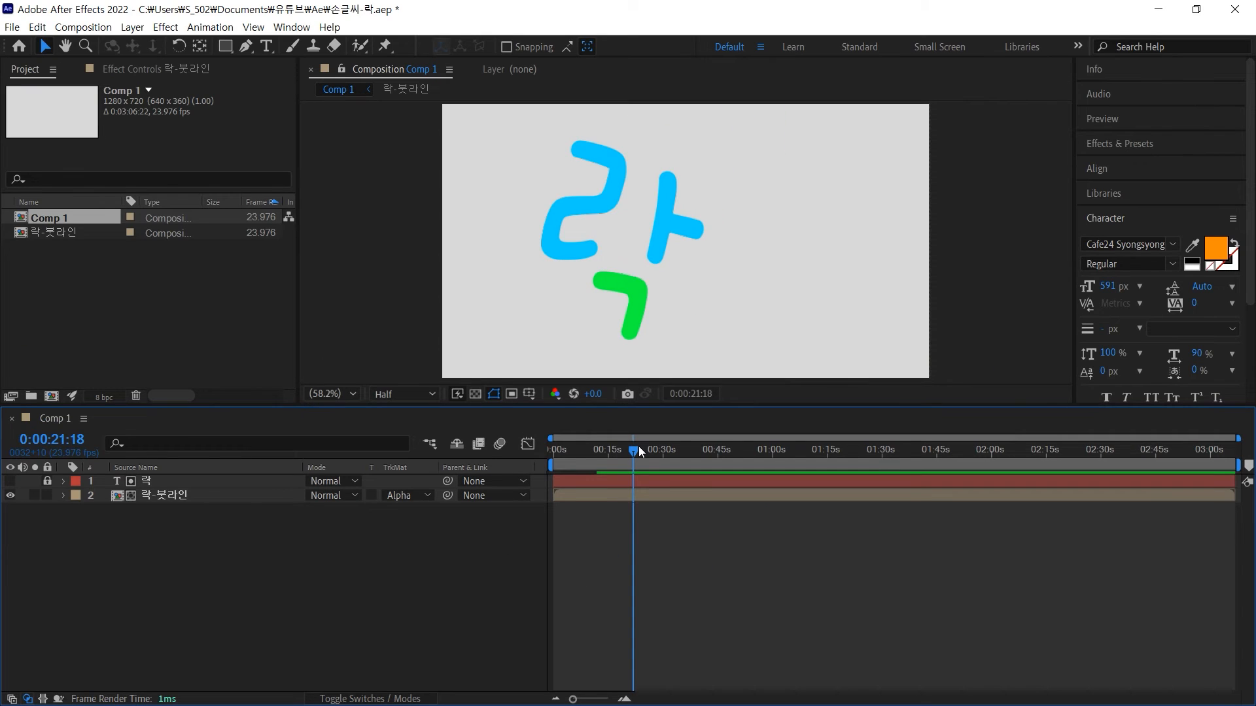
# Scrub back and forth through the first seconds of the timeline to check the masked writing animation
pyautogui.moveTo(634, 446)
pyautogui.mouseDown()
pyautogui.moveTo(539, 453)
pyautogui.moveTo(584, 453)
pyautogui.mouseUp()
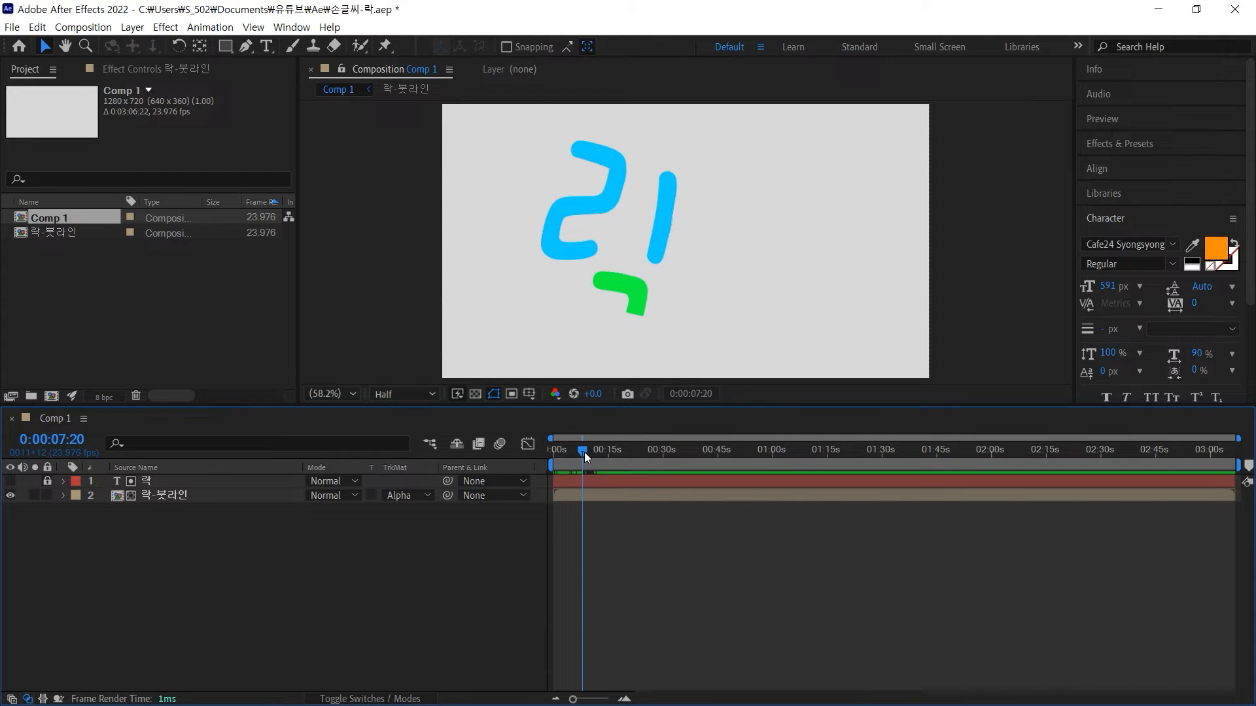
pyautogui.moveTo(583, 452); pyautogui.dragTo(571, 450)
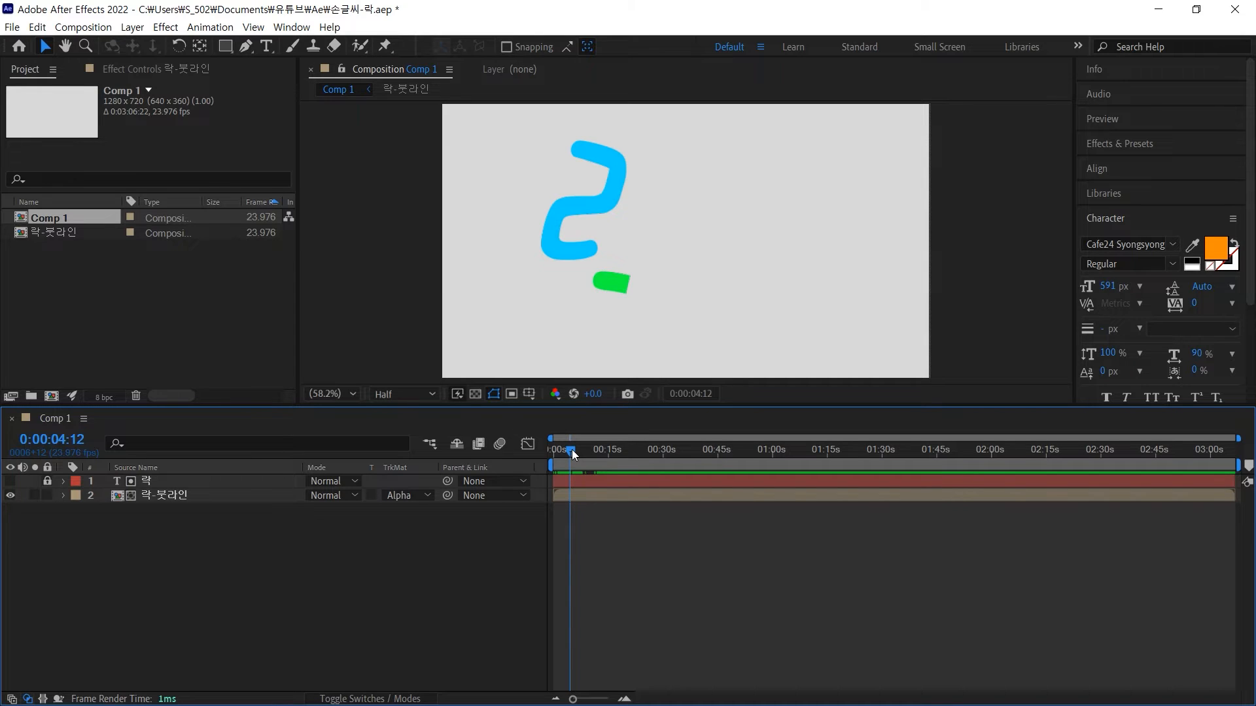
pyautogui.moveTo(571, 451)
pyautogui.mouseDown()
pyautogui.moveTo(541, 461)
pyautogui.moveTo(627, 461)
pyautogui.moveTo(503, 465)
pyautogui.moveTo(611, 469)
pyautogui.mouseUp()
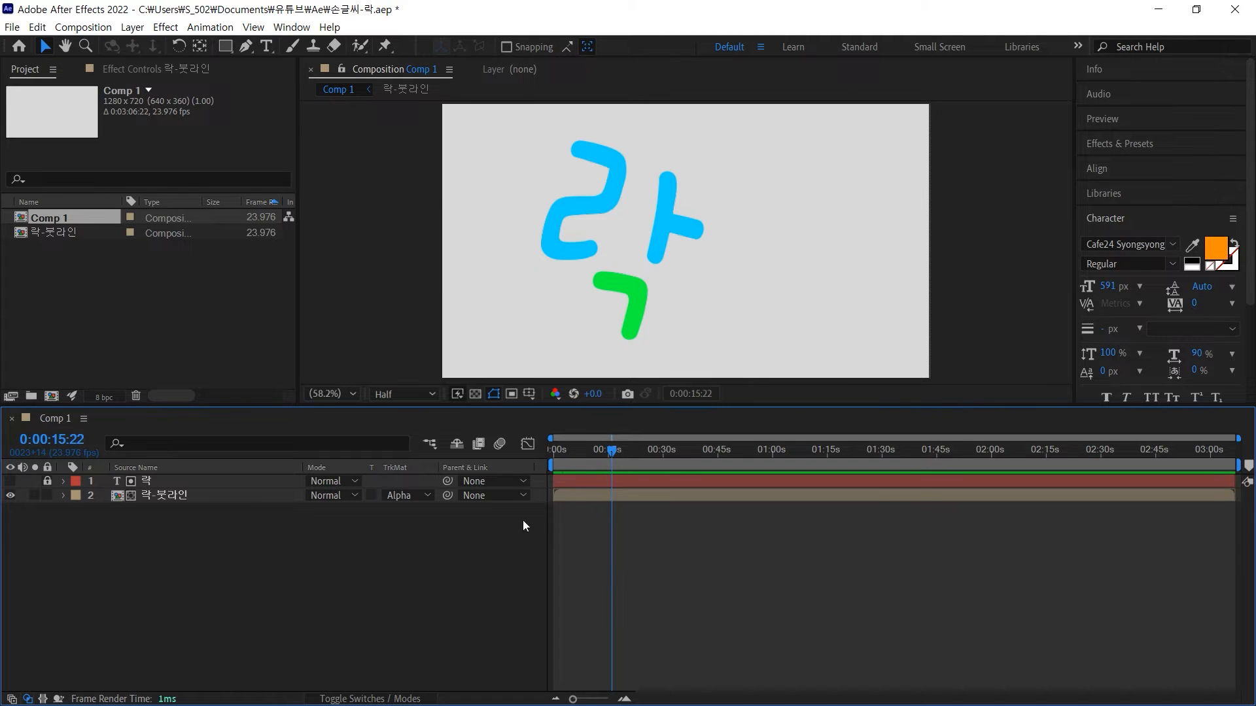
pyautogui.moveTo(605, 457); pyautogui.dragTo(557, 462)
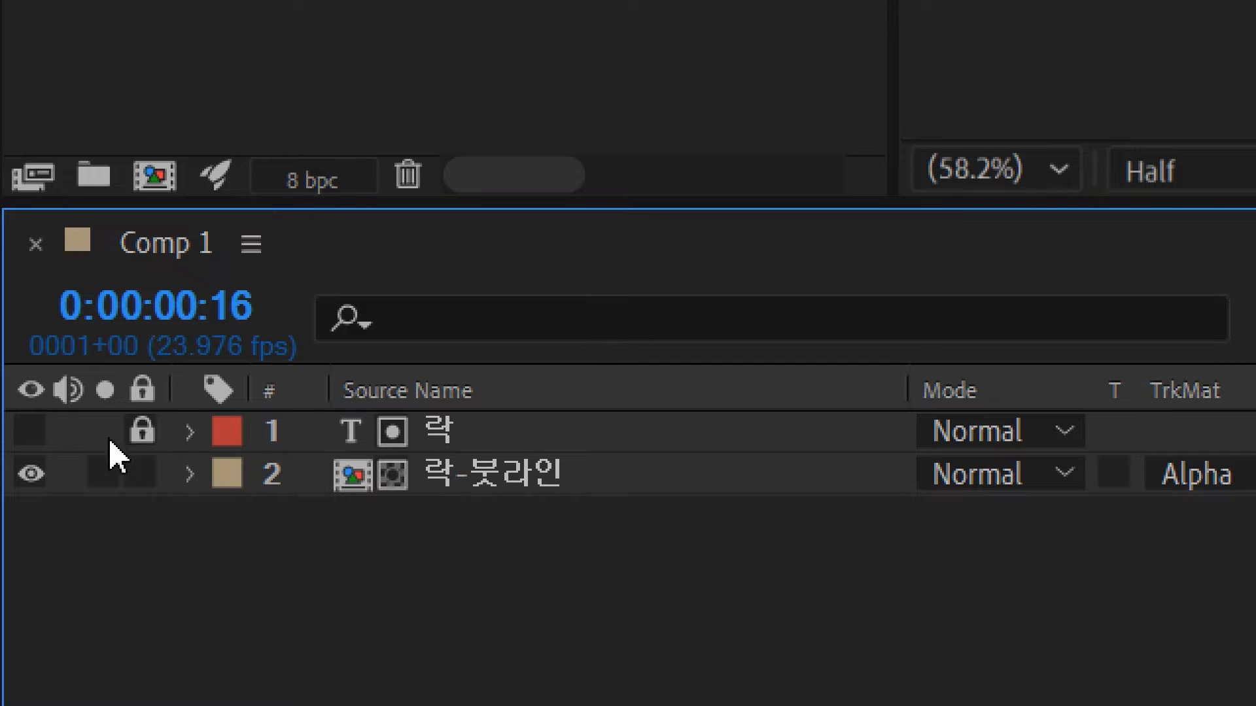
# Toggle the 락 text layer's visibility on and off, and choose Alpha Matte "락" again for the 락-붓라인 layer
pyautogui.click(31, 431)
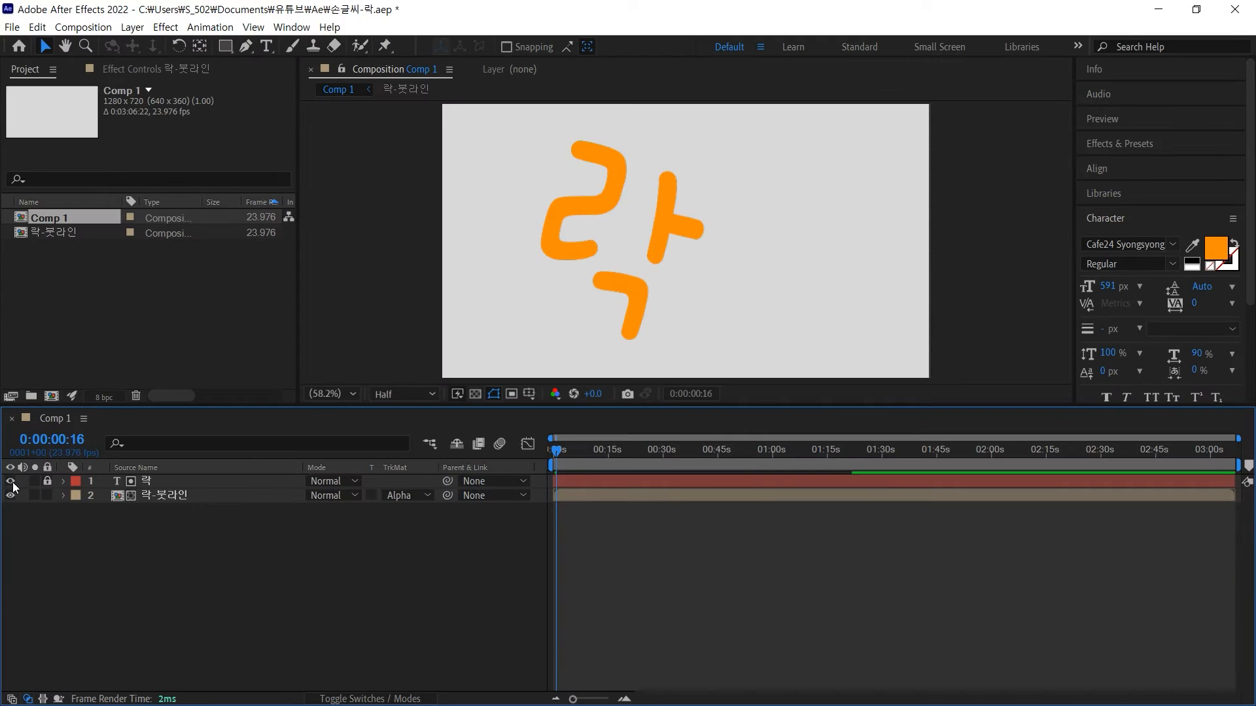
pyautogui.click(34, 433)
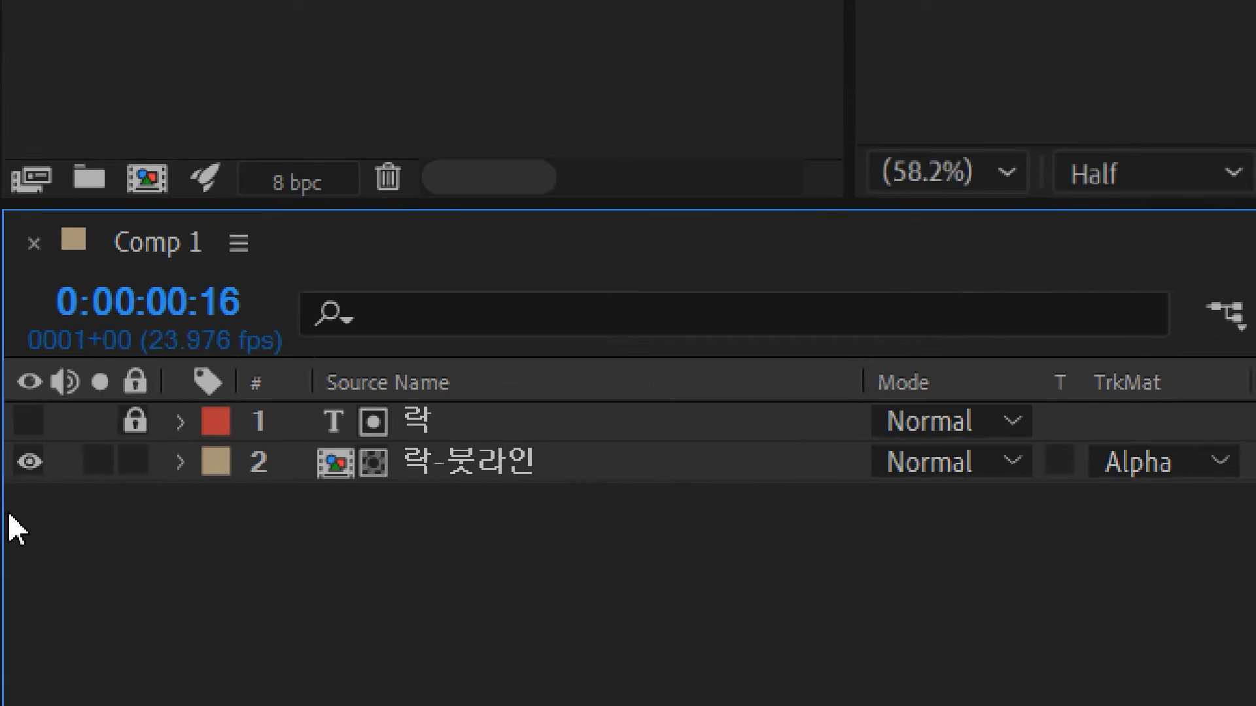
pyautogui.click(499, 465)
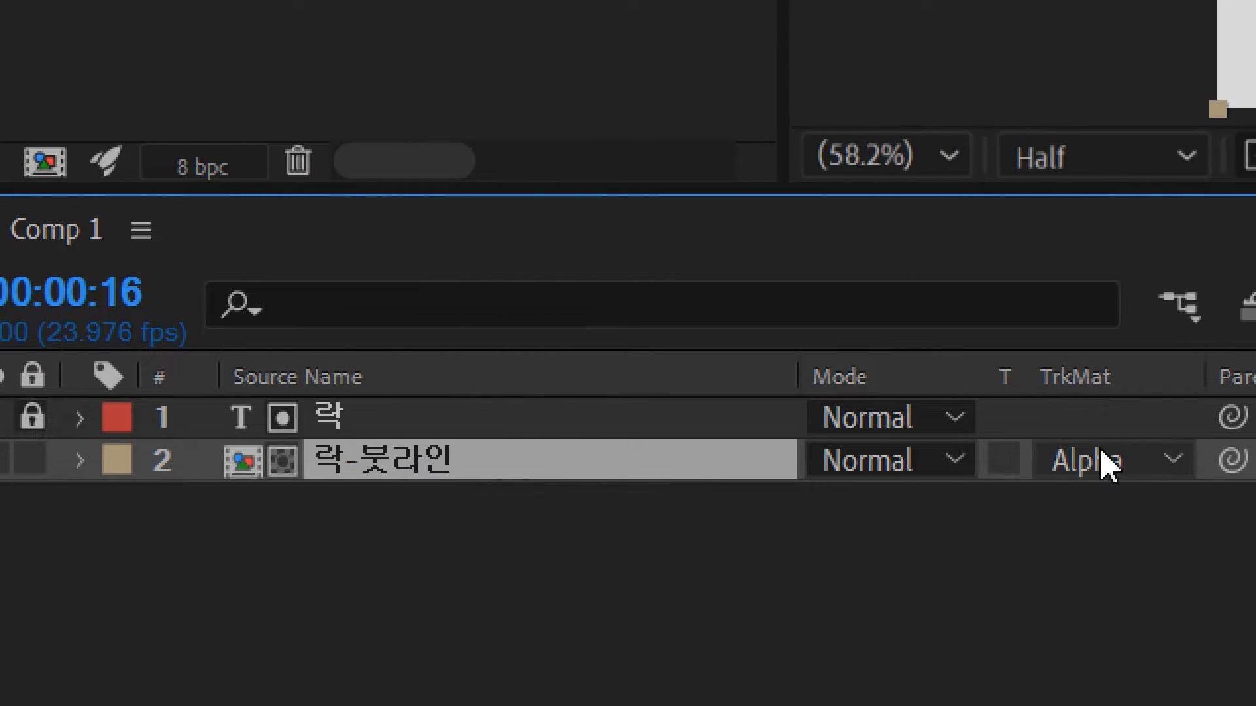
pyautogui.click(1108, 463)
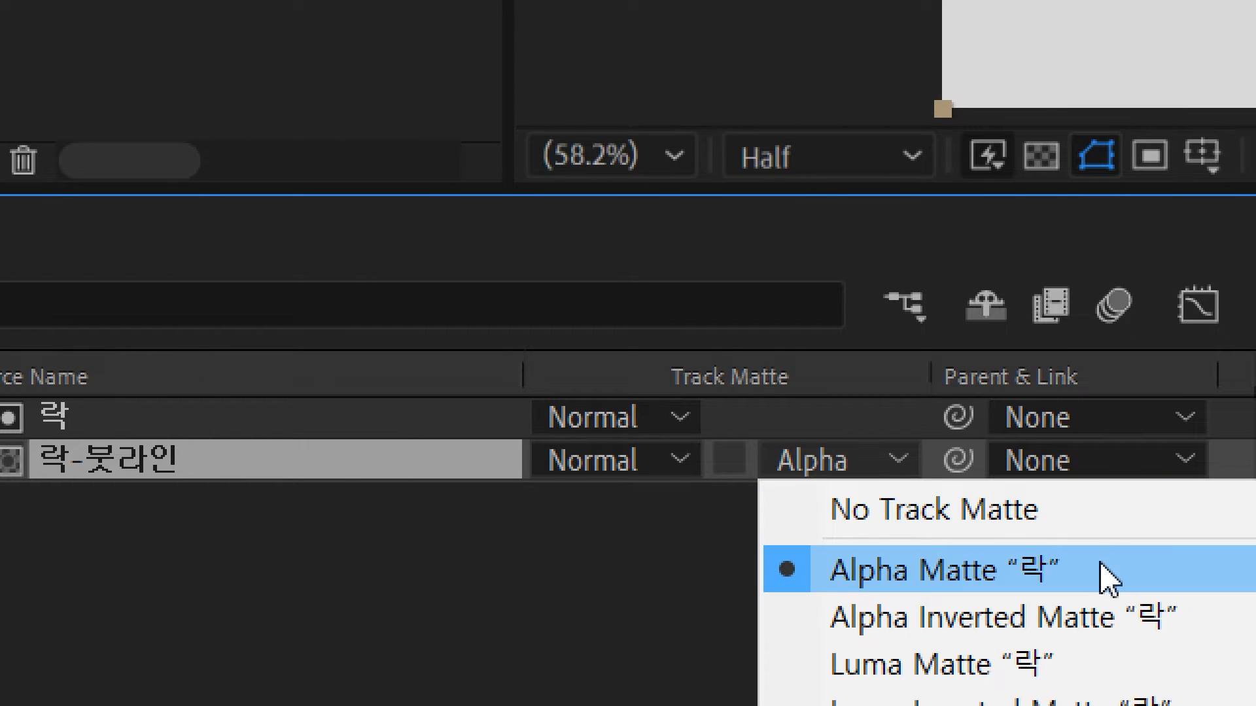
pyautogui.click(1109, 579)
pyautogui.click(204, 545)
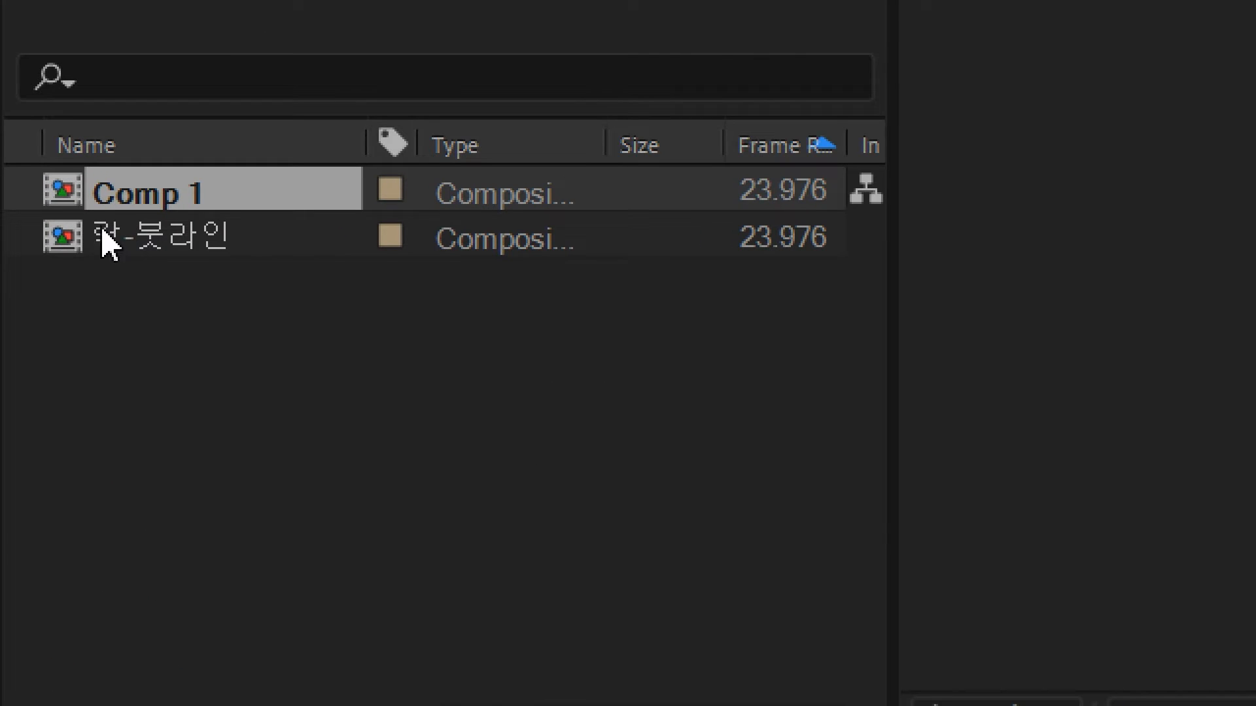
# Rename the Comp 1 composition in the project as 락=메인작업
pyautogui.click(143, 203)
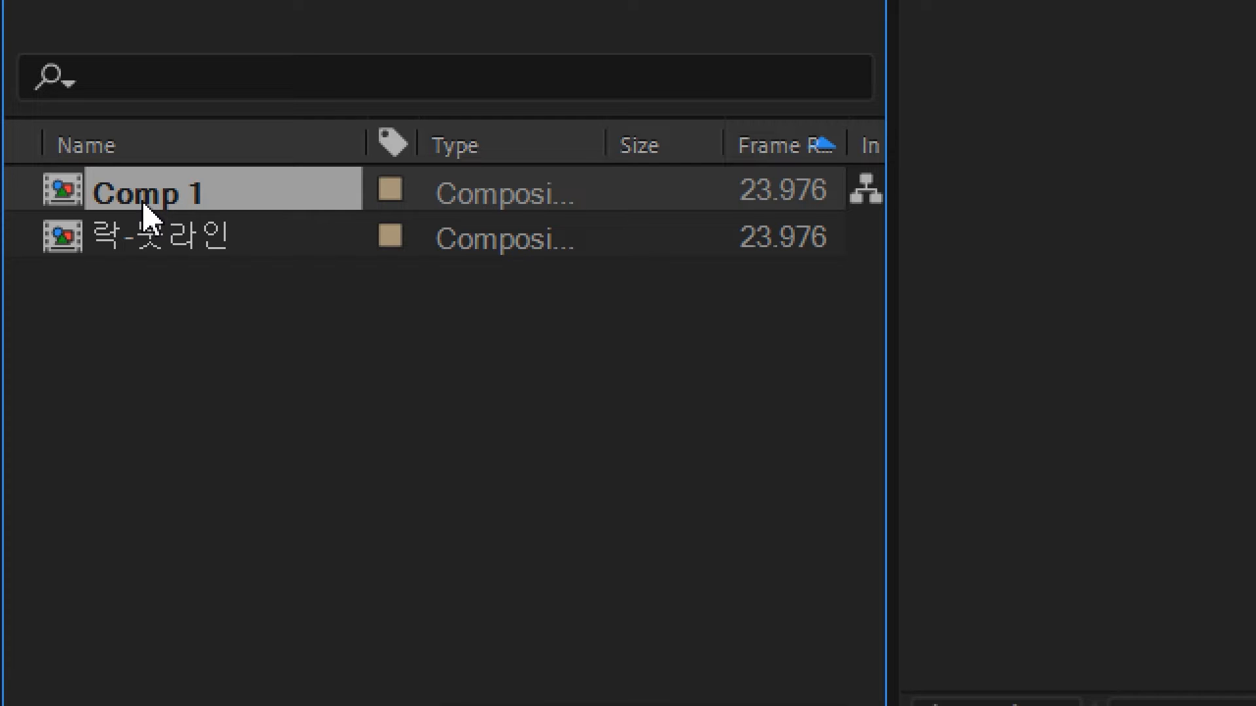
pyautogui.press('Return')
pyautogui.write('락')
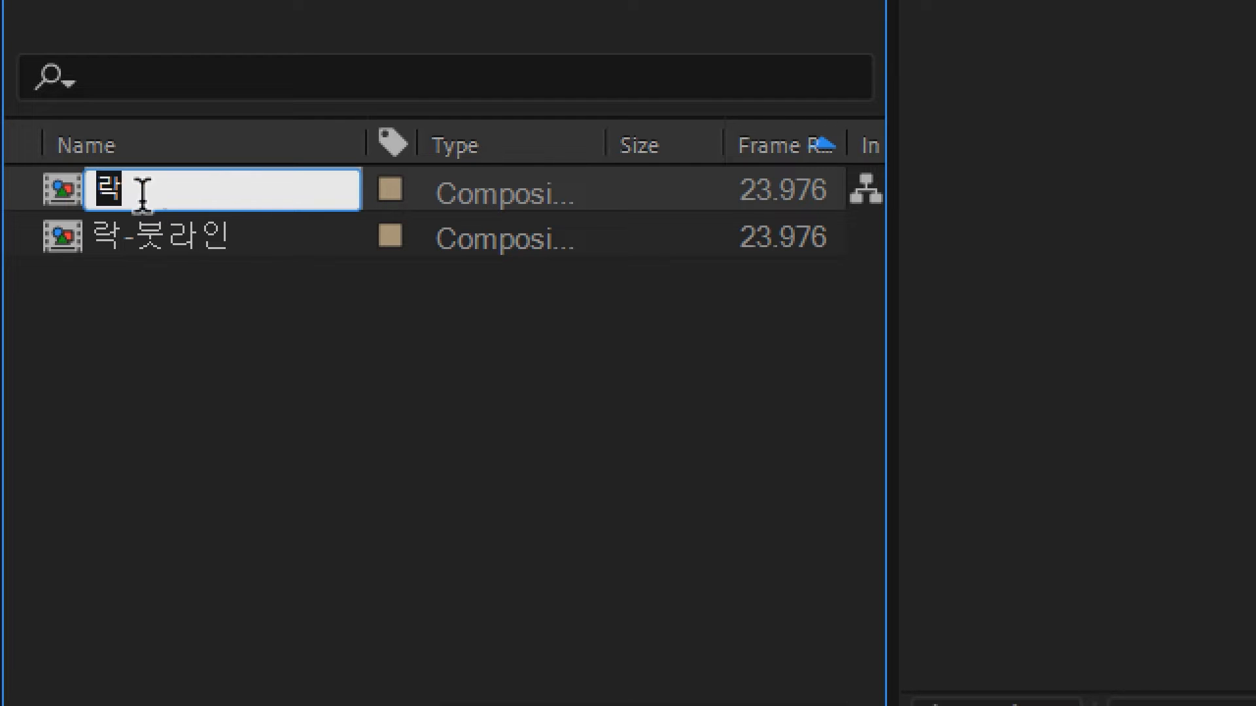
pyautogui.write('=메인자')
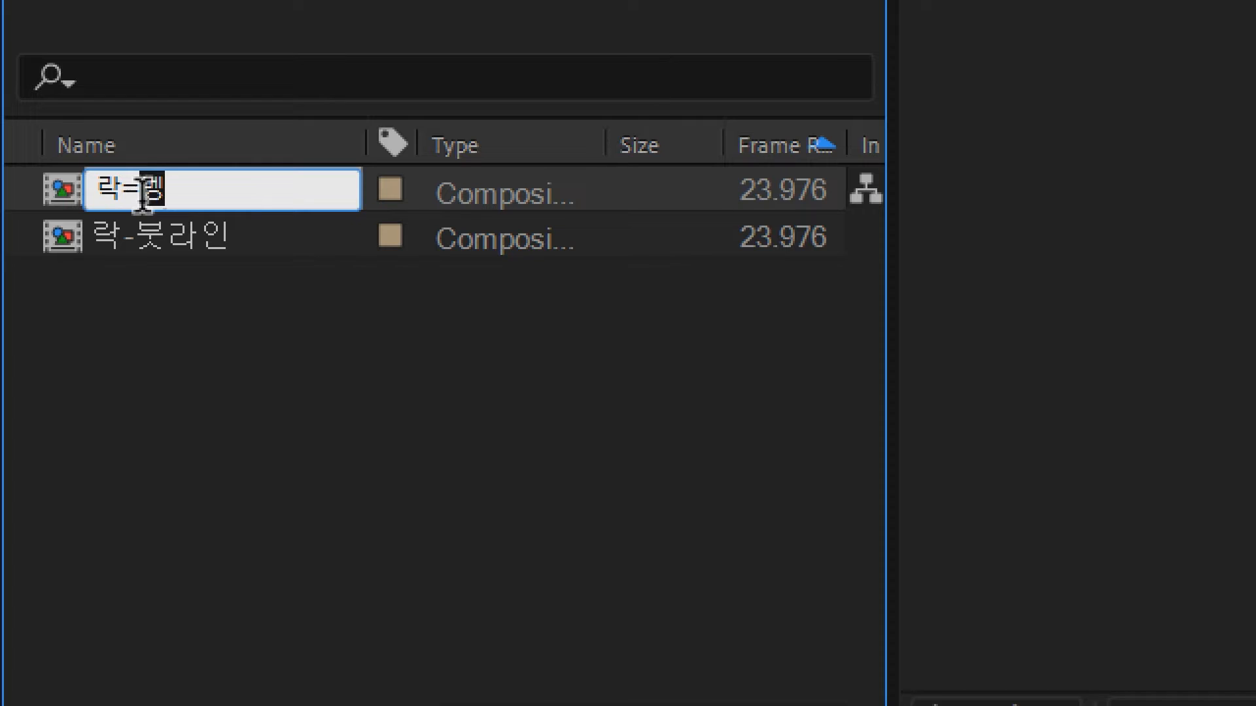
pyautogui.write('업')
pyautogui.press('Return')
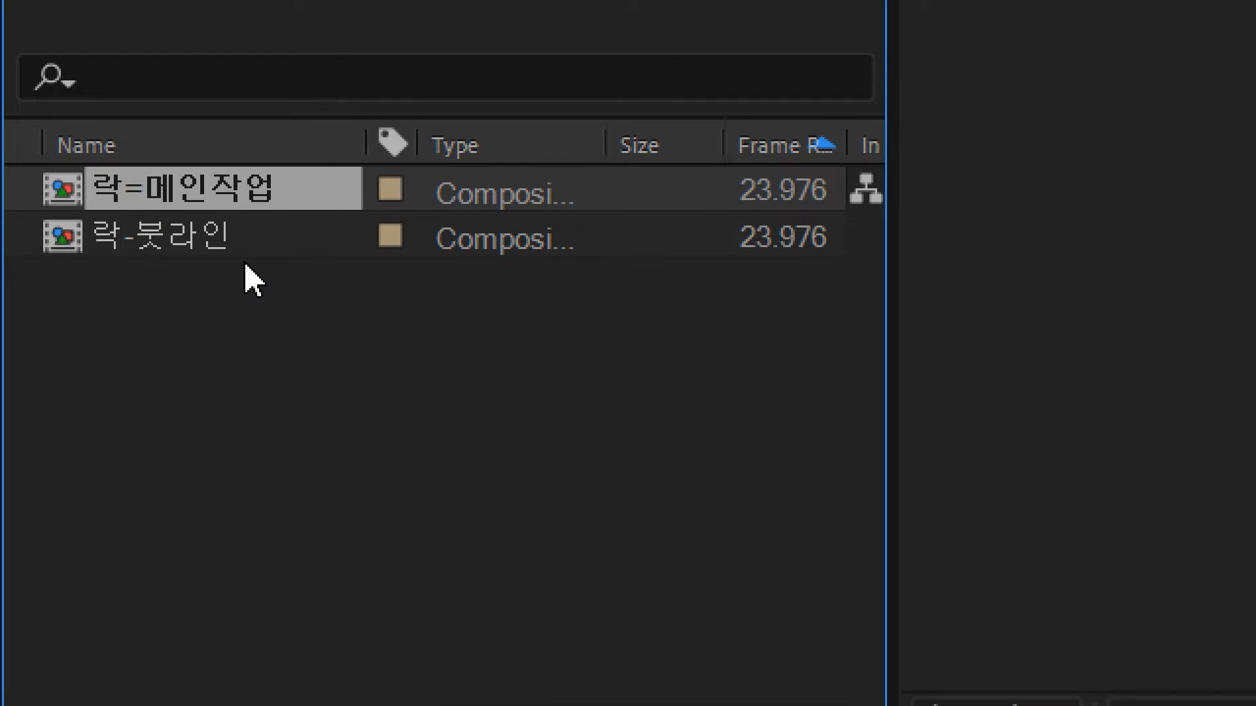
# Correct the main composition's name to 락-메인작업, using a hyphen in place of the equals sign
pyautogui.click(207, 252)
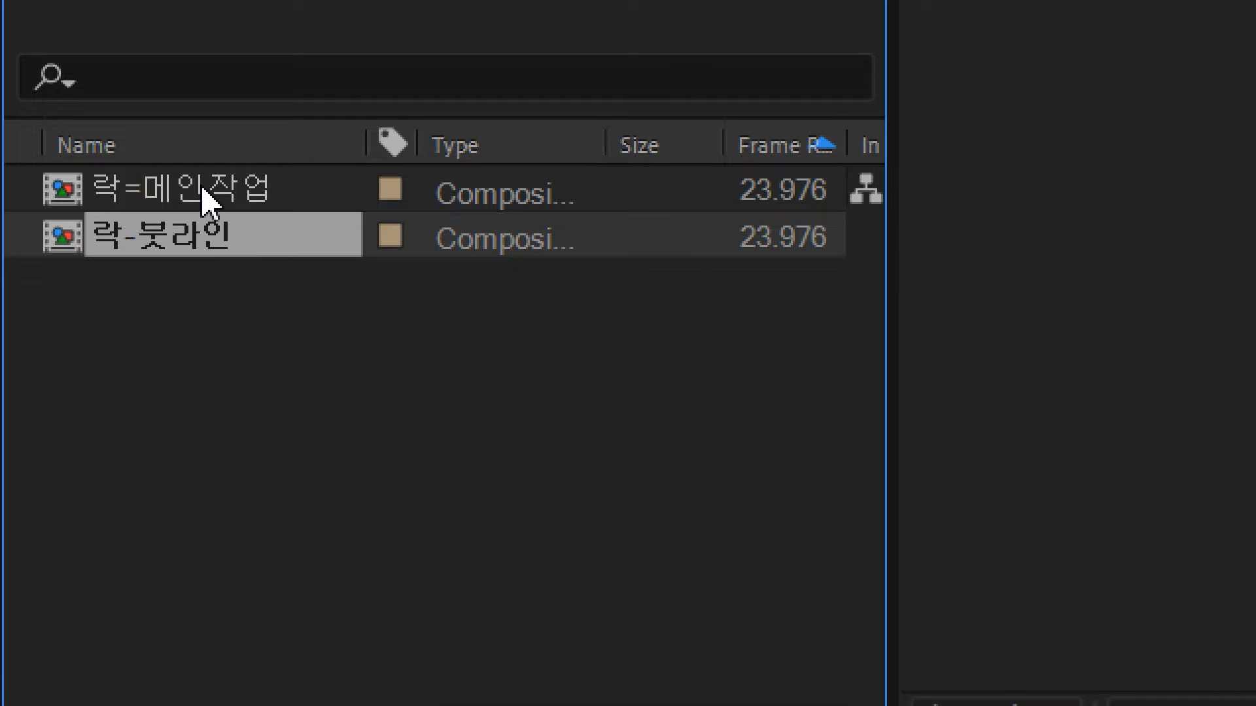
pyautogui.click(176, 200)
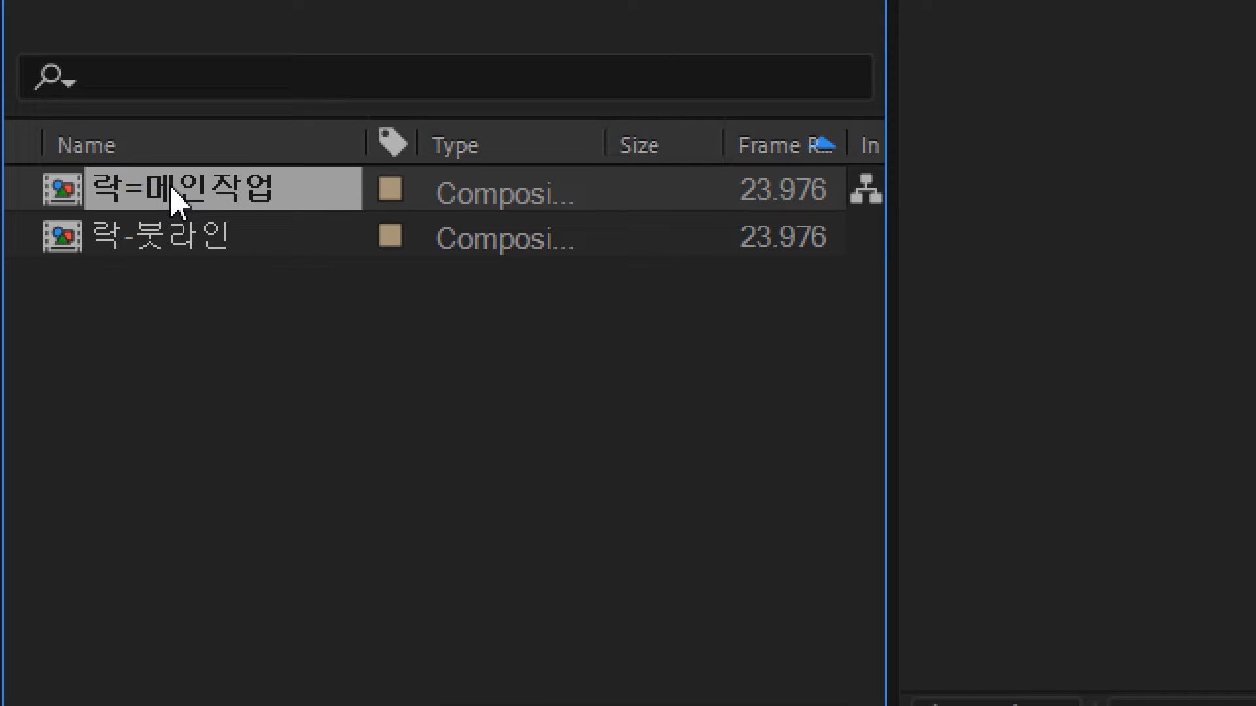
pyautogui.press('Return')
pyautogui.press('Home')
pyautogui.hotkey('shift', 'Right')
pyautogui.write('-')
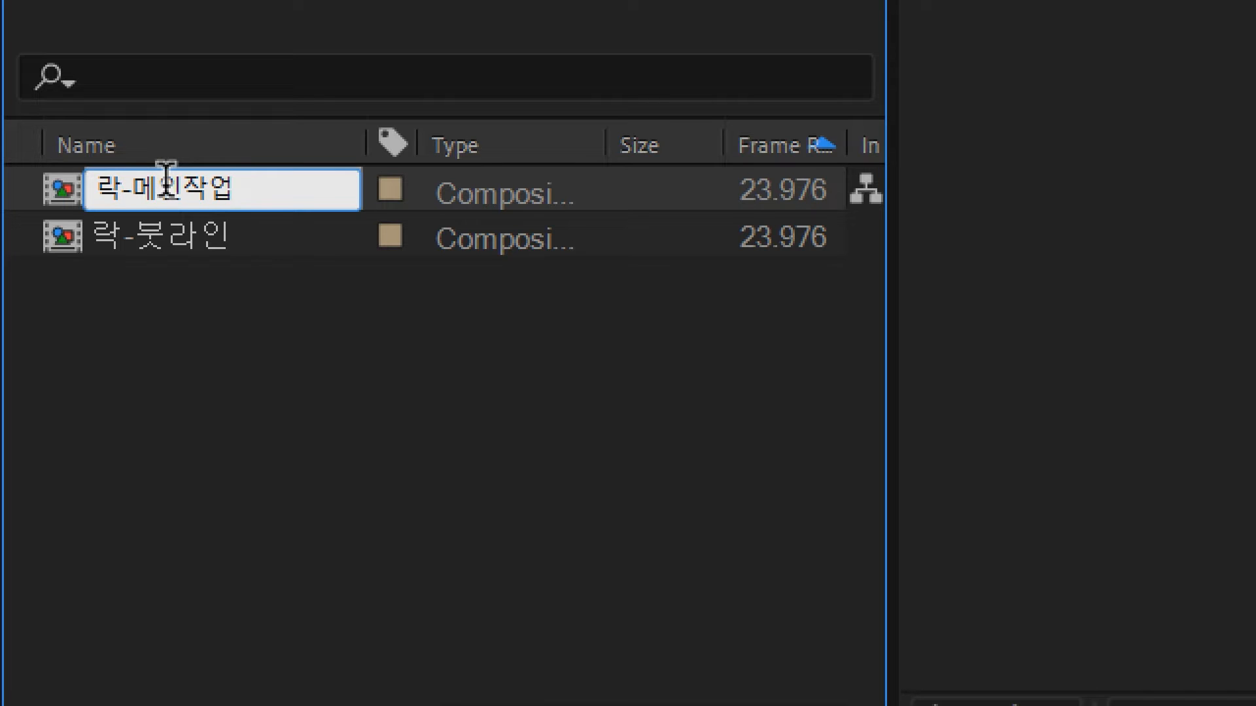
pyautogui.click(261, 309)
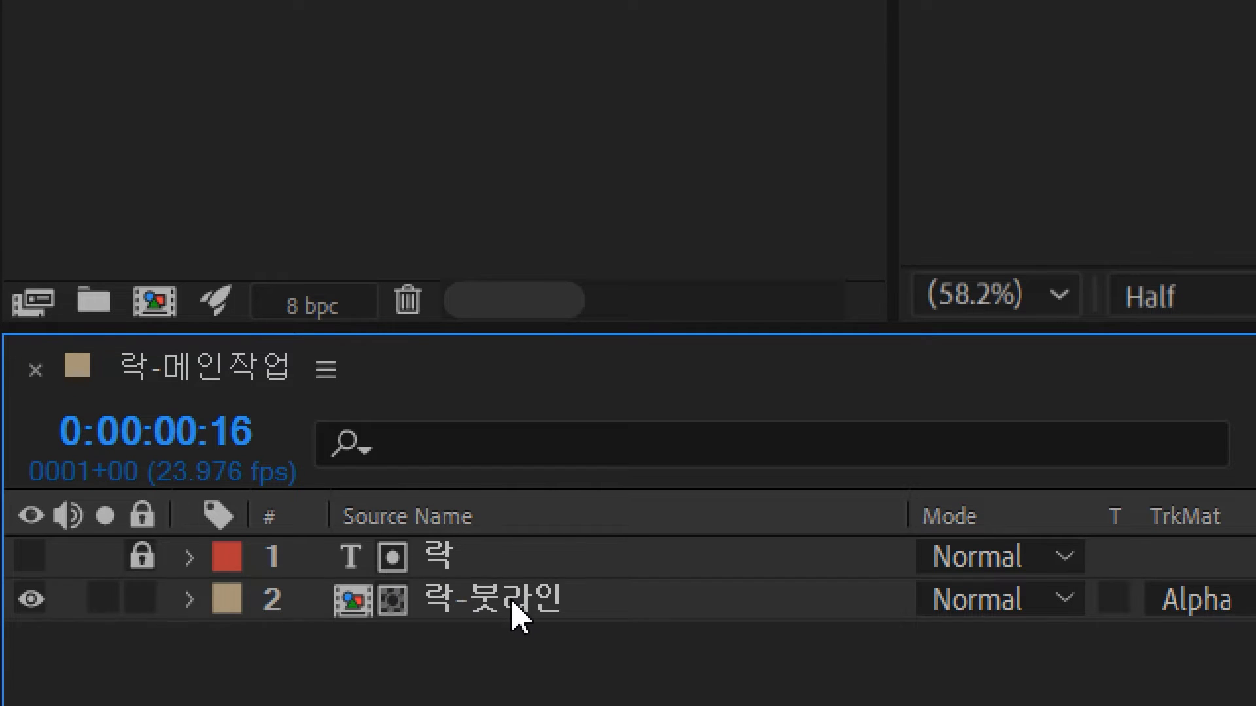
# Open the 락-붓라인 pre-composition and reveal the End keyframes of both Shape Layer 1 and Shape Layer 2
pyautogui.click(523, 622)
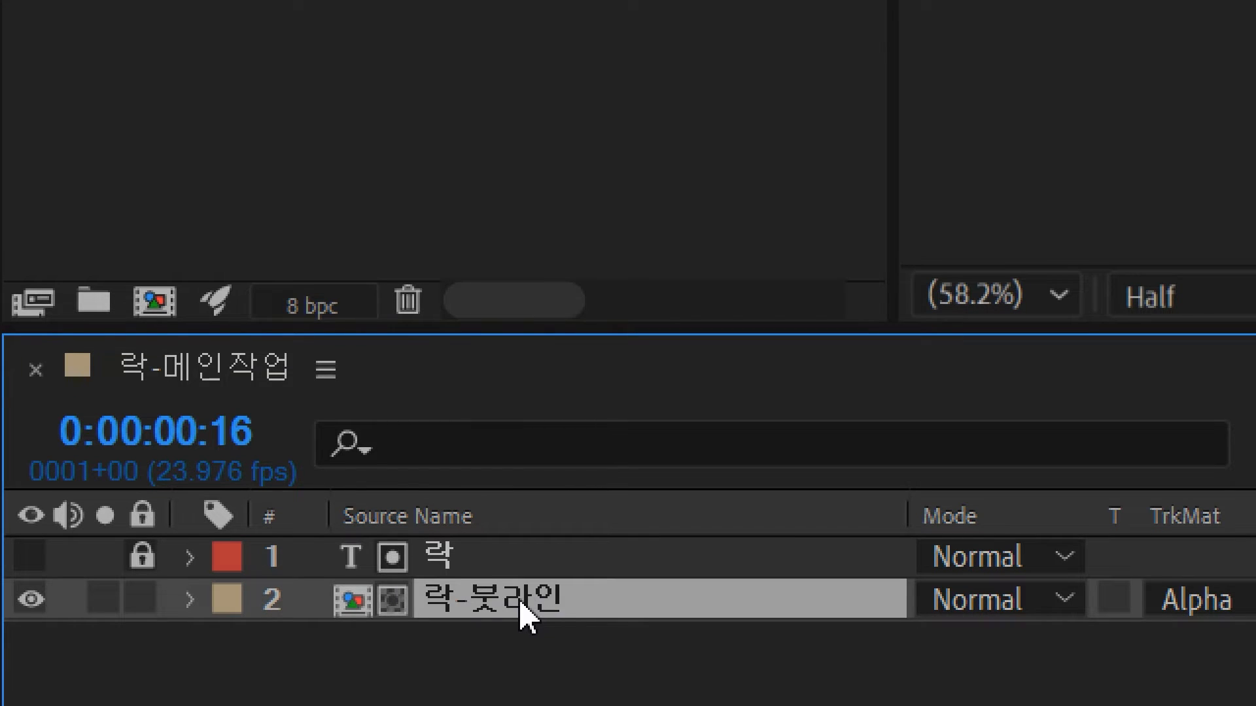
pyautogui.doubleClick(521, 603)
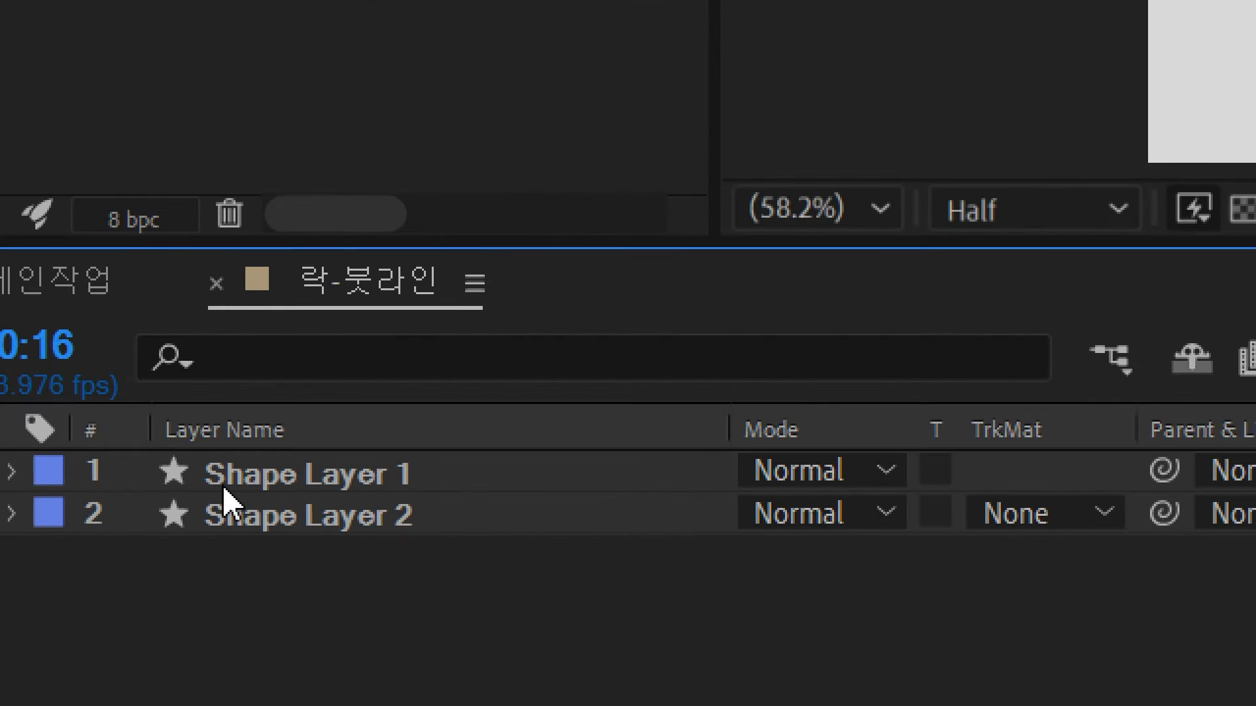
pyautogui.click(143, 484)
pyautogui.keyDown('shift'); pyautogui.click(266, 516); pyautogui.keyUp('shift')
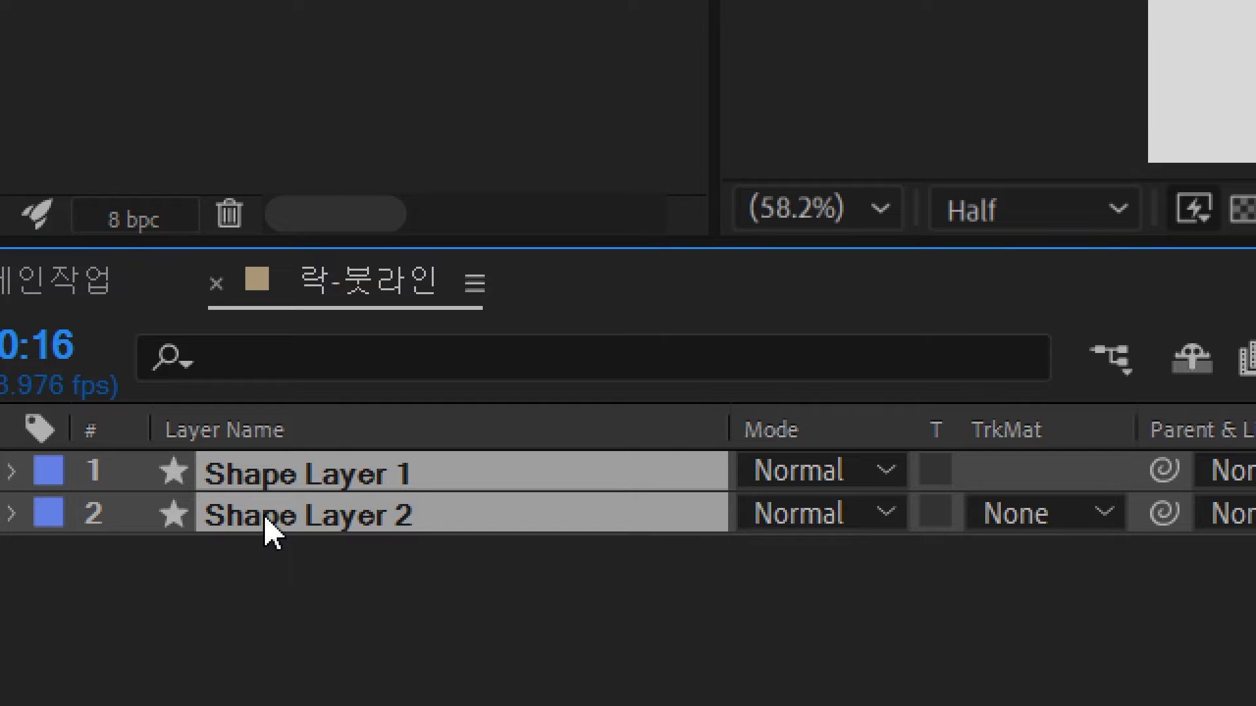
pyautogui.press('u')
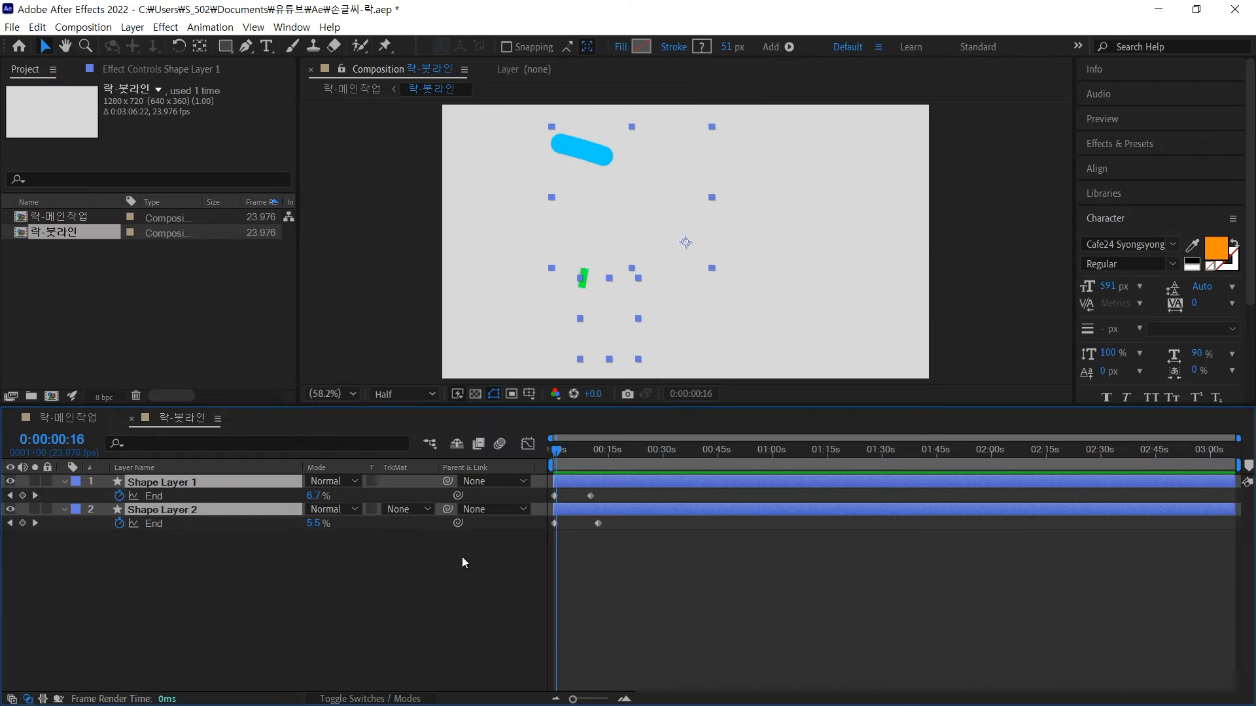
pyautogui.click(637, 573)
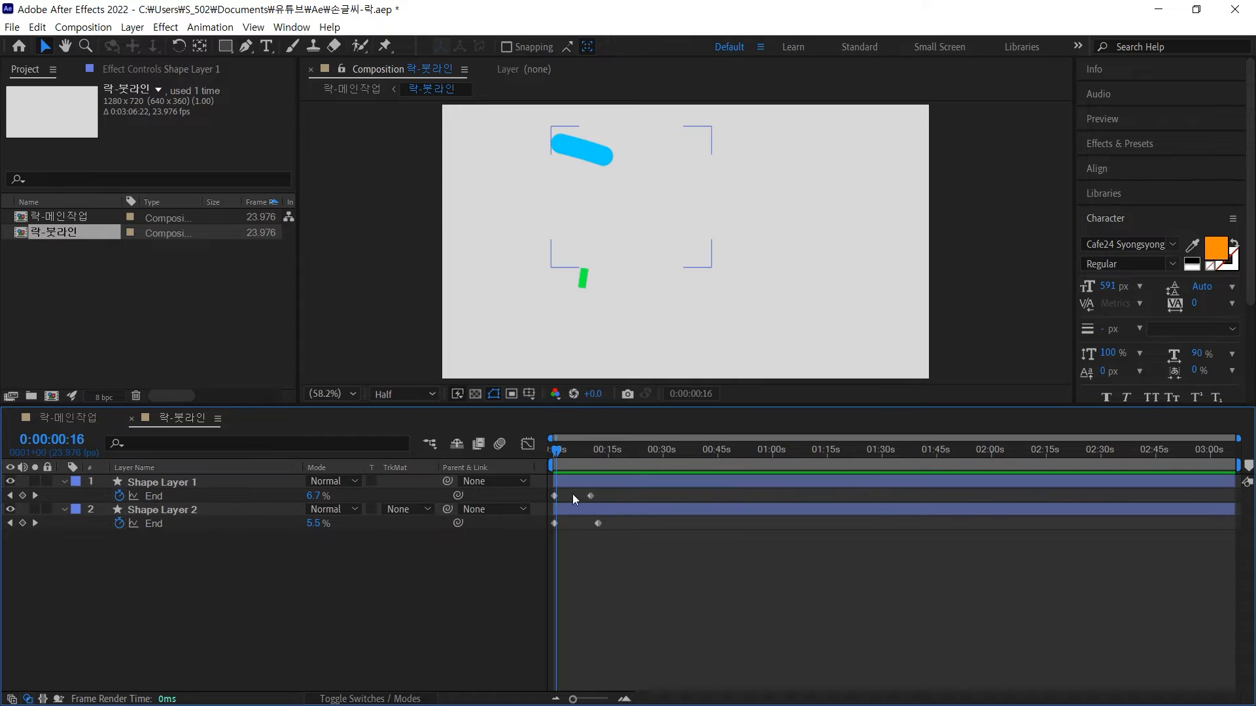
pyautogui.click(11, 481)
pyautogui.click(11, 481)
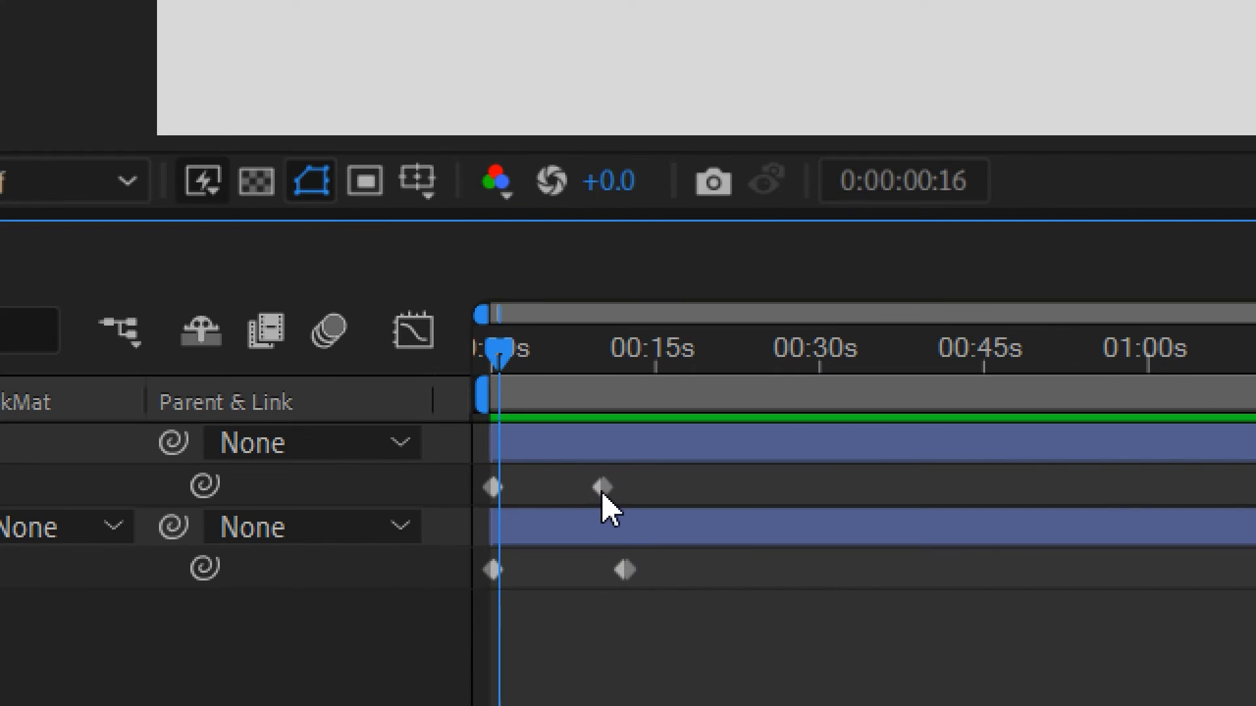
# Retime the End keyframes so Shape Layer 1 finishes at about 13 s and a shortened Shape Layer 2 animation starts after it
pyautogui.moveTo(590, 495); pyautogui.dragTo(600, 496)
pyautogui.moveTo(491, 580); pyautogui.dragTo(566, 583)
pyautogui.moveTo(667, 604); pyautogui.dragTo(554, 580)
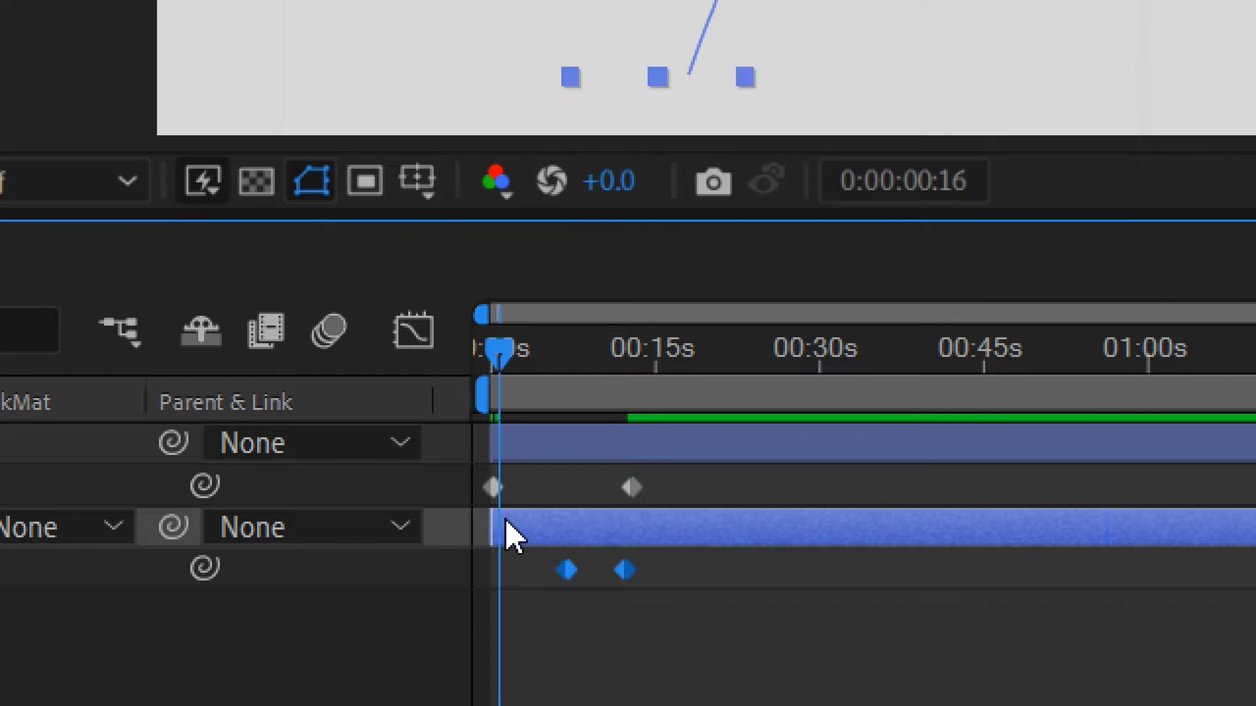
pyautogui.moveTo(497, 523); pyautogui.dragTo(692, 532)
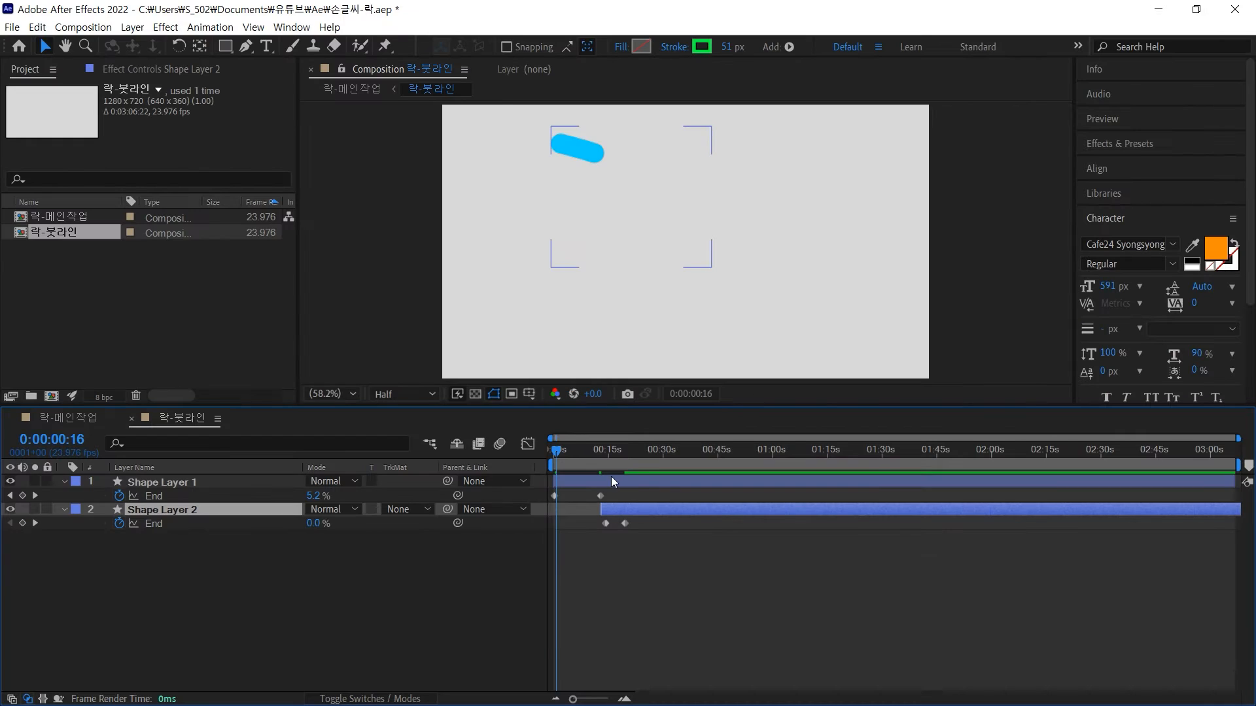
# Scrub through the 락-붓라인 and 락-메인작업 compositions to compare the stroke timing
pyautogui.moveTo(554, 455); pyautogui.dragTo(633, 455)
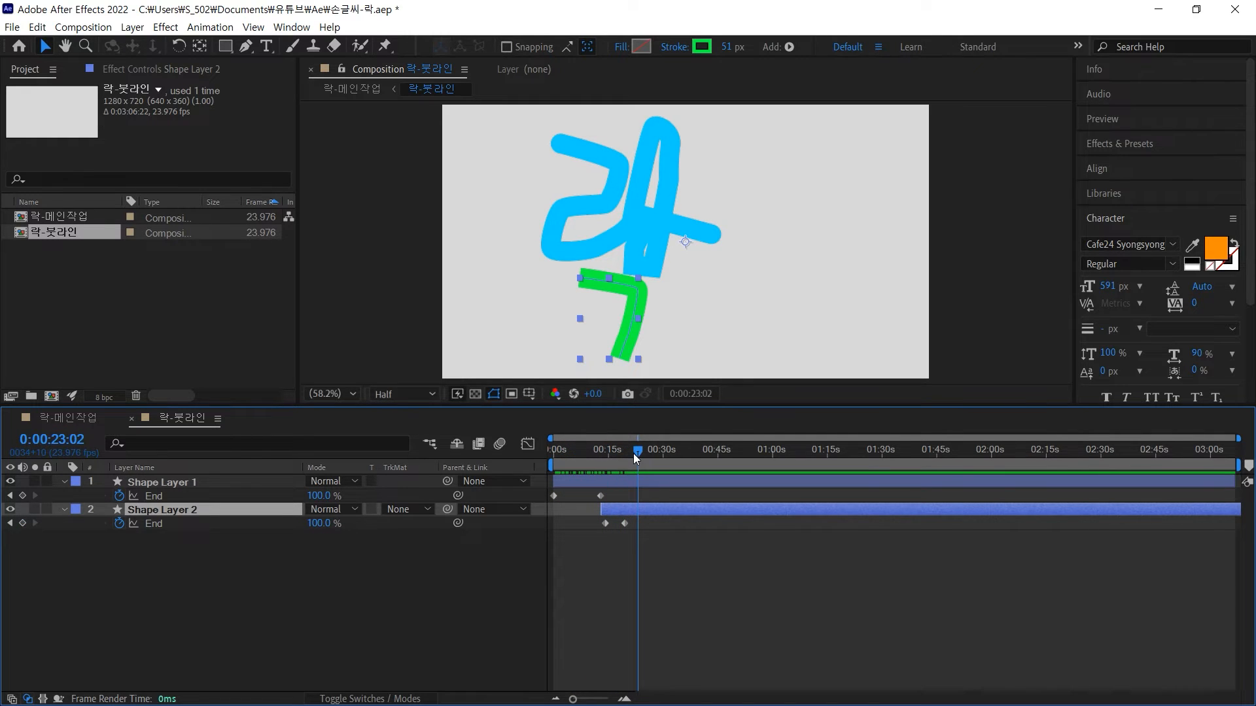
pyautogui.click(89, 416)
pyautogui.moveTo(638, 448)
pyautogui.mouseDown()
pyautogui.moveTo(555, 453)
pyautogui.moveTo(638, 470)
pyautogui.moveTo(561, 472)
pyautogui.mouseUp()
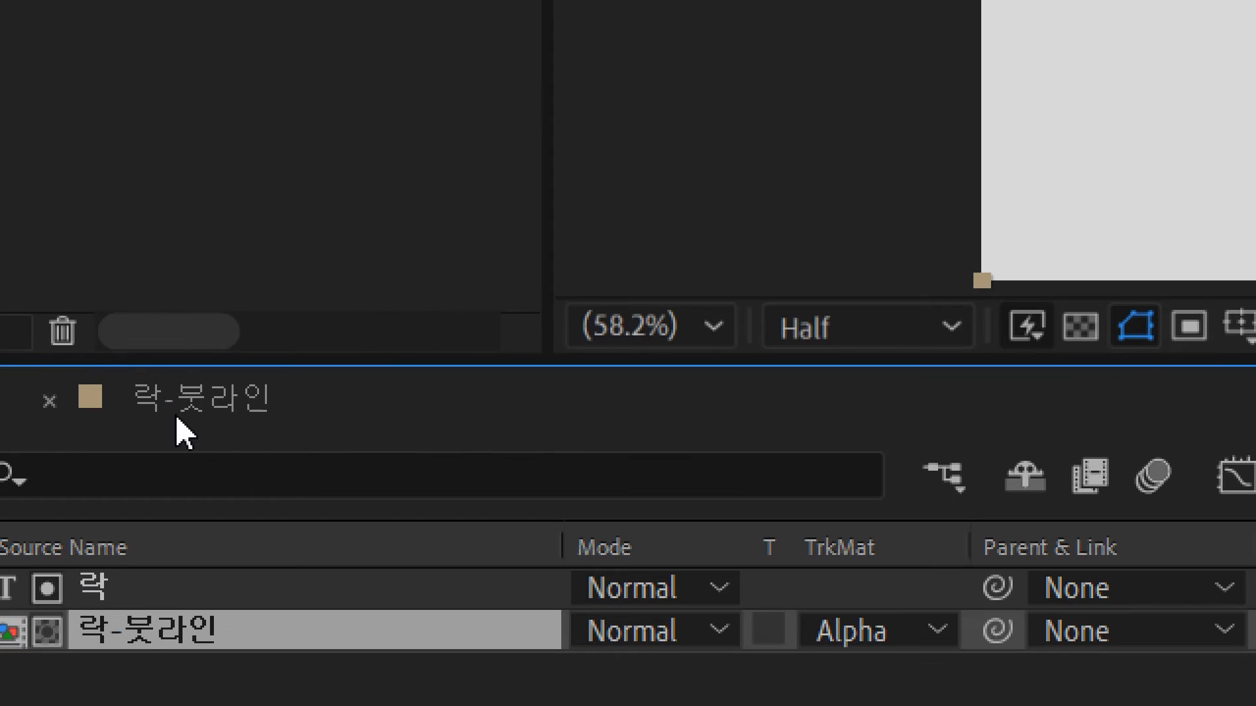
pyautogui.click(174, 420)
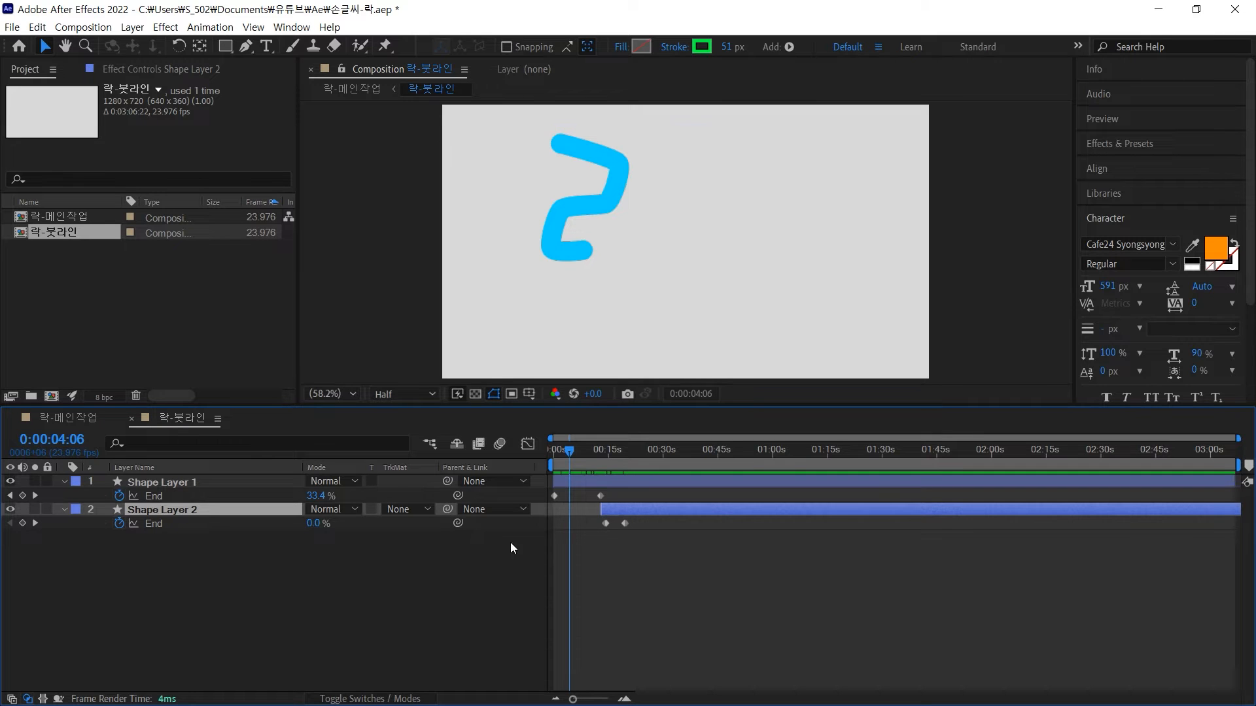
# Shift Shape Layer 2 in 락-붓라인 later in time so it starts at about 18 s
pyautogui.click(641, 563)
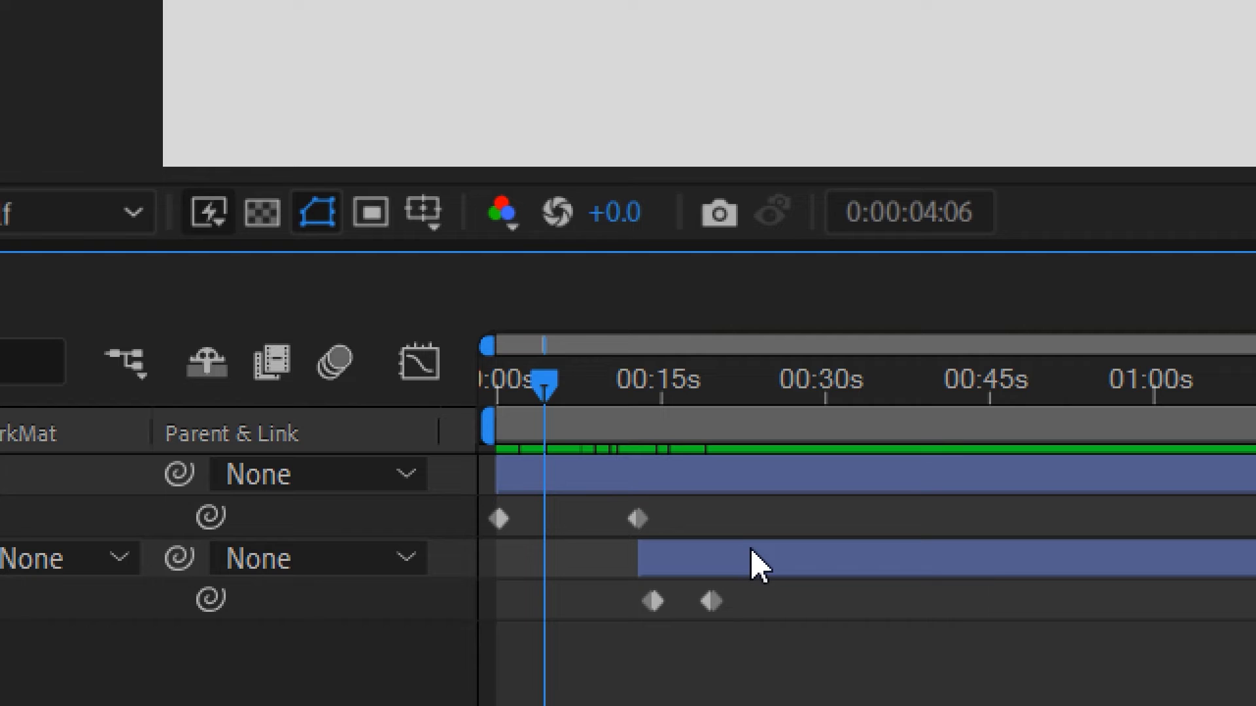
pyautogui.click(748, 567)
pyautogui.moveTo(747, 567); pyautogui.dragTo(804, 567)
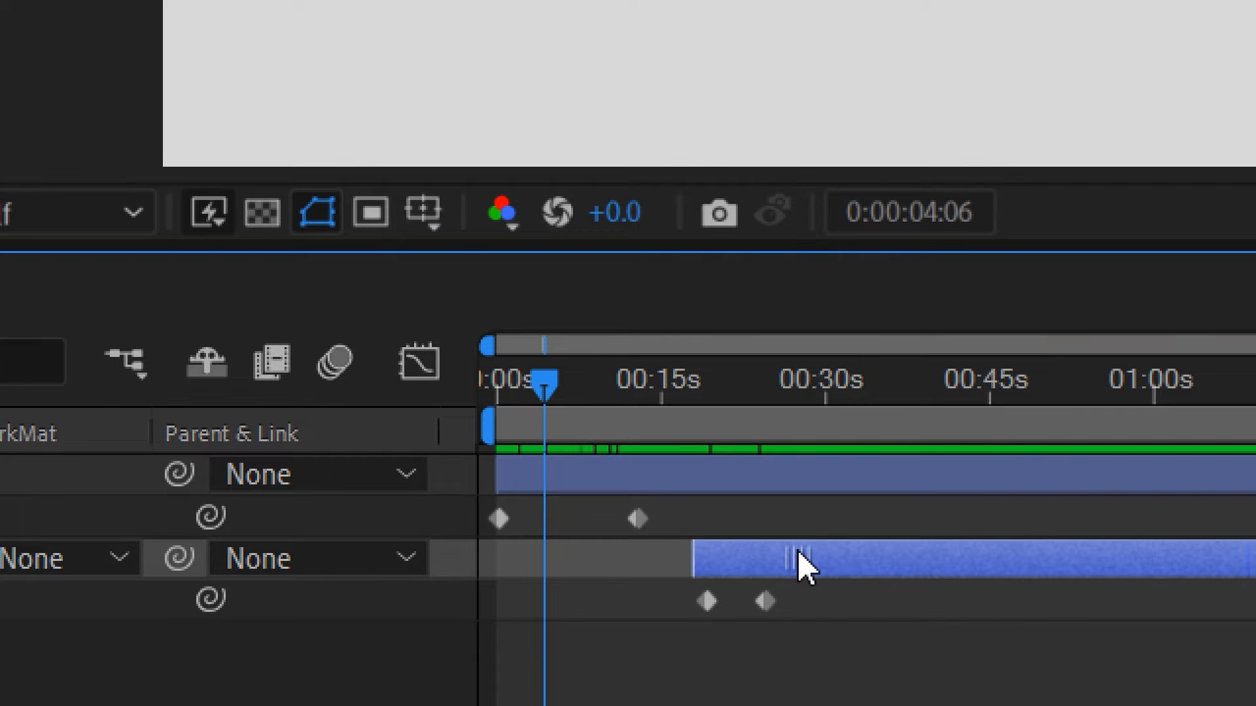
pyautogui.moveTo(800, 555); pyautogui.dragTo(803, 556)
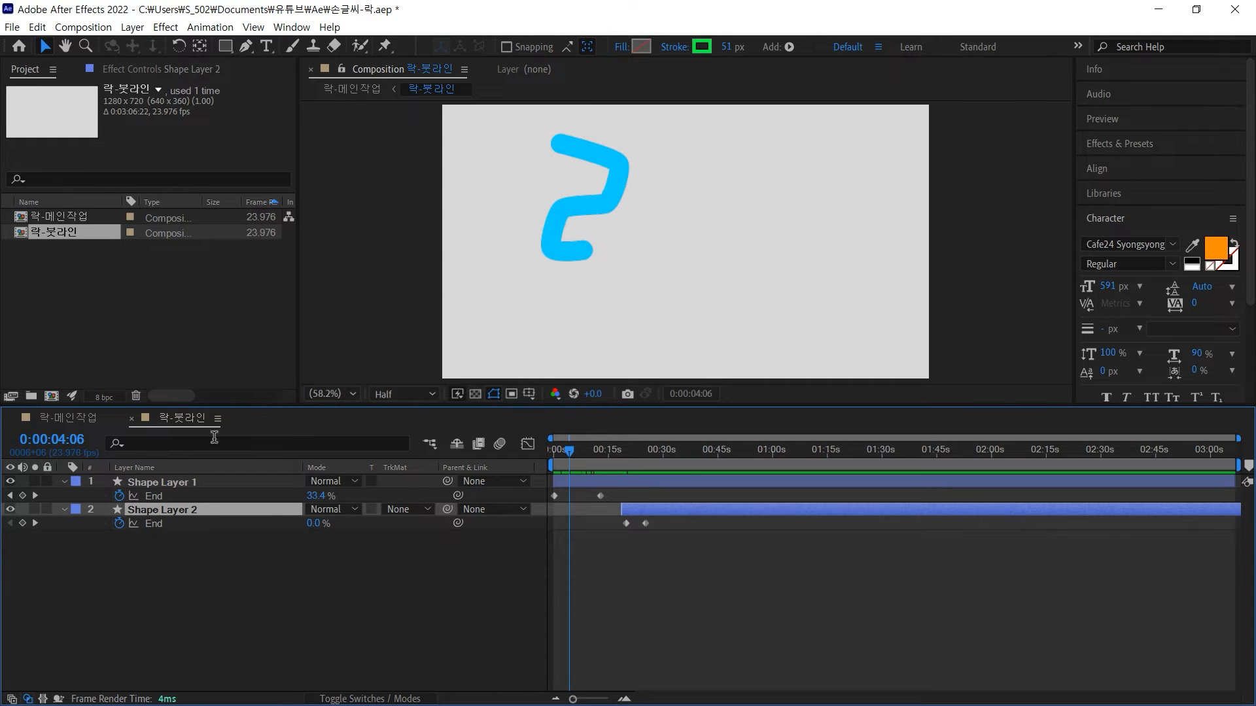
# Play the 락-메인작업 composition from the beginning to check the writing order and timing
pyautogui.click(62, 422)
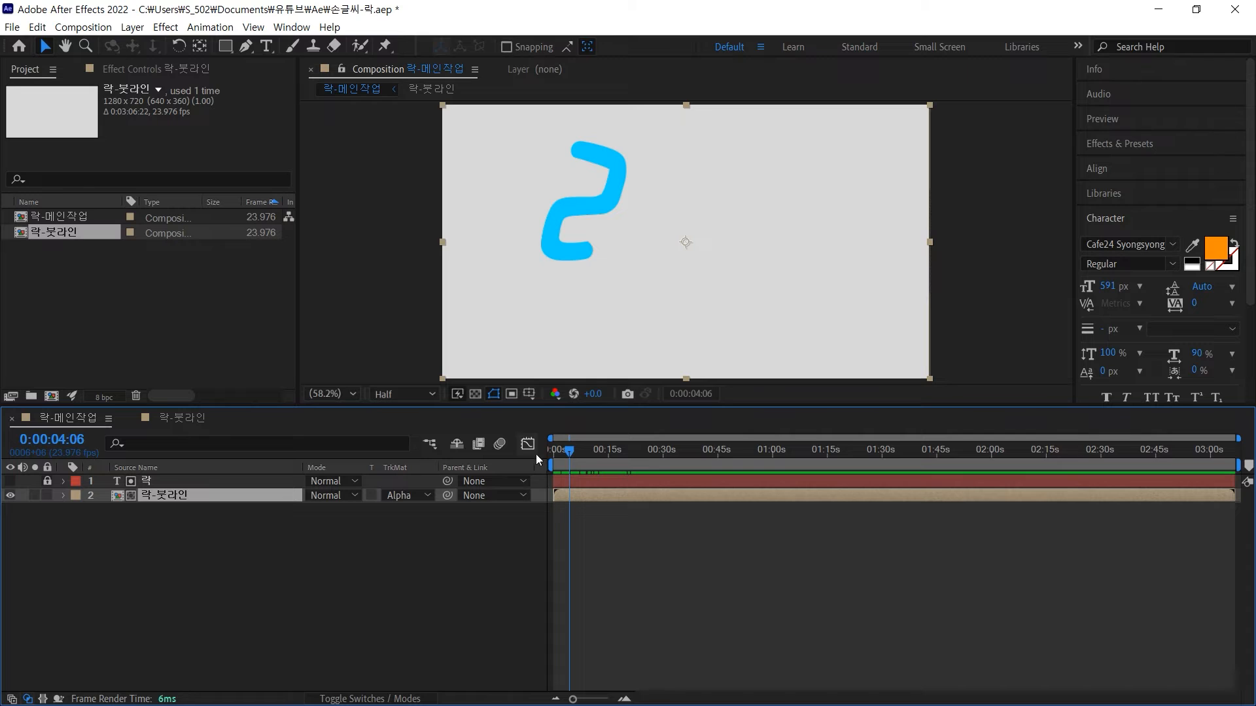
pyautogui.moveTo(565, 446); pyautogui.dragTo(529, 442)
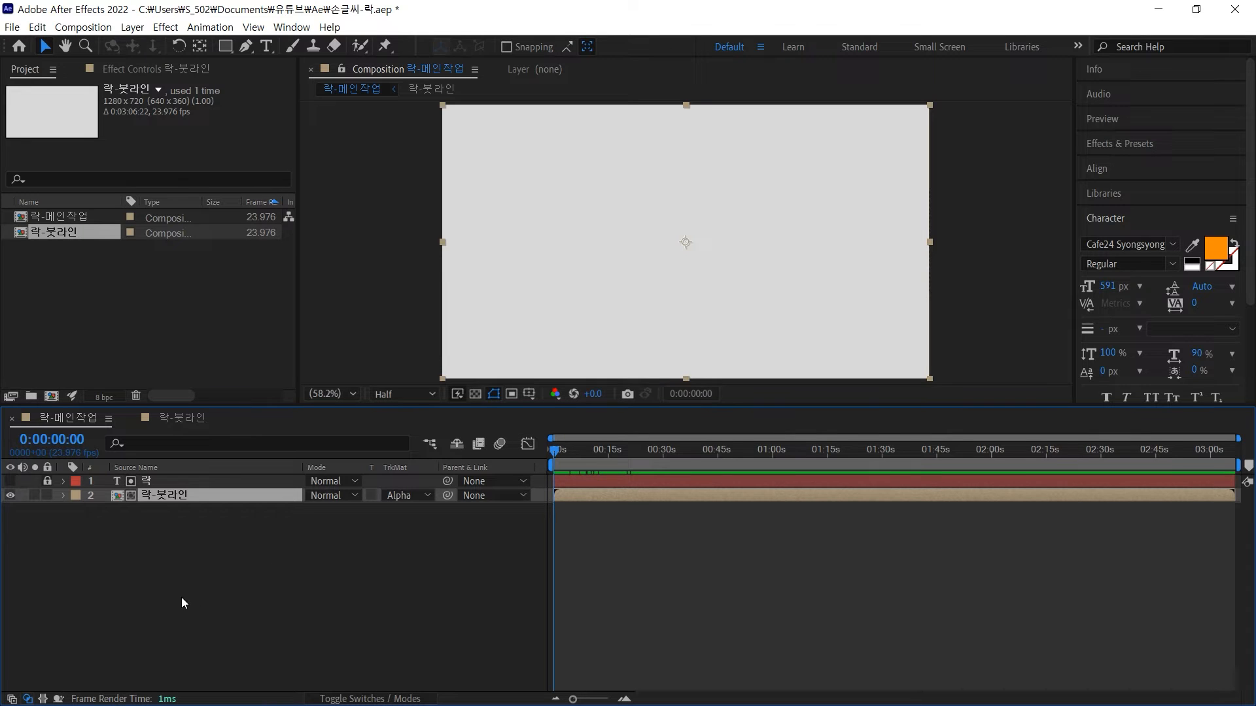
pyautogui.press('space')
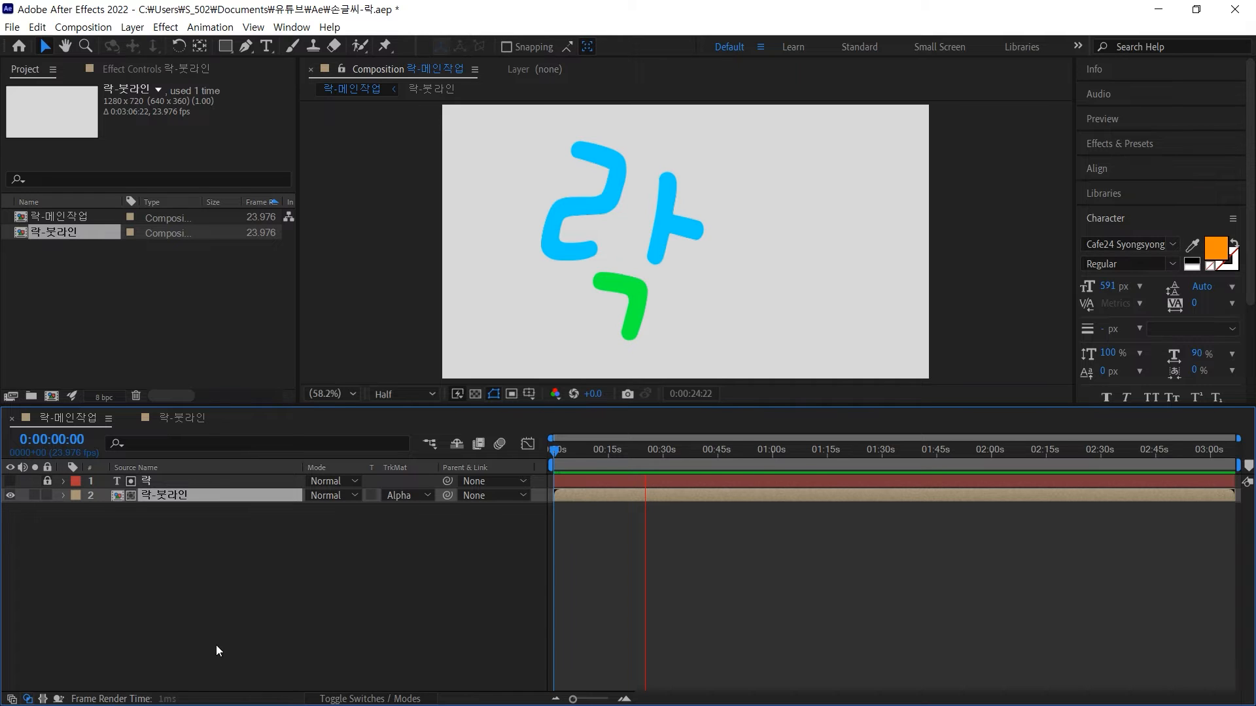
pyautogui.press('space')
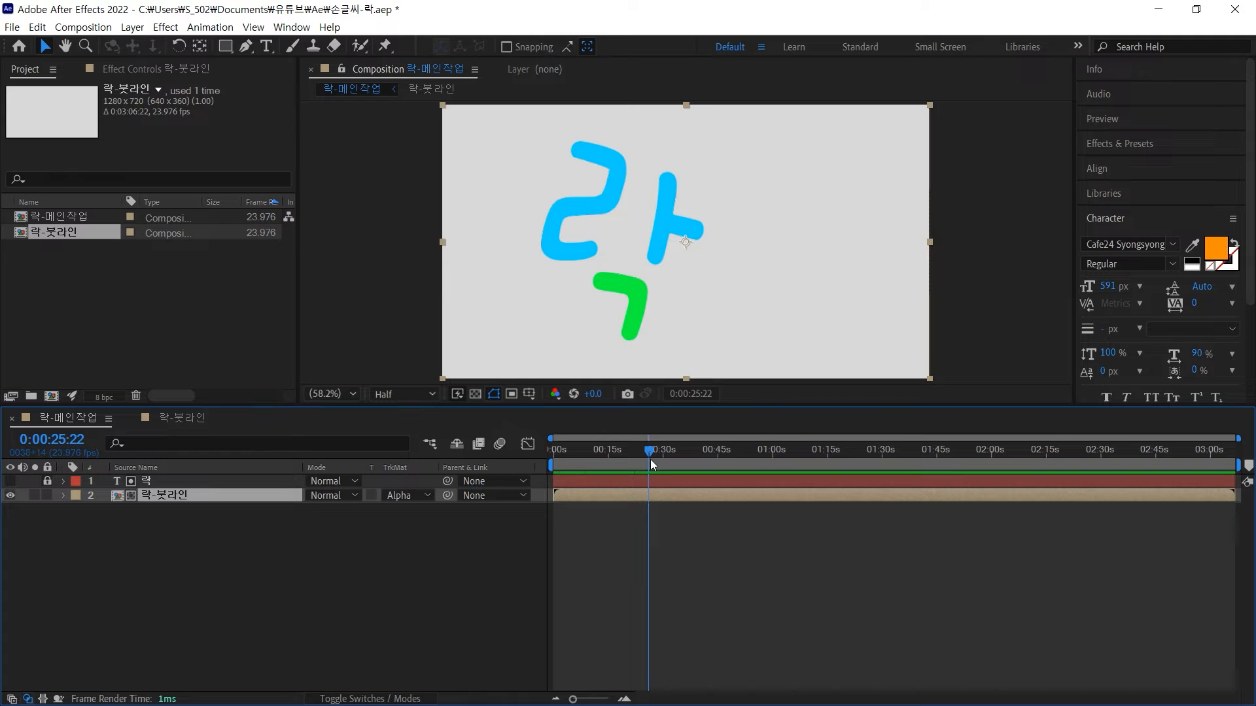
# Move Shape Layer 2 in 락-붓라인 earlier so it starts at about 14 s, just after Shape Layer 1's last End keyframe
pyautogui.moveTo(649, 451)
pyautogui.mouseDown()
pyautogui.moveTo(594, 453)
pyautogui.moveTo(608, 460)
pyautogui.mouseUp()
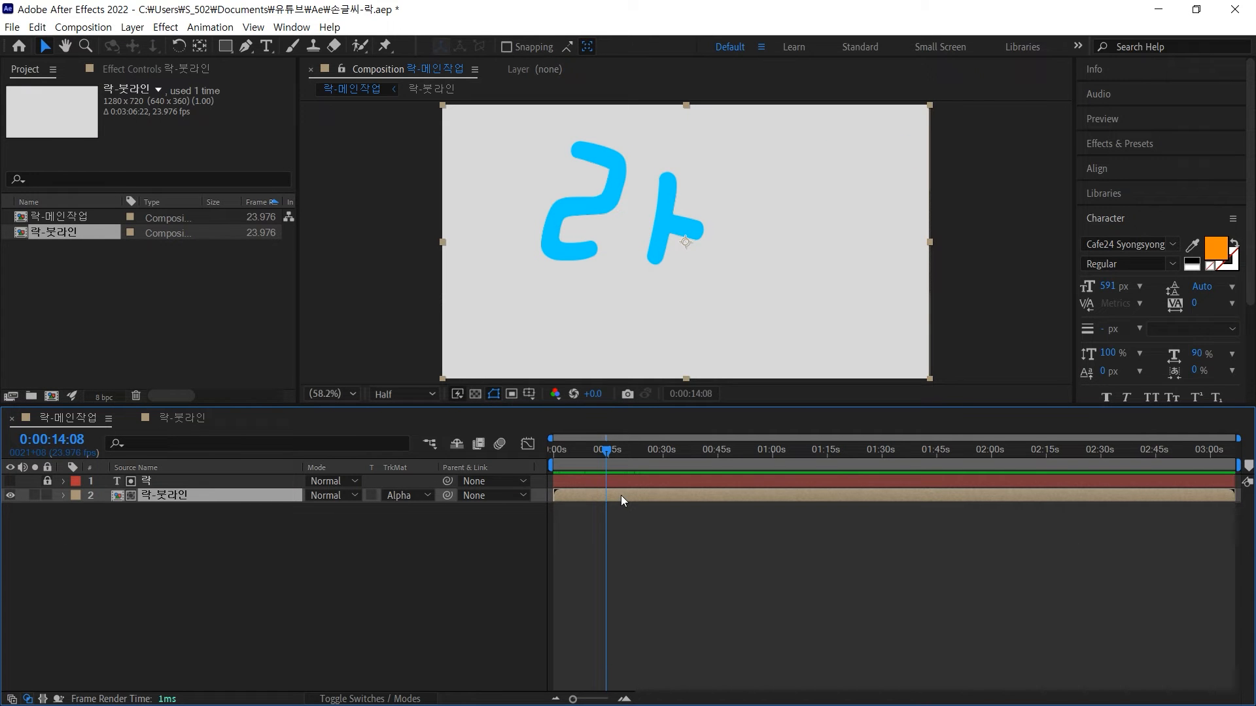
pyautogui.doubleClick(621, 496)
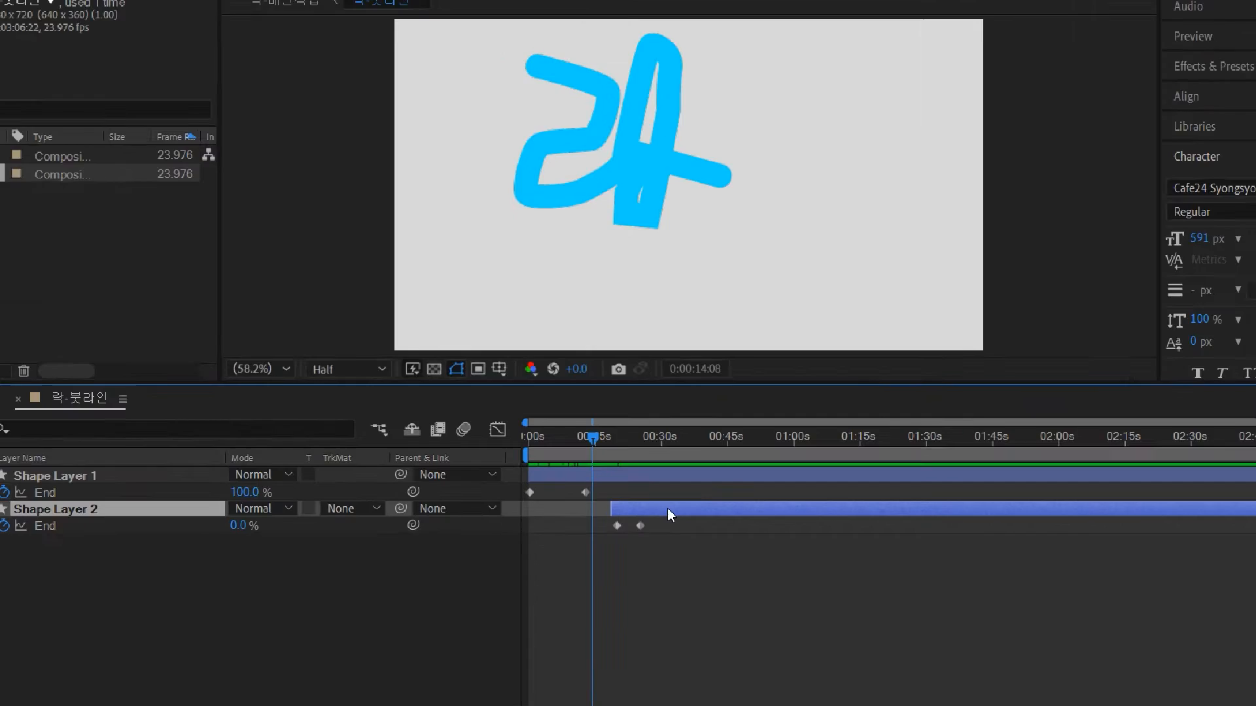
pyautogui.moveTo(667, 510); pyautogui.dragTo(621, 520)
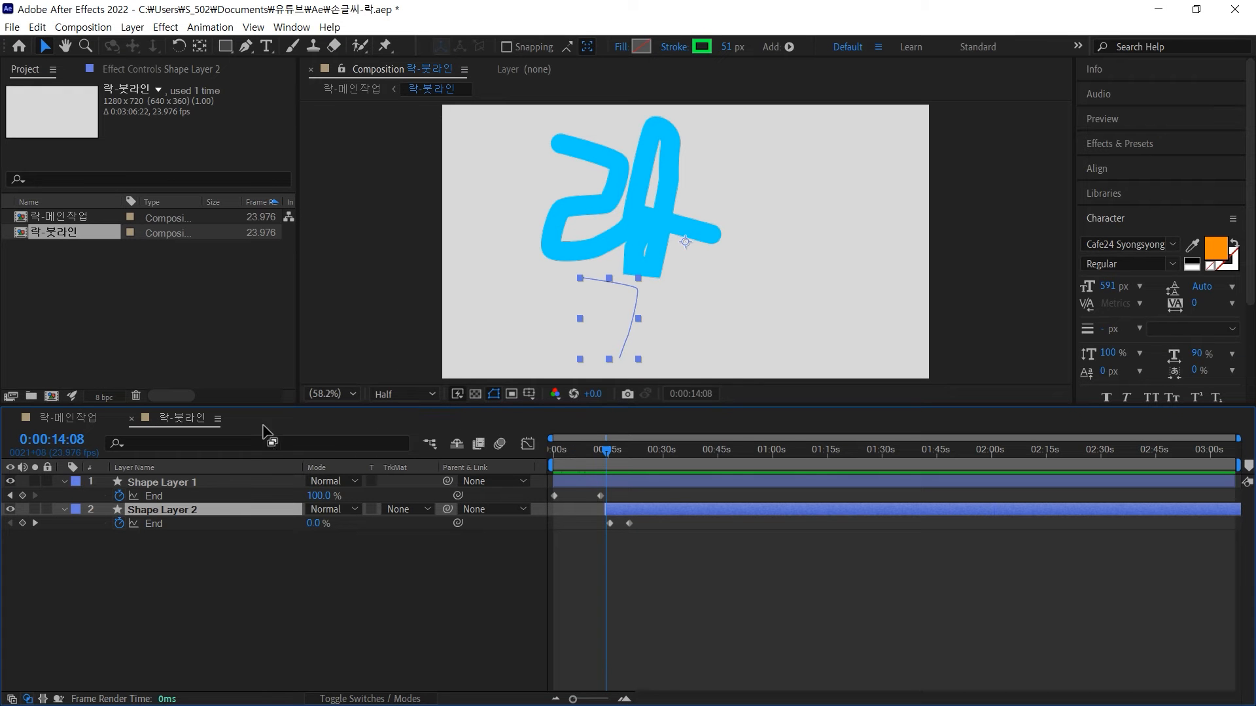
# Scrub through 락-메인작업 and check it against 락-붓라인 to review when the green ㄱ stroke is written
pyautogui.click(72, 418)
pyautogui.moveTo(606, 452); pyautogui.dragTo(631, 457)
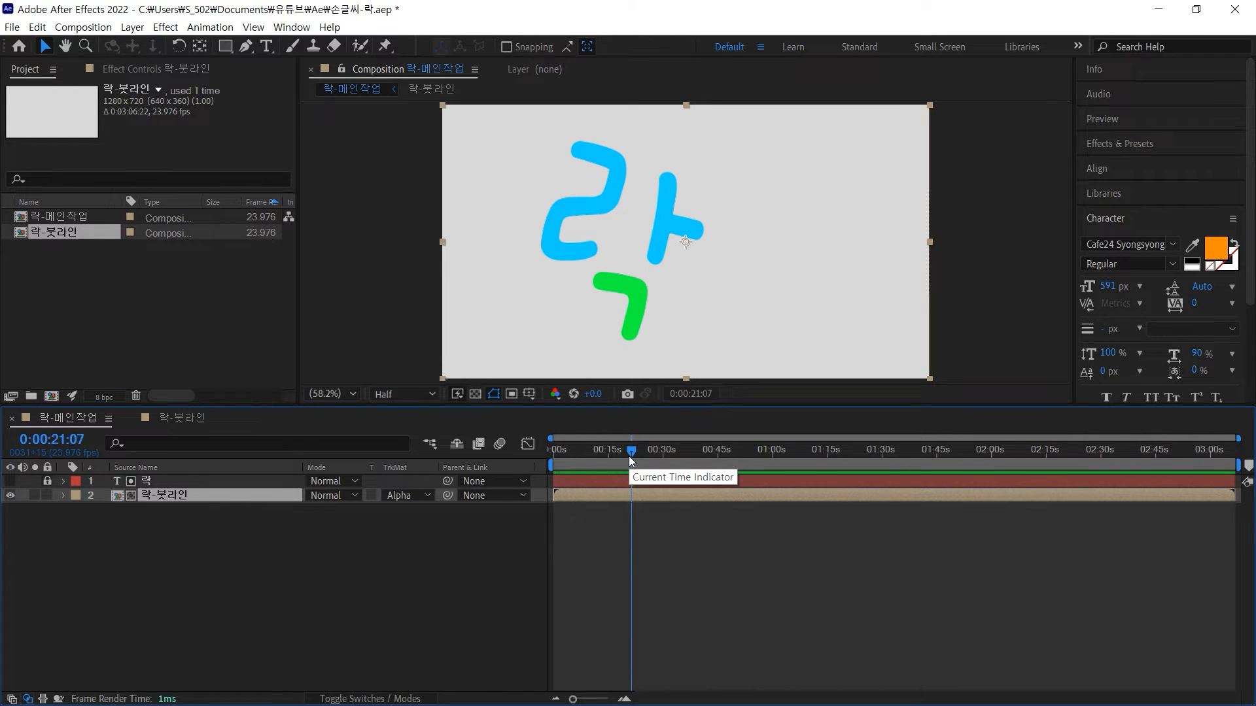
pyautogui.click(406, 556)
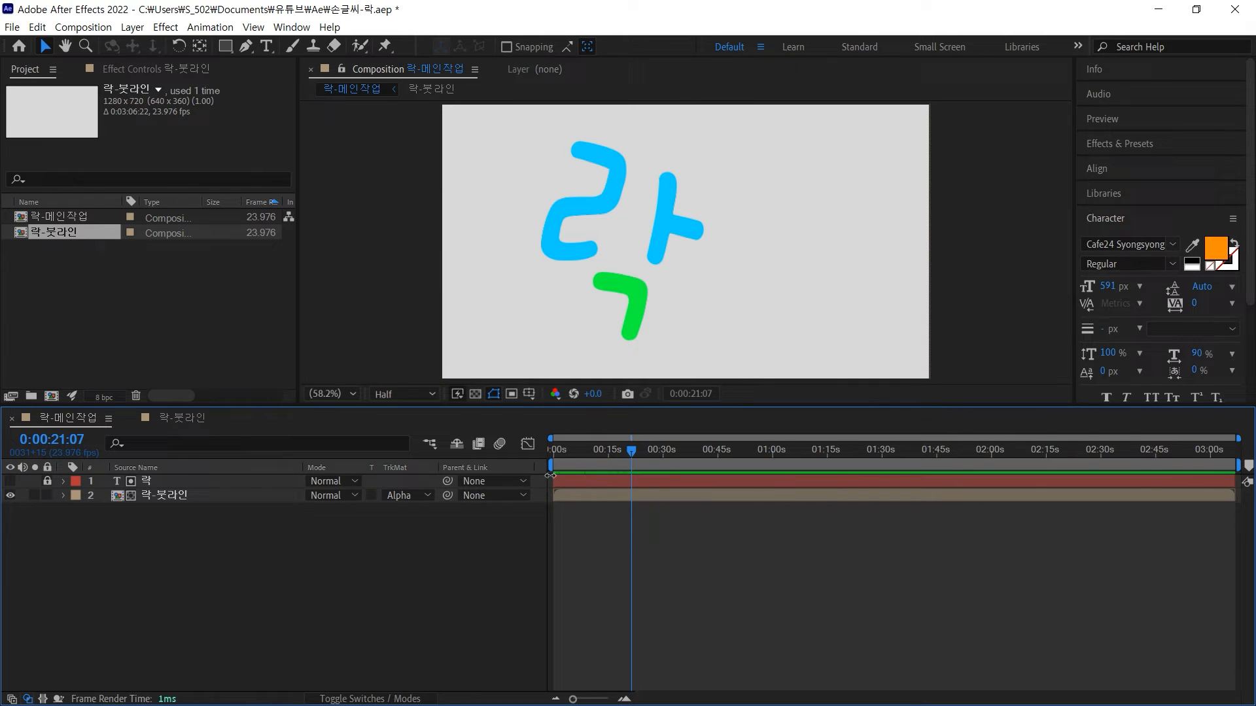
pyautogui.moveTo(627, 446)
pyautogui.mouseDown()
pyautogui.moveTo(571, 450)
pyautogui.moveTo(665, 437)
pyautogui.moveTo(536, 429)
pyautogui.moveTo(648, 439)
pyautogui.mouseUp()
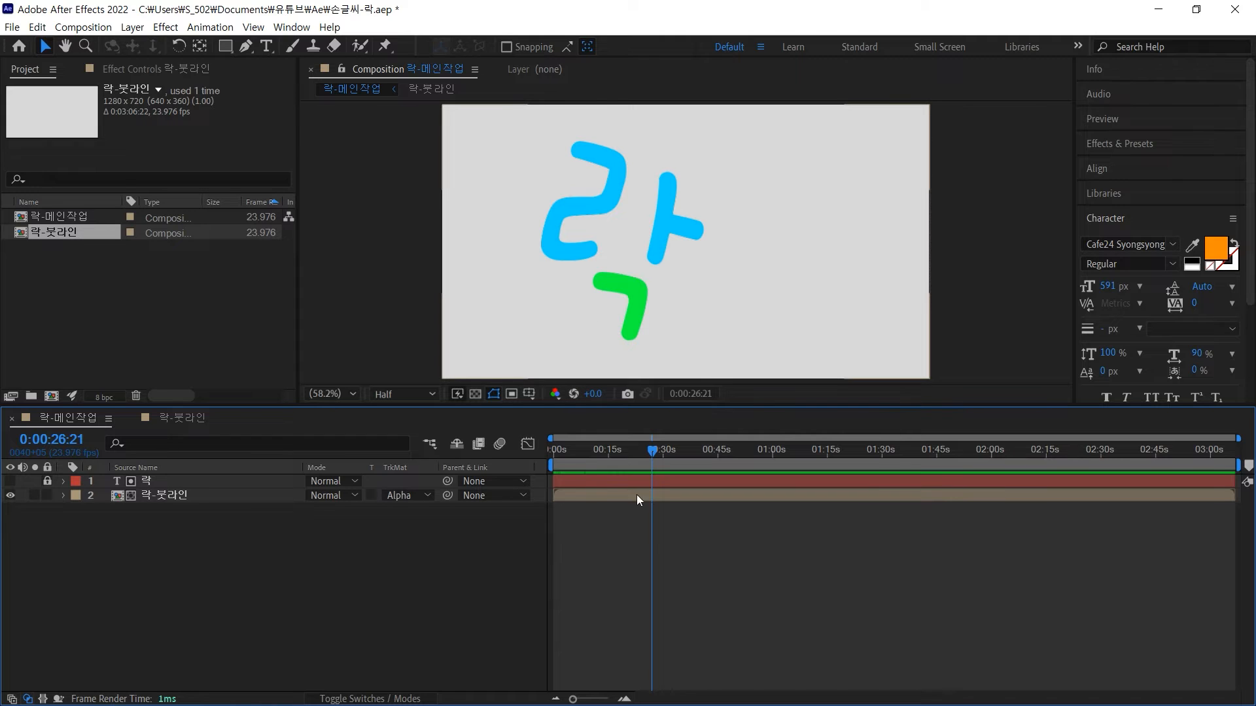
pyautogui.doubleClick(685, 497)
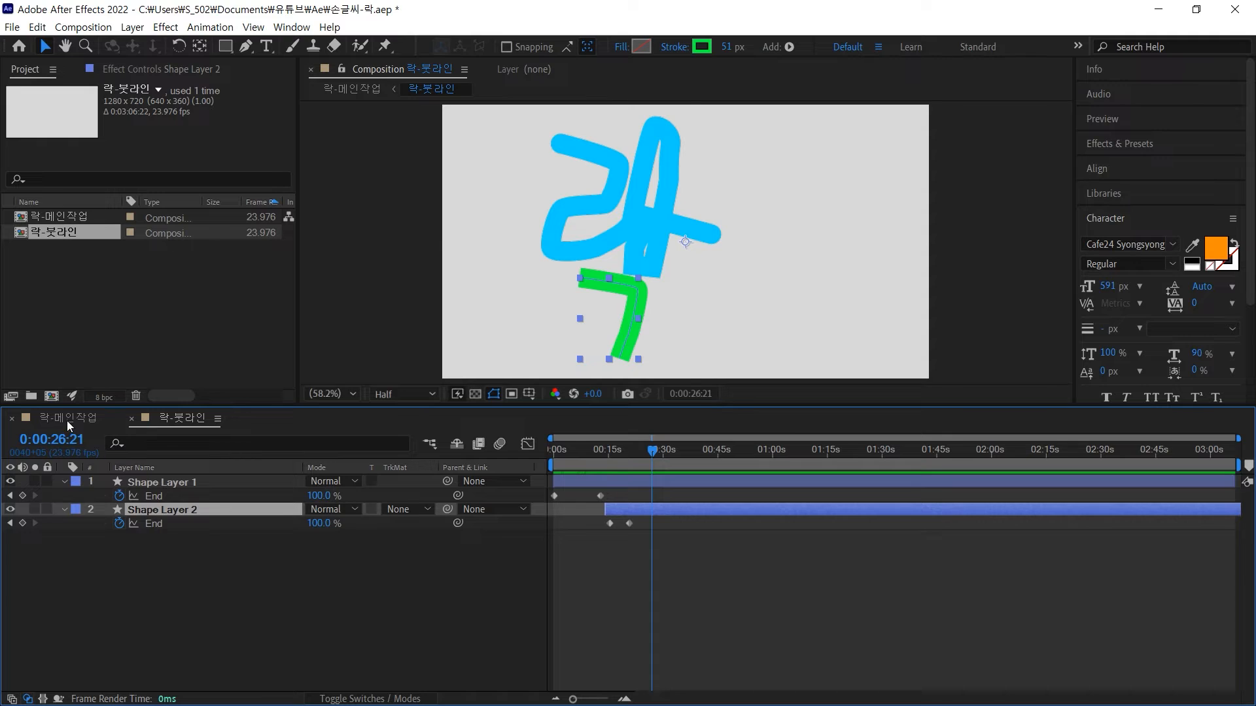
pyautogui.click(68, 420)
pyautogui.moveTo(652, 451); pyautogui.dragTo(568, 457)
pyautogui.moveTo(563, 459); pyautogui.dragTo(613, 452)
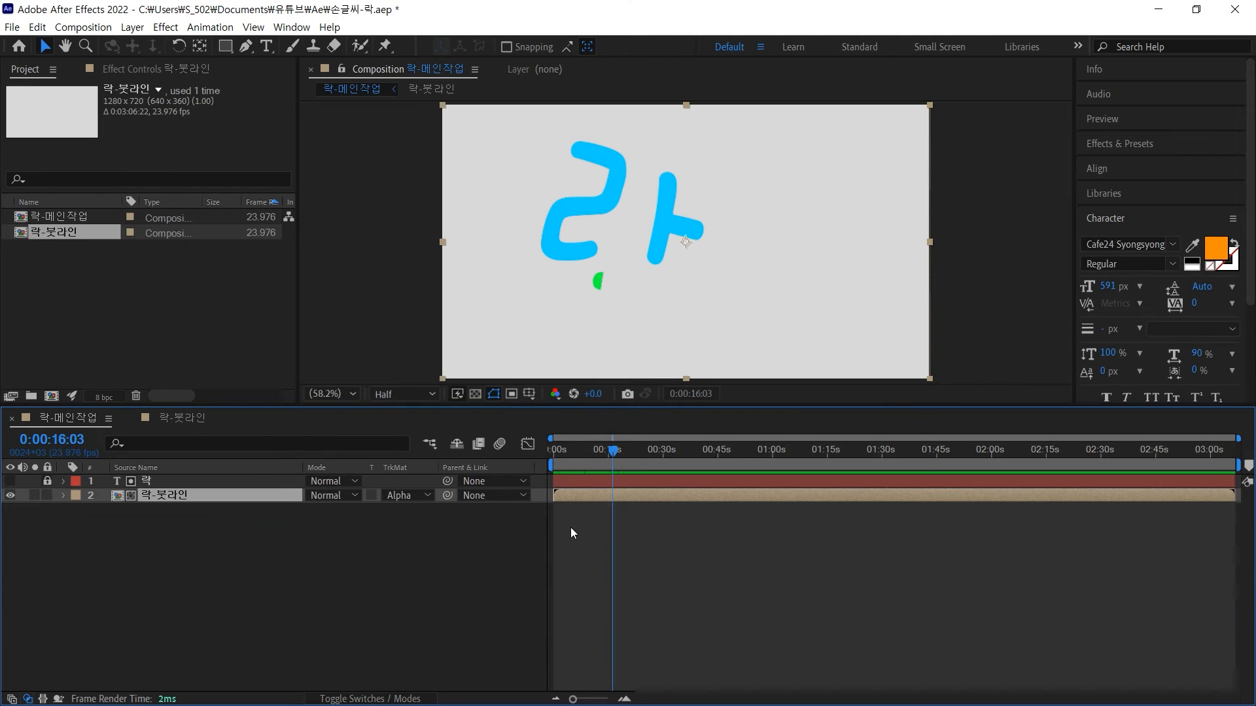
pyautogui.click(679, 530)
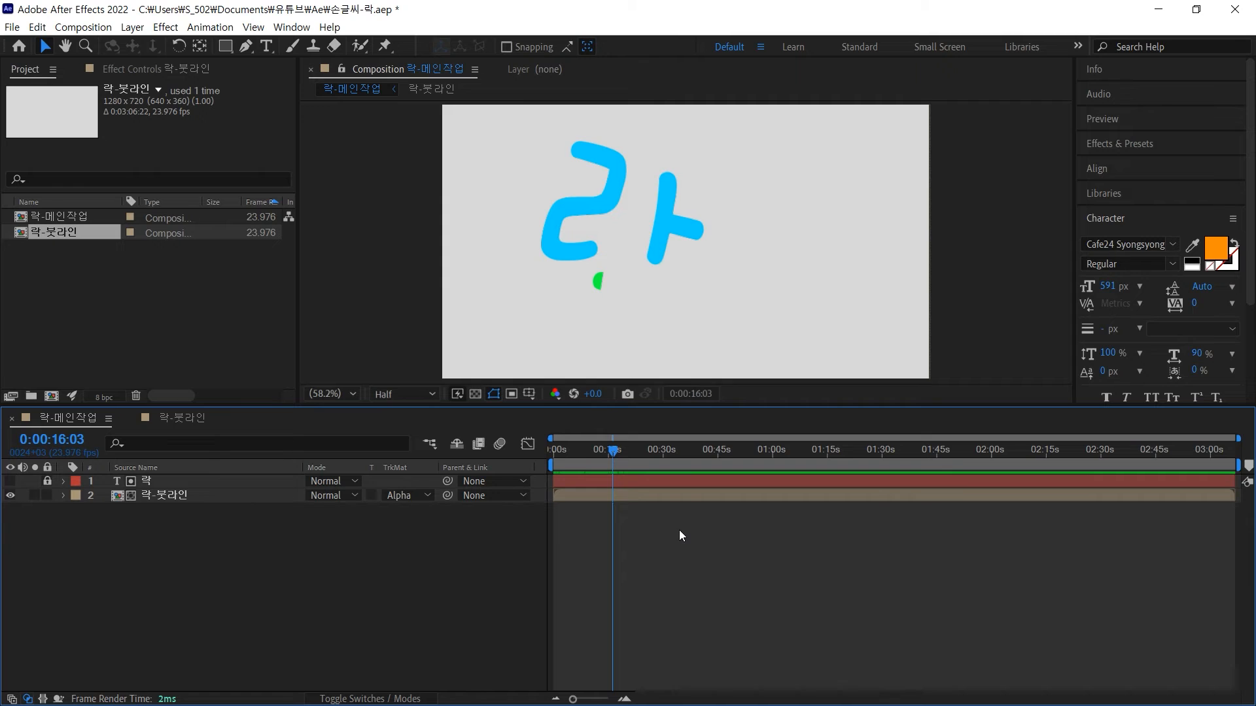
# In 락-붓라인, sample Shape Layer 1's blue for Shape Layer 2's Stroke 1 color and set its line cap to Round Cap
pyautogui.doubleClick(626, 493)
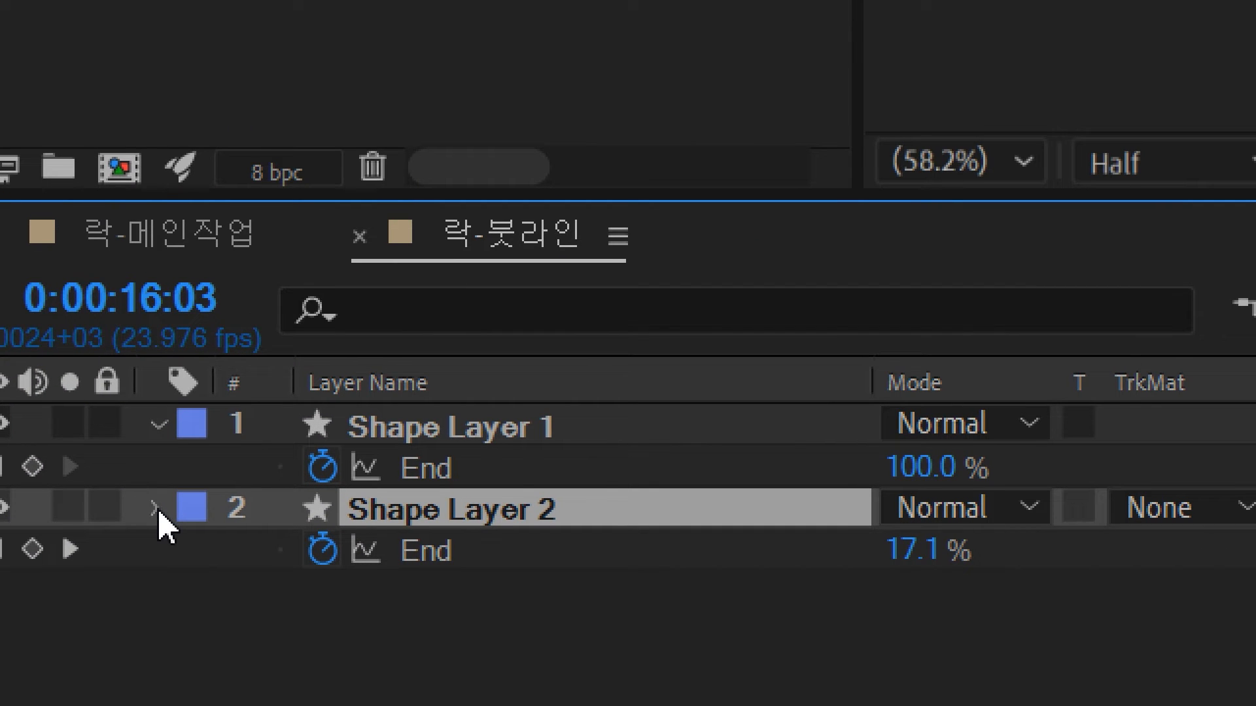
pyautogui.click(157, 509)
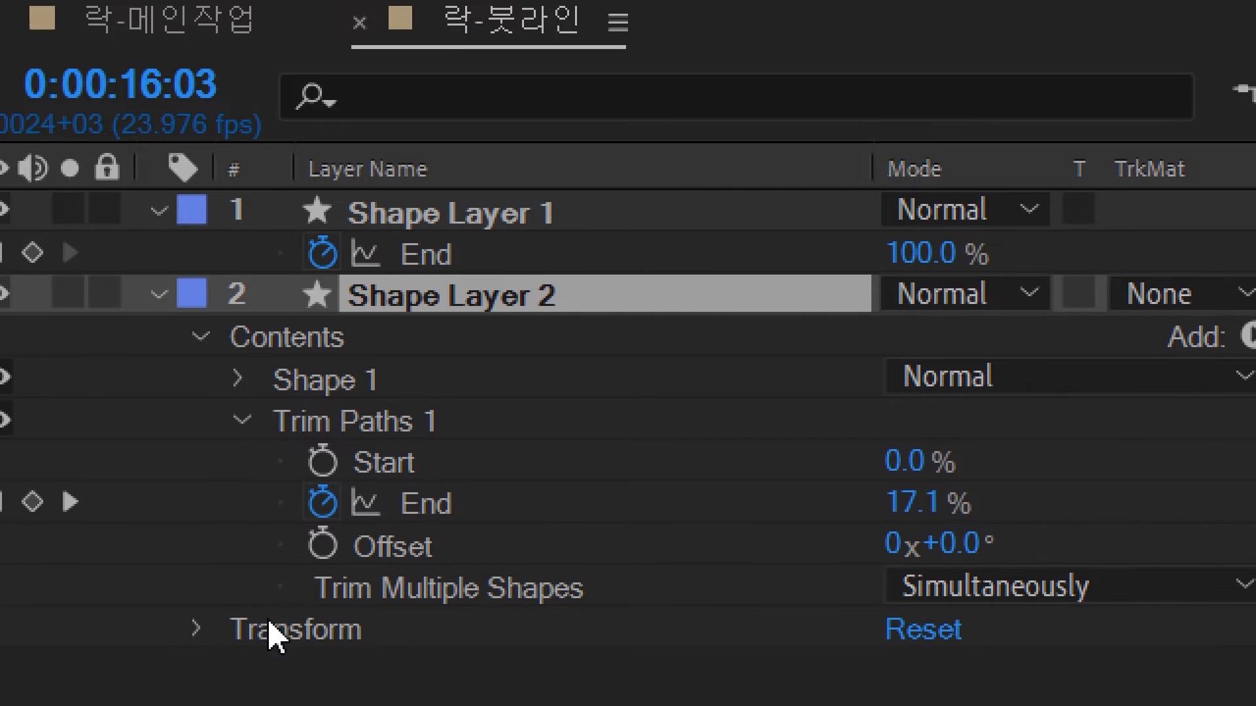
pyautogui.click(238, 342)
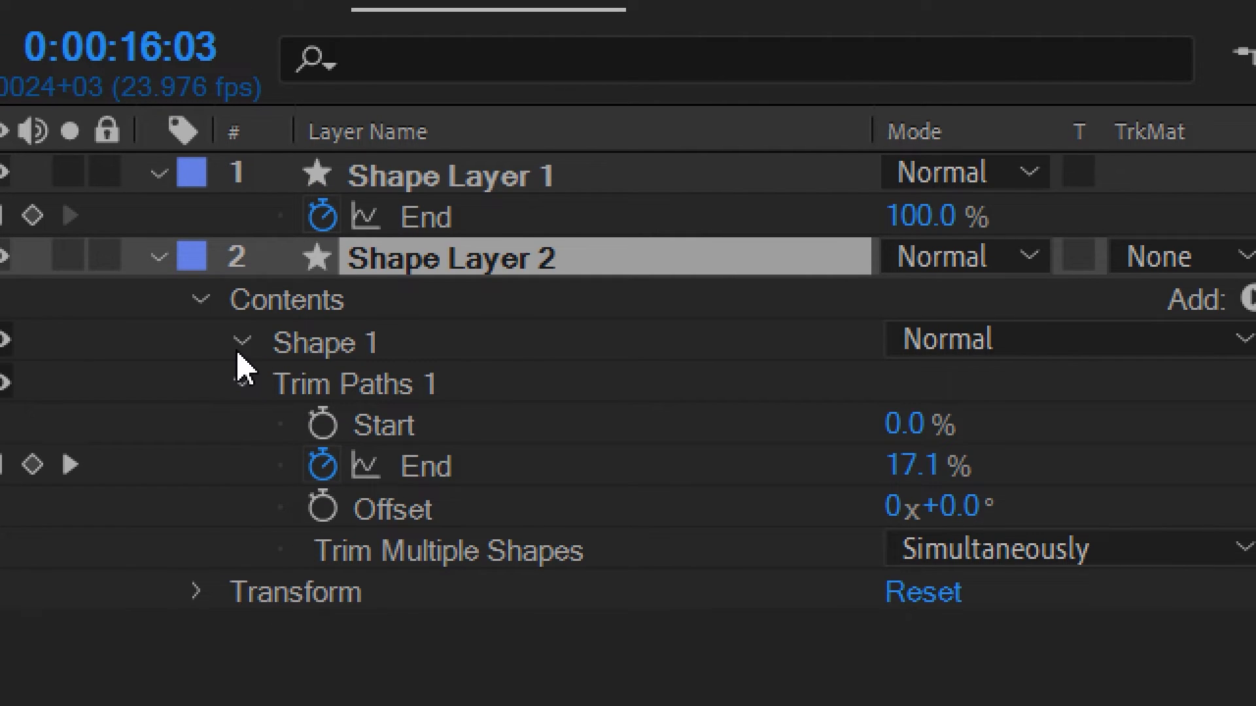
pyautogui.click(280, 426)
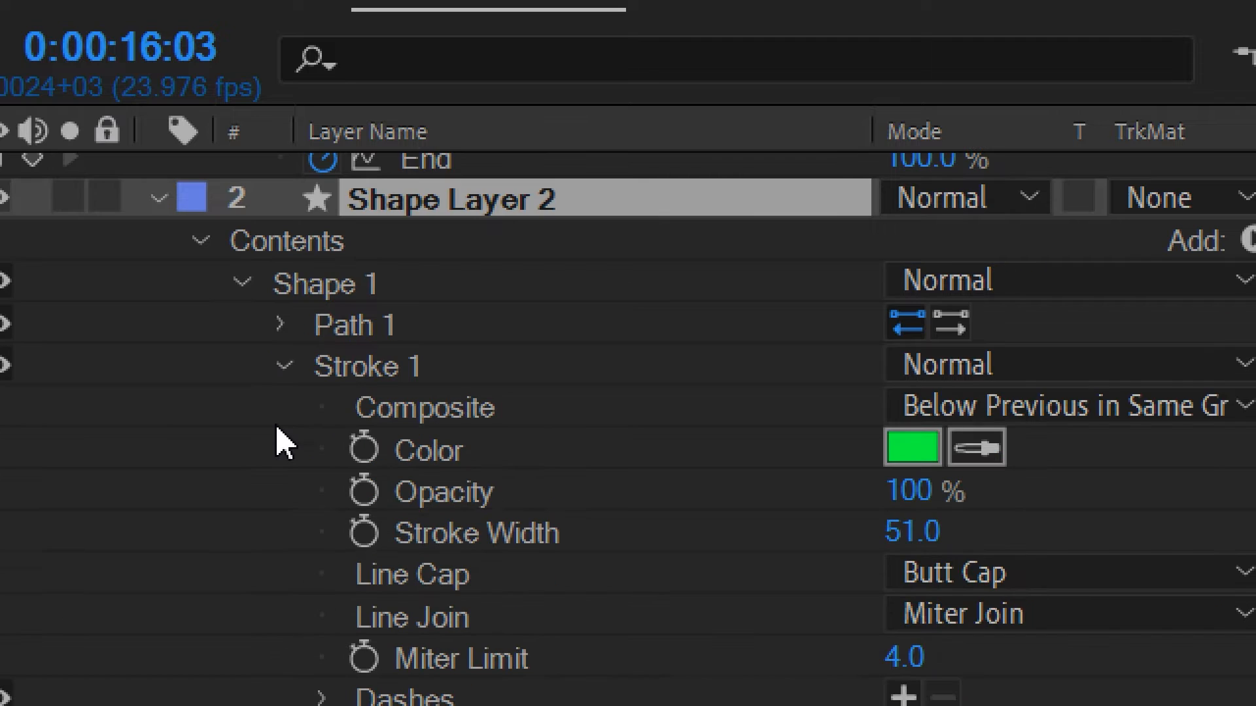
pyautogui.click(910, 458)
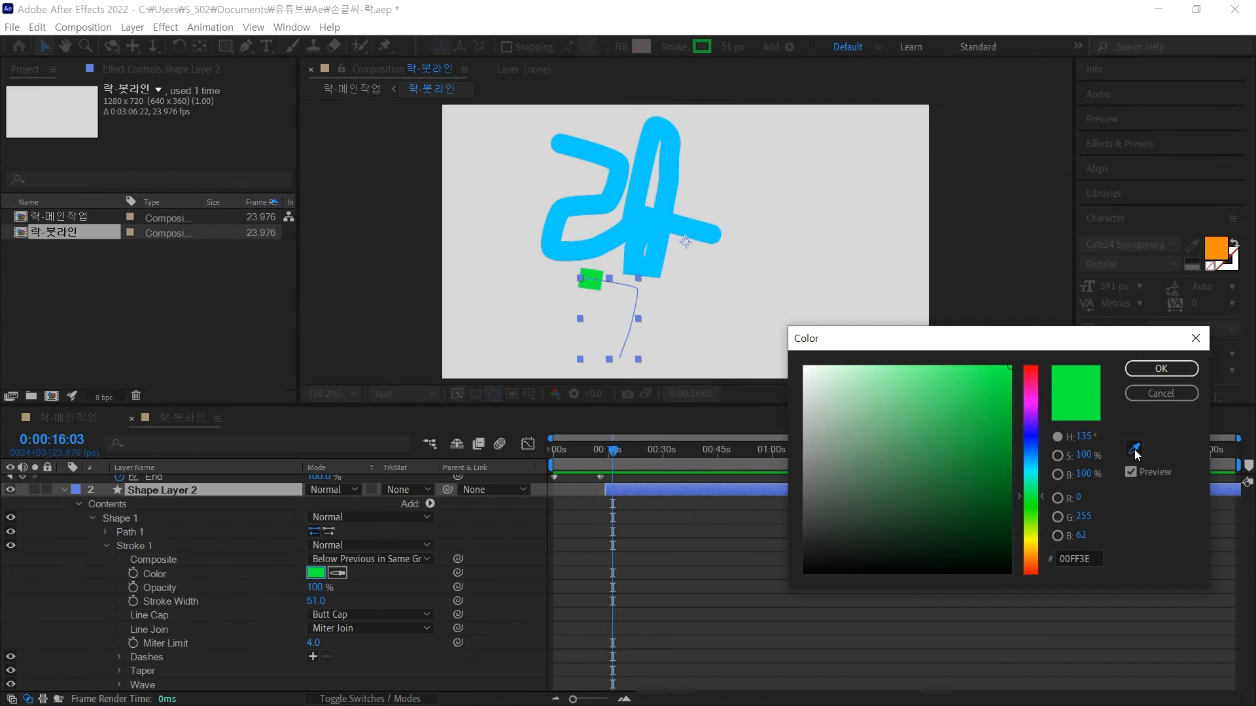
pyautogui.click(1100, 451)
pyautogui.click(662, 234)
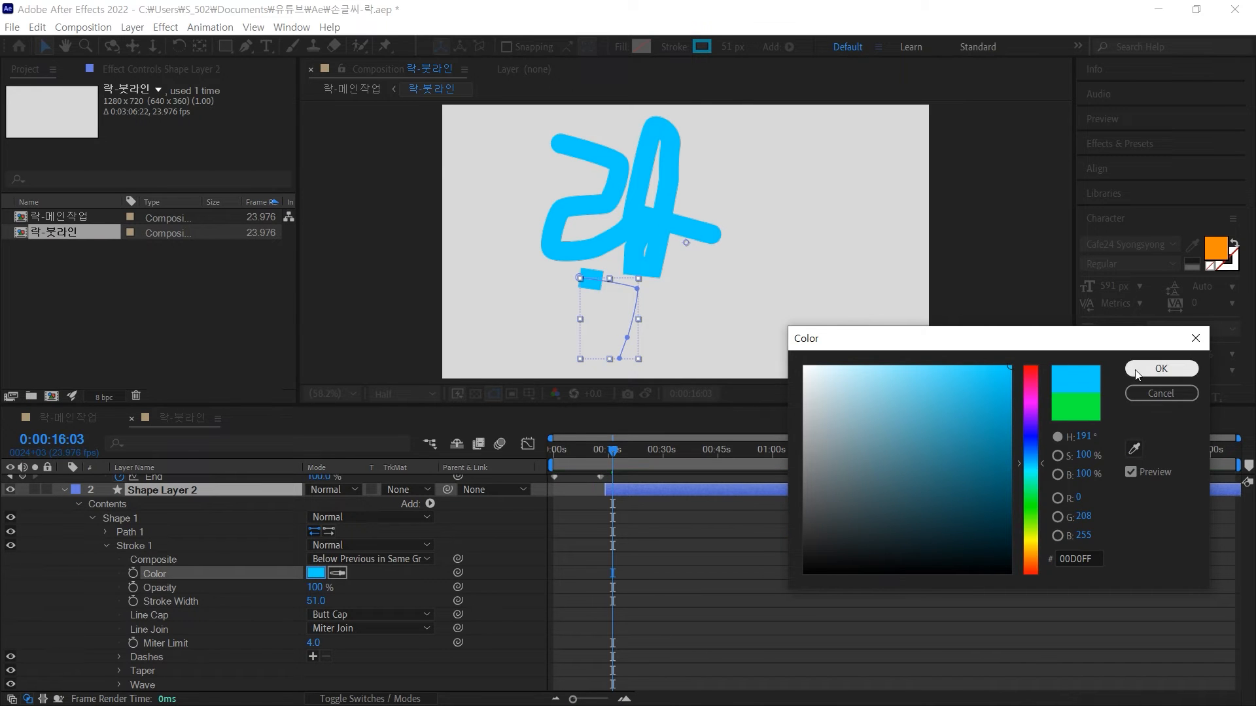
pyautogui.click(1161, 368)
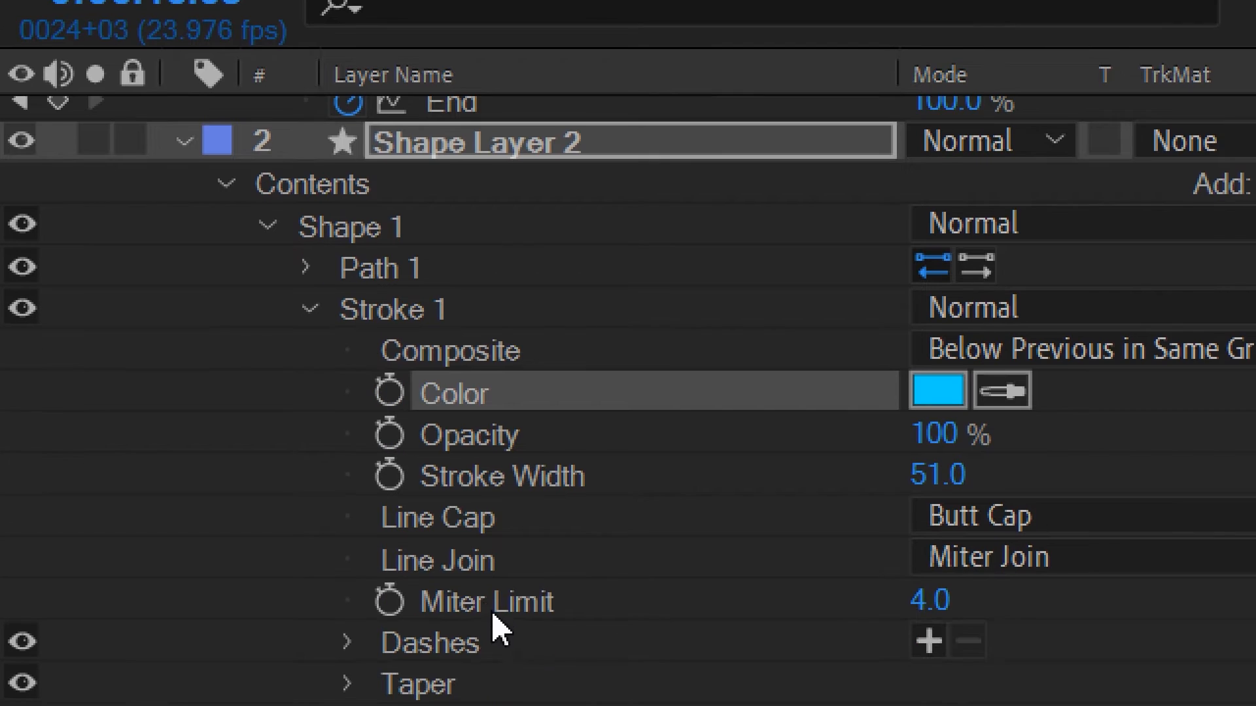
pyautogui.click(1048, 516)
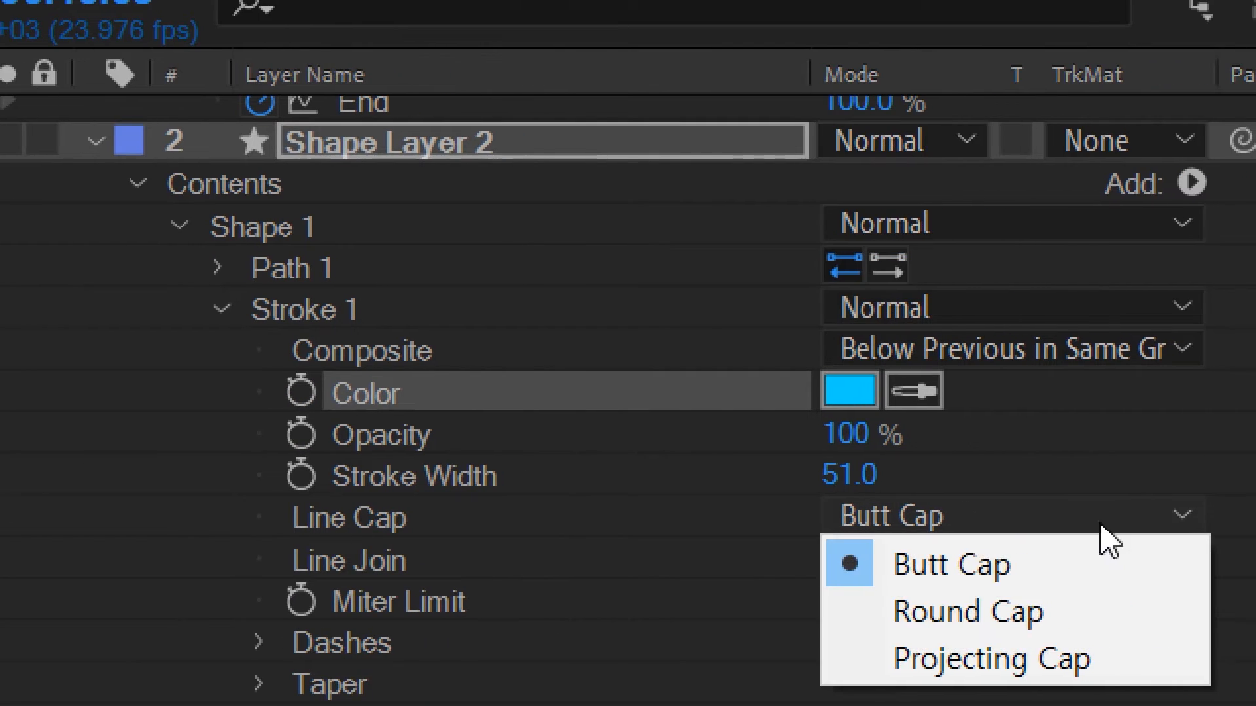
pyautogui.click(969, 613)
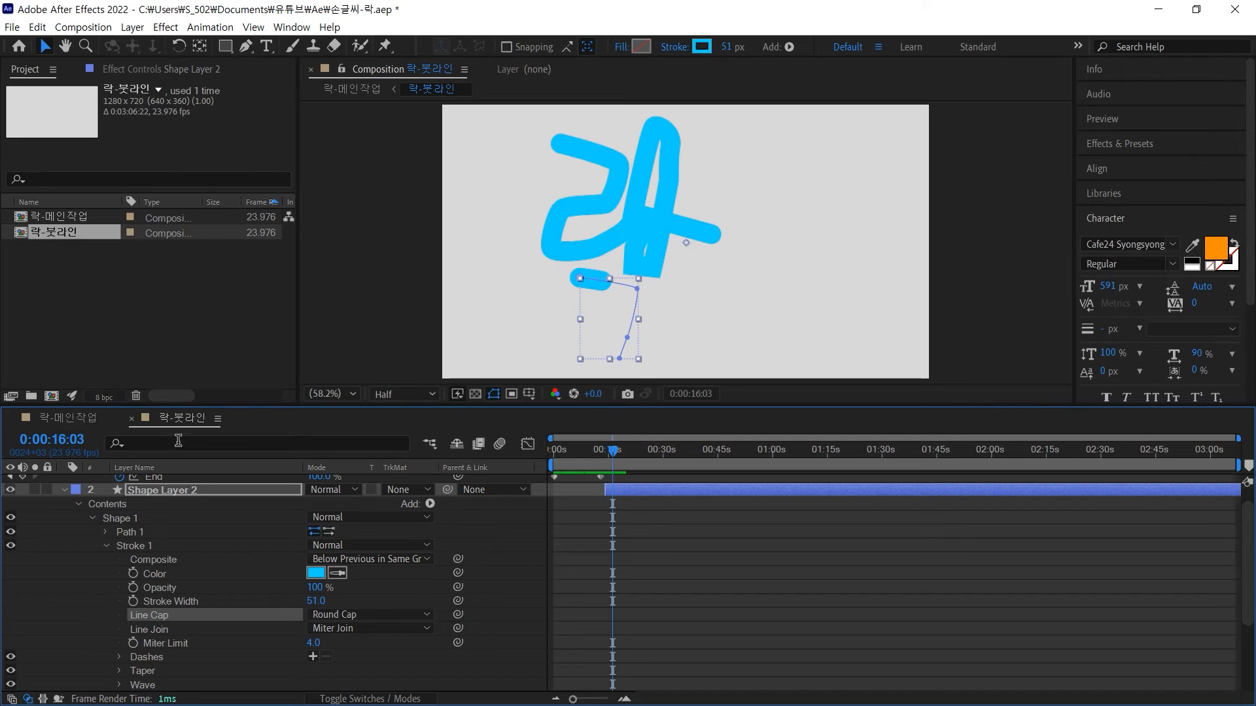
# Play 락-메인작업 from the start to check the recolored handwriting animation
pyautogui.click(74, 422)
pyautogui.moveTo(623, 453); pyautogui.dragTo(549, 451)
pyautogui.click(465, 568)
pyautogui.press('space')
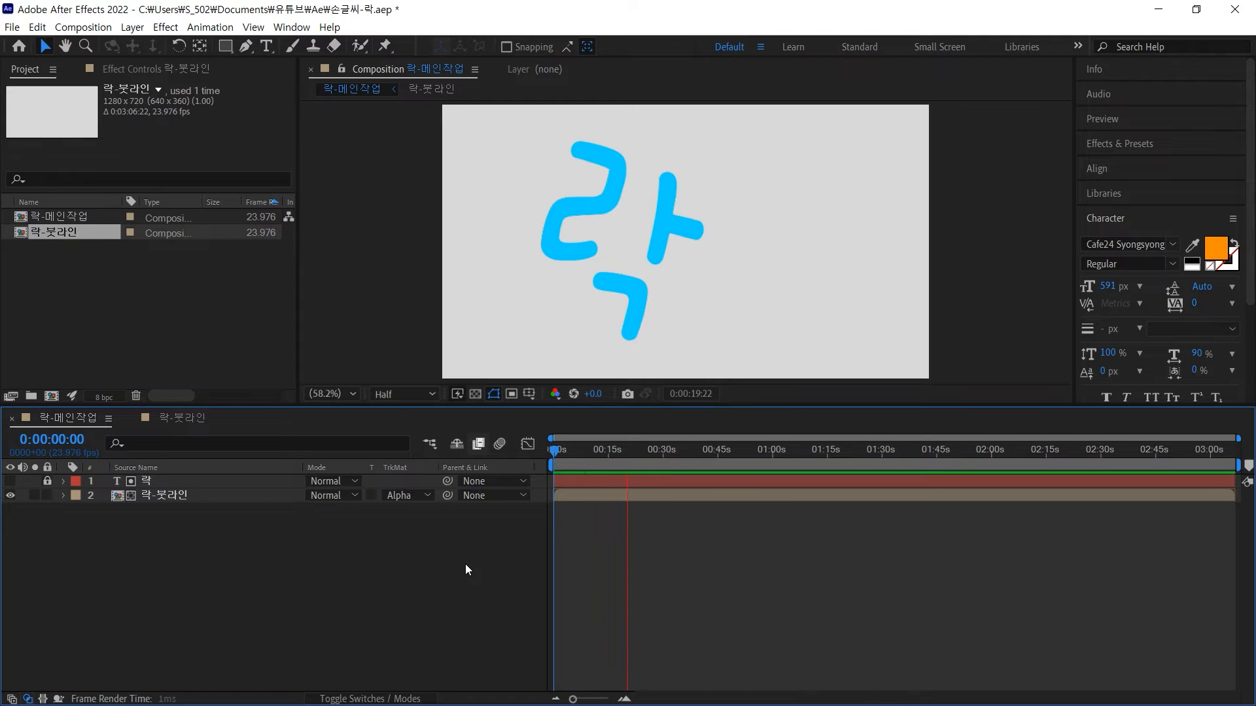
pyautogui.press('space')
# Add a Bevel and Emboss layer style to the 락-붓라인 layer in the main composition
pyautogui.click(191, 495)
pyautogui.rightClick(187, 492)
pyautogui.moveTo(262, 276)
pyautogui.click(424, 392)
# Zoom the view to 50% and preview the handwriting animation with the Bevel and Emboss style
pyautogui.moveTo(634, 451); pyautogui.dragTo(559, 453)
pyautogui.scroll(1, 616, 319)
pyautogui.moveTo(604, 201); pyautogui.dragTo(658, 308)
pyautogui.moveTo(560, 451); pyautogui.dragTo(591, 453)
pyautogui.press(',')
pyautogui.press('space')
pyautogui.moveTo(669, 345); pyautogui.dragTo(673, 305)
pyautogui.press('space')
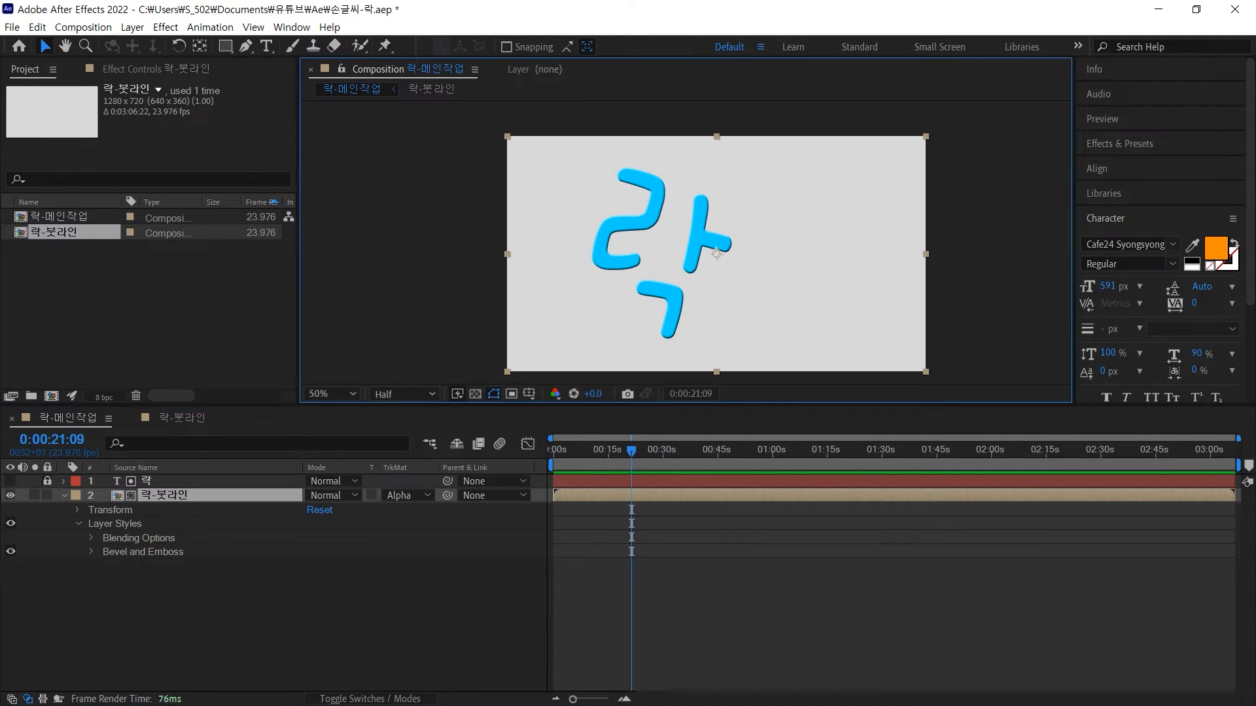
# Scrub 락-메인작업, reopen 락-붓라인 and scrub to about 12 s to review Shape Layer 1's stroke
pyautogui.hotkey('alt', 'Tab')
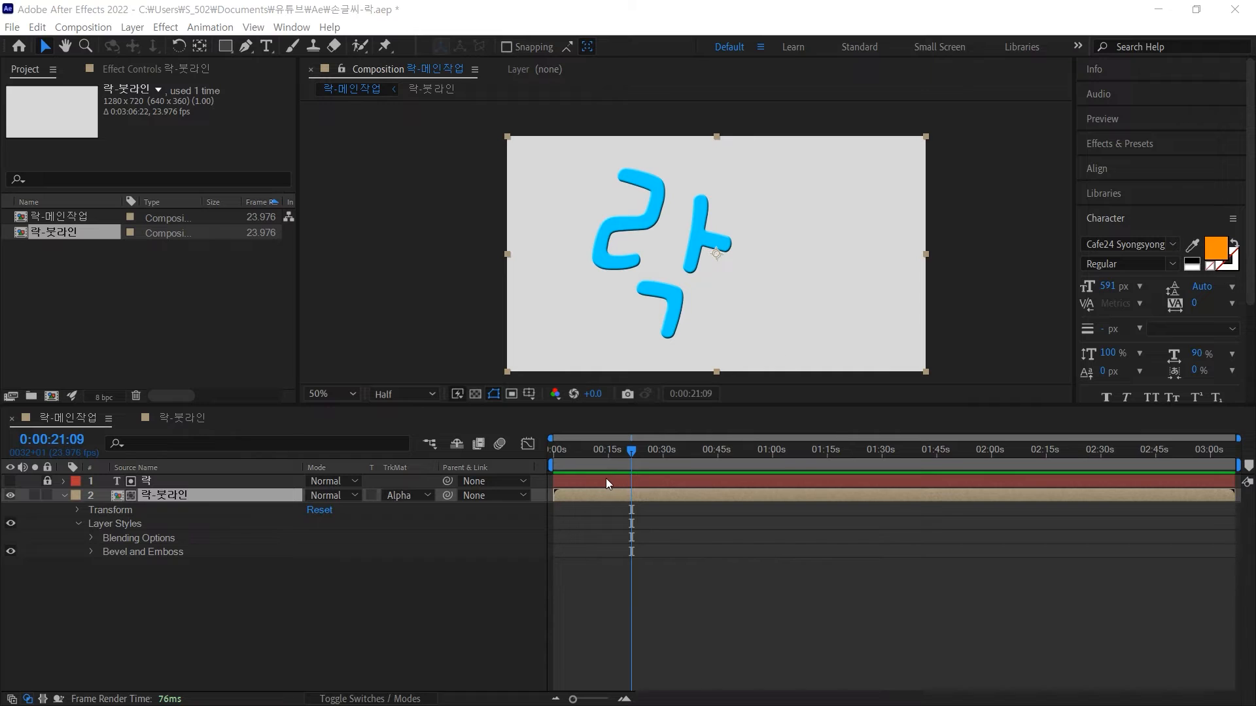
pyautogui.moveTo(630, 453)
pyautogui.mouseDown()
pyautogui.moveTo(534, 450)
pyautogui.moveTo(626, 446)
pyautogui.moveTo(571, 453)
pyautogui.mouseUp()
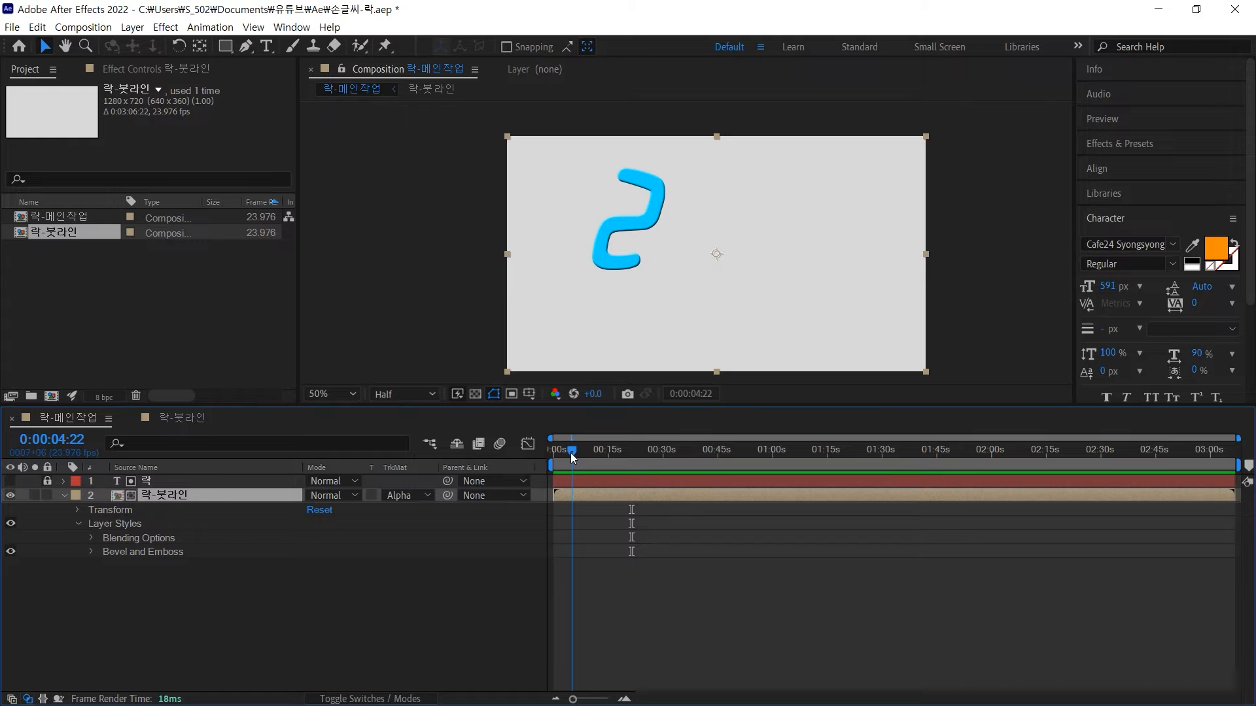
pyautogui.doubleClick(603, 495)
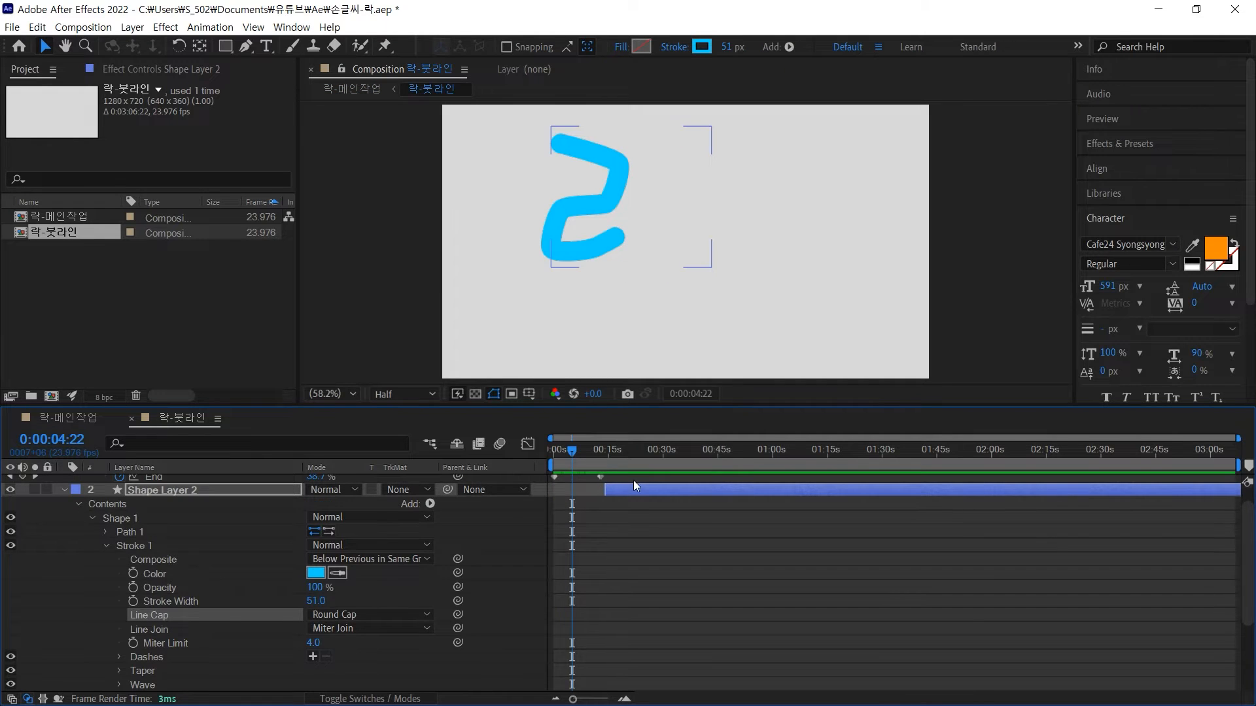
pyautogui.click(614, 507)
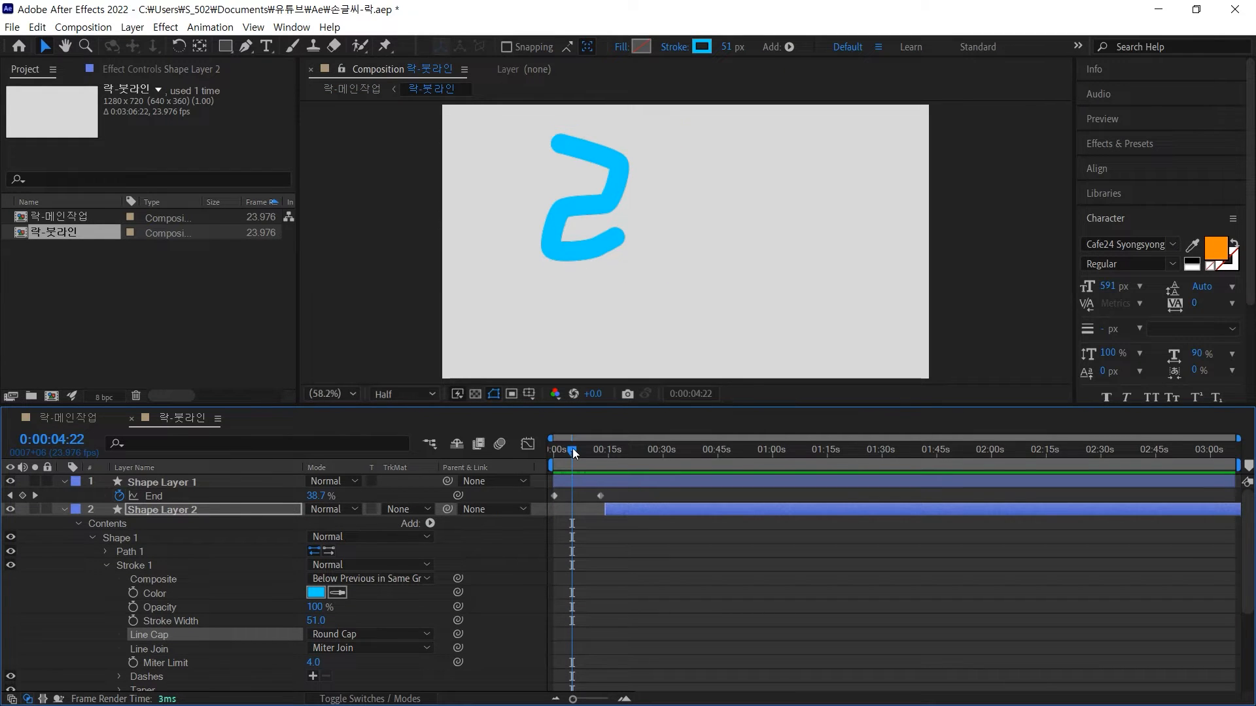
pyautogui.moveTo(573, 449)
pyautogui.mouseDown()
pyautogui.moveTo(551, 451)
pyautogui.moveTo(600, 457)
pyautogui.mouseUp()
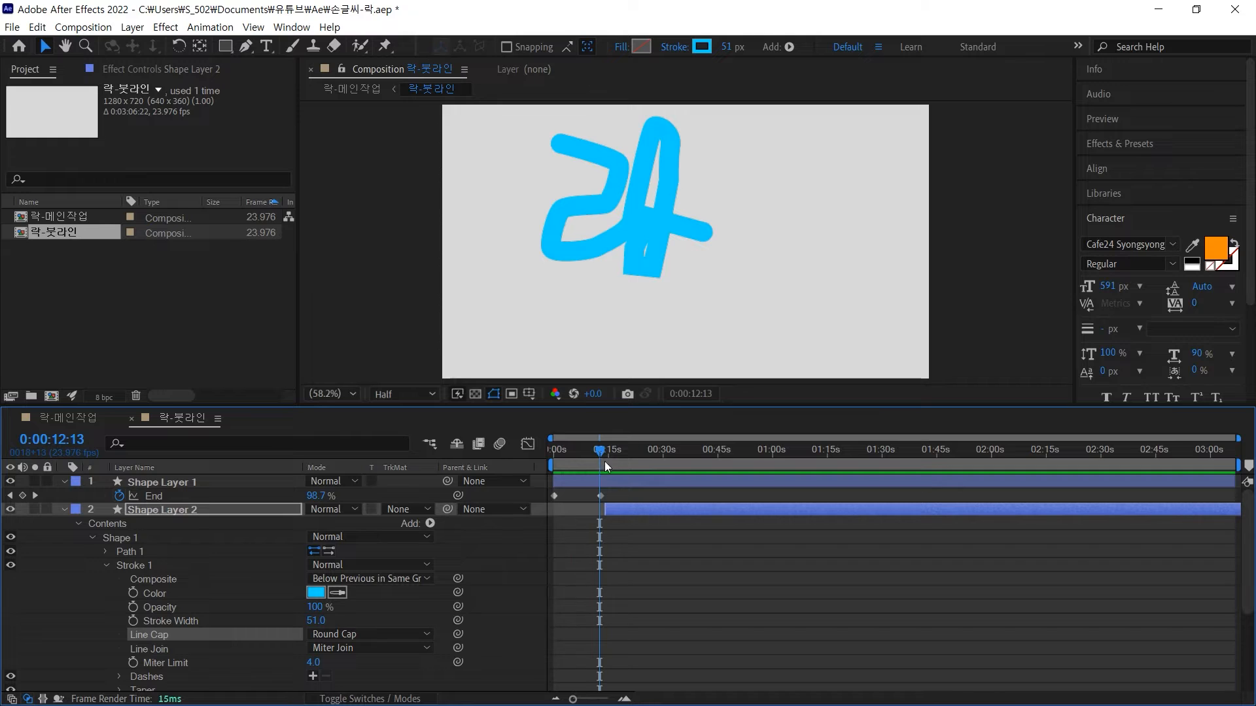
# Shift Shape Layer 1's last End keyframe earlier to about 9.5 s in the 락-붓라인 composition
pyautogui.click(623, 540)
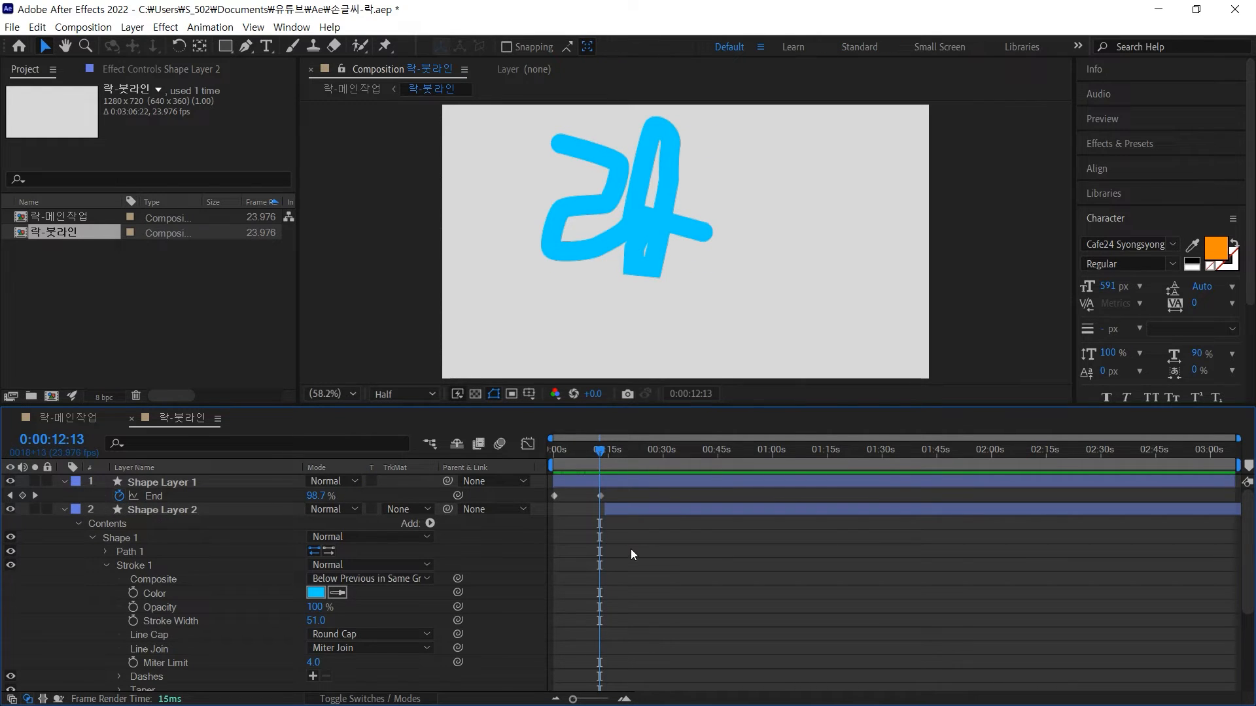
pyautogui.press('=')
pyautogui.press('=')
pyautogui.scroll(-3, 617, 514)
pyautogui.scroll(3, 617, 513)
pyautogui.moveTo(744, 700); pyautogui.dragTo(714, 700)
pyautogui.click(739, 496)
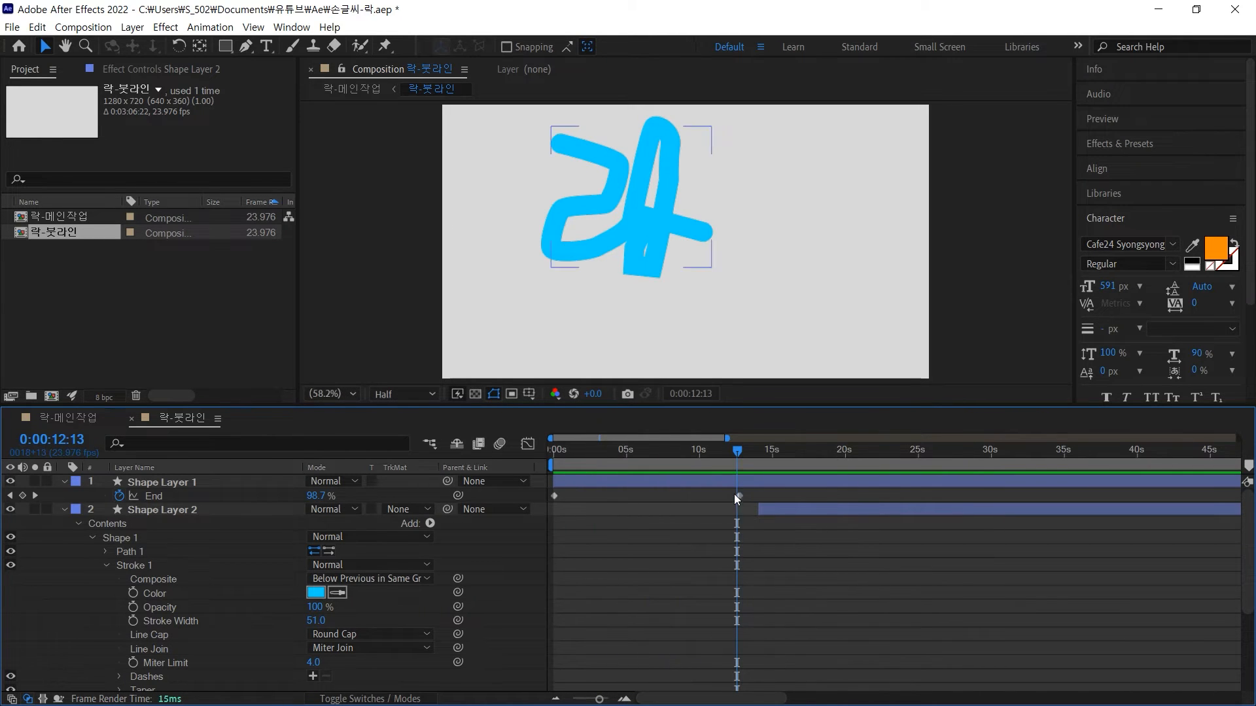
pyautogui.moveTo(739, 495); pyautogui.dragTo(692, 501)
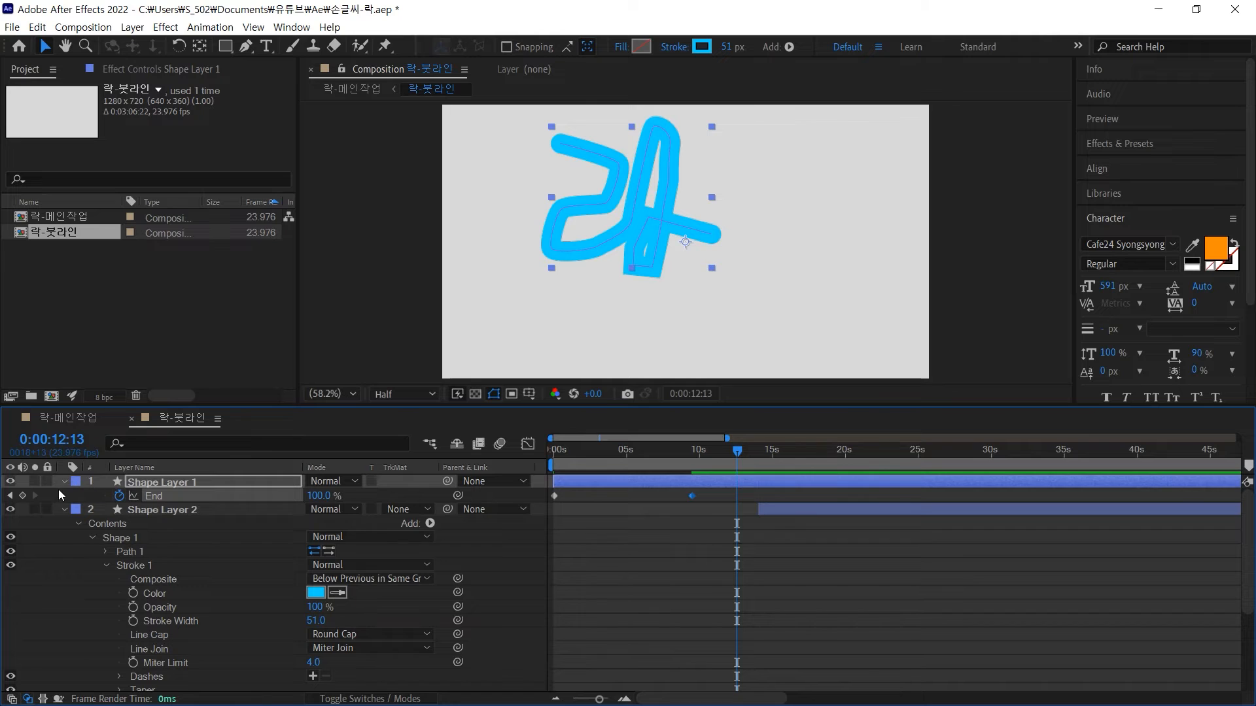
pyautogui.moveTo(730, 454); pyautogui.dragTo(690, 457)
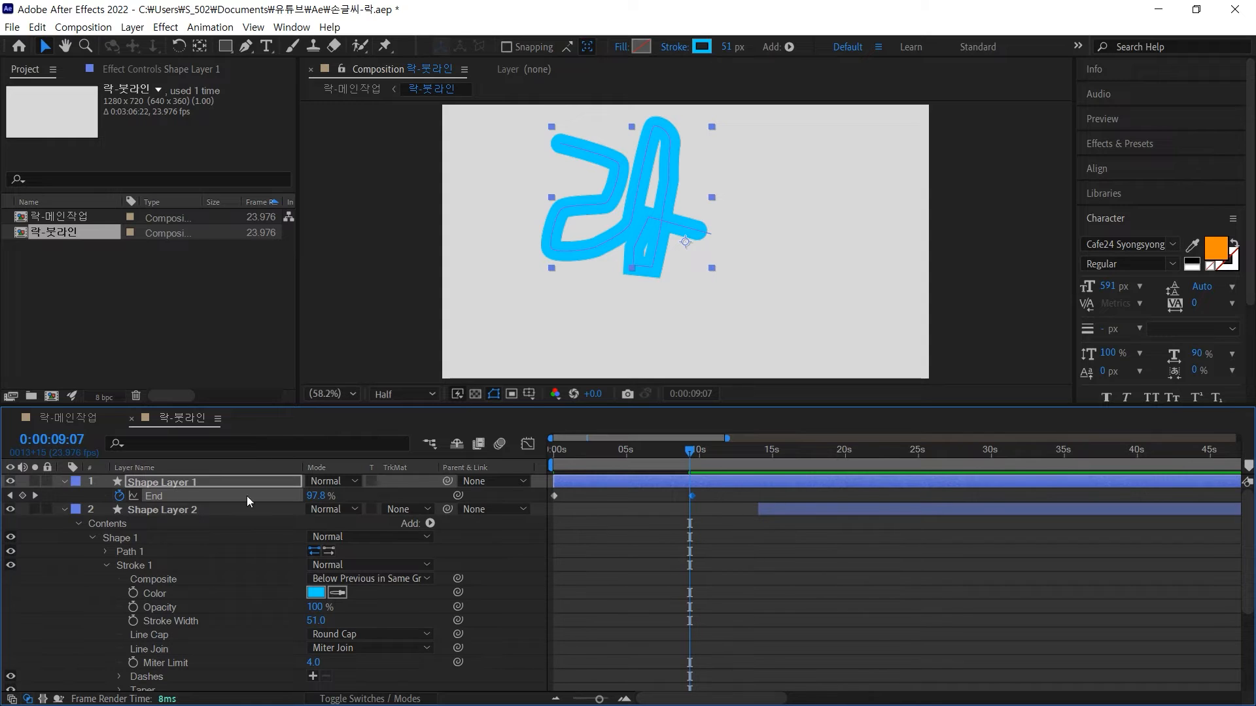
# Collapse the expanded shape layer properties and reveal only the keyframed End properties of Shape Layer 1 and Shape Layer 2
pyautogui.click(65, 481)
pyautogui.click(796, 495)
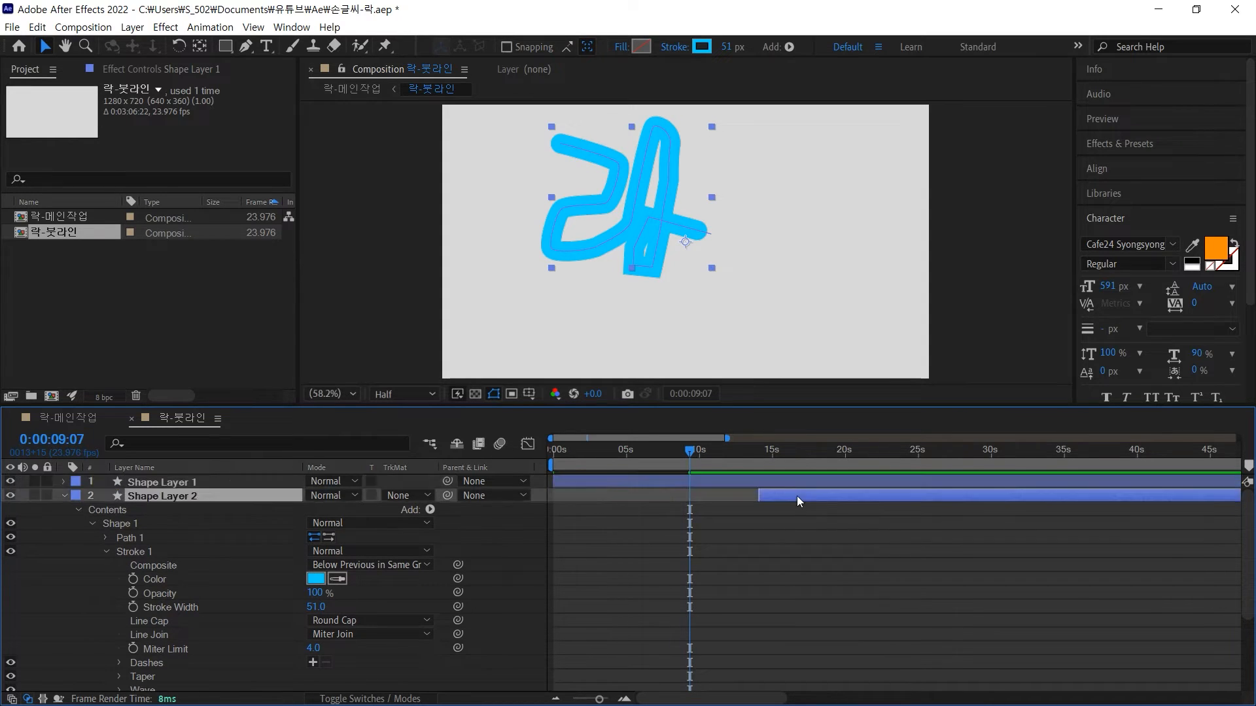
pyautogui.scroll(-3, 719, 520)
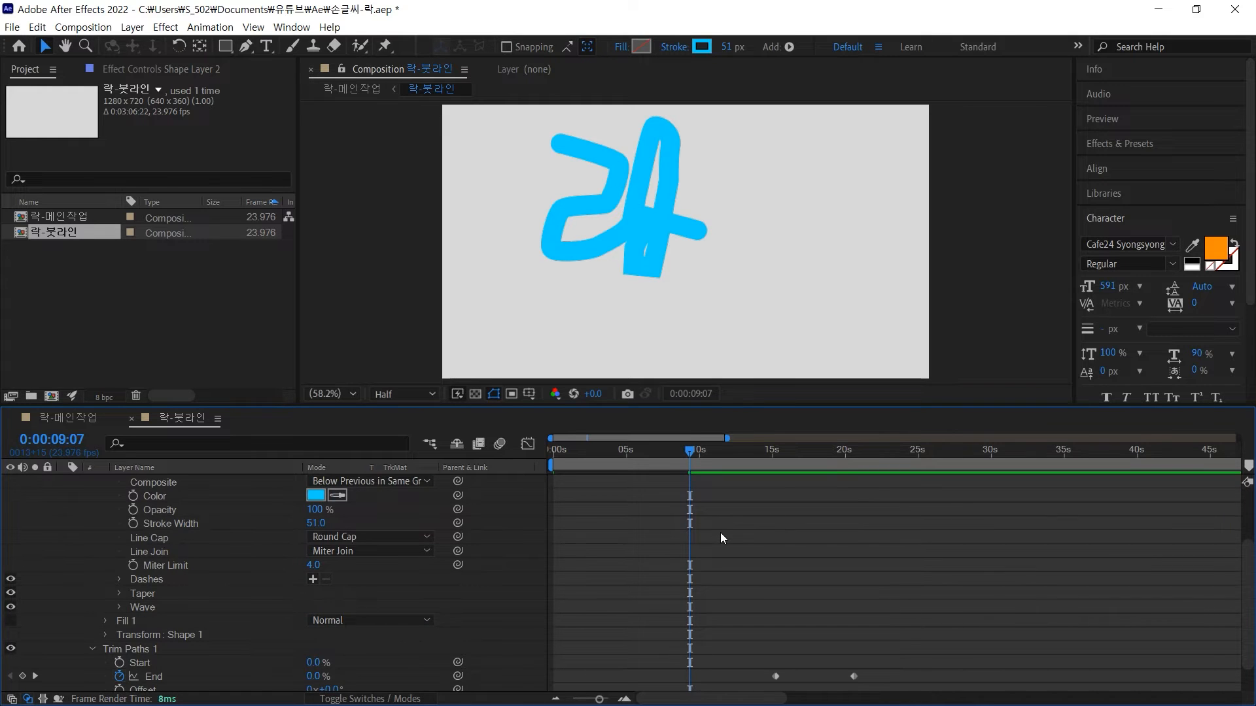
pyautogui.scroll(3, 720, 532)
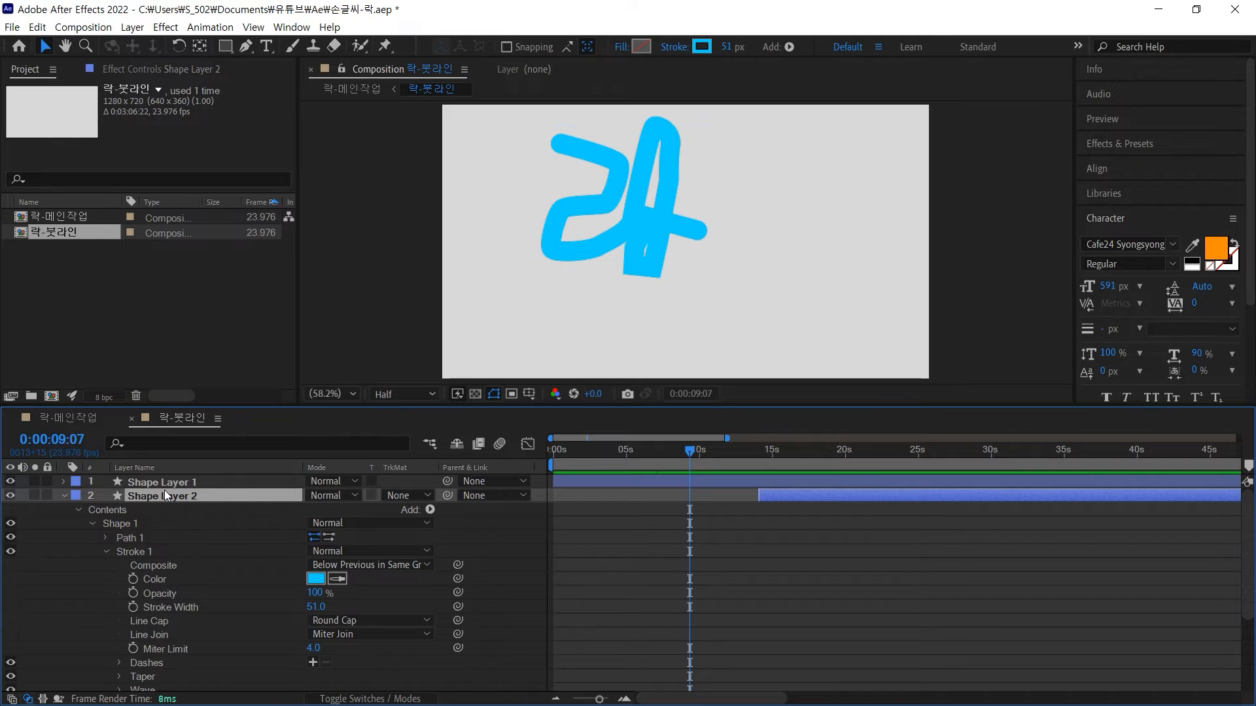
pyautogui.hotkey('ctrl', 'a')
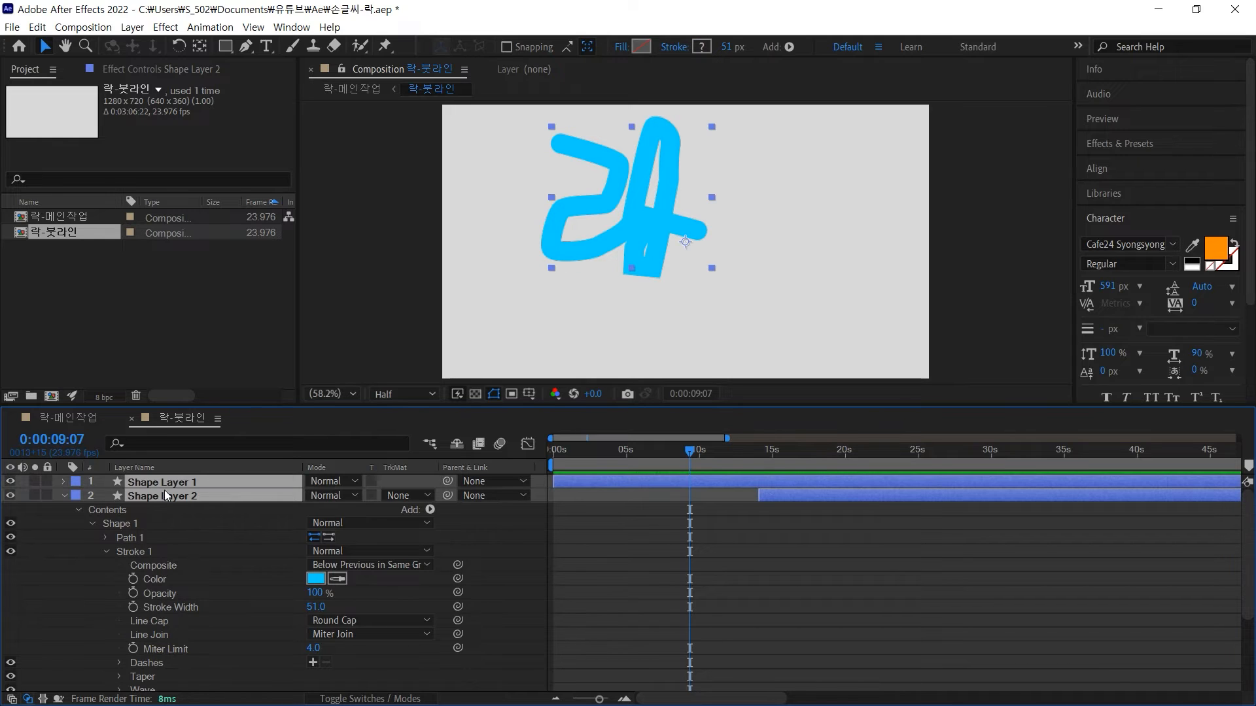
pyautogui.press('u')
pyautogui.press('u')
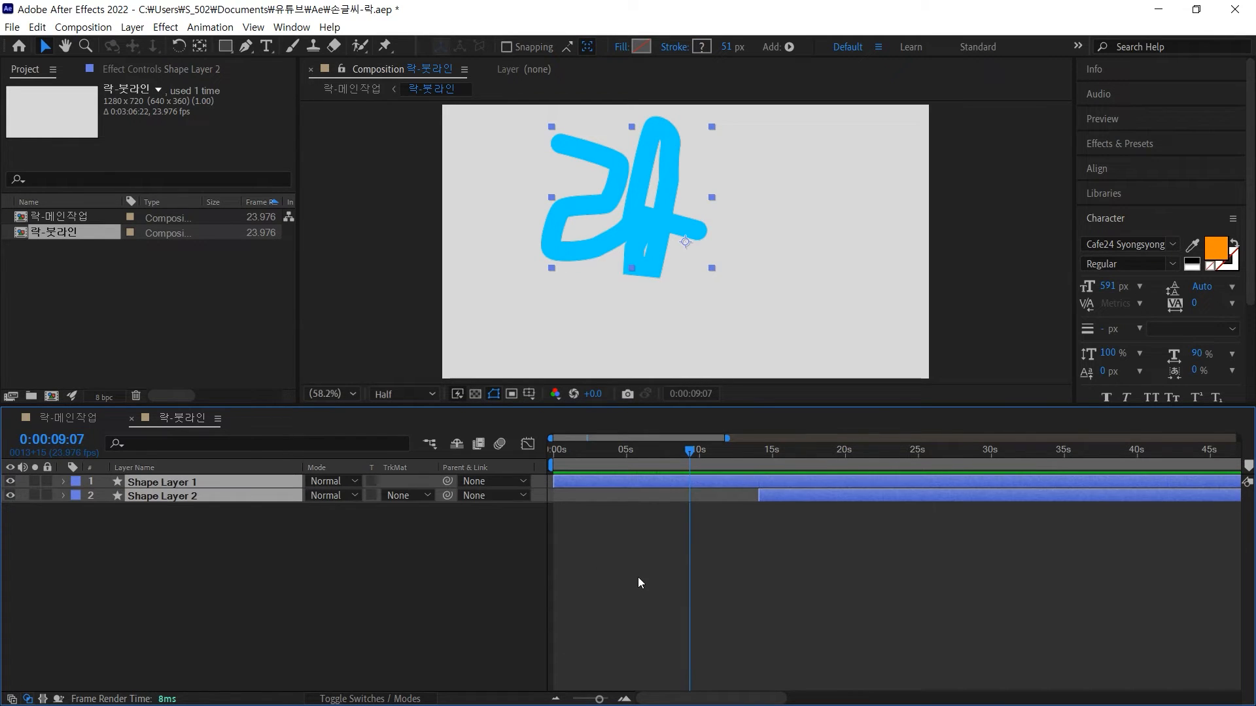
pyautogui.press('u')
# Move Shape Layer 2 earlier in time and shift Shape Layer 1's last End keyframe to about 5 s
pyautogui.click(720, 553)
pyautogui.click(798, 509)
pyautogui.moveTo(798, 509); pyautogui.dragTo(629, 496)
pyautogui.click(691, 496)
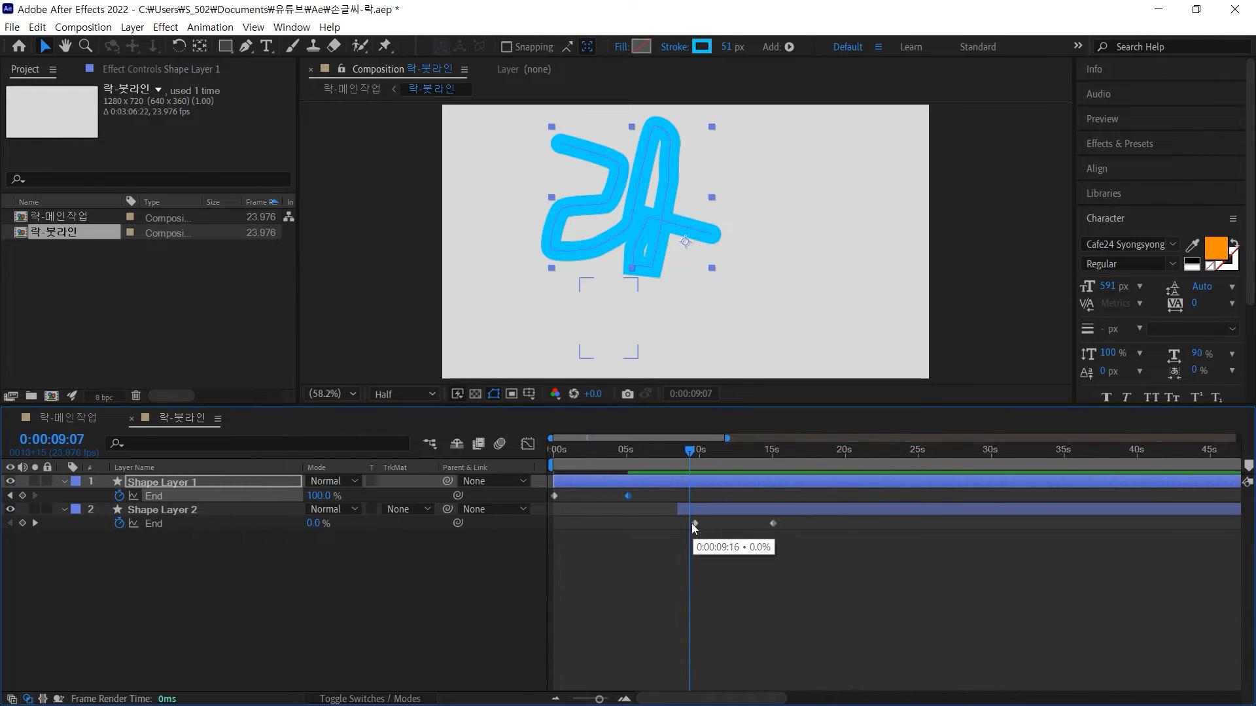
# Start Shape Layer 2 at about 5 s with its End keyframes at about 6 s and 8.5 s
pyautogui.click(704, 509)
pyautogui.moveTo(704, 510)
pyautogui.mouseDown()
pyautogui.moveTo(666, 509)
pyautogui.moveTo(720, 523)
pyautogui.moveTo(685, 524)
pyautogui.moveTo(700, 510)
pyautogui.mouseUp()
pyautogui.click(731, 523)
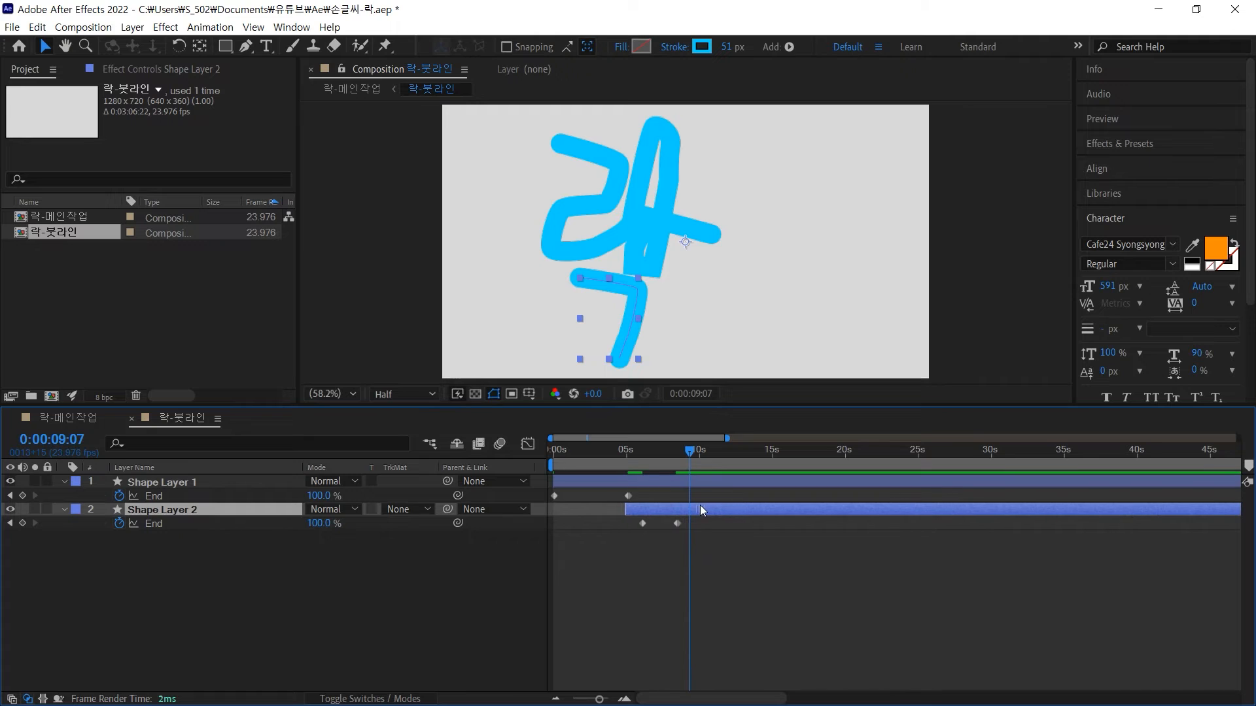
# Preview the 락-붓라인 strokes from the start and shift Shape Layer 2's last End keyframe to about 8 s
pyautogui.moveTo(690, 451); pyautogui.dragTo(525, 453)
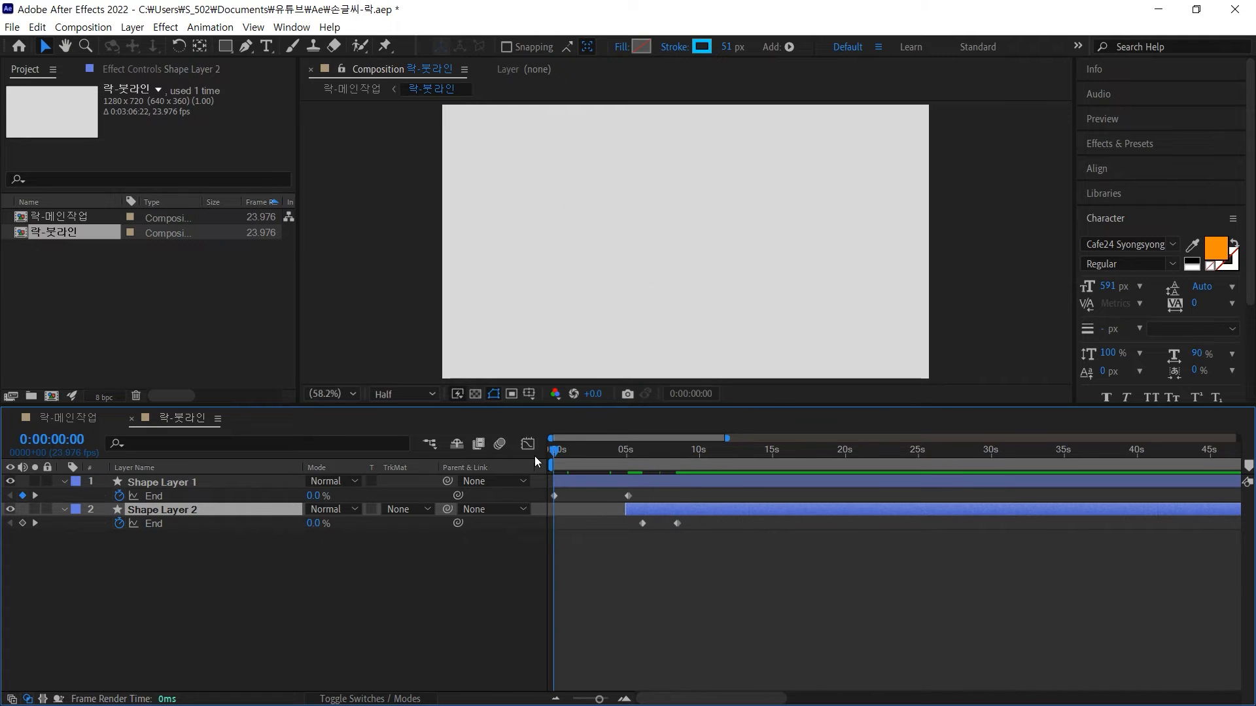
pyautogui.press('space')
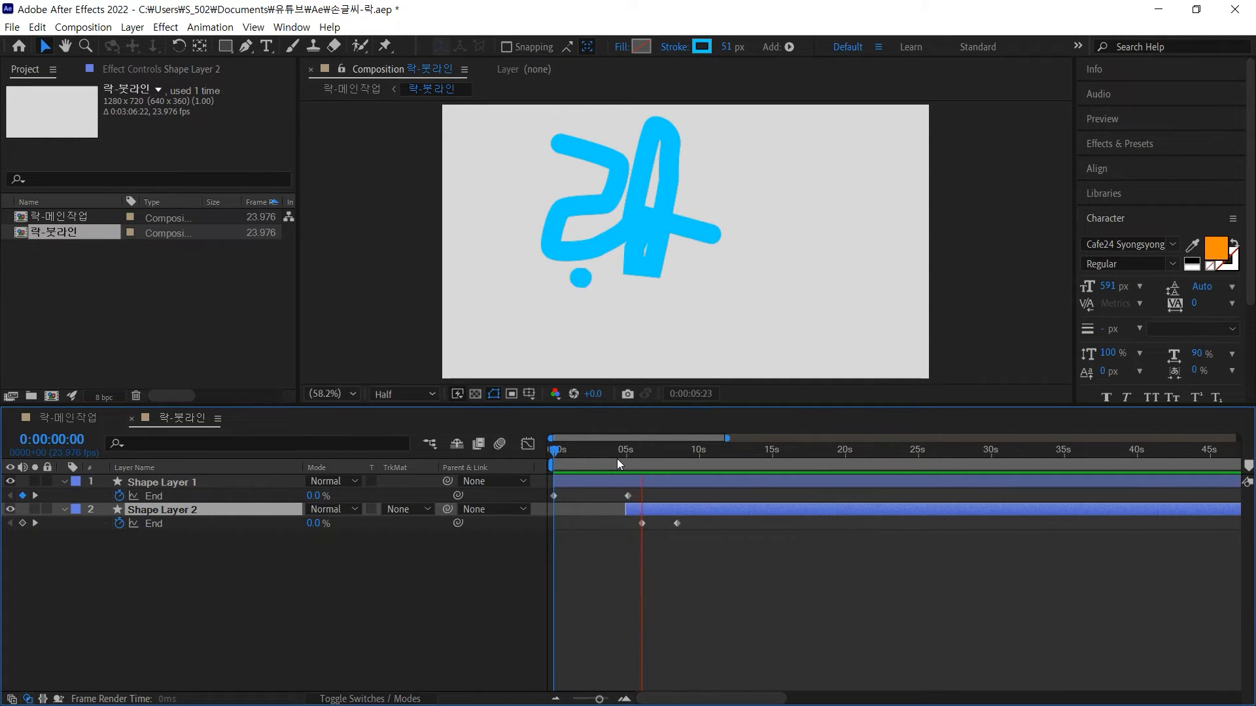
pyautogui.press('space')
pyautogui.click(696, 542)
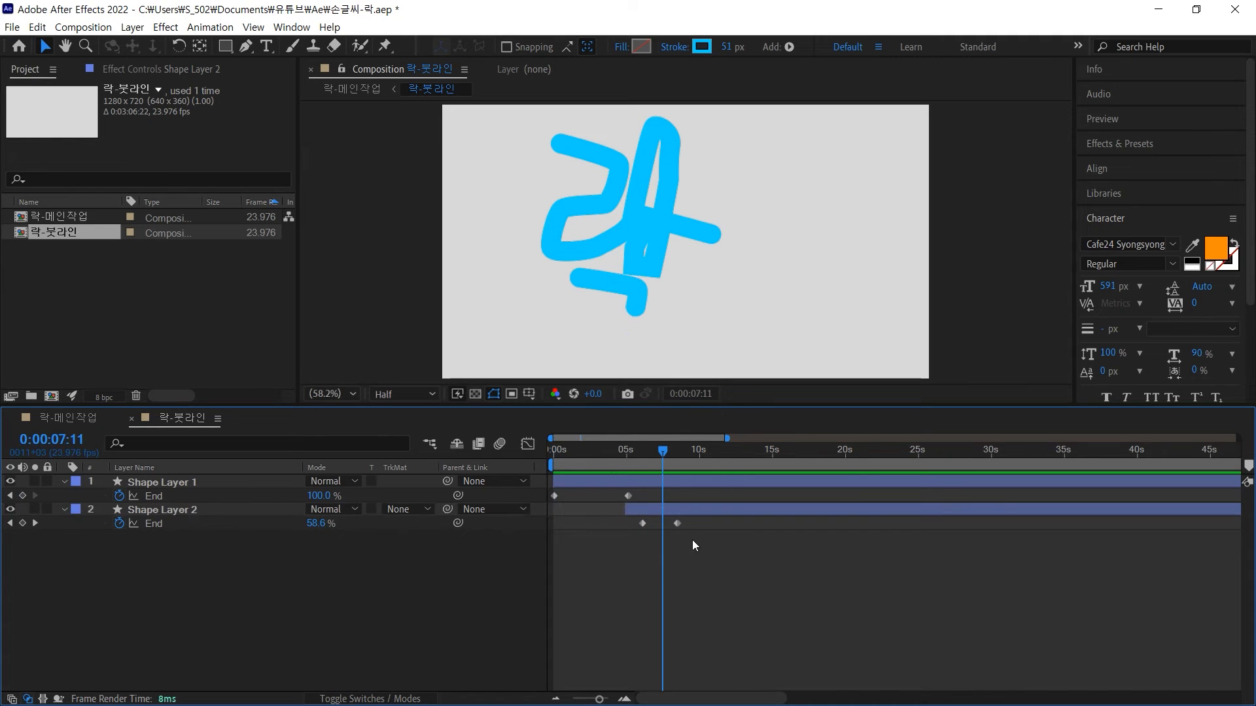
pyautogui.moveTo(677, 523); pyautogui.dragTo(667, 523)
pyautogui.moveTo(662, 455); pyautogui.dragTo(810, 452)
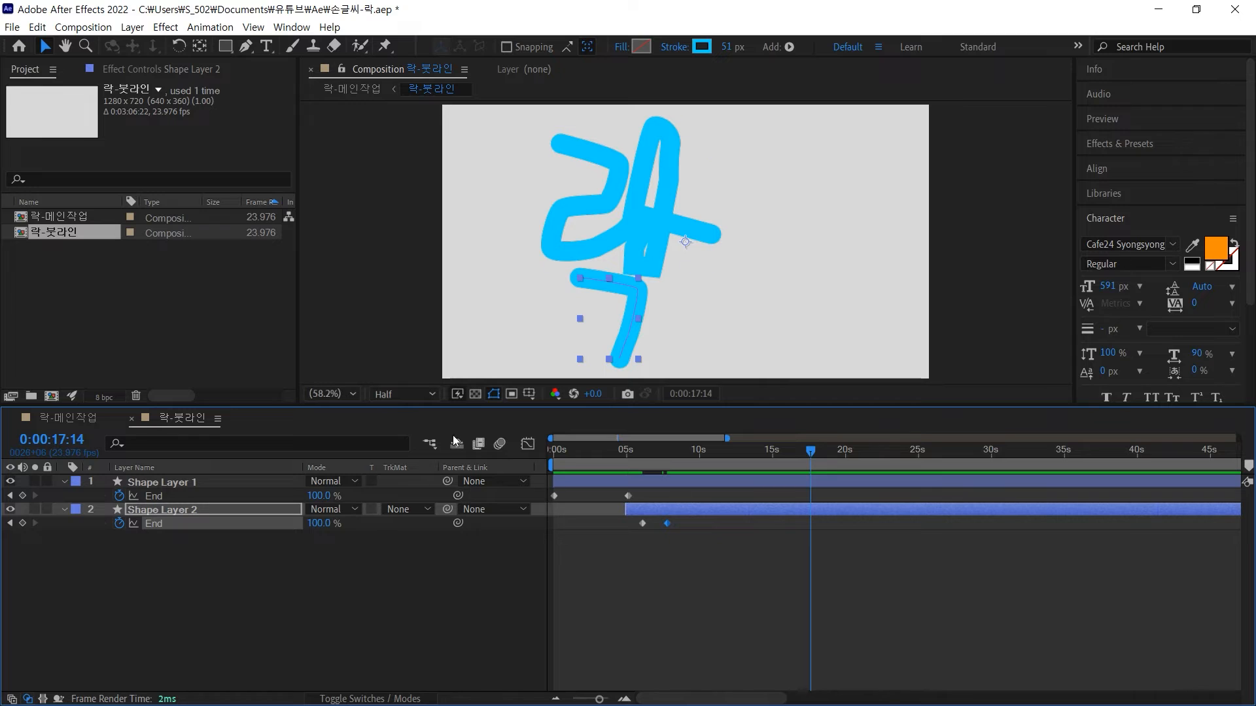
# Return to 락-메인작업 and play the handwriting animation from the start to check the faster timing
pyautogui.click(59, 417)
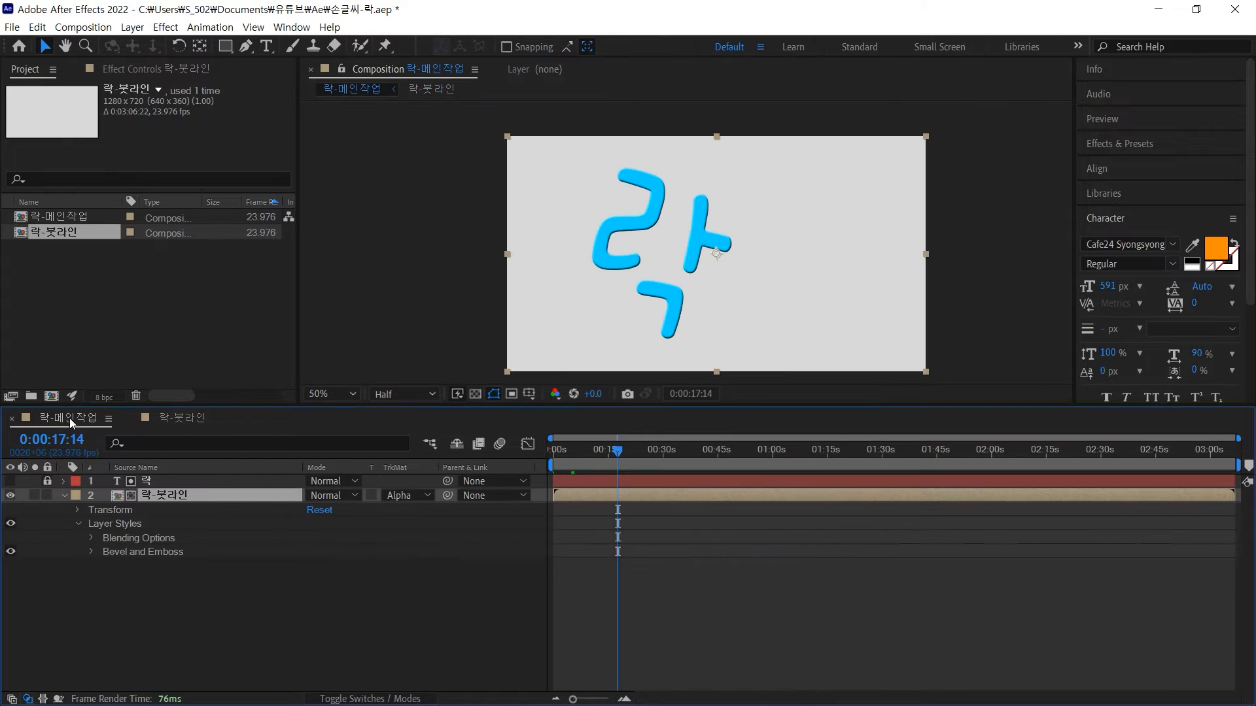
pyautogui.moveTo(612, 452); pyautogui.dragTo(466, 457)
pyautogui.press('space')
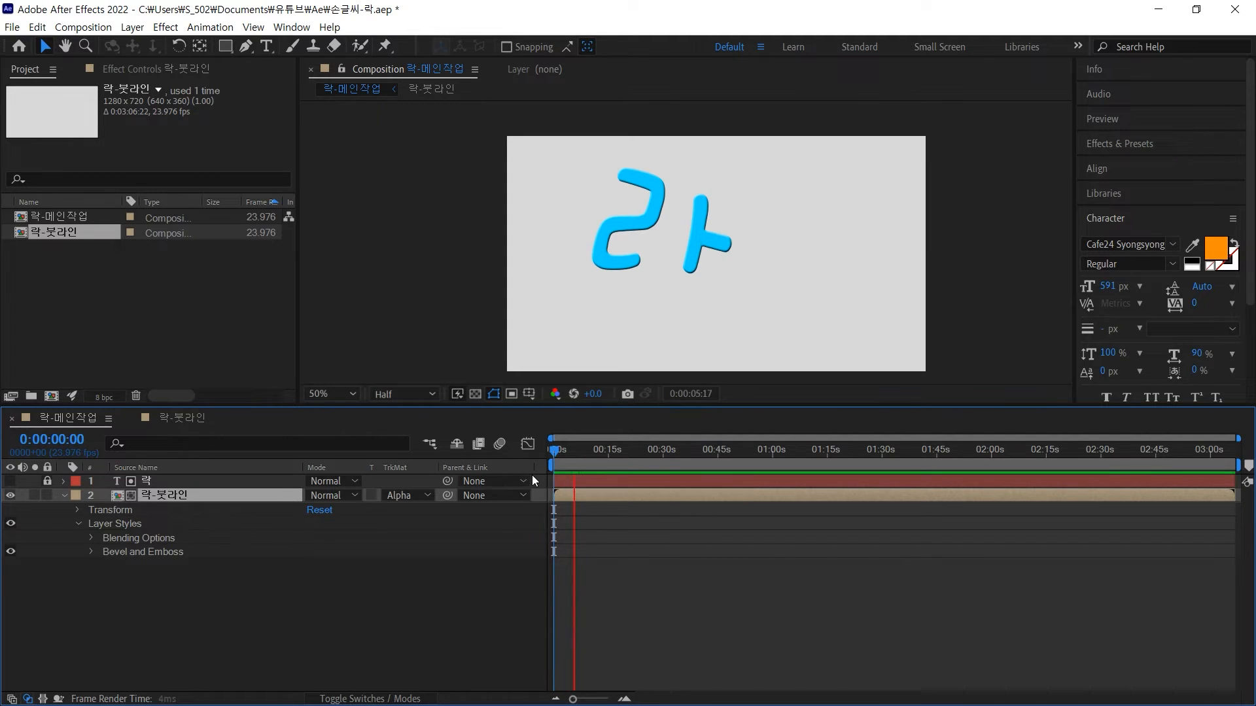
pyautogui.press('space')
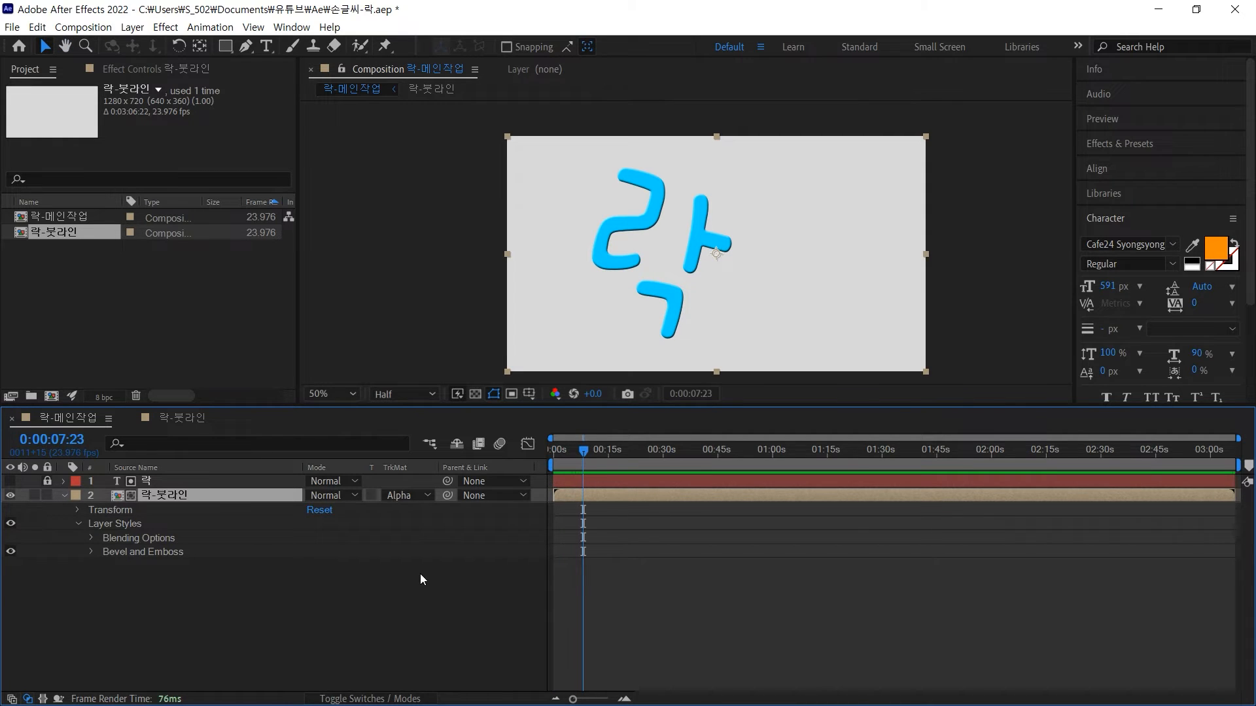
pyautogui.click(290, 601)
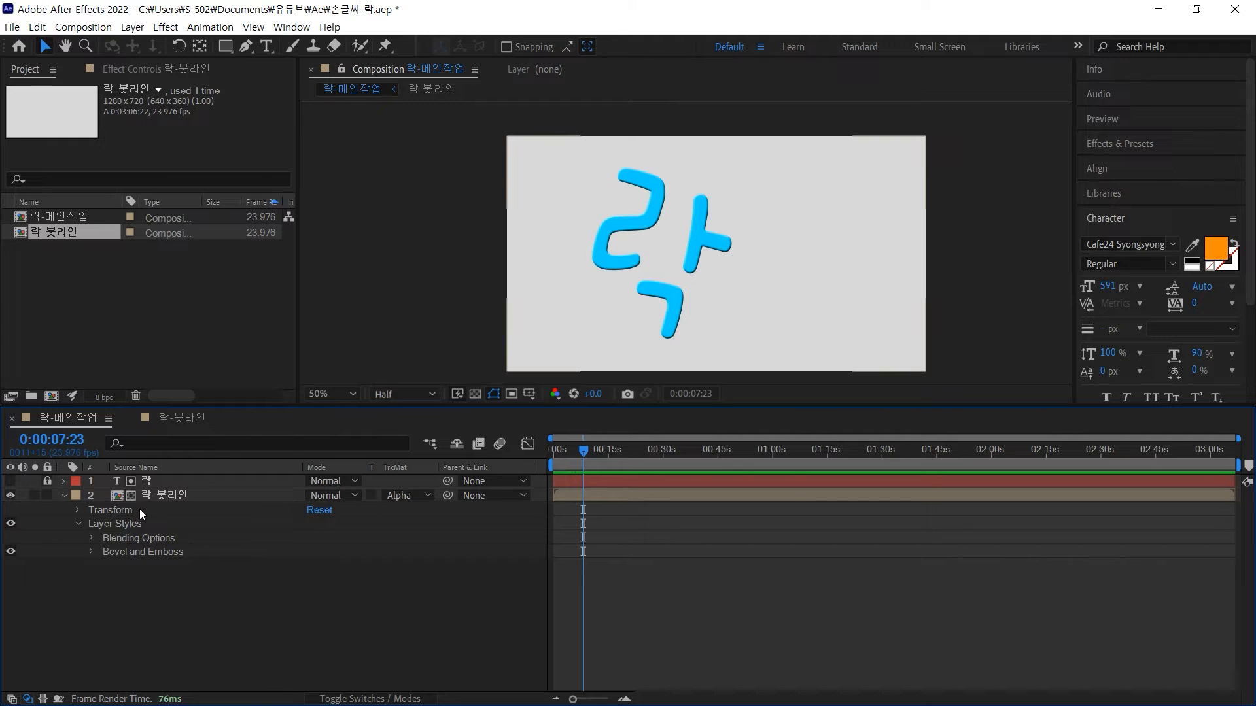
# Try moving the 락-붓라인 layer sideways under its text matte, and undo the move
pyautogui.click(178, 495)
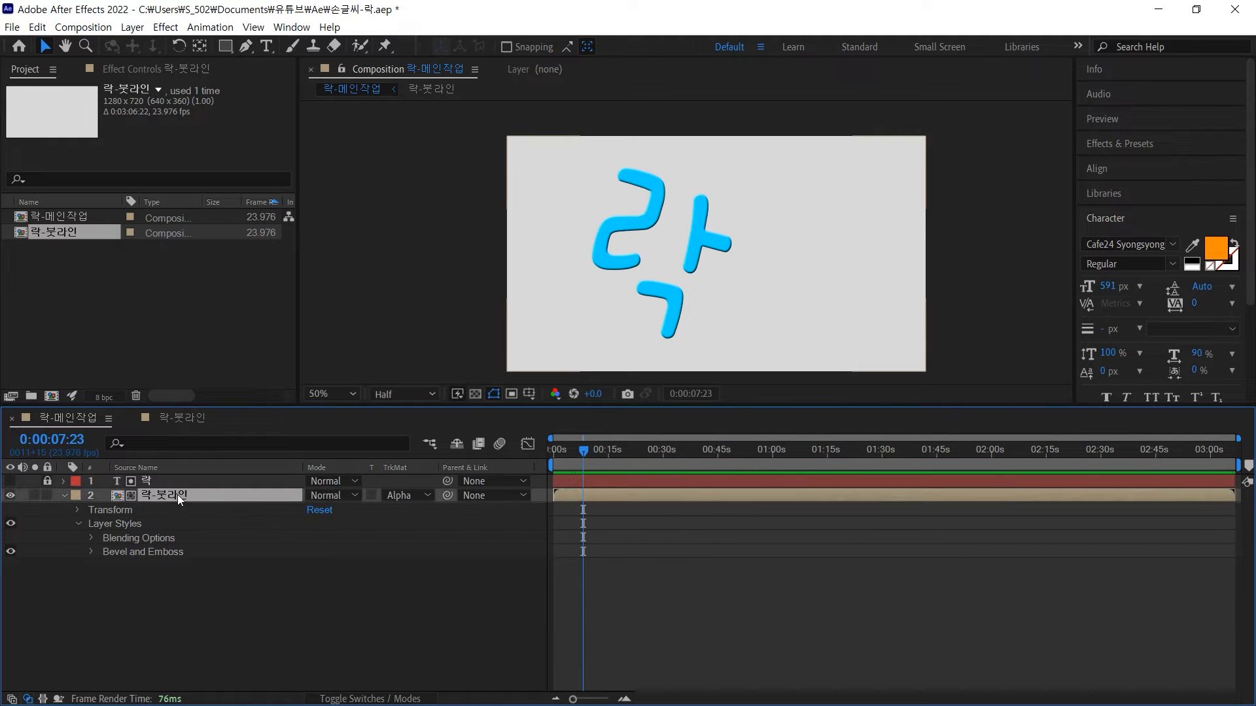
pyautogui.moveTo(654, 298); pyautogui.dragTo(753, 292)
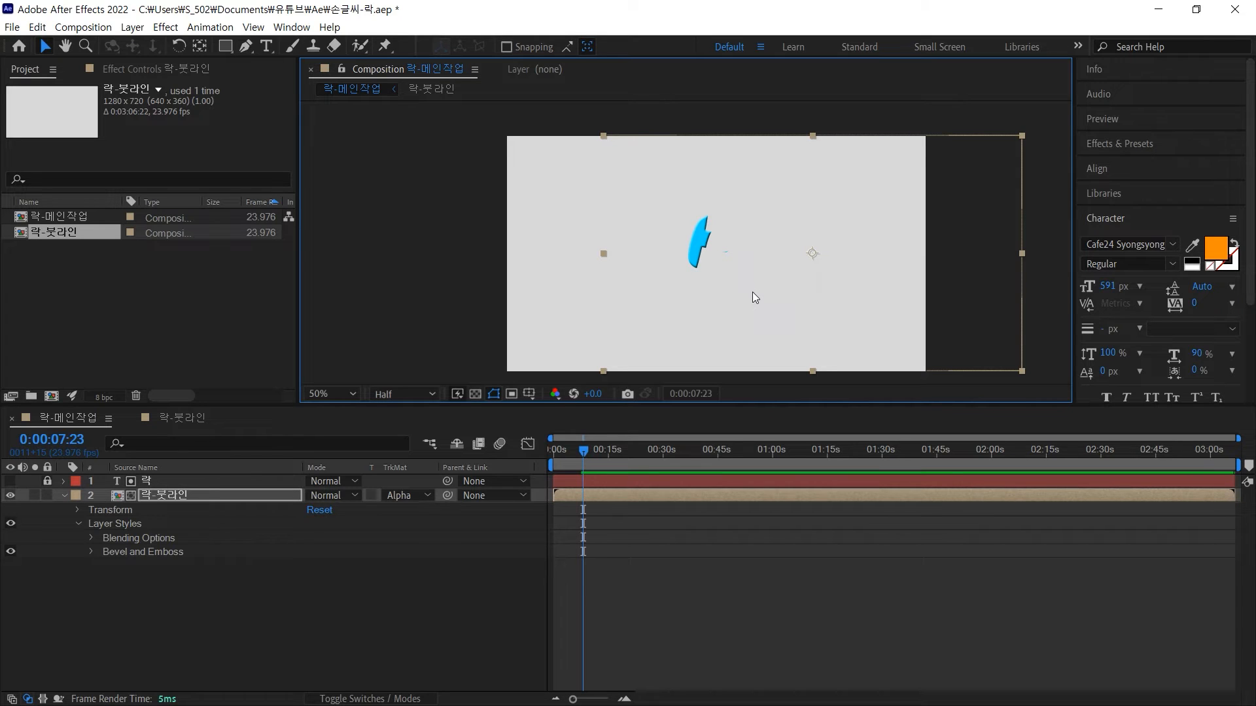
pyautogui.hotkey('ctrl', 'z')
pyautogui.click(394, 597)
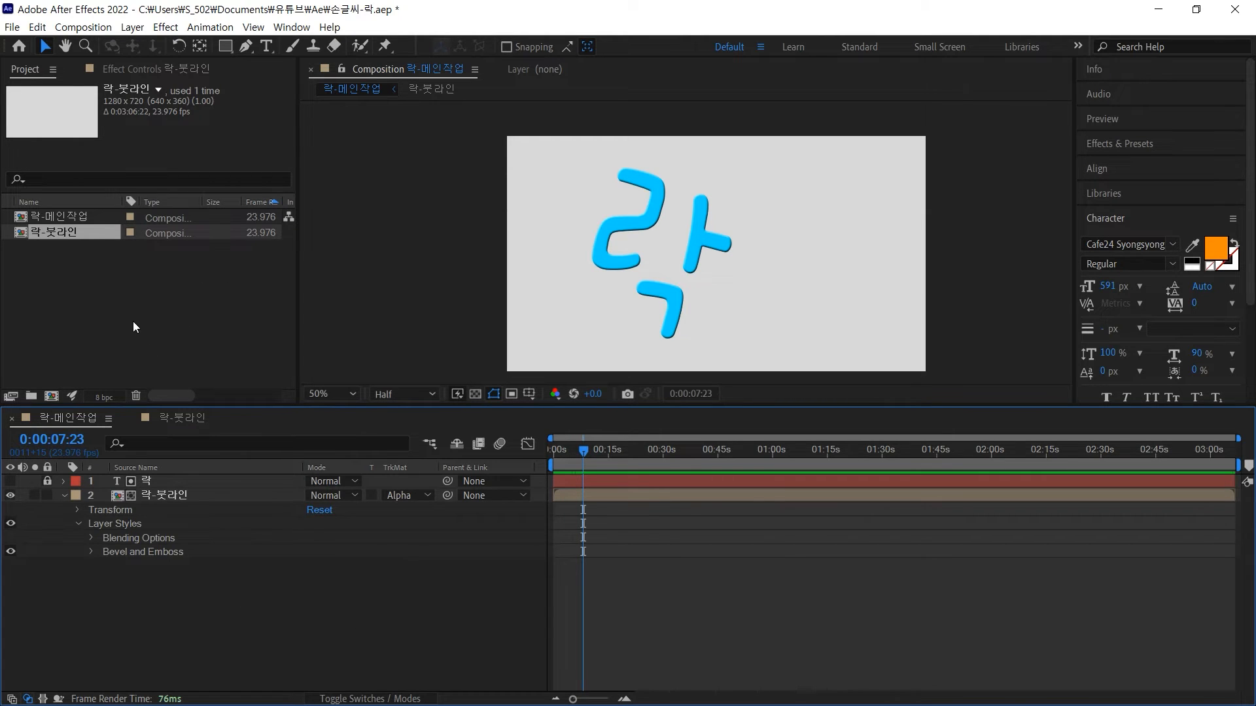
# Rename the 락-메인작업 composition as 락-글완성
pyautogui.click(87, 309)
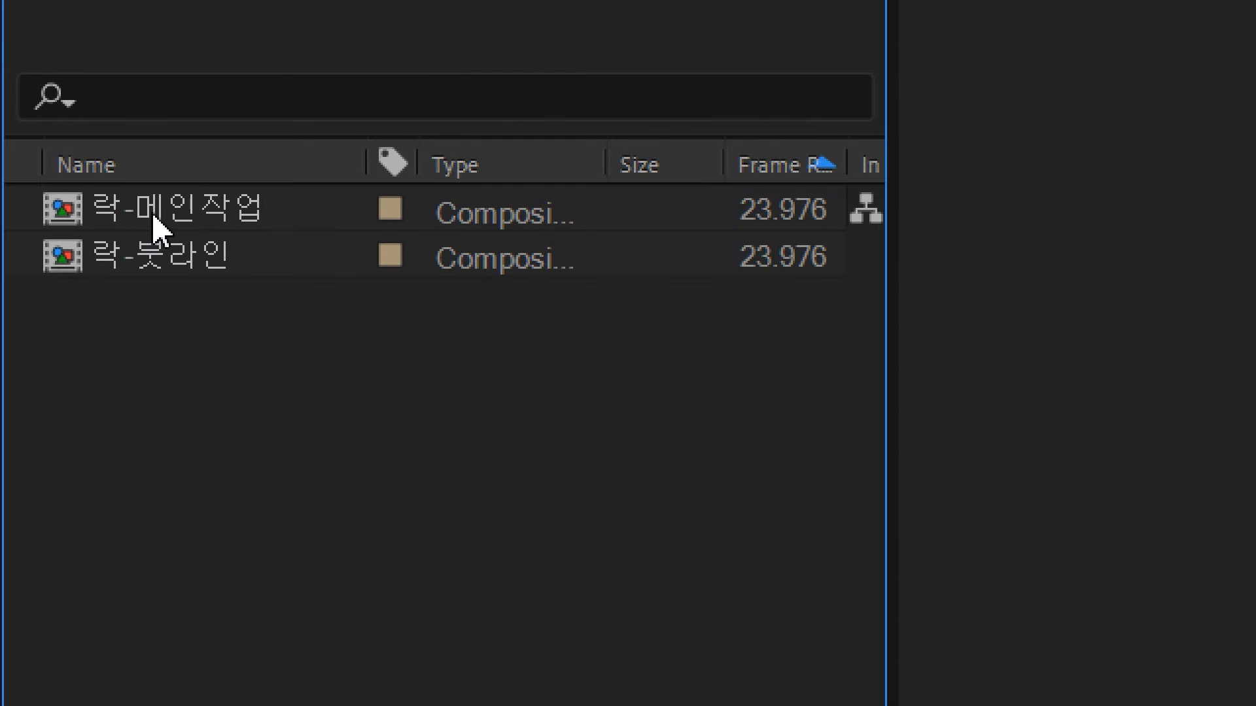
pyautogui.click(53, 219)
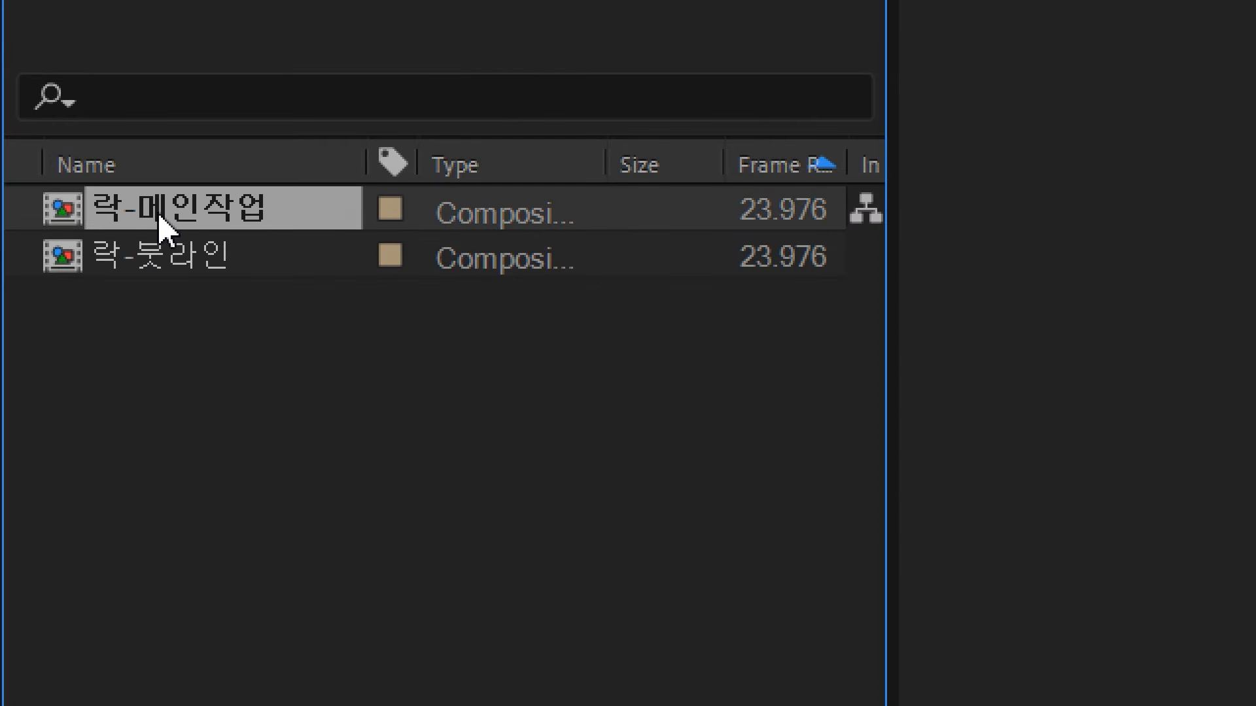
pyautogui.press('Return')
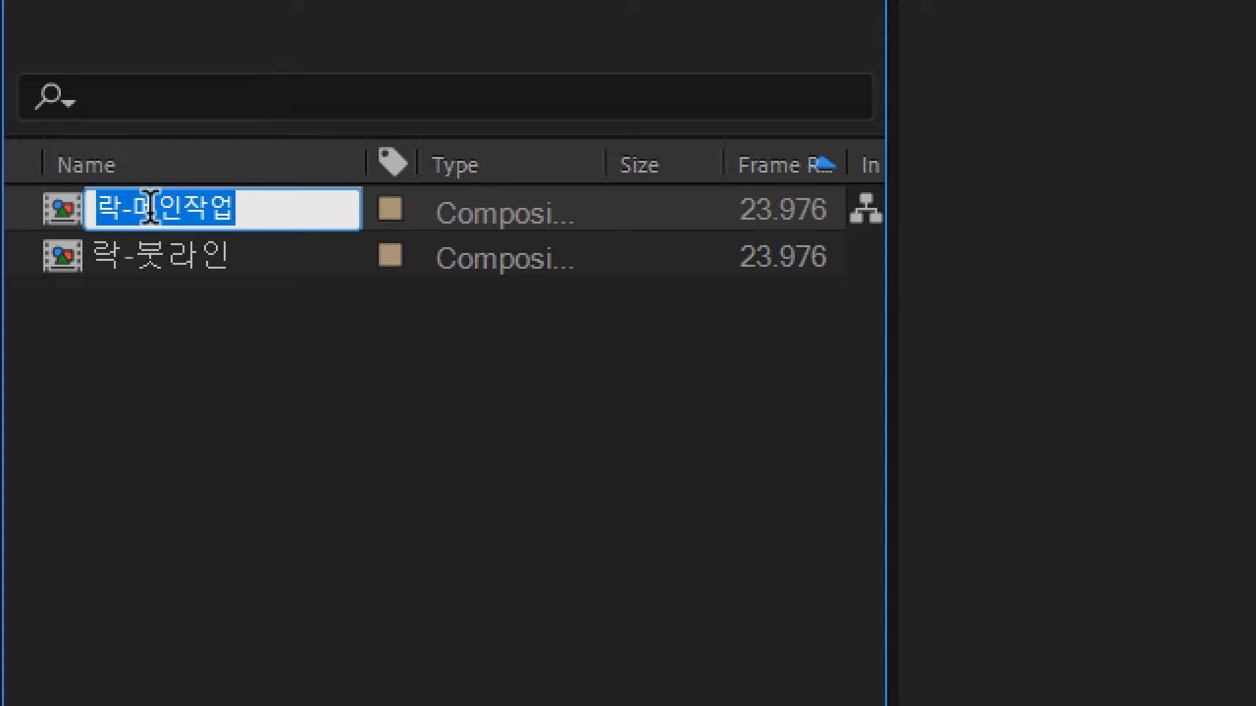
pyautogui.moveTo(134, 208); pyautogui.dragTo(276, 195)
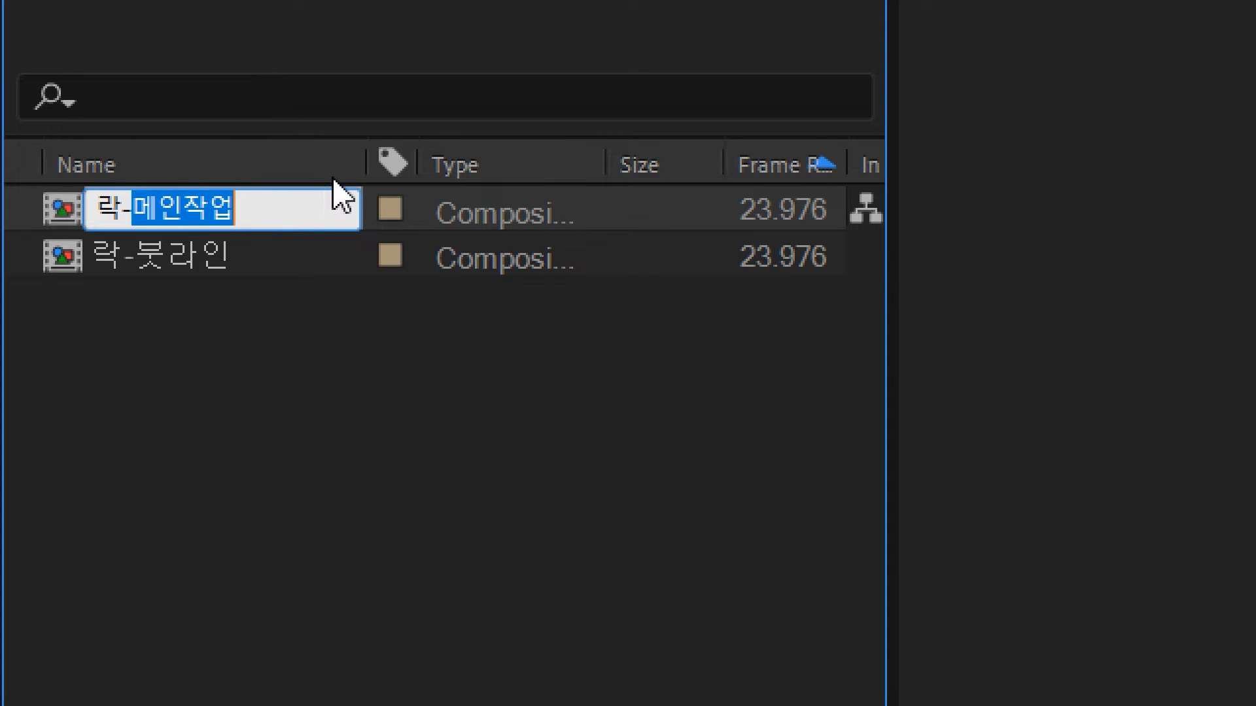
pyautogui.press('BackSpace')
pyautogui.write('rmt')
pyautogui.press('BackSpace')
pyautogui.press('BackSpace')
pyautogui.press('BackSpace')
pyautogui.write('글완성')
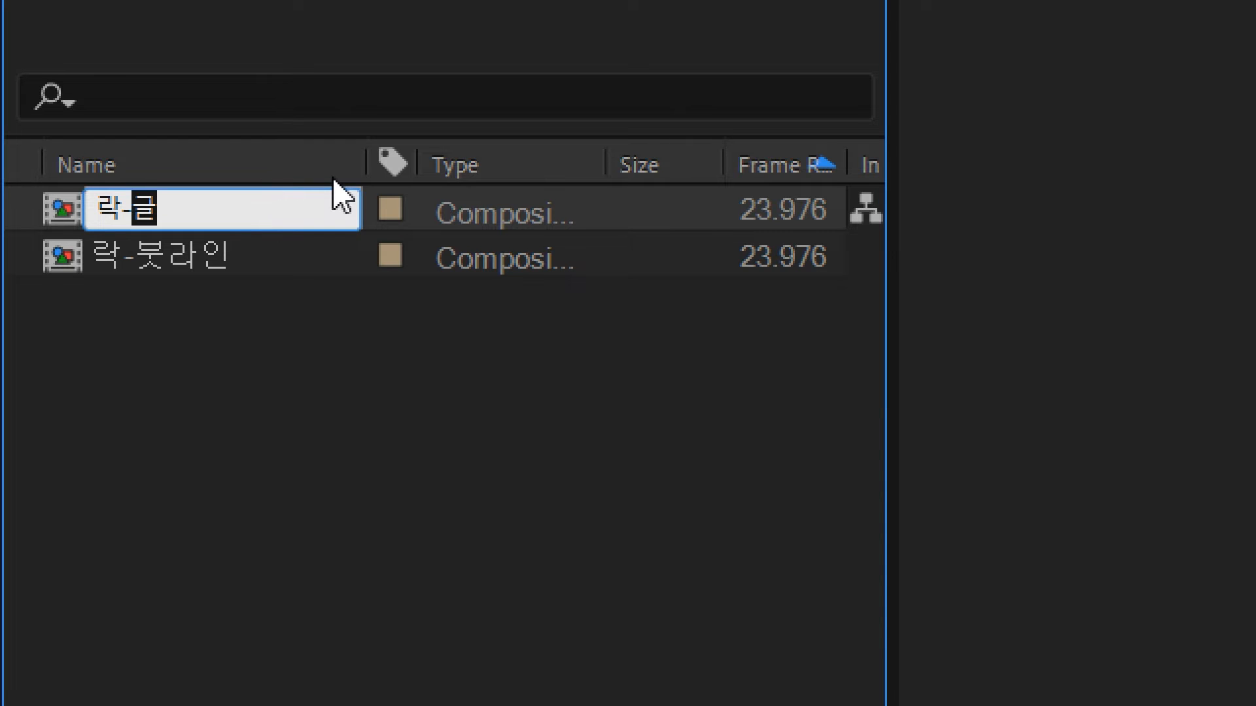
pyautogui.press('Return')
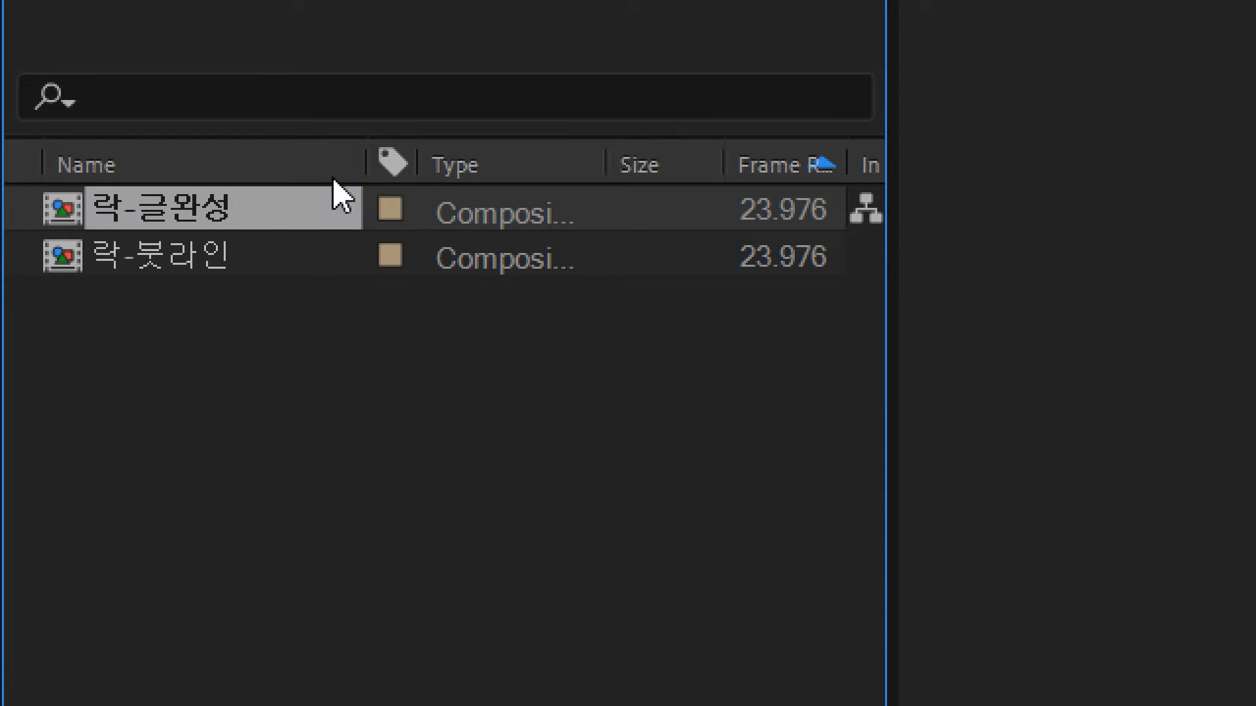
# Add the number 1 to the main composition's name, making it 락-글완성1
pyautogui.click(232, 267)
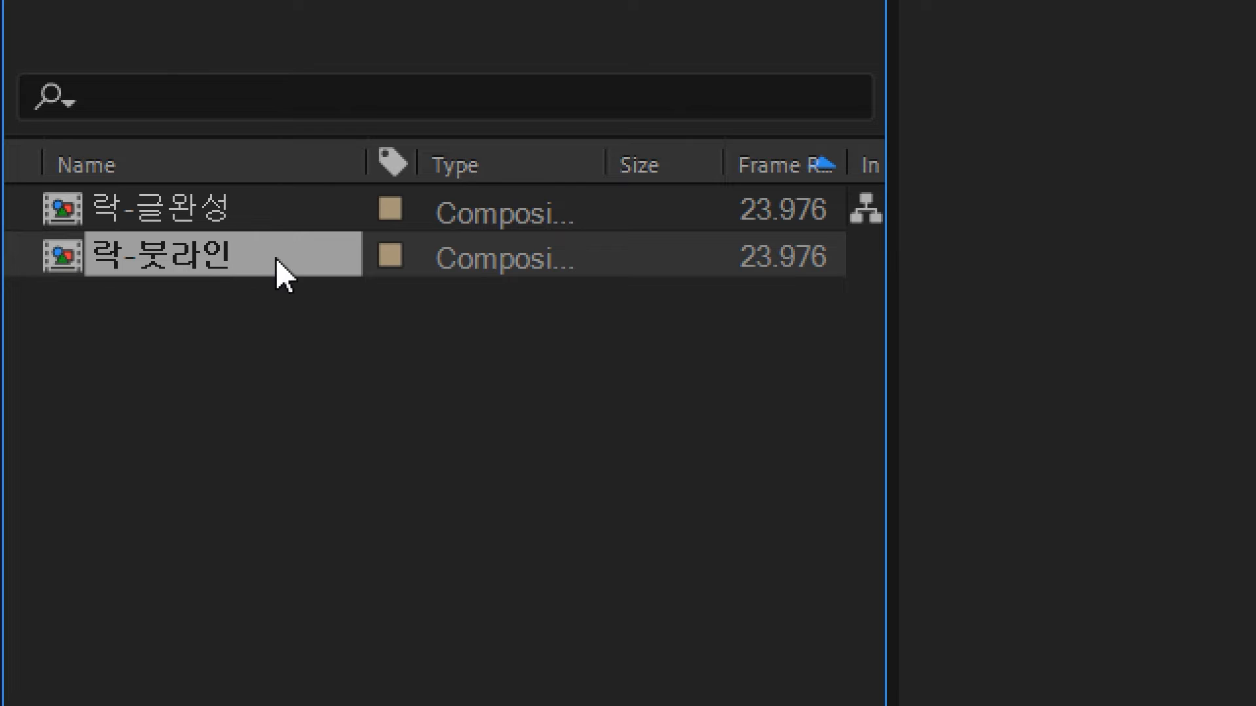
pyautogui.click(197, 223)
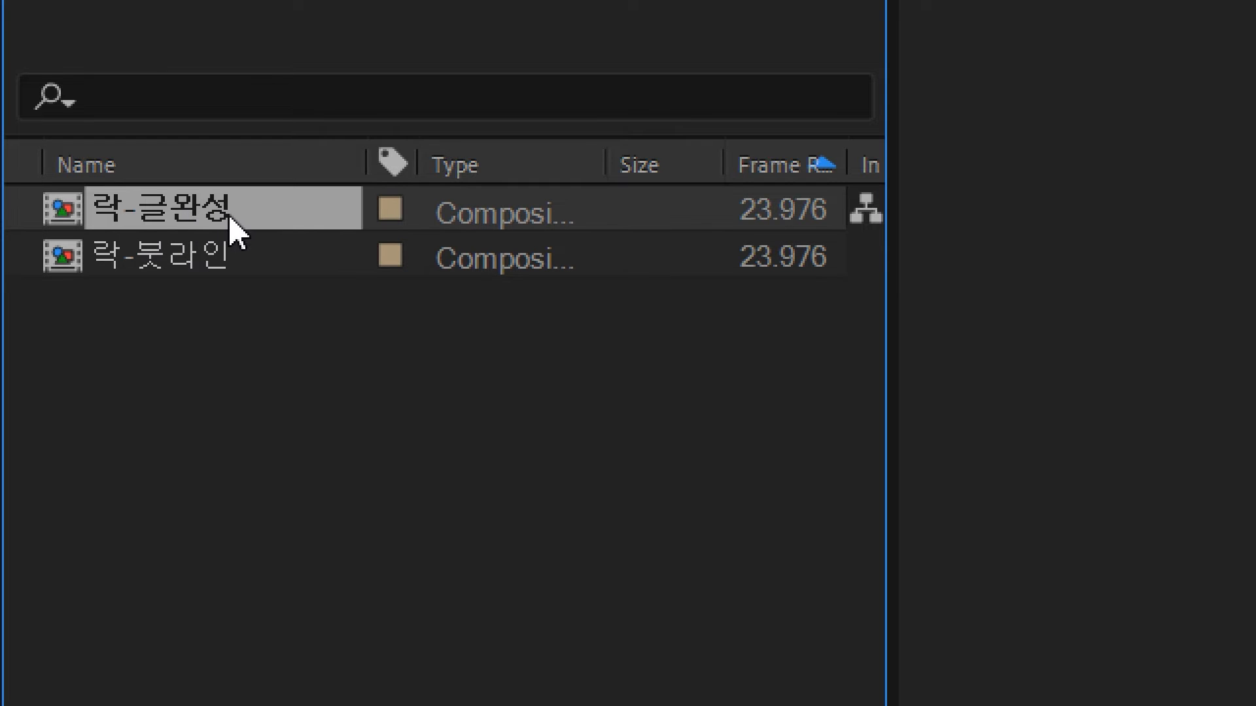
pyautogui.press('Return')
pyautogui.click(230, 208)
pyautogui.write('1')
# Rename the 락-붓라인 composition as 락-붓라인2 and select 락-글완성1
pyautogui.click(225, 276)
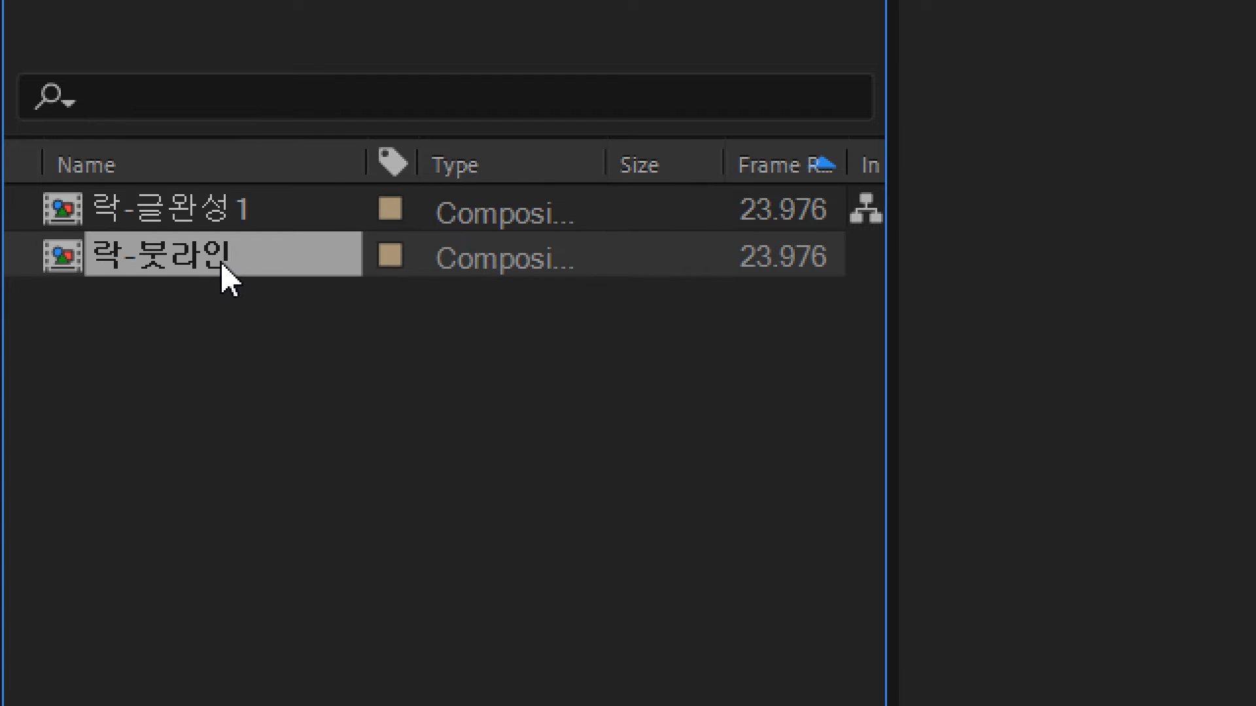
pyautogui.press('Return')
pyautogui.click(237, 246)
pyautogui.write('2')
pyautogui.click(227, 454)
pyautogui.click(240, 219)
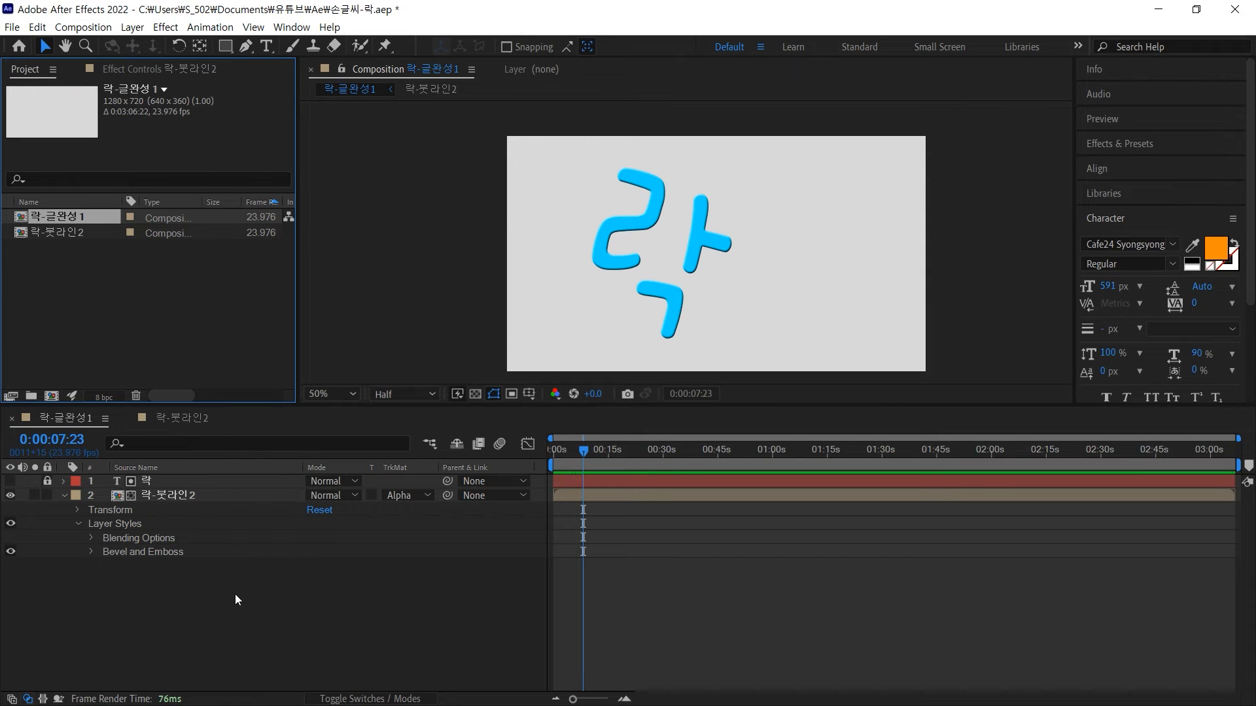
# Start a new 1280 x 720 composition and set its duration to 30 seconds (0:00:30:00)
pyautogui.click(234, 593)
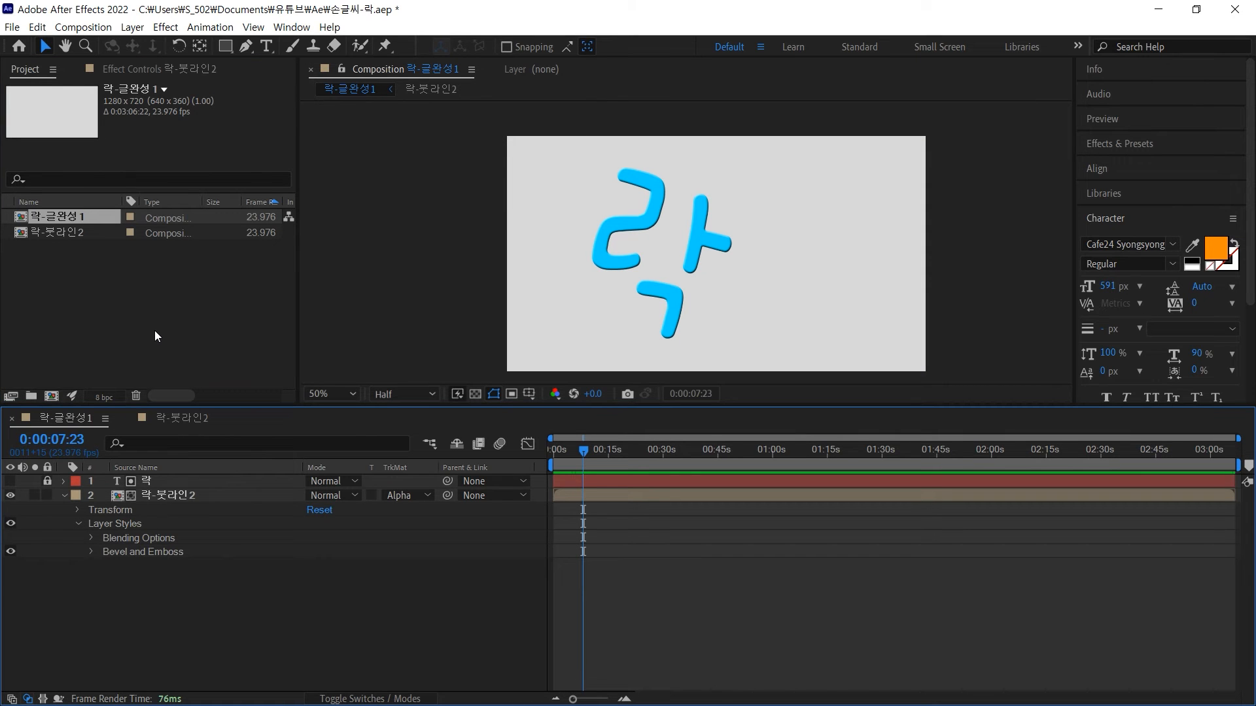
pyautogui.click(154, 331)
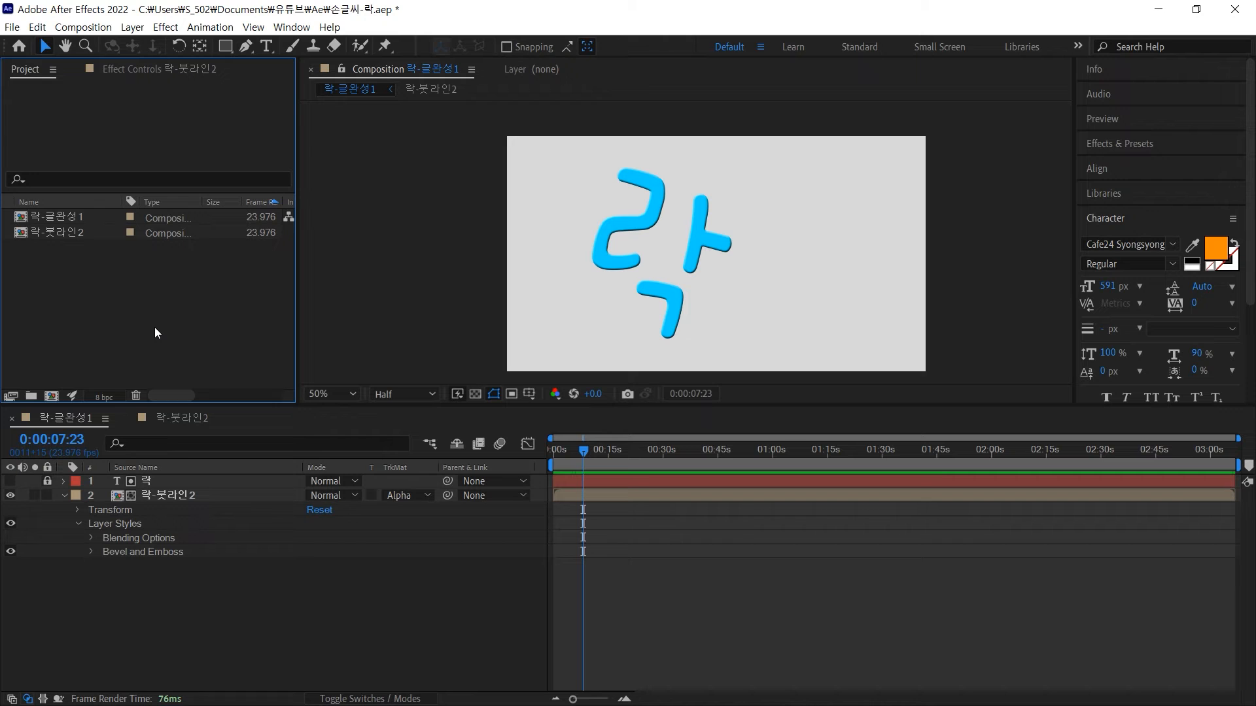
pyautogui.hotkey('ctrl', 'n')
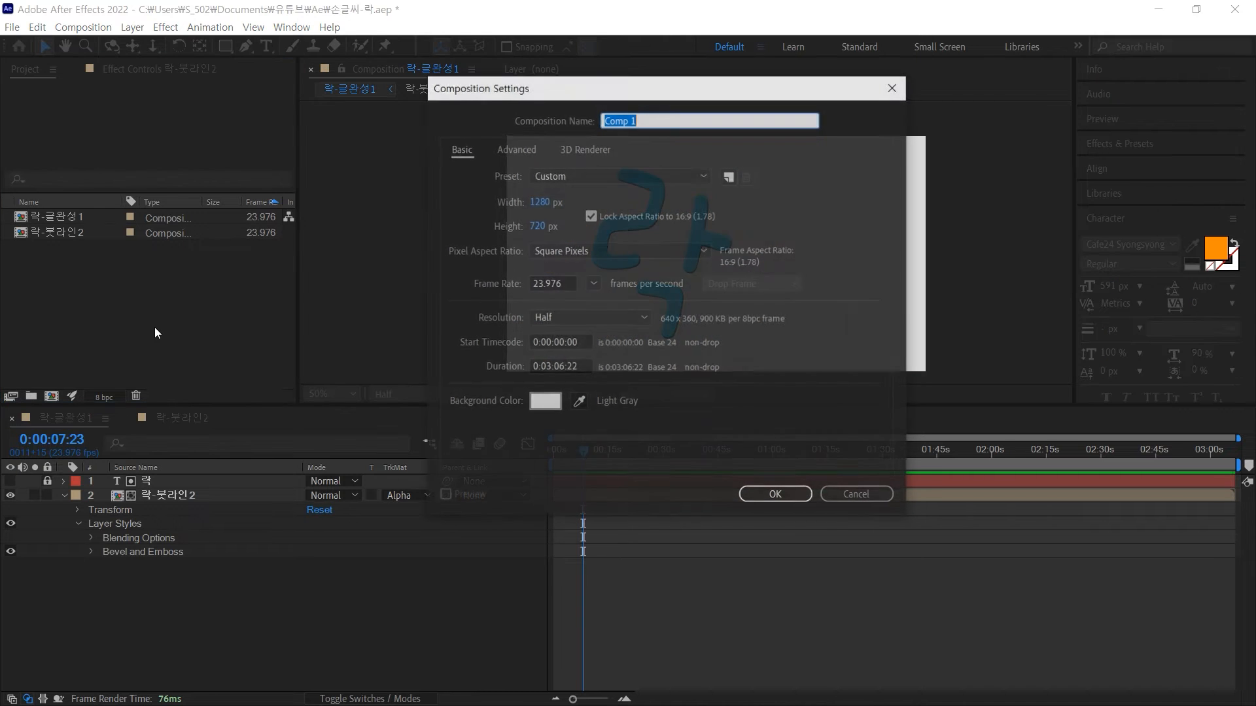
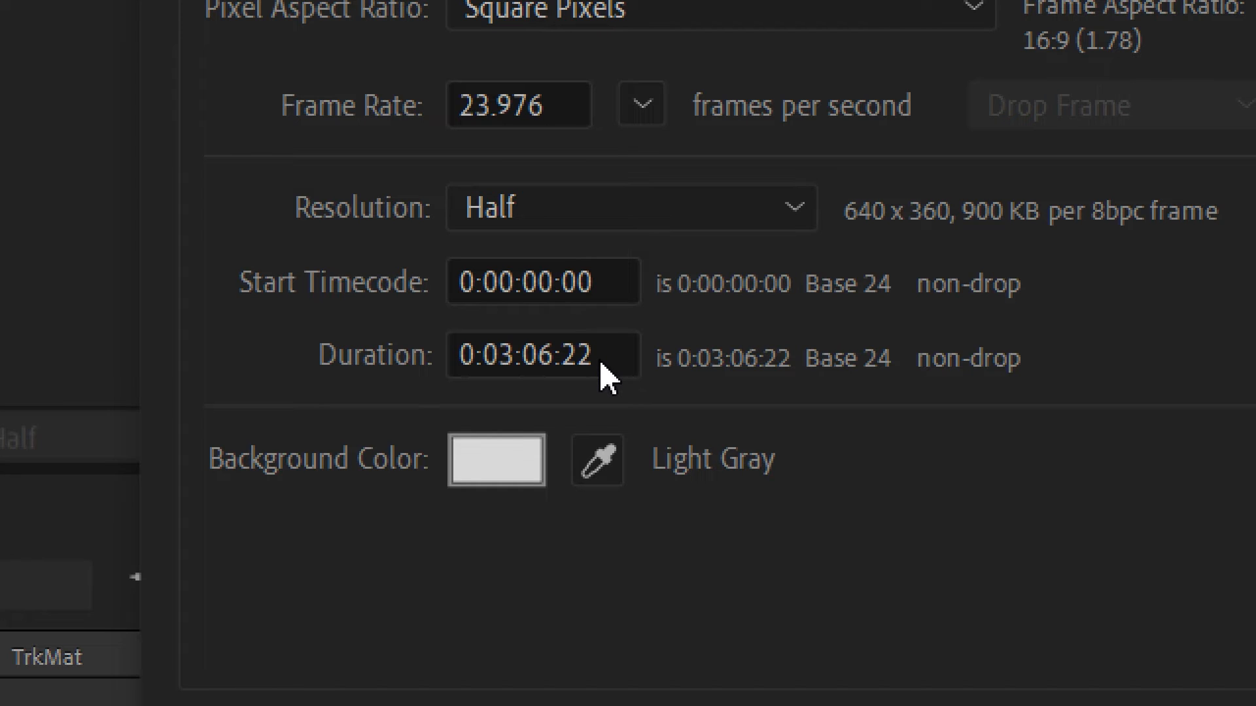
pyautogui.click(599, 357)
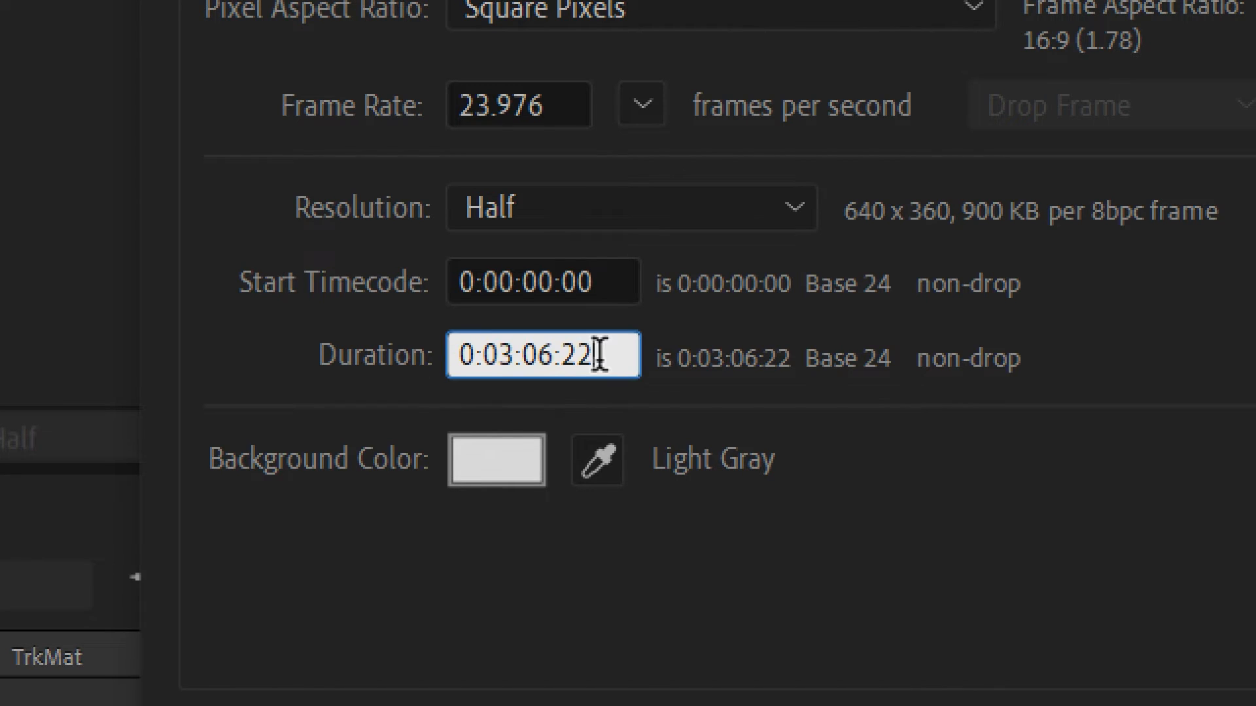
pyautogui.moveTo(599, 356); pyautogui.dragTo(288, 364)
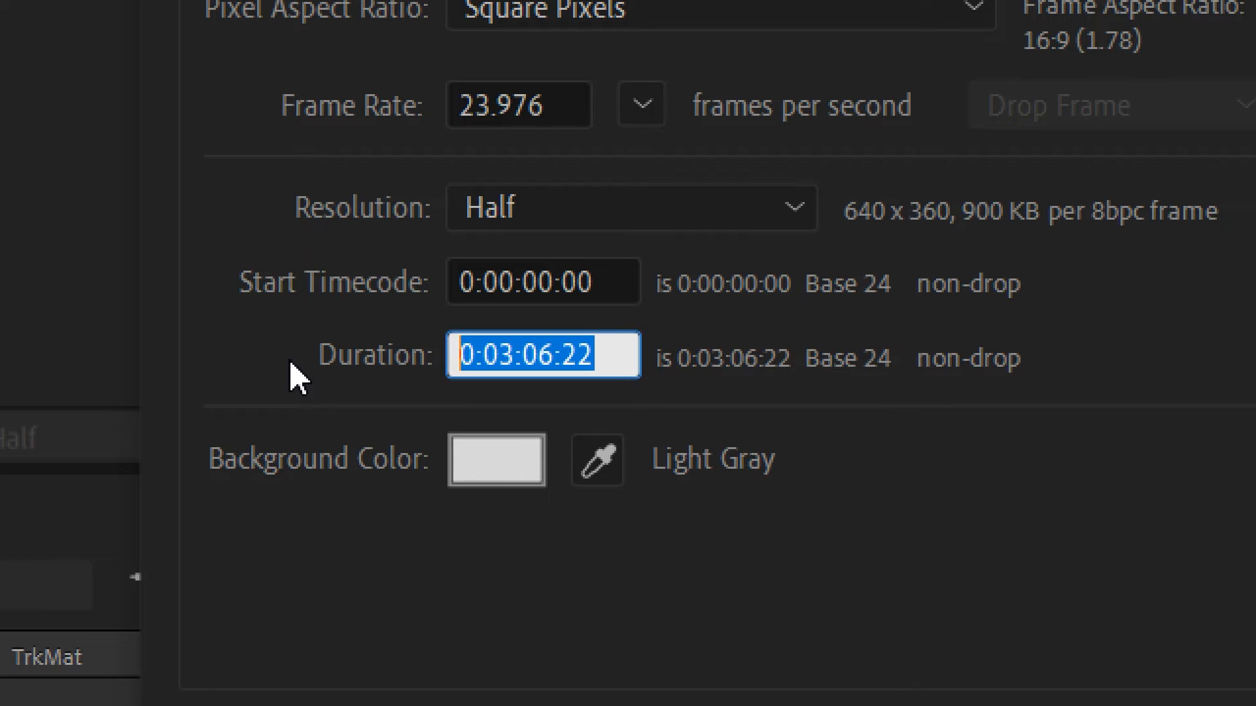
pyautogui.write('1')
pyautogui.press('BackSpace')
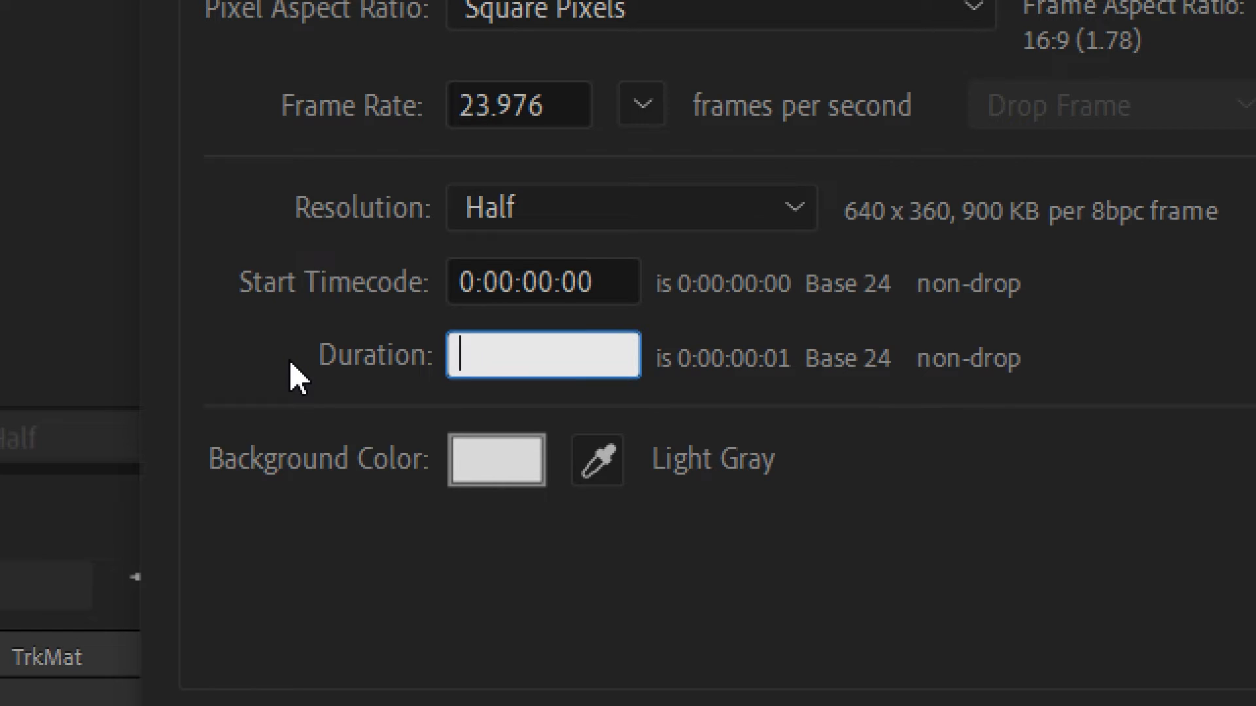
pyautogui.write('30.')
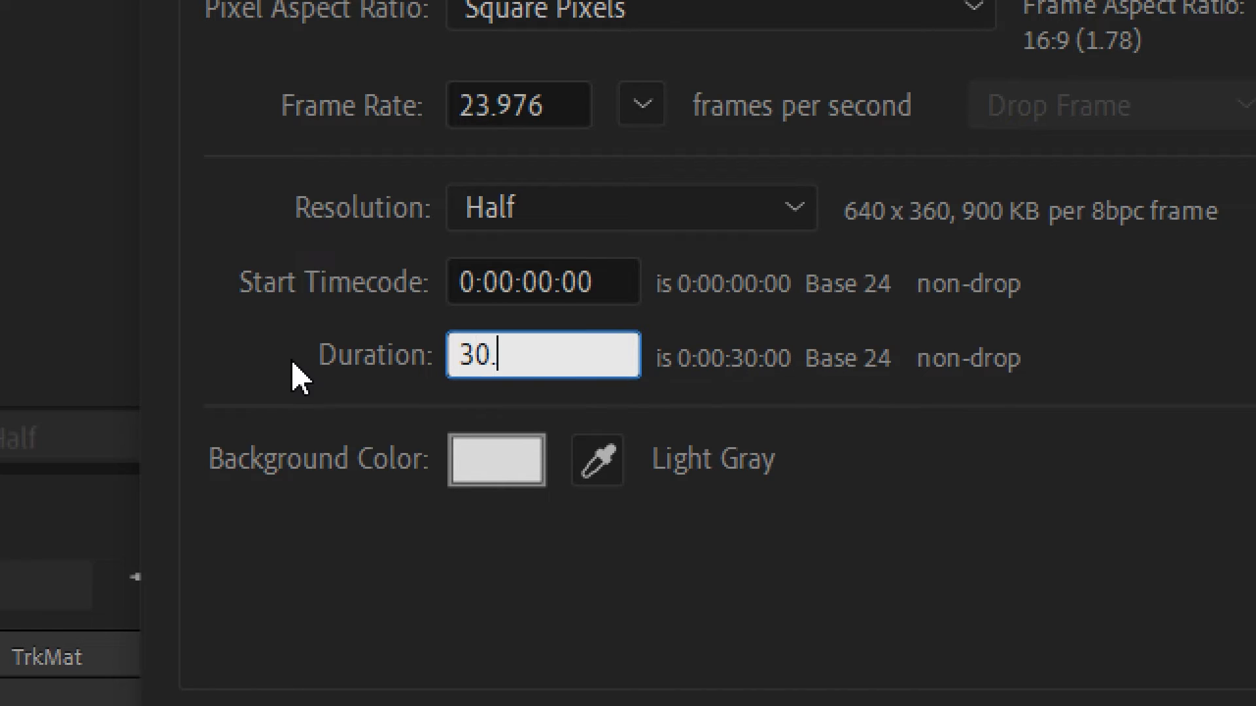
pyautogui.click(407, 538)
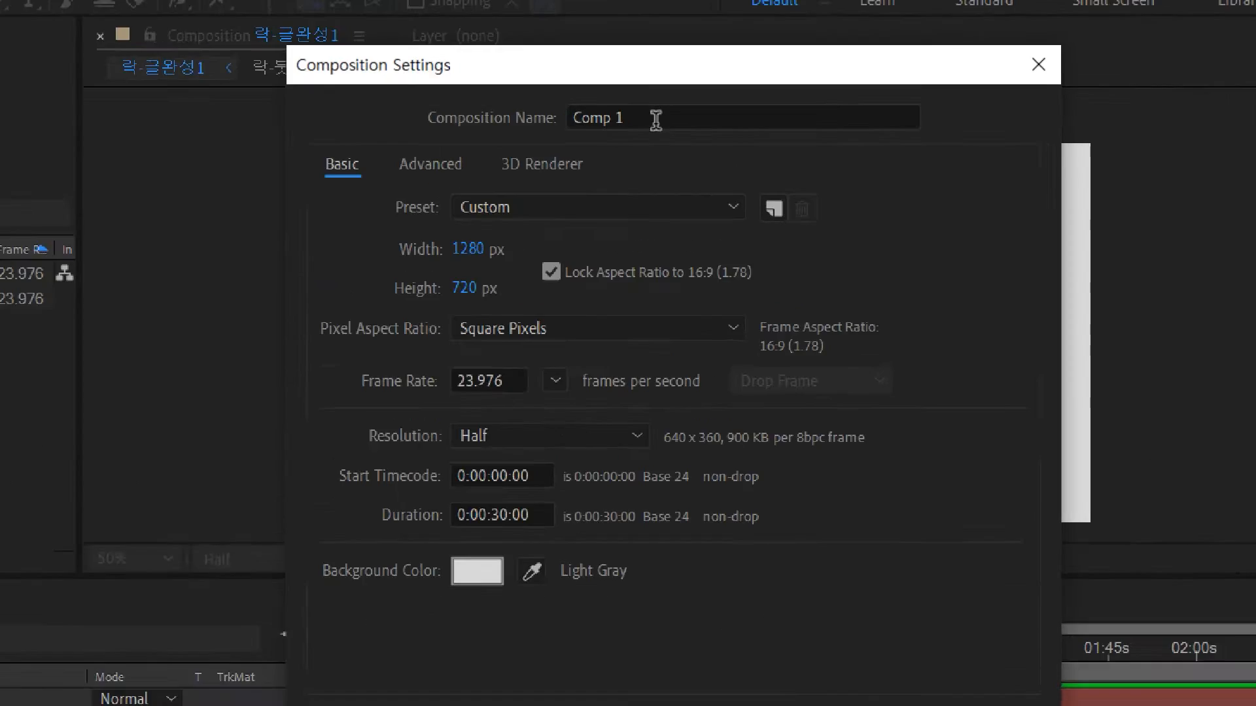
# Name the new composition "진짜 메인작업" and create it
pyautogui.moveTo(655, 121); pyautogui.dragTo(600, 121)
pyautogui.write('진ㅉ')
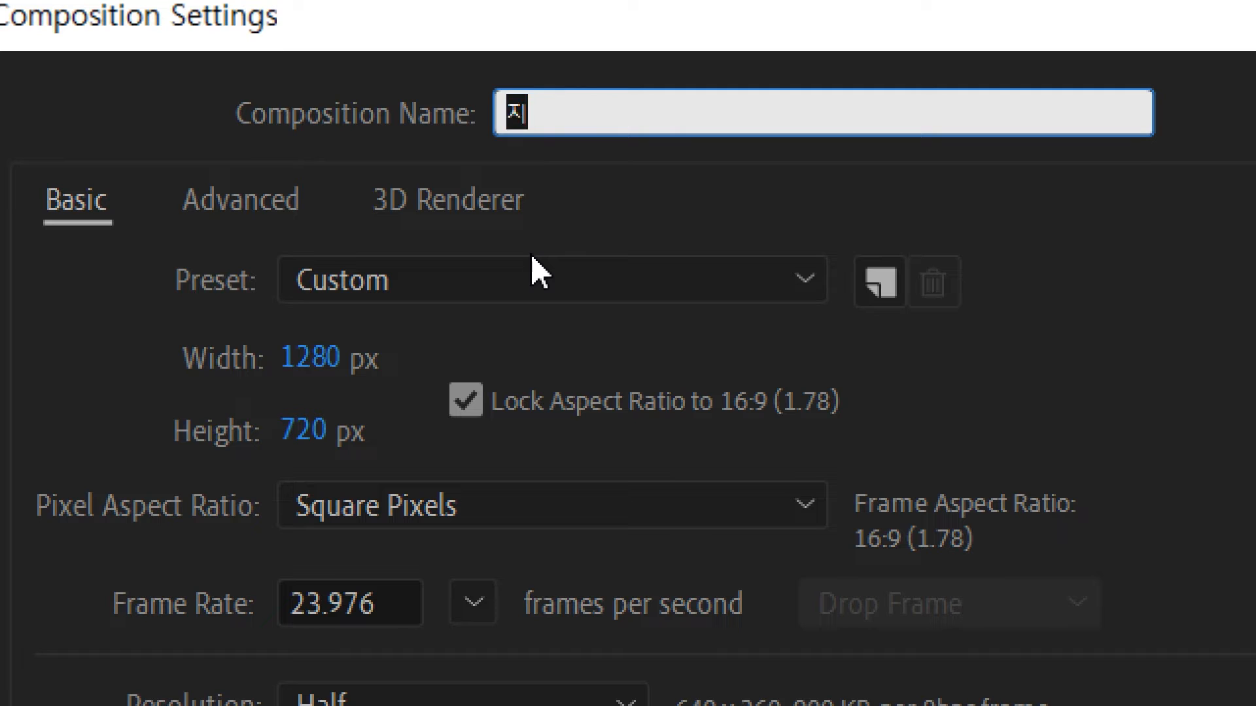
pyautogui.write('ㅏ 메인작업')
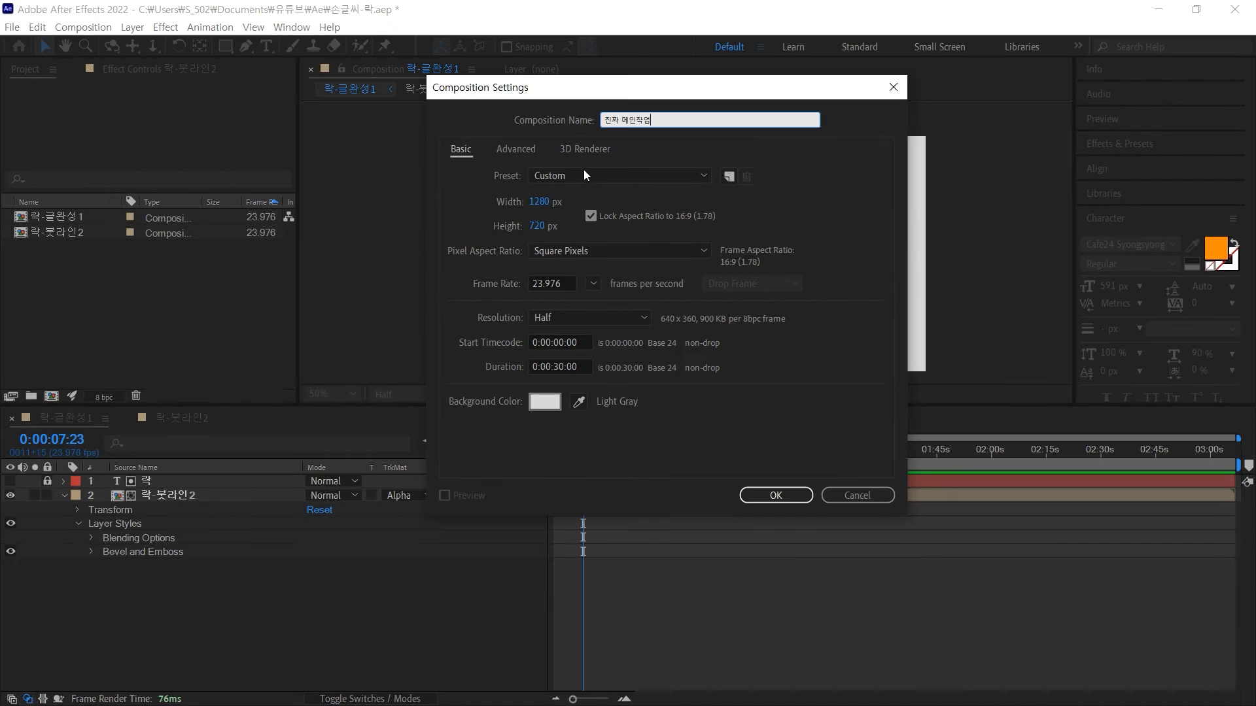
pyautogui.click(784, 494)
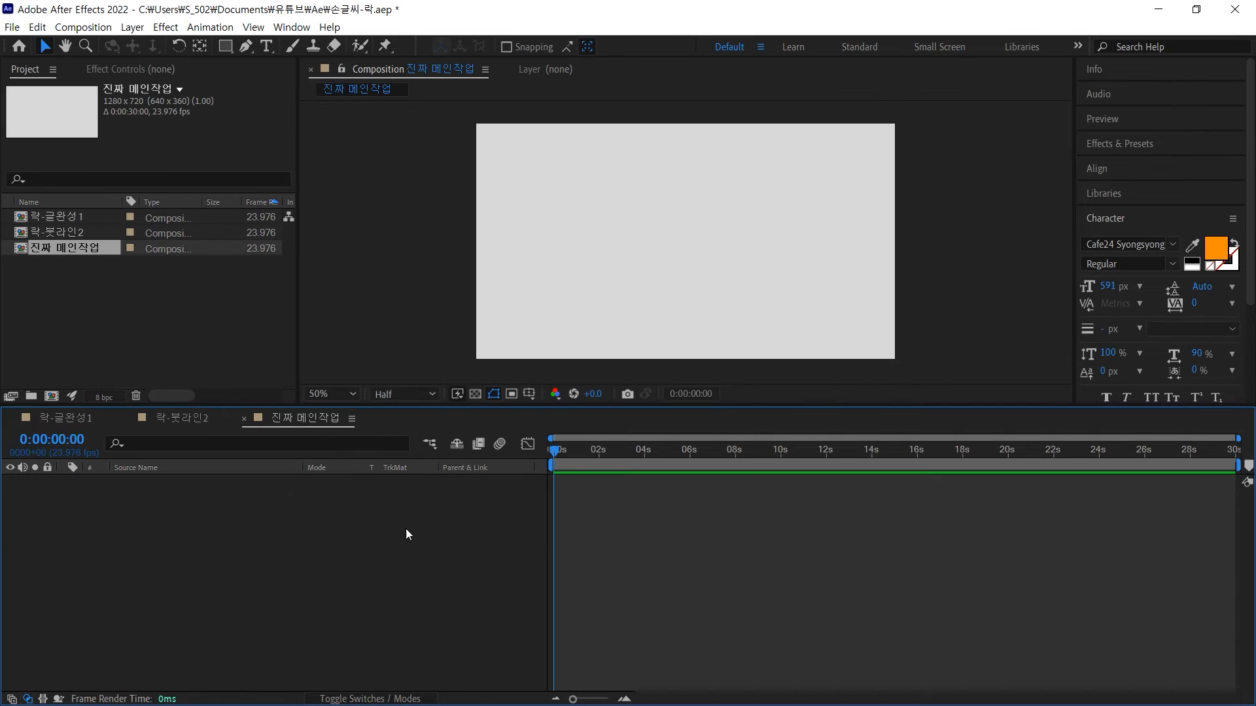
# Add the 락-글완성1 composition as a layer in 진짜 메인작업 and check the lettering at 0:00:07:23
pyautogui.moveTo(56, 216); pyautogui.dragTo(151, 525)
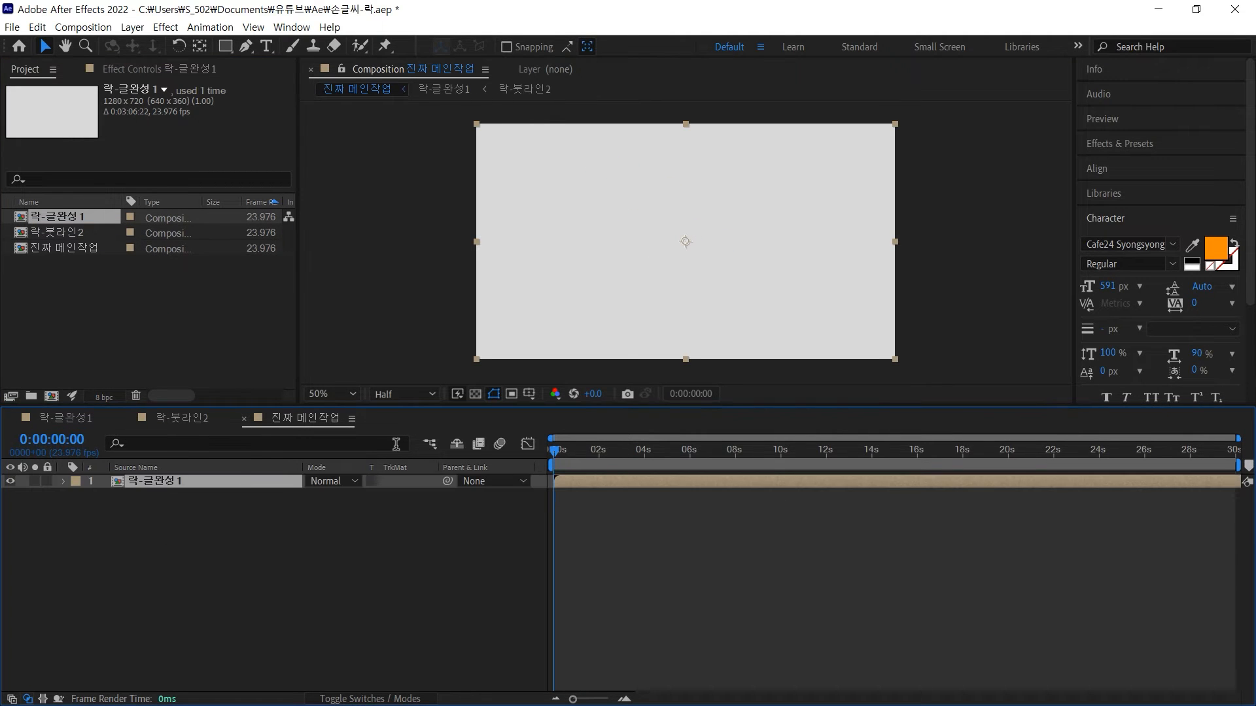
pyautogui.moveTo(570, 456)
pyautogui.mouseDown()
pyautogui.moveTo(556, 456)
pyautogui.moveTo(624, 456)
pyautogui.moveTo(550, 458)
pyautogui.moveTo(736, 461)
pyautogui.mouseUp()
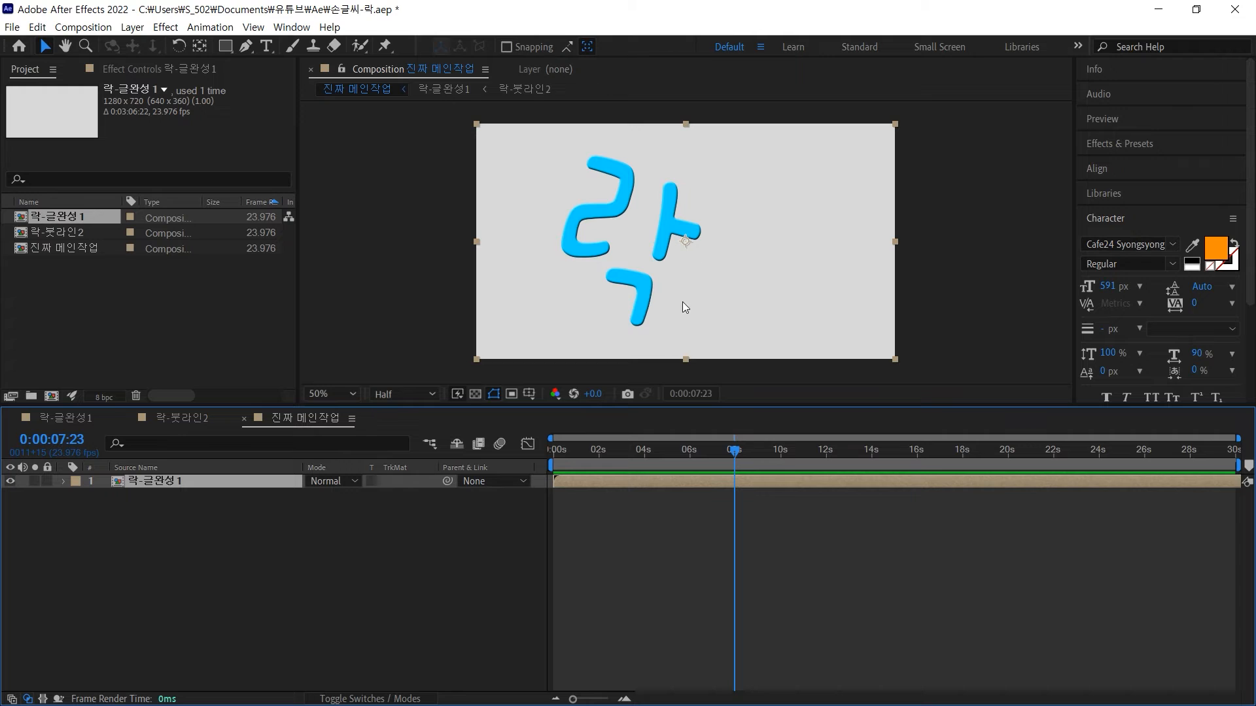
pyautogui.click(352, 557)
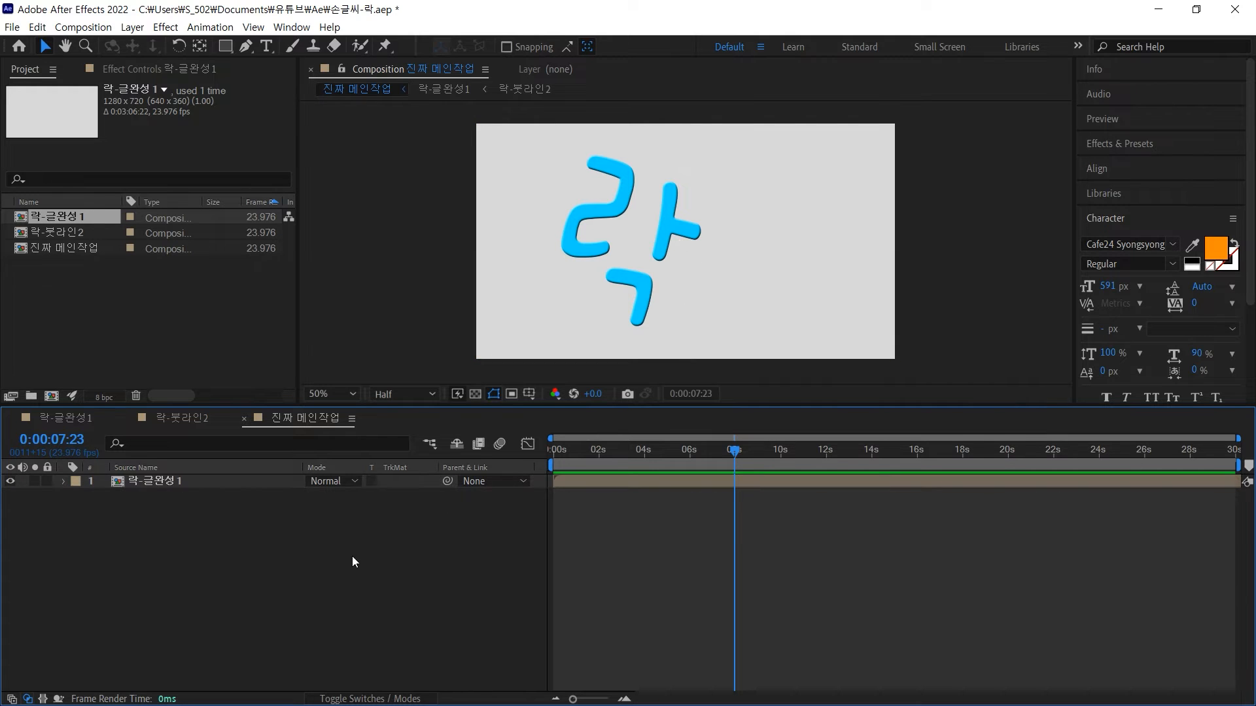
# Open the nested 락-글완성1 composition, then unlock and show its 락 text layer
pyautogui.doubleClick(599, 482)
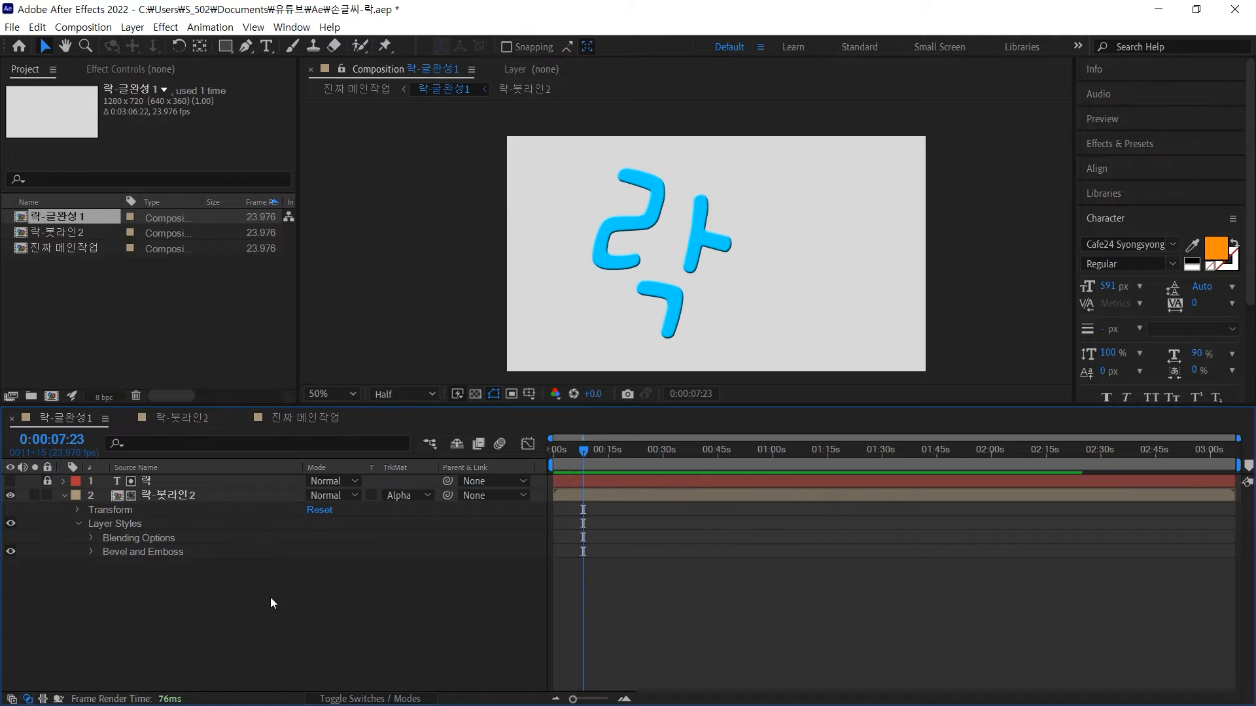
pyautogui.click(48, 482)
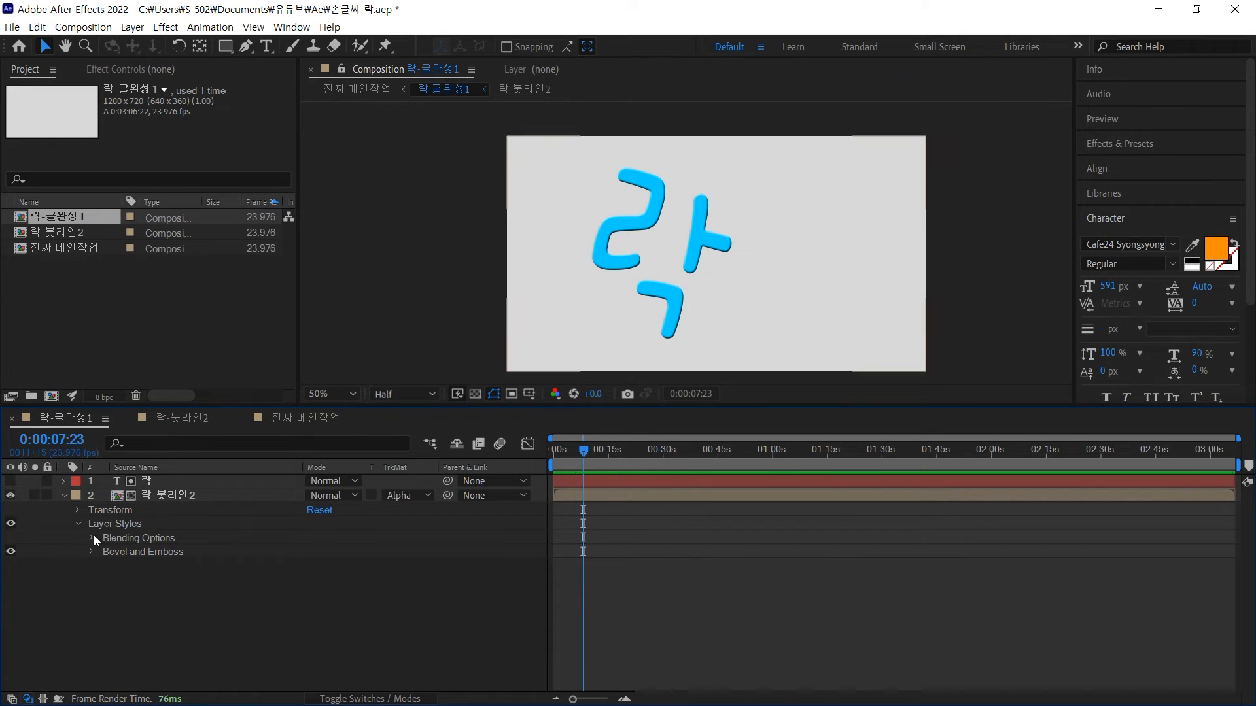
pyautogui.click(11, 481)
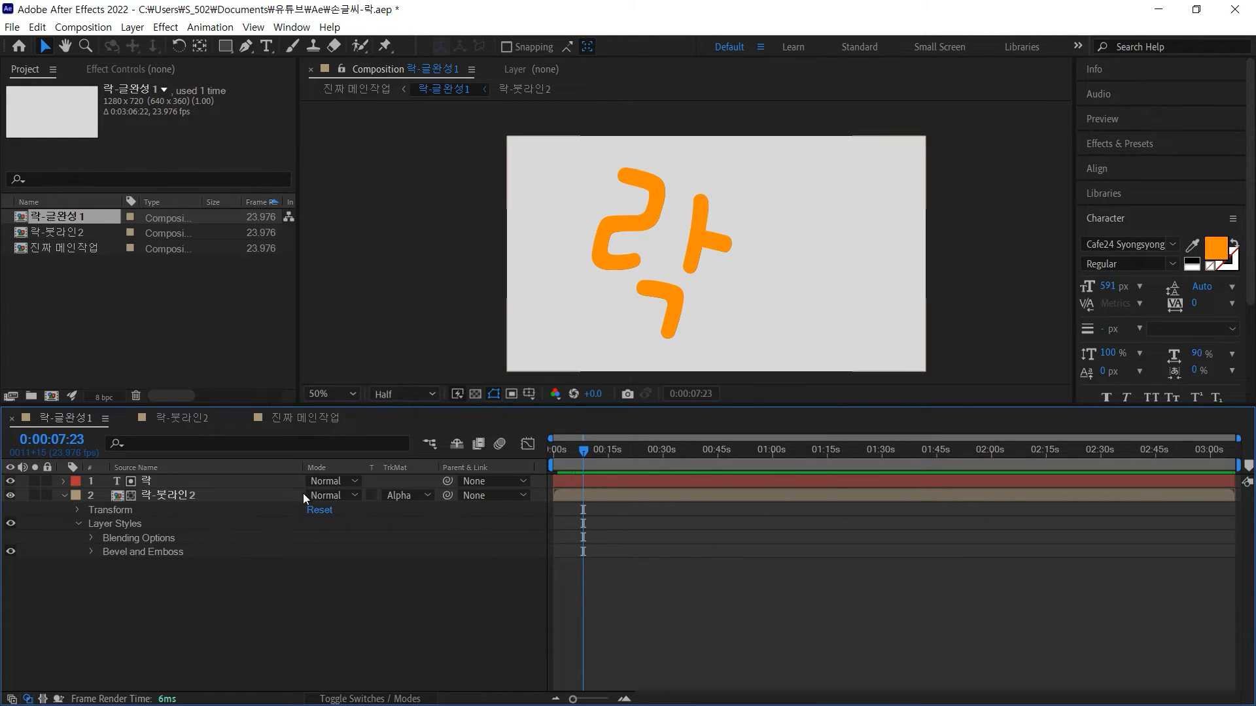
# Move the 락 text layer and the 락-붓라인2 layer together toward the horizontal centre of the frame
pyautogui.click(152, 479)
pyautogui.keyDown('shift'); pyautogui.click(170, 495); pyautogui.keyUp('shift')
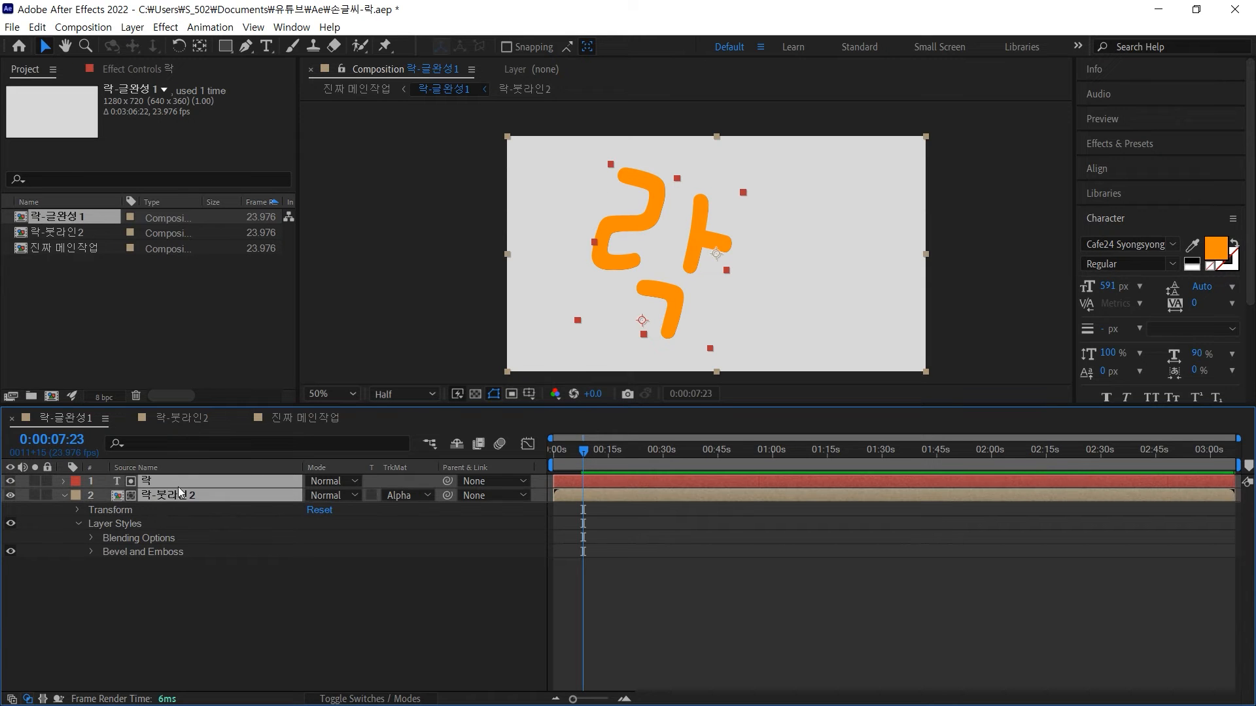
pyautogui.moveTo(676, 309)
pyautogui.mouseDown()
pyautogui.moveTo(747, 297)
pyautogui.moveTo(755, 321)
pyautogui.moveTo(740, 314)
pyautogui.mouseUp()
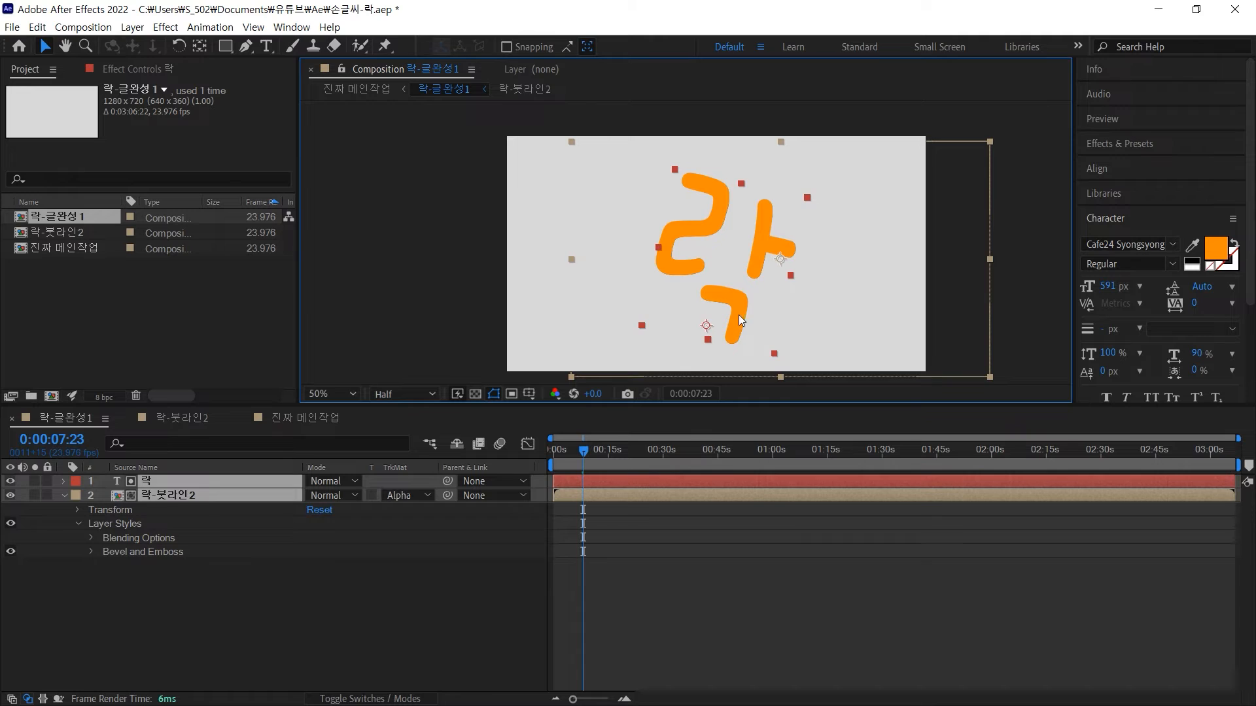
pyautogui.click(402, 600)
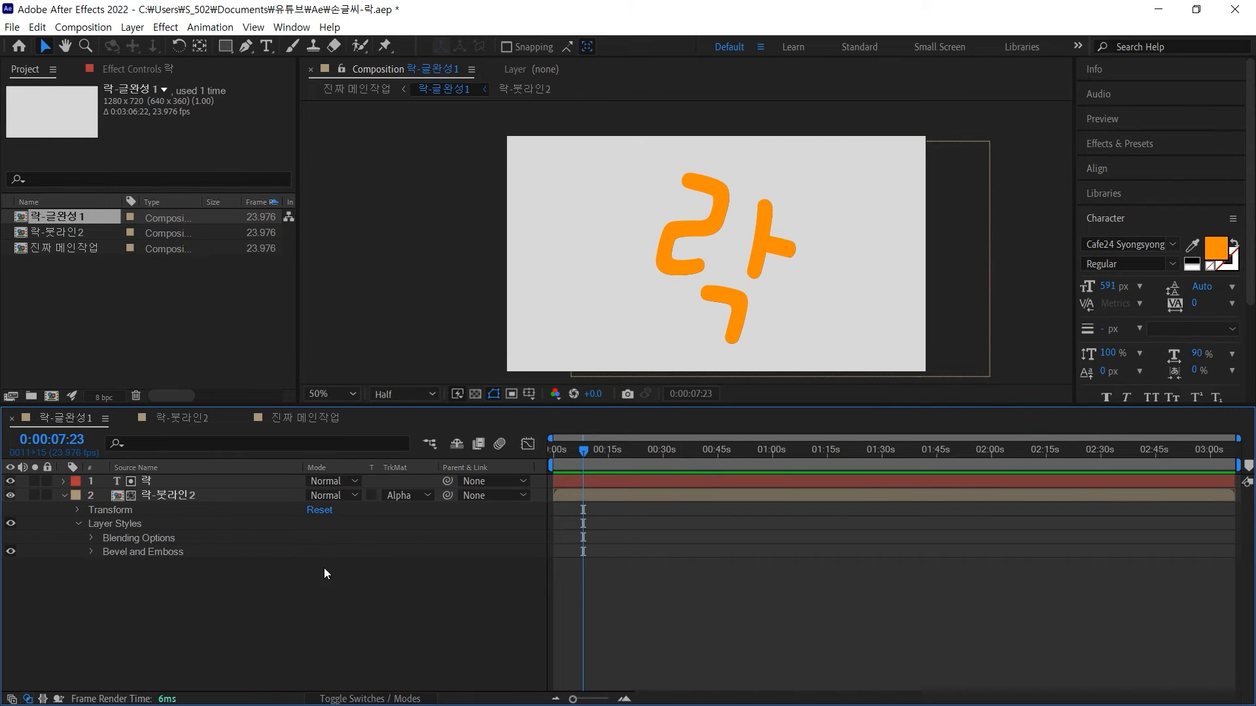
# Hide the 락 text layer, check the lettering at 0:00:11:21, and return to the 진짜 메인작업 composition
pyautogui.click(10, 481)
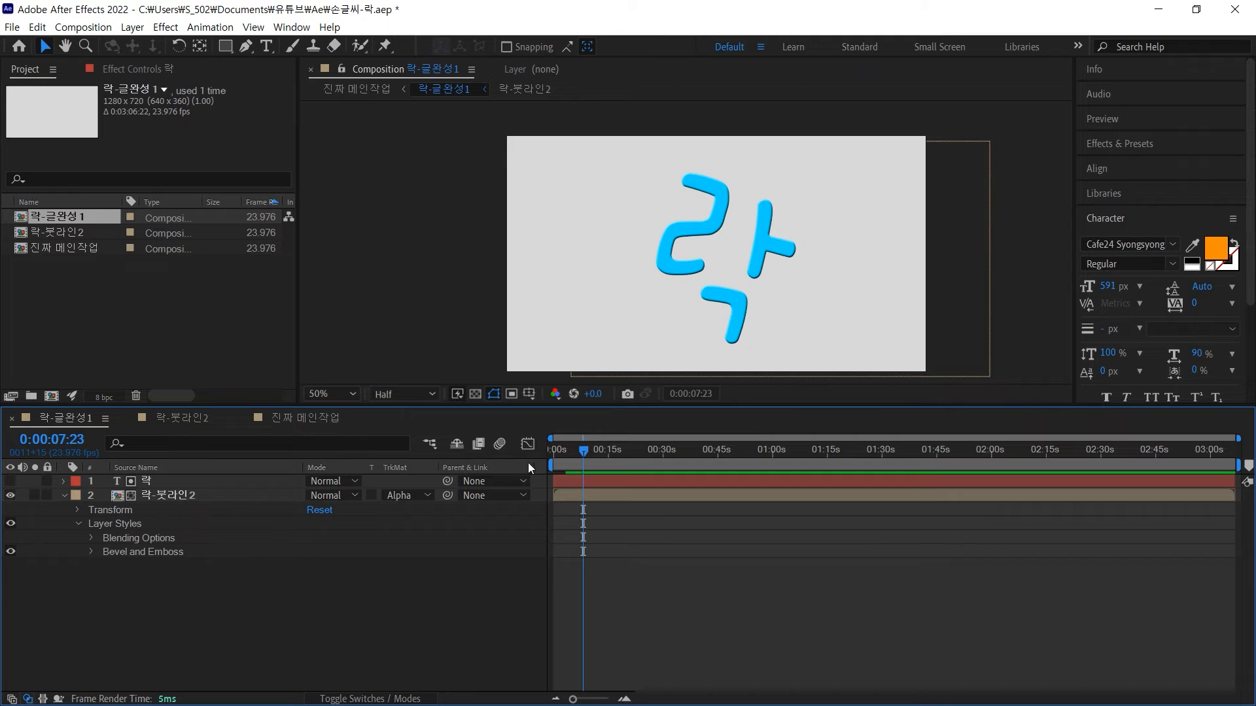
pyautogui.moveTo(584, 451)
pyautogui.mouseDown()
pyautogui.moveTo(529, 458)
pyautogui.moveTo(599, 453)
pyautogui.mouseUp()
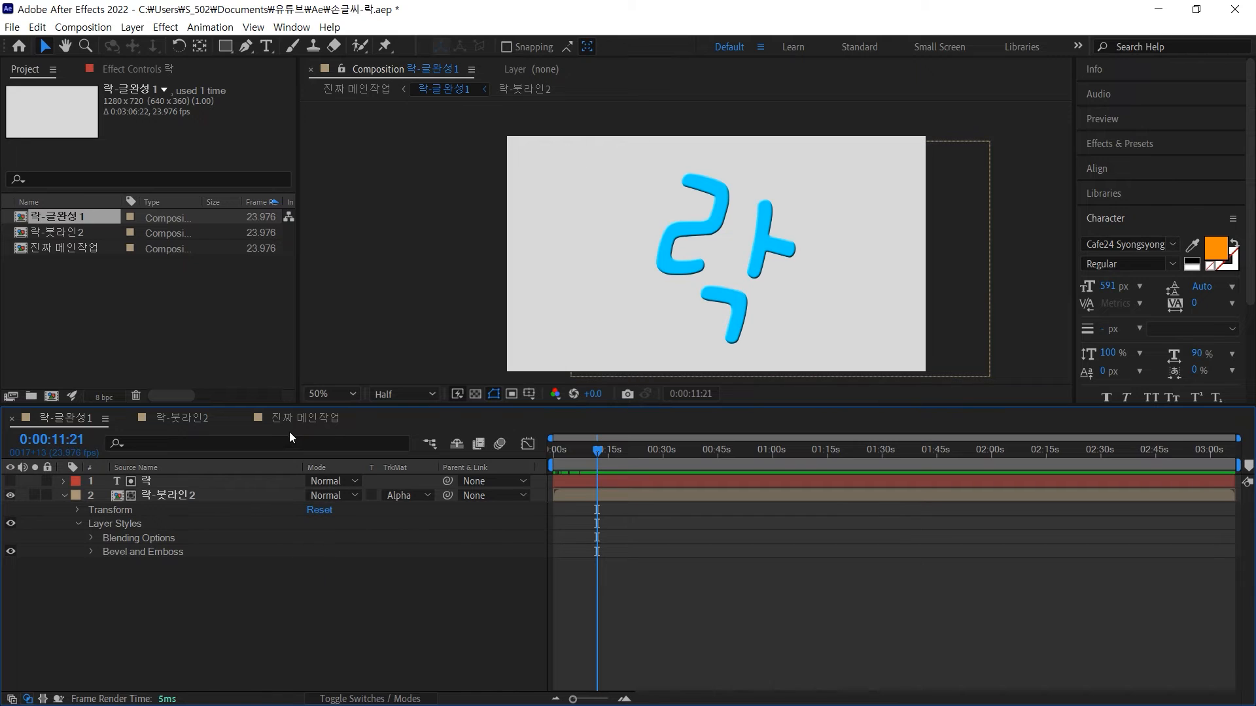
pyautogui.click(299, 418)
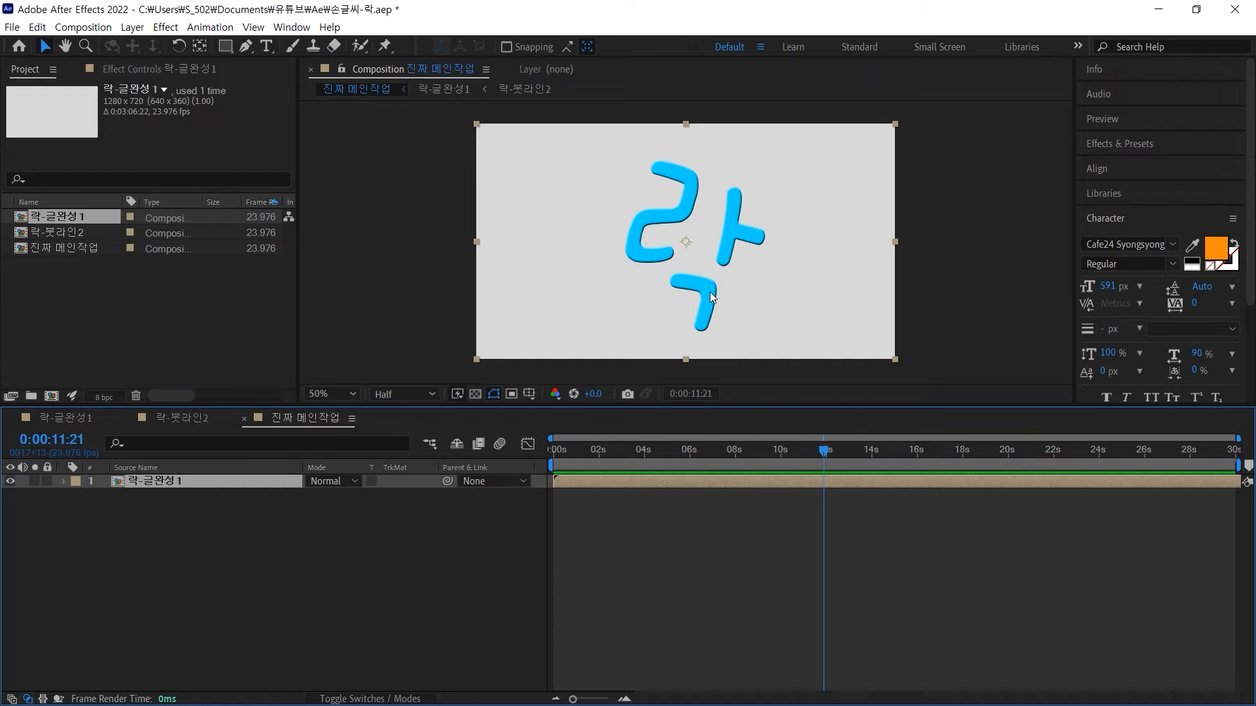
# Reposition the 락-글완성1 layer left of the frame's centre, checking the writing animation at 0:00:07:20 and 0:00:03:18
pyautogui.moveTo(823, 450)
pyautogui.mouseDown()
pyautogui.moveTo(578, 461)
pyautogui.moveTo(732, 458)
pyautogui.mouseUp()
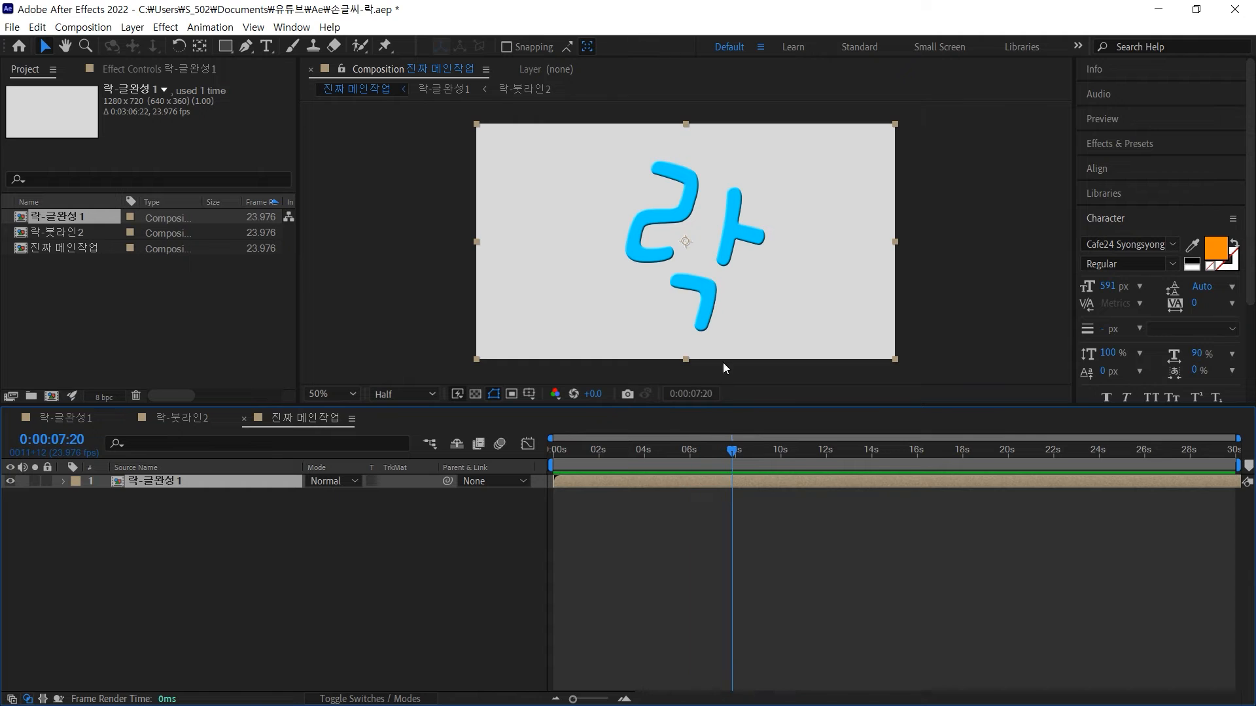
pyautogui.moveTo(720, 331); pyautogui.dragTo(624, 324)
pyautogui.moveTo(733, 451)
pyautogui.mouseDown()
pyautogui.moveTo(602, 453)
pyautogui.moveTo(639, 452)
pyautogui.mouseUp()
pyautogui.moveTo(576, 275)
pyautogui.mouseDown()
pyautogui.moveTo(633, 312)
pyautogui.moveTo(572, 279)
pyautogui.moveTo(618, 273)
pyautogui.mouseUp()
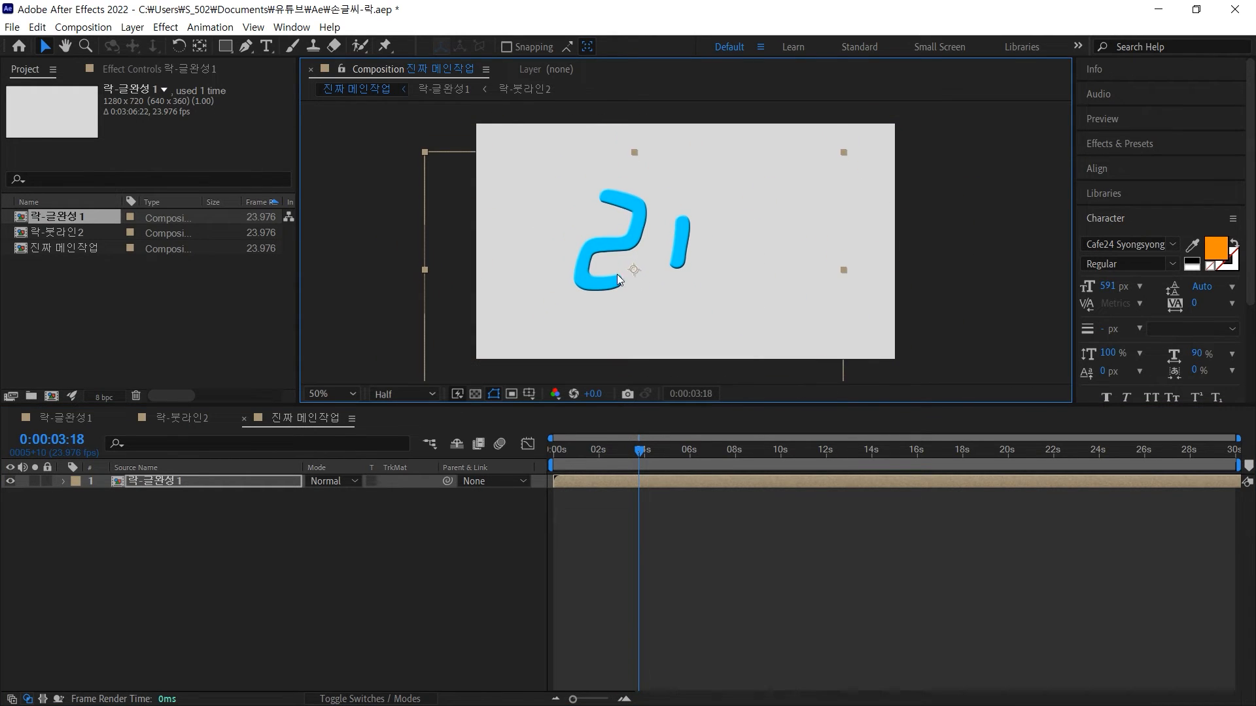
# Rotate the 락-글완성1 layer to 7° and nudge it slightly up and left within the frame
pyautogui.click(182, 482)
pyautogui.press('r')
pyautogui.moveTo(325, 501); pyautogui.dragTo(329, 502)
pyautogui.moveTo(644, 451)
pyautogui.mouseDown()
pyautogui.moveTo(571, 453)
pyautogui.moveTo(741, 451)
pyautogui.mouseUp()
pyautogui.moveTo(672, 289); pyautogui.dragTo(666, 272)
# Set a Scale keyframe of 100% on the 락-글완성1 layer at 0:00:08:00
pyautogui.moveTo(727, 457)
pyautogui.mouseDown()
pyautogui.moveTo(678, 458)
pyautogui.moveTo(737, 459)
pyautogui.mouseUp()
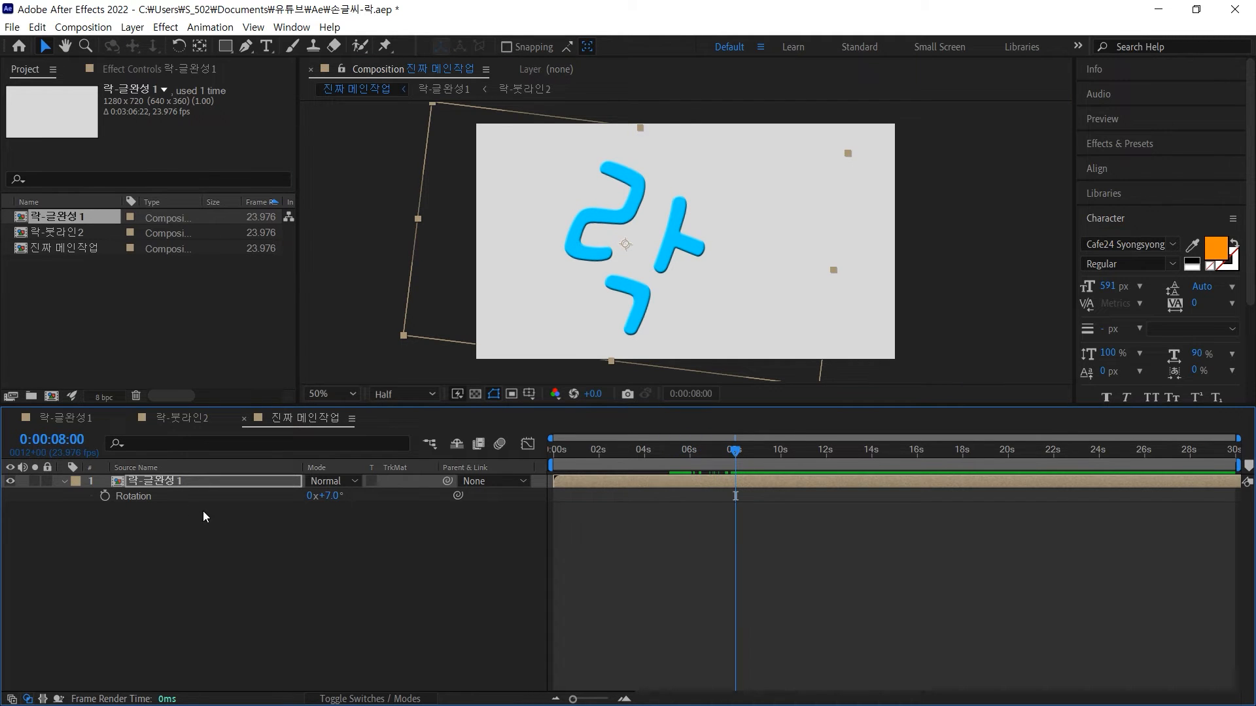
pyautogui.click(190, 481)
pyautogui.press('s')
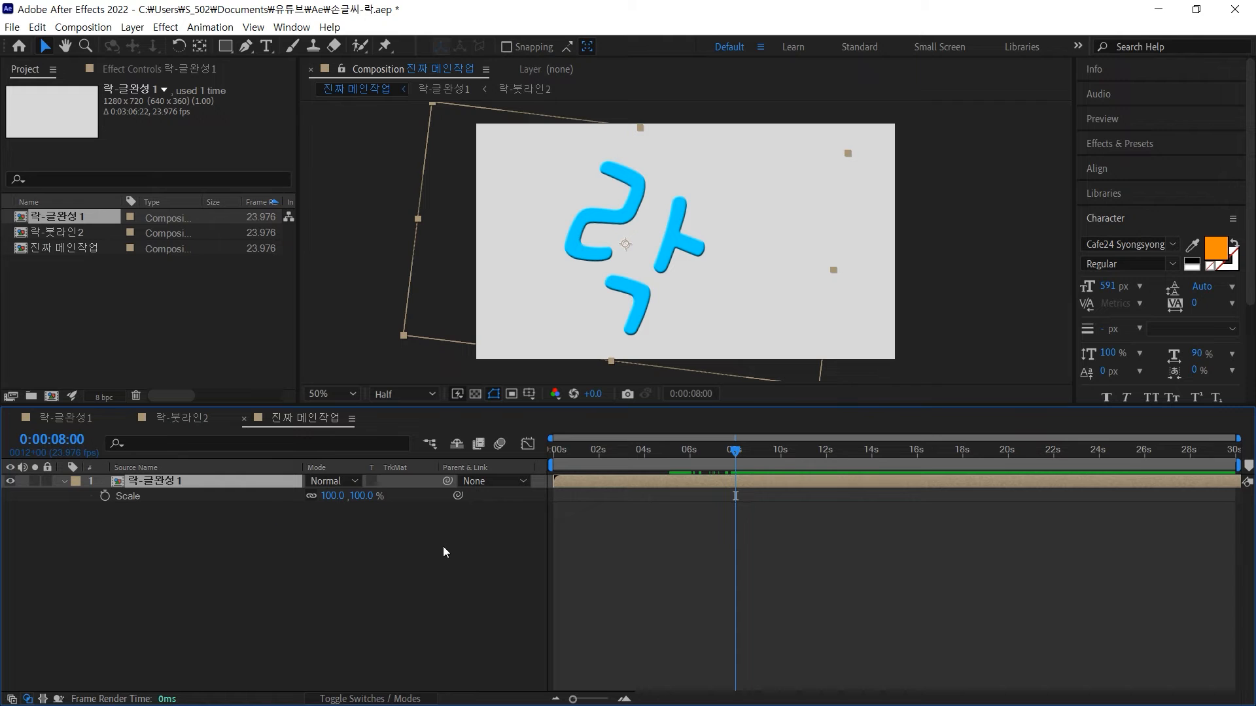
pyautogui.click(104, 496)
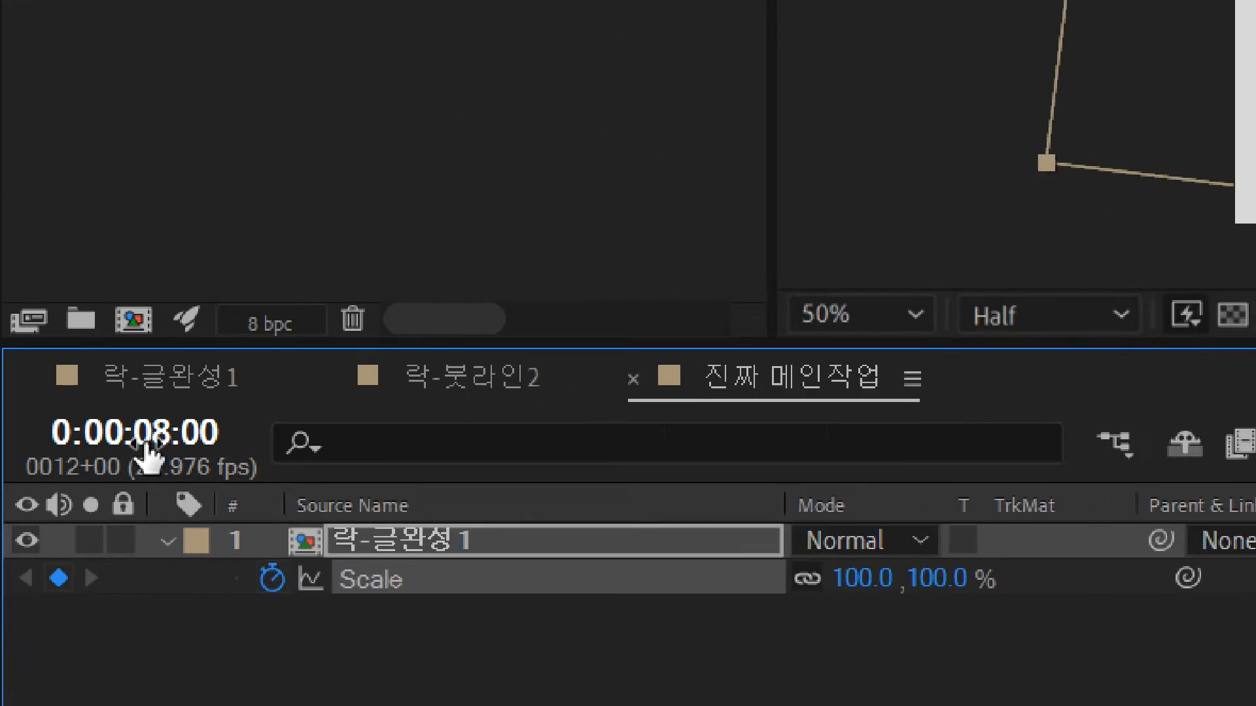
# Scale the 락-글완성1 layer down to 51% at 0:00:09:00 and preview the animation from the start
pyautogui.click(56, 440)
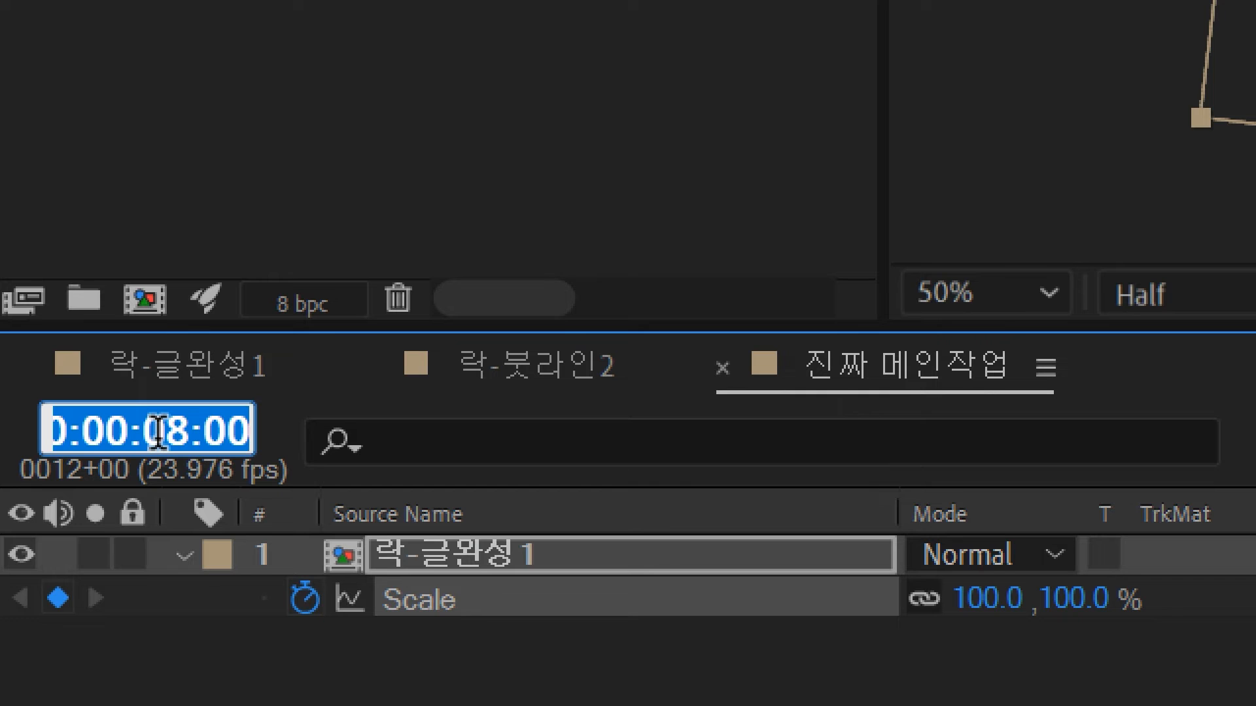
pyautogui.write('9.')
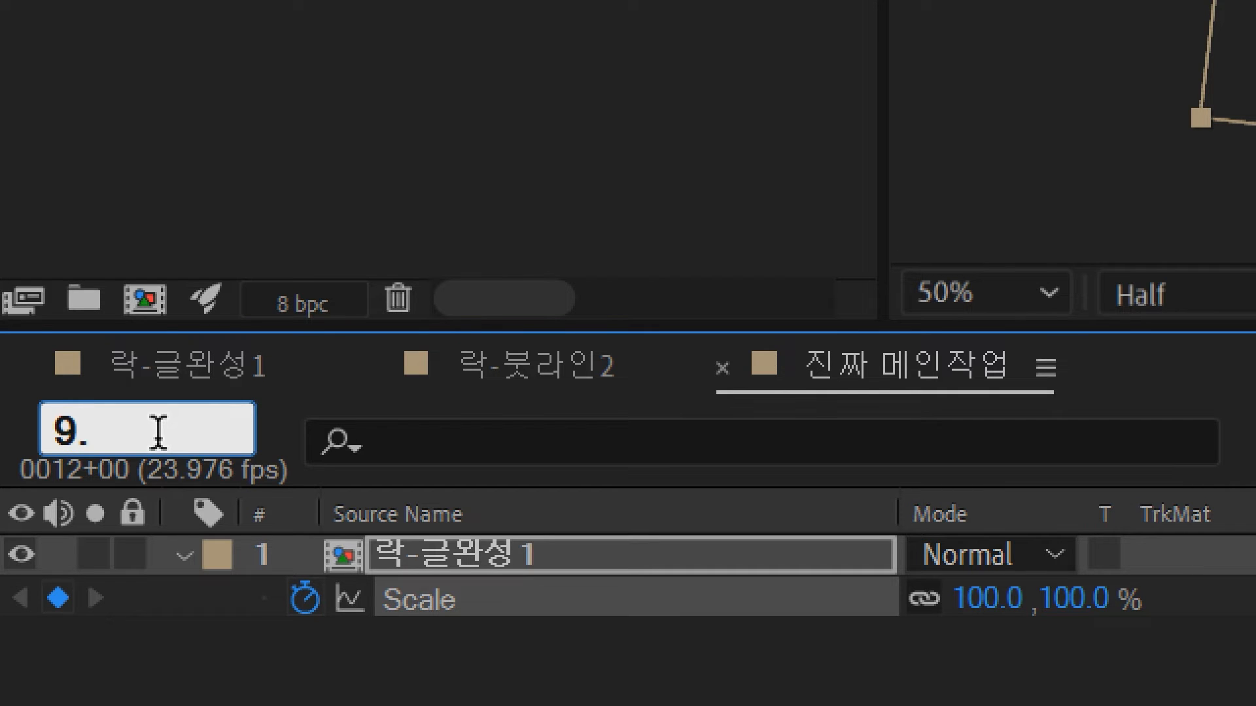
pyautogui.press('Return')
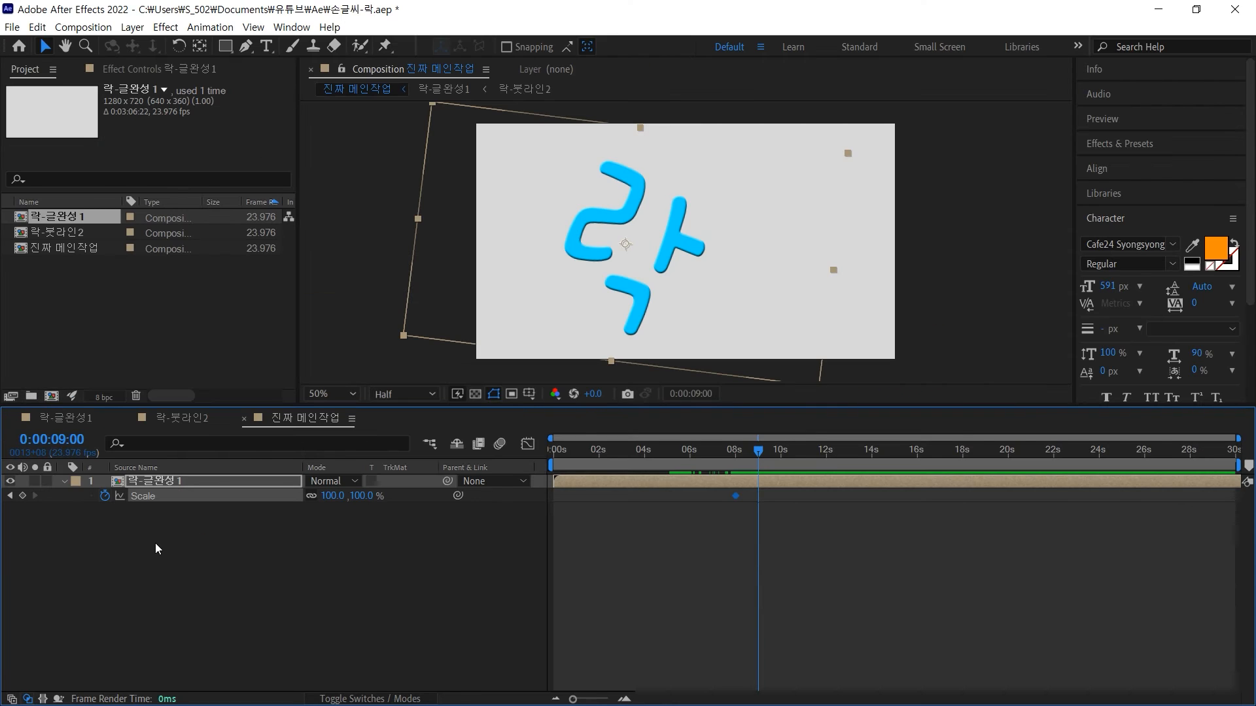
pyautogui.moveTo(337, 497); pyautogui.dragTo(299, 497)
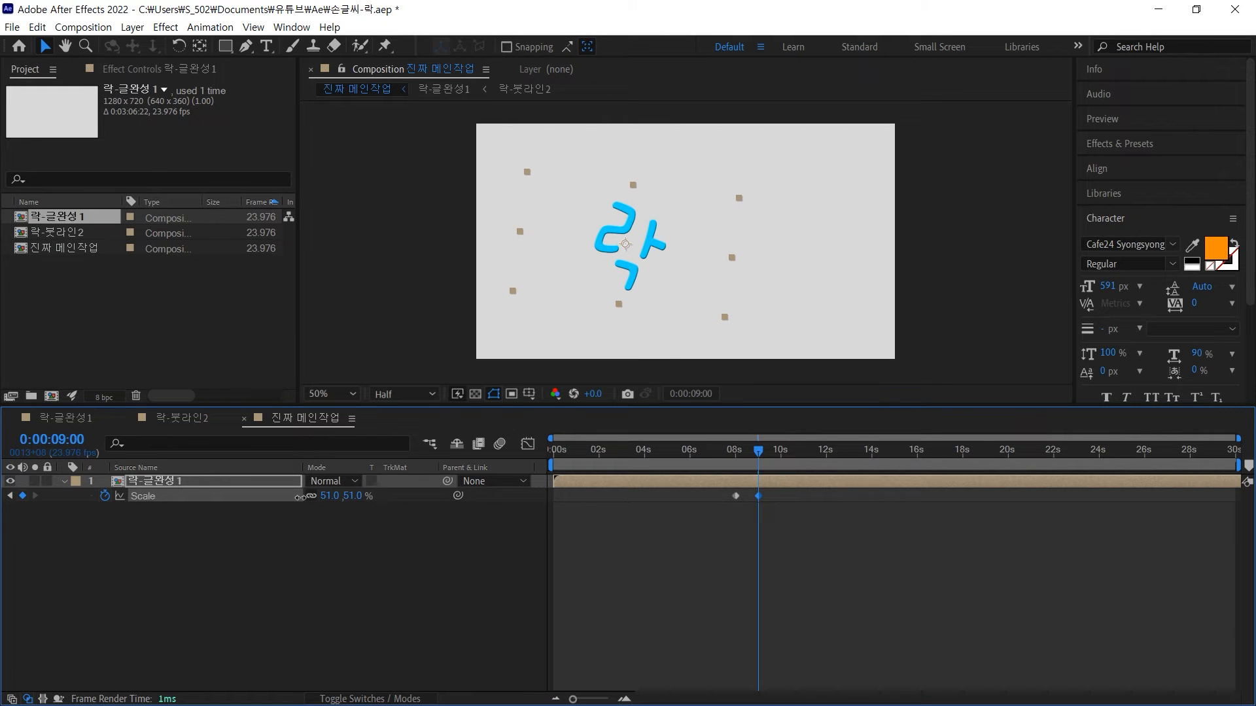
pyautogui.moveTo(711, 457); pyautogui.dragTo(560, 456)
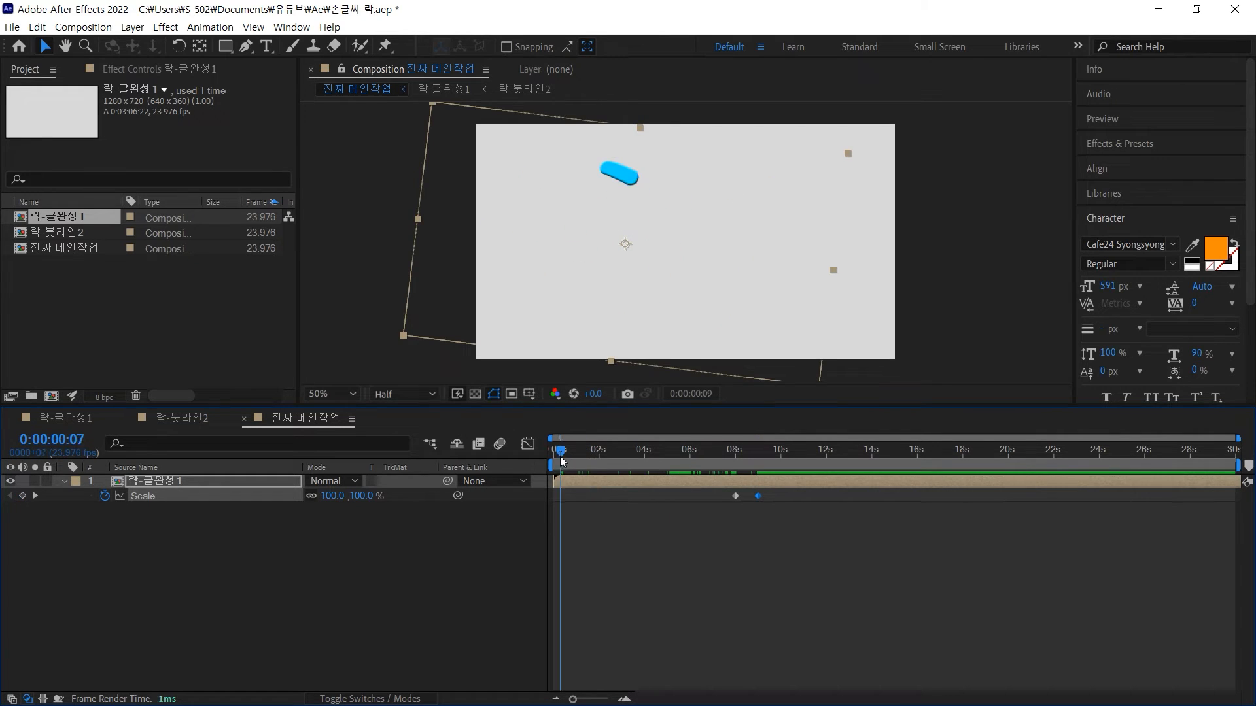
pyautogui.press('space')
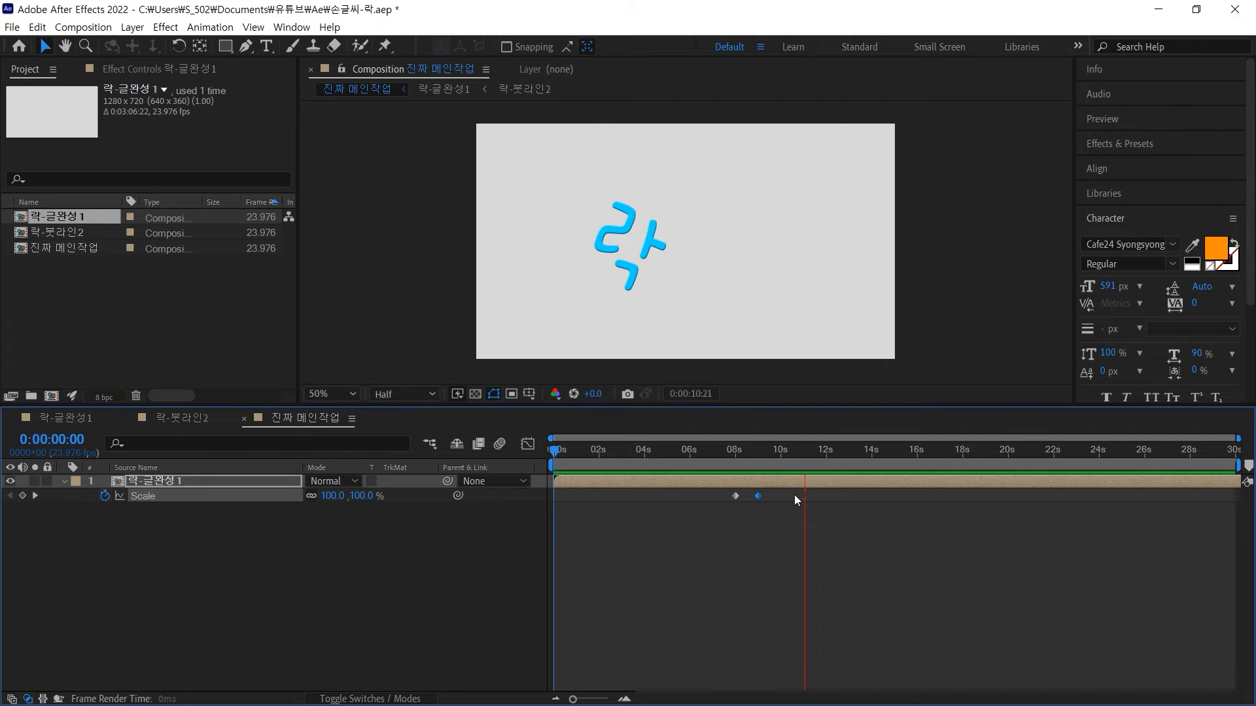
# Examine the lettering's shrink around 0:00:08:19 to 0:00:09:09 and compare it with the nested 락-글완성1 composition
pyautogui.click(816, 451)
pyautogui.click(765, 451)
pyautogui.moveTo(736, 451); pyautogui.dragTo(751, 455)
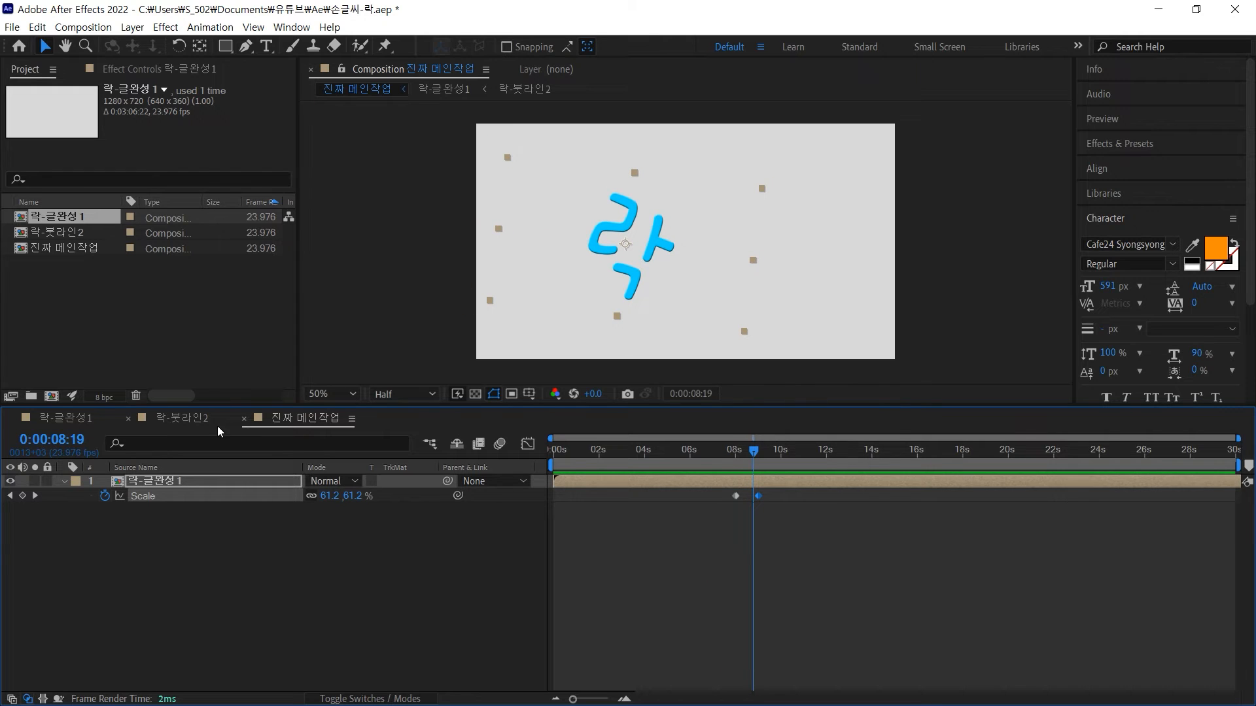
pyautogui.click(65, 420)
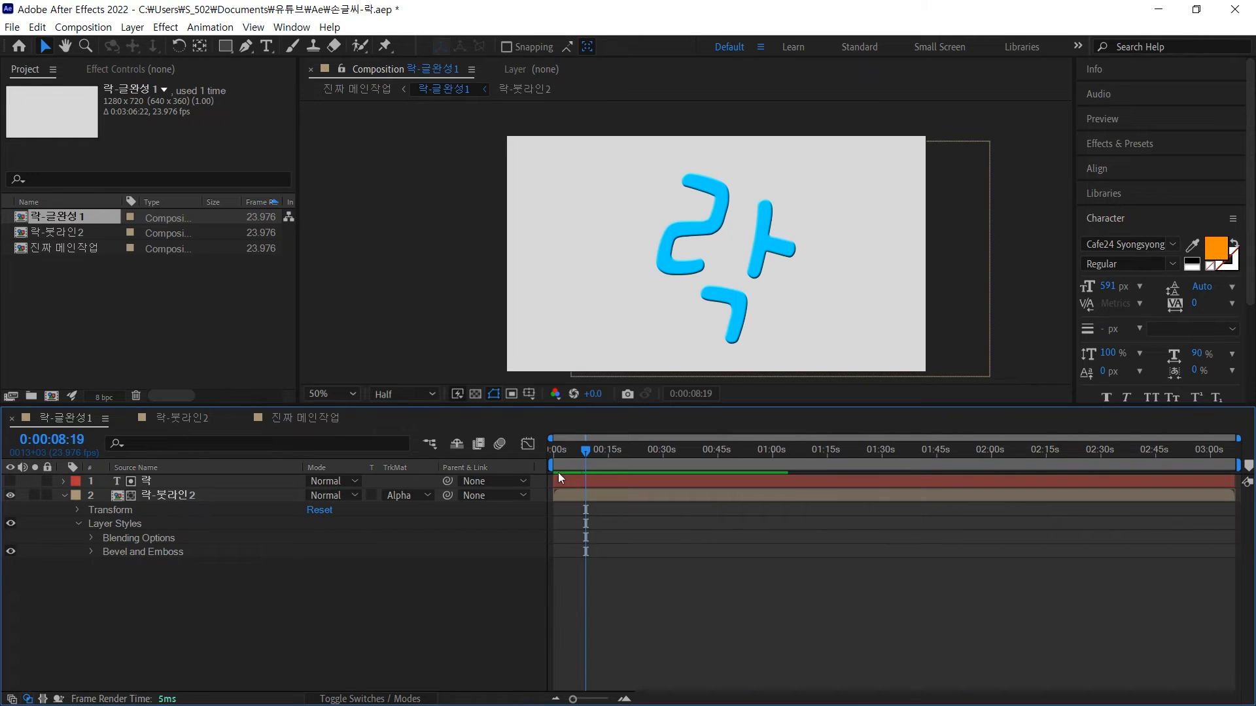
pyautogui.moveTo(584, 452)
pyautogui.mouseDown()
pyautogui.moveTo(560, 454)
pyautogui.moveTo(644, 453)
pyautogui.mouseUp()
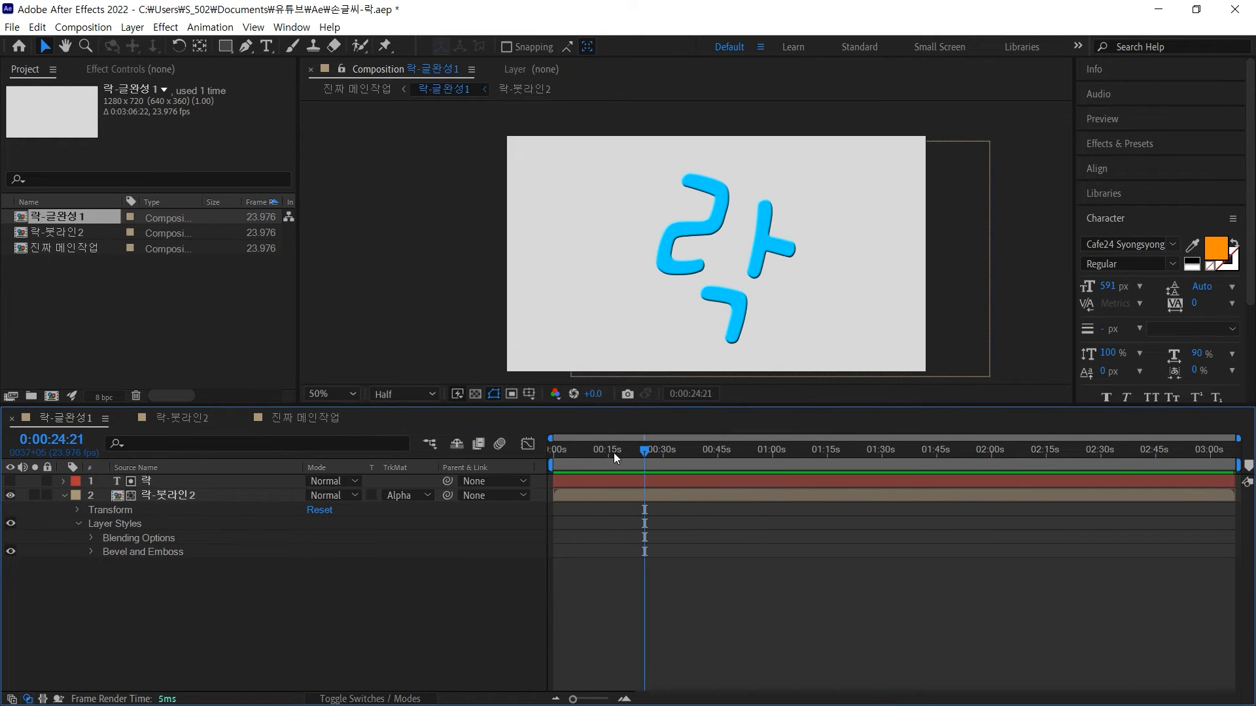
pyautogui.click(301, 417)
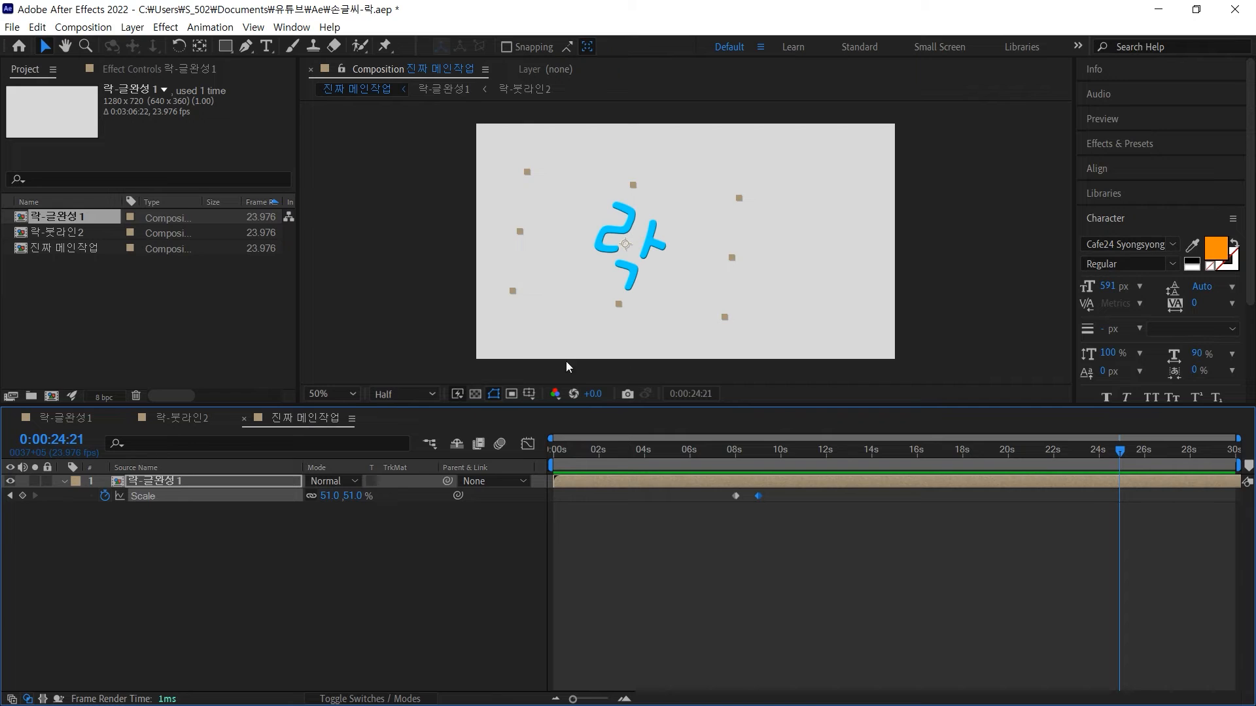
pyautogui.click(418, 519)
pyautogui.moveTo(786, 450); pyautogui.dragTo(757, 457)
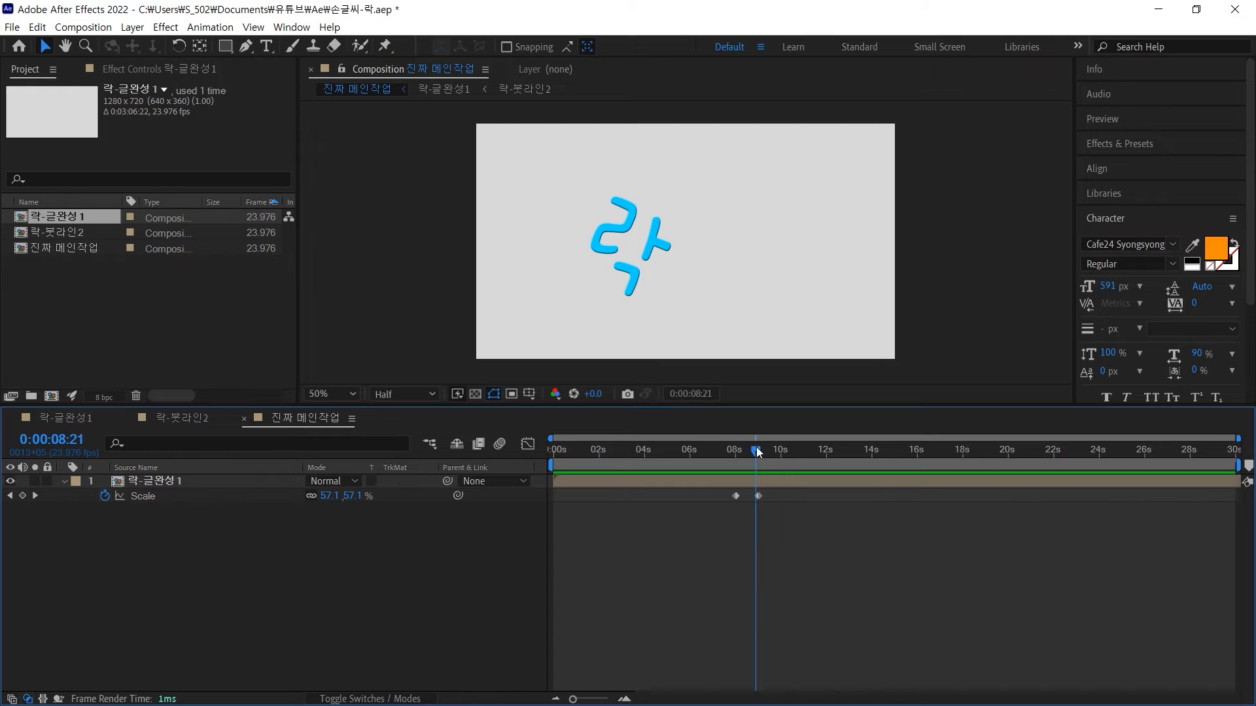
pyautogui.moveTo(758, 451)
pyautogui.mouseDown()
pyautogui.moveTo(732, 451)
pyautogui.moveTo(760, 450)
pyautogui.mouseUp()
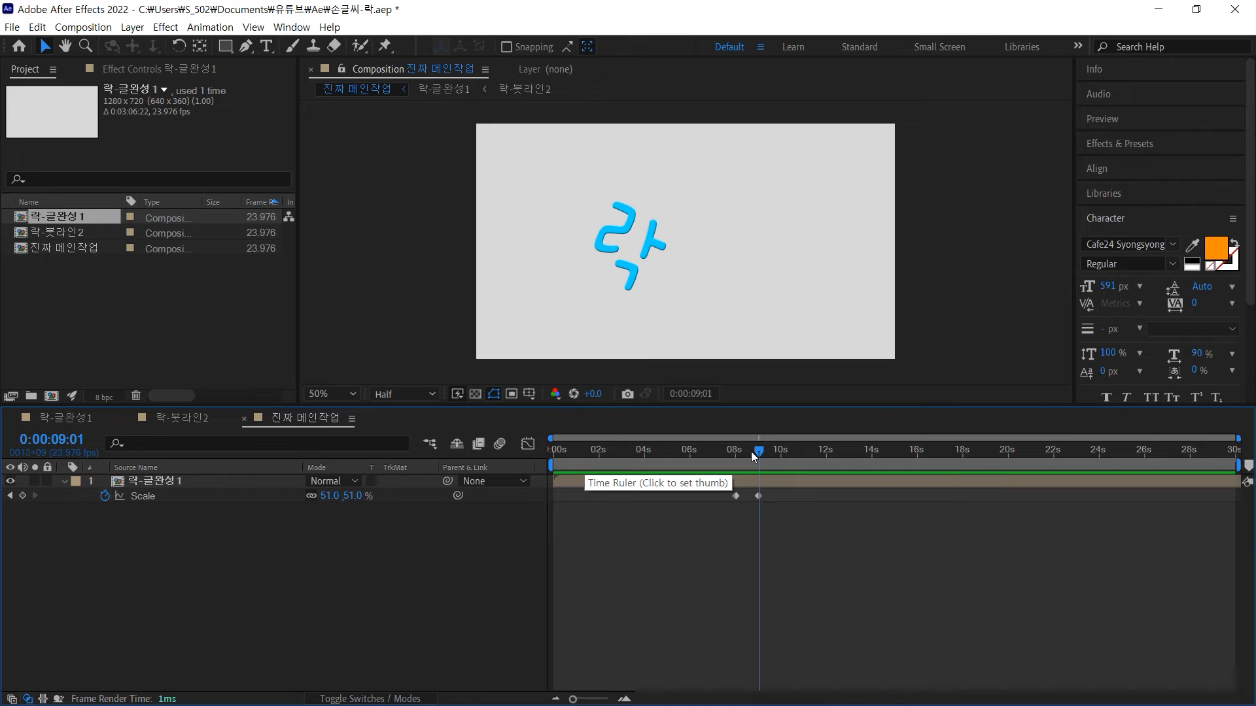
pyautogui.moveTo(760, 450); pyautogui.dragTo(769, 451)
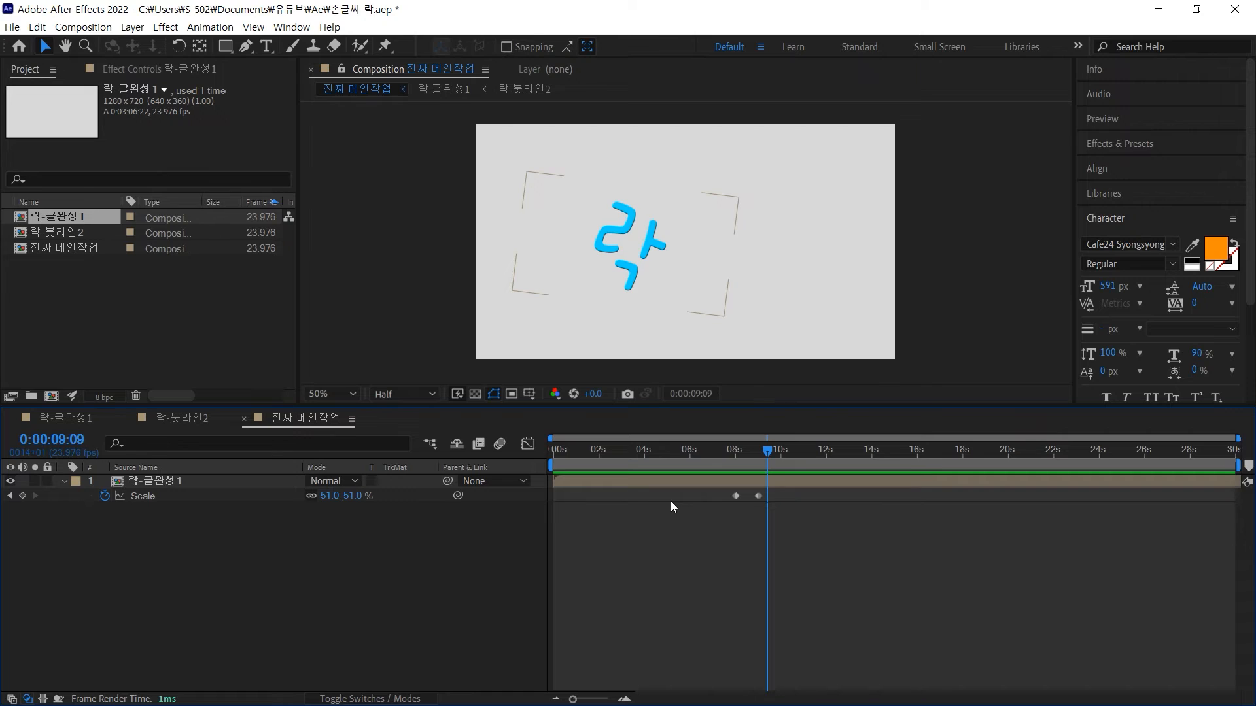
# Add a text layer reading 페스티바 over the middle of the 진짜 메인작업 composition
pyautogui.click(990, 280)
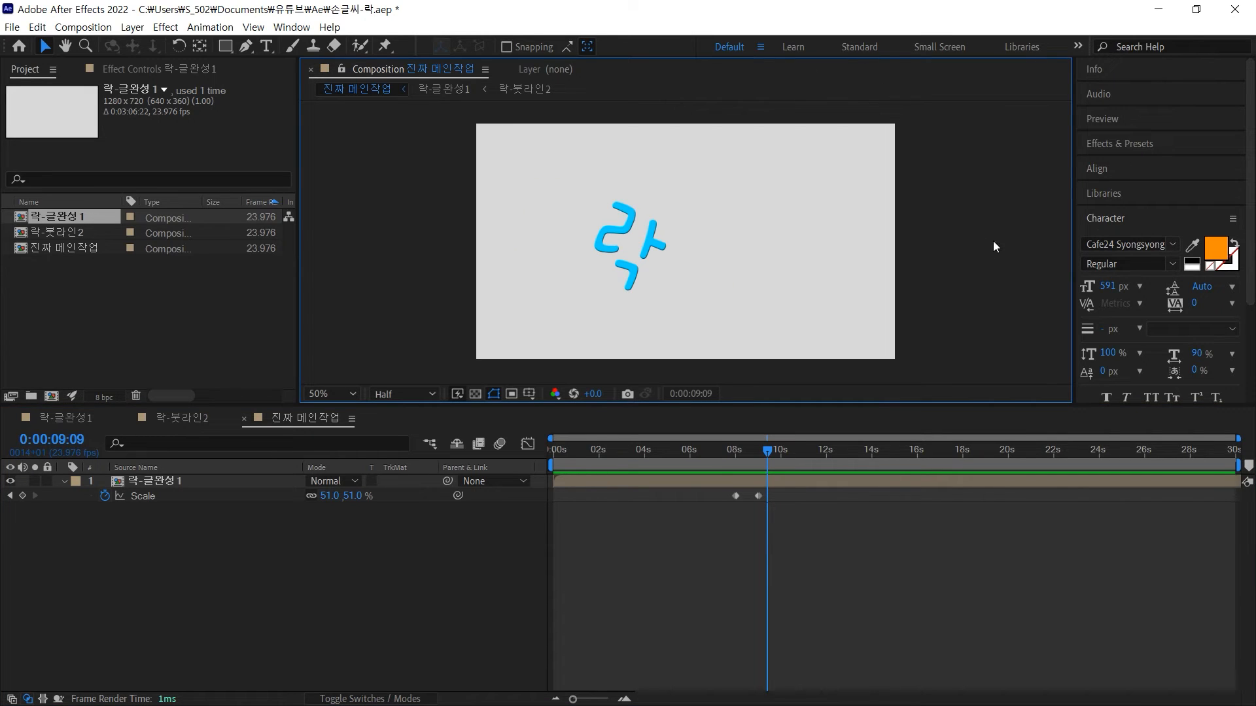
pyautogui.click(1104, 221)
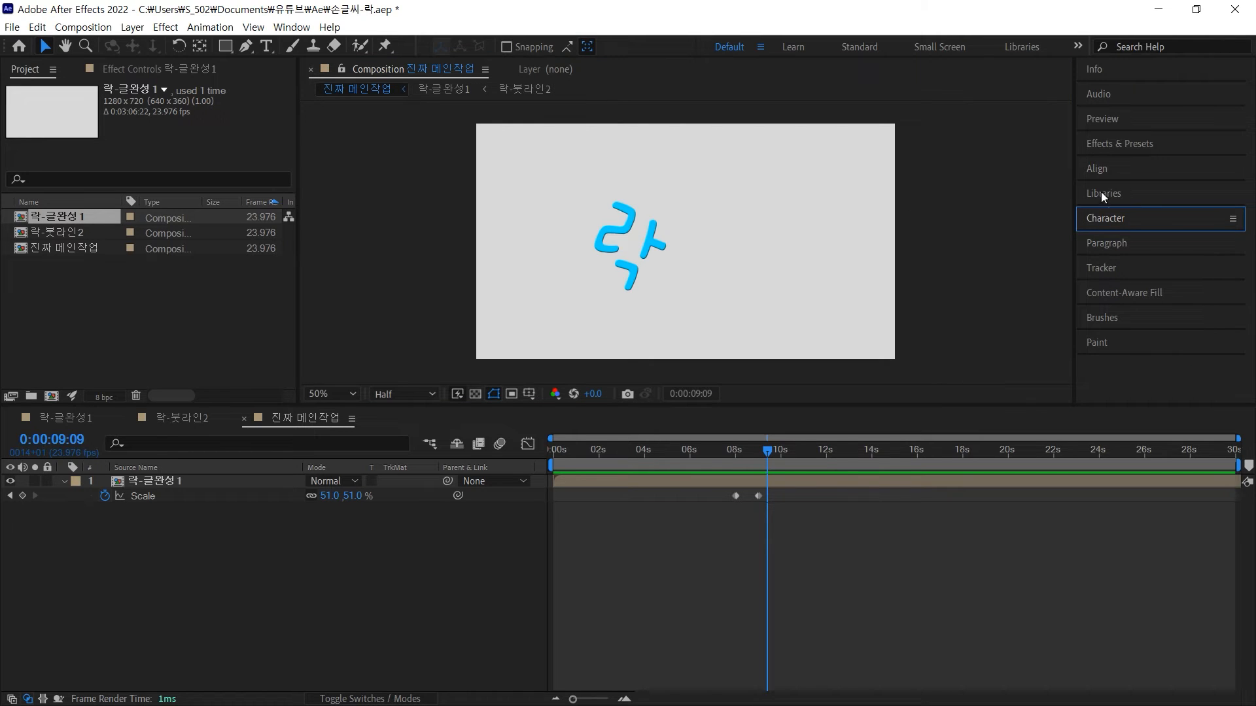
pyautogui.click(266, 46)
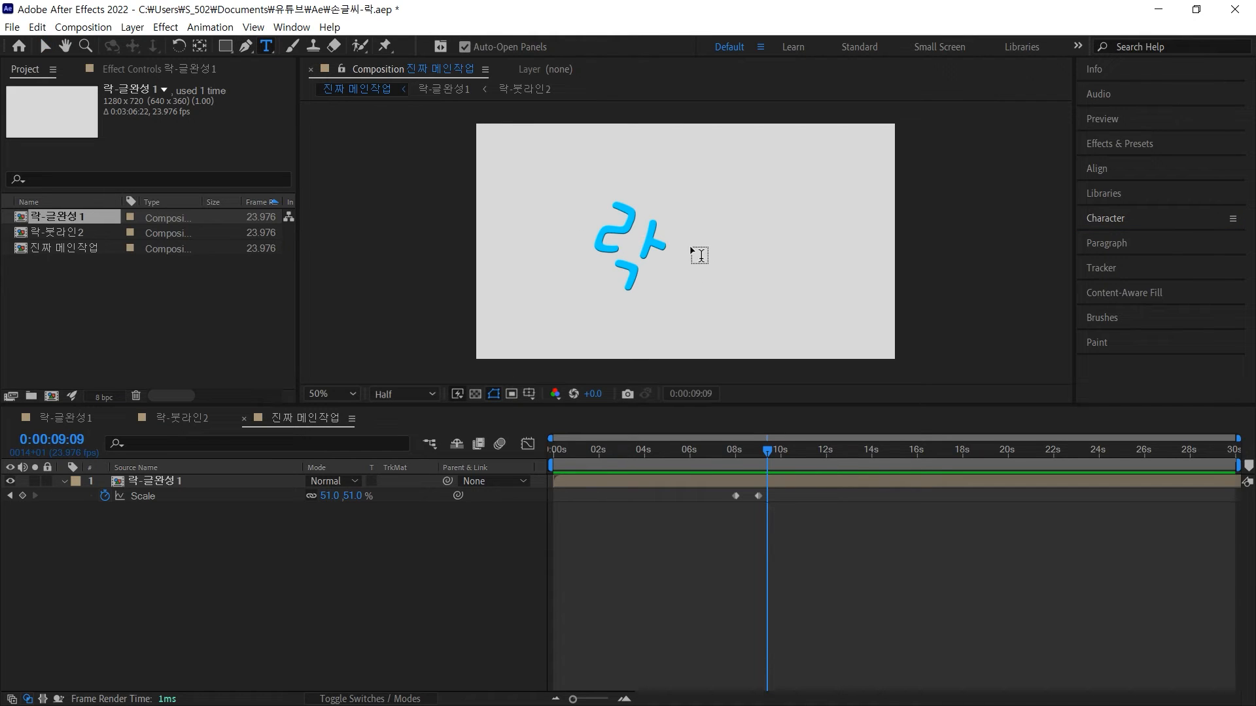
pyautogui.click(680, 268)
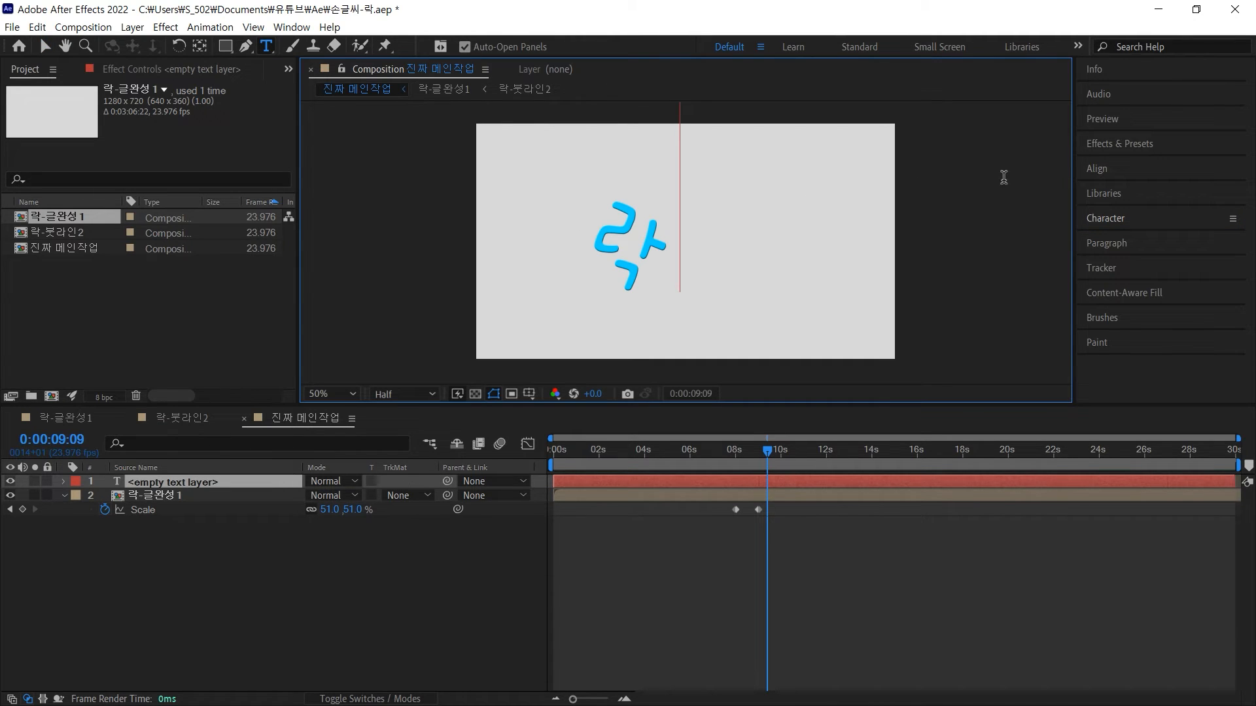
pyautogui.write('vp')
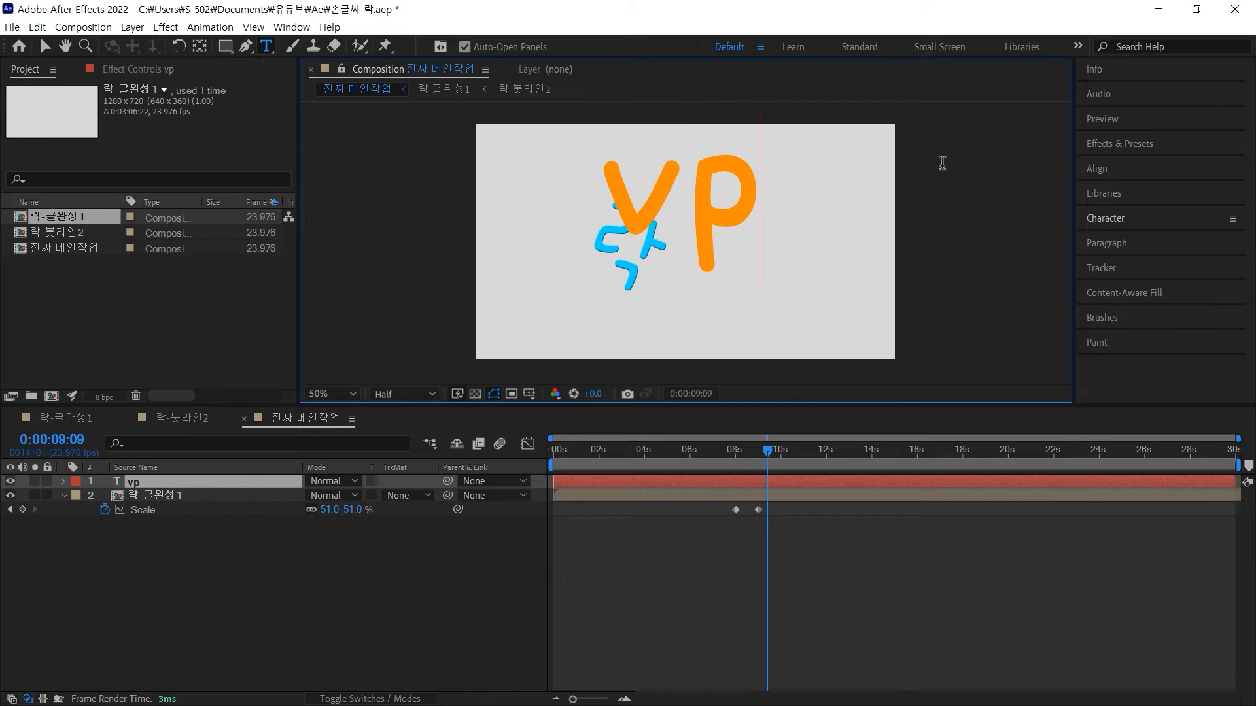
pyautogui.press('BackSpace')
pyautogui.press('BackSpace')
pyautogui.press('Hangul')
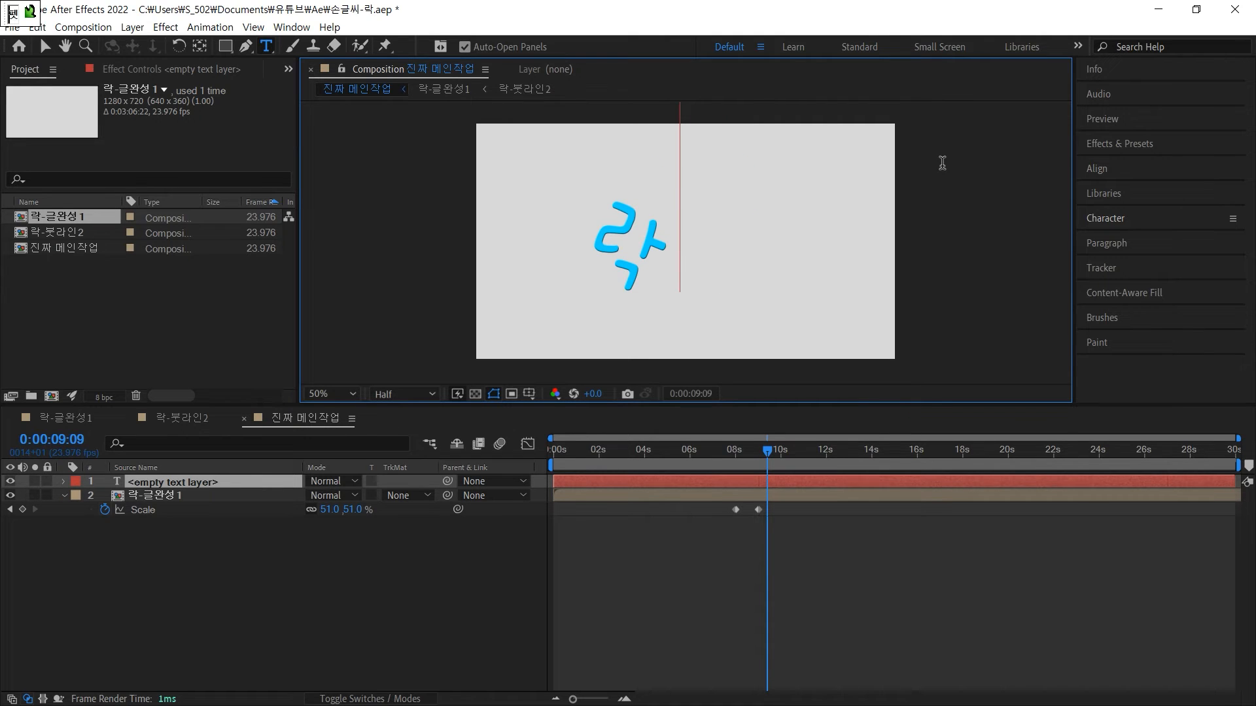
pyautogui.write('페스티')
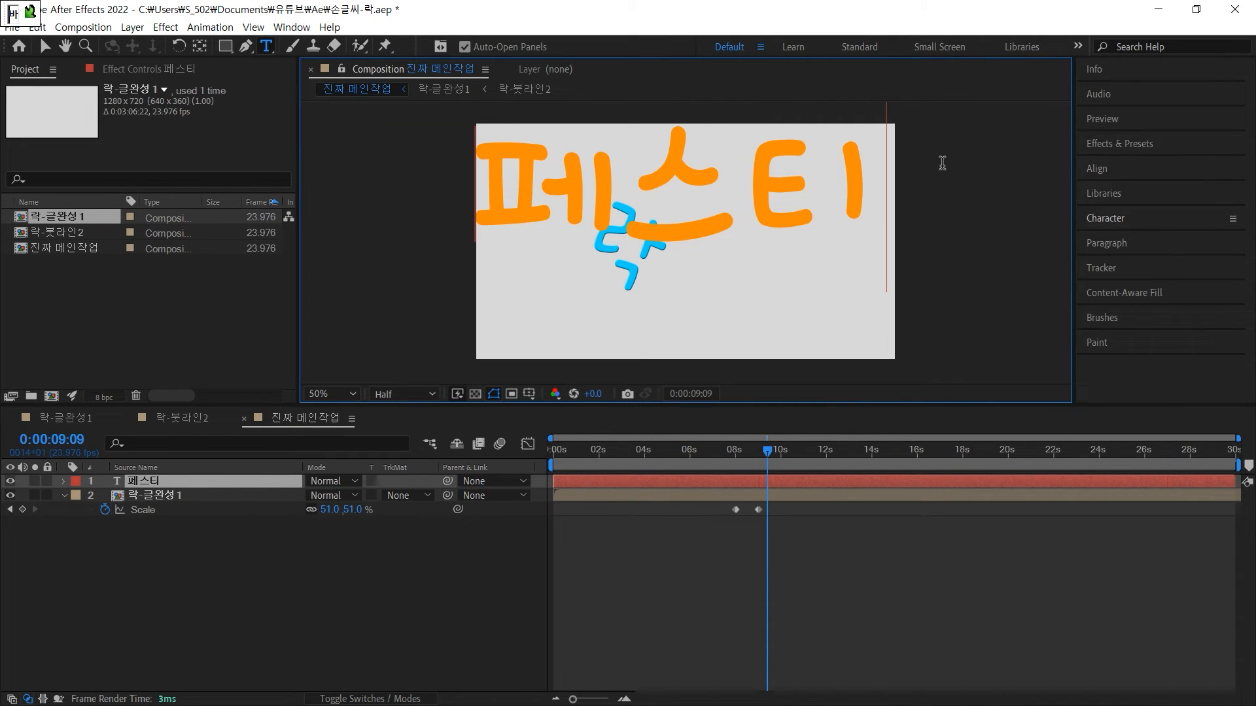
pyautogui.write('바')
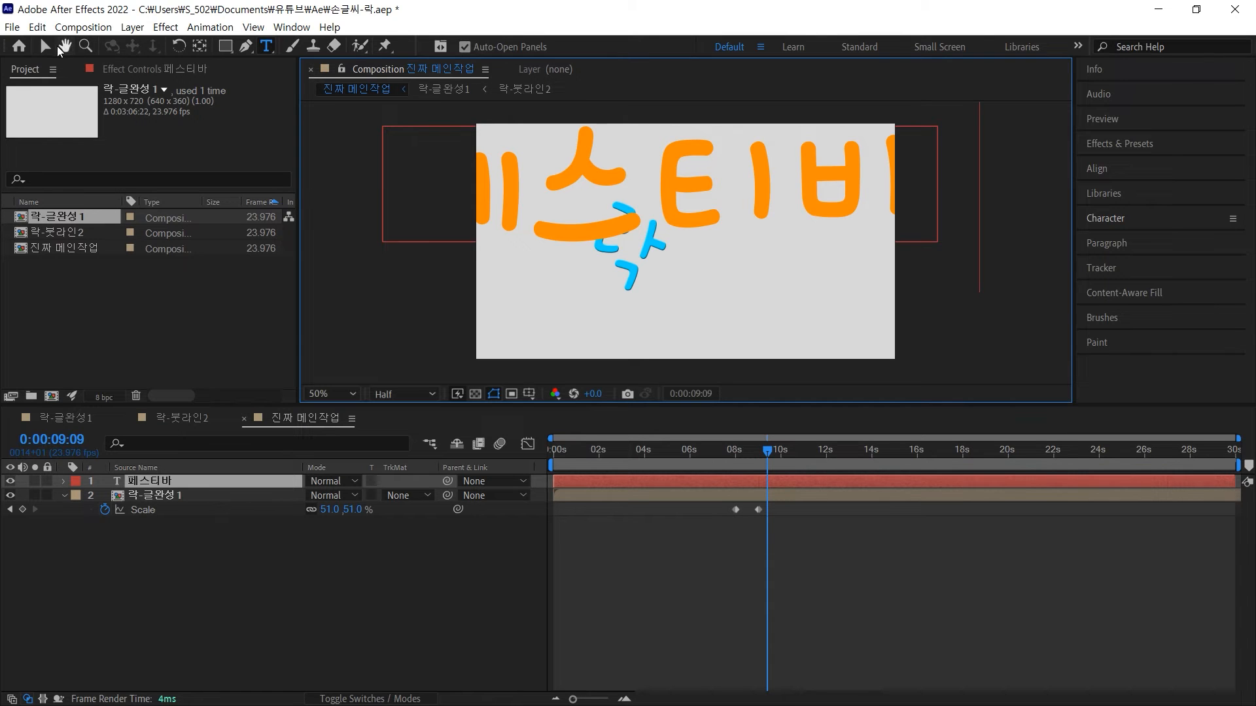
pyautogui.click(44, 47)
# Reduce the 페스티바 text to 124 px and place it just to the right of the blue 락 lettering
pyautogui.click(1094, 219)
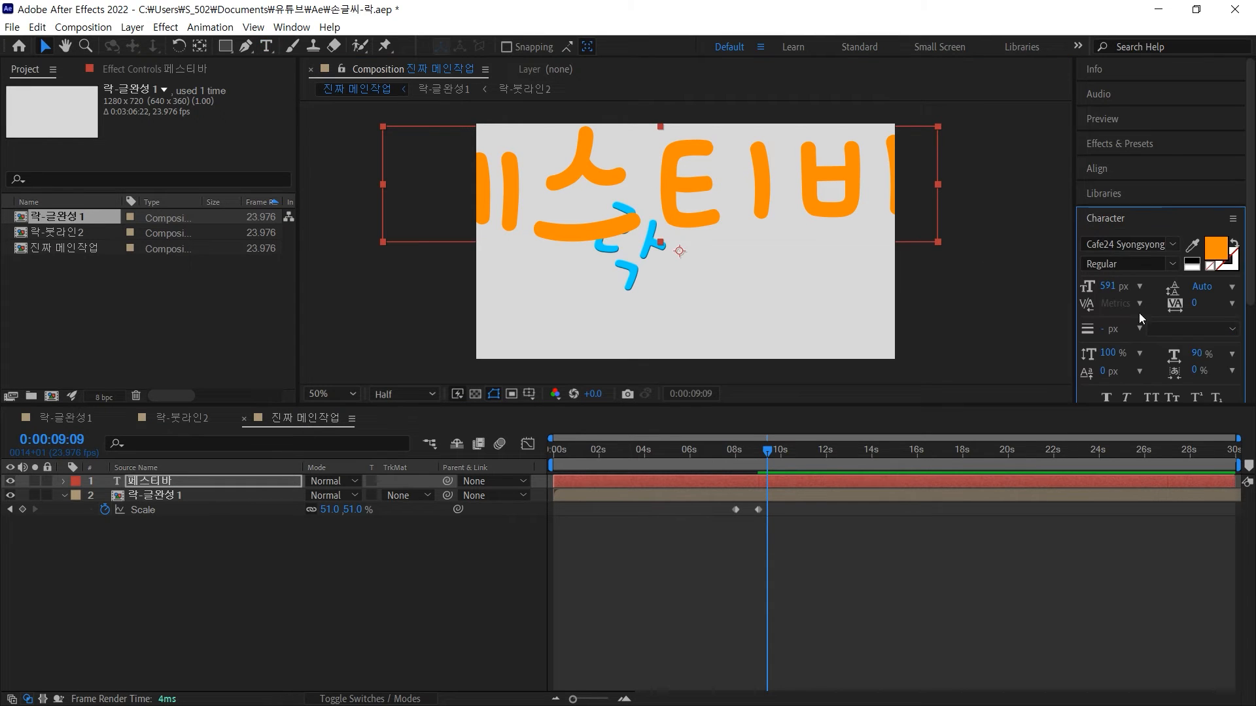
pyautogui.moveTo(1109, 289); pyautogui.dragTo(785, 322)
pyautogui.moveTo(714, 234); pyautogui.dragTo(791, 242)
pyautogui.moveTo(1112, 292); pyautogui.dragTo(1089, 293)
pyautogui.moveTo(768, 248)
pyautogui.mouseDown()
pyautogui.moveTo(759, 265)
pyautogui.moveTo(758, 251)
pyautogui.mouseUp()
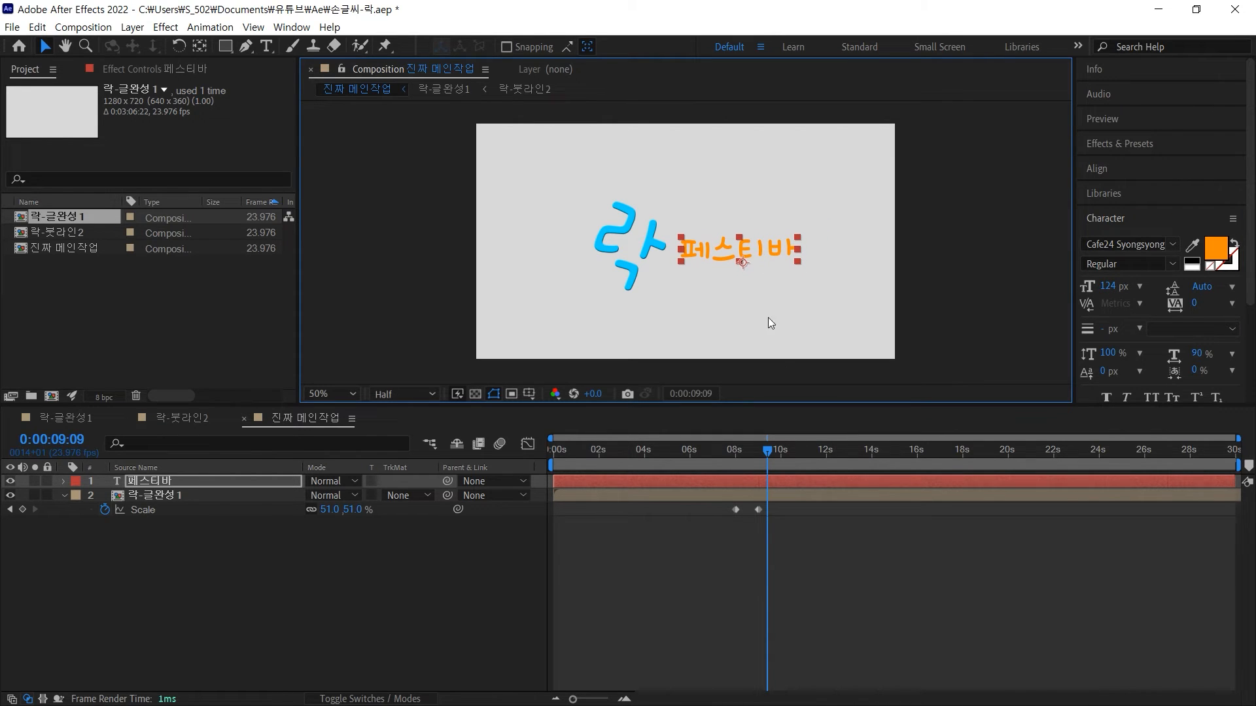
# Delay the 페스티바 layer to start just before 0:00:10:03 and apply the Center Spiral text Animate In preset at that time
pyautogui.moveTo(764, 453)
pyautogui.mouseDown()
pyautogui.moveTo(677, 451)
pyautogui.moveTo(783, 451)
pyautogui.mouseUp()
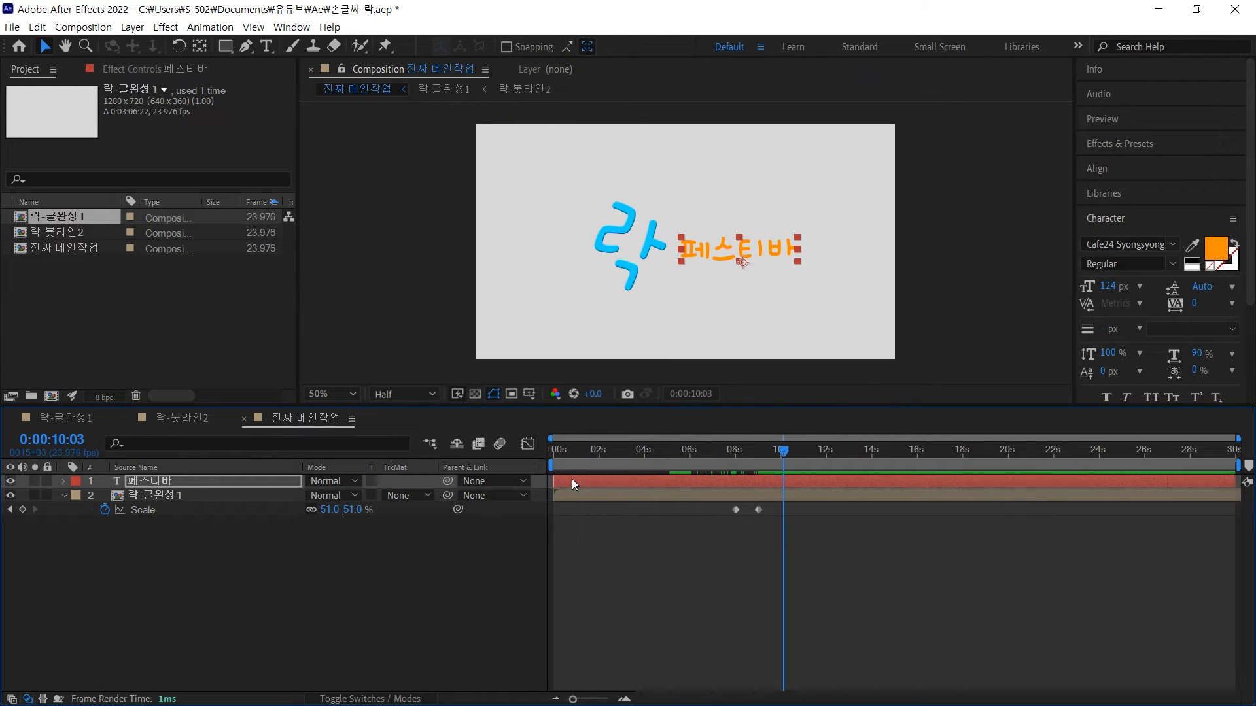
pyautogui.moveTo(551, 477); pyautogui.dragTo(762, 480)
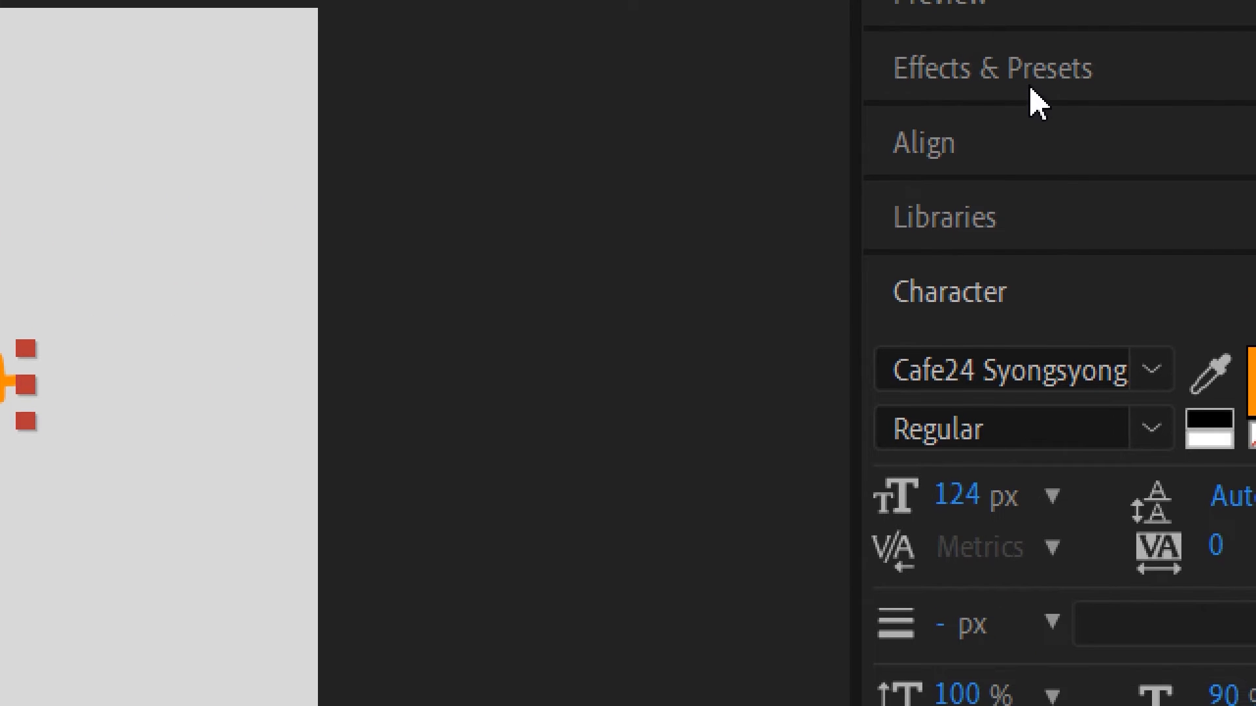
pyautogui.click(1021, 69)
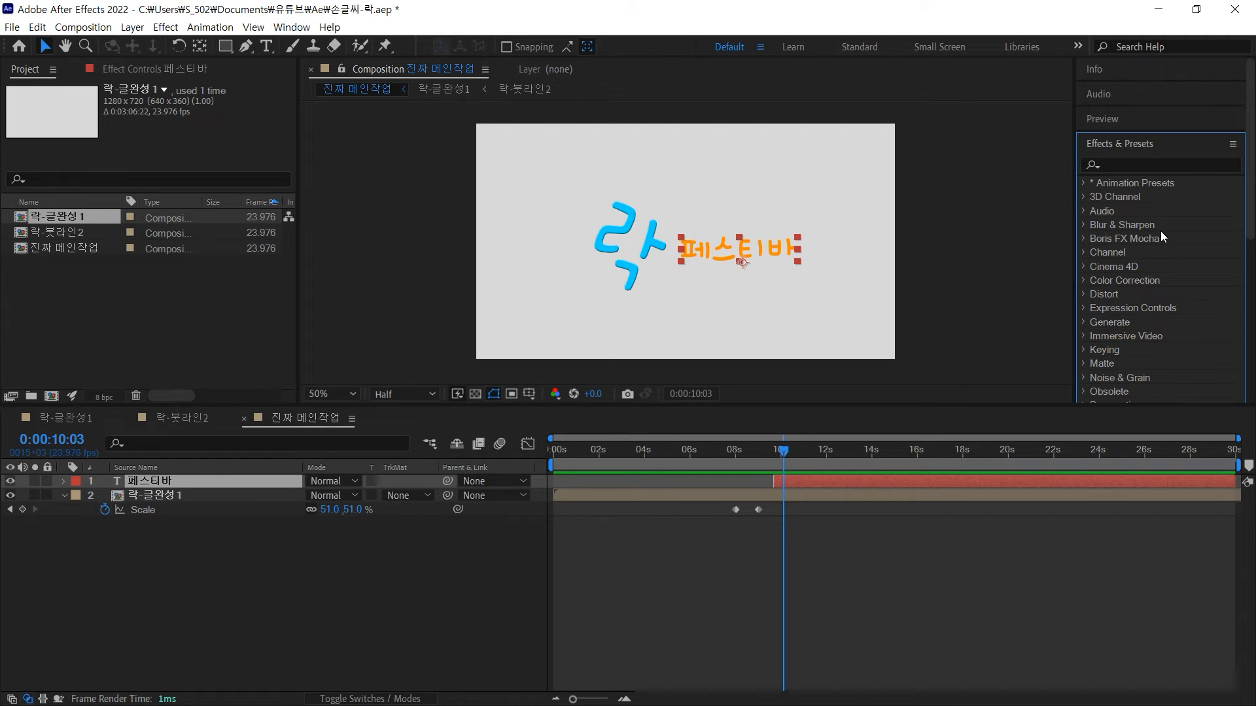
pyautogui.click(1081, 182)
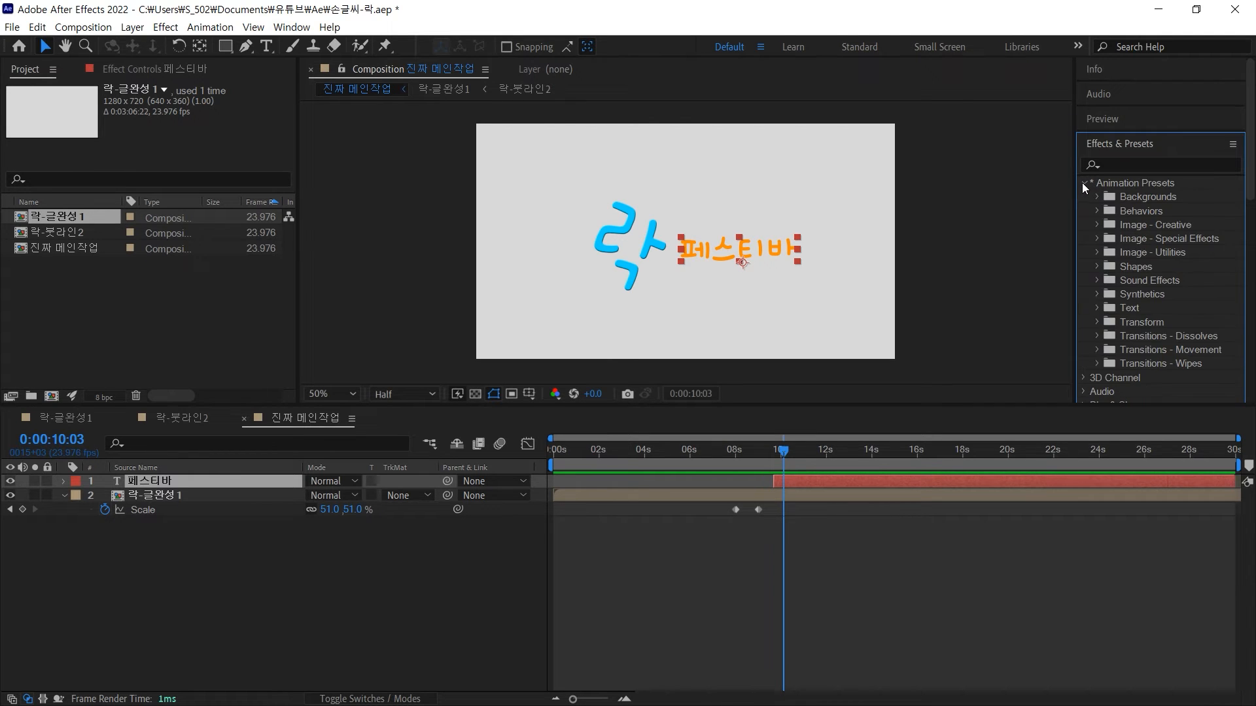
pyautogui.click(1097, 308)
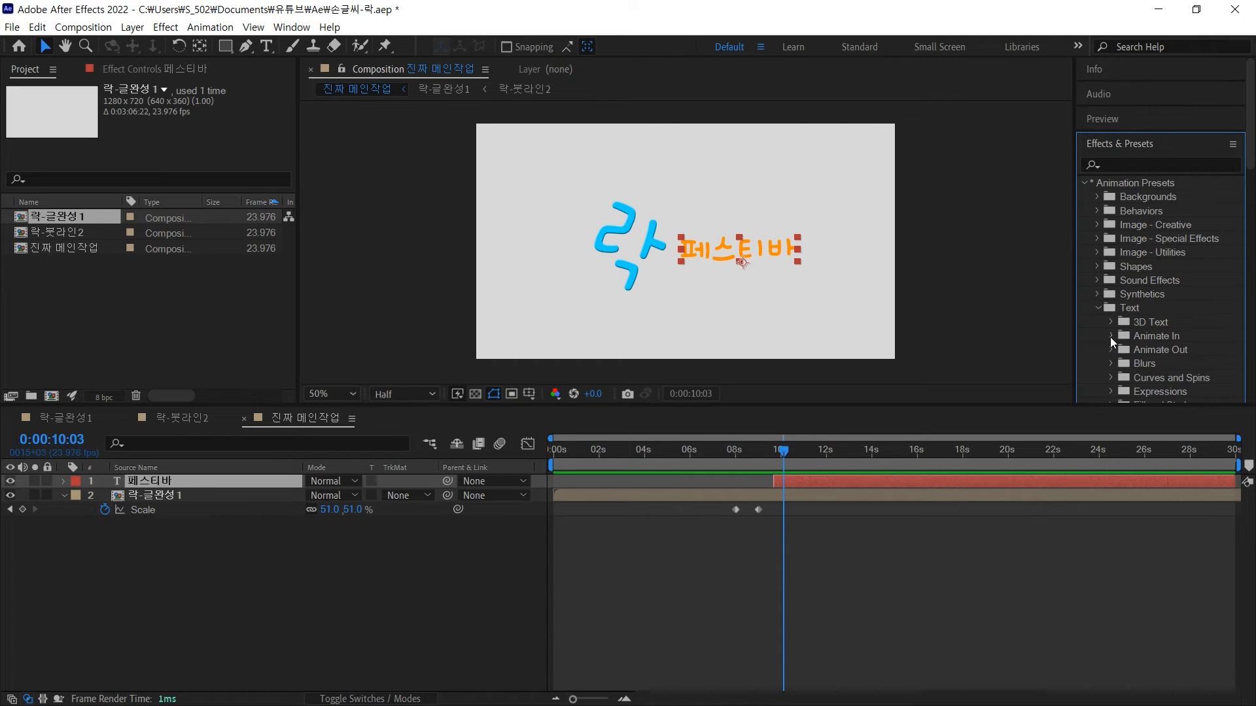
pyautogui.click(1110, 336)
pyautogui.scroll(-1, 1151, 342)
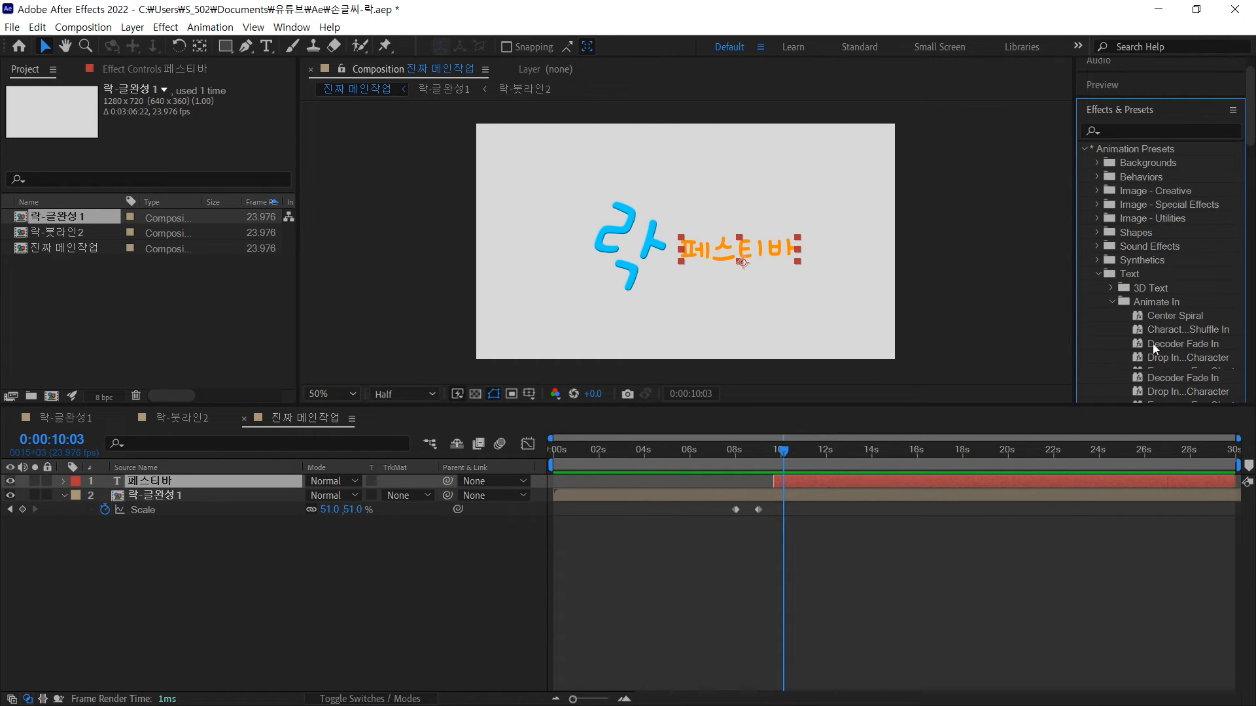
pyautogui.moveTo(1073, 344); pyautogui.dragTo(1020, 345)
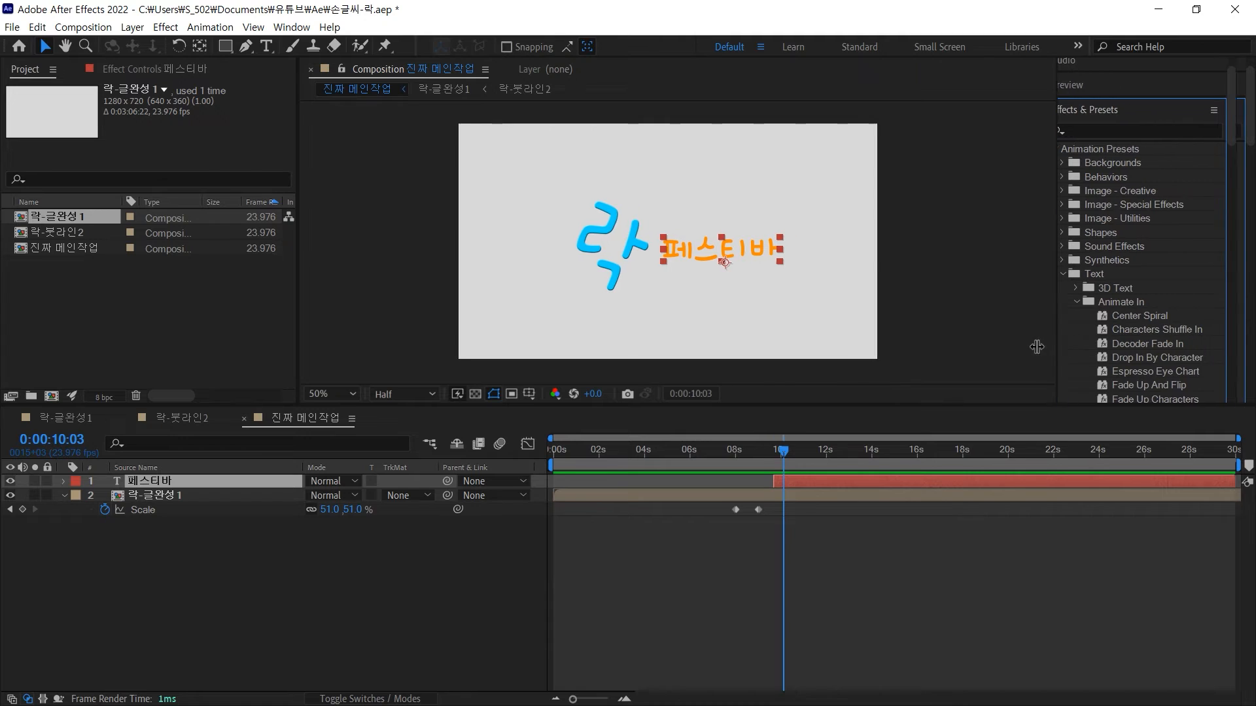
pyautogui.scroll(-2, 1201, 296)
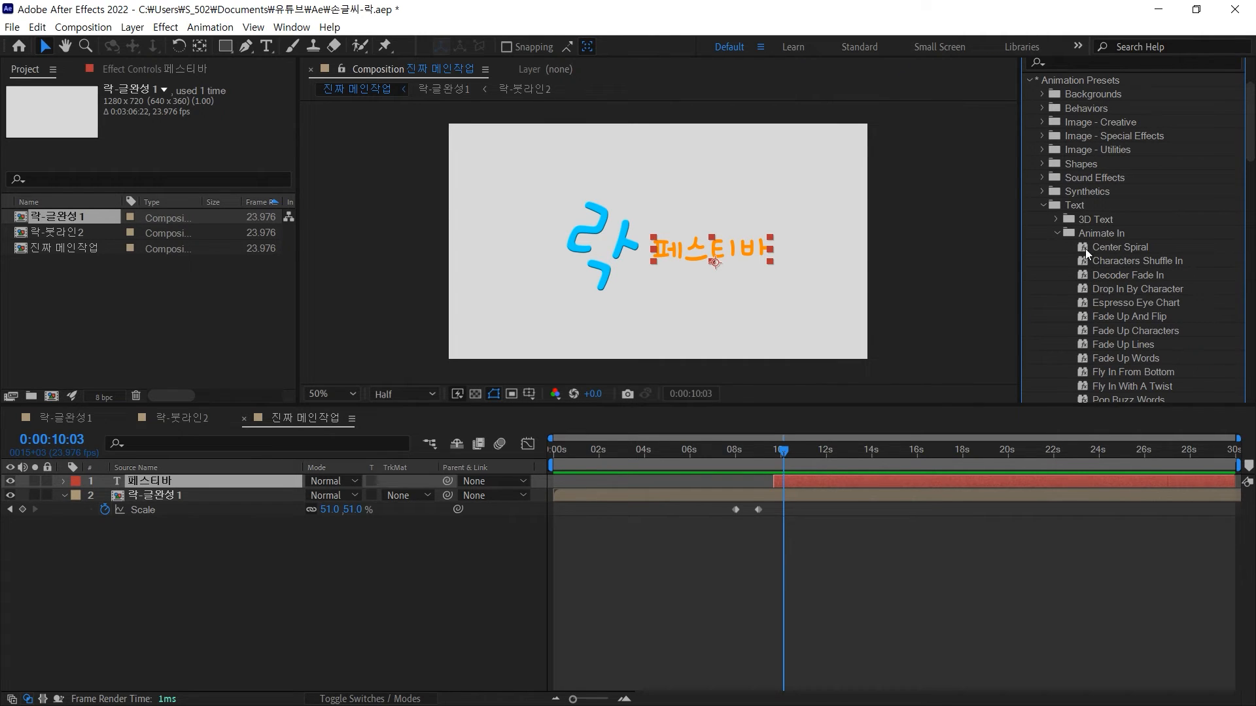
pyautogui.click(1112, 251)
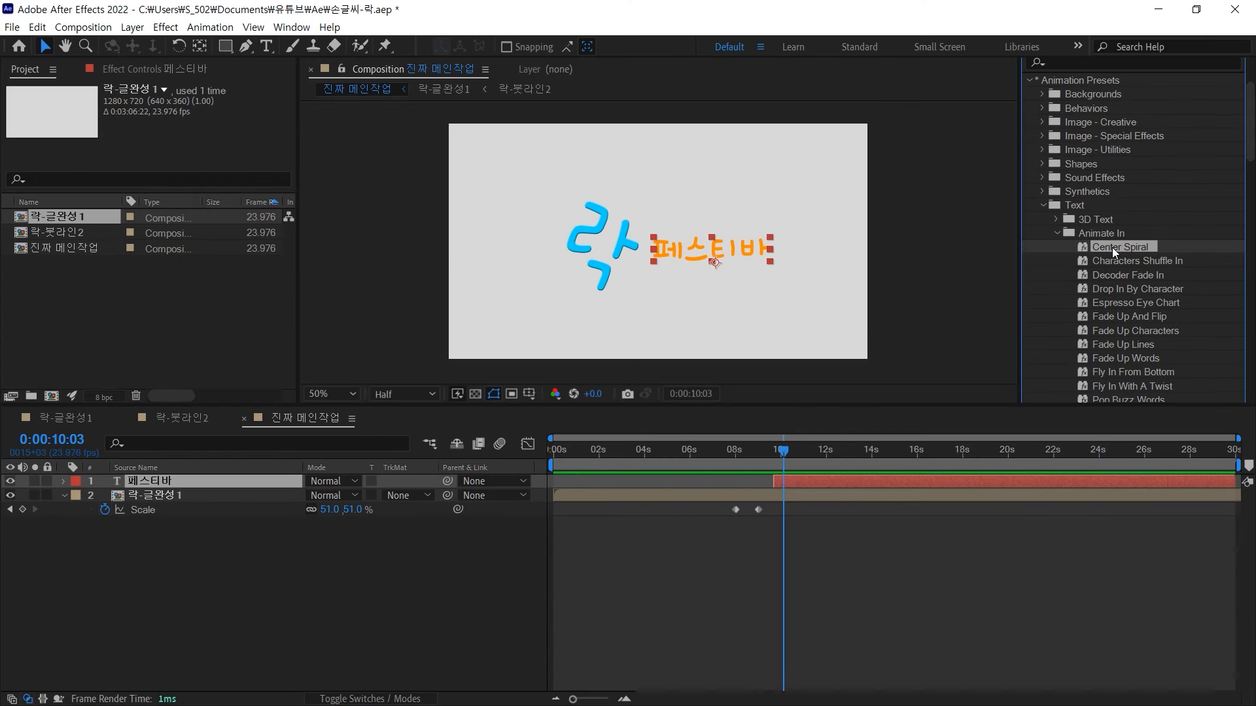
pyautogui.doubleClick(1119, 247)
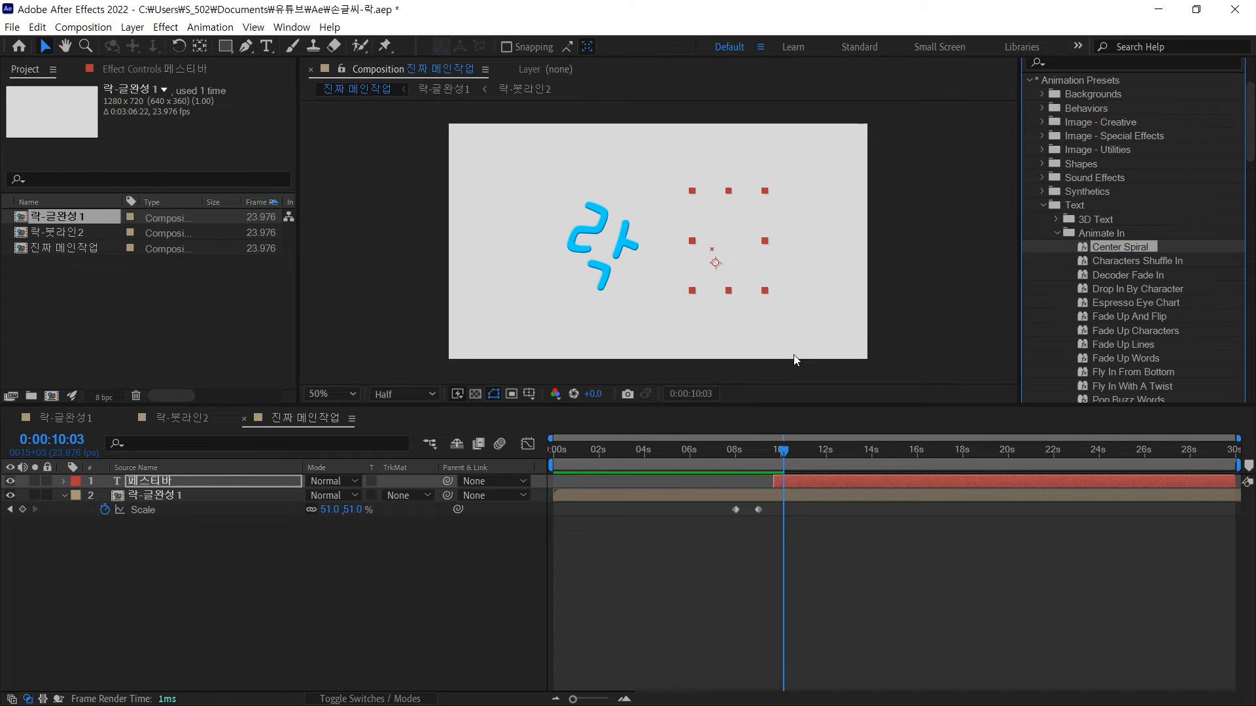
# Preview the Center Spiral text animation up to 0:00:13:03, and play the composition from 0:00:00:16
pyautogui.moveTo(785, 452); pyautogui.dragTo(849, 453)
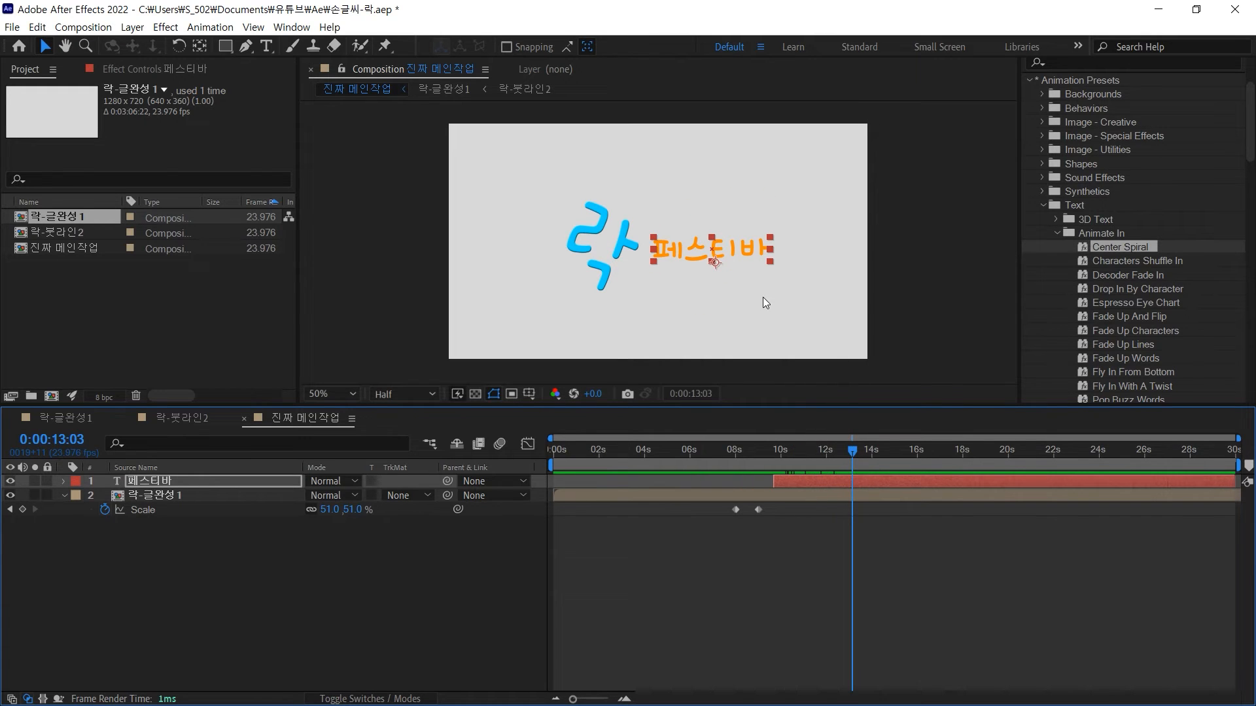
pyautogui.moveTo(849, 454); pyautogui.dragTo(566, 473)
pyautogui.press('space')
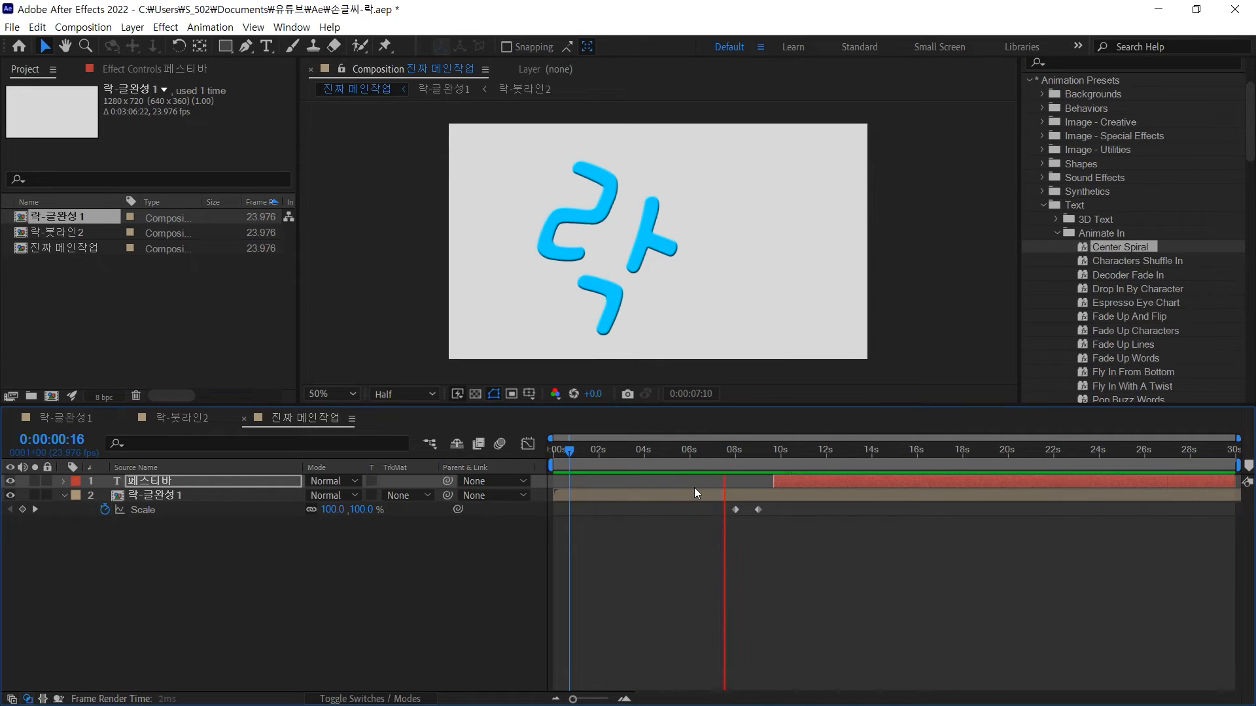
pyautogui.press('space')
# Move the second Scale keyframe of 락-글완성1 to about 8.5 s and shift the 페스티바 layer to start at about the same point
pyautogui.moveTo(757, 512); pyautogui.dragTo(746, 511)
pyautogui.click(722, 451)
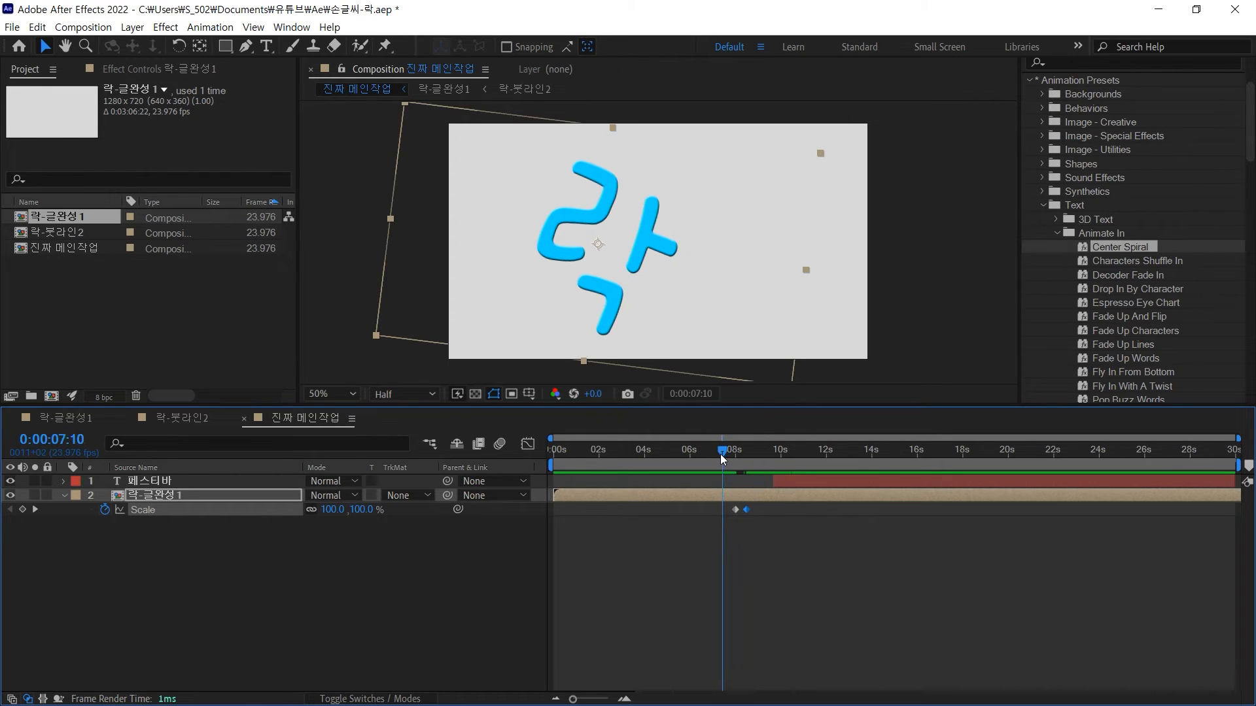
pyautogui.moveTo(796, 477); pyautogui.dragTo(708, 453)
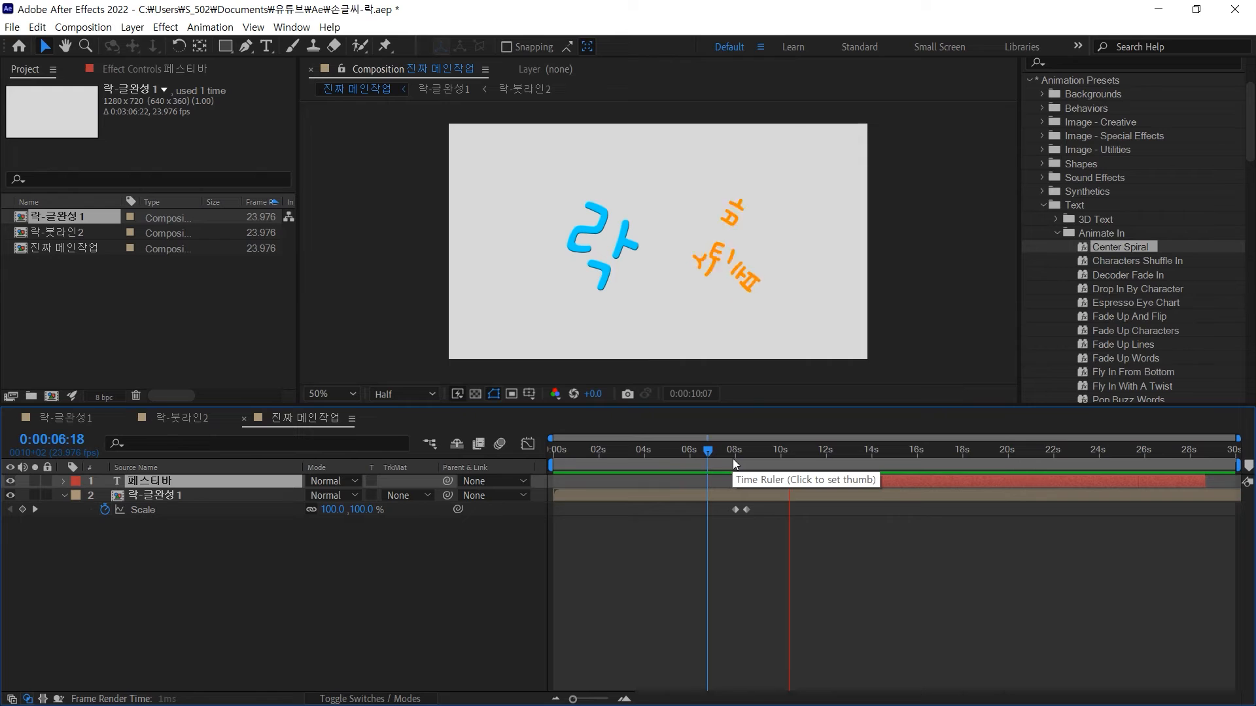
pyautogui.press('space')
# Replace the last syllable of the orange text with 벌 so that it reads 페스티벌
pyautogui.doubleClick(752, 258)
pyautogui.click(740, 247)
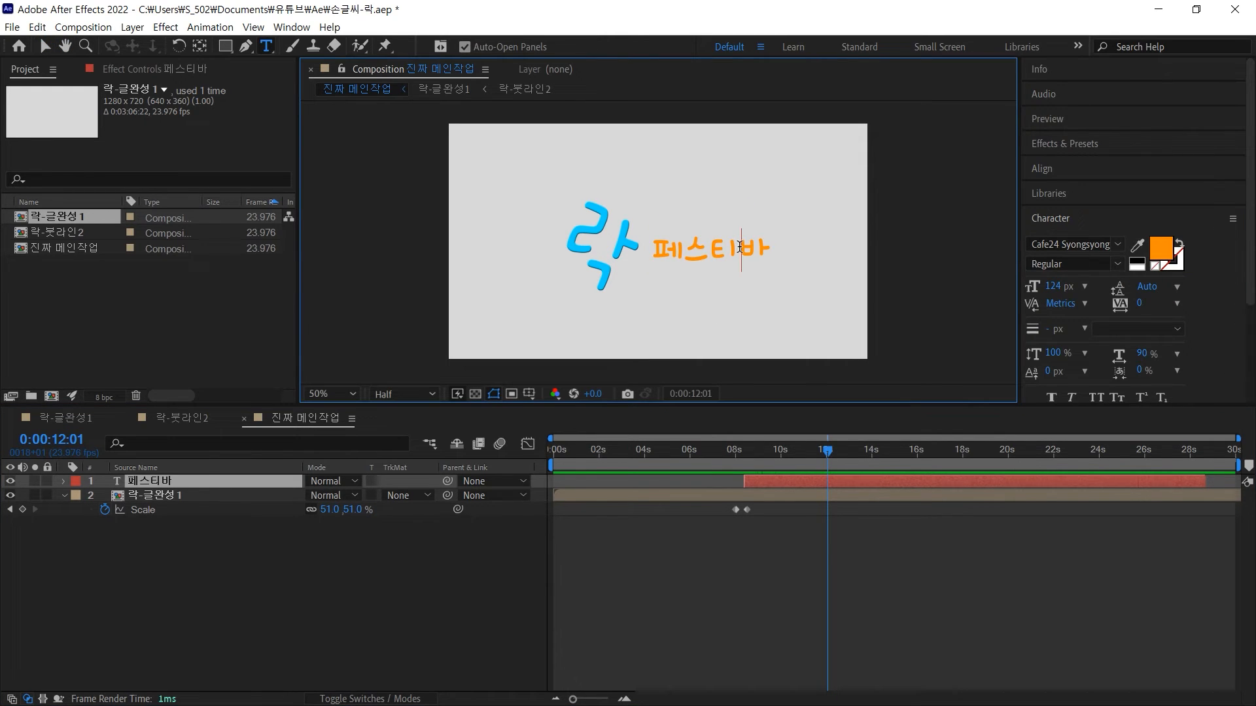
pyautogui.moveTo(768, 247); pyautogui.dragTo(778, 247)
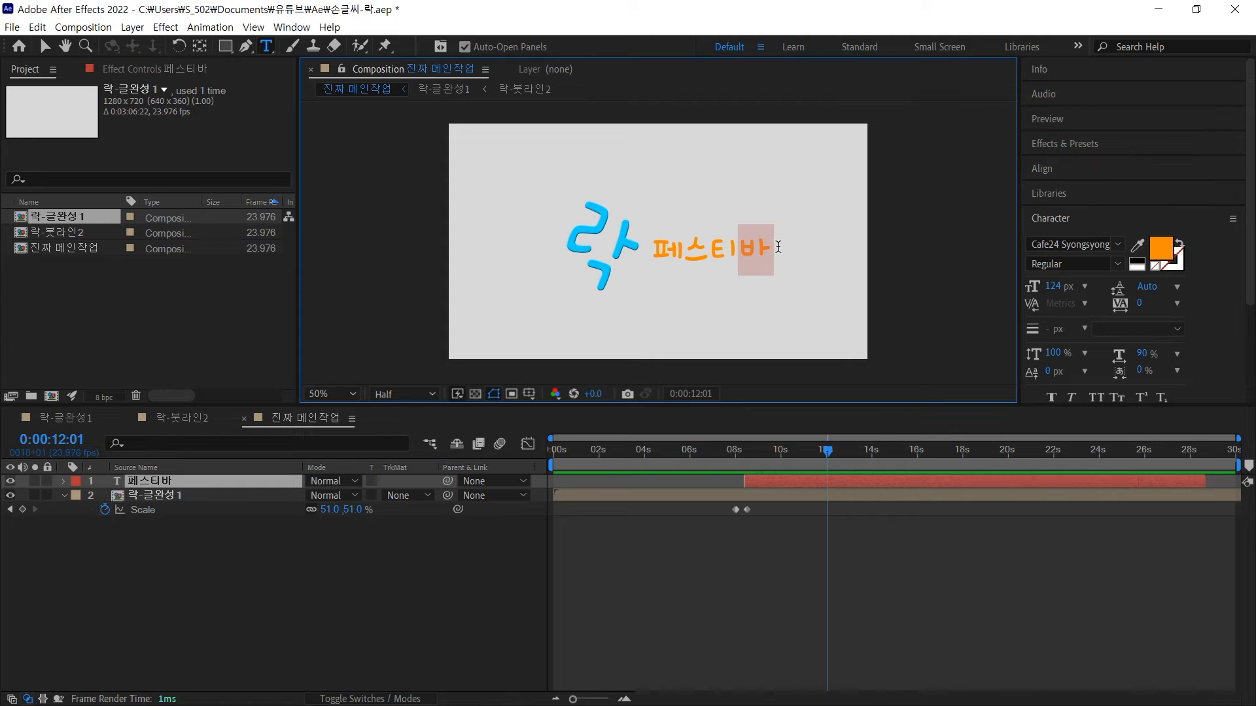
pyautogui.write('벌')
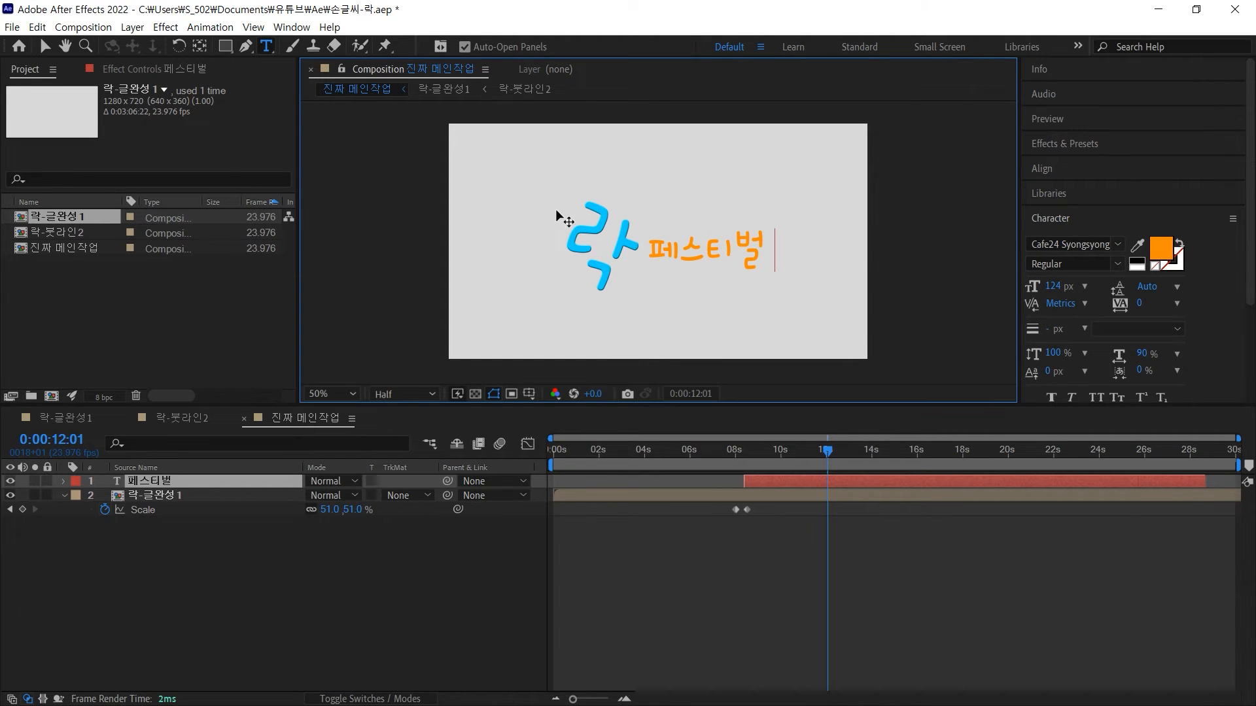
pyautogui.click(44, 45)
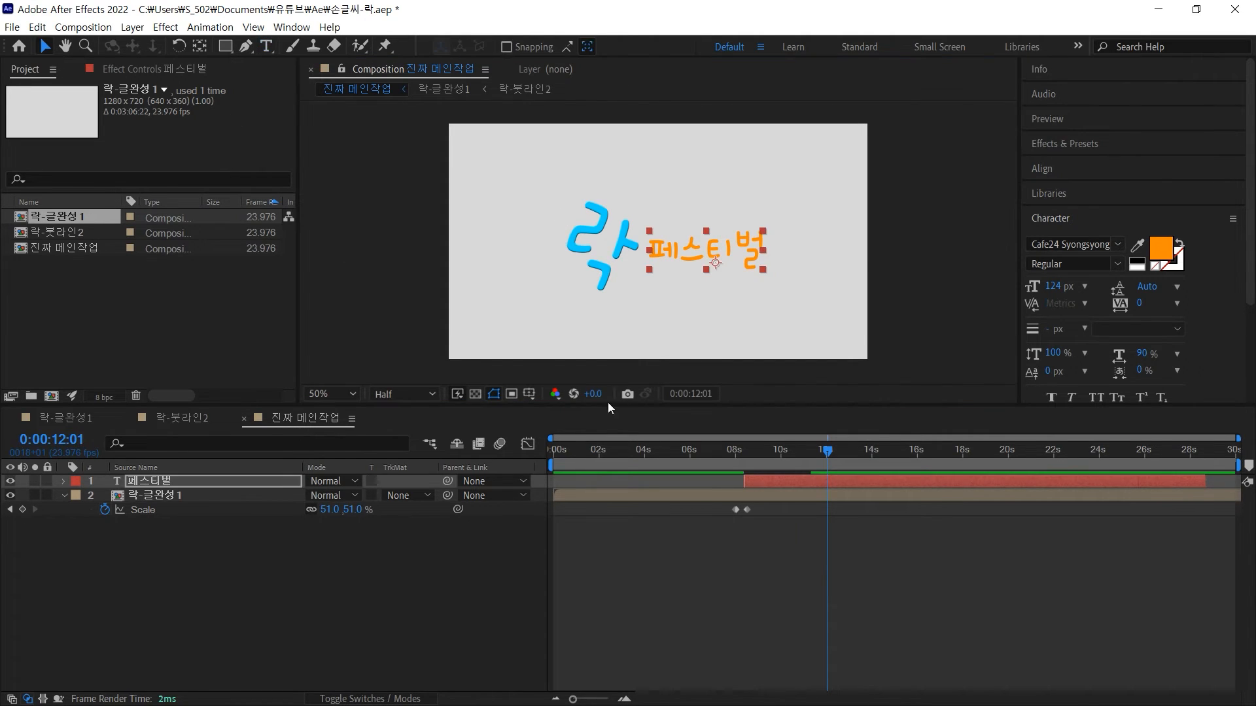
# Shift the orange 페스티벌 text slightly further away from the 락 lettering at 0:00:12:05
pyautogui.moveTo(827, 455)
pyautogui.mouseDown()
pyautogui.moveTo(782, 453)
pyautogui.moveTo(831, 457)
pyautogui.mouseUp()
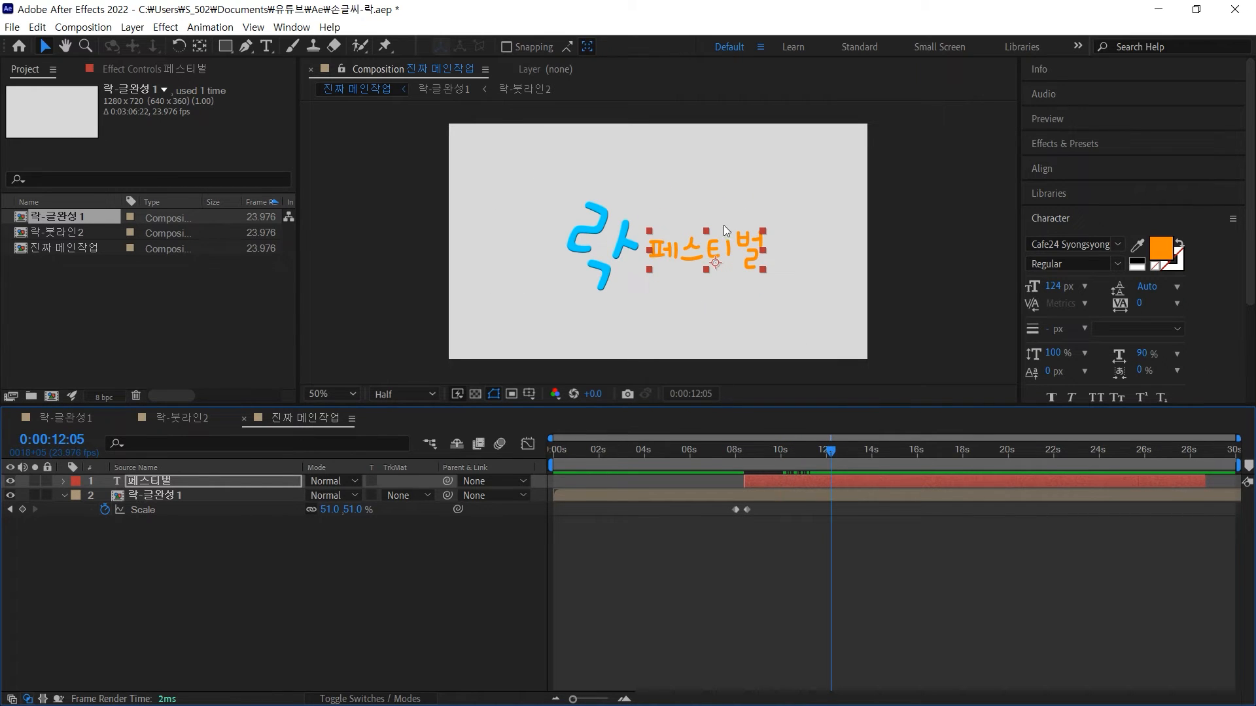
pyautogui.moveTo(743, 242); pyautogui.dragTo(754, 244)
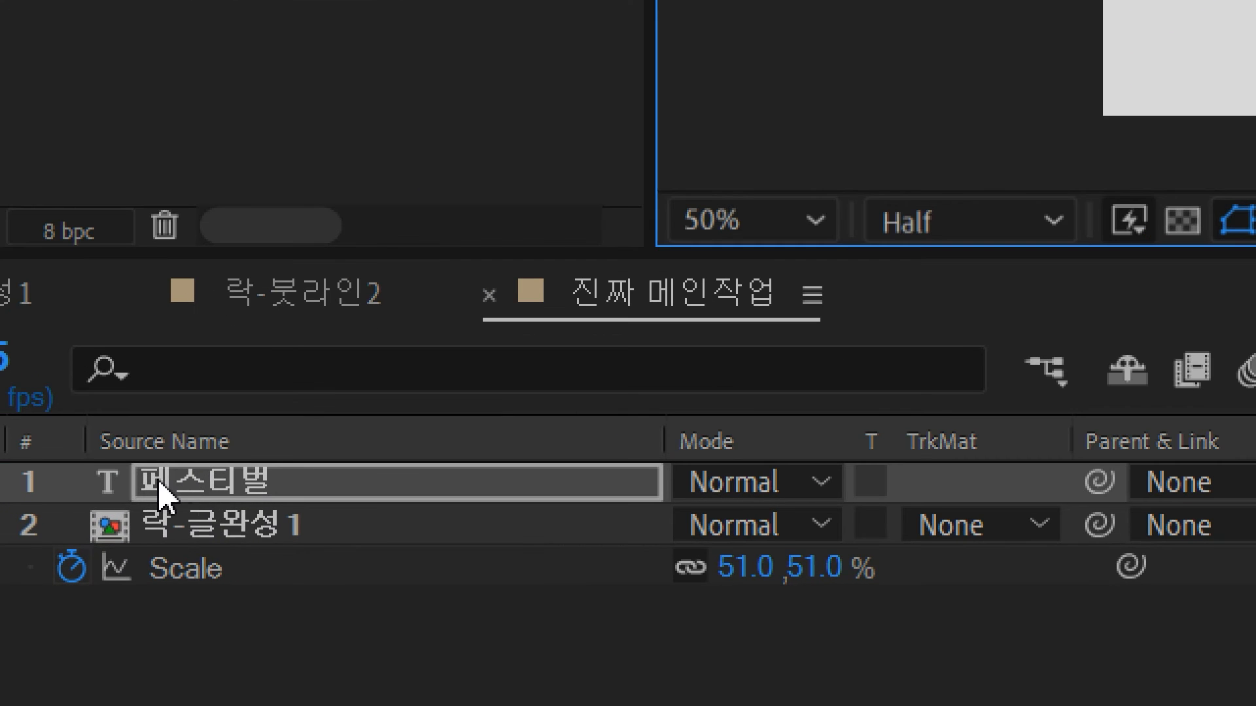
pyautogui.click(171, 487)
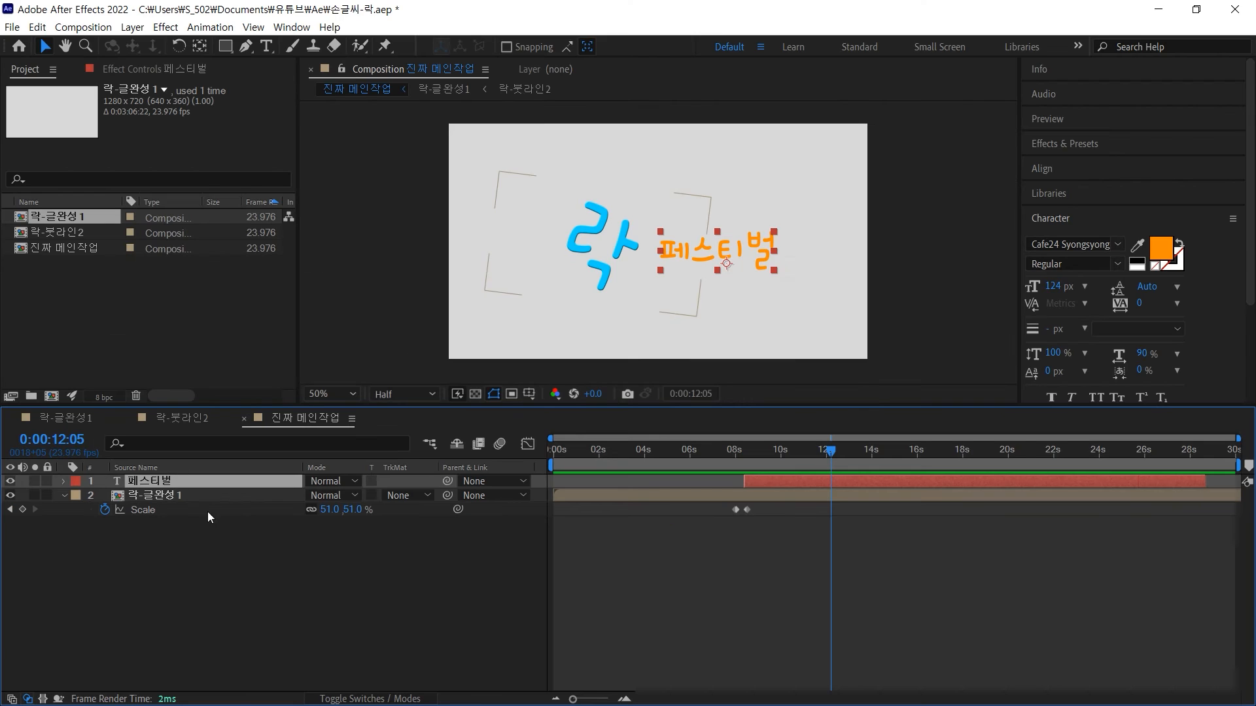
pyautogui.click(233, 562)
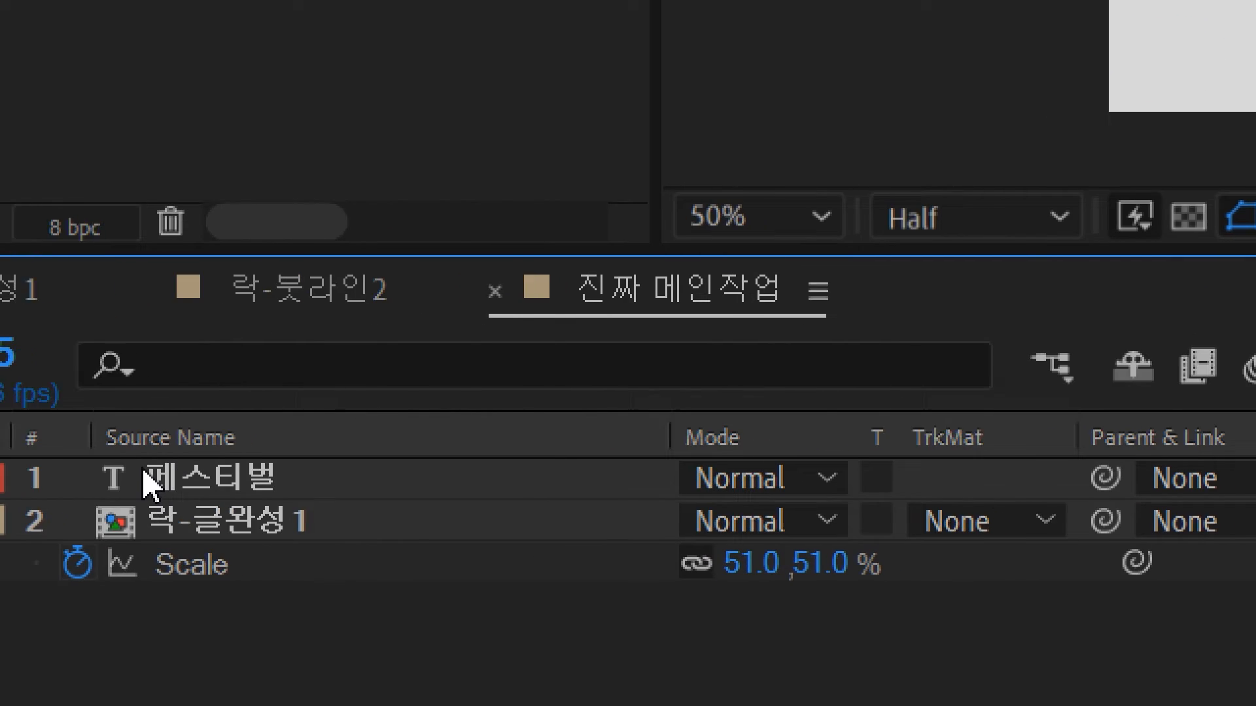
pyautogui.click(317, 484)
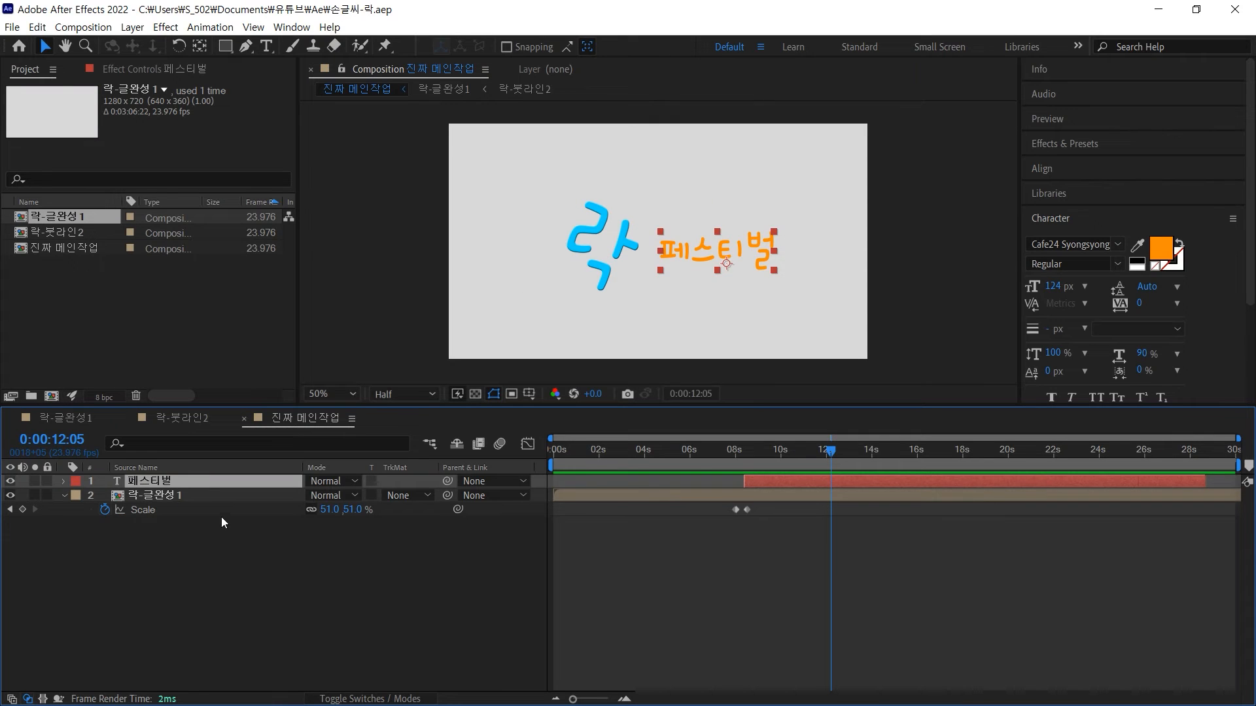
pyautogui.click(545, 655)
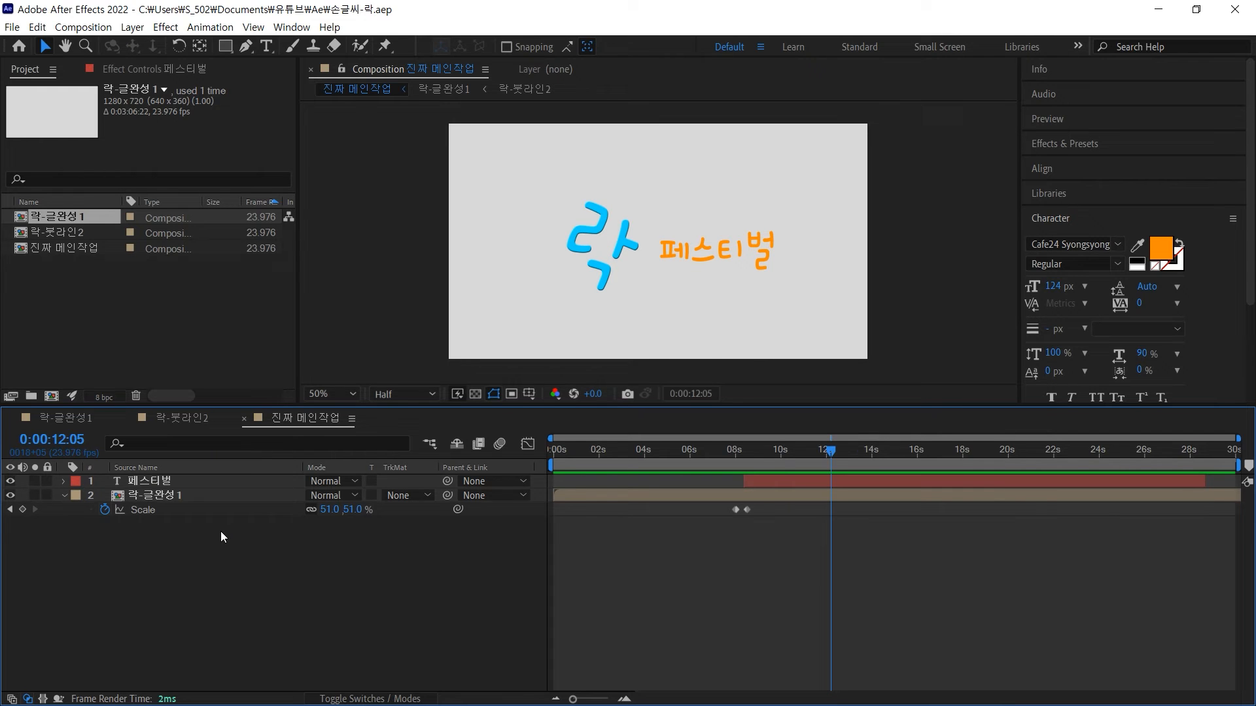
# Place 색잉크.jpg directly beneath the 페스티벌 text layer and set its track matte to Alpha Matte "페스티벌"
pyautogui.hotkey('alt', 'Tab')
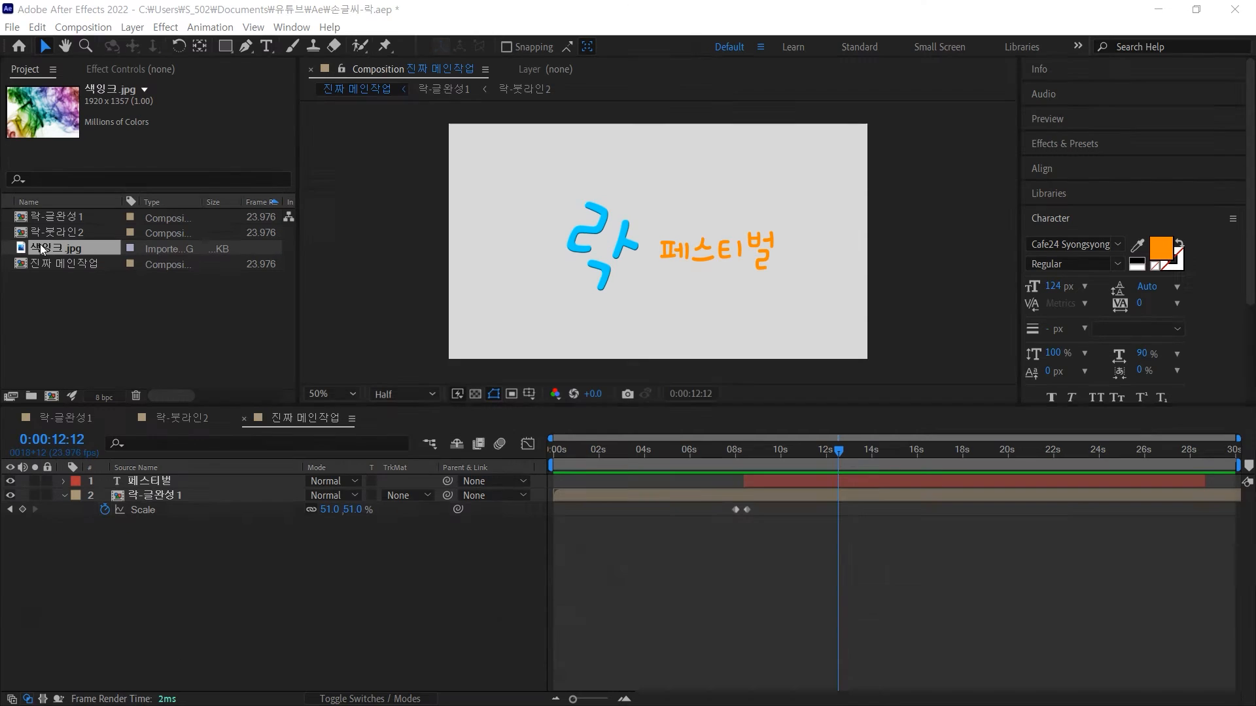
pyautogui.moveTo(41, 119); pyautogui.dragTo(176, 481)
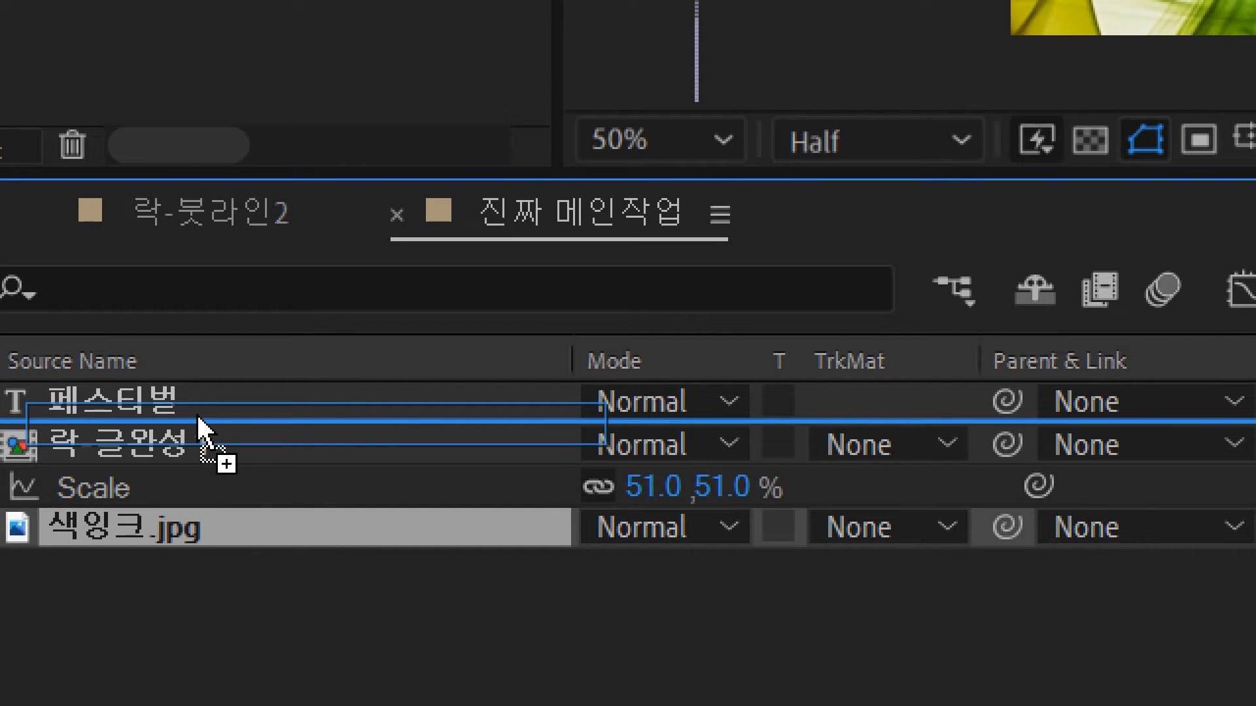
pyautogui.moveTo(198, 417); pyautogui.dragTo(202, 440)
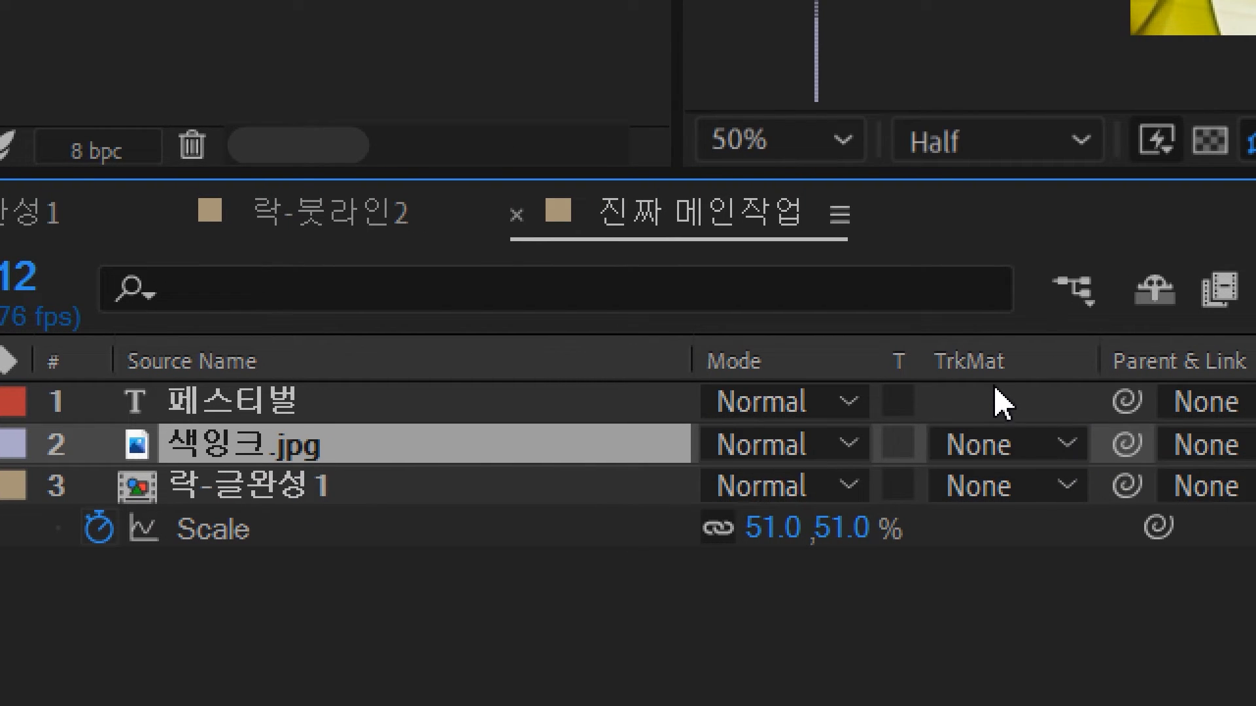
pyautogui.click(1075, 448)
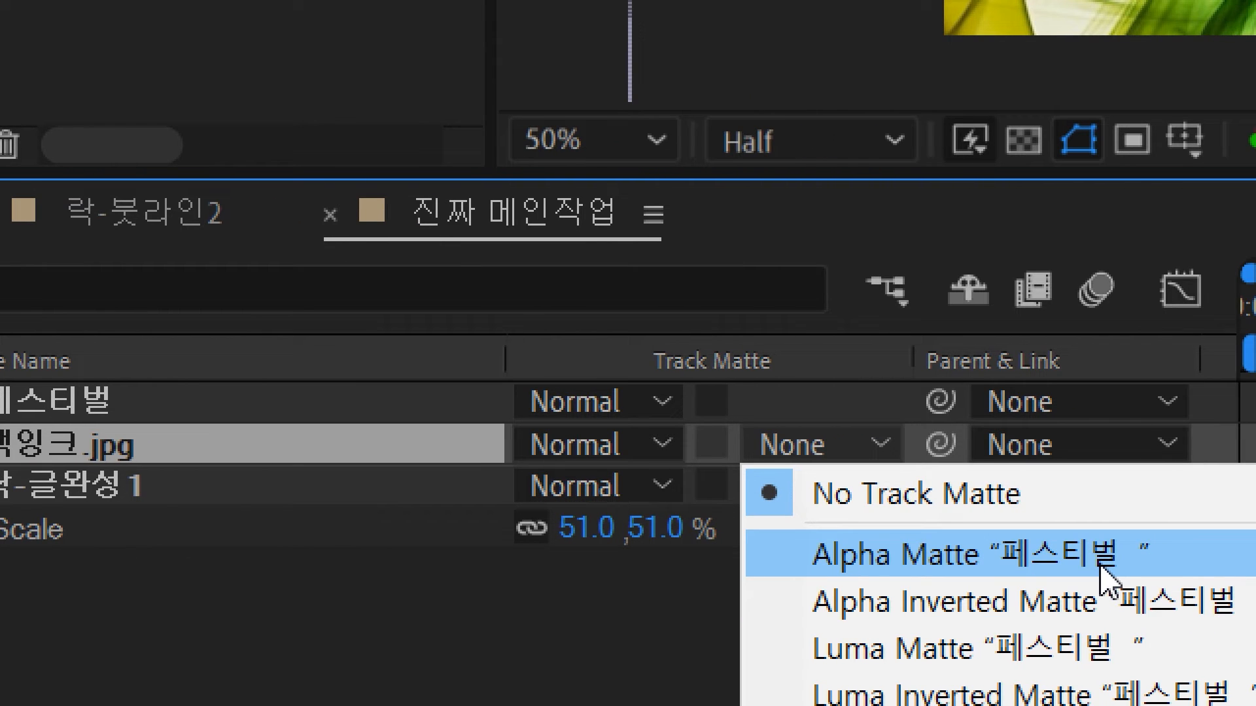
pyautogui.click(1102, 568)
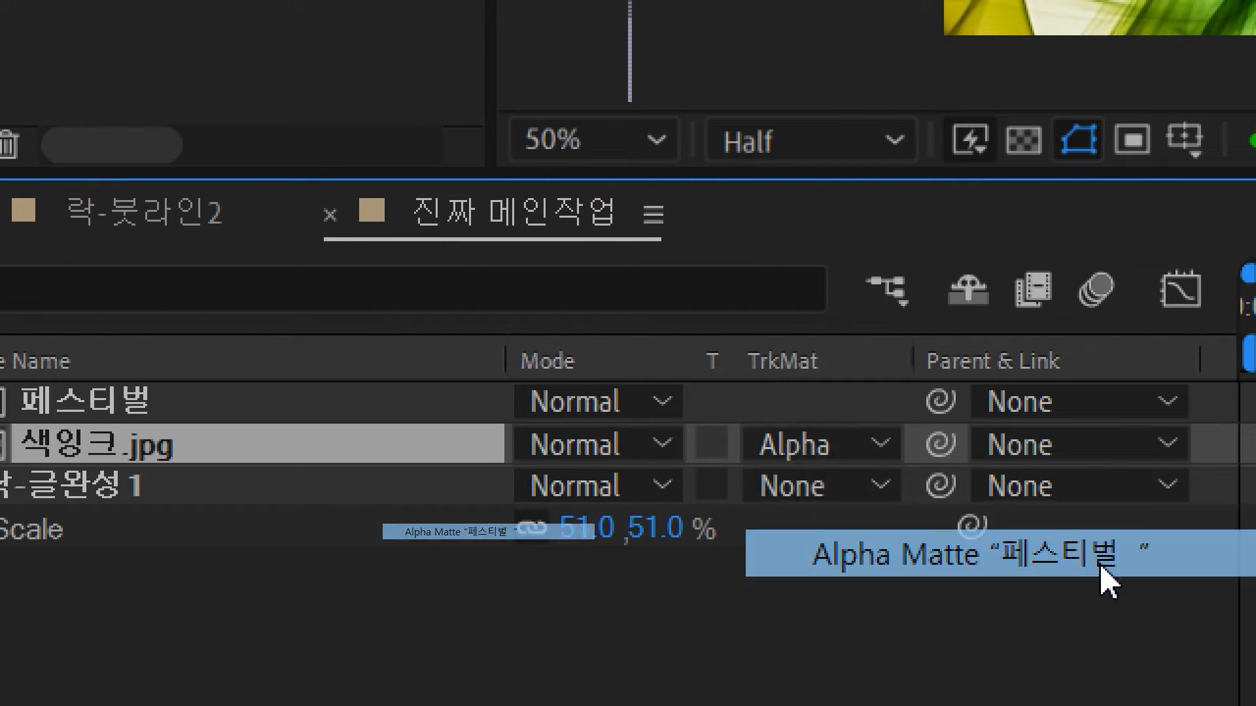
# Preview the ink-filled 페스티벌 text animation from 0:00:08:21 to 0:00:12:15
pyautogui.moveTo(837, 447); pyautogui.dragTo(754, 465)
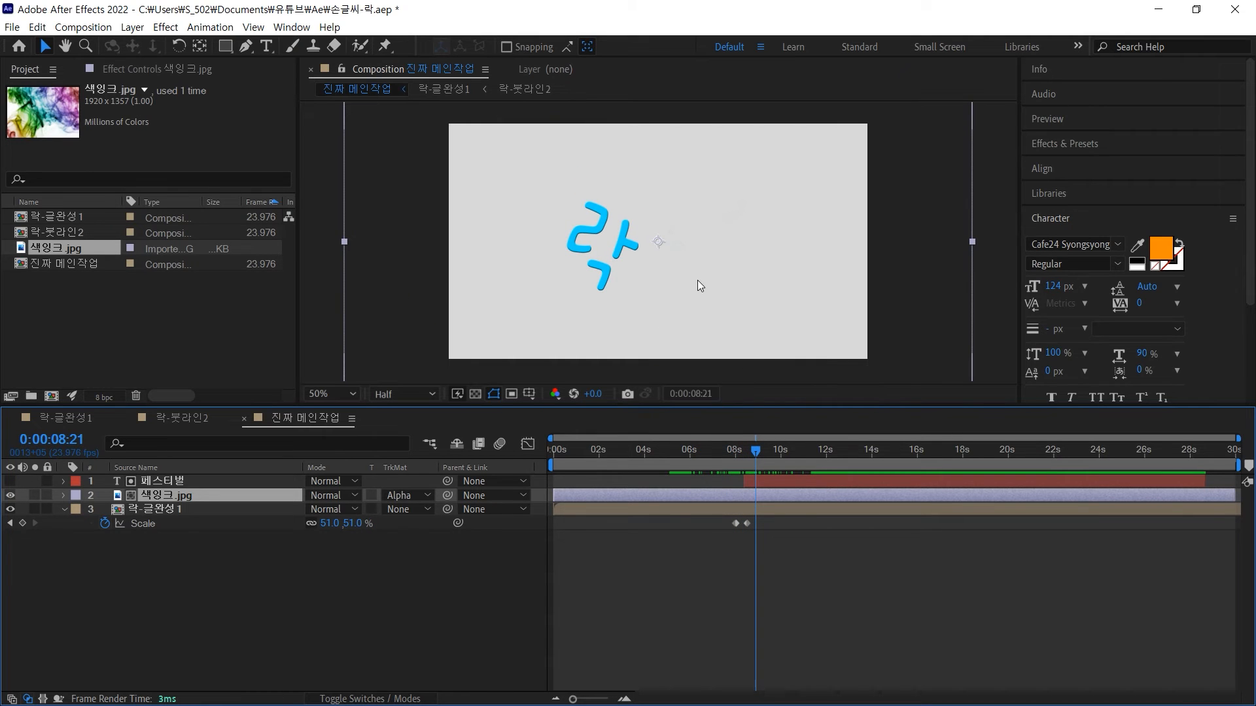
pyautogui.scroll(1, 697, 281)
pyautogui.press('space')
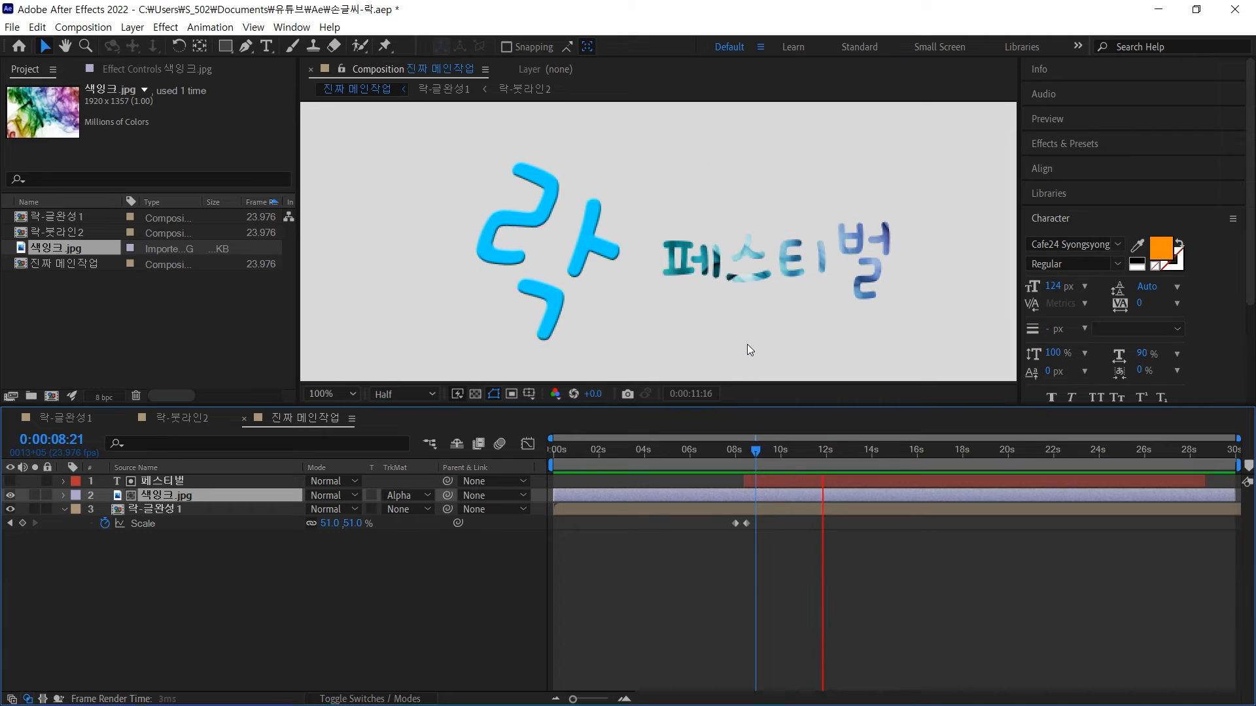
pyautogui.press('space')
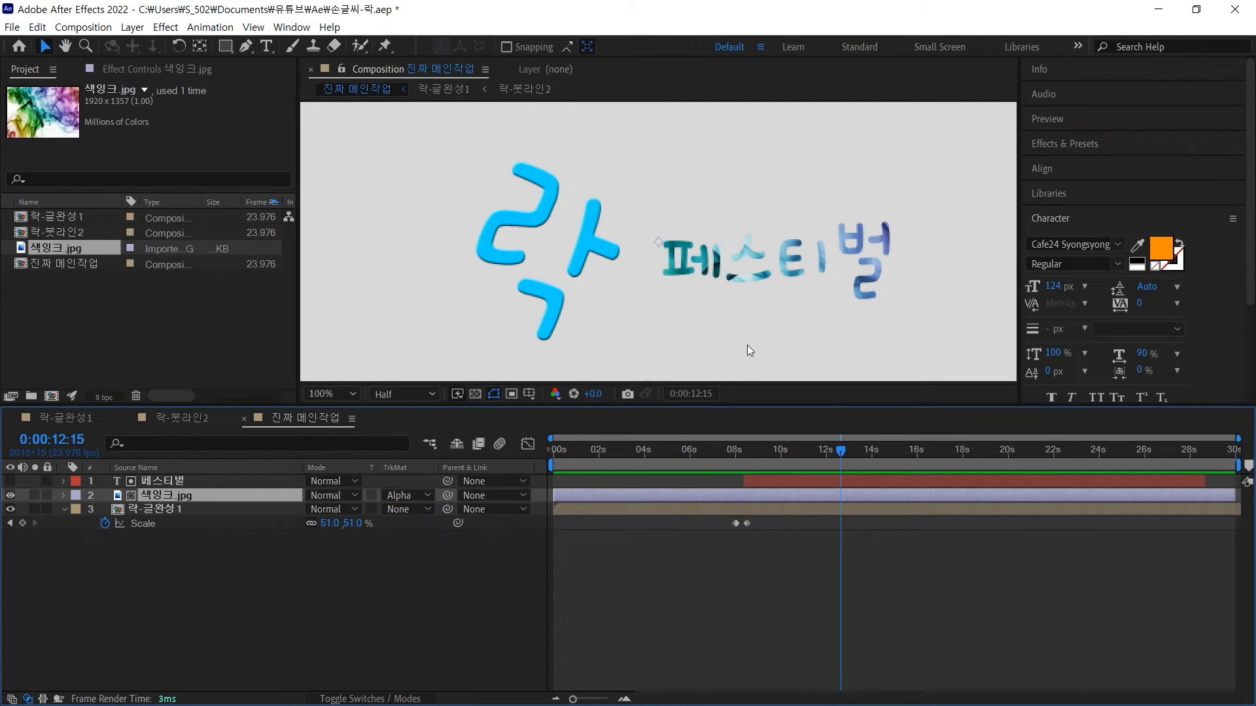
# Pre-compose the 페스티벌 text and 색잉크.jpg layers into a new composition named 페스티벌 완성
pyautogui.click(777, 277)
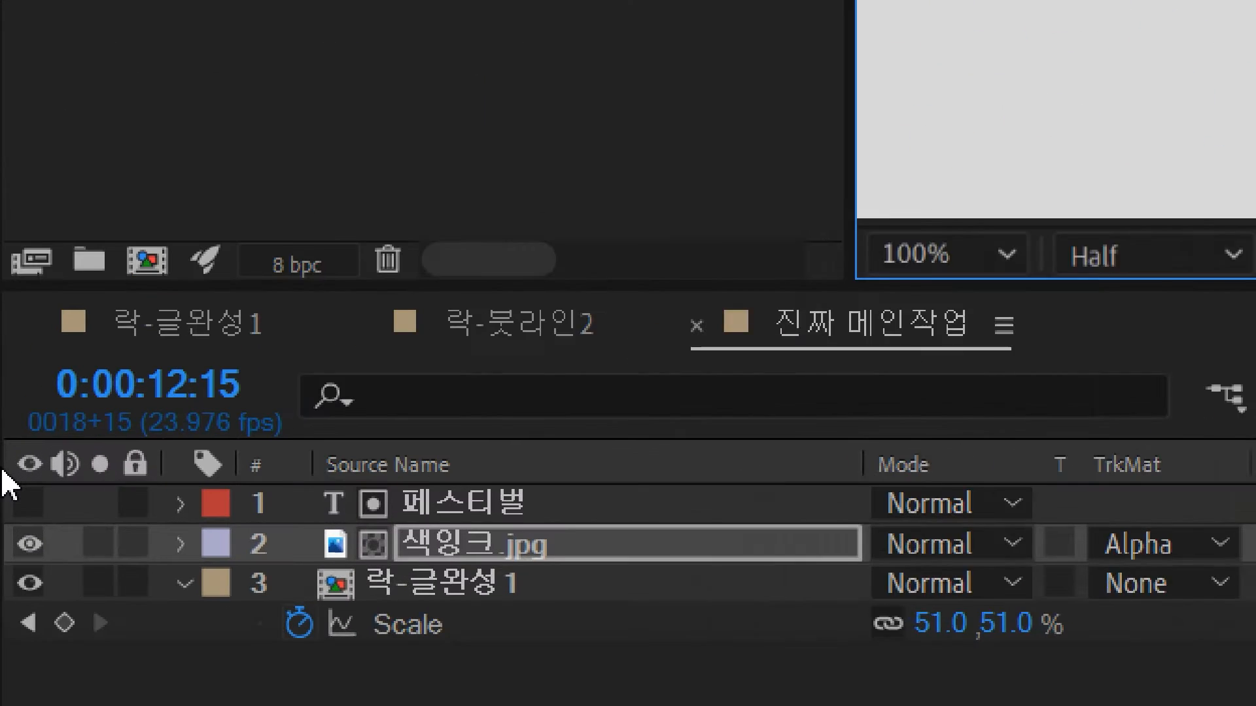
pyautogui.click(422, 502)
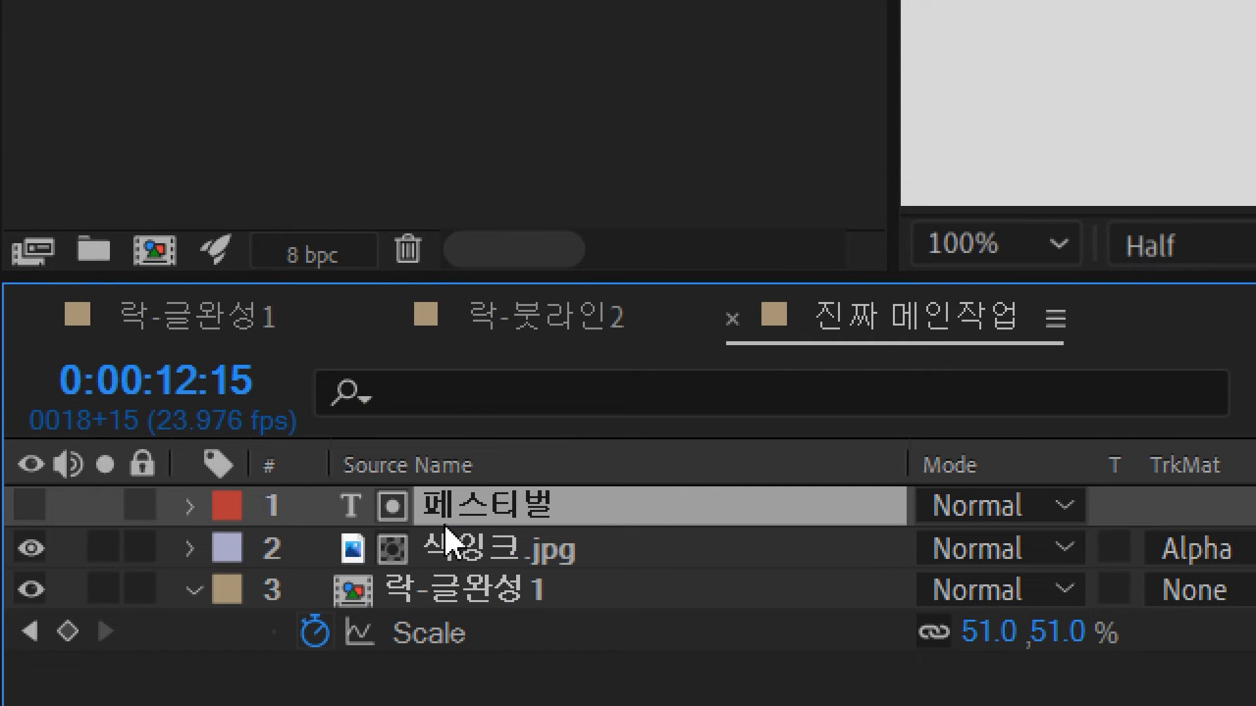
pyautogui.click(451, 550)
pyautogui.rightClick(455, 552)
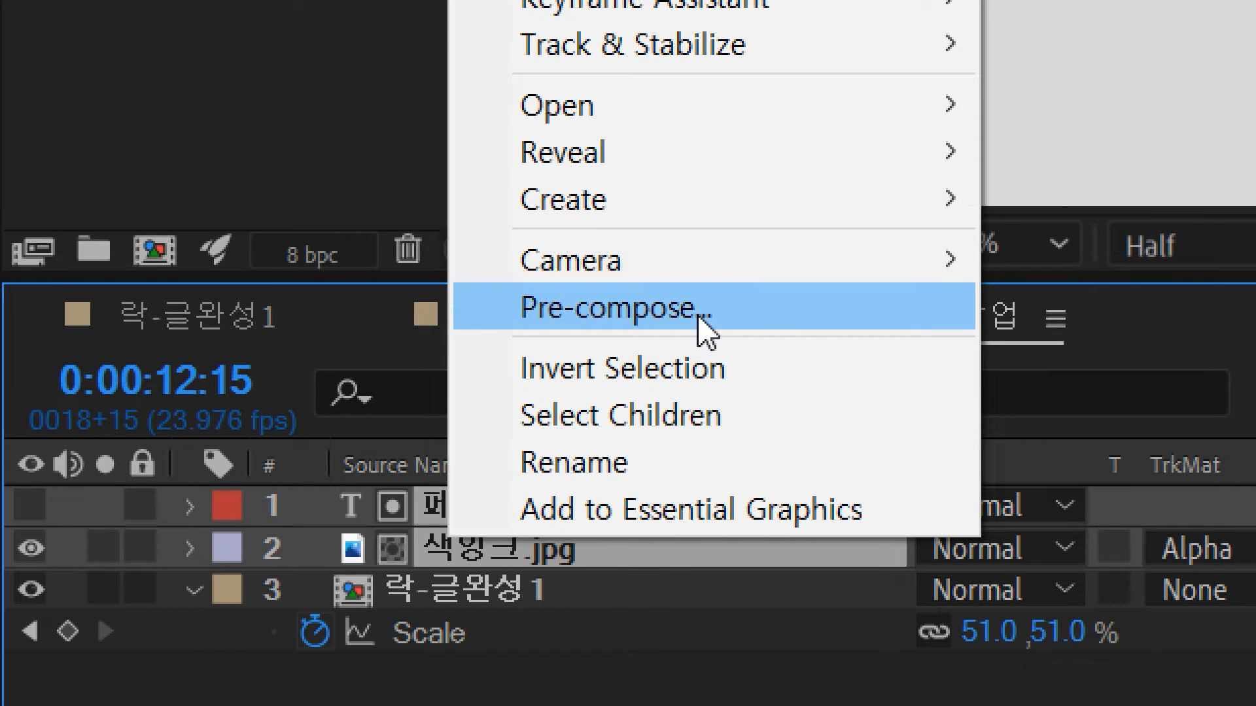
pyautogui.click(652, 320)
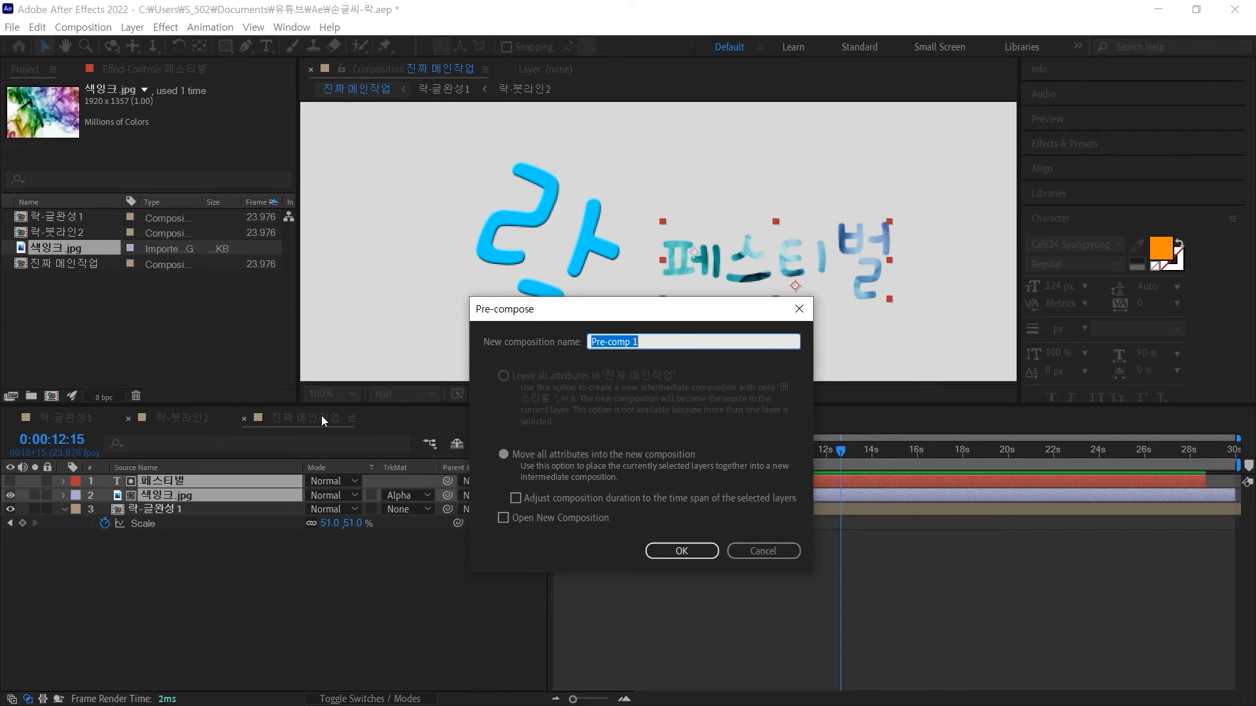
pyautogui.write('ㄹ')
pyautogui.write('성')
pyautogui.press('Return')
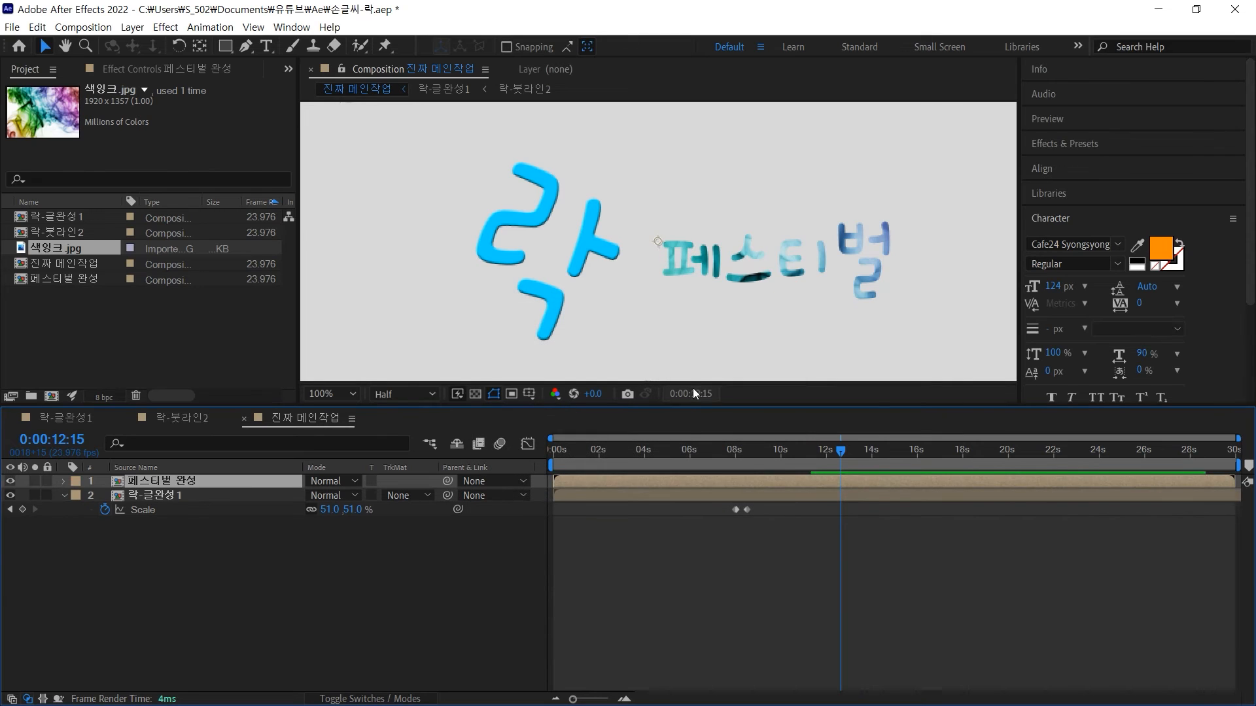
# Try moving the 페스티벌 완성 layer closer to the 락 lettering so that the two overlap
pyautogui.scroll(2, 694, 206)
pyautogui.scroll(-2, 707, 300)
pyautogui.moveTo(752, 277); pyautogui.dragTo(701, 274)
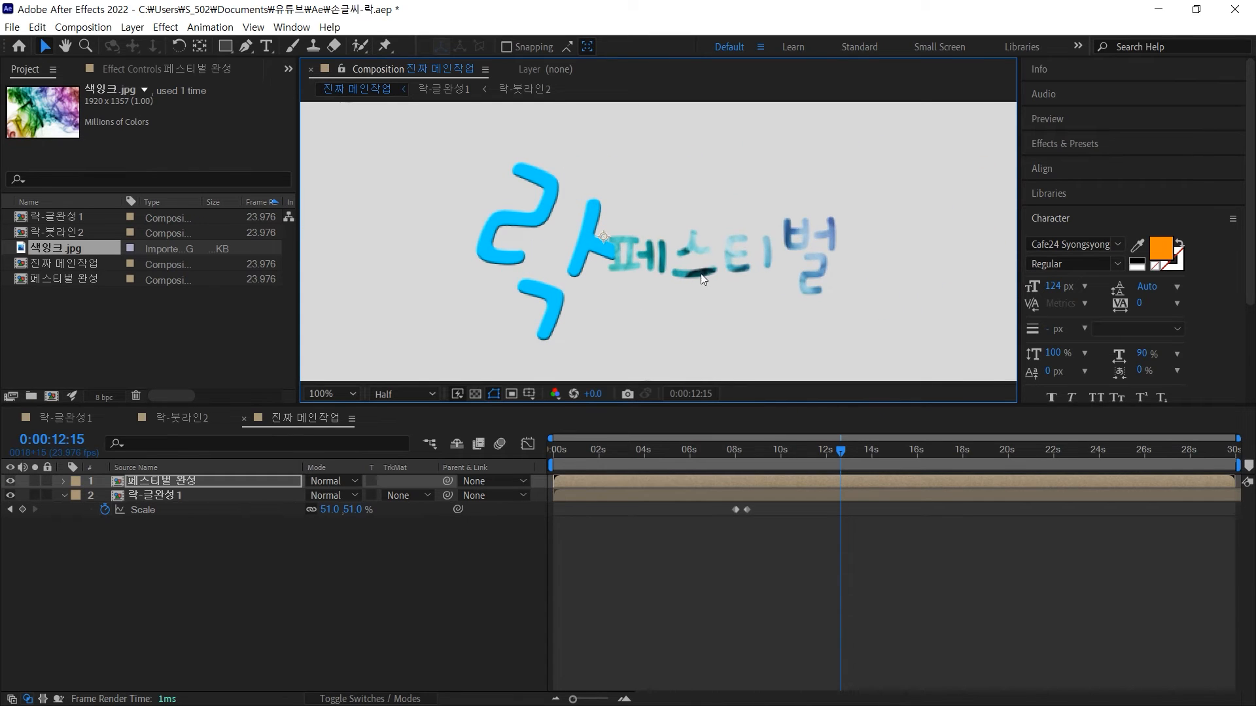
# Open the 페스티벌 완성 pre-composition, check its text and matte layers, and return to the main composition
pyautogui.doubleClick(576, 479)
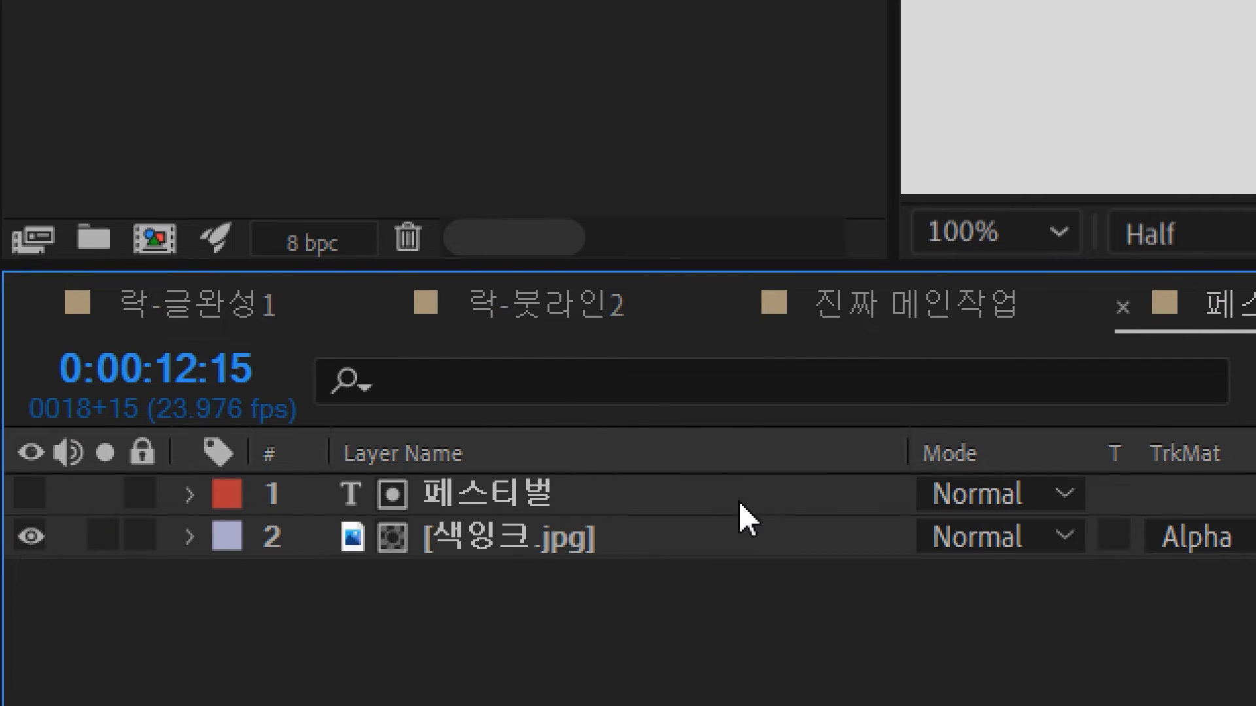
pyautogui.click(490, 488)
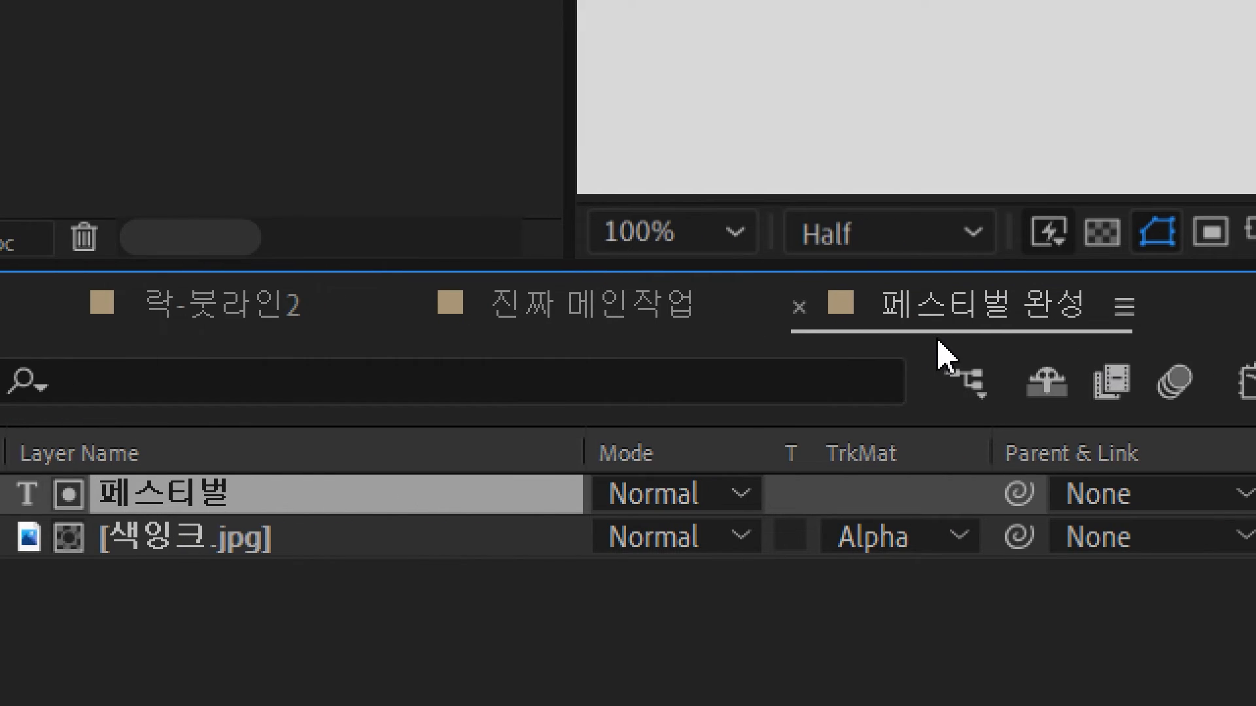
pyautogui.click(800, 308)
# Move the 페스티벌 완성 layer clear of the 락 lettering, leaving a small gap between them
pyautogui.moveTo(705, 260); pyautogui.dragTo(749, 268)
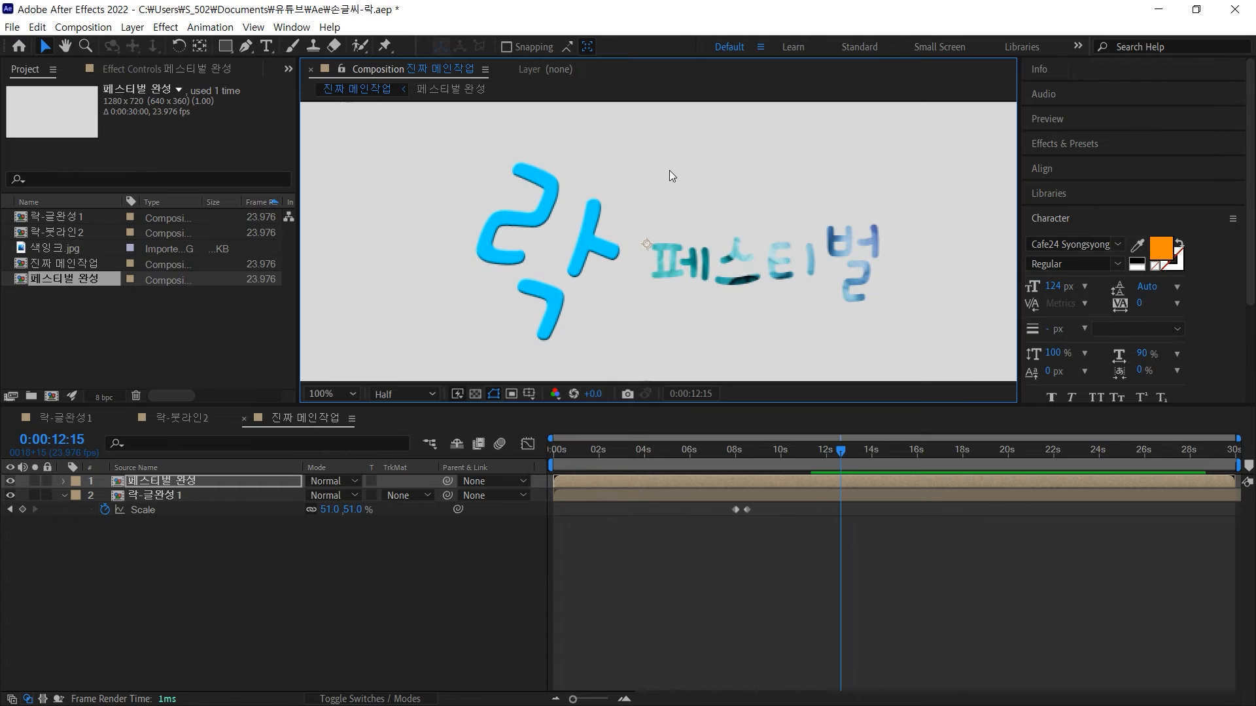
pyautogui.scroll(-3, 669, 171)
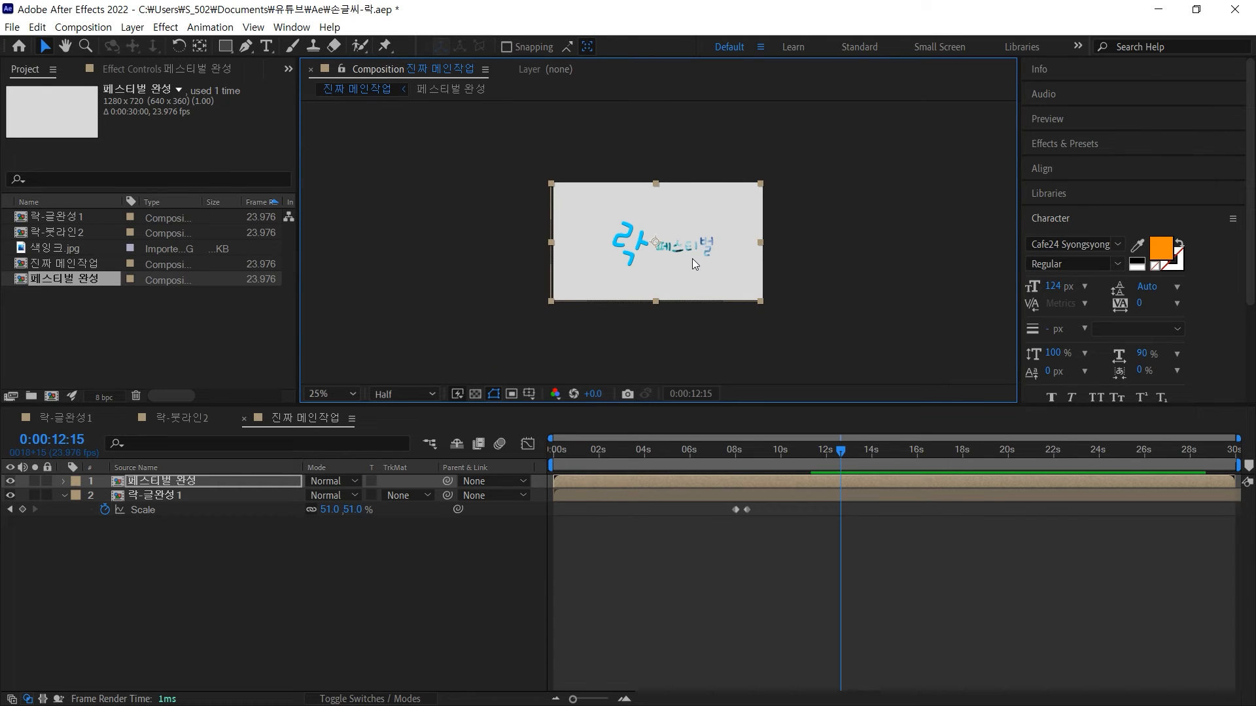
pyautogui.scroll(1, 692, 258)
pyautogui.scroll(1, 692, 258)
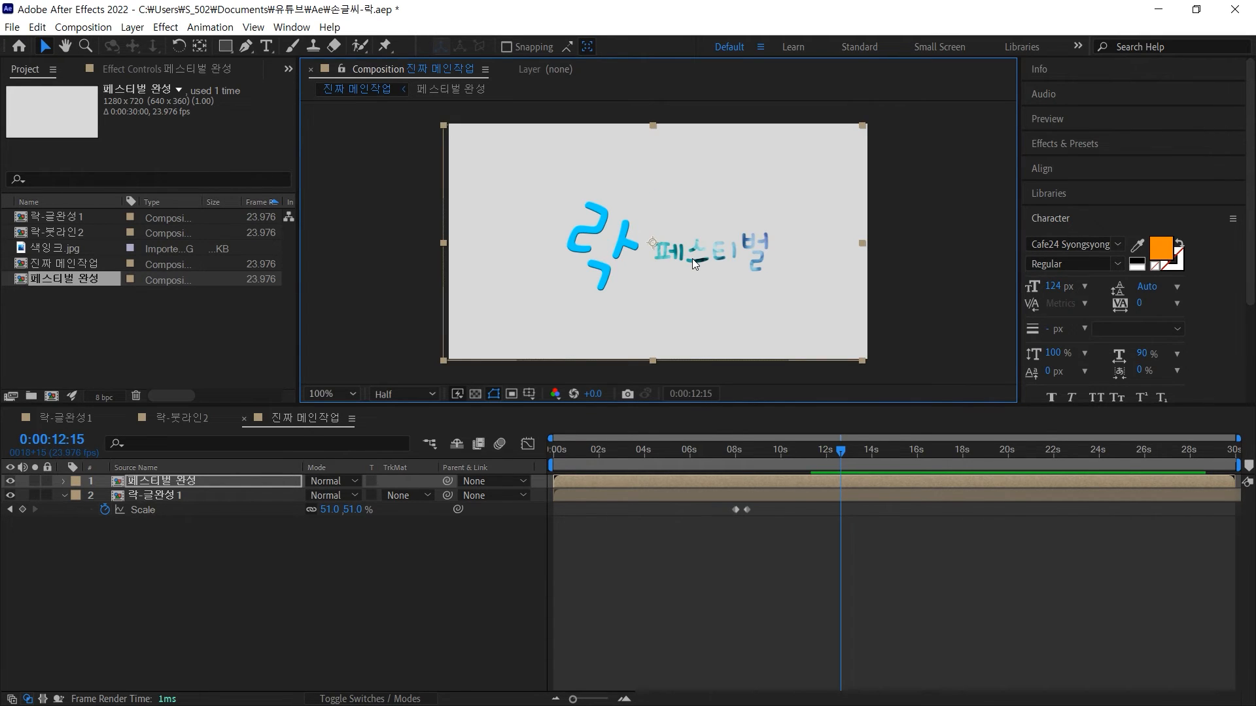
pyautogui.click(363, 529)
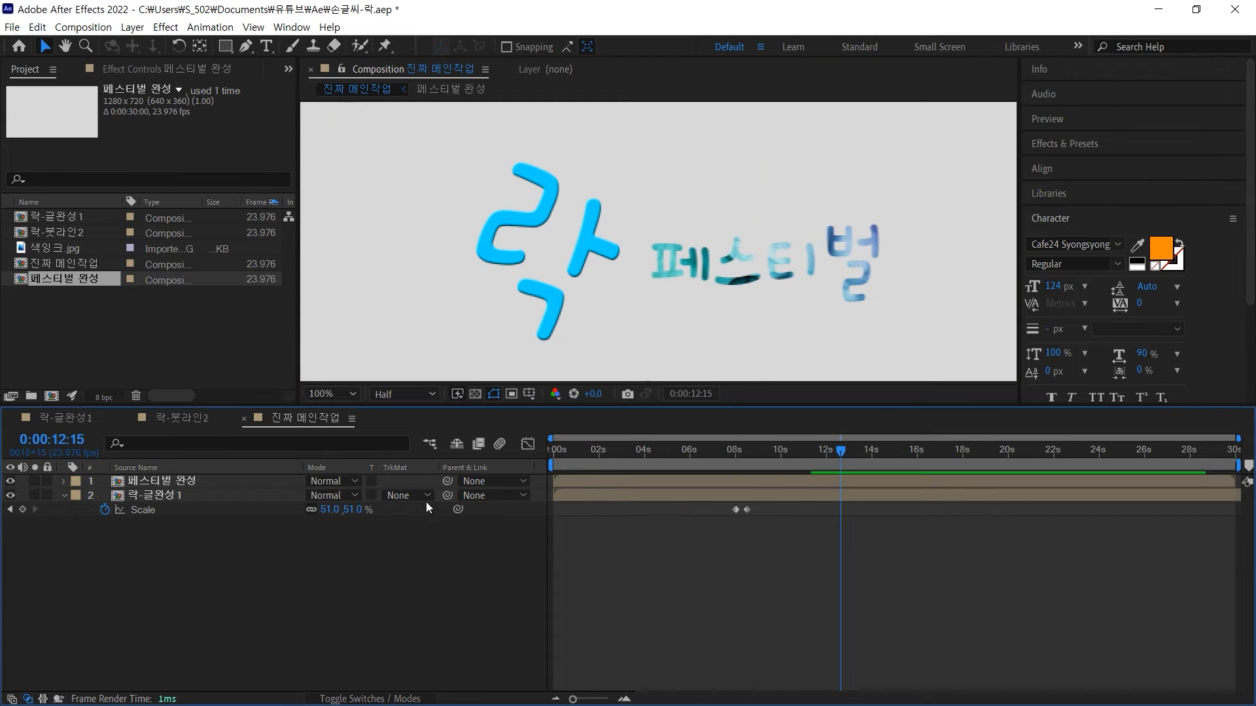
pyautogui.click(509, 264)
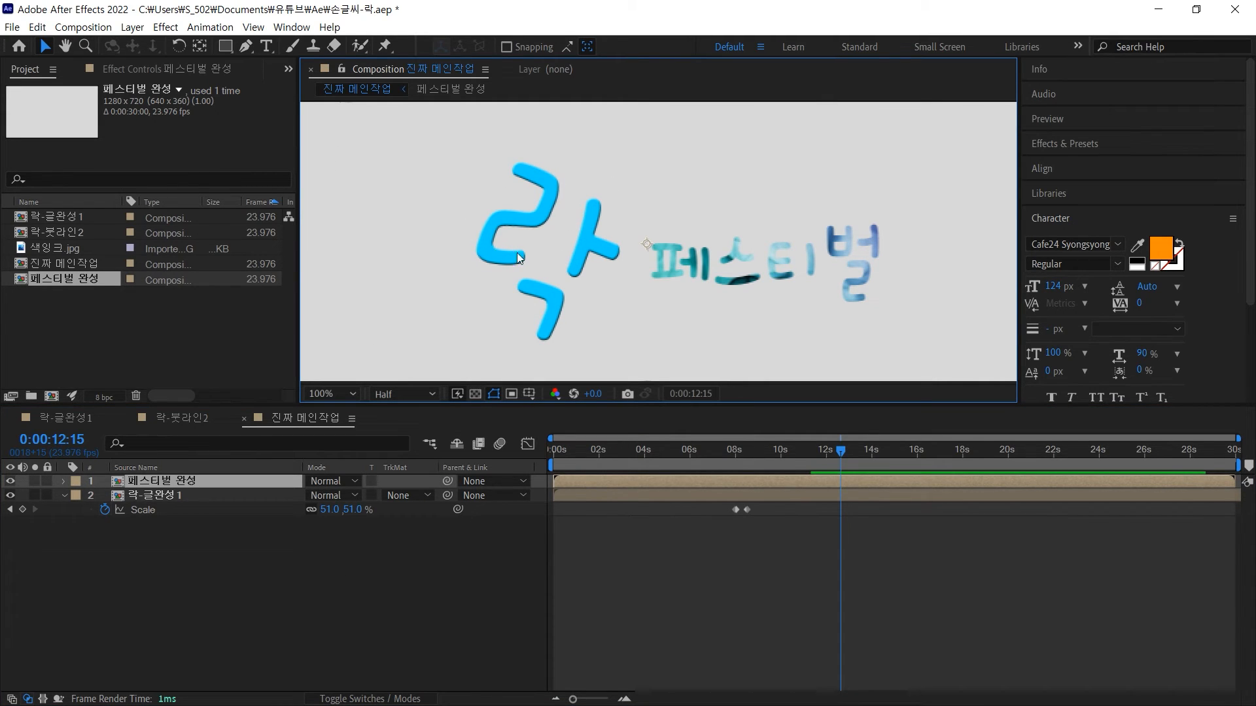
pyautogui.scroll(-1, 523, 254)
pyautogui.click(392, 533)
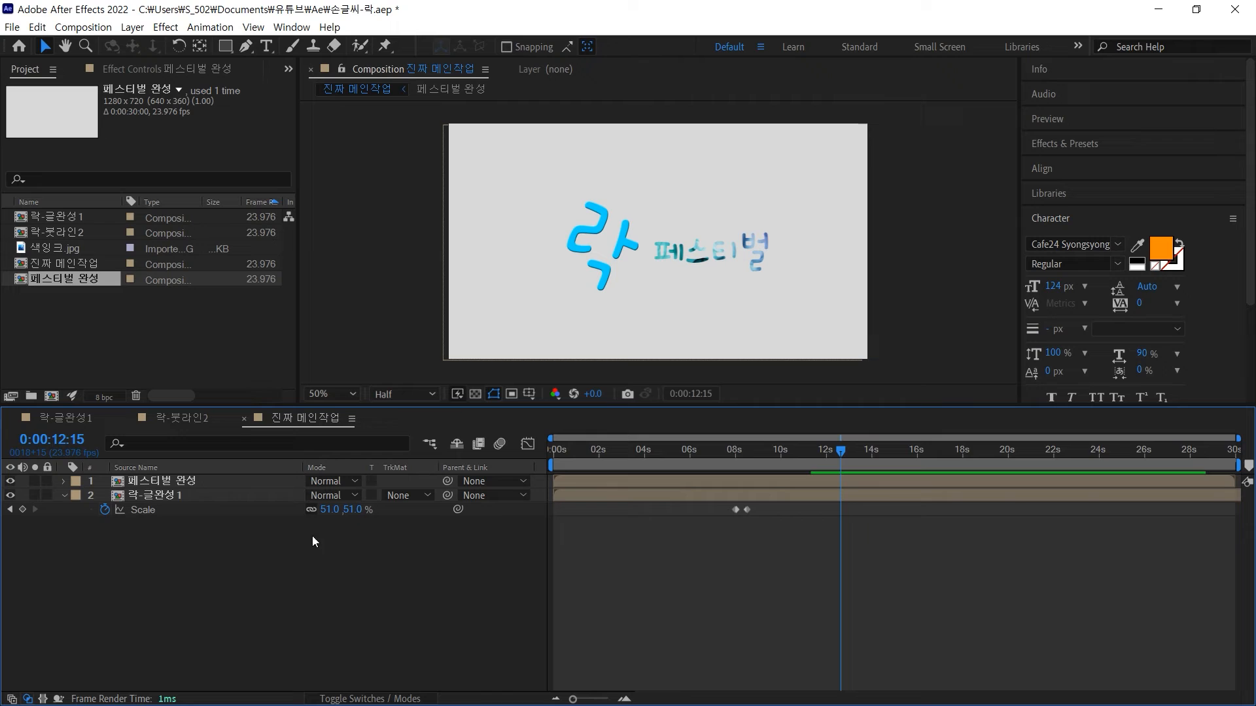
pyautogui.click(114, 495)
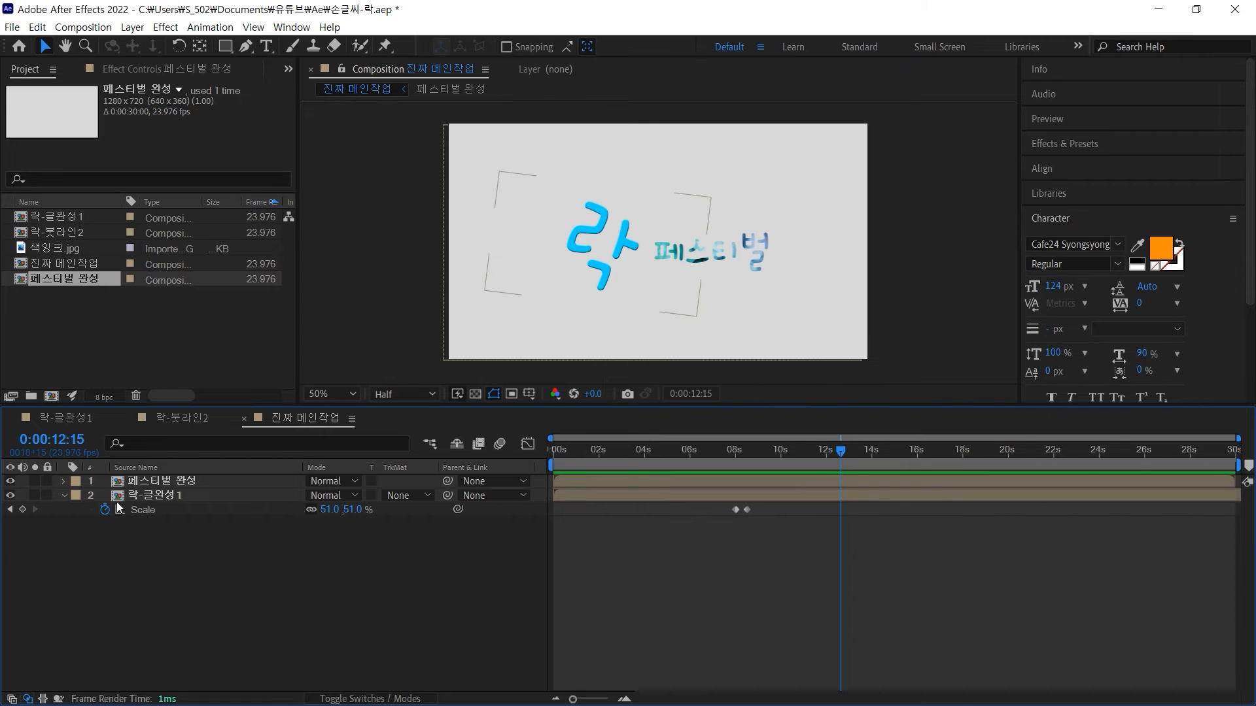
pyautogui.click(192, 484)
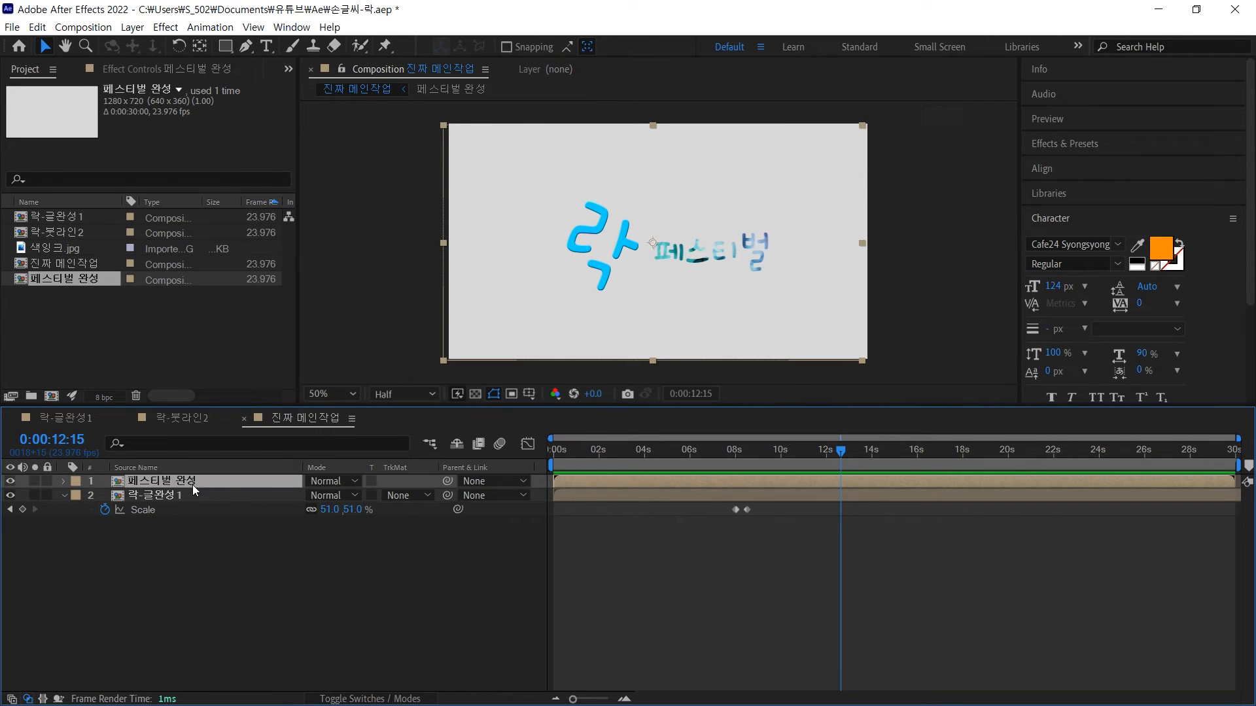
# With no layer selected, draw a five-point wavy Pen path with a 51 px blue stroke across both words and past both frame edges
pyautogui.click(219, 535)
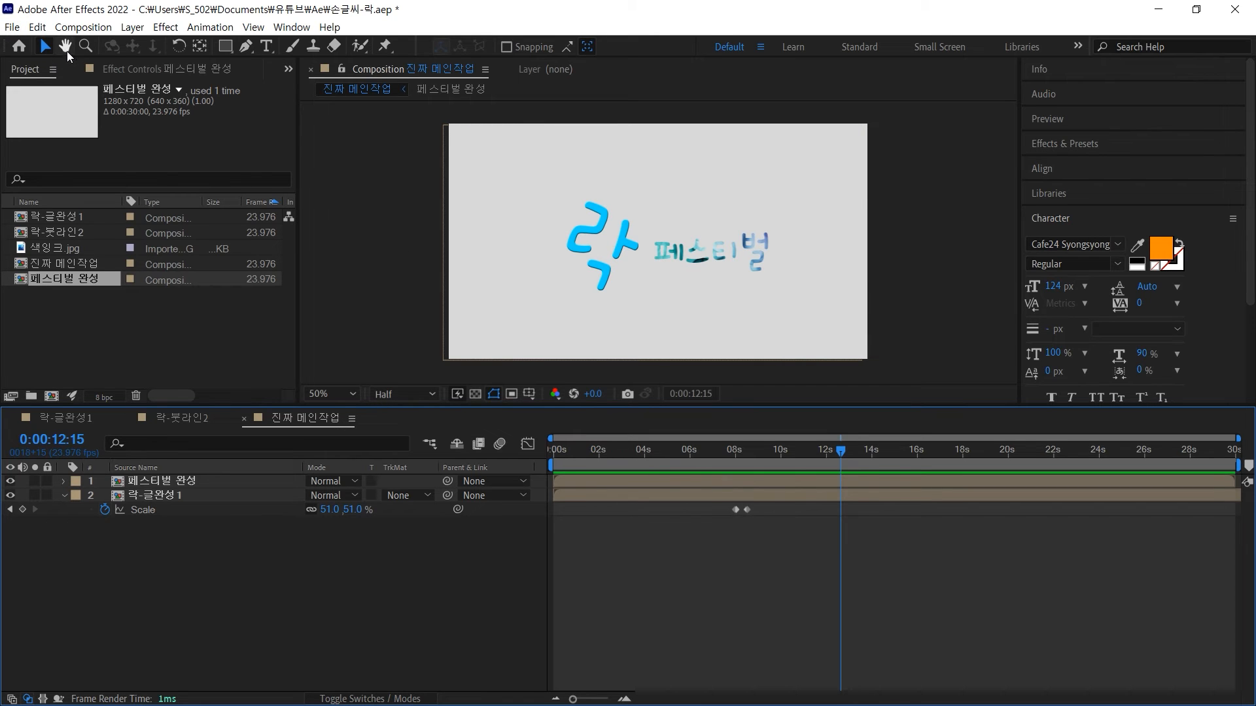
pyautogui.click(248, 46)
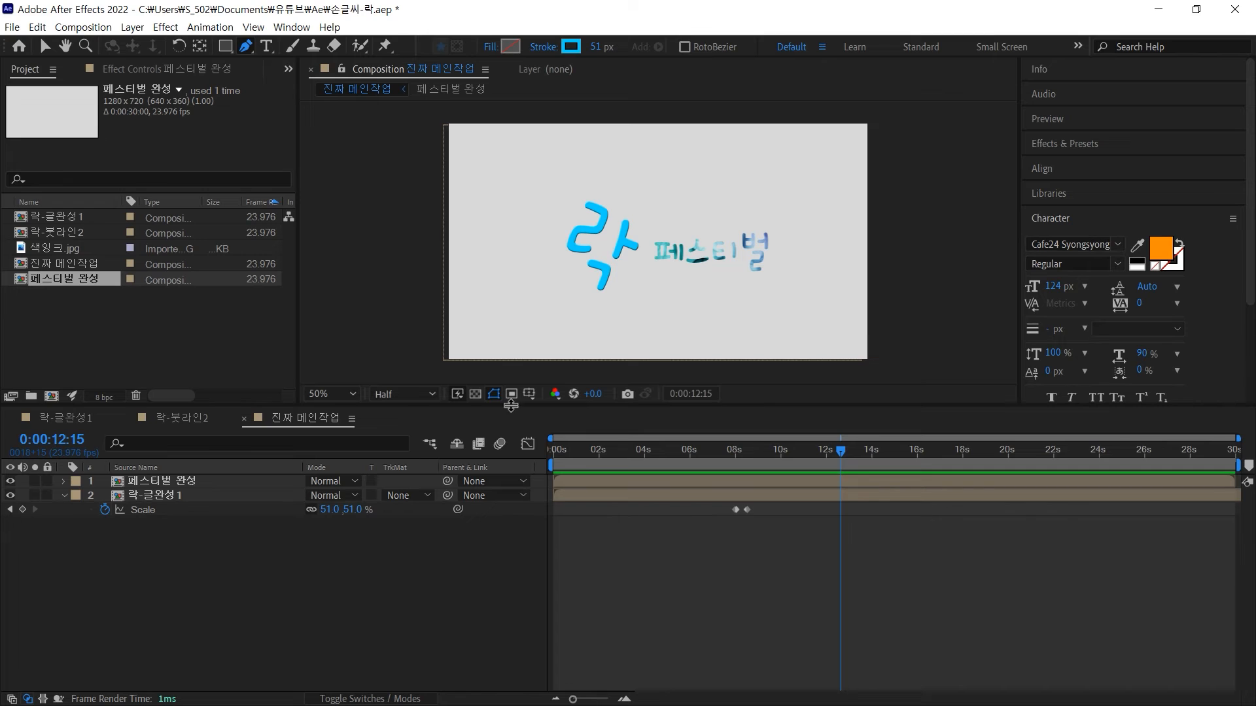
pyautogui.click(391, 202)
pyautogui.moveTo(529, 230); pyautogui.dragTo(571, 257)
pyautogui.moveTo(654, 271); pyautogui.dragTo(712, 262)
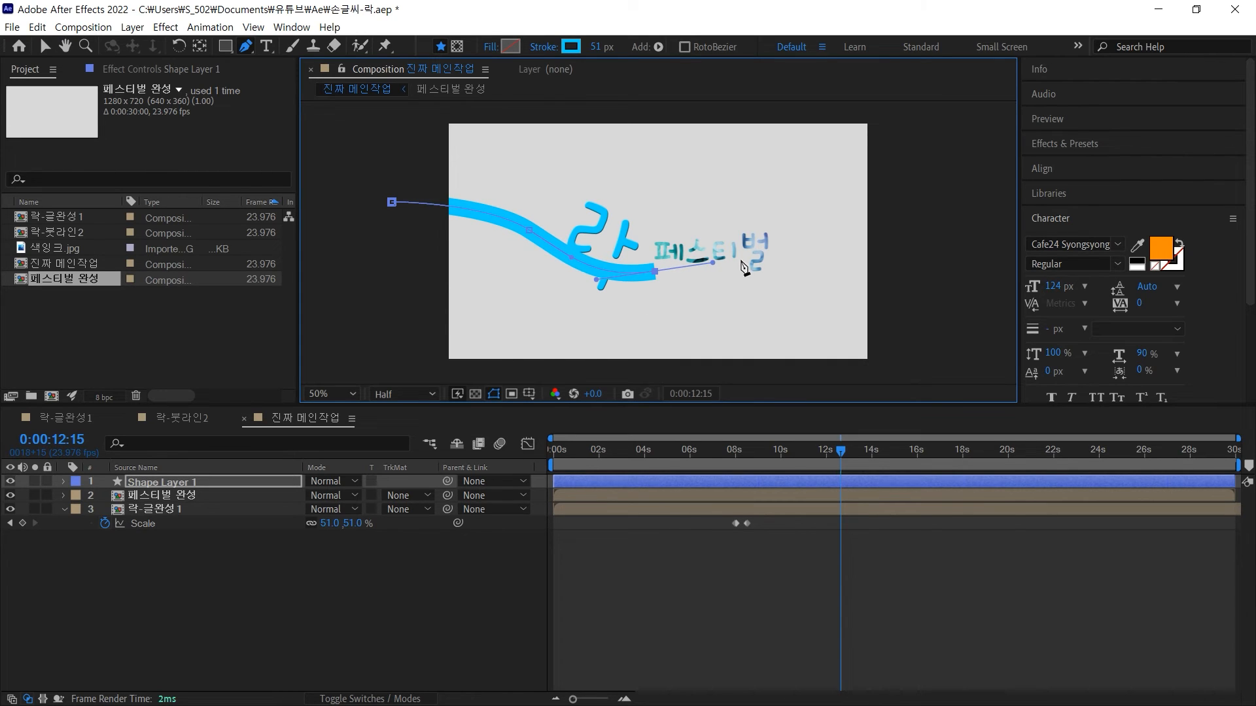
pyautogui.moveTo(814, 226); pyautogui.dragTo(884, 241)
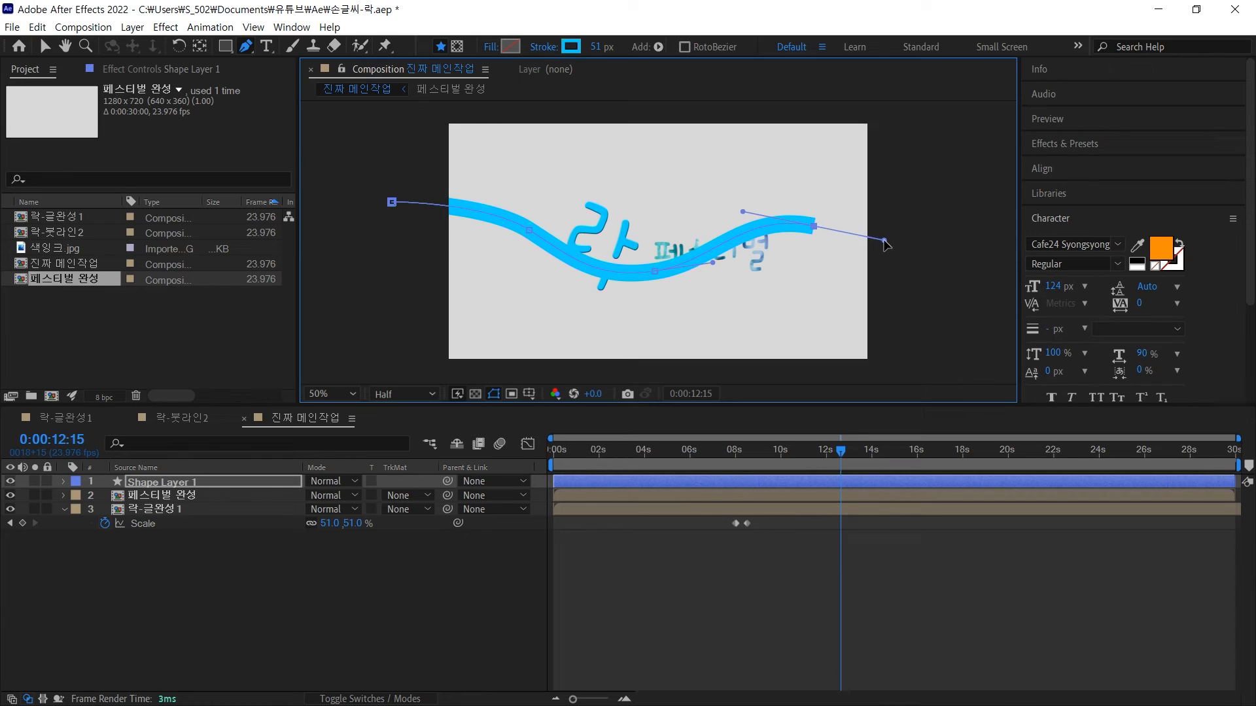
pyautogui.click(916, 255)
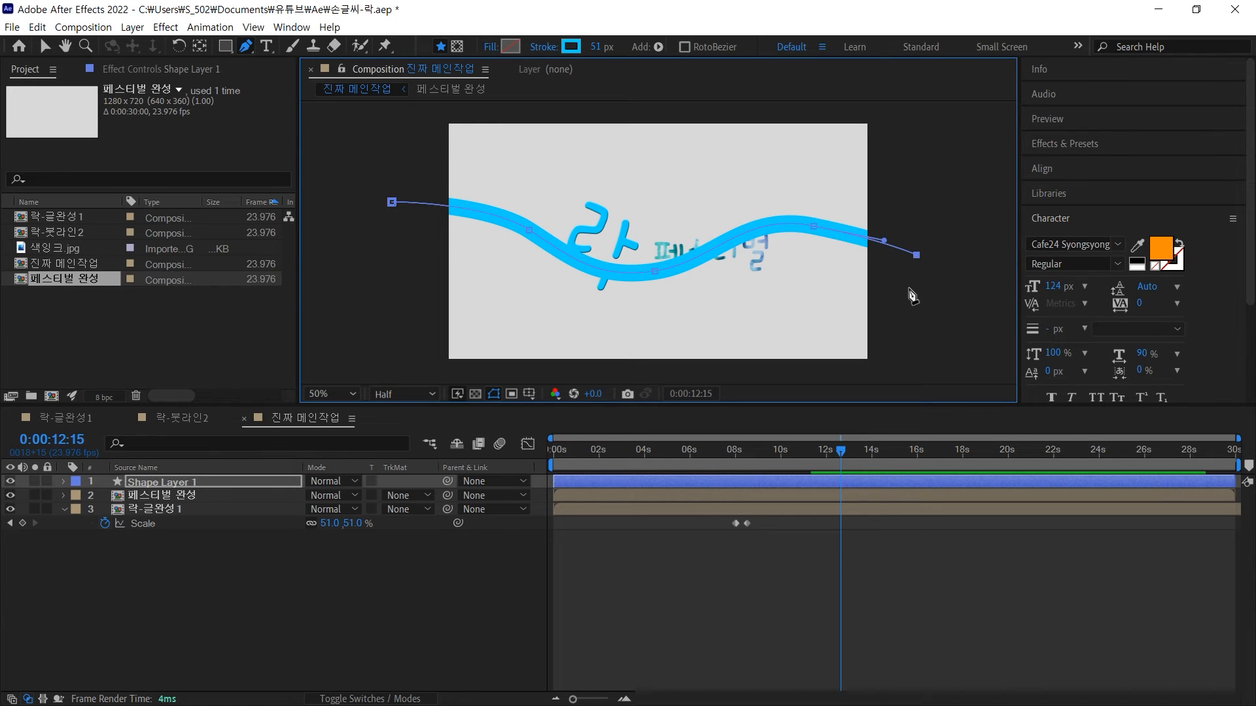
pyautogui.click(45, 47)
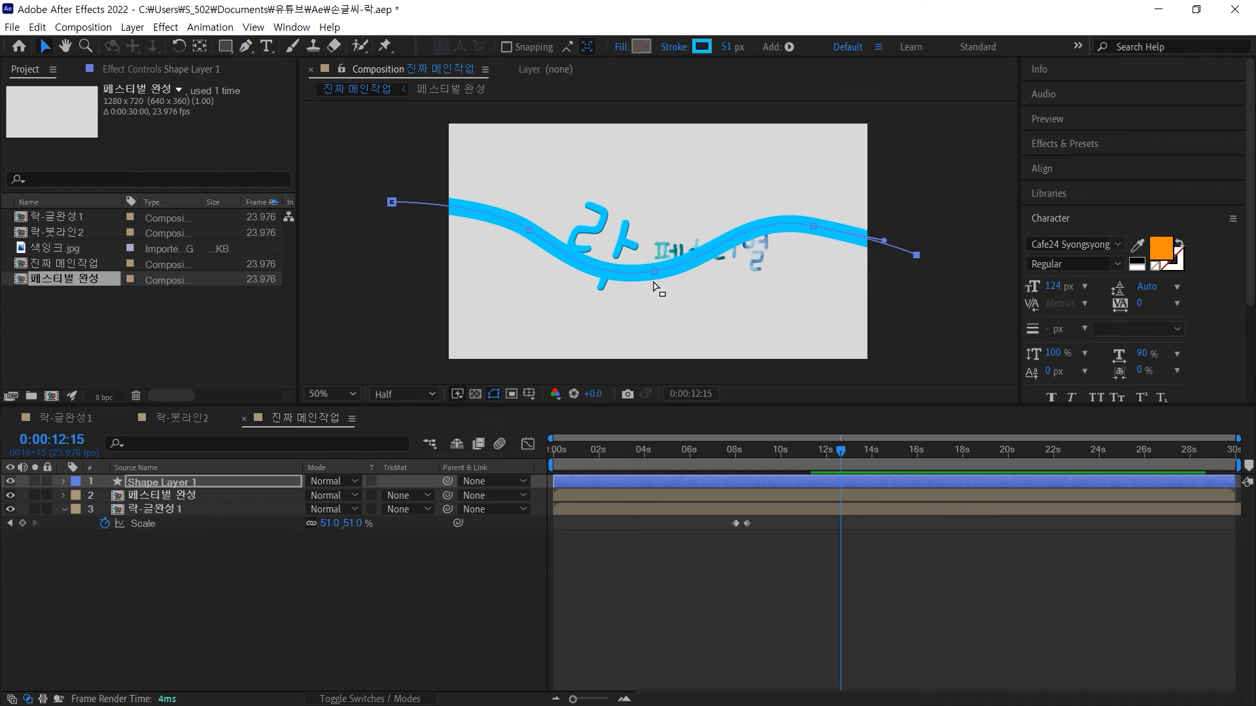
pyautogui.click(701, 47)
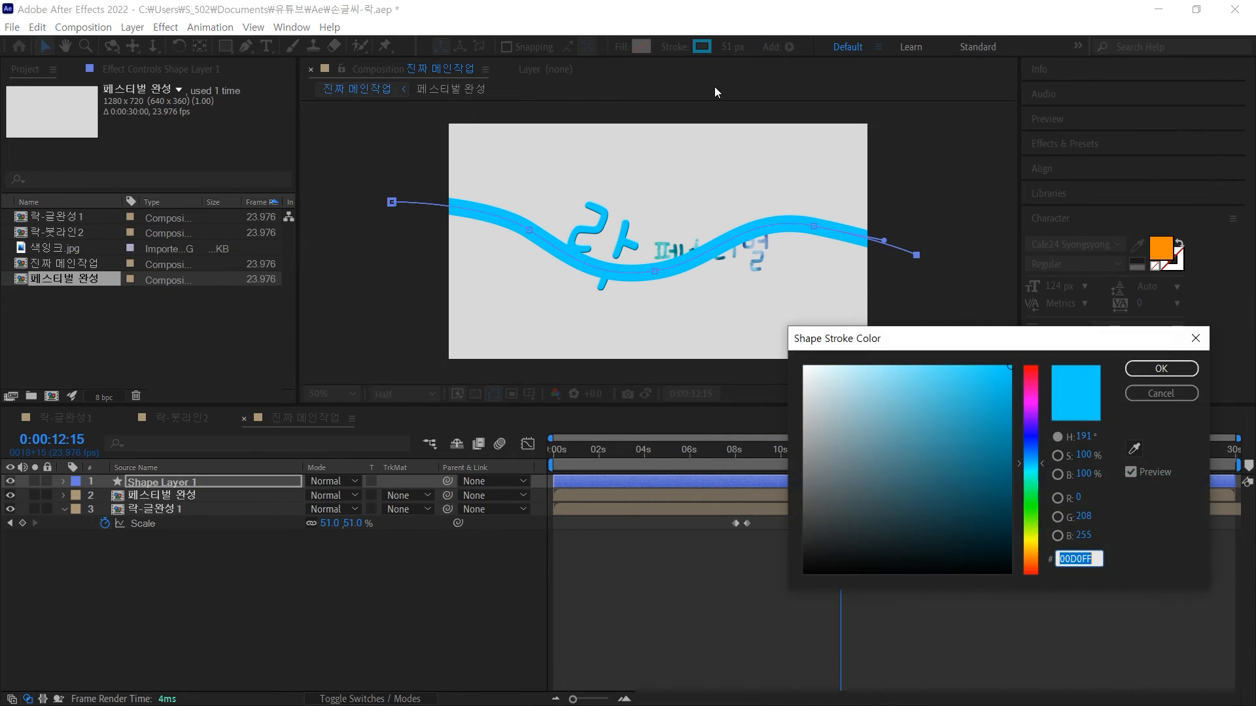
pyautogui.click(1136, 395)
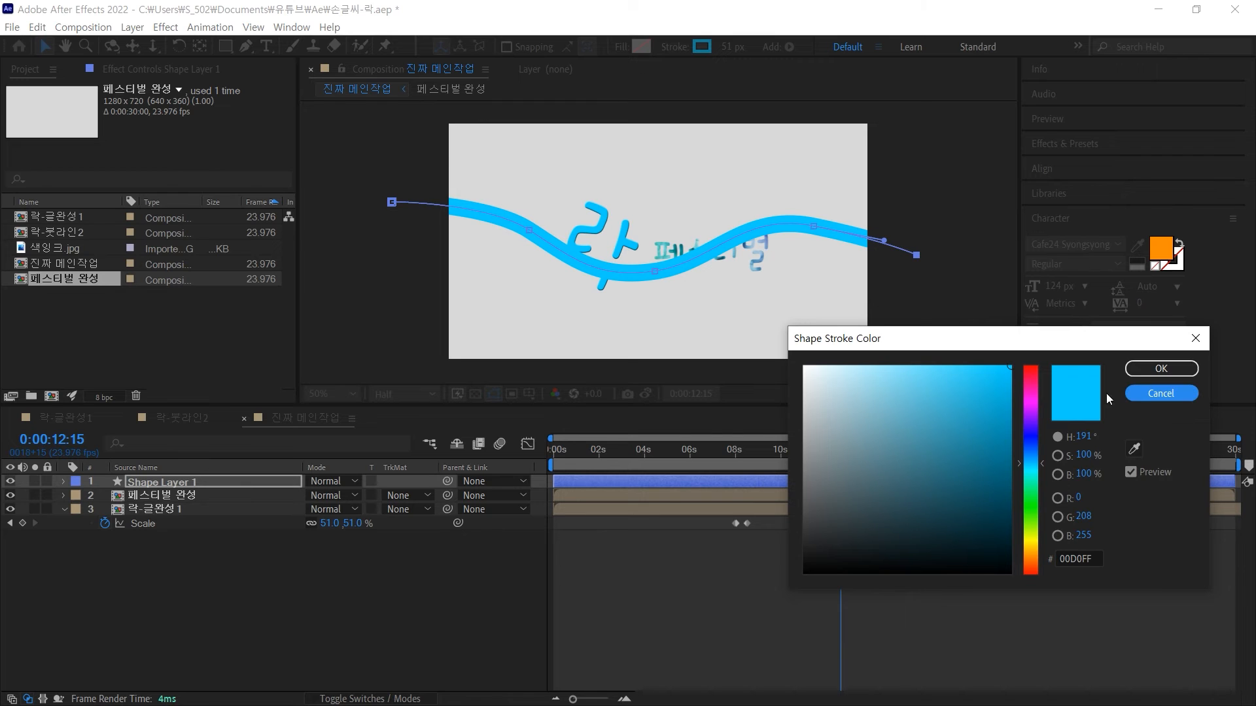
pyautogui.click(1140, 393)
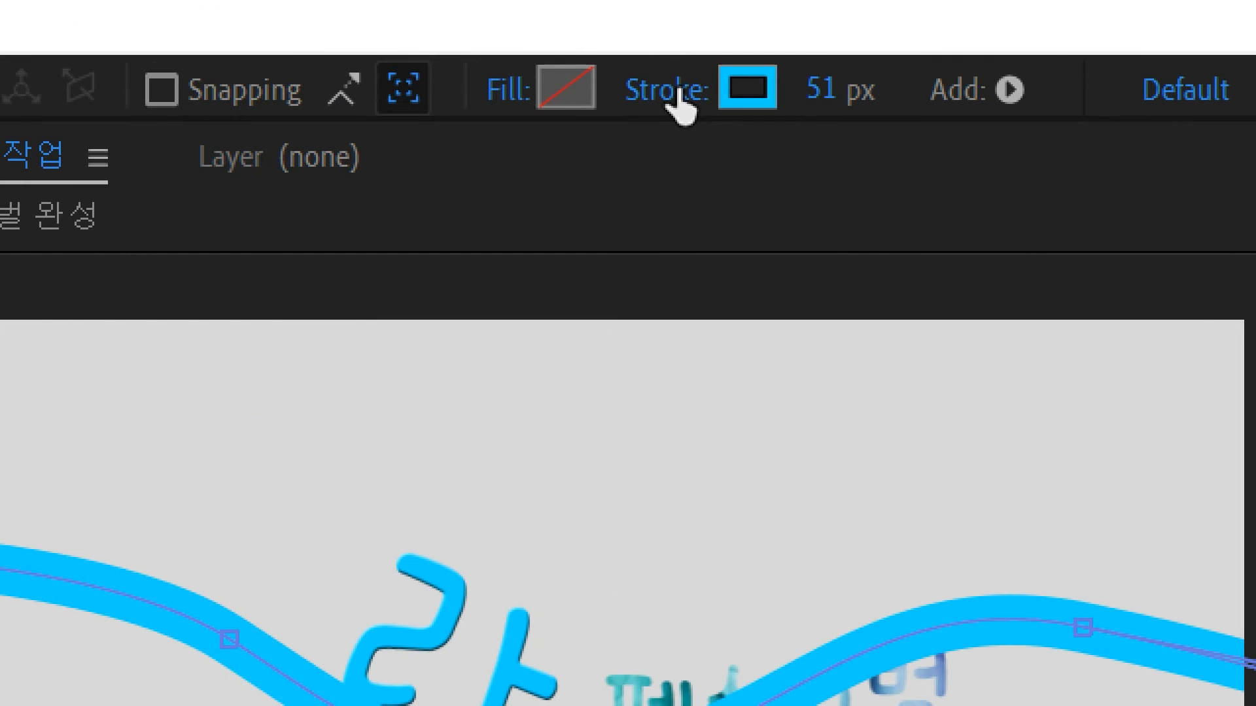
# Change the wavy path's stroke type from solid colour to Linear Gradient
pyautogui.click(684, 105)
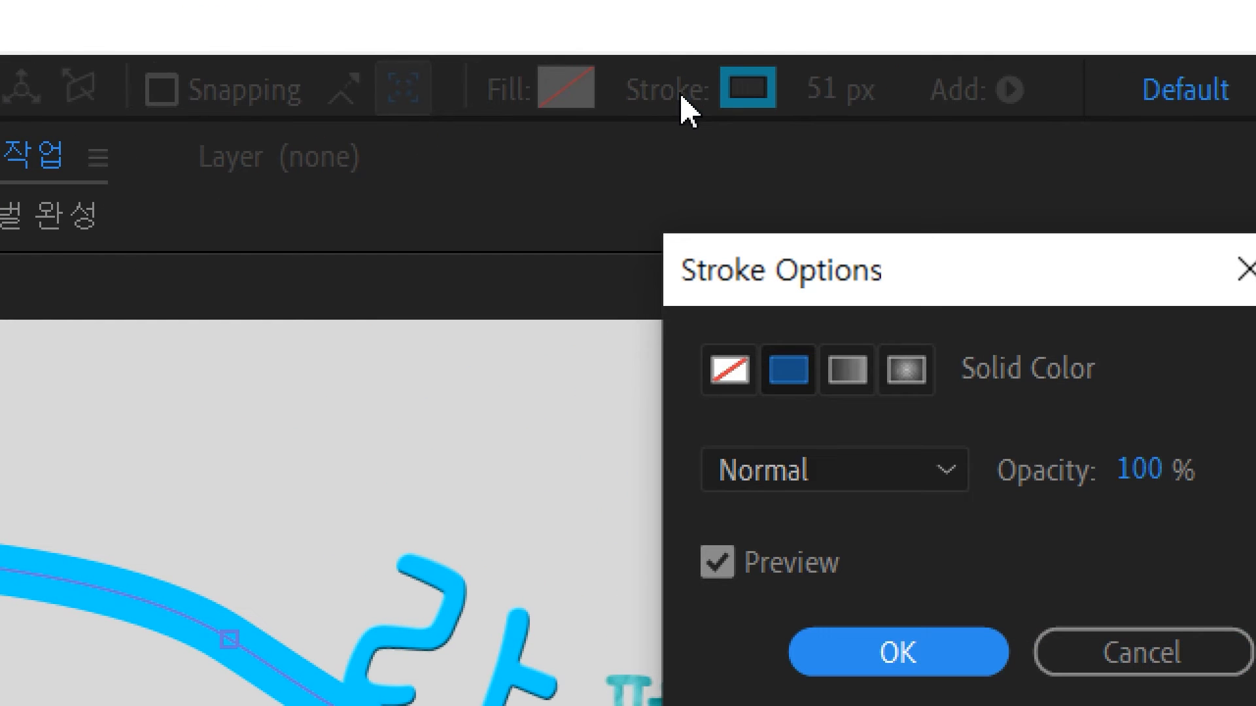
pyautogui.click(861, 388)
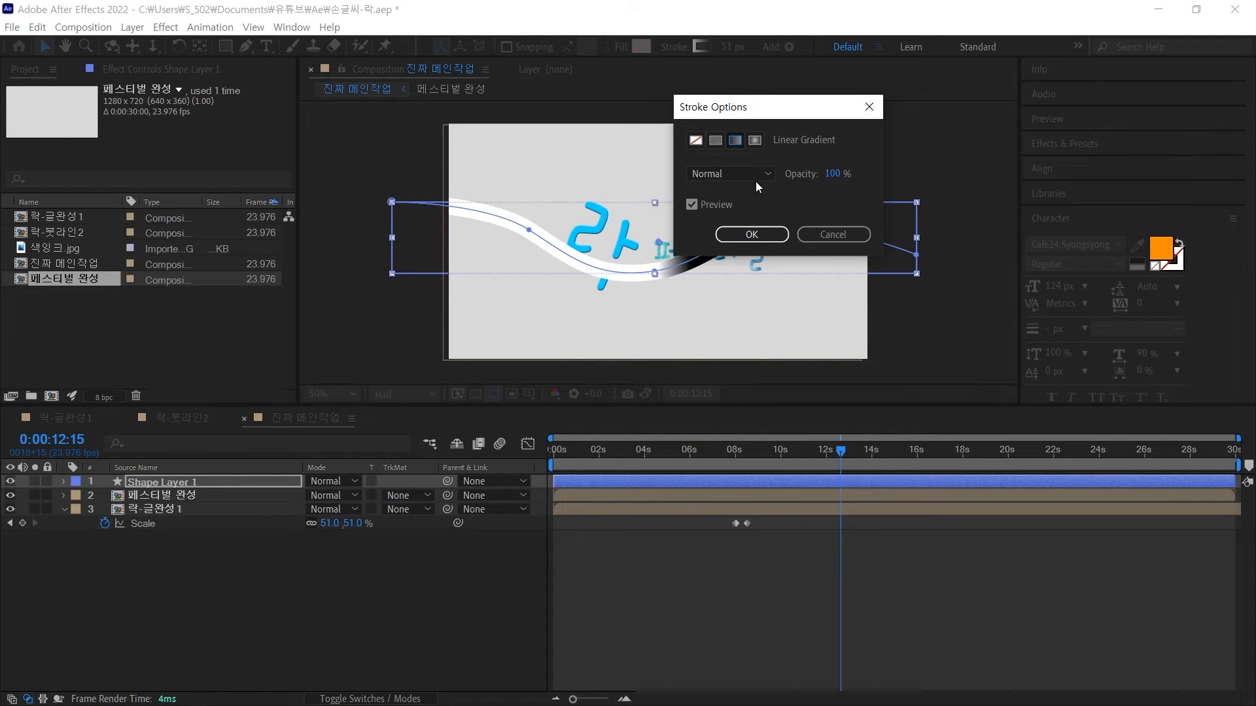
pyautogui.click(752, 234)
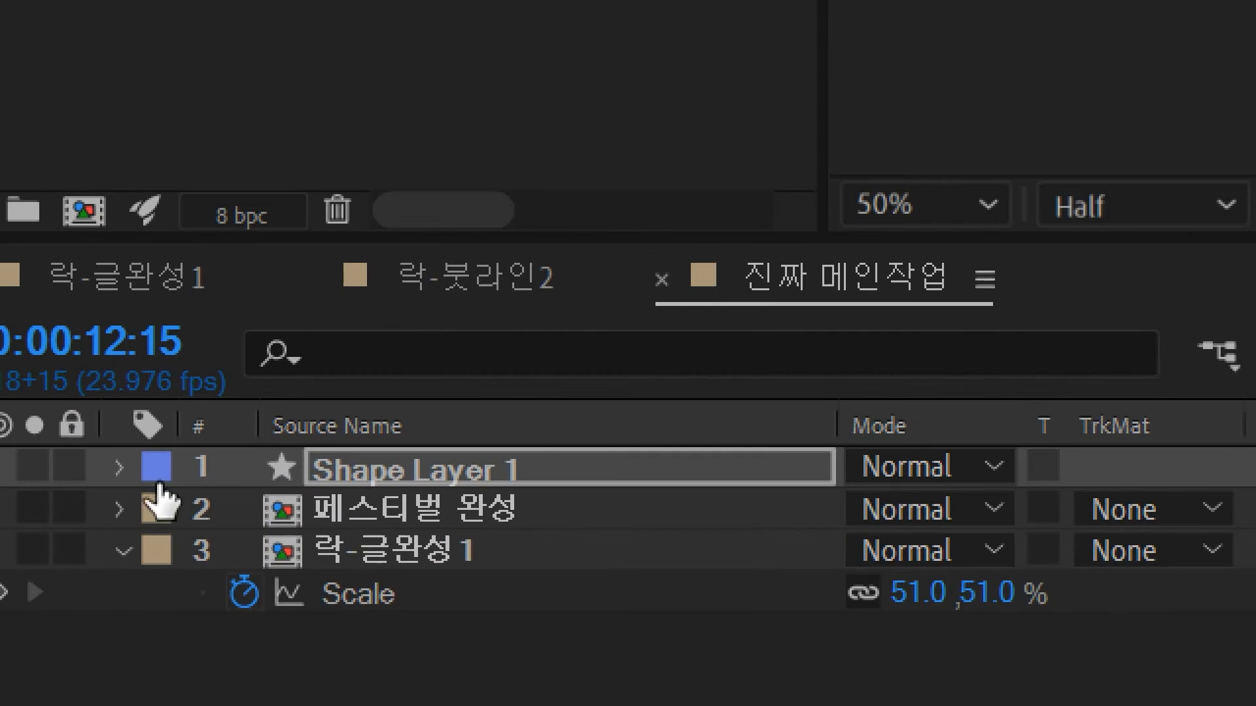
# Expand Shape Layer 1 down to its Gradient Stroke 1 properties and open the gradient colours for editing
pyautogui.click(99, 463)
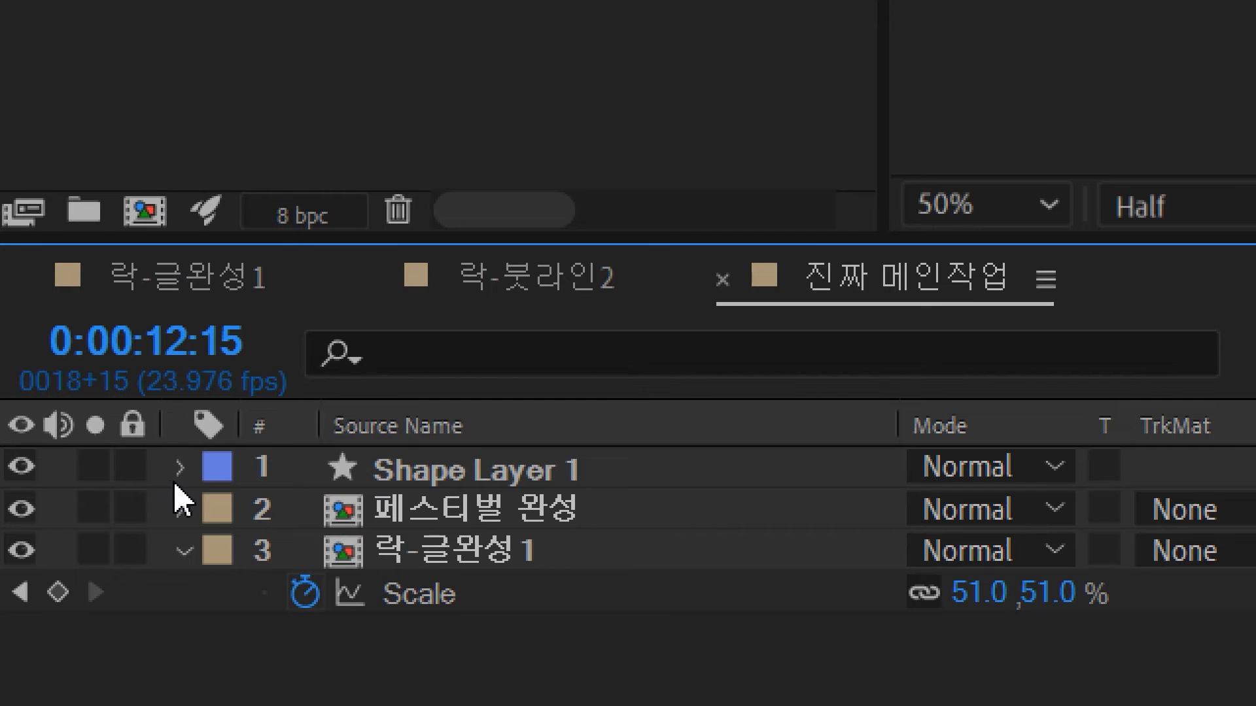
pyautogui.click(181, 468)
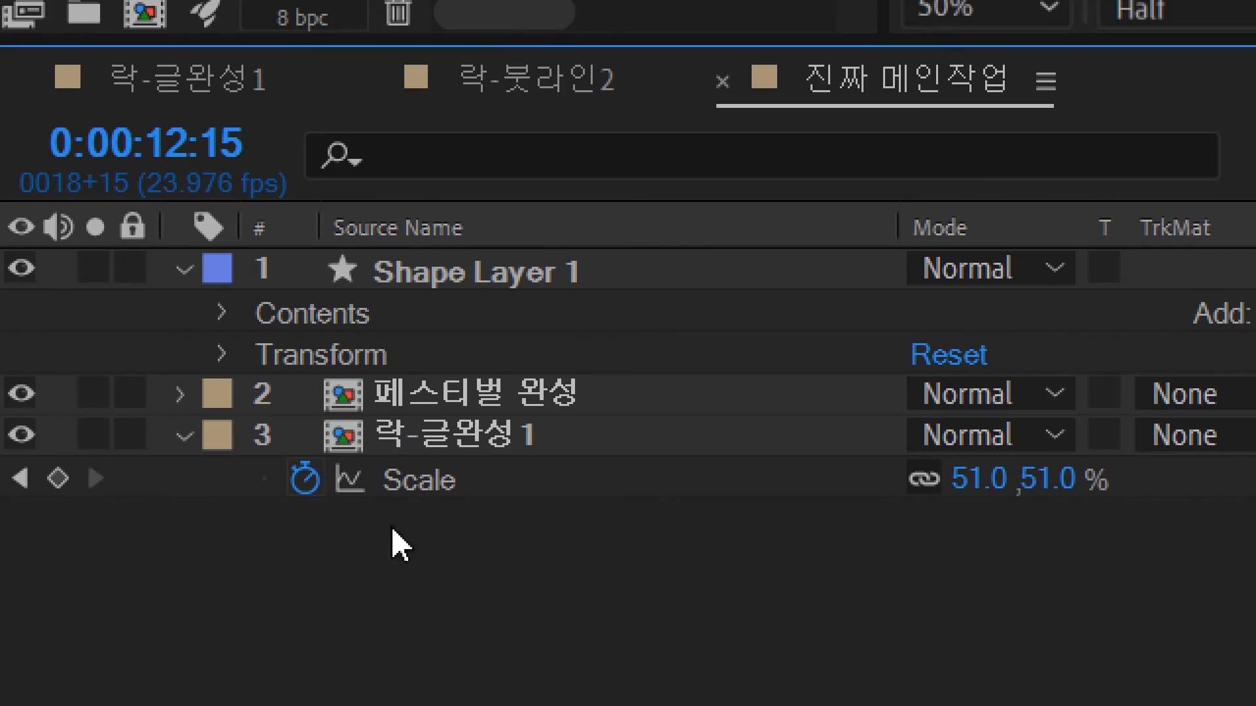
pyautogui.click(429, 273)
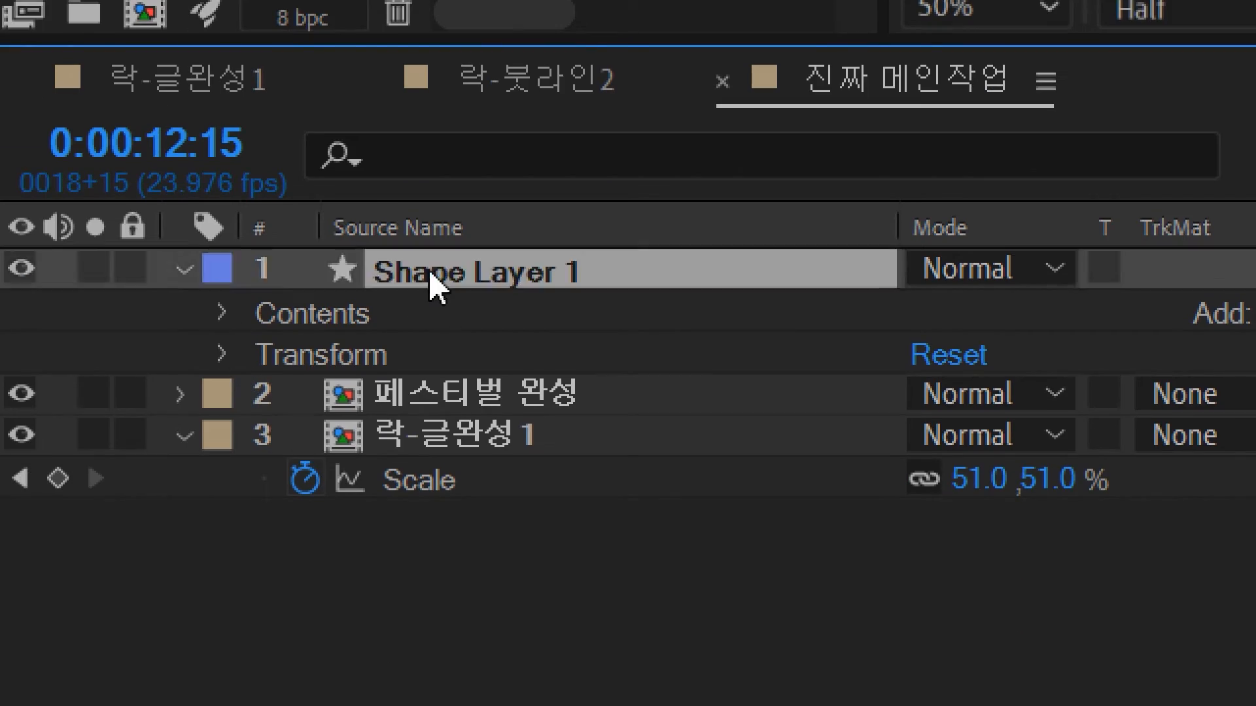
pyautogui.click(223, 314)
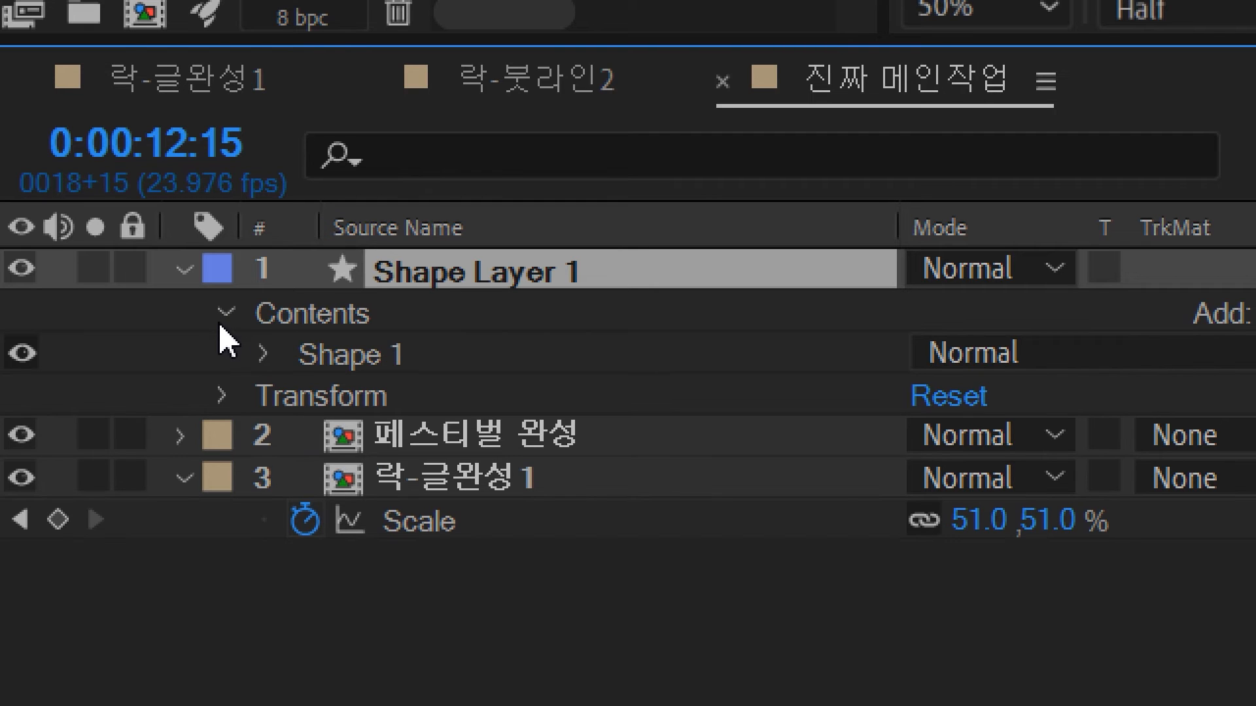
pyautogui.click(265, 354)
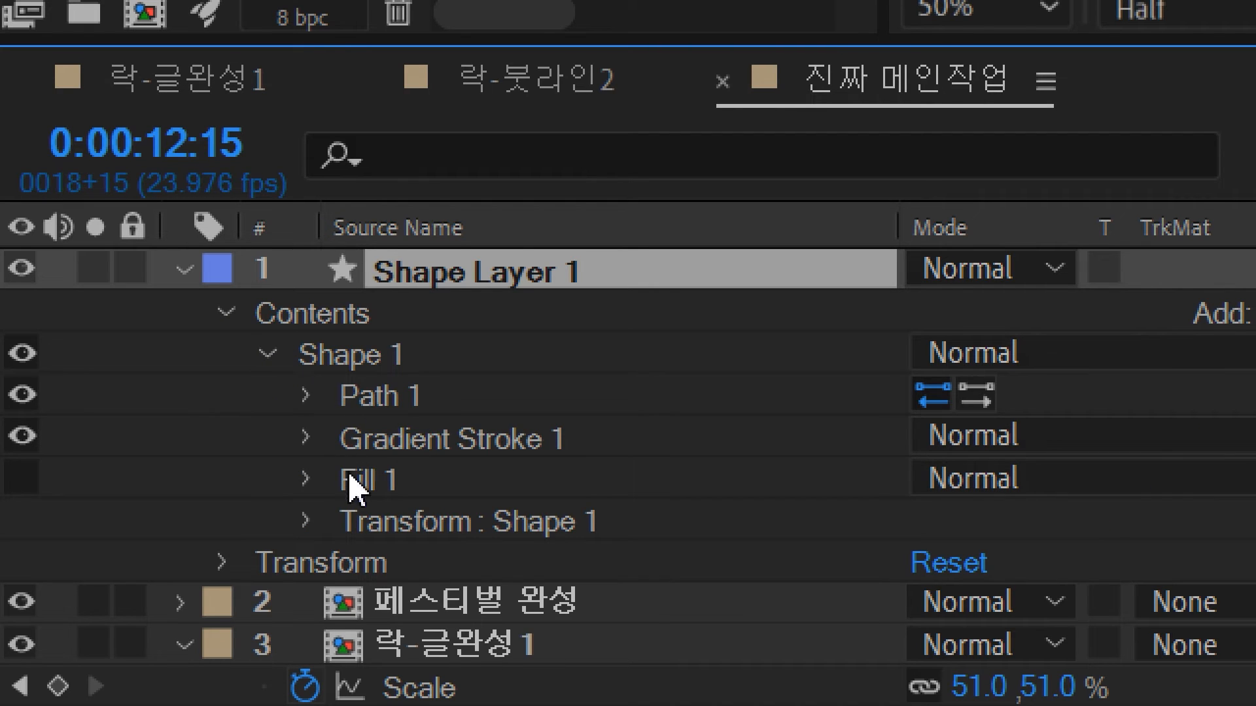
pyautogui.click(305, 438)
pyautogui.scroll(-2, 320, 448)
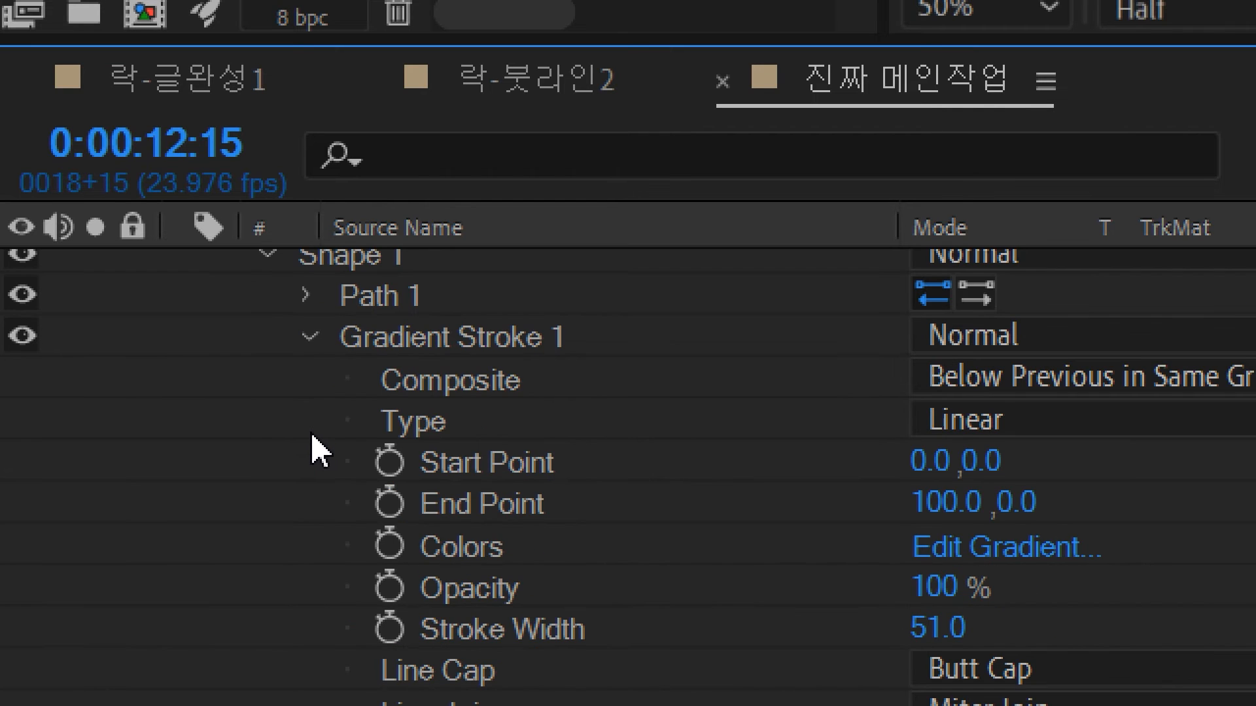
pyautogui.click(1060, 548)
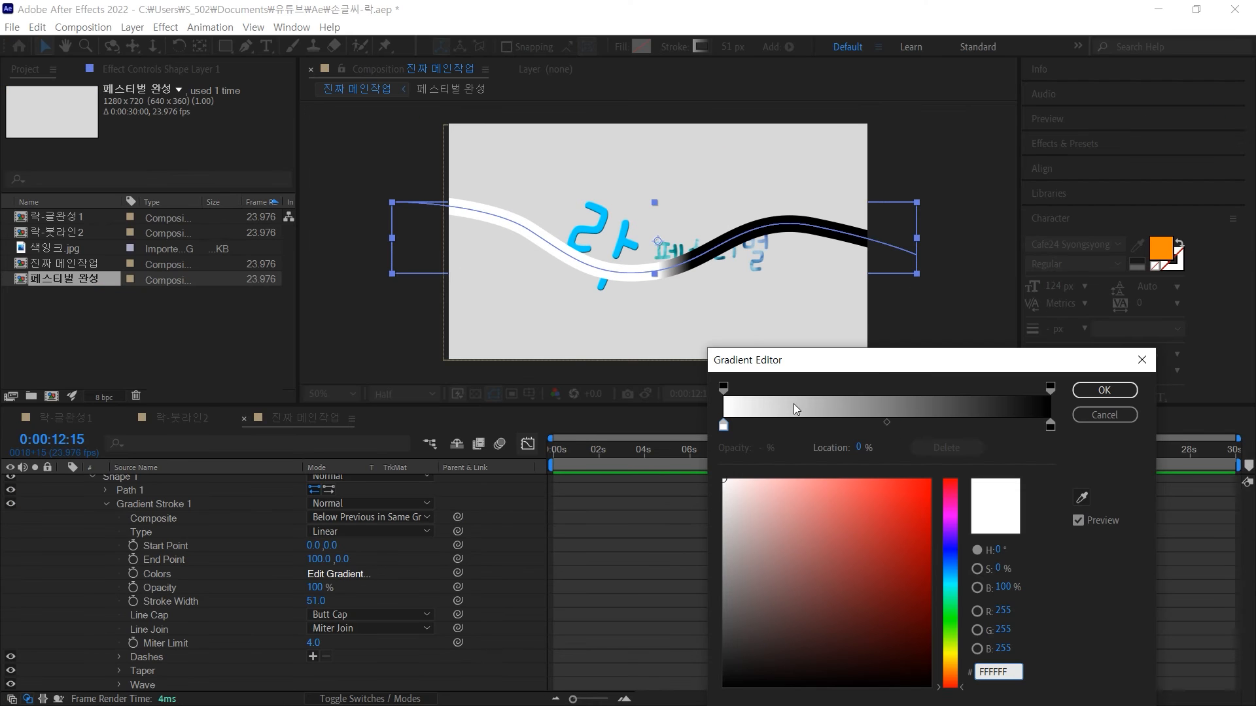
# Recolour the gradient's white start stop to blue 2B90E9
pyautogui.moveTo(929, 366); pyautogui.dragTo(905, 375)
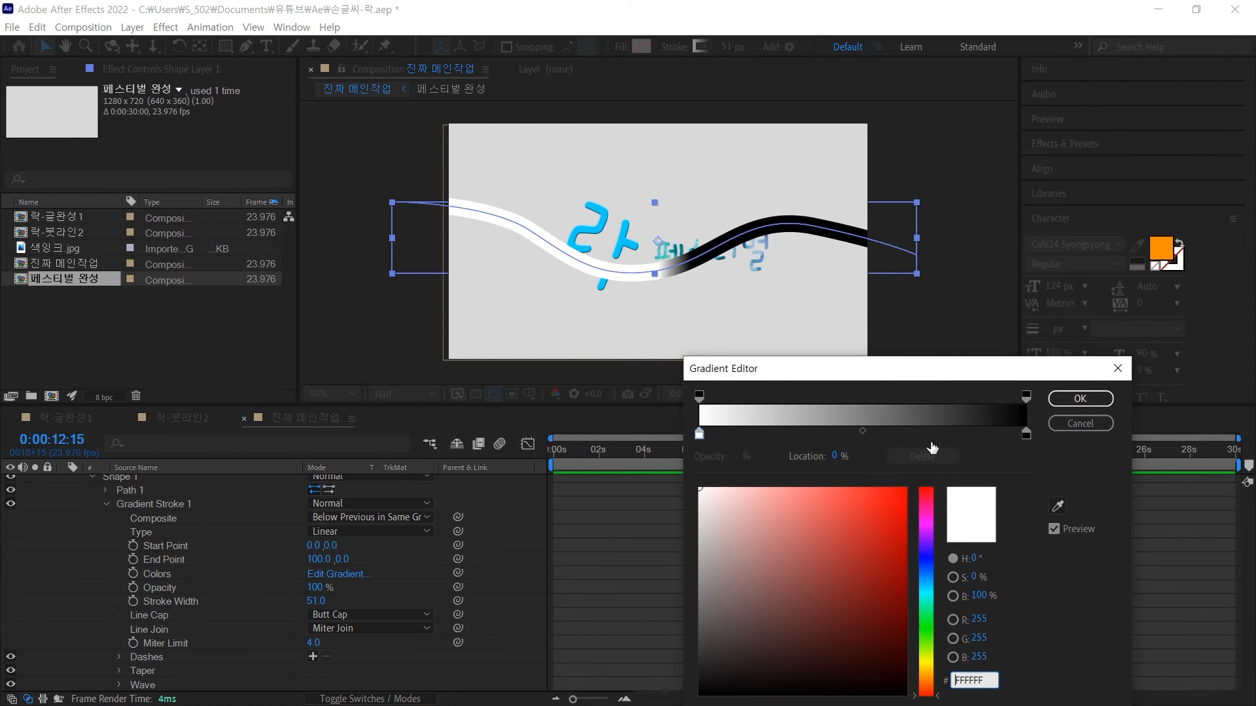
pyautogui.click(926, 580)
pyautogui.moveTo(854, 540); pyautogui.dragTo(867, 504)
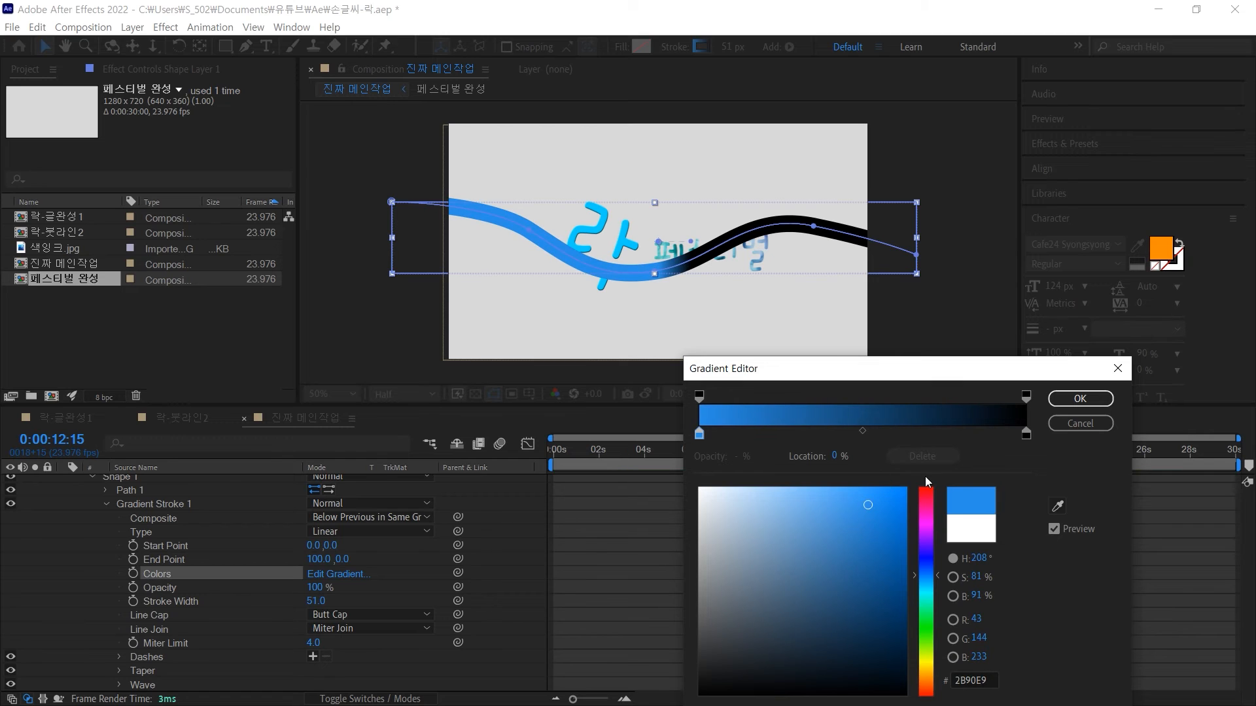
# Add a middle colour stop at about 41% of the gradient, colour it purple AC54FD, and apply the gradient
pyautogui.click(833, 434)
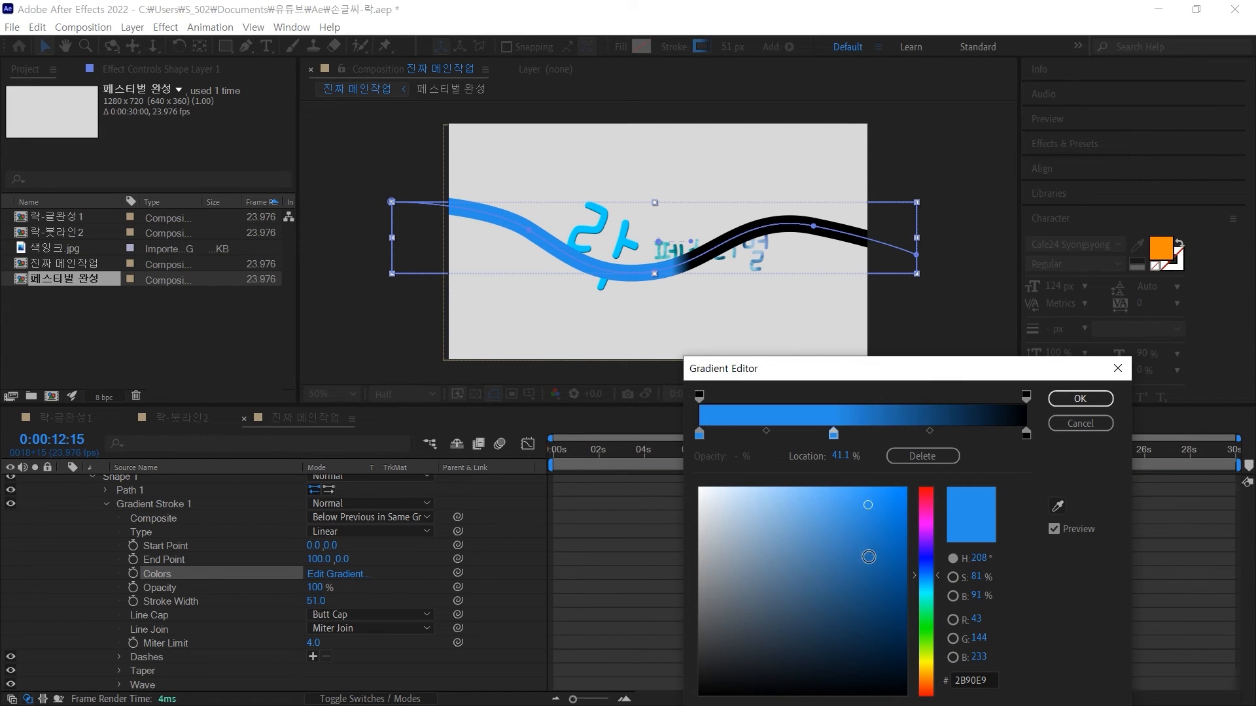
pyautogui.click(924, 538)
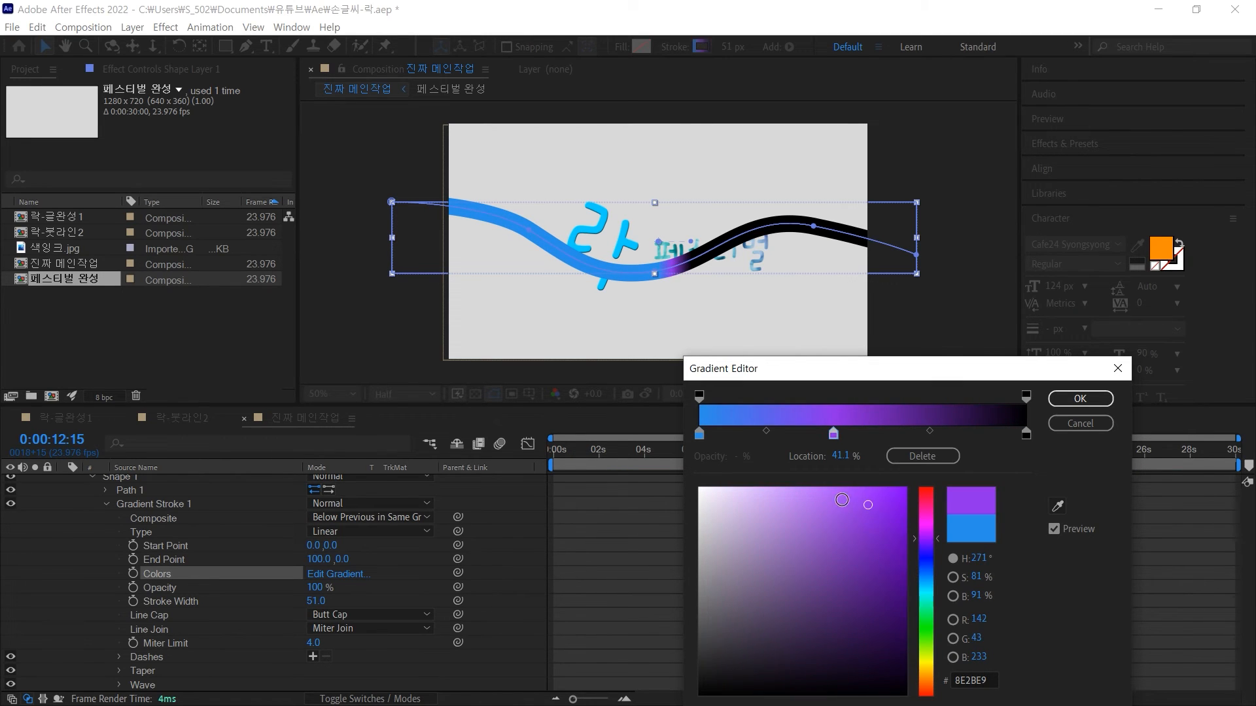
pyautogui.moveTo(828, 494); pyautogui.dragTo(837, 489)
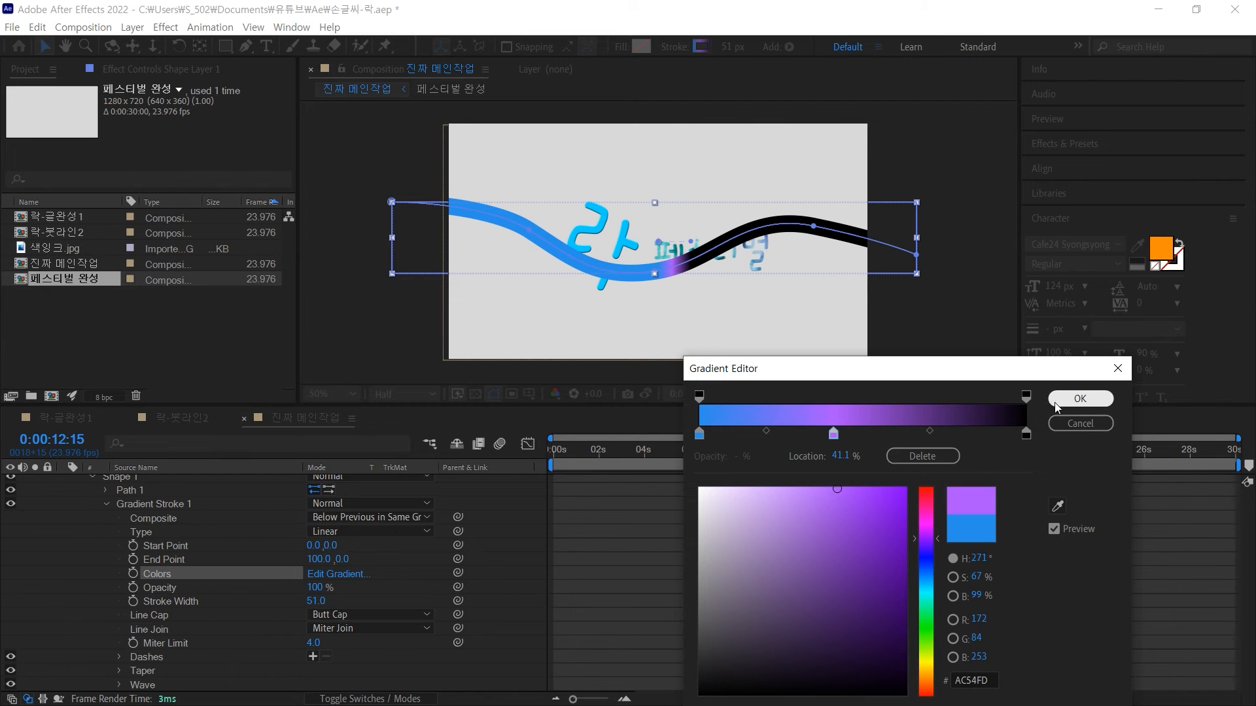
pyautogui.click(1061, 398)
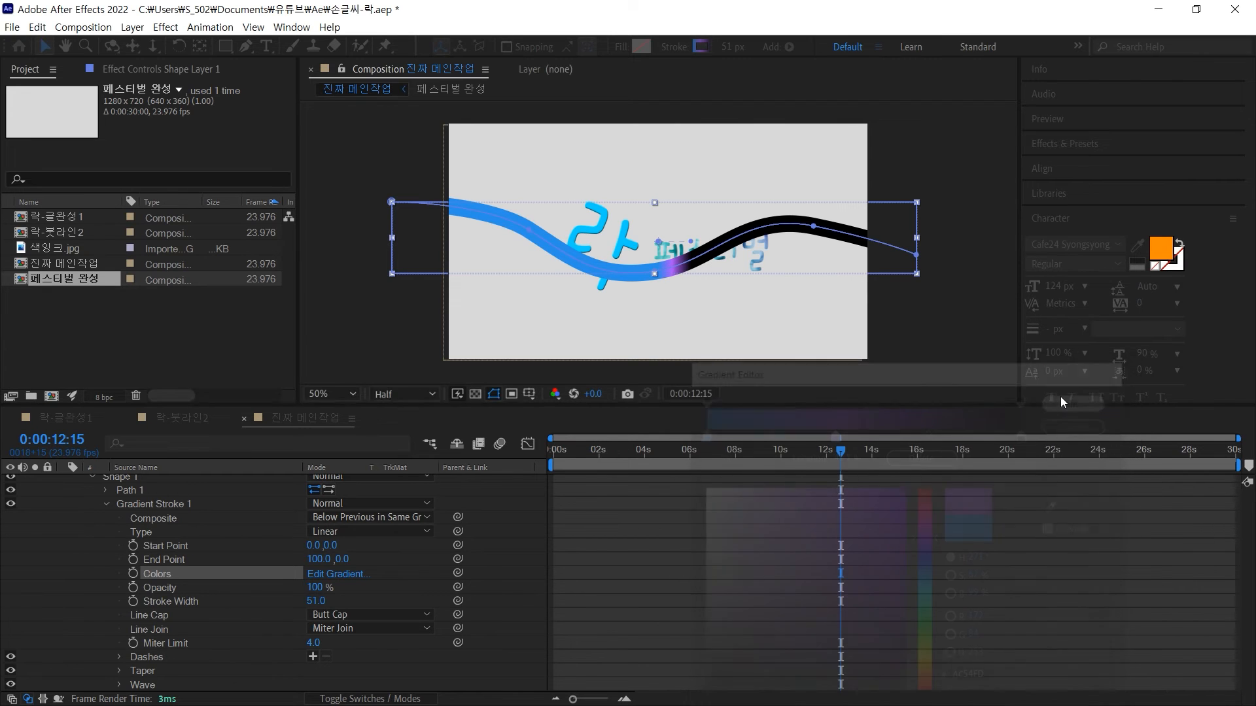
# Reopen the stroke gradient, move the black end stop to about 76.6%, and colour it cyan 01FDF8
pyautogui.click(339, 575)
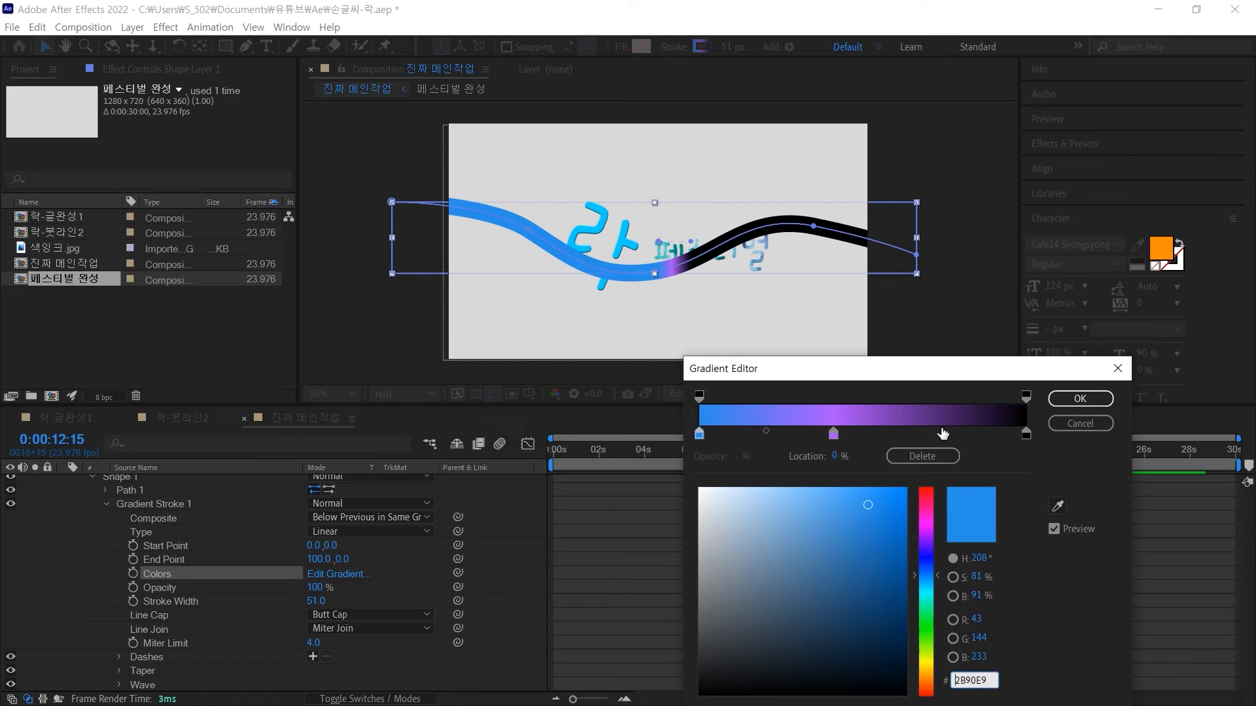
pyautogui.click(949, 434)
pyautogui.click(701, 489)
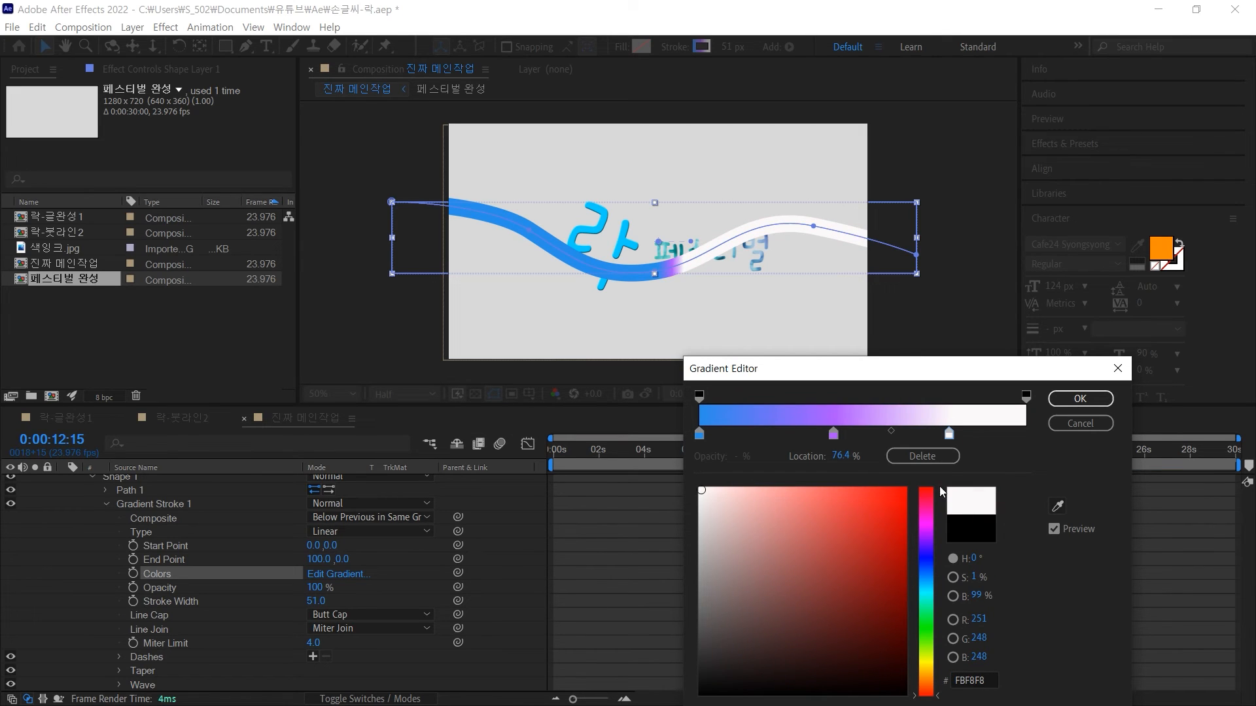
pyautogui.click(949, 434)
pyautogui.click(925, 590)
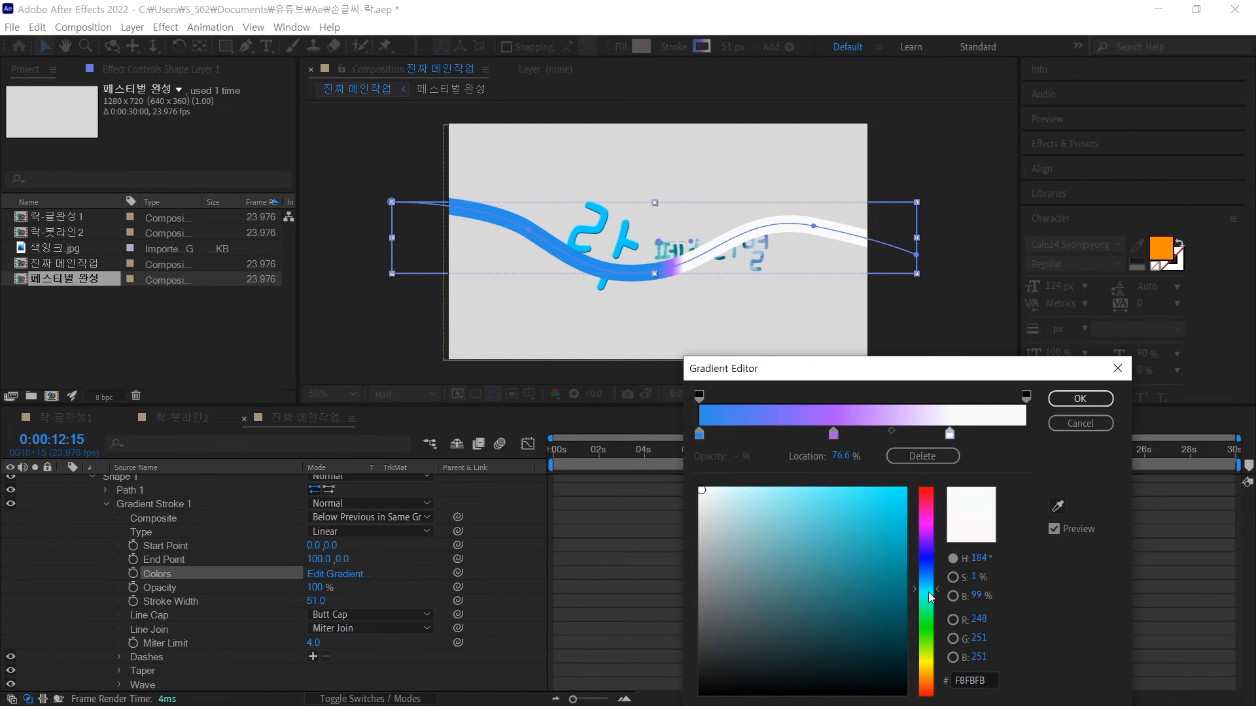
pyautogui.click(905, 489)
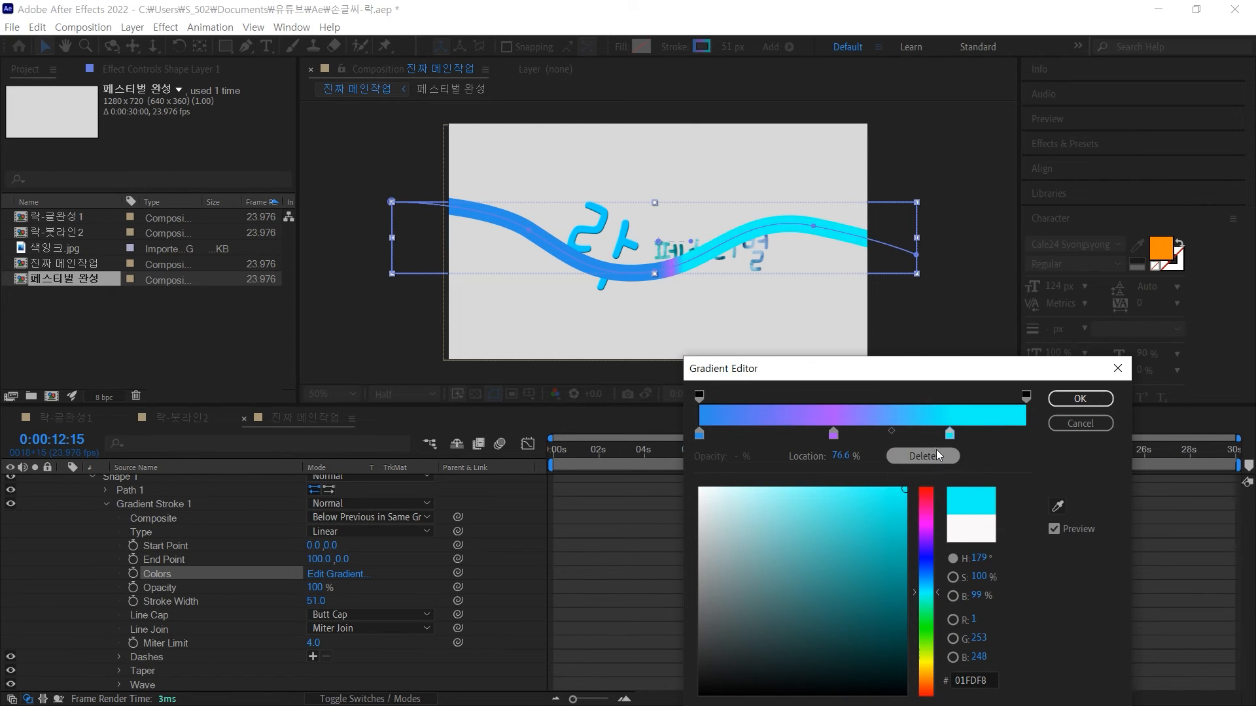
# Move the purple stop to about 54.5% and the cyan stop almost to the gradient's end, and apply the changes
pyautogui.moveTo(951, 436); pyautogui.dragTo(999, 434)
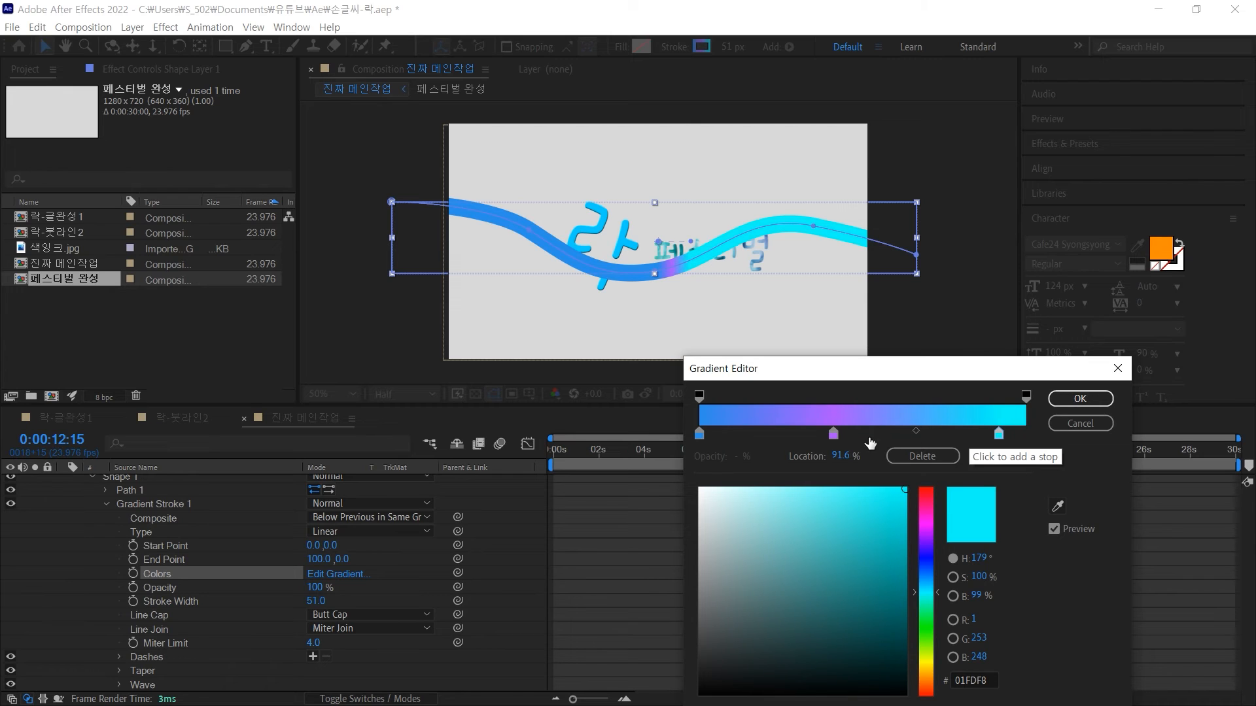
pyautogui.moveTo(834, 435); pyautogui.dragTo(878, 436)
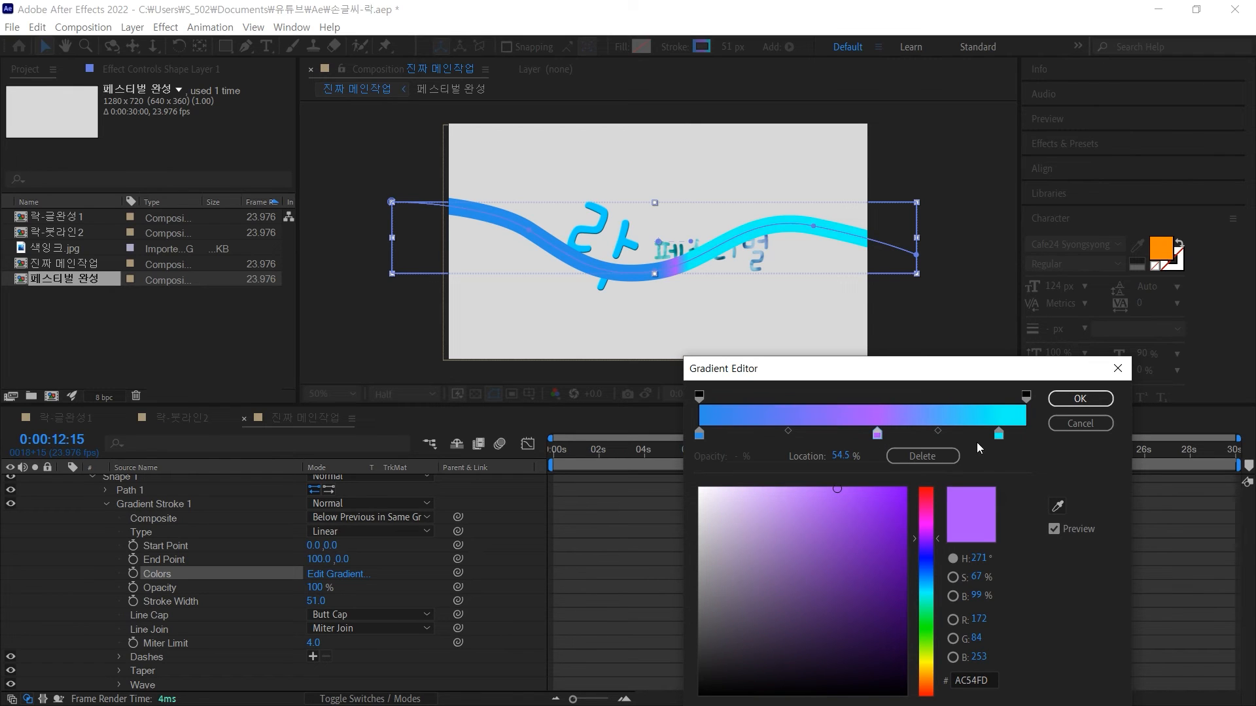
pyautogui.moveTo(999, 434); pyautogui.dragTo(1014, 435)
pyautogui.click(1073, 398)
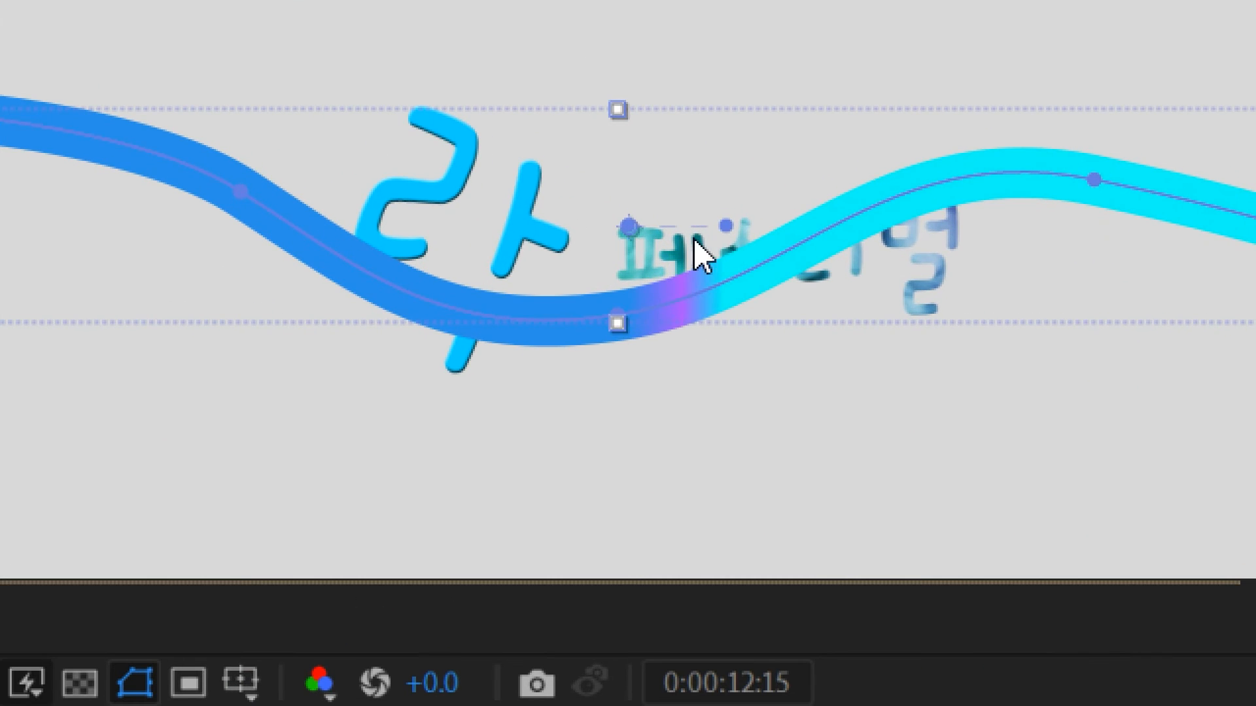
# Stretch the gradient across the whole wave, placing its start point at about -558, 36 and its end point at about 626, -14
pyautogui.moveTo(726, 227); pyautogui.dragTo(1174, 214)
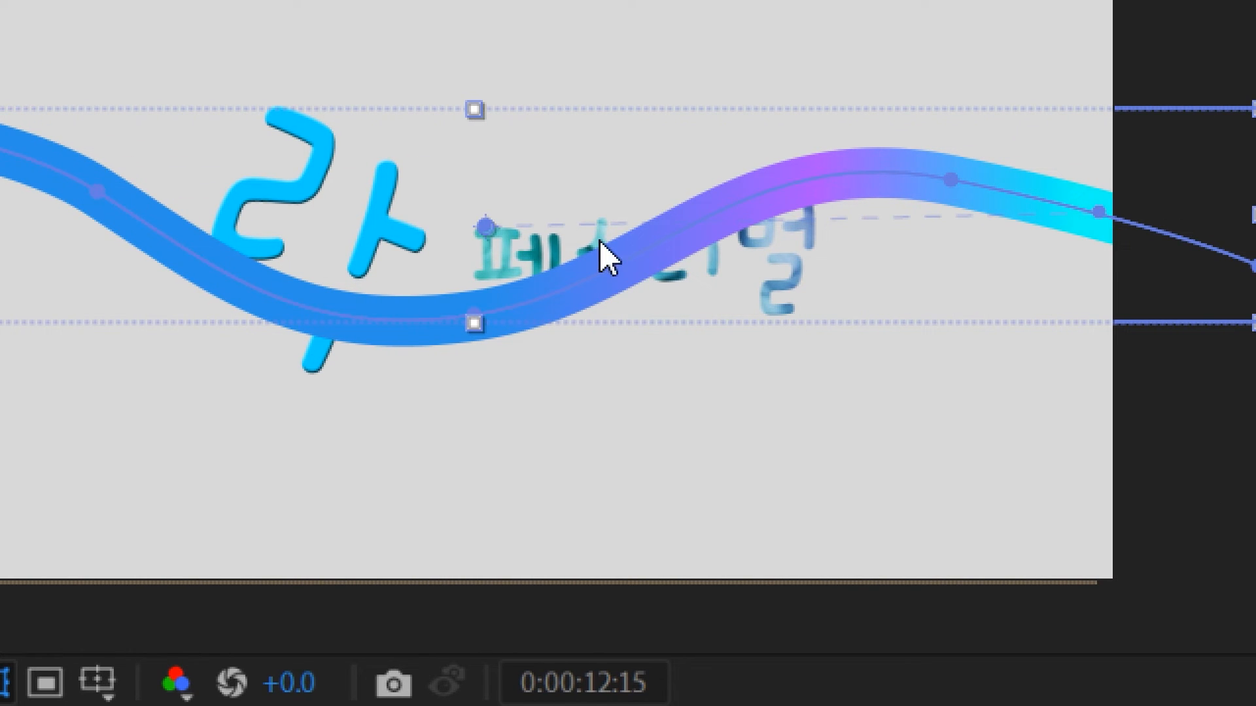
pyautogui.moveTo(488, 230); pyautogui.dragTo(37, 221)
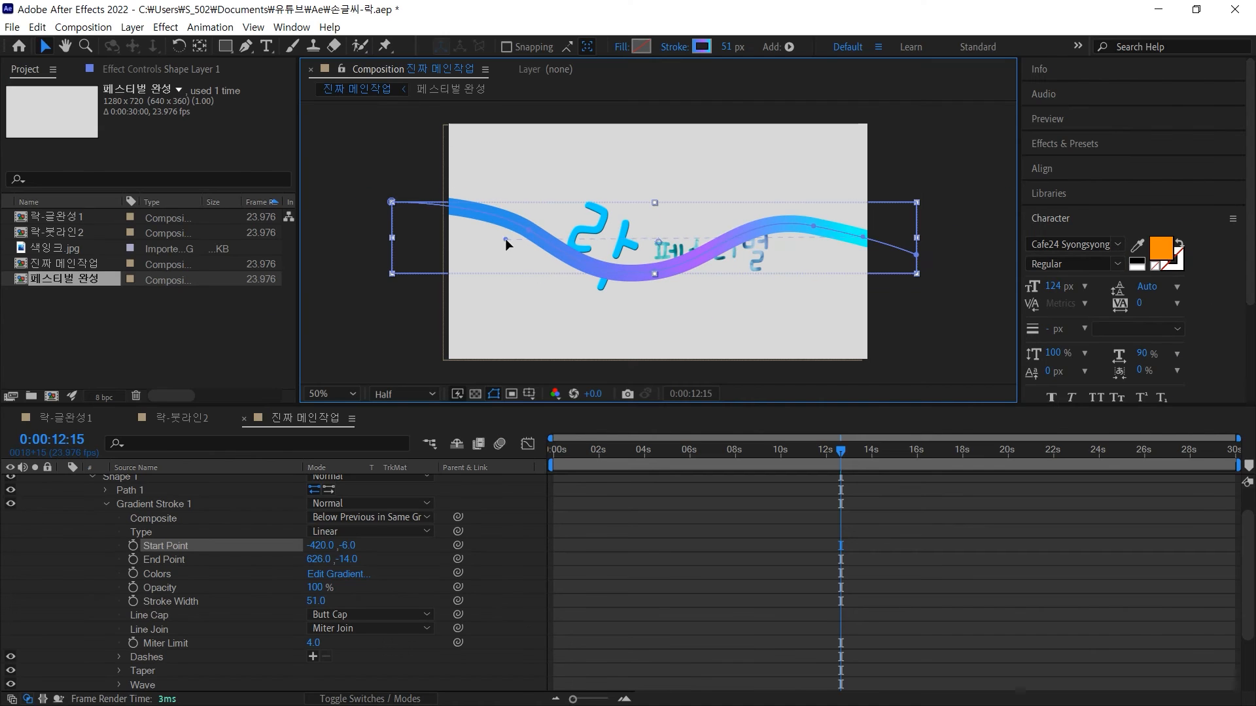
pyautogui.moveTo(451, 232); pyautogui.dragTo(486, 226)
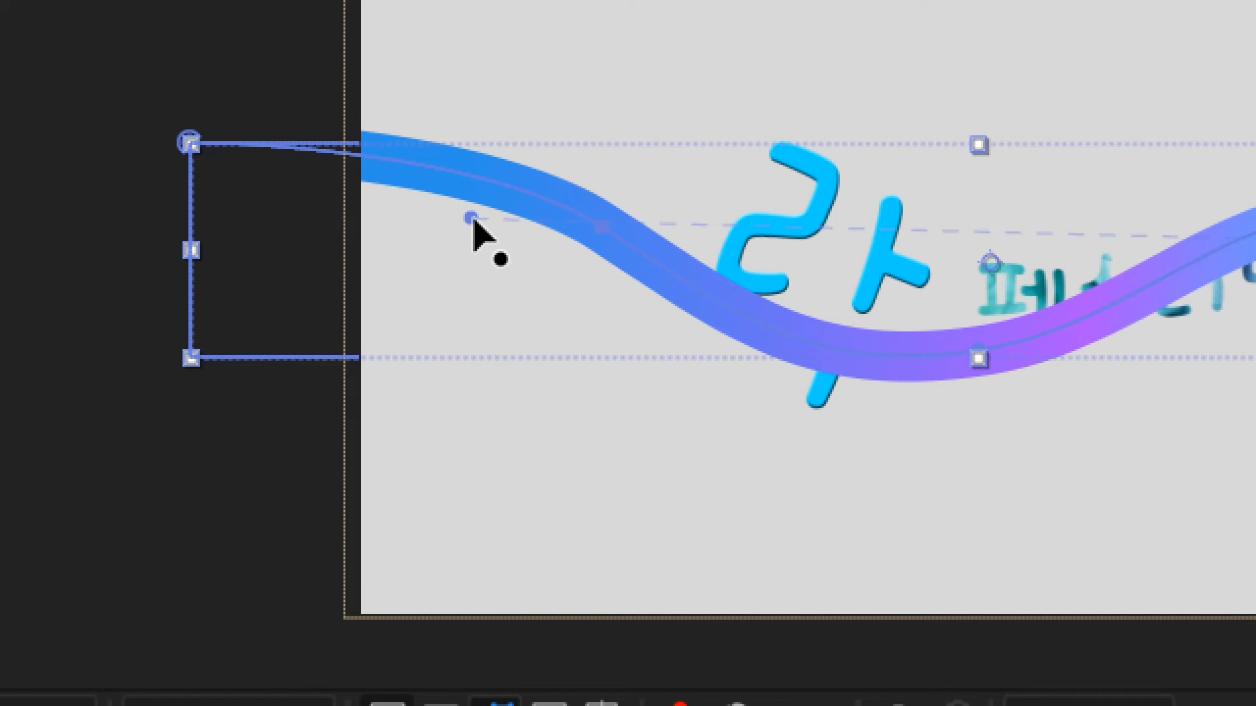
pyautogui.moveTo(473, 221)
pyautogui.mouseDown()
pyautogui.moveTo(499, 276)
pyautogui.moveTo(516, 246)
pyautogui.moveTo(706, 502)
pyautogui.moveTo(709, 440)
pyautogui.moveTo(695, 421)
pyautogui.moveTo(451, 306)
pyautogui.mouseUp()
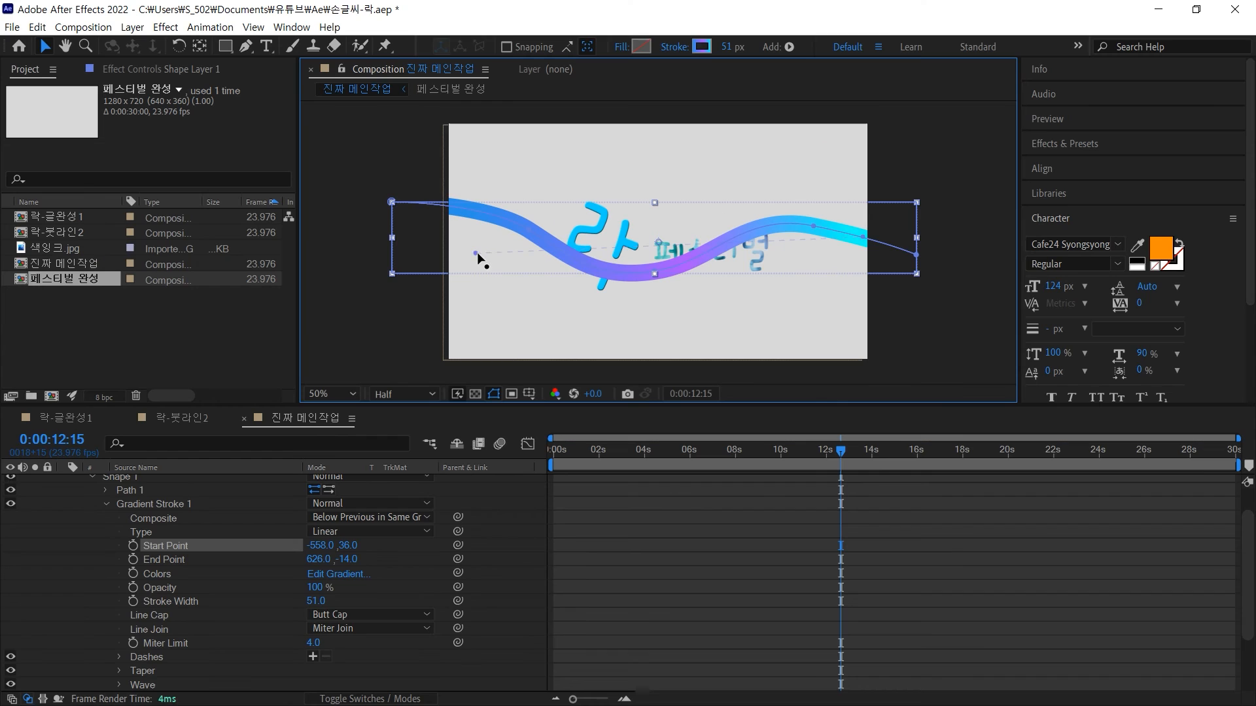
# Collapse Shape Layer 1 and send it to the bottom of the layer stack, behind both words
pyautogui.scroll(2, 169, 486)
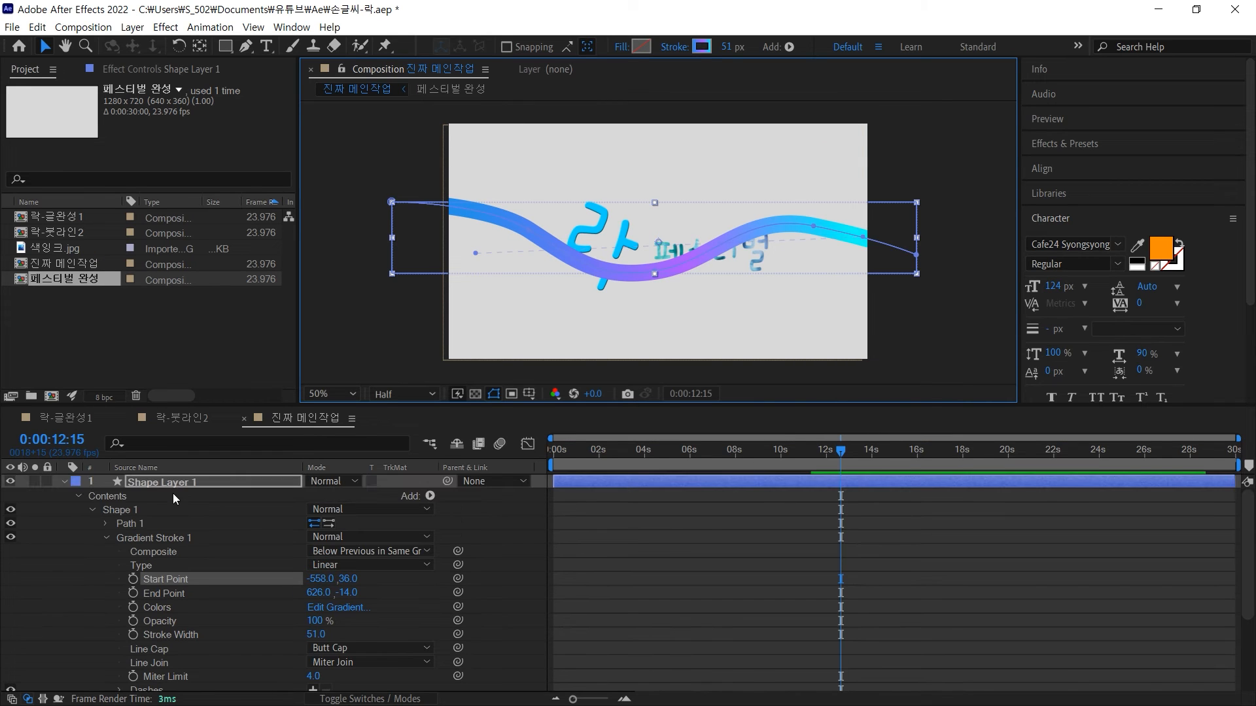
pyautogui.click(64, 482)
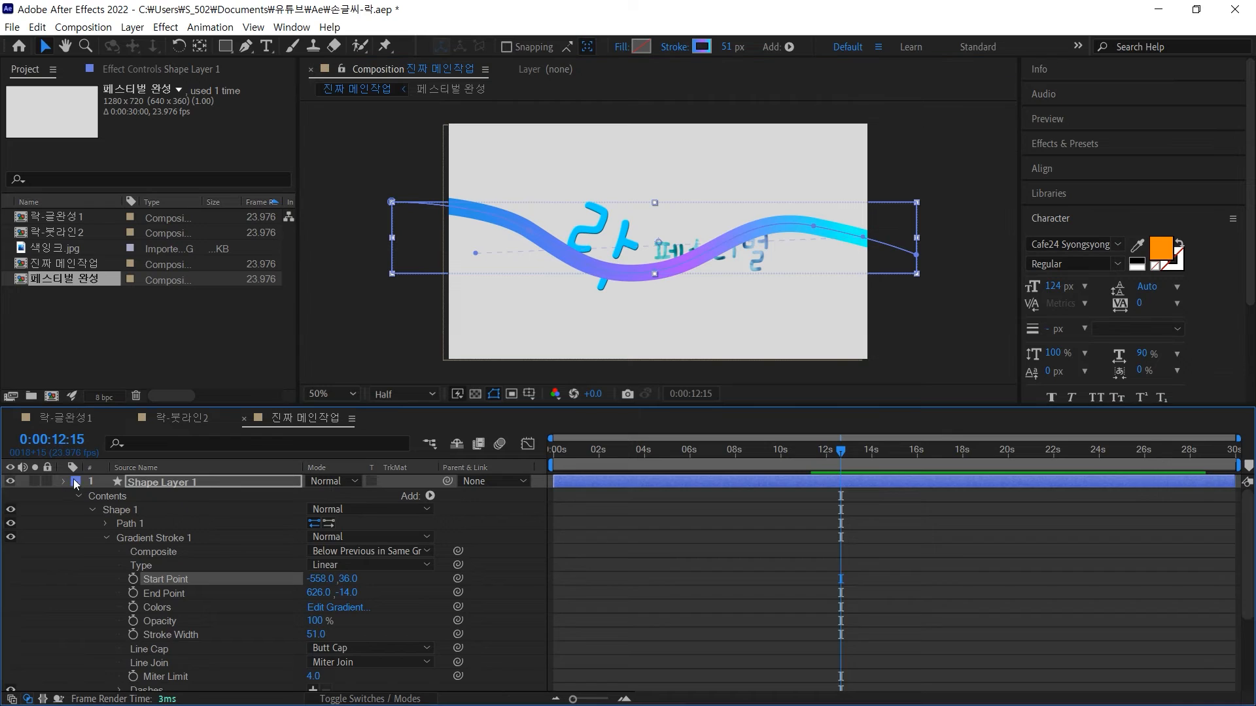
pyautogui.click(285, 611)
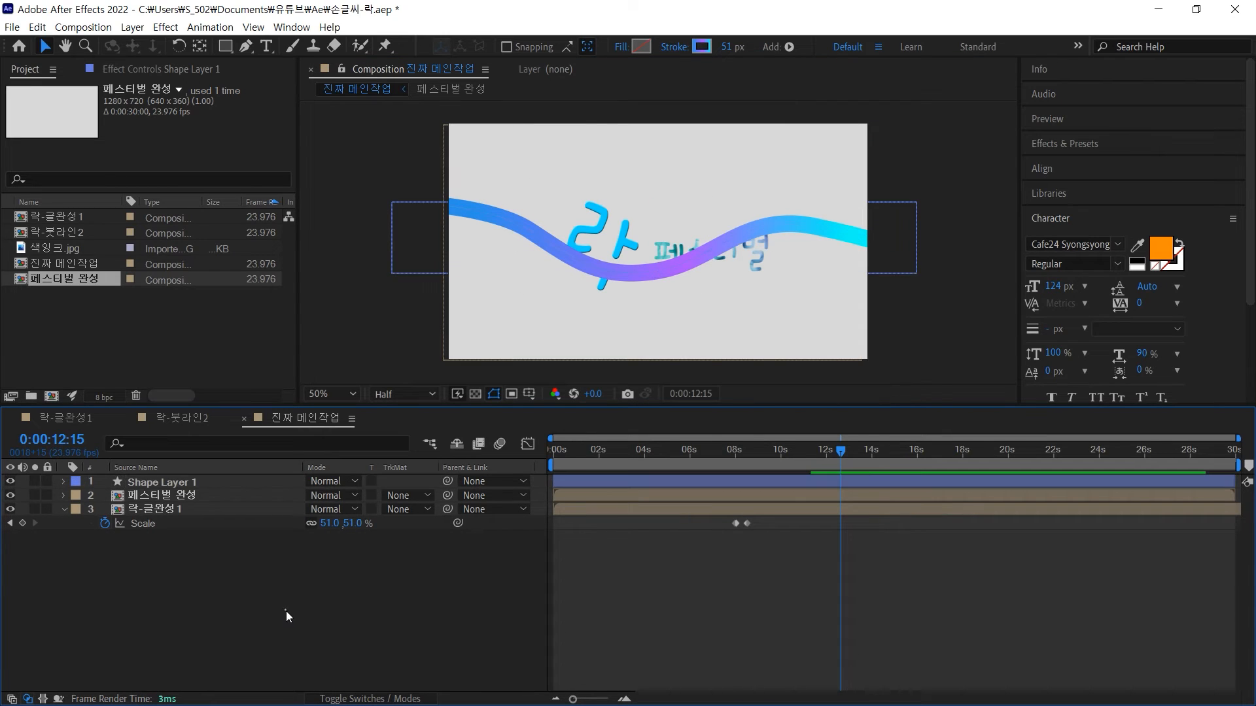
pyautogui.click(178, 483)
pyautogui.hotkey('ctrl', 'shift', '[')
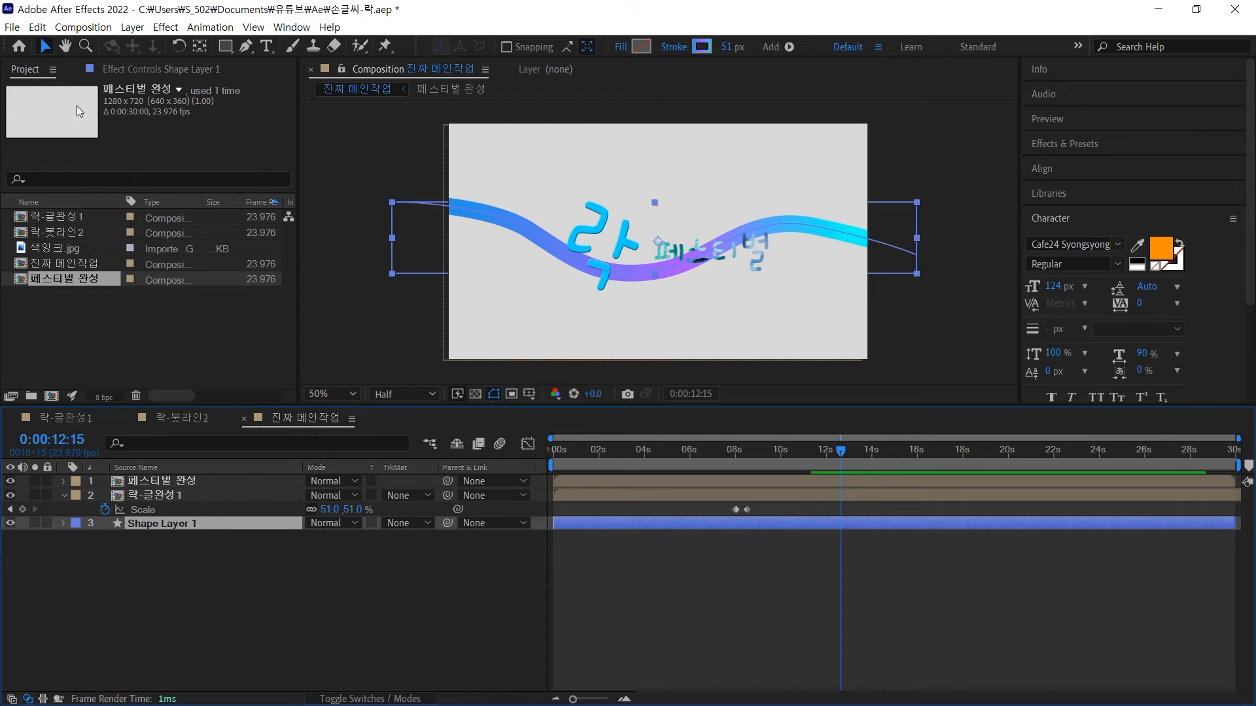
# Move the wave stroke down beneath the words, and raise the 페스티벌 완성 and 락-글완성1 layers so both words sit above it
pyautogui.moveTo(646, 273)
pyautogui.mouseDown()
pyautogui.moveTo(650, 307)
pyautogui.moveTo(675, 302)
pyautogui.moveTo(677, 318)
pyautogui.mouseUp()
pyautogui.moveTo(586, 190); pyautogui.dragTo(605, 233)
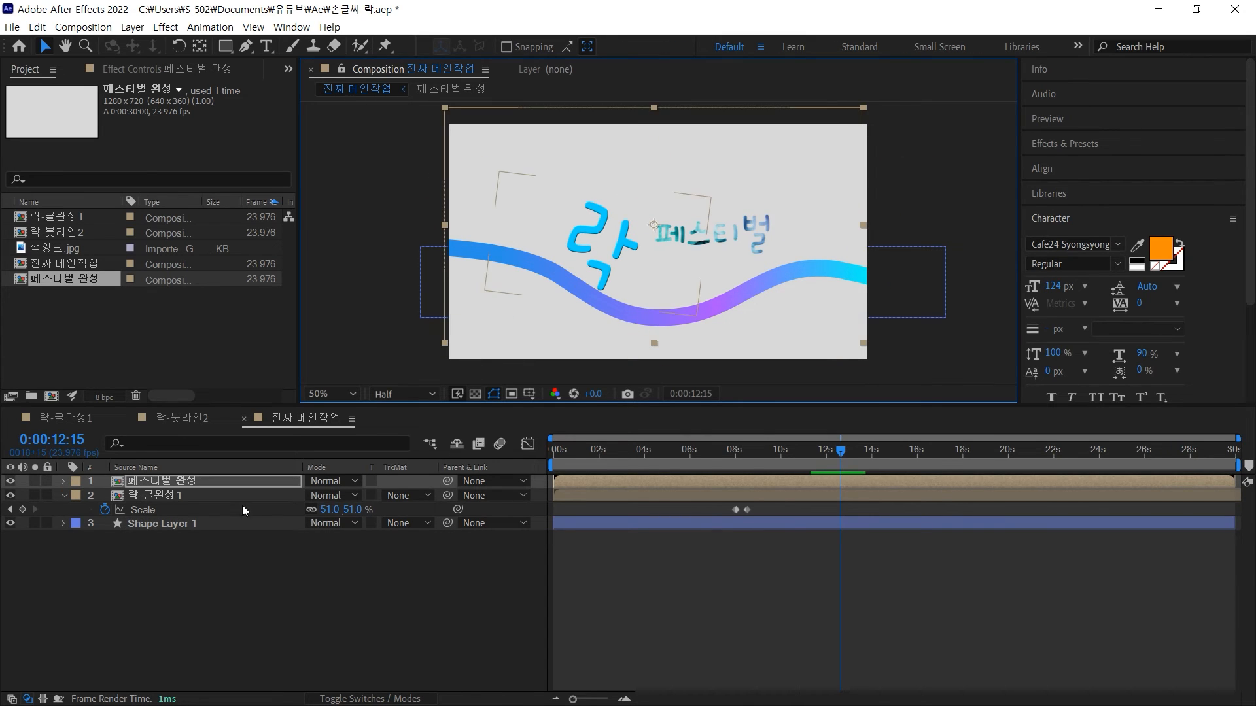
pyautogui.click(173, 495)
pyautogui.moveTo(594, 253); pyautogui.dragTo(616, 210)
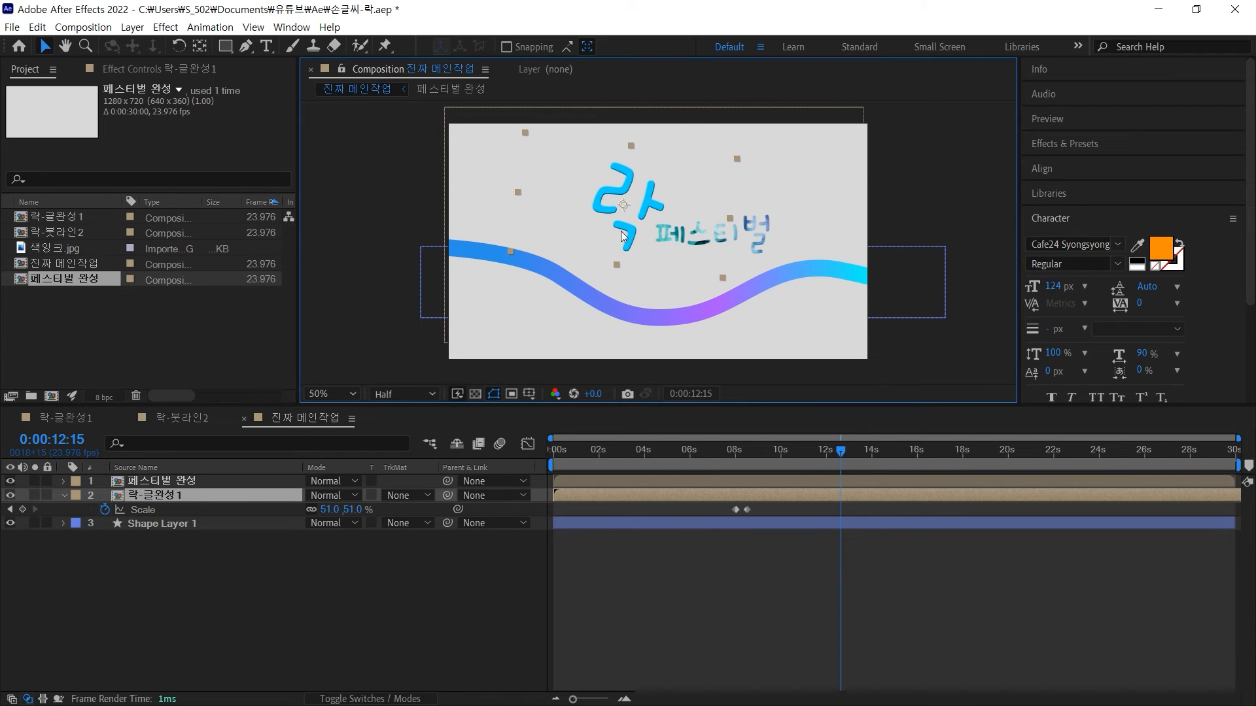
pyautogui.click(312, 586)
pyautogui.click(168, 523)
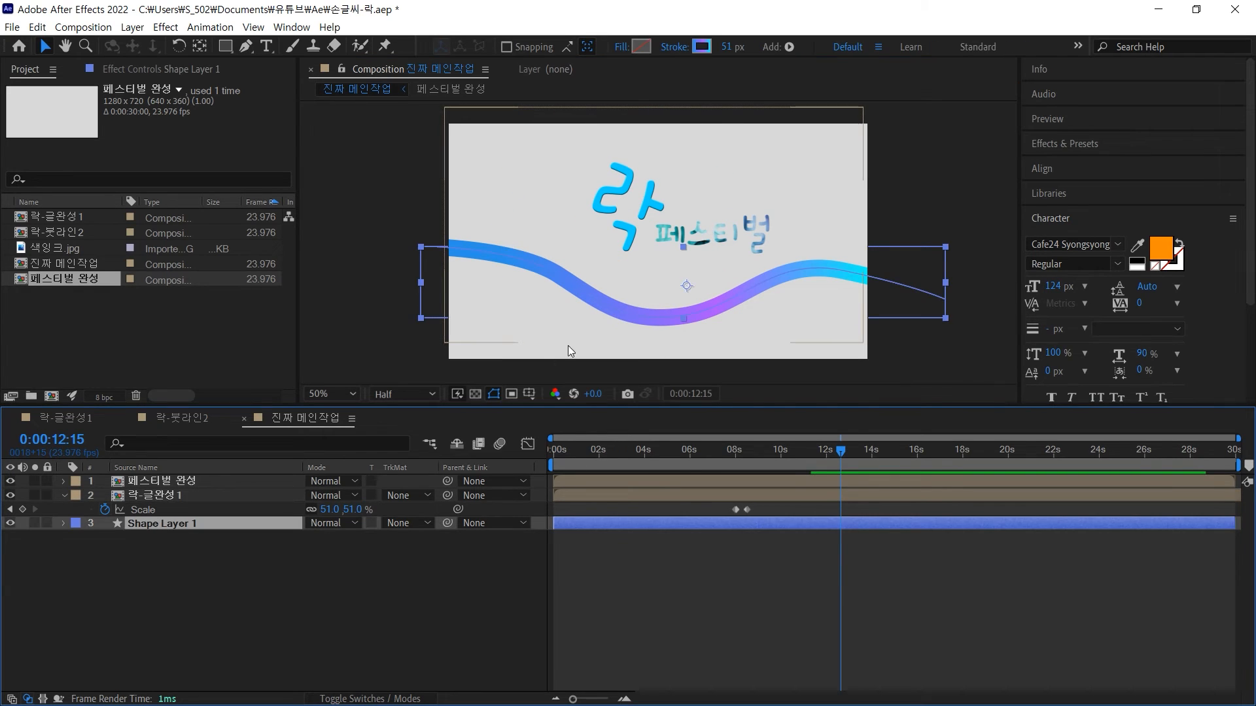
pyautogui.moveTo(694, 316)
pyautogui.mouseDown()
pyautogui.moveTo(689, 283)
pyautogui.moveTo(704, 293)
pyautogui.moveTo(674, 288)
pyautogui.moveTo(678, 275)
pyautogui.moveTo(686, 303)
pyautogui.mouseUp()
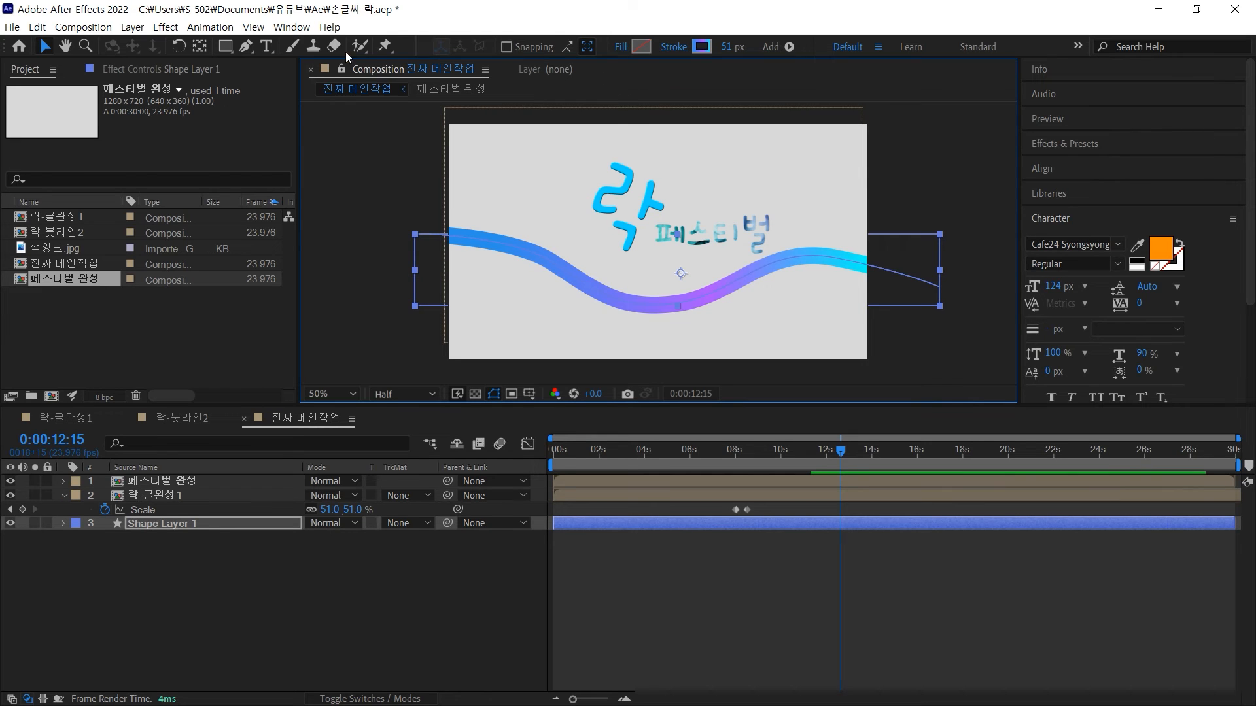
# Reshape the wave with the Pen tool, flattening its trough and bending its right end up past the frame's top edge
pyautogui.click(247, 46)
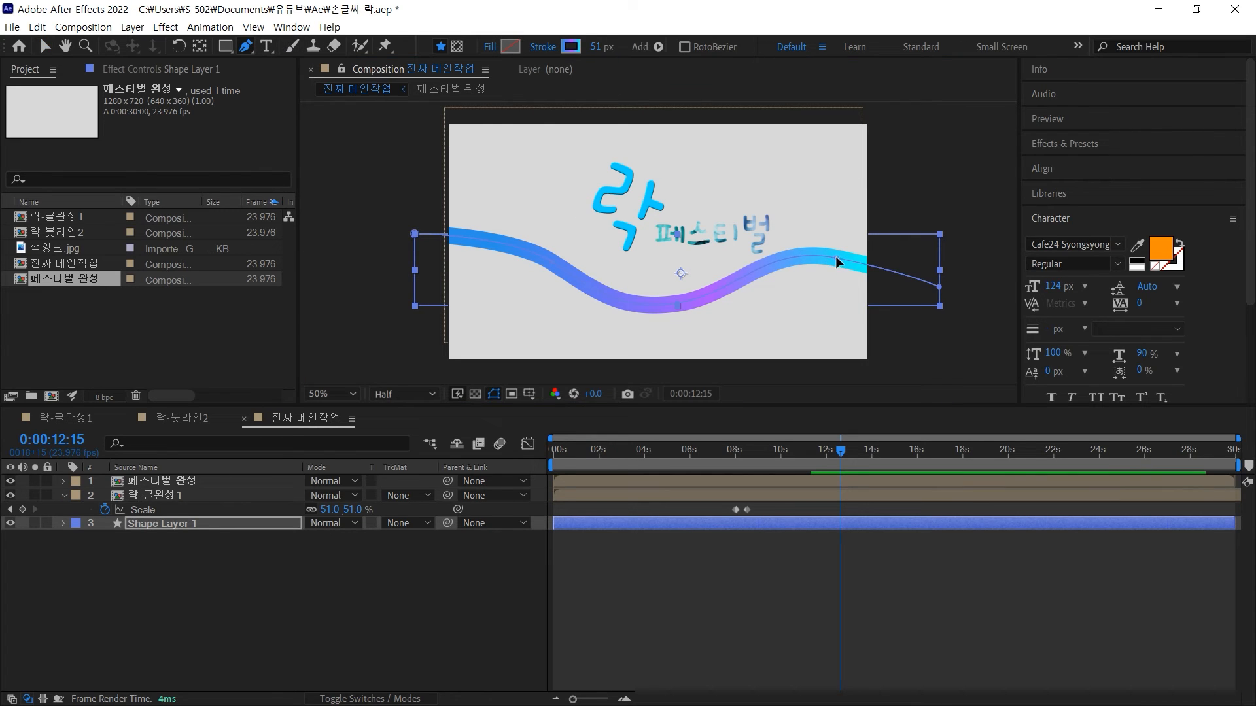
pyautogui.moveTo(836, 262)
pyautogui.mouseDown()
pyautogui.moveTo(857, 233)
pyautogui.moveTo(891, 234)
pyautogui.mouseUp()
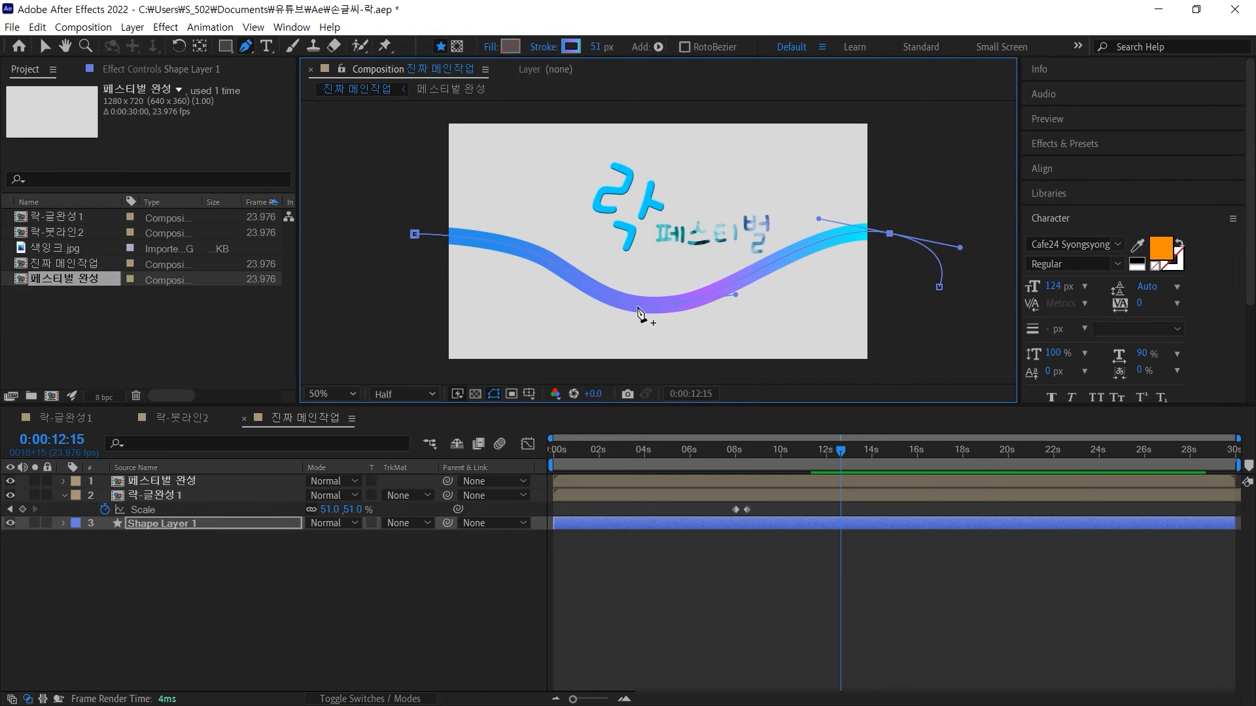
pyautogui.moveTo(677, 303)
pyautogui.mouseDown()
pyautogui.moveTo(703, 305)
pyautogui.moveTo(715, 286)
pyautogui.moveTo(703, 292)
pyautogui.mouseUp()
pyautogui.moveTo(939, 286)
pyautogui.mouseDown()
pyautogui.moveTo(954, 197)
pyautogui.moveTo(823, 116)
pyautogui.moveTo(783, 111)
pyautogui.mouseUp()
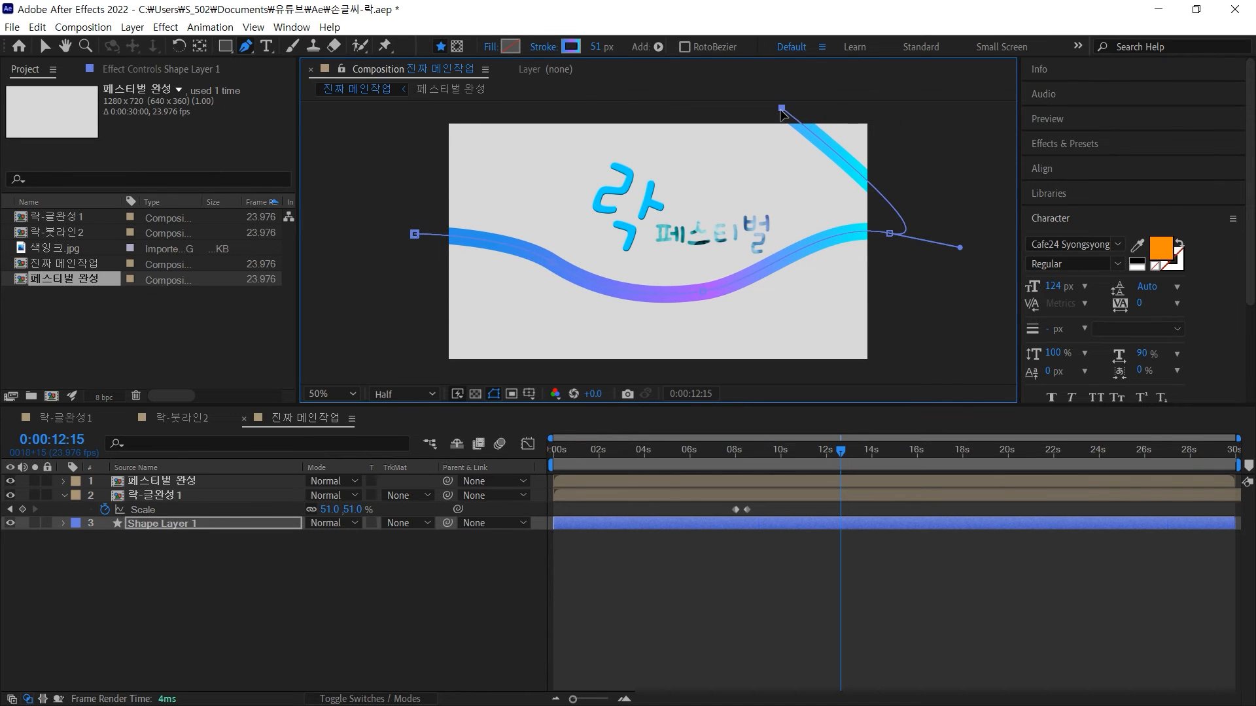
pyautogui.moveTo(888, 234); pyautogui.dragTo(830, 250)
pyautogui.moveTo(902, 265); pyautogui.dragTo(881, 248)
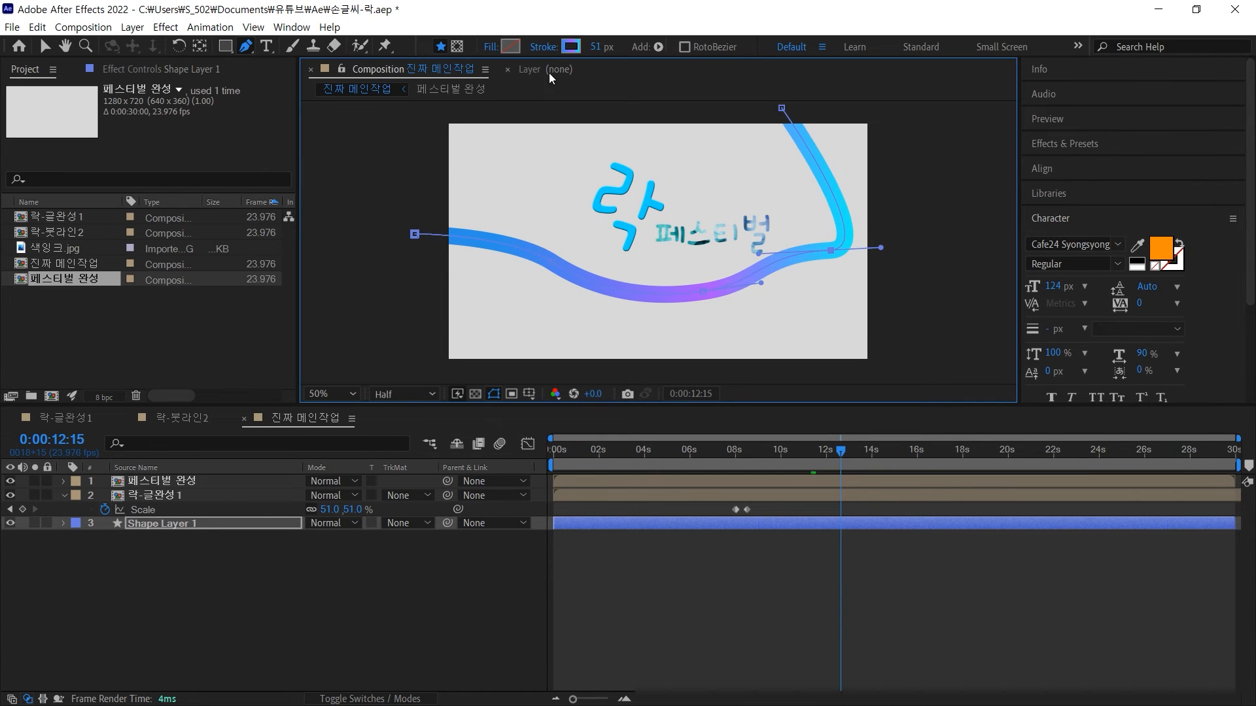
# Set the wave's stroke width to 33 px, deselect the layer and save the project
pyautogui.moveTo(594, 47); pyautogui.dragTo(579, 46)
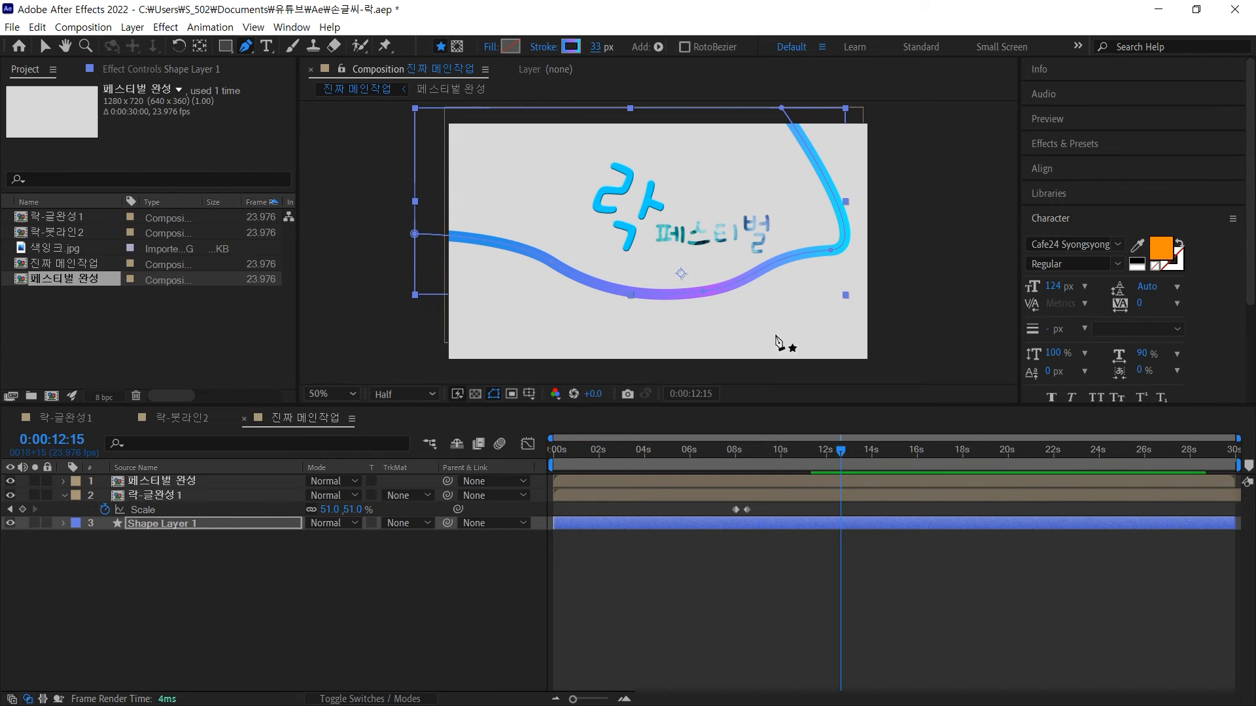
pyautogui.press('v')
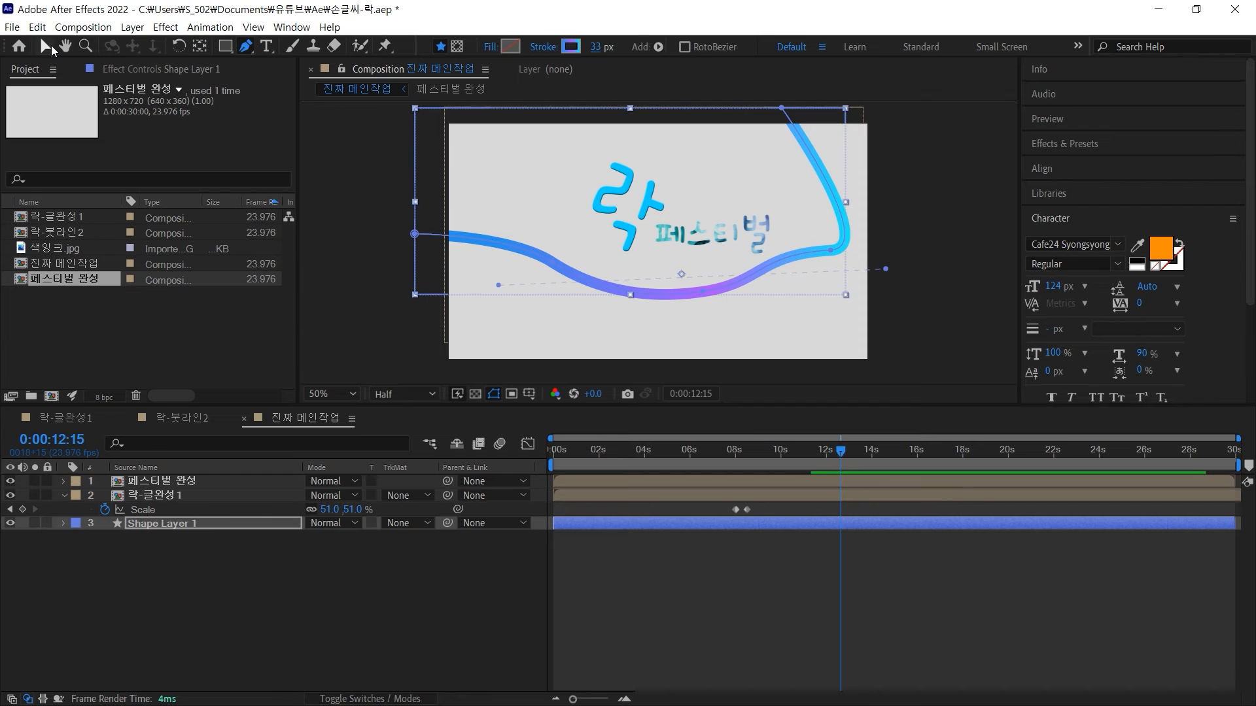
pyautogui.click(913, 347)
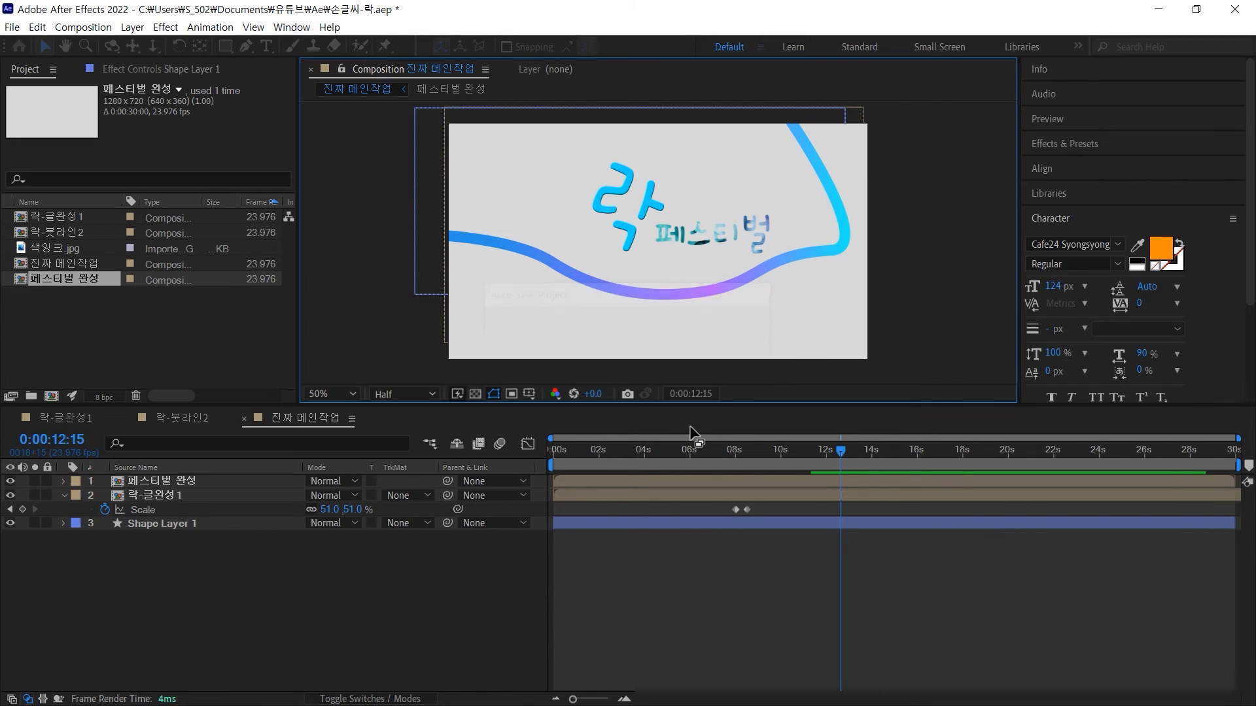
pyautogui.hotkey('ctrl', 's')
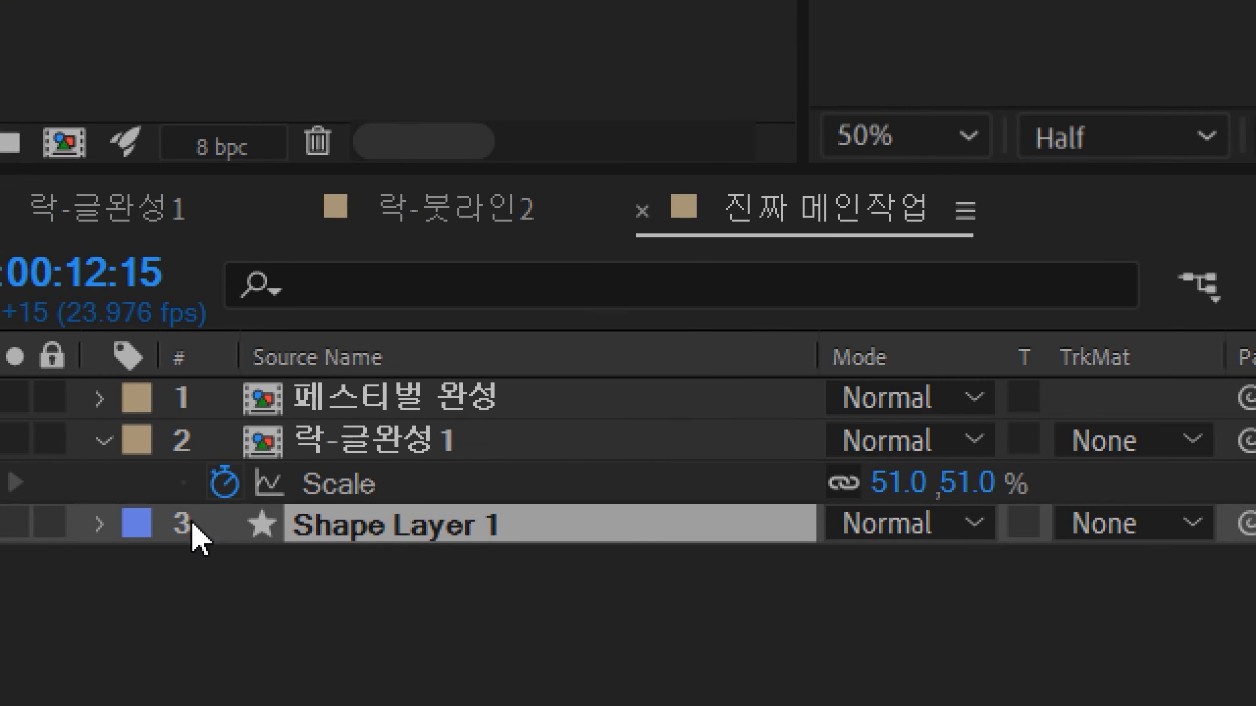
# Rename Shape Layer 1 as GaLine
pyautogui.click(362, 527)
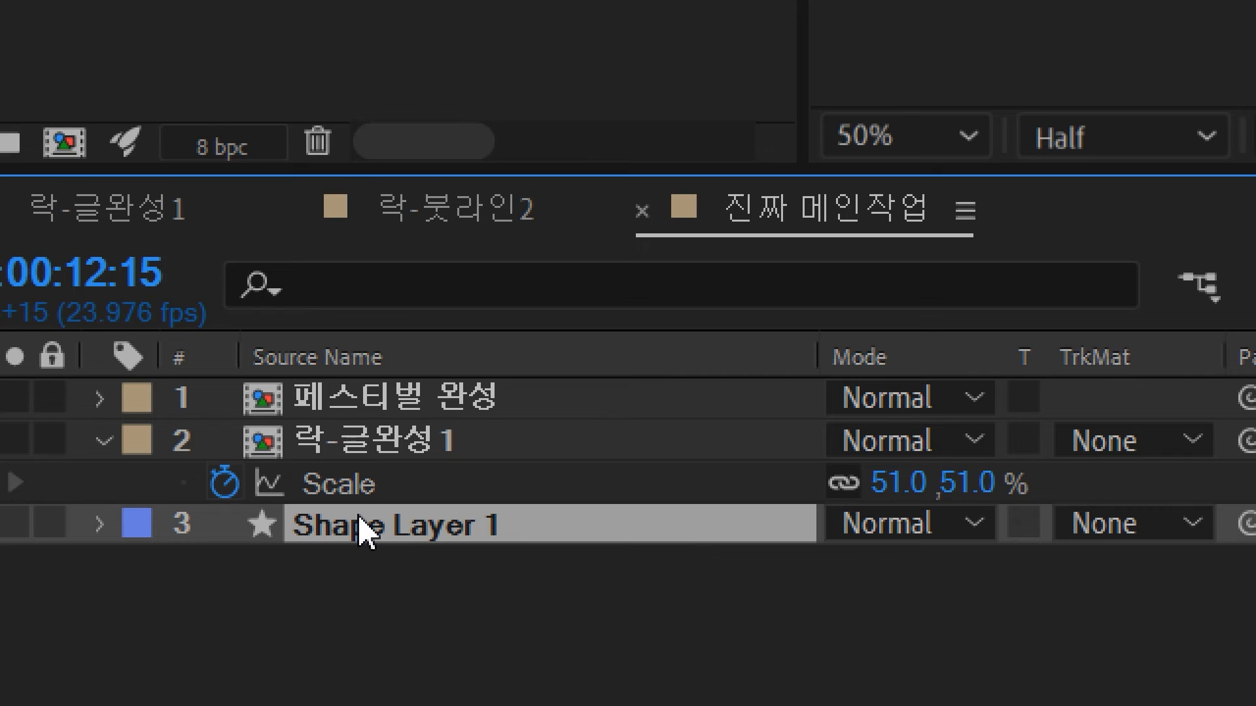
pyautogui.press('Return')
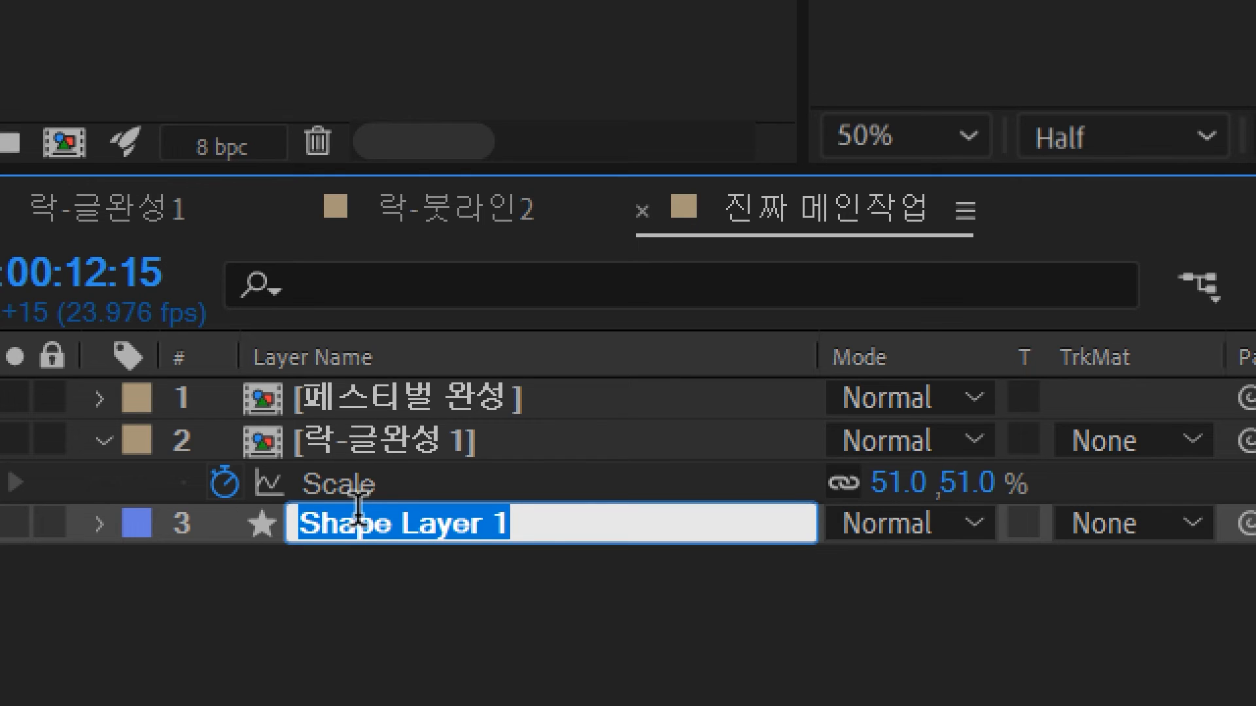
pyautogui.write('ㅎ')
pyautogui.press('BackSpace')
pyautogui.write('Ga')
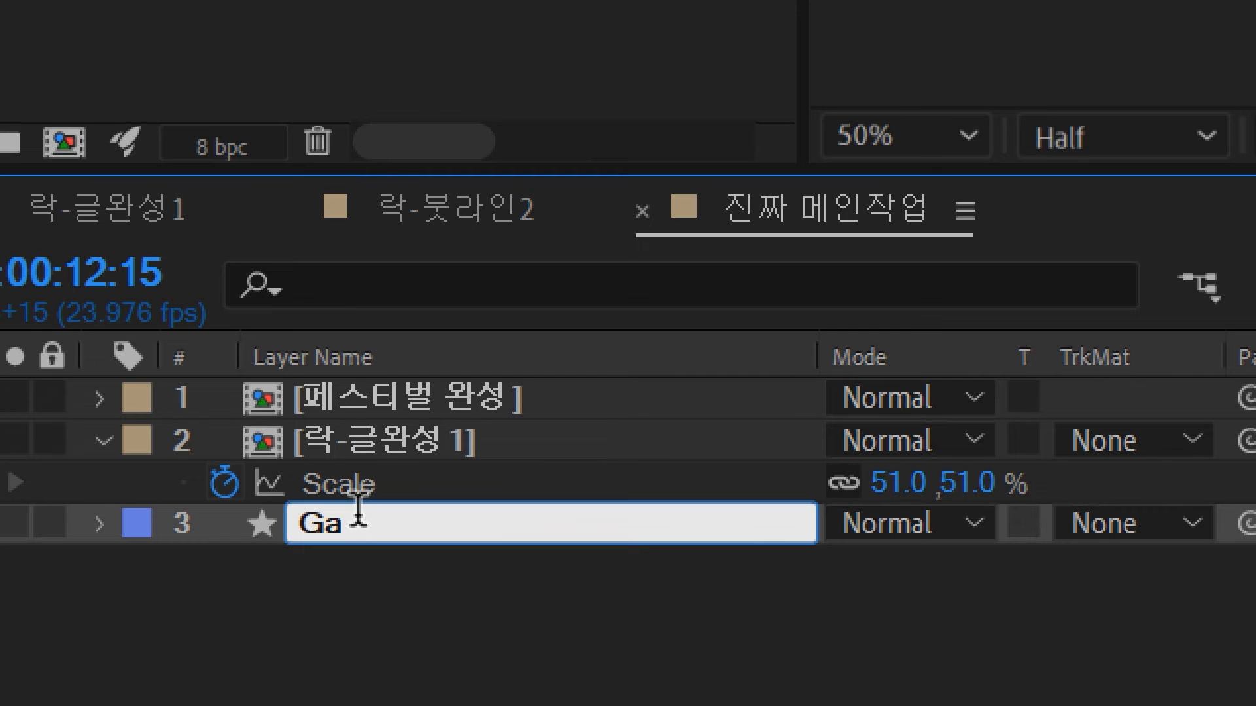
pyautogui.write('Line')
pyautogui.press('Return')
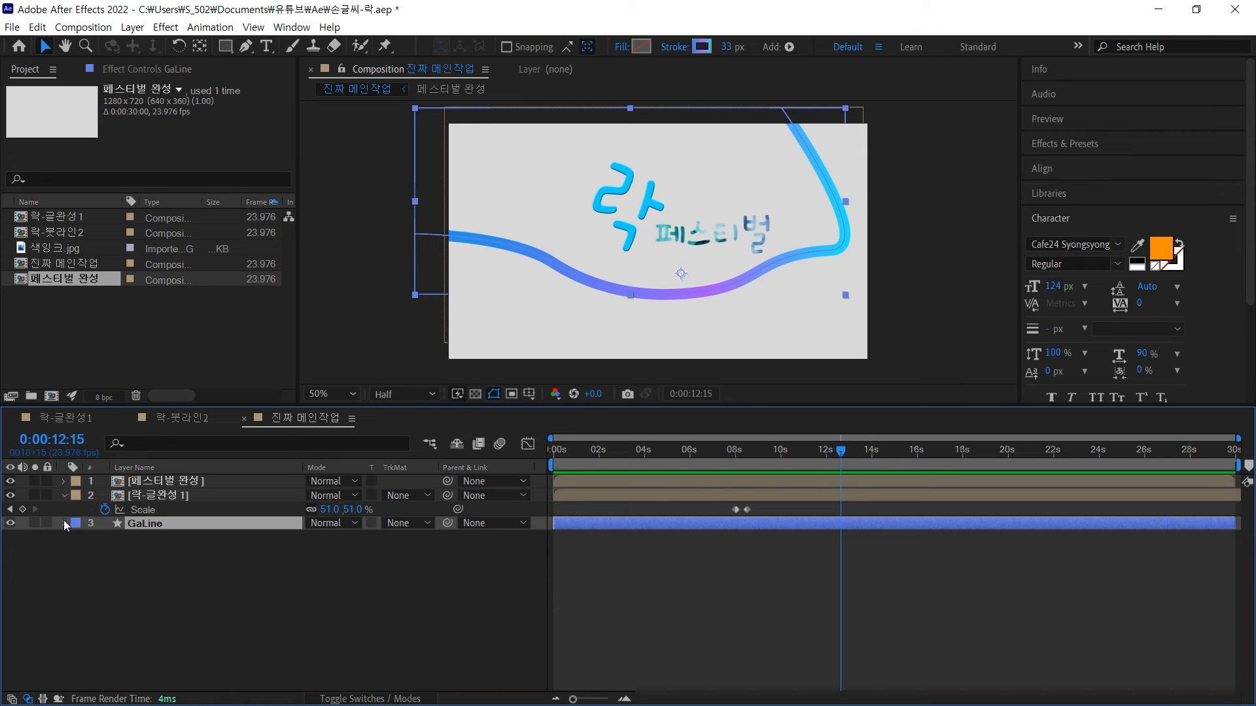
# Add a Trim Paths operator to the GaLine shape layer and expand its properties
pyautogui.click(63, 523)
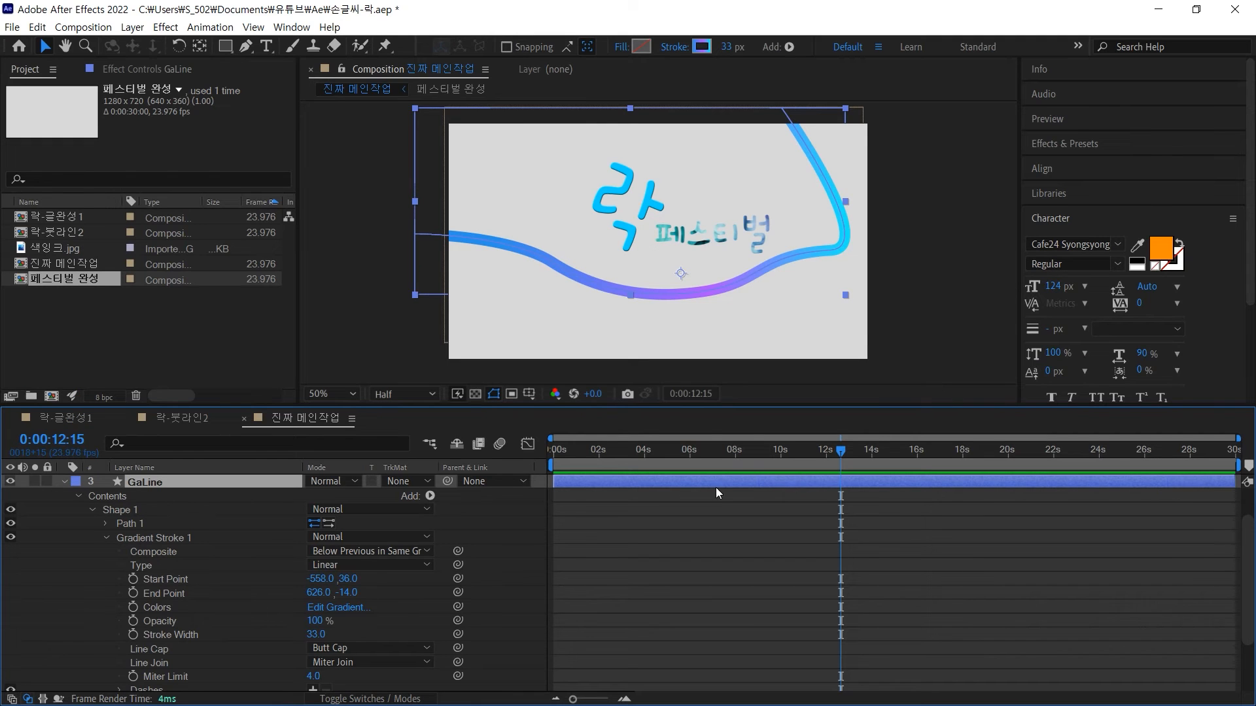
pyautogui.moveTo(832, 454); pyautogui.dragTo(724, 465)
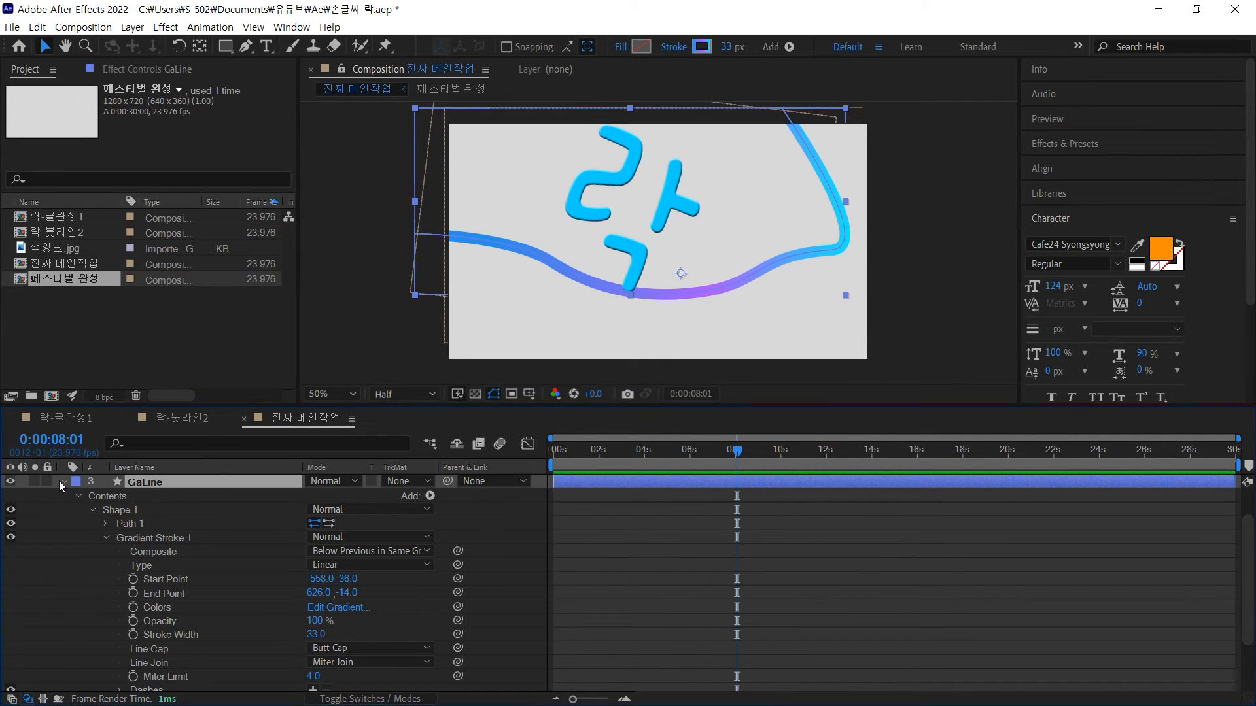
pyautogui.click(10, 481)
pyautogui.click(9, 482)
pyautogui.click(9, 482)
pyautogui.click(9, 482)
pyautogui.click(106, 539)
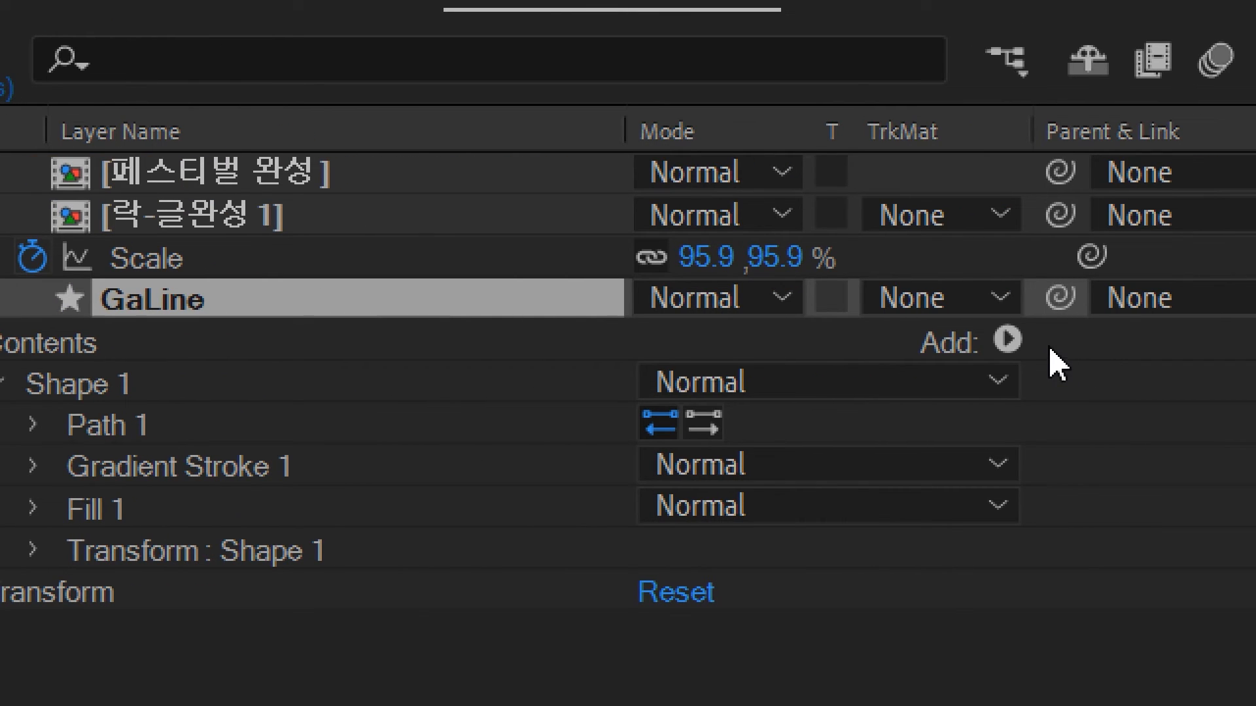
pyautogui.click(1009, 341)
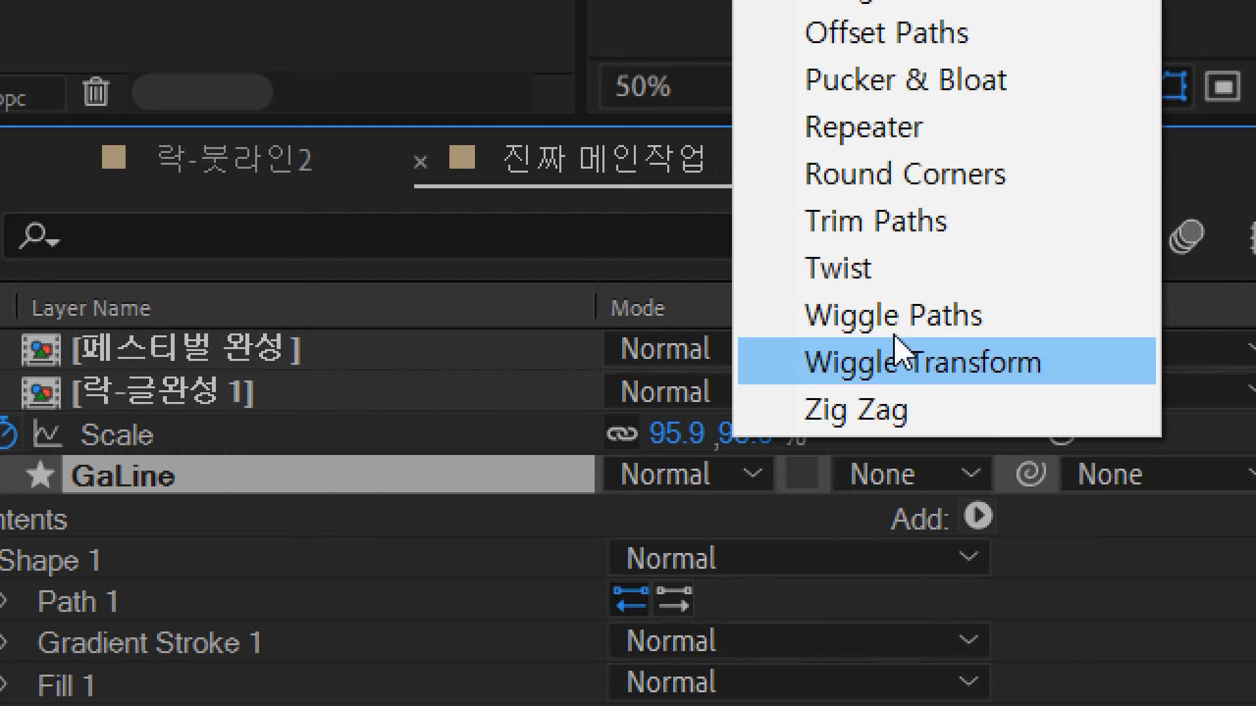
pyautogui.click(909, 228)
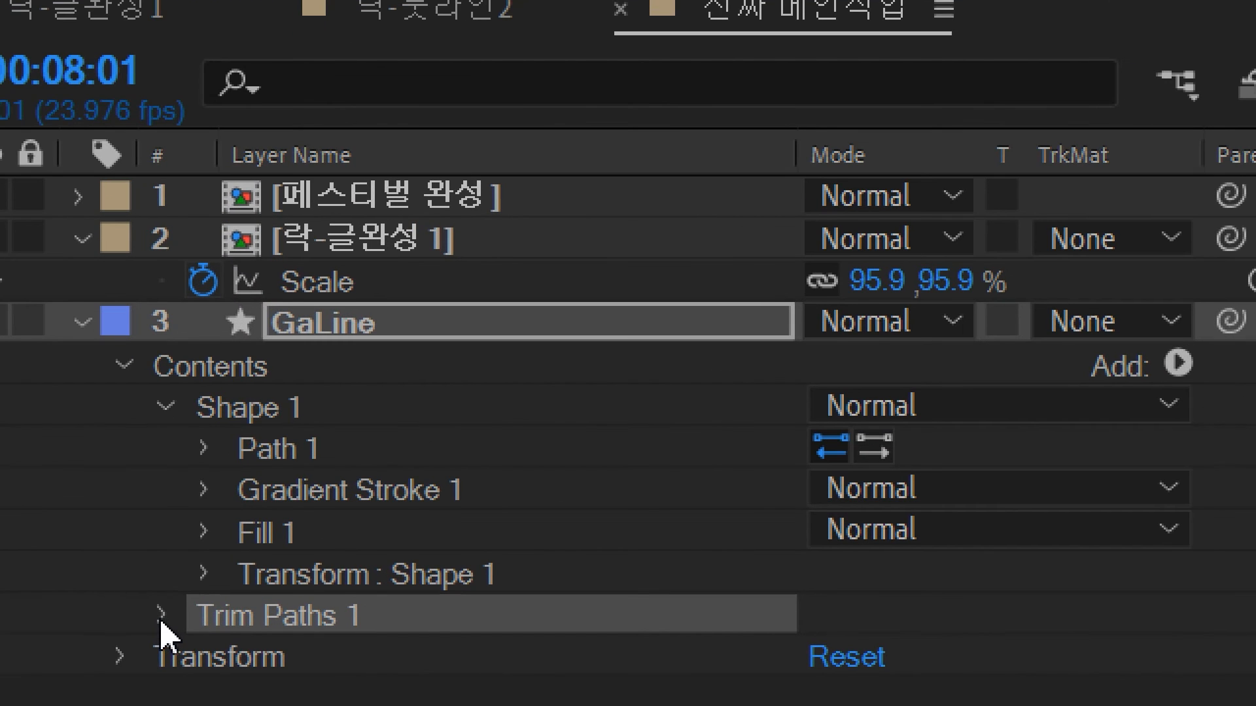
pyautogui.click(161, 614)
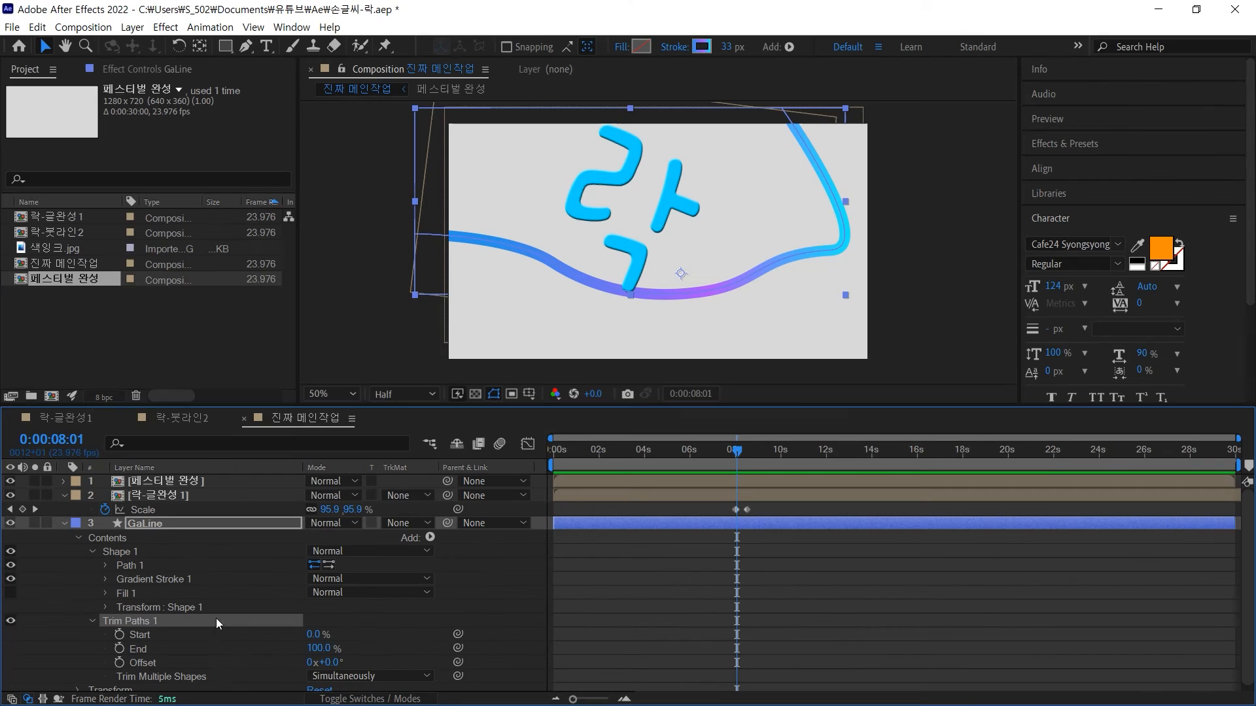
# Trim the GaLine layer's in point to 0:00:11:19, once the 페스티벌 lettering is in place
pyautogui.moveTo(735, 455)
pyautogui.mouseDown()
pyautogui.moveTo(527, 460)
pyautogui.moveTo(819, 469)
pyautogui.mouseUp()
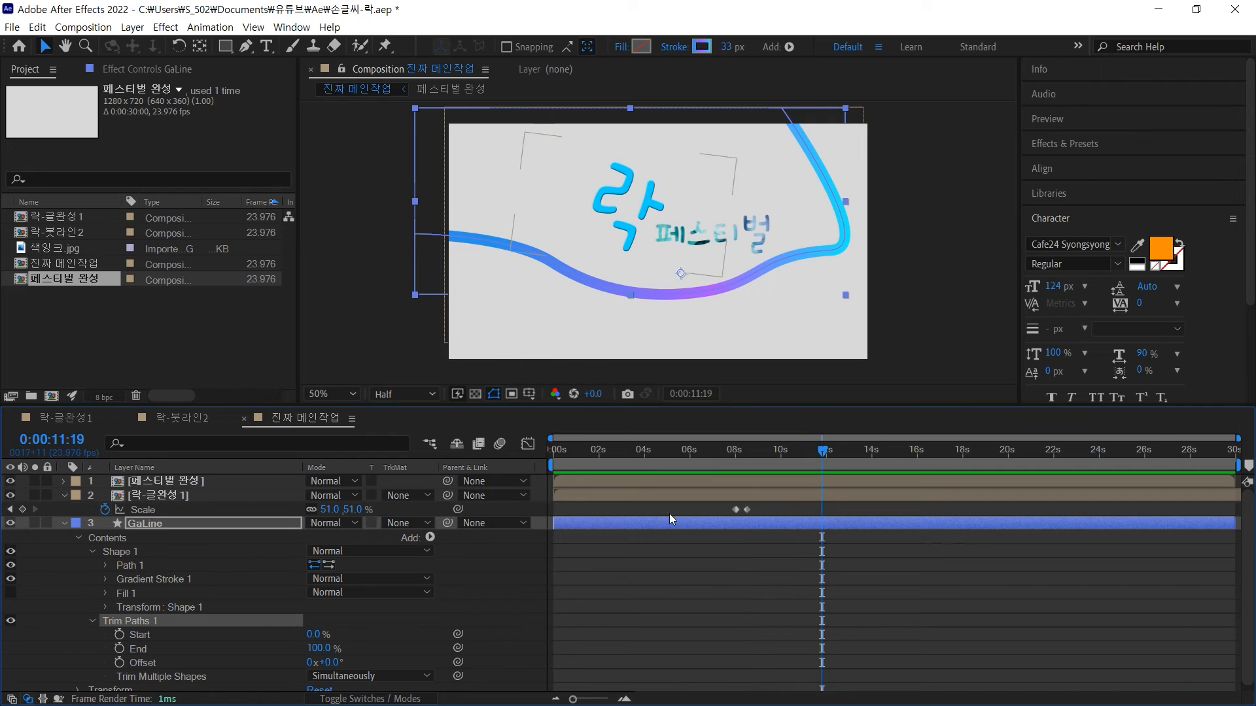
pyautogui.click(826, 521)
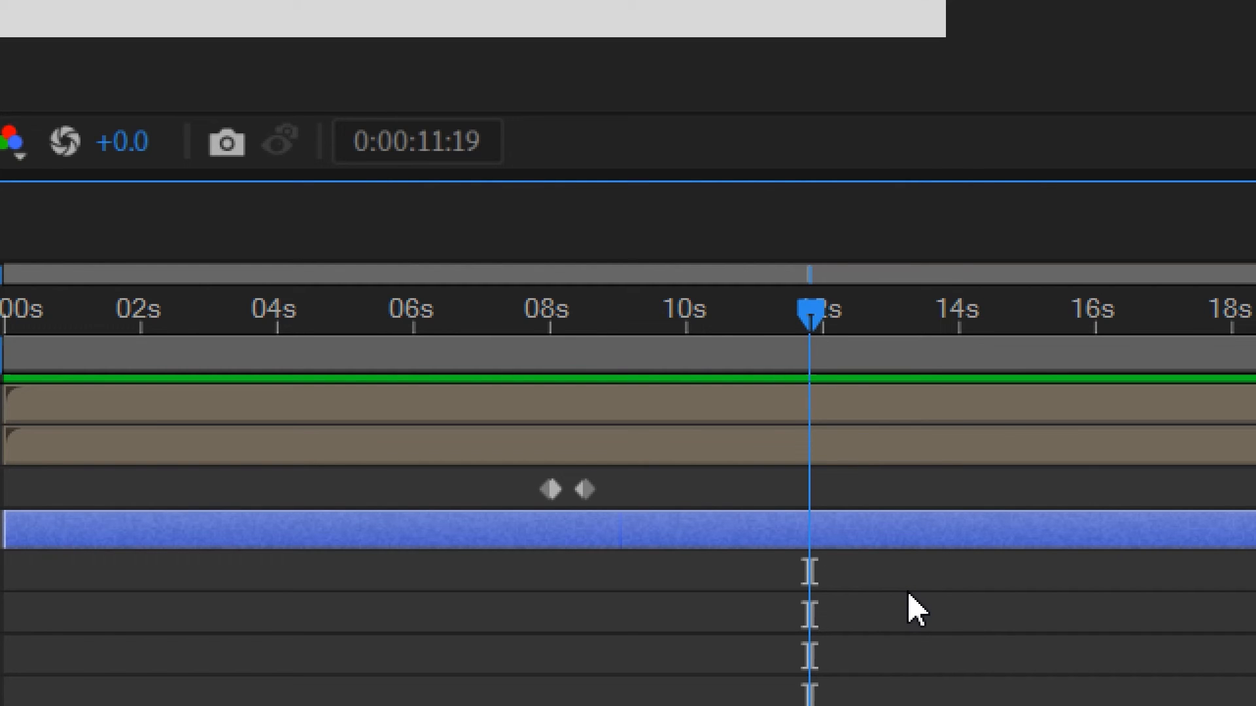
pyautogui.hotkey('alt', '[')
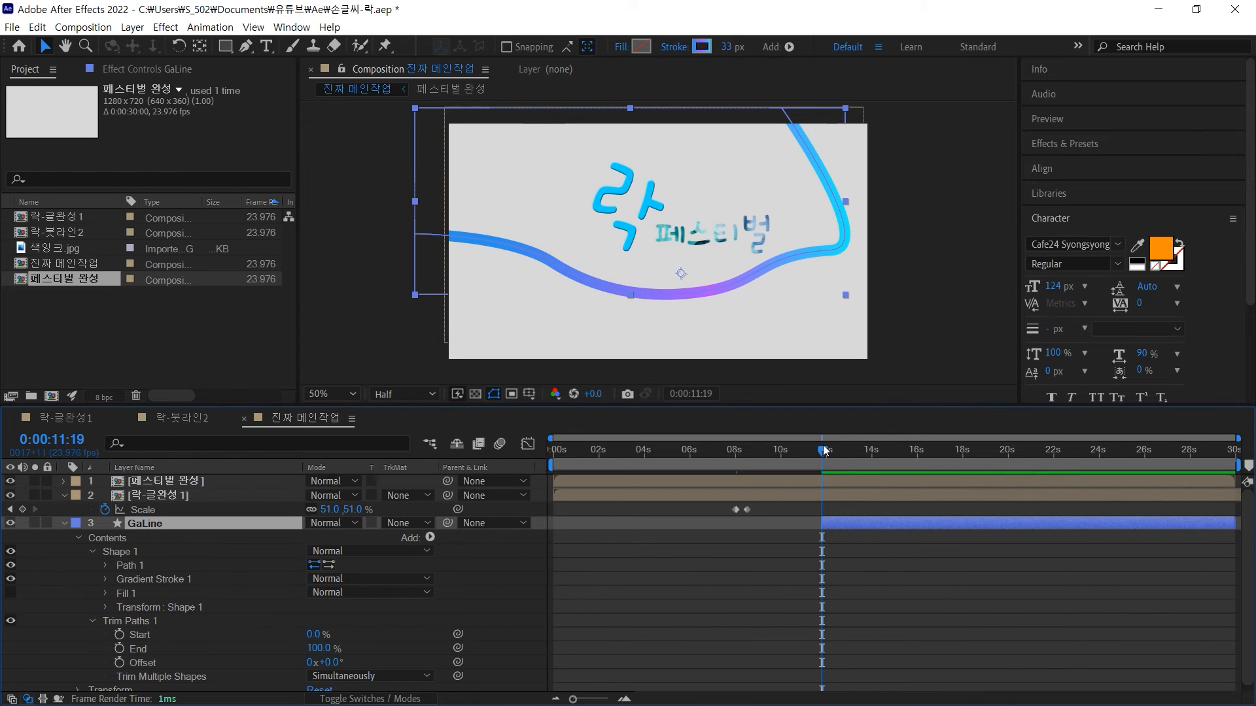
# Keyframe GaLine's Trim Paths End at 100% at 0:00:15:16 and at 0% at 0:00:12:03, so the line draws on
pyautogui.moveTo(825, 450)
pyautogui.mouseDown()
pyautogui.moveTo(806, 447)
pyautogui.moveTo(838, 456)
pyautogui.moveTo(835, 471)
pyautogui.mouseUp()
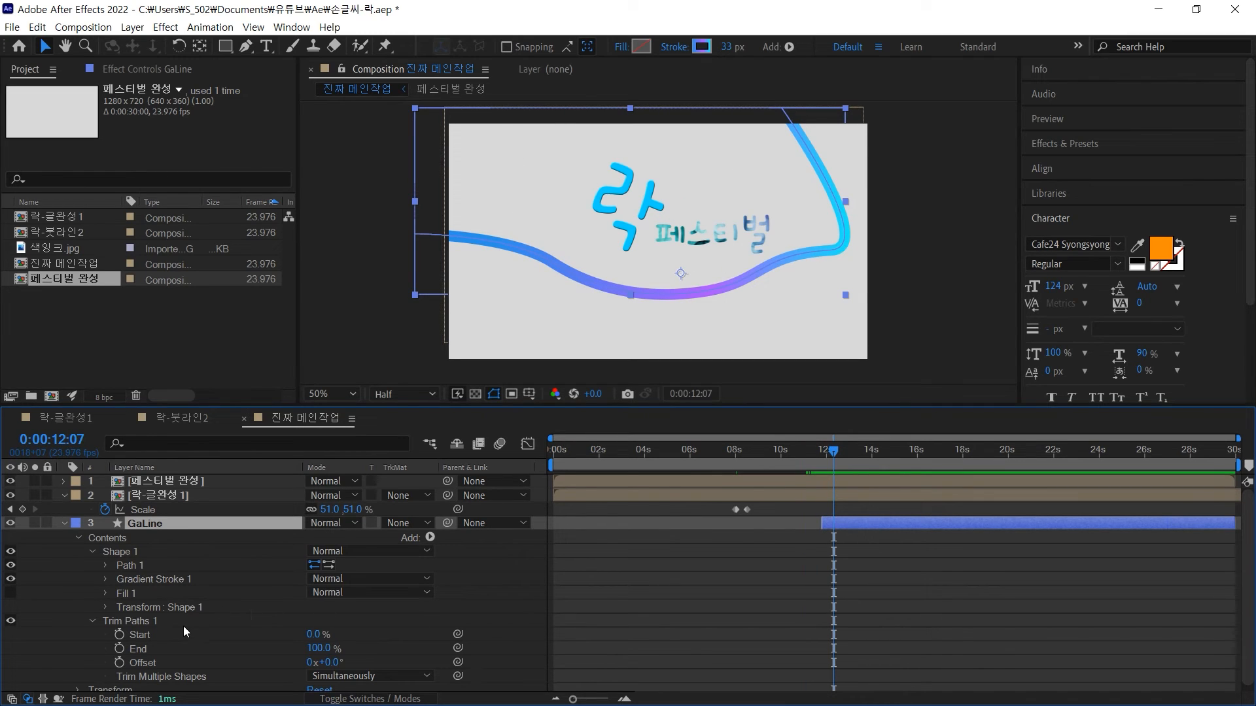
pyautogui.moveTo(833, 453); pyautogui.dragTo(910, 459)
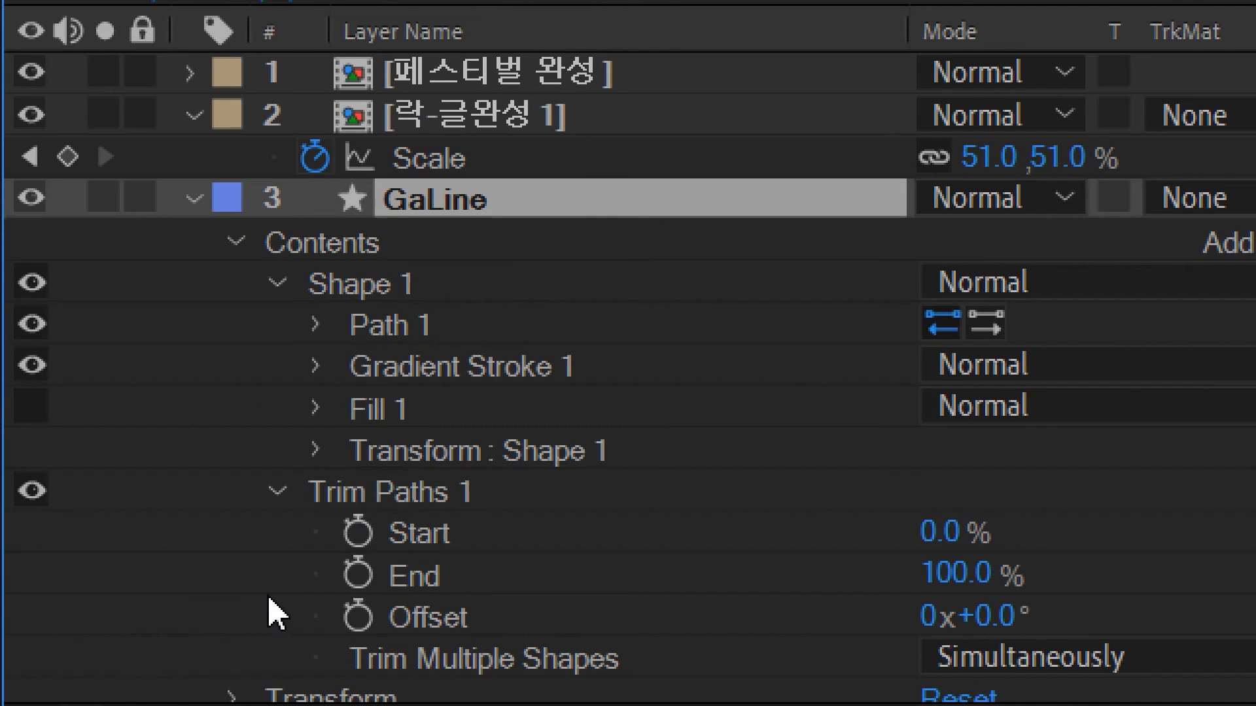
pyautogui.click(357, 575)
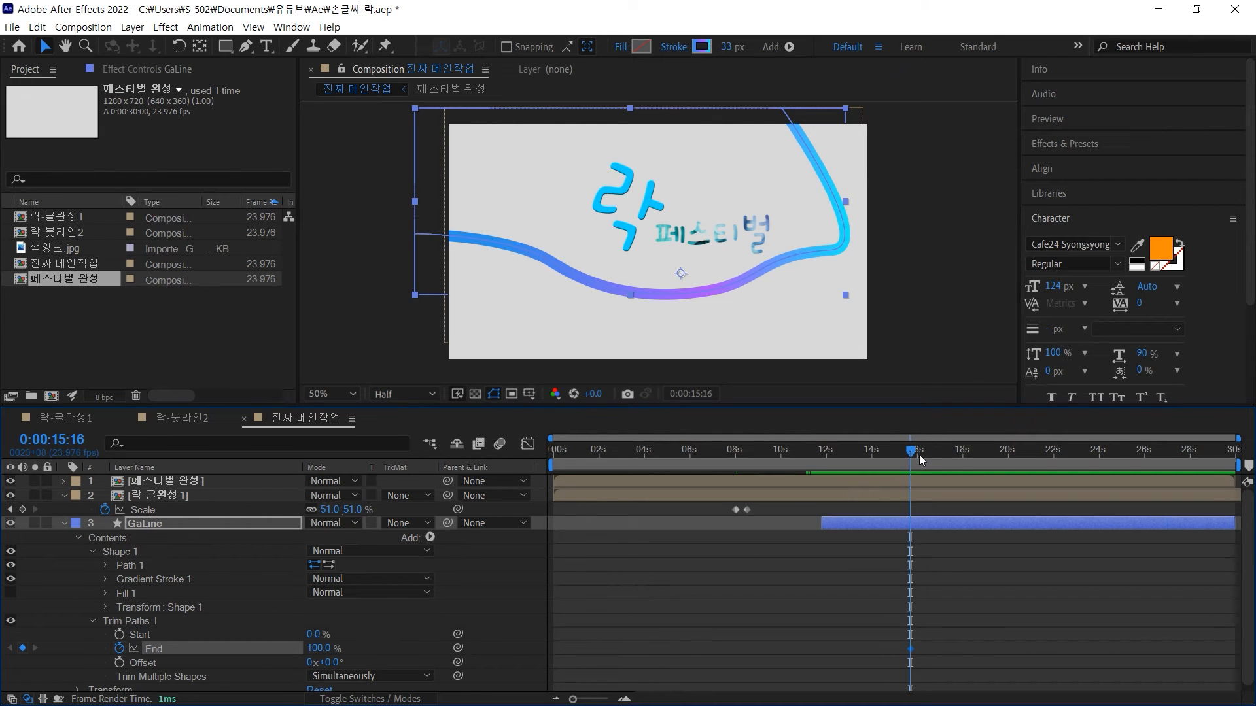
pyautogui.moveTo(912, 456); pyautogui.dragTo(829, 474)
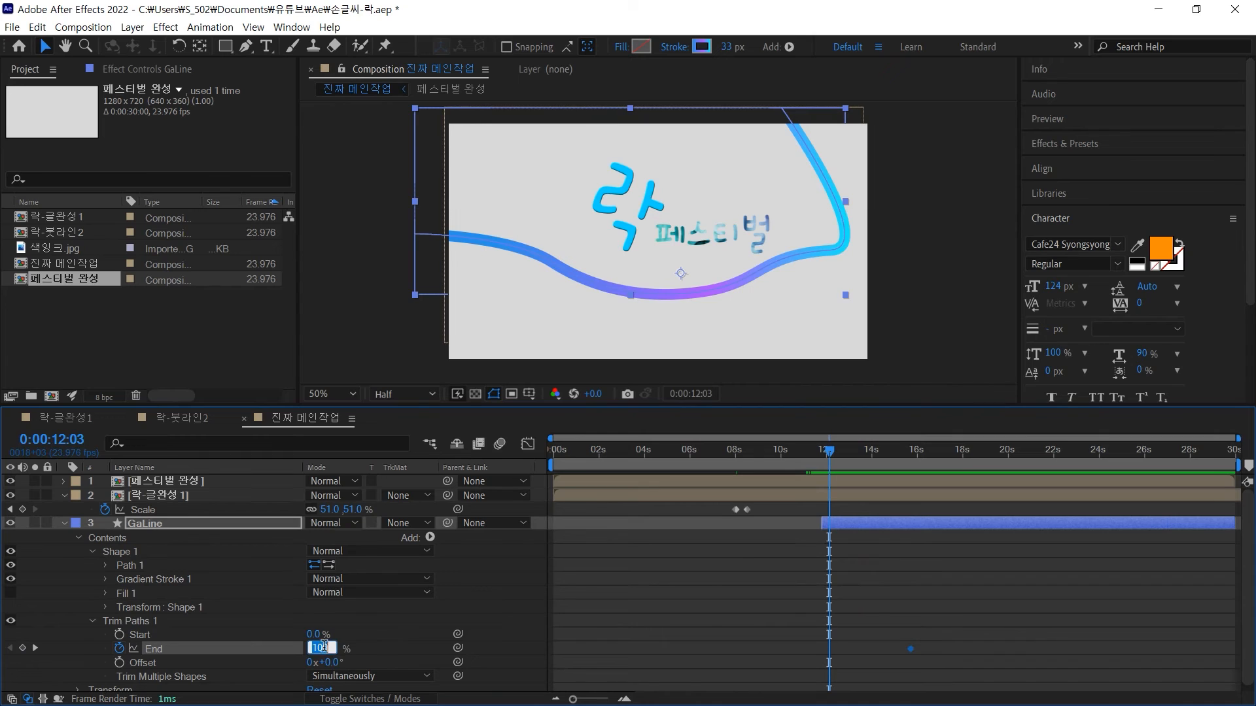
pyautogui.write('0')
pyautogui.press('Return')
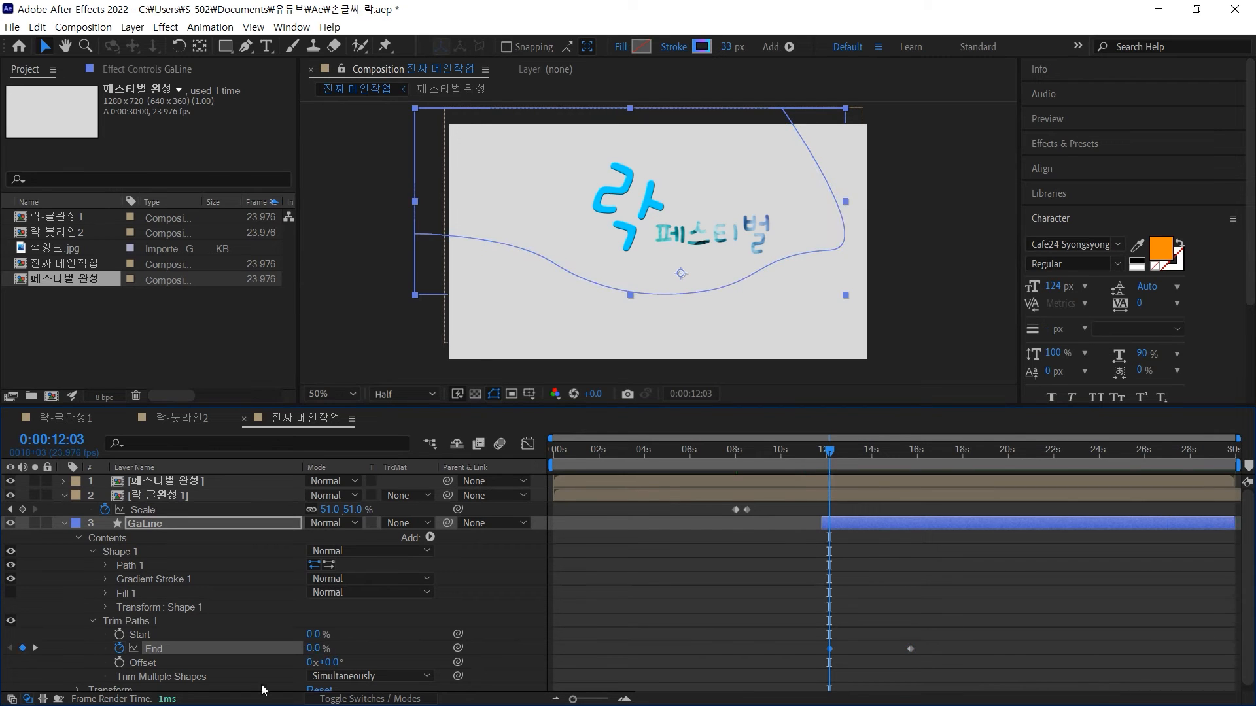
# Shorten GaLine's draw-on by moving the 100% End keyframe to about 14 seconds, and set the current time to about 15 seconds
pyautogui.moveTo(829, 458)
pyautogui.mouseDown()
pyautogui.moveTo(723, 454)
pyautogui.moveTo(982, 455)
pyautogui.mouseUp()
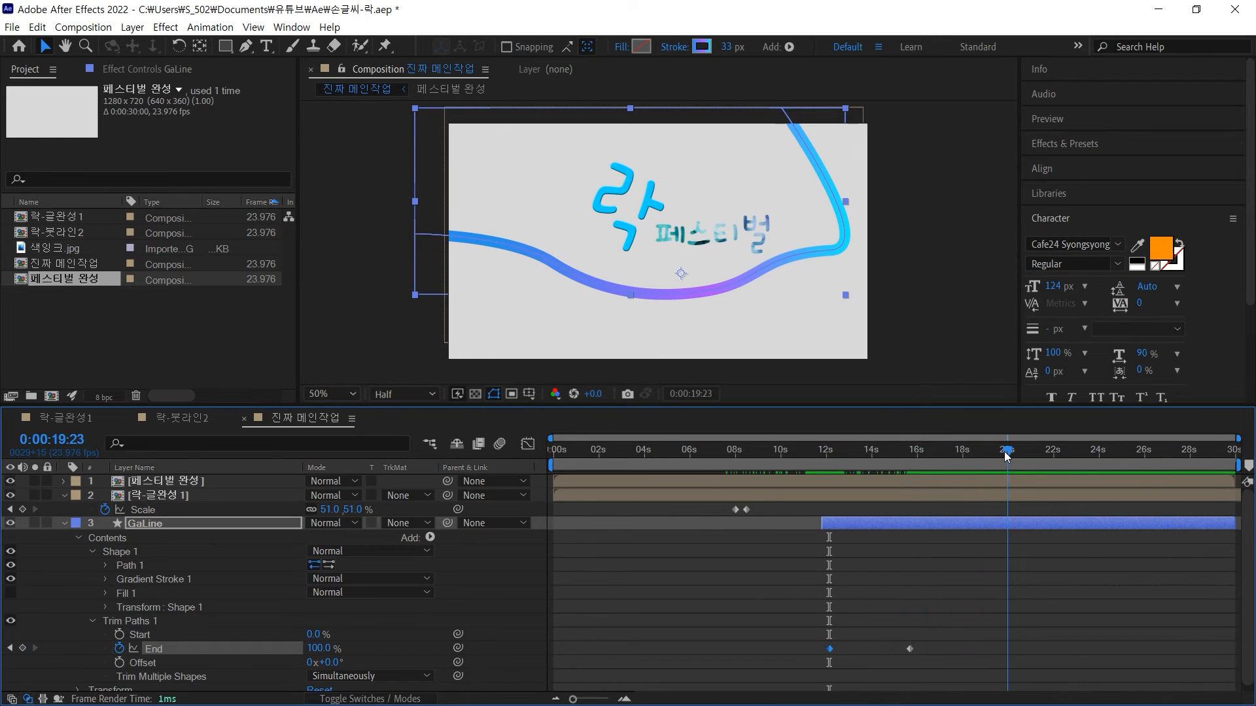
pyautogui.moveTo(1007, 456); pyautogui.dragTo(1012, 452)
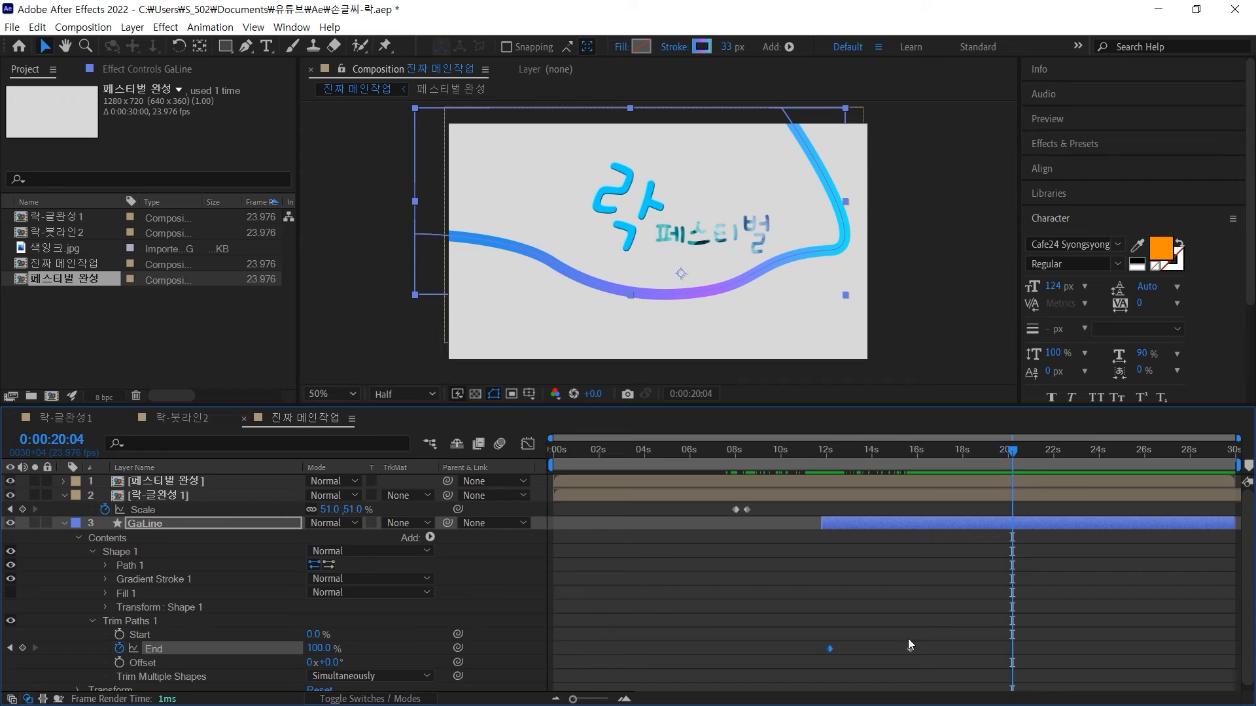
pyautogui.moveTo(909, 648); pyautogui.dragTo(873, 648)
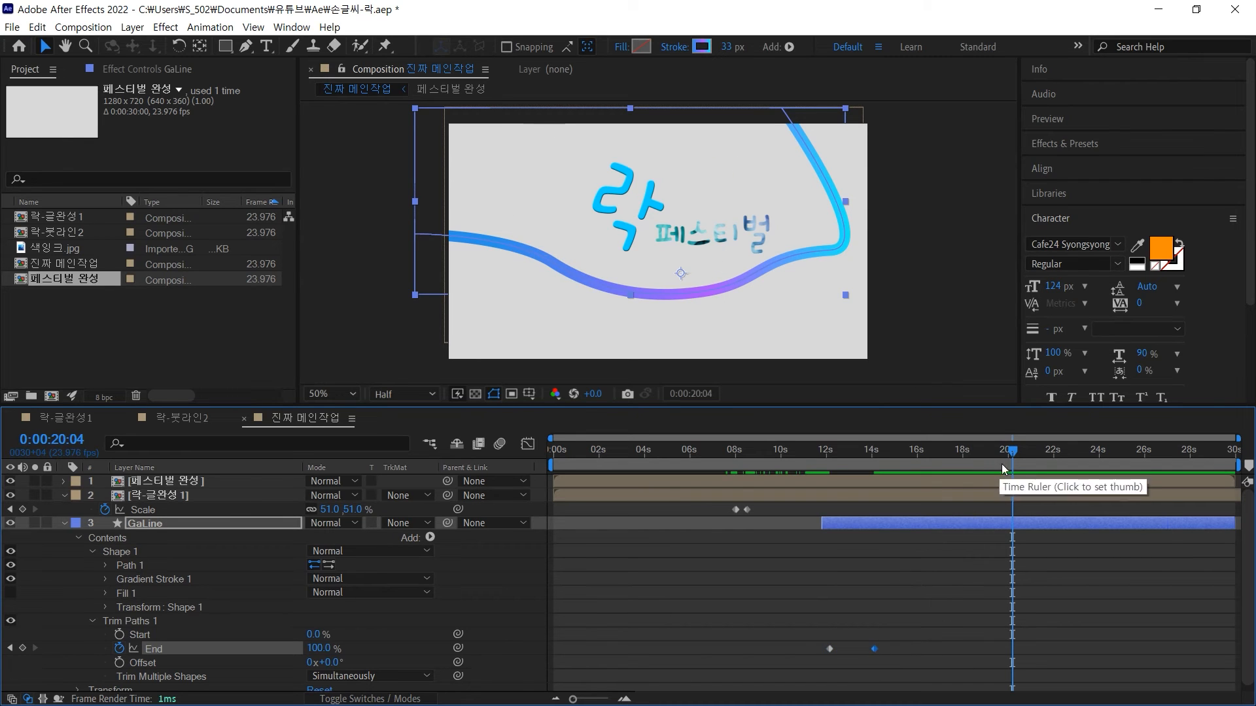
pyautogui.moveTo(1012, 453)
pyautogui.mouseDown()
pyautogui.moveTo(820, 496)
pyautogui.moveTo(876, 496)
pyautogui.mouseUp()
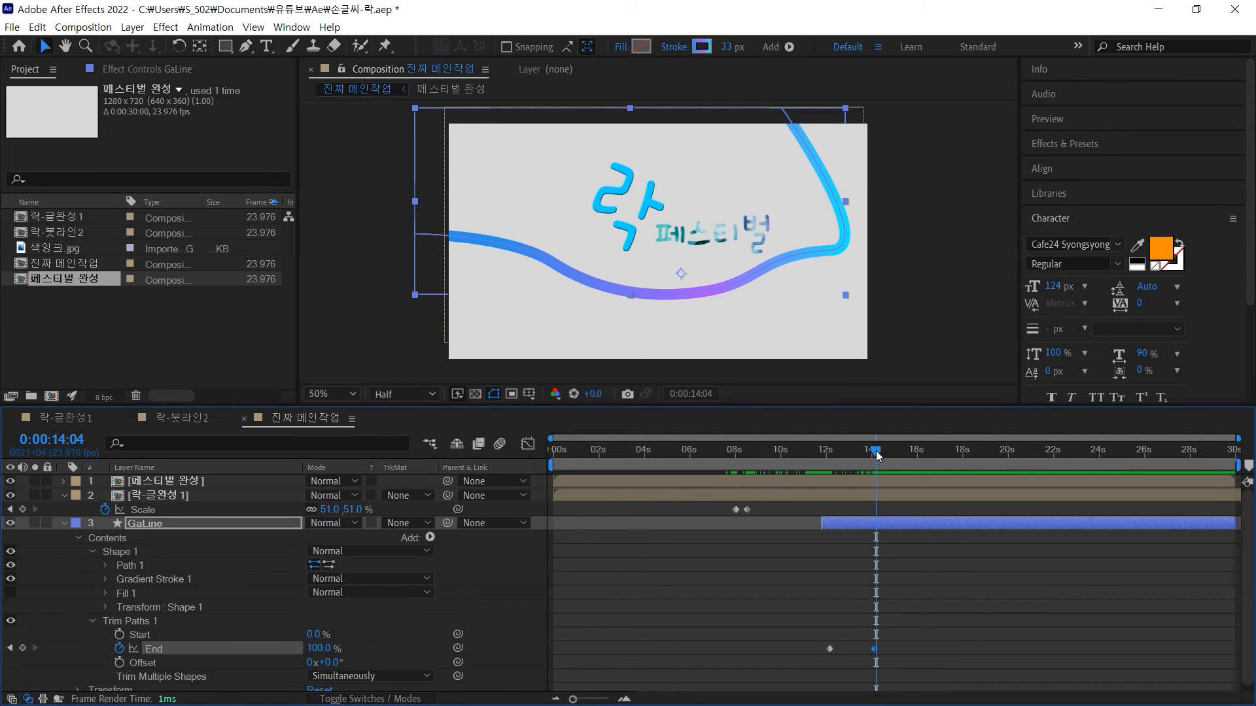
pyautogui.moveTo(881, 449); pyautogui.dragTo(902, 454)
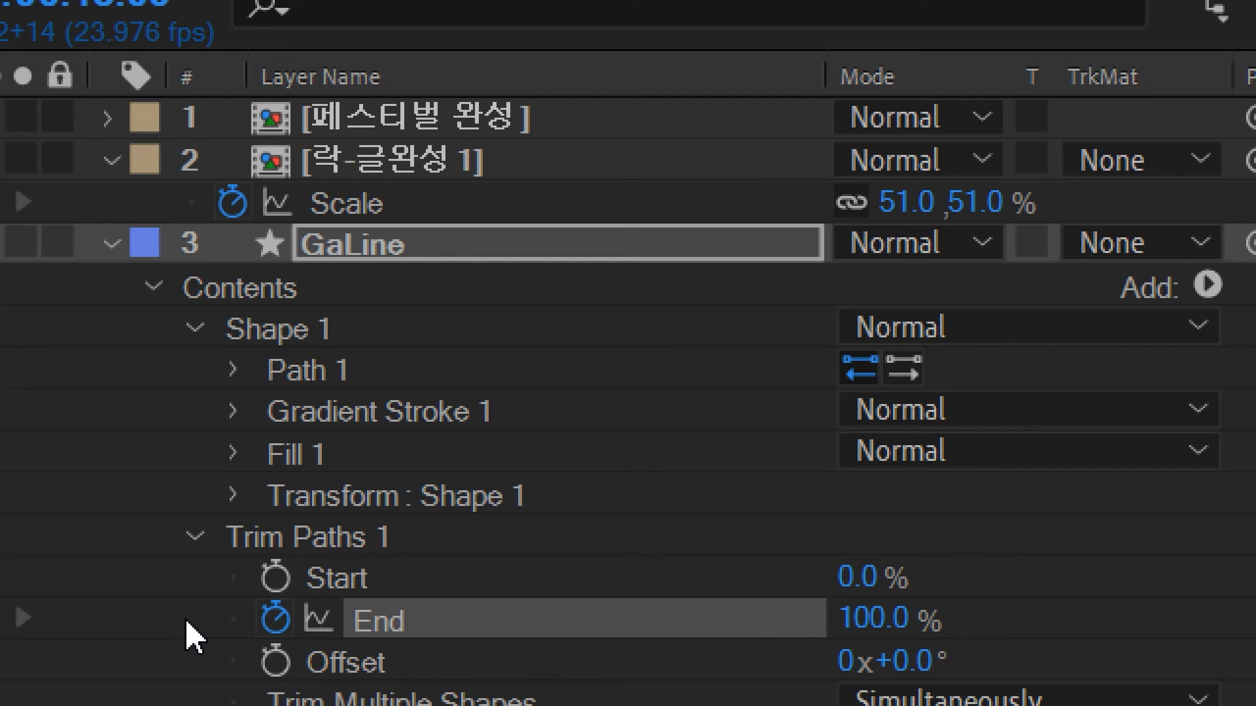
# Keyframe GaLine's Trim Paths Start at 0% at 0:00:15:06 and at 98% at 0:00:17:10, and preview the line wiping off
pyautogui.click(281, 589)
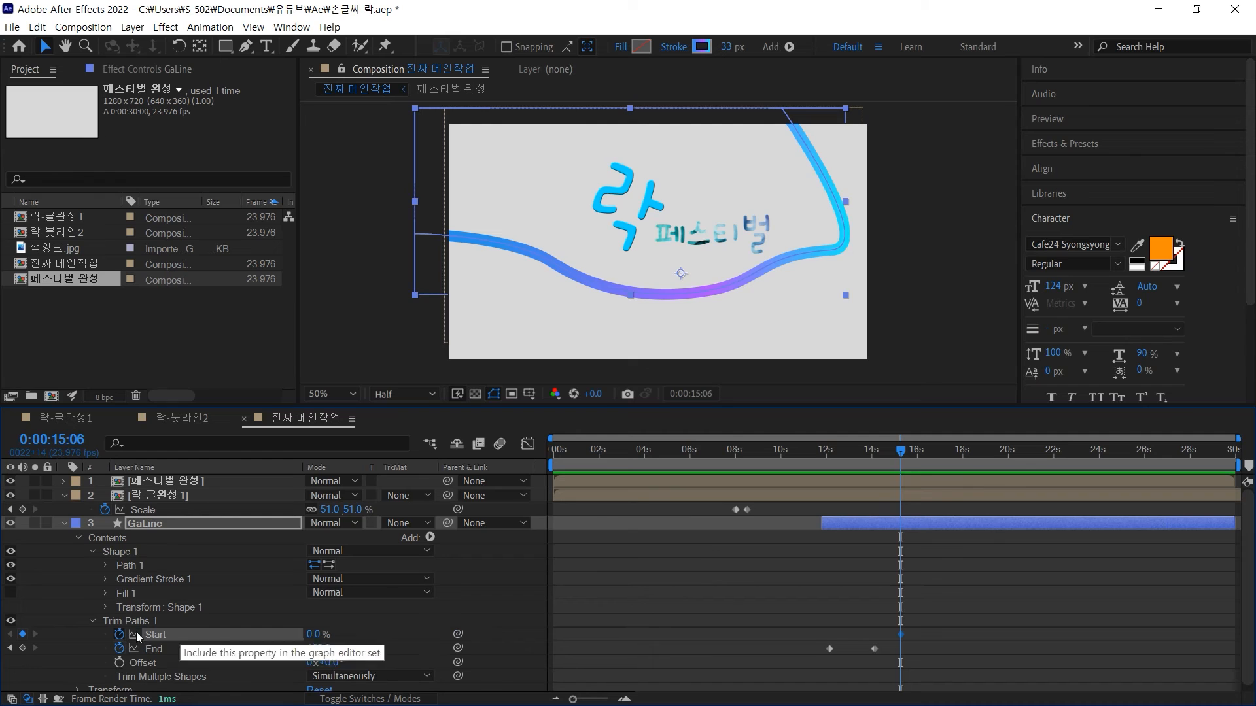
pyautogui.moveTo(905, 454); pyautogui.dragTo(952, 451)
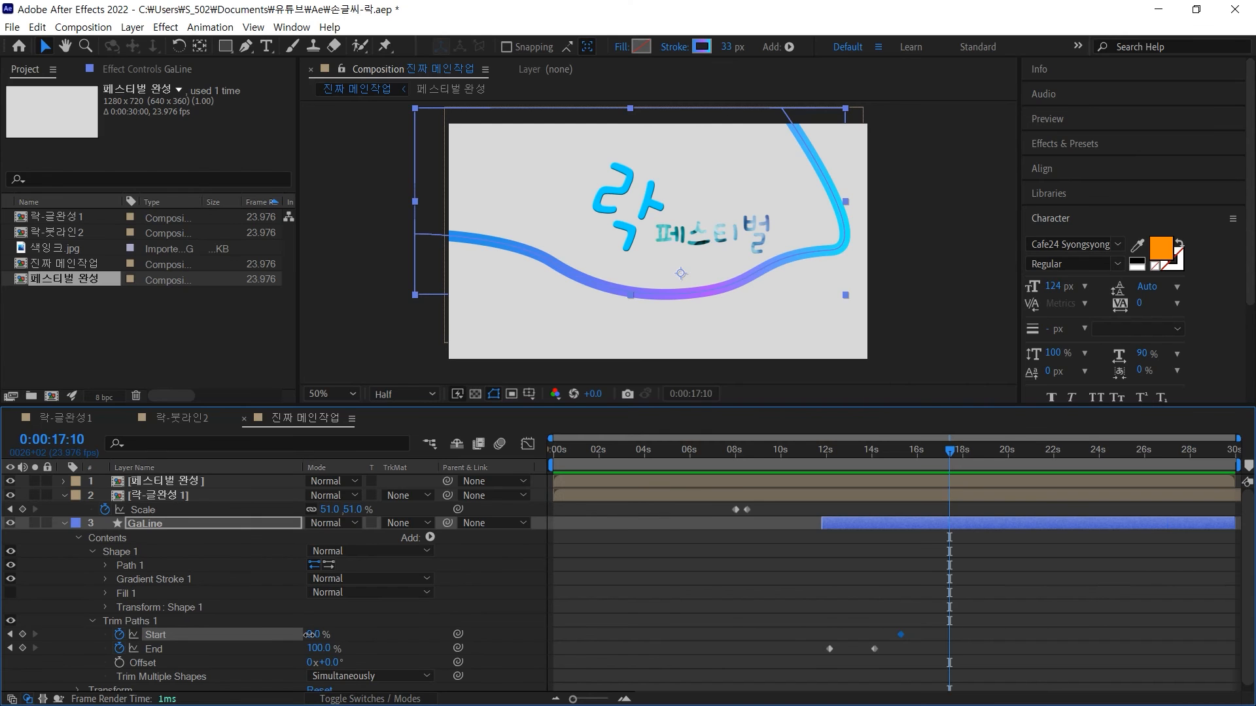
pyautogui.moveTo(311, 634); pyautogui.dragTo(369, 632)
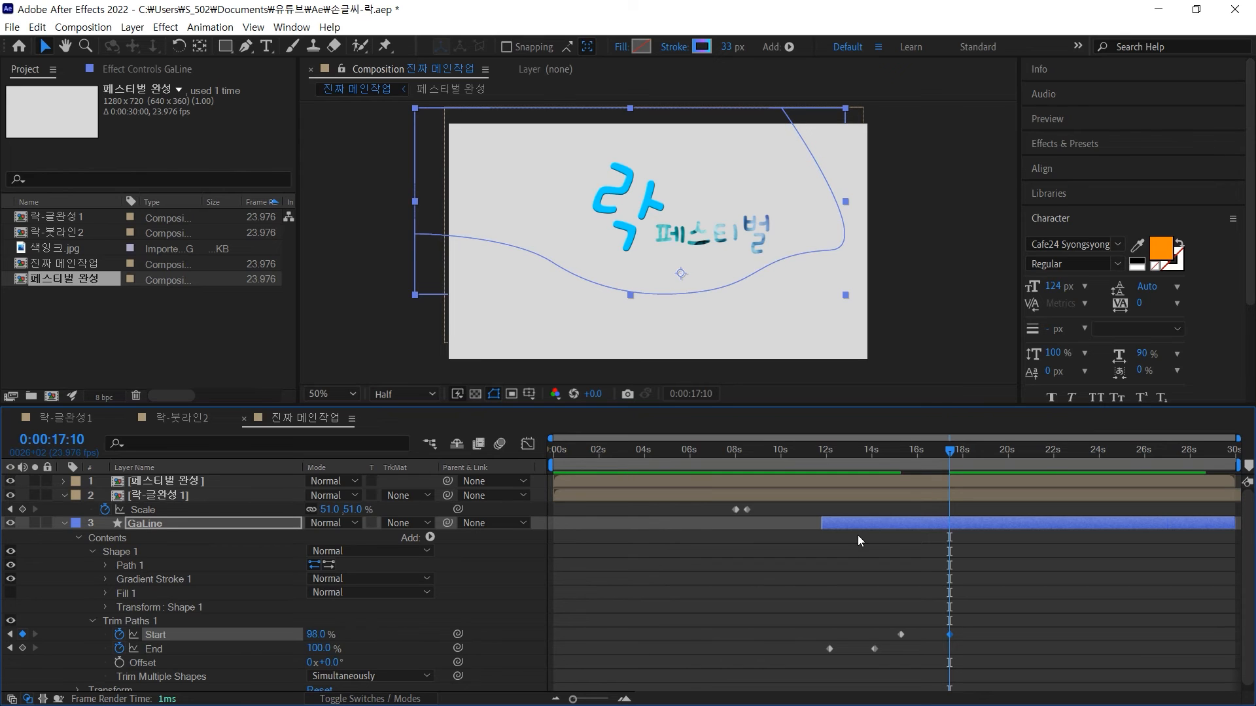
pyautogui.moveTo(951, 456)
pyautogui.mouseDown()
pyautogui.moveTo(798, 480)
pyautogui.moveTo(818, 478)
pyautogui.mouseUp()
pyautogui.press('space')
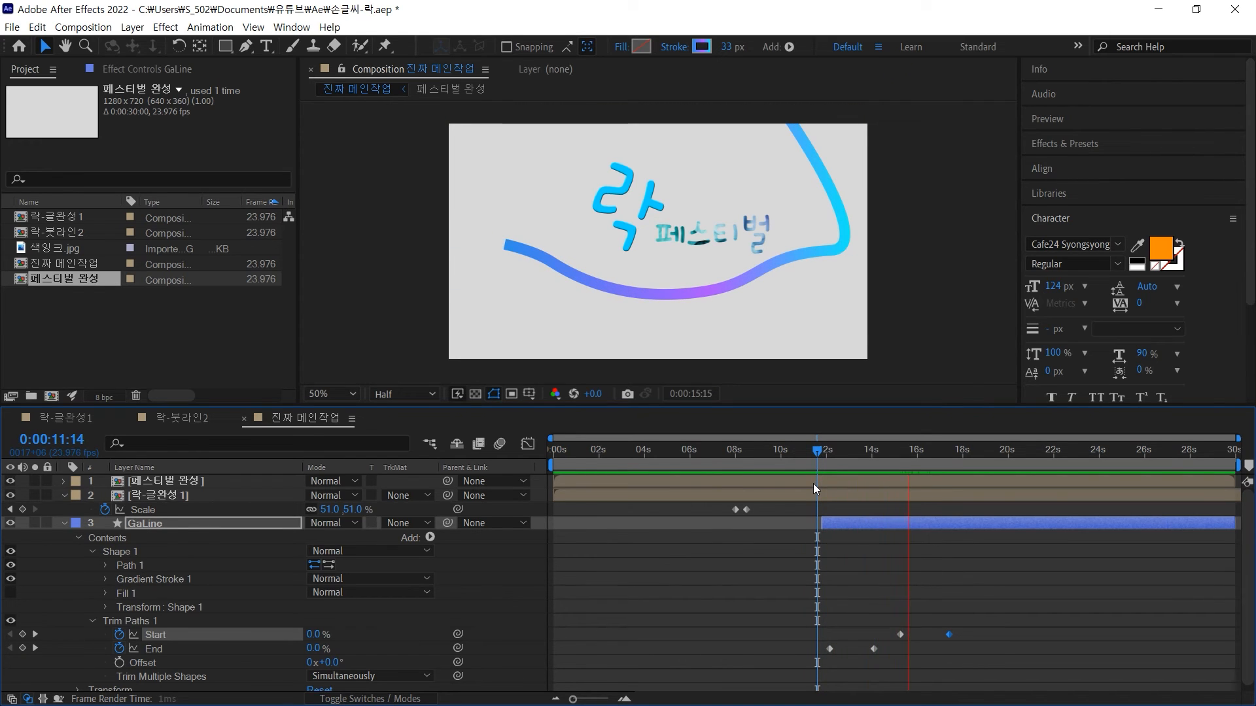
pyautogui.press('space')
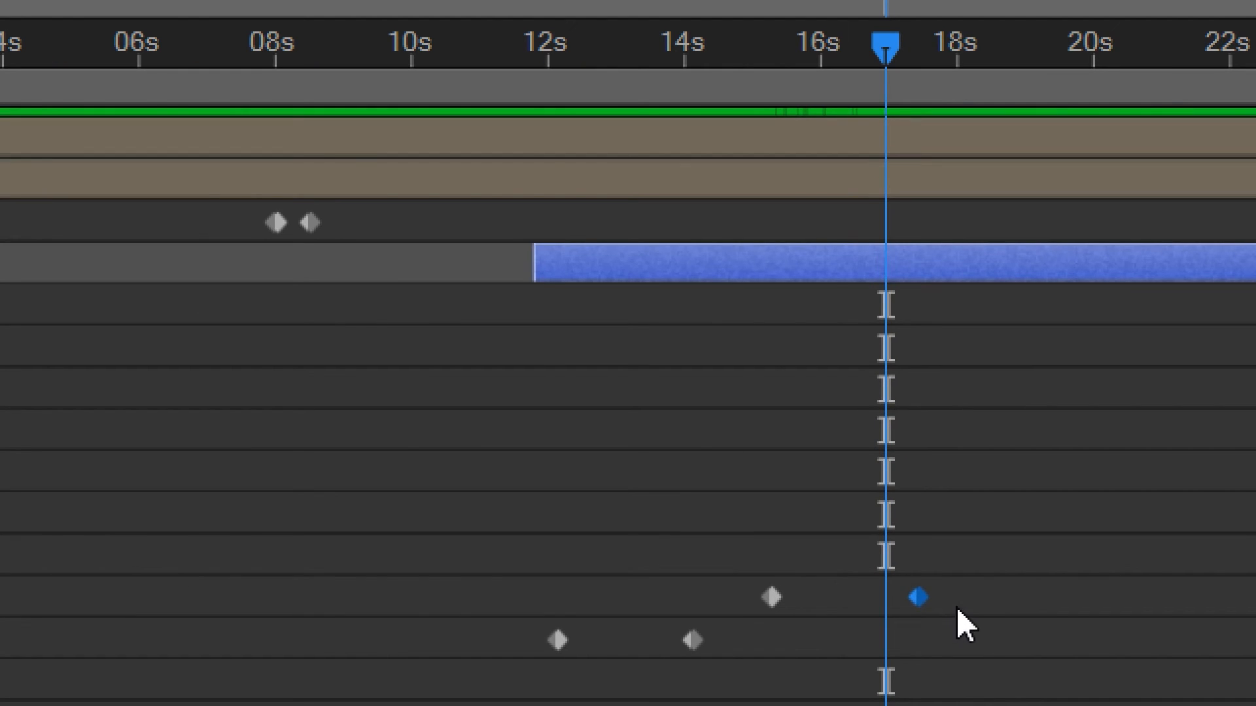
# Move both Trim Paths Start keyframes earlier so the first aligns with End's 100% keyframe at about 14 seconds, and preview the result
pyautogui.moveTo(950, 603); pyautogui.dragTo(714, 597)
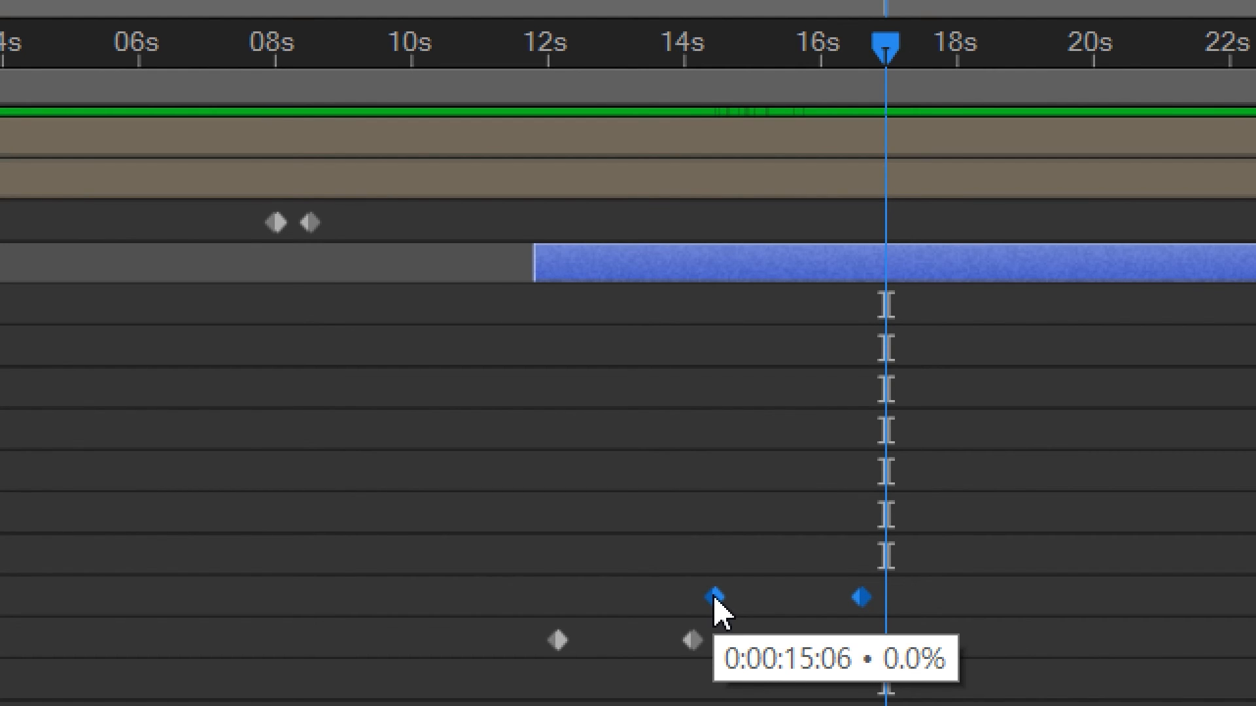
pyautogui.moveTo(714, 599); pyautogui.dragTo(714, 598)
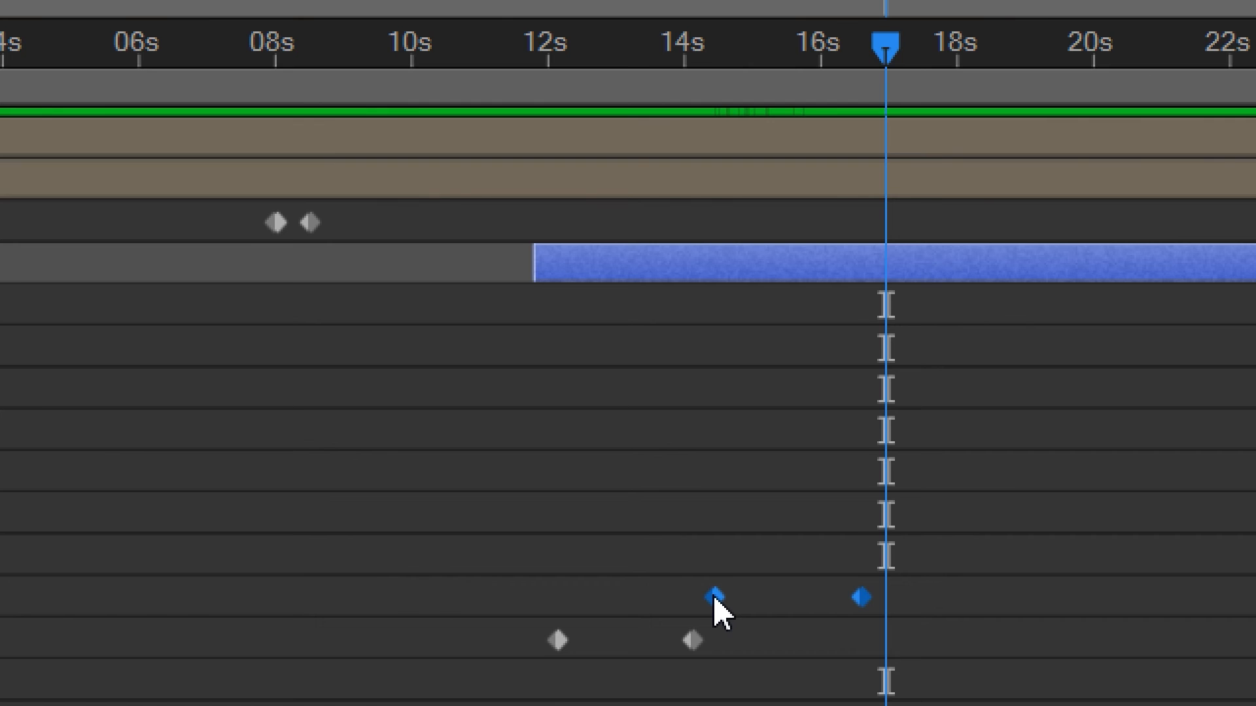
pyautogui.moveTo(714, 597); pyautogui.dragTo(696, 597)
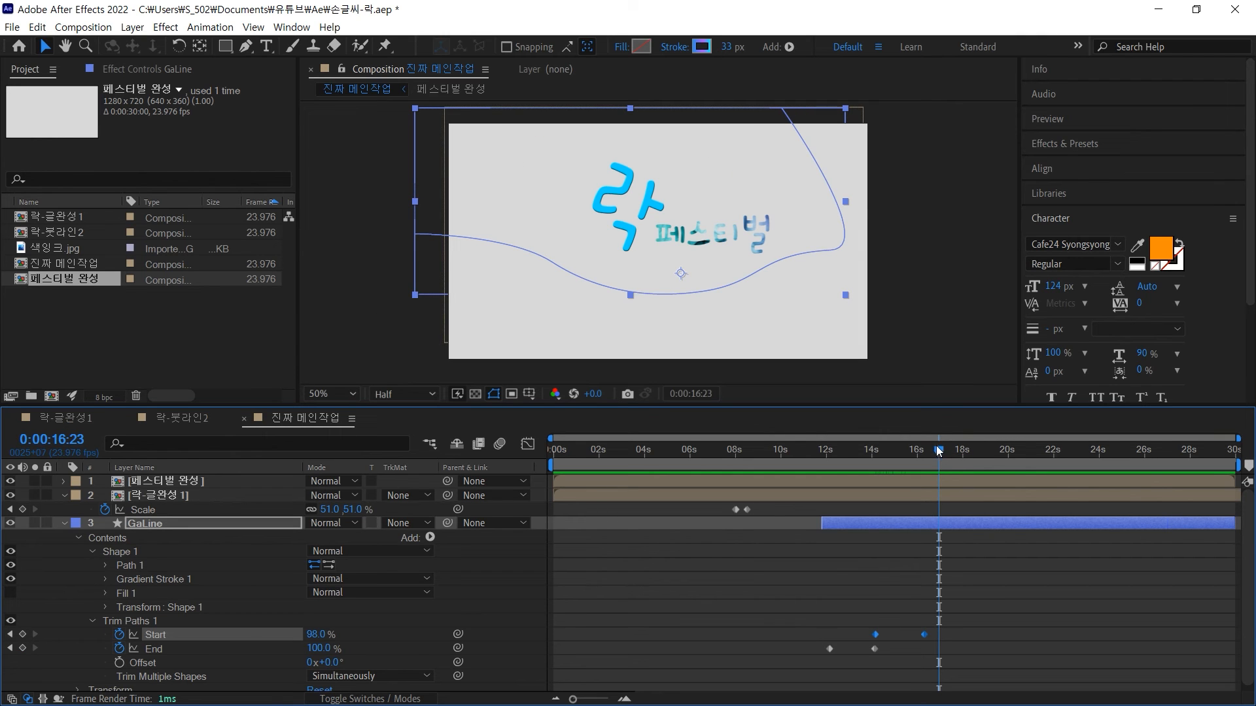
pyautogui.moveTo(938, 450); pyautogui.dragTo(823, 478)
pyautogui.click(892, 369)
pyautogui.press('space')
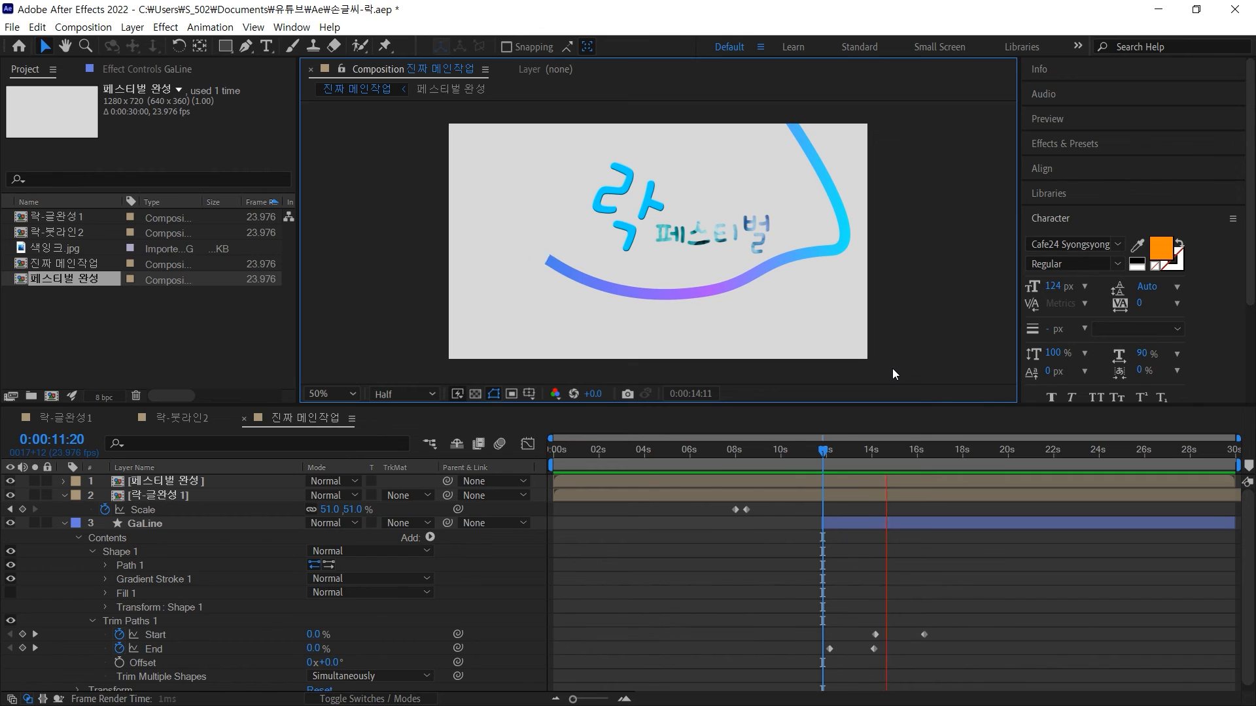
# Shift both Start keyframes further back so the first sits at about 13.5 seconds, and preview the line animation
pyautogui.click(873, 619)
pyautogui.moveTo(865, 623); pyautogui.dragTo(909, 637)
pyautogui.moveTo(915, 456); pyautogui.dragTo(822, 477)
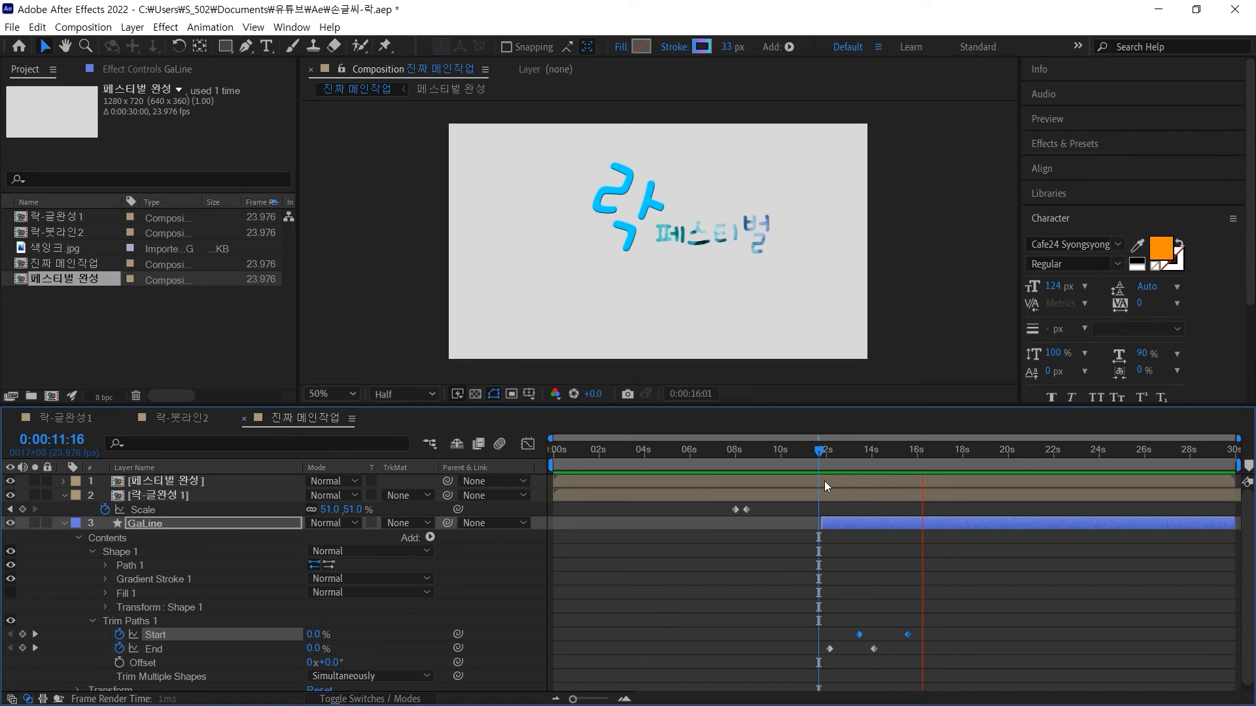
pyautogui.press('space')
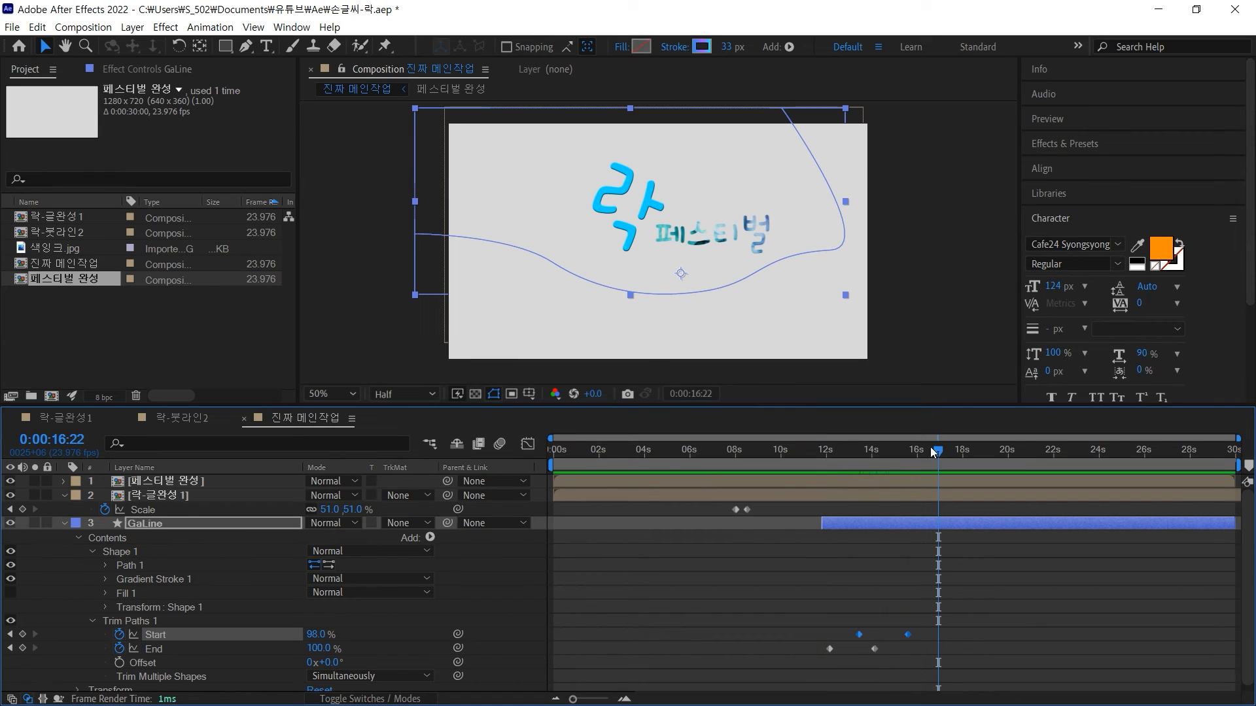
pyautogui.moveTo(938, 456); pyautogui.dragTo(811, 475)
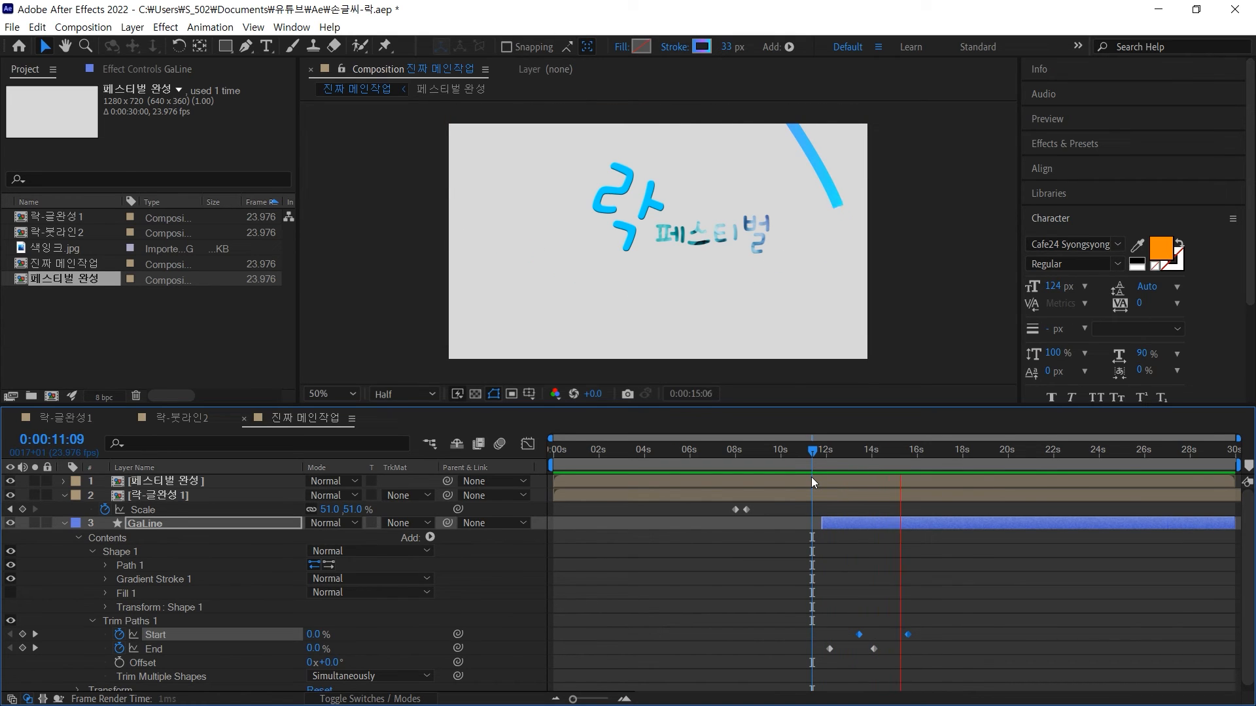
pyautogui.press('space')
# Move the two Start keyframes to about 14 and 16 seconds, and play the line animation from about 12 seconds
pyautogui.moveTo(852, 622); pyautogui.dragTo(924, 634)
pyautogui.moveTo(916, 466); pyautogui.dragTo(828, 468)
pyautogui.press('space')
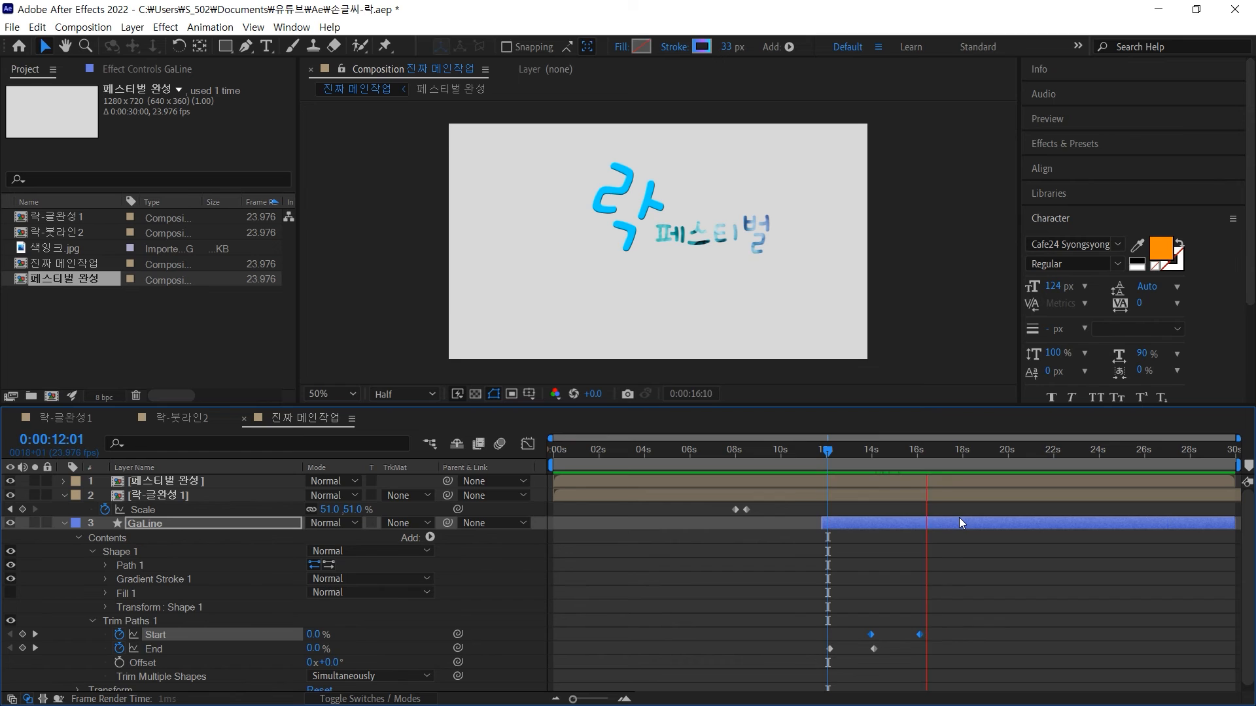
pyautogui.press('space')
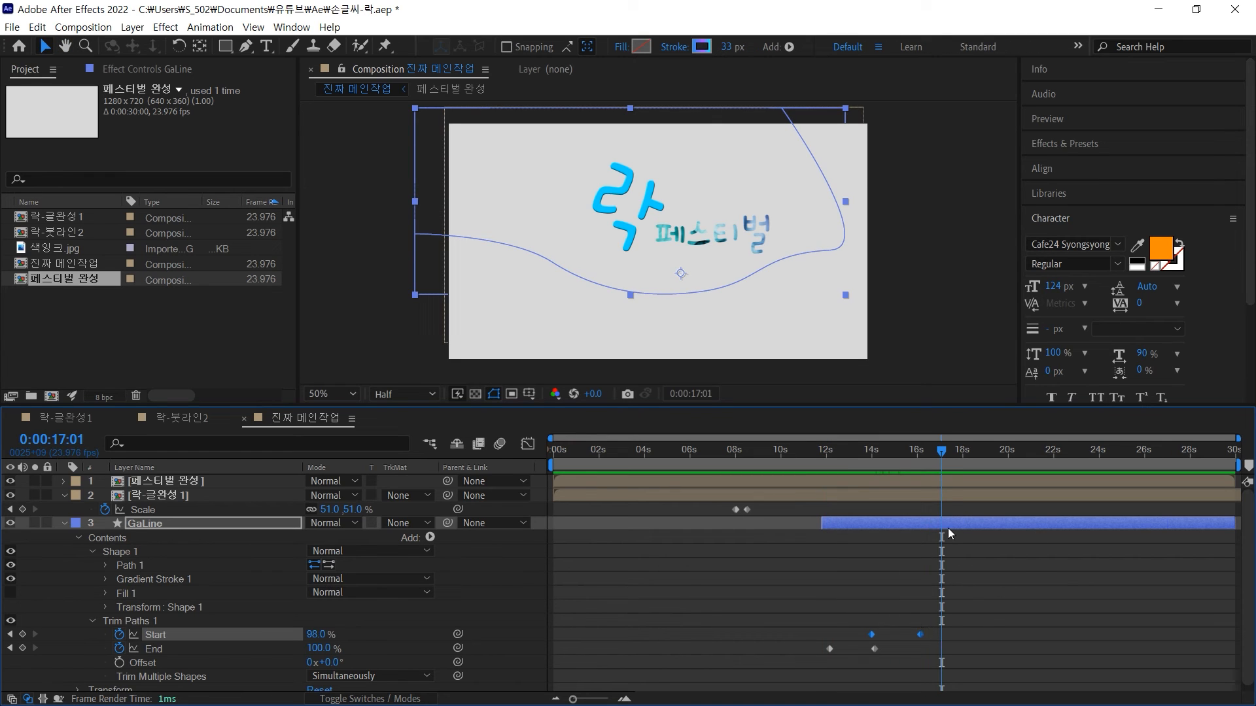
# End the work area at 0:00:20:00 and trim the main composition to it
pyautogui.moveTo(940, 451); pyautogui.dragTo(971, 459)
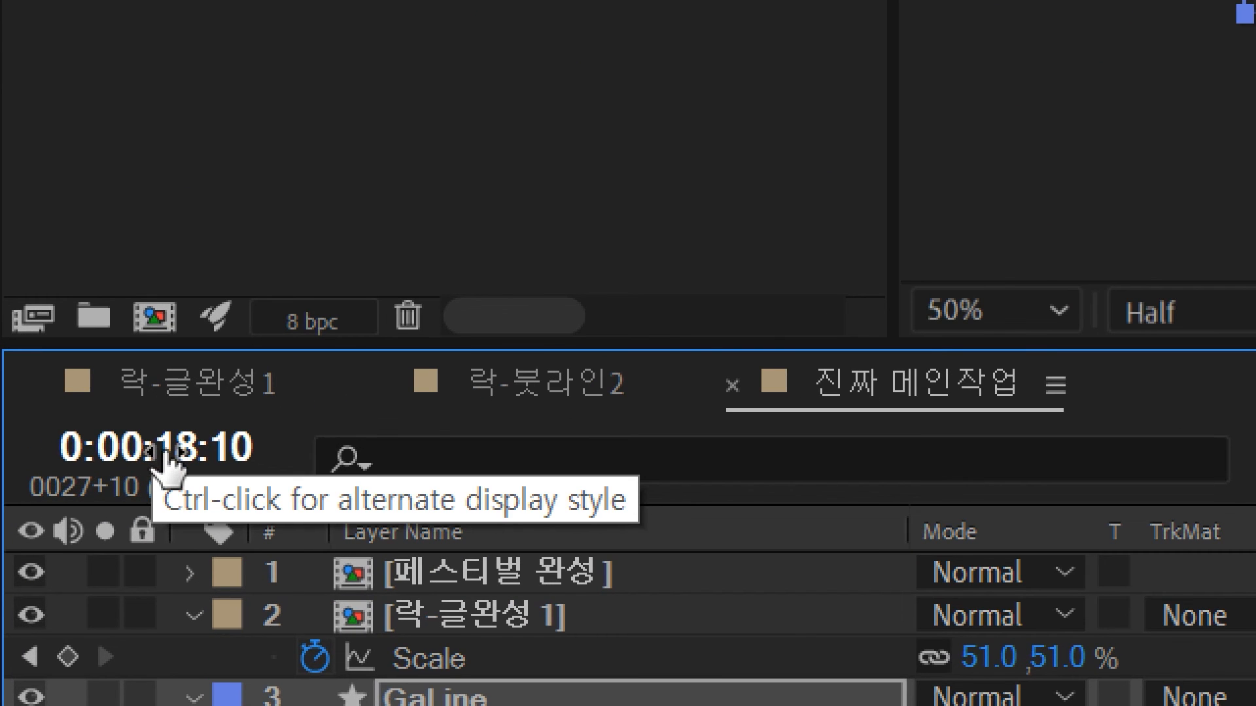
pyautogui.click(54, 439)
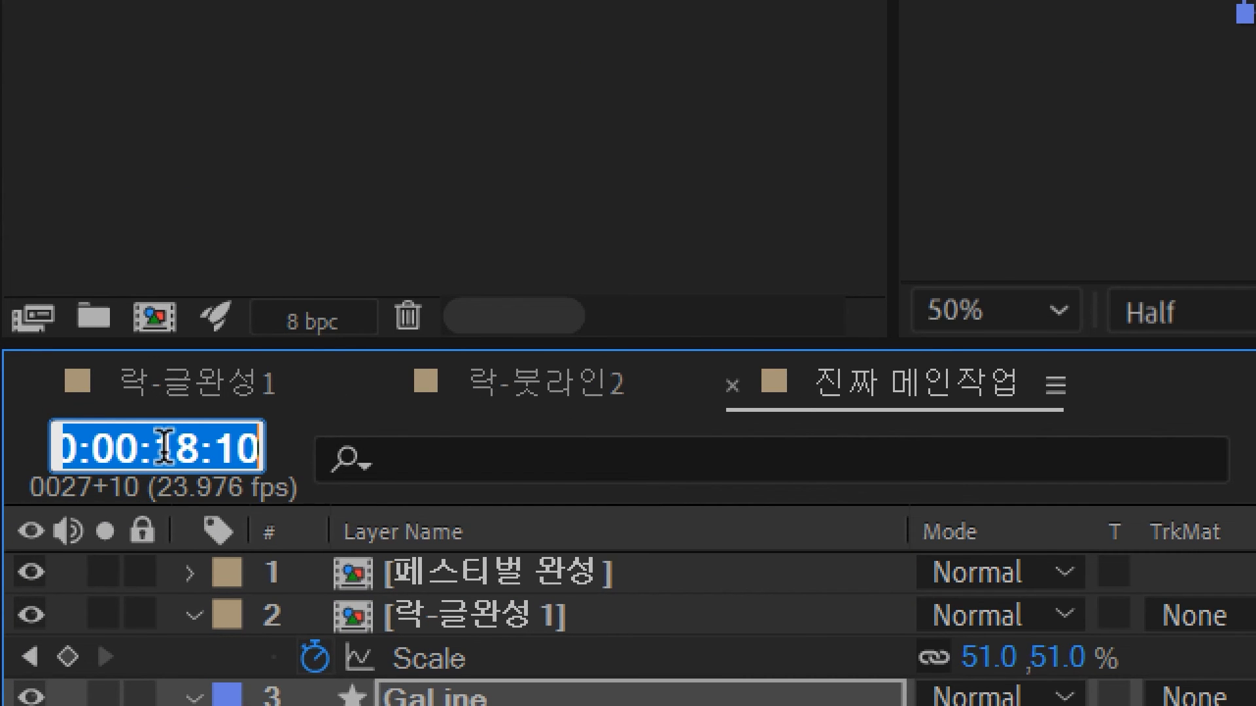
pyautogui.write('20.')
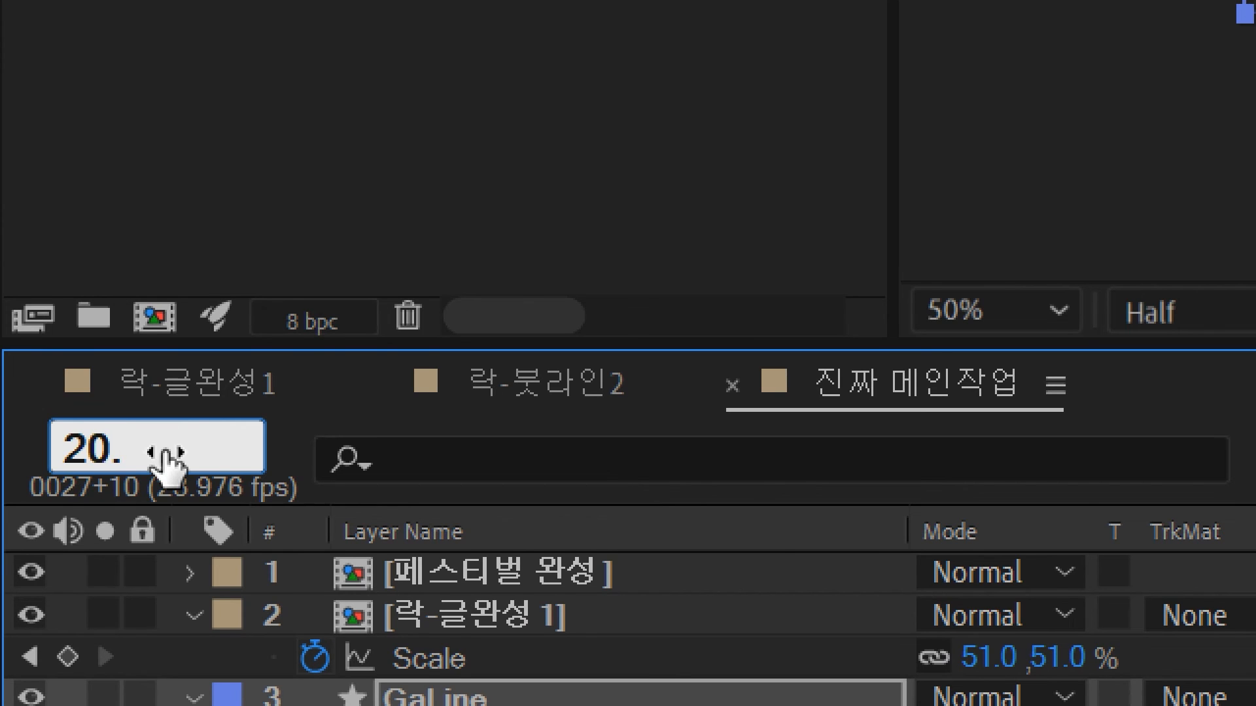
pyautogui.press('Return')
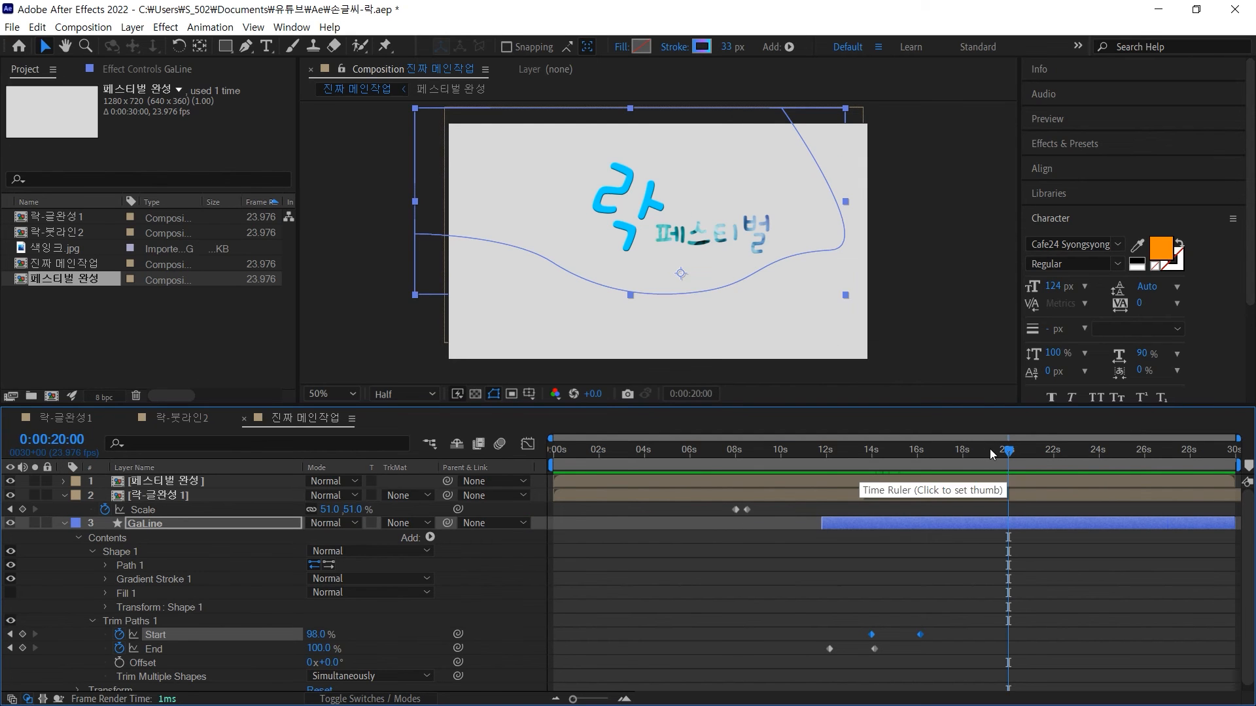
pyautogui.moveTo(1238, 465); pyautogui.dragTo(1012, 464)
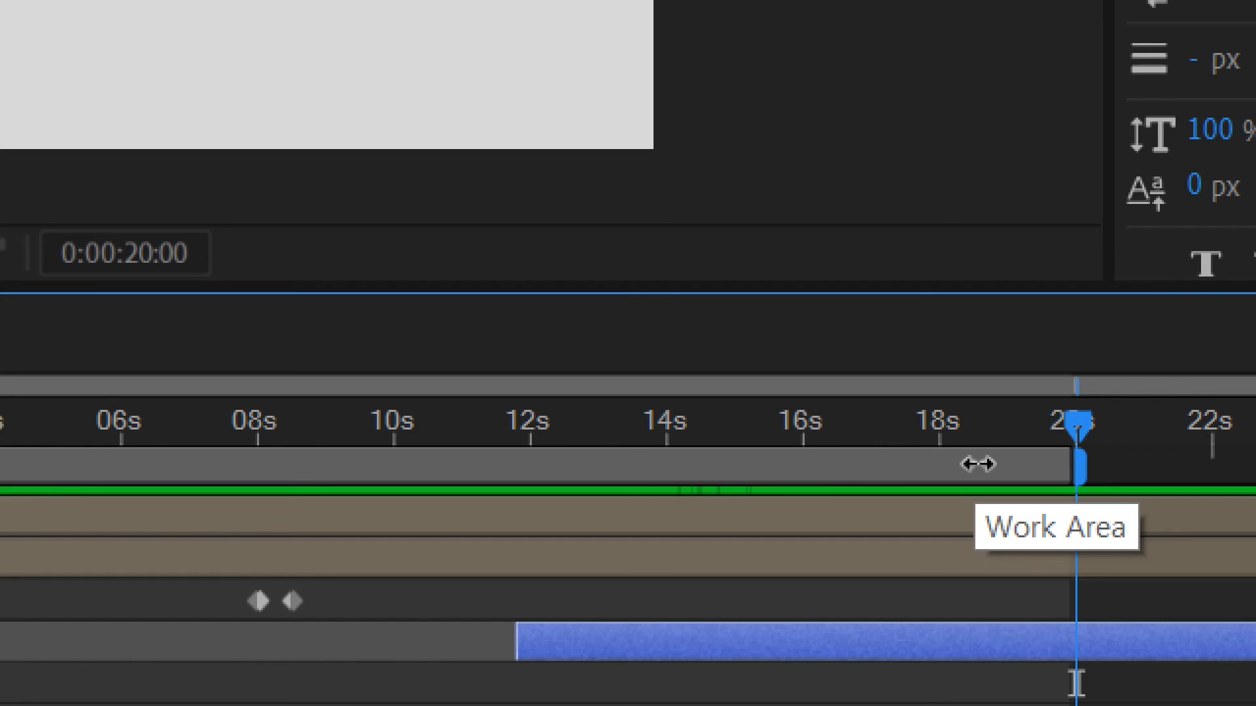
pyautogui.rightClick(978, 464)
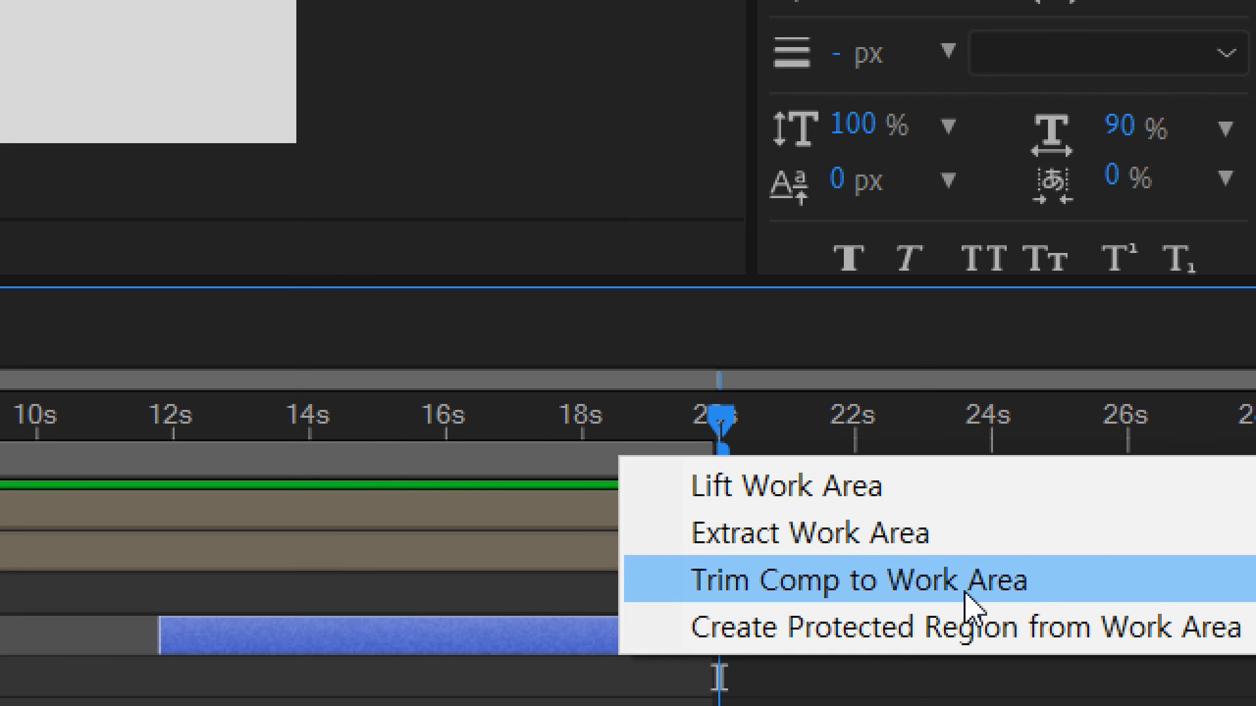
pyautogui.click(966, 603)
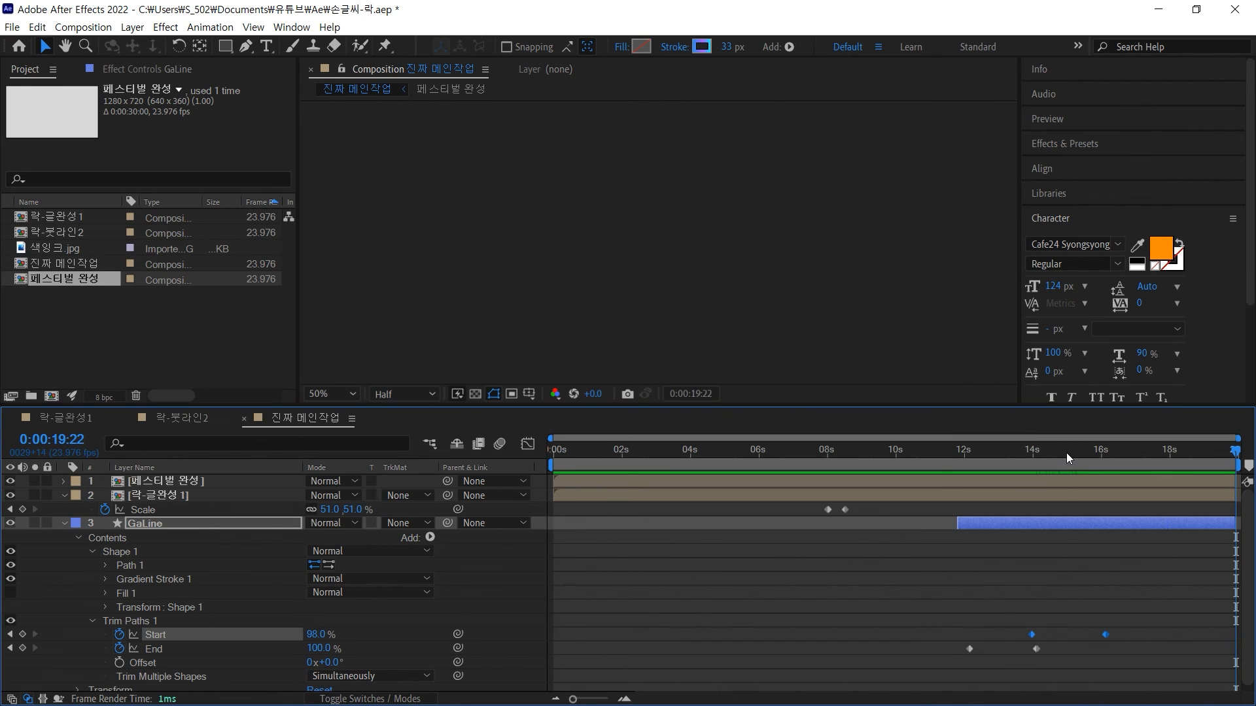
# Play the composition from the start, fit the frame to the viewer, and scrub to about 3 seconds to examine the 락 lettering
pyautogui.click(1066, 452)
pyautogui.press('Home')
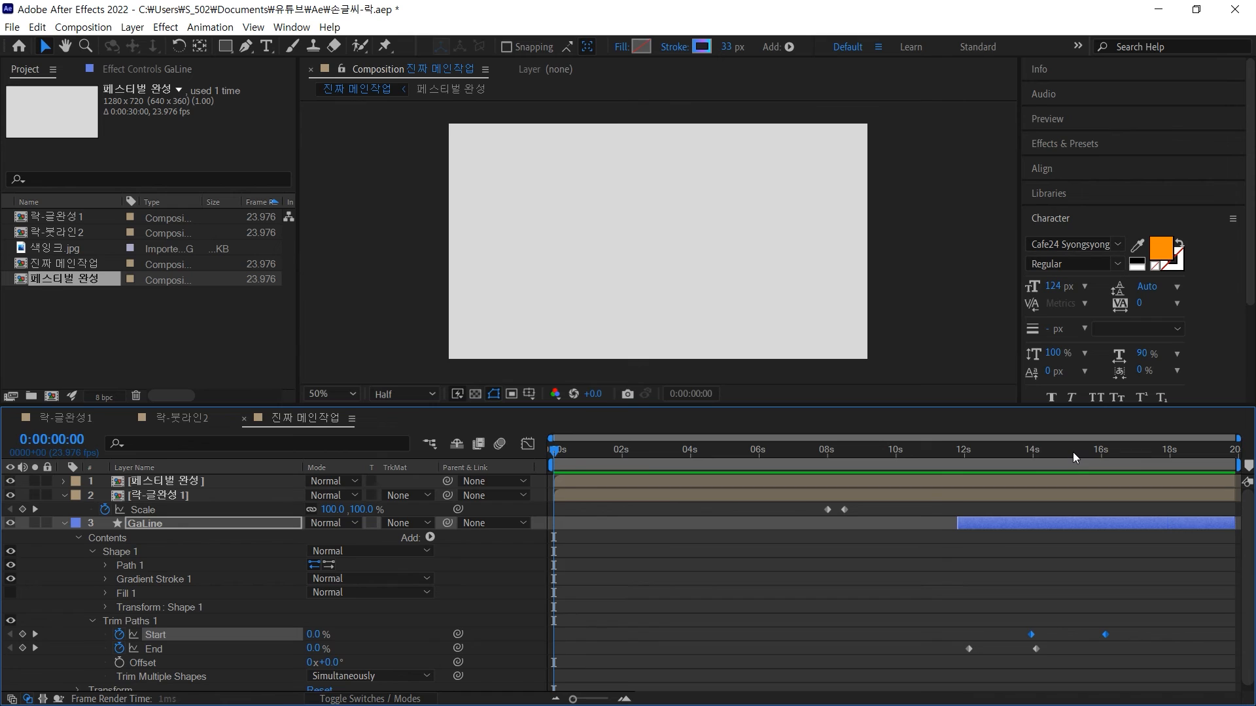
pyautogui.press('space')
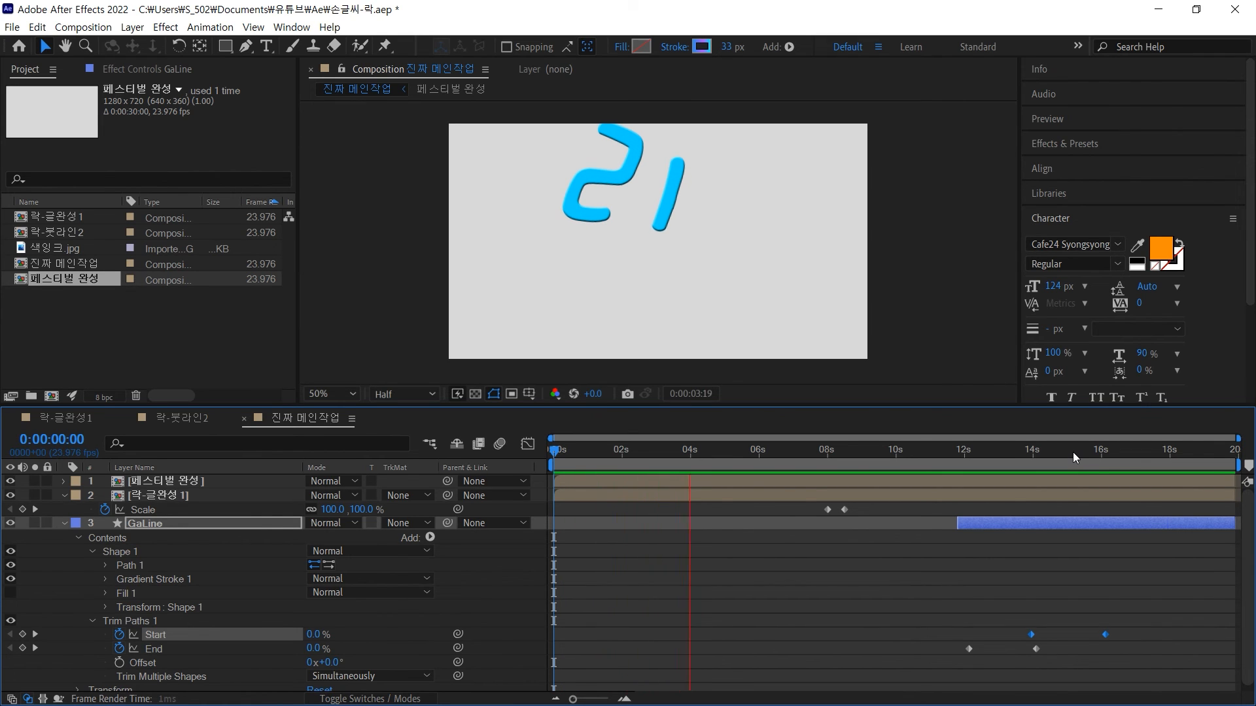
pyautogui.click(932, 331)
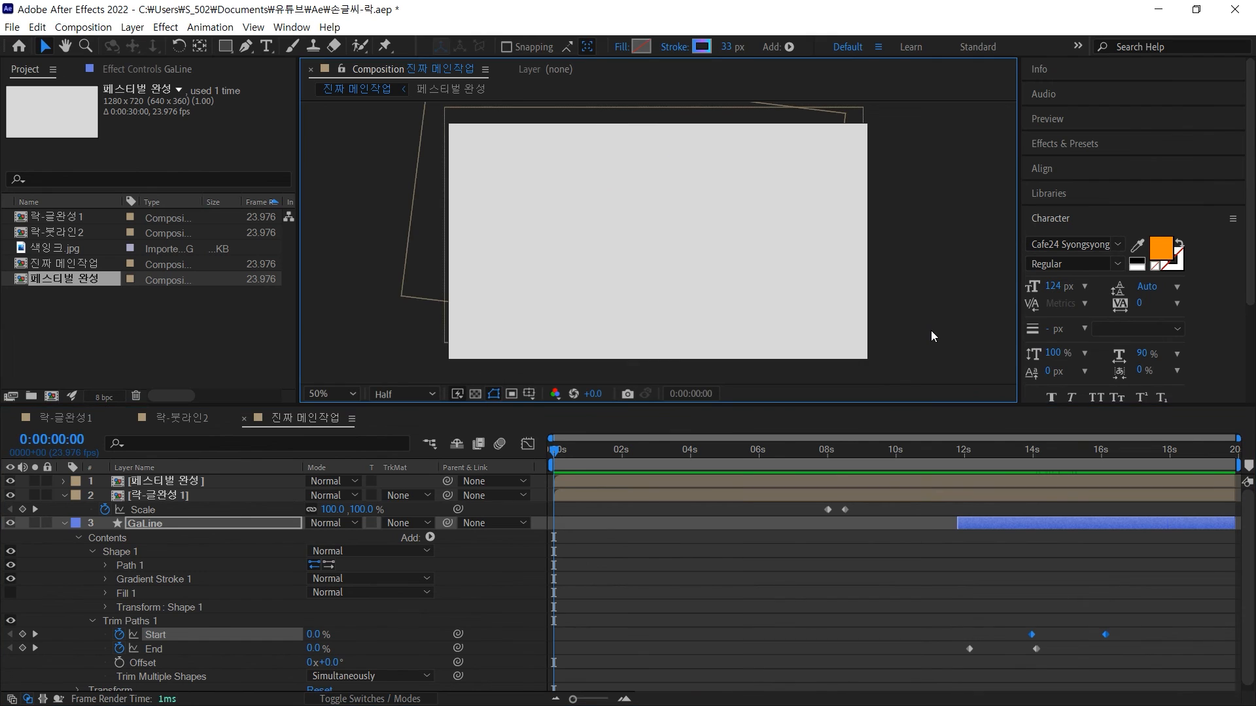
pyautogui.hotkey('shift', '/')
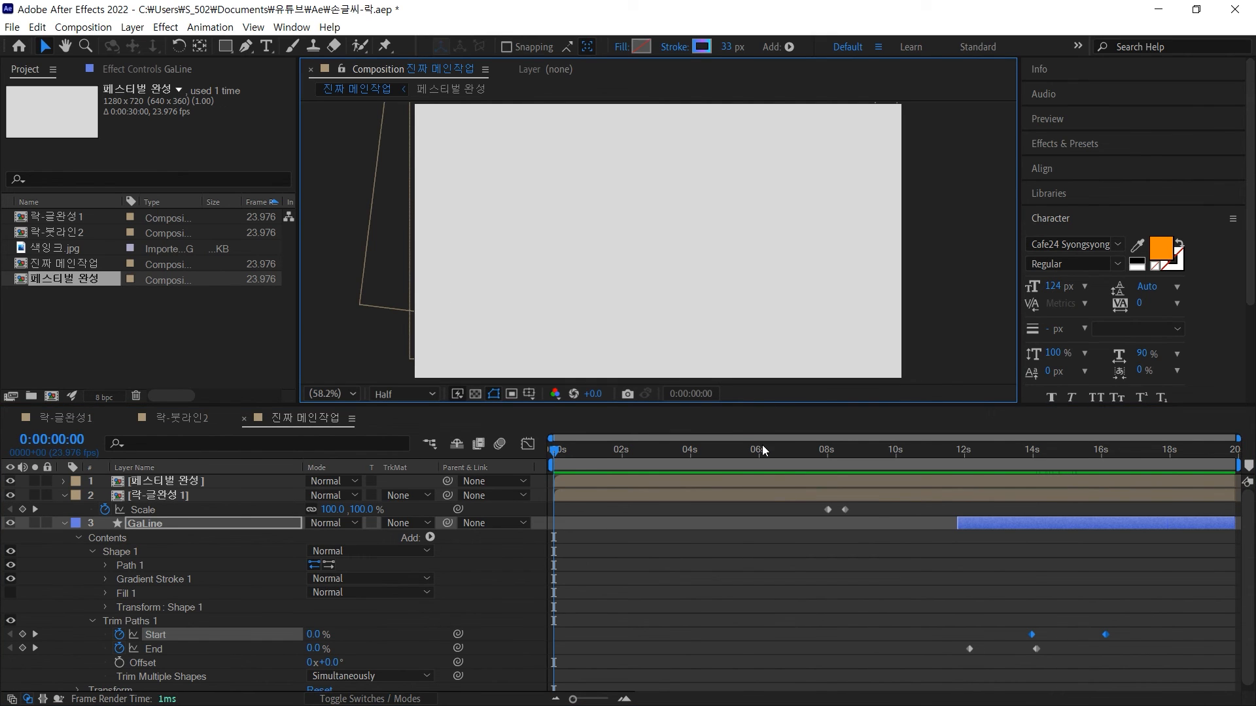
pyautogui.moveTo(746, 453)
pyautogui.mouseDown()
pyautogui.moveTo(508, 480)
pyautogui.moveTo(664, 452)
pyautogui.mouseUp()
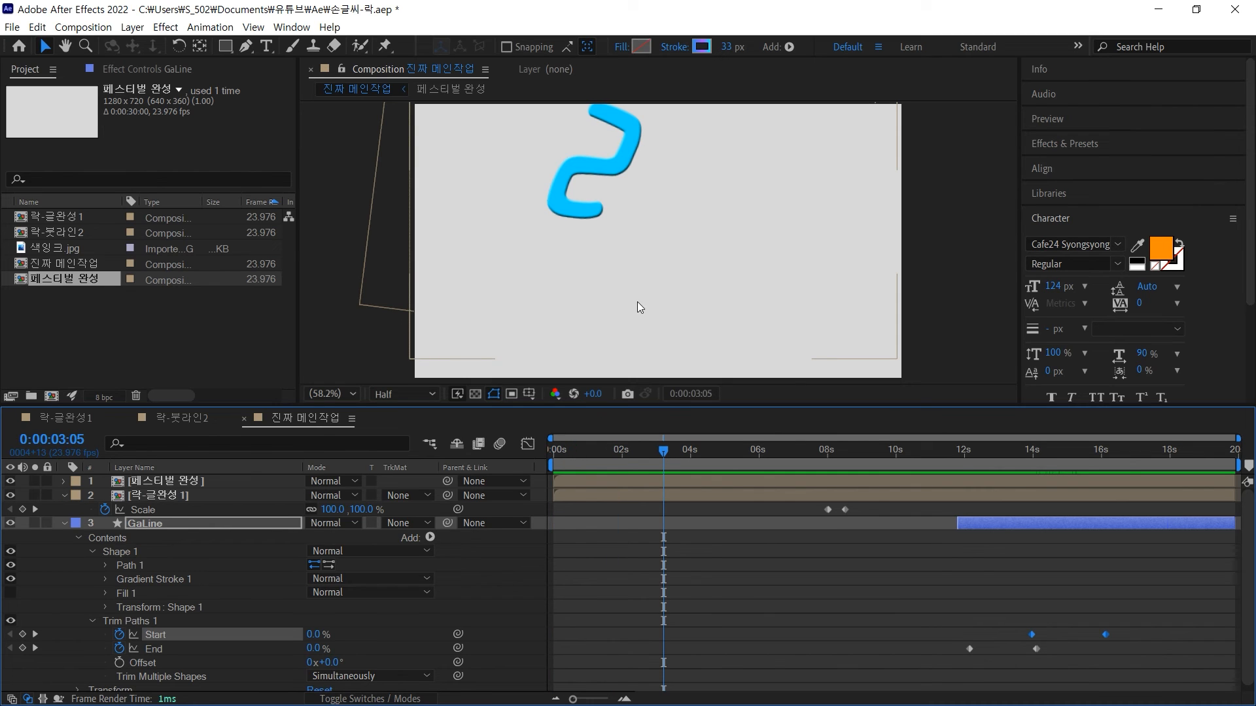
# Temporarily solo the 페스티벌 완성 layer to check it between 0:00:03:05 and 0:00:08:17, and scrub on with all layers visible
pyautogui.click(587, 216)
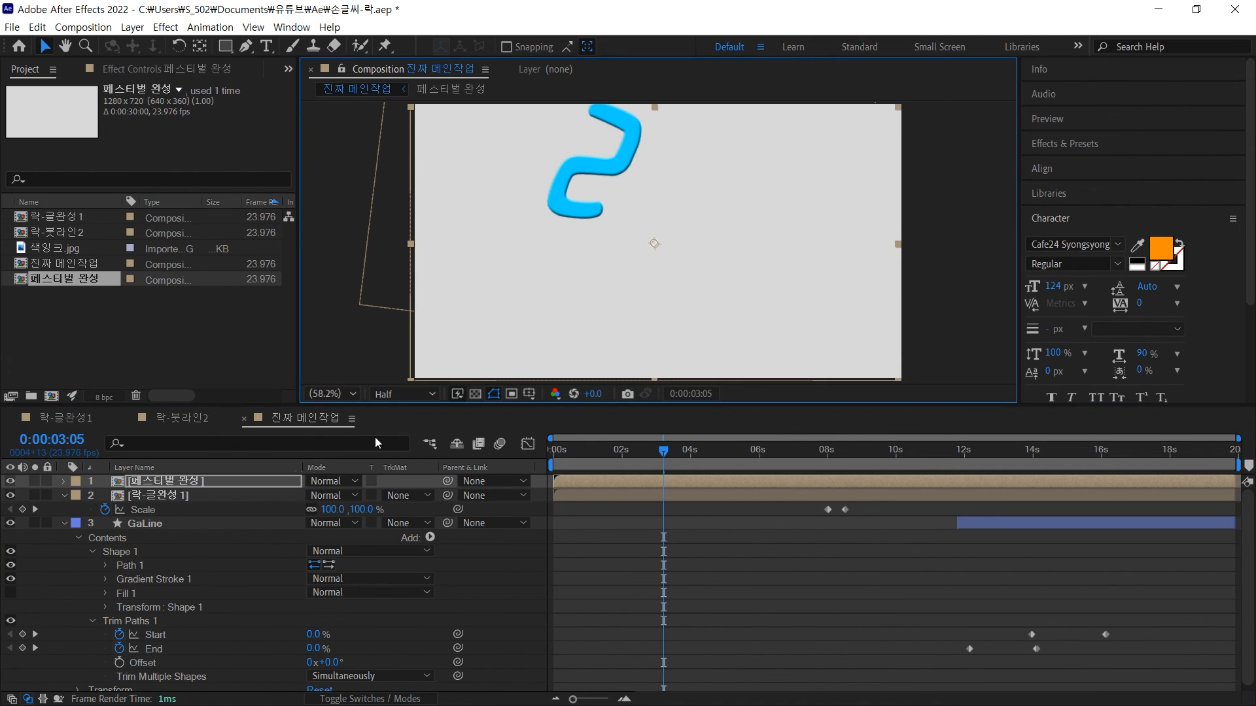
pyautogui.click(37, 481)
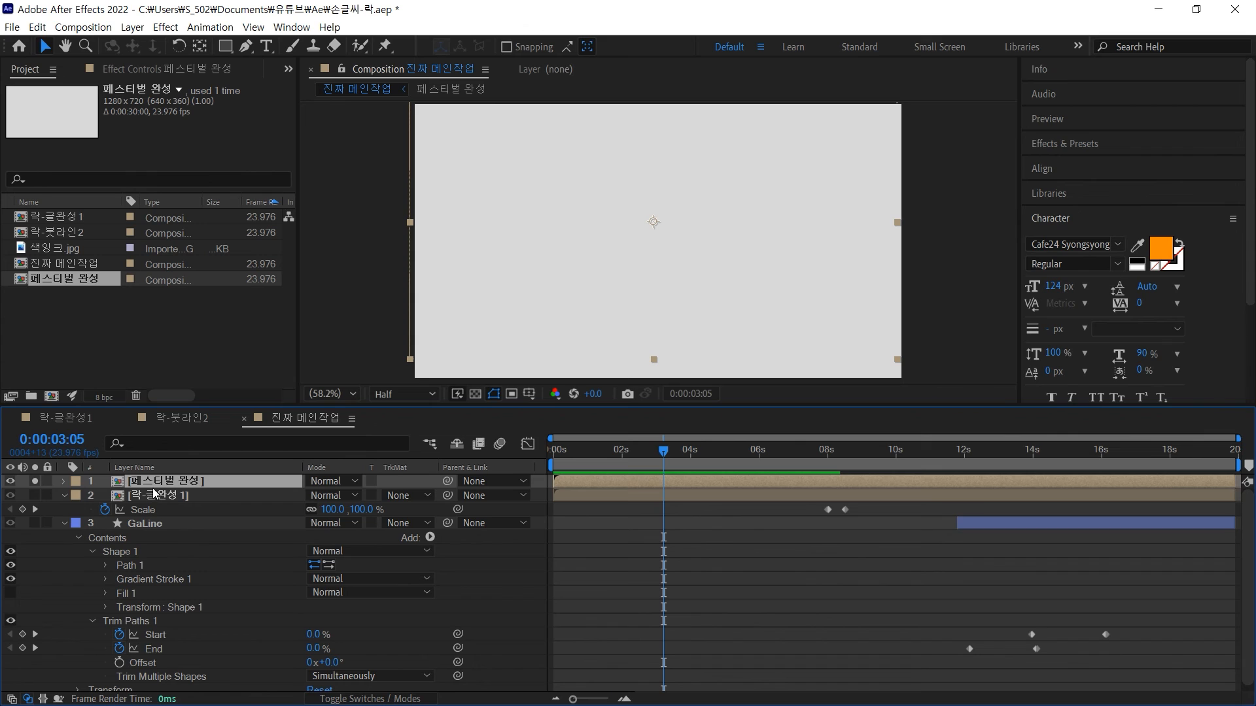
pyautogui.click(128, 495)
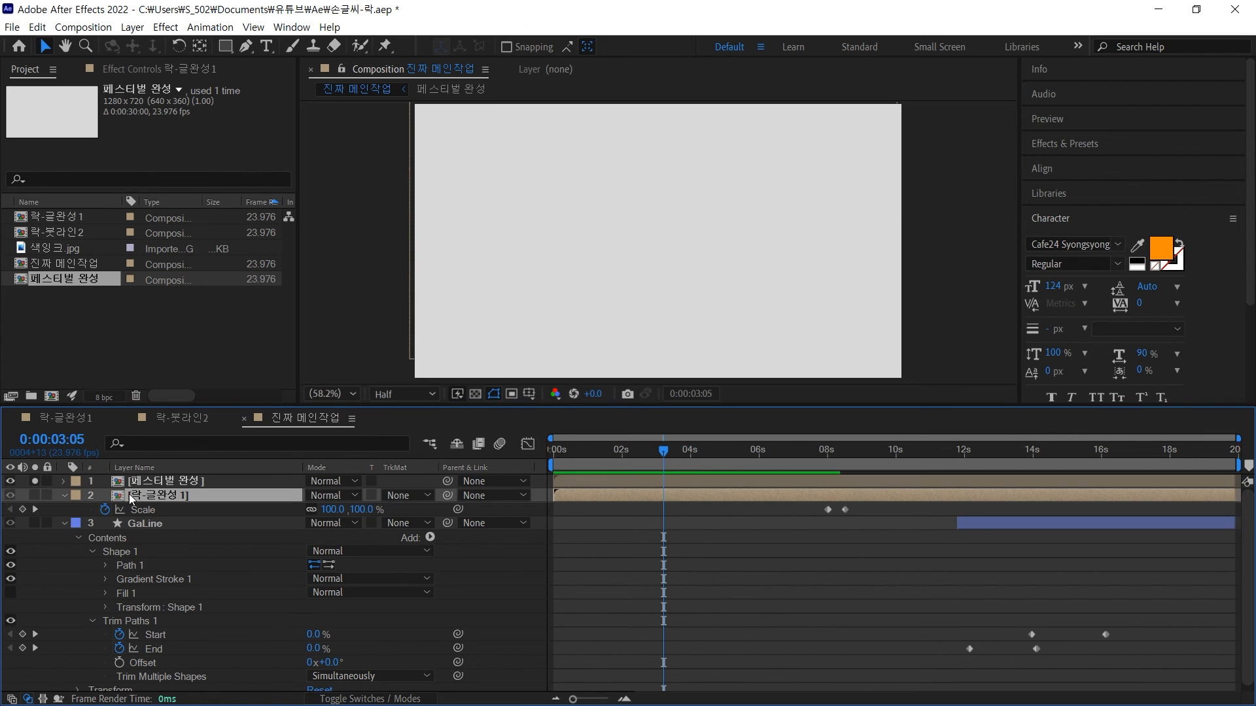
pyautogui.click(593, 247)
pyautogui.moveTo(671, 451); pyautogui.dragTo(852, 467)
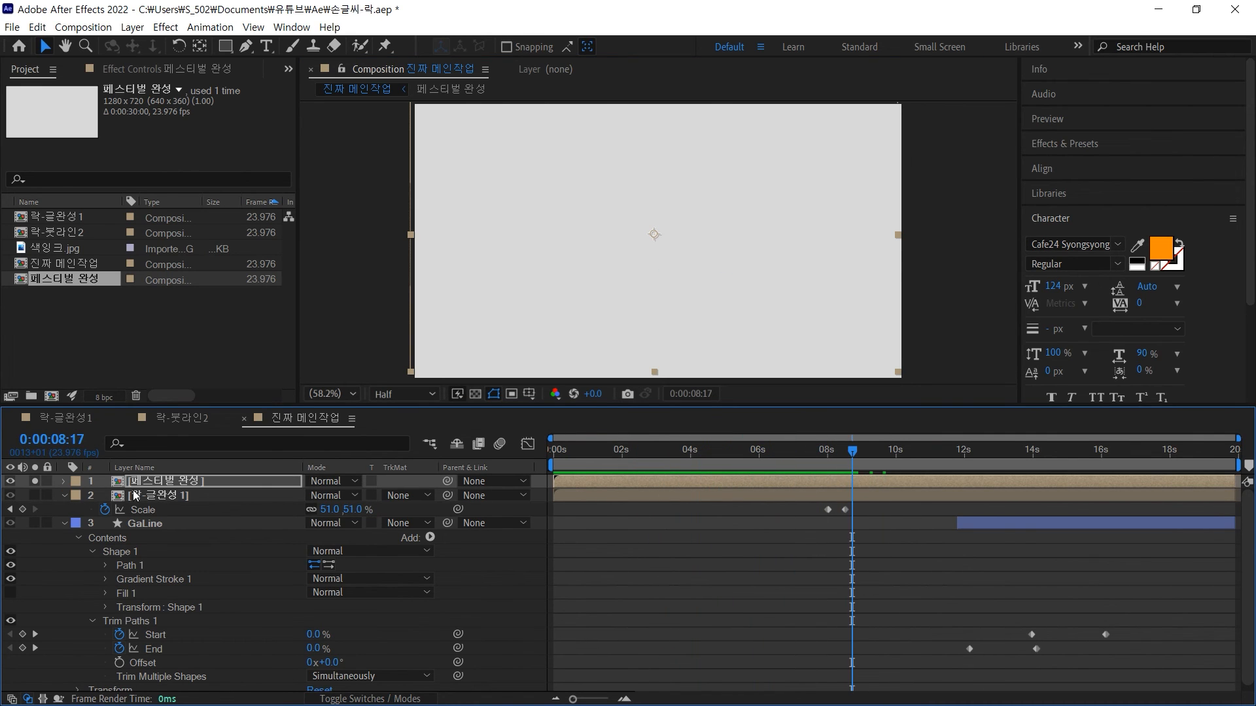
pyautogui.click(35, 482)
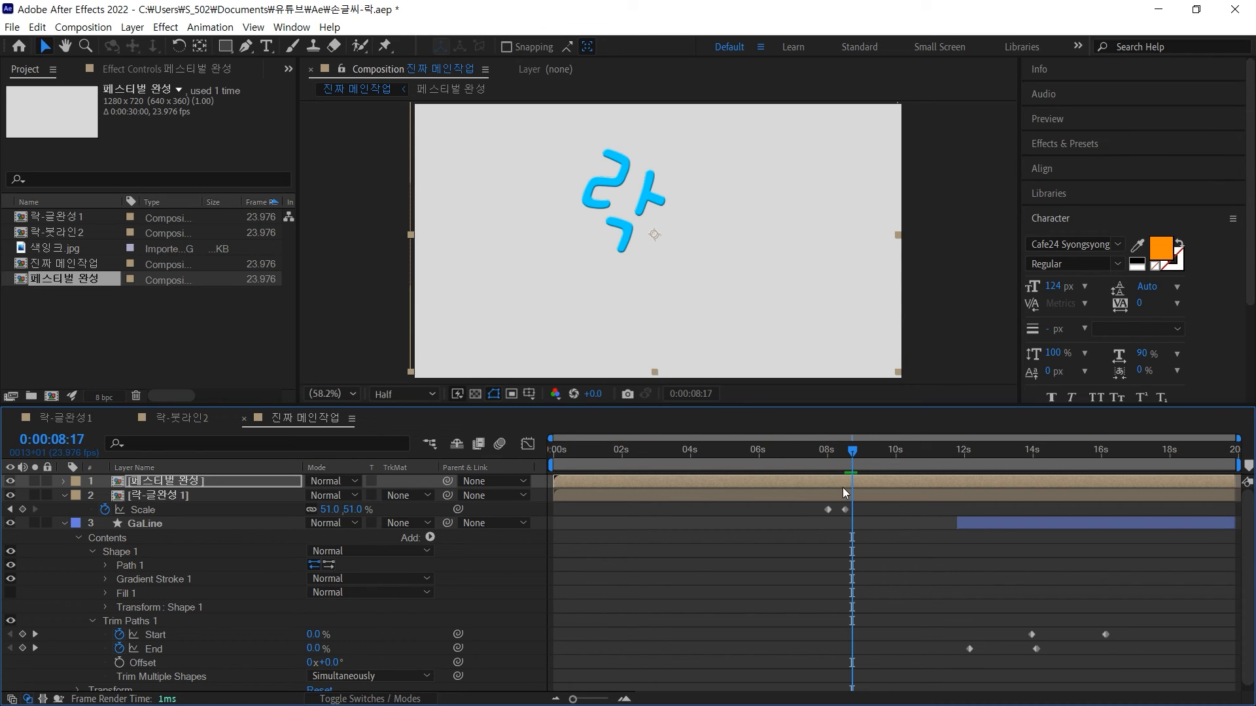
pyautogui.moveTo(853, 455); pyautogui.dragTo(1124, 481)
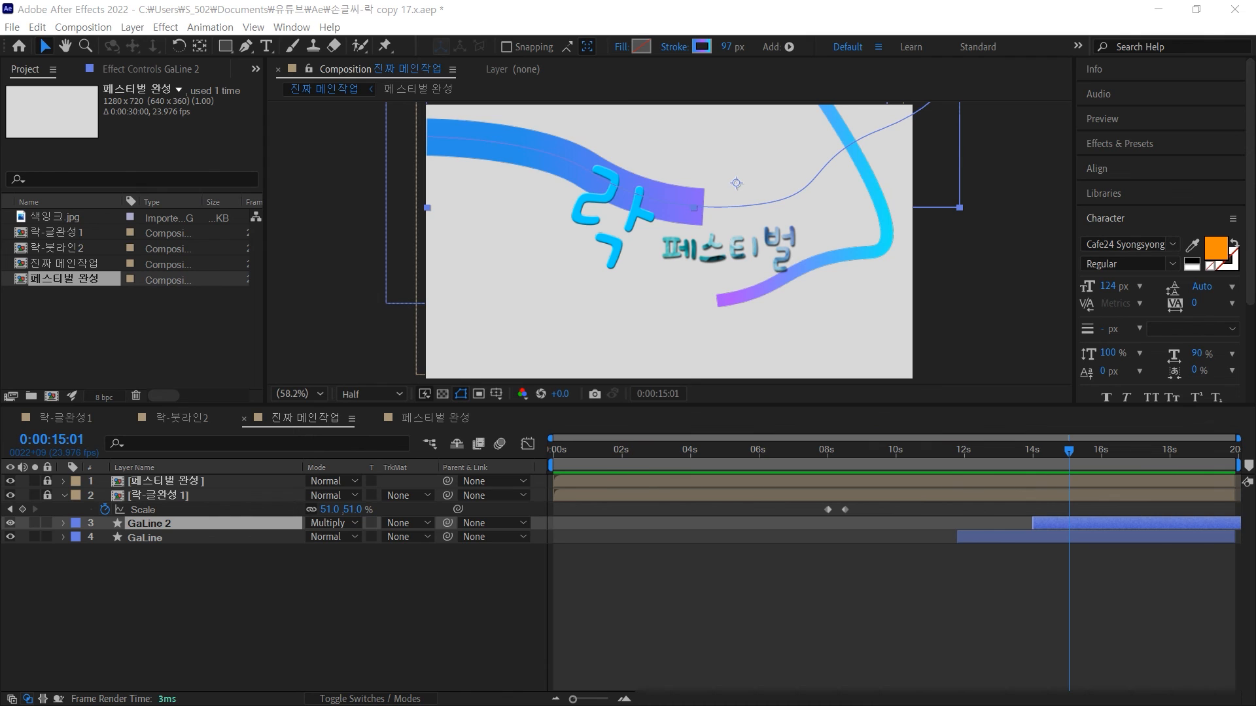
# Expand the GaLine 2 shape layer and remove all of its layer styles
pyautogui.click(63, 522)
pyautogui.rightClick(170, 520)
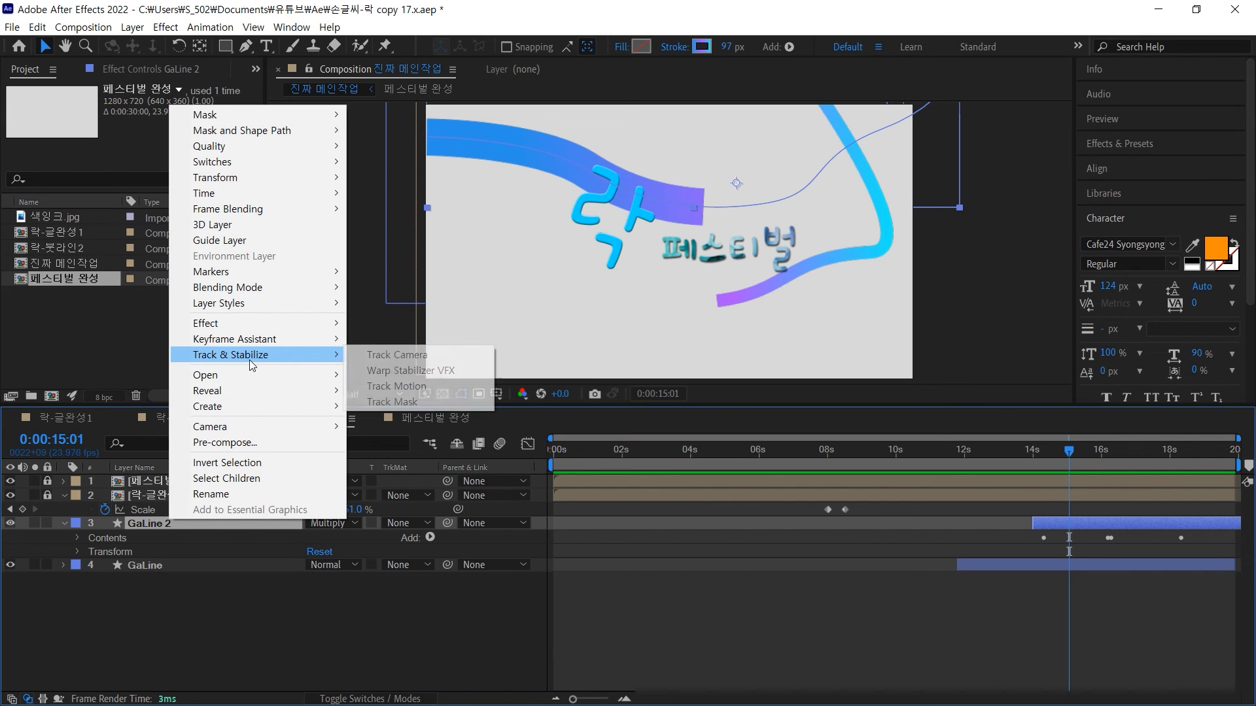
pyautogui.moveTo(264, 309)
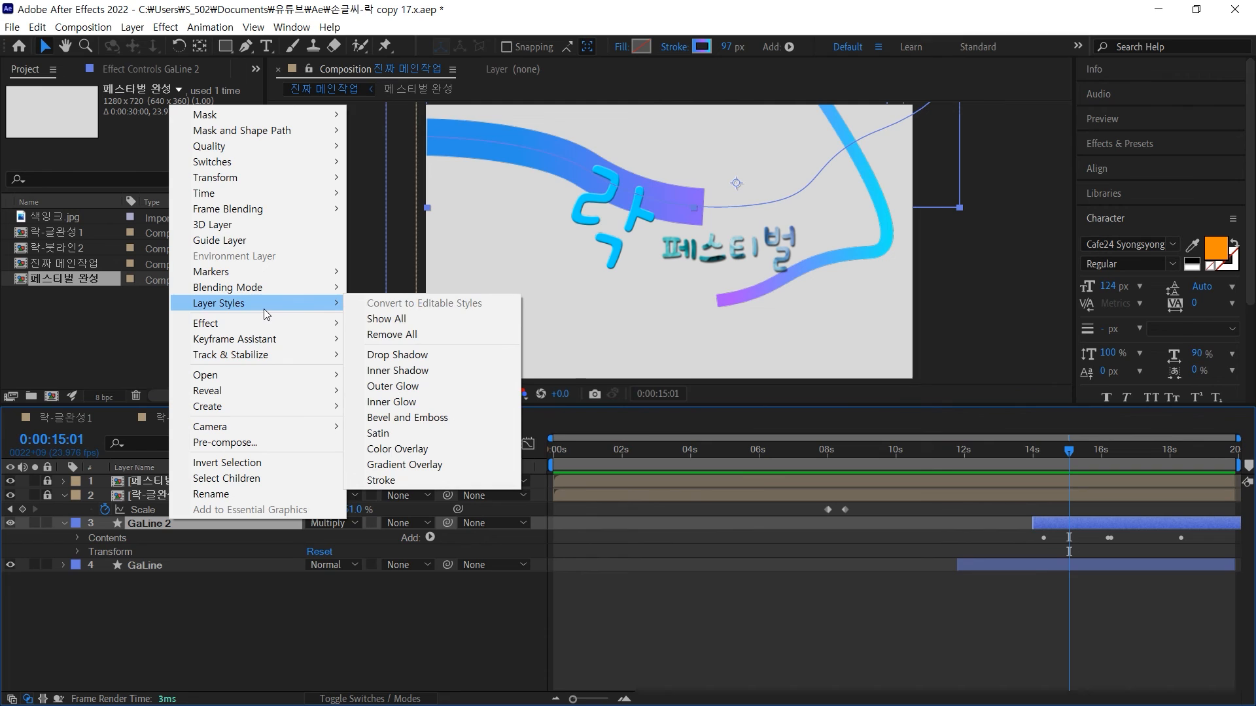
pyautogui.click(421, 338)
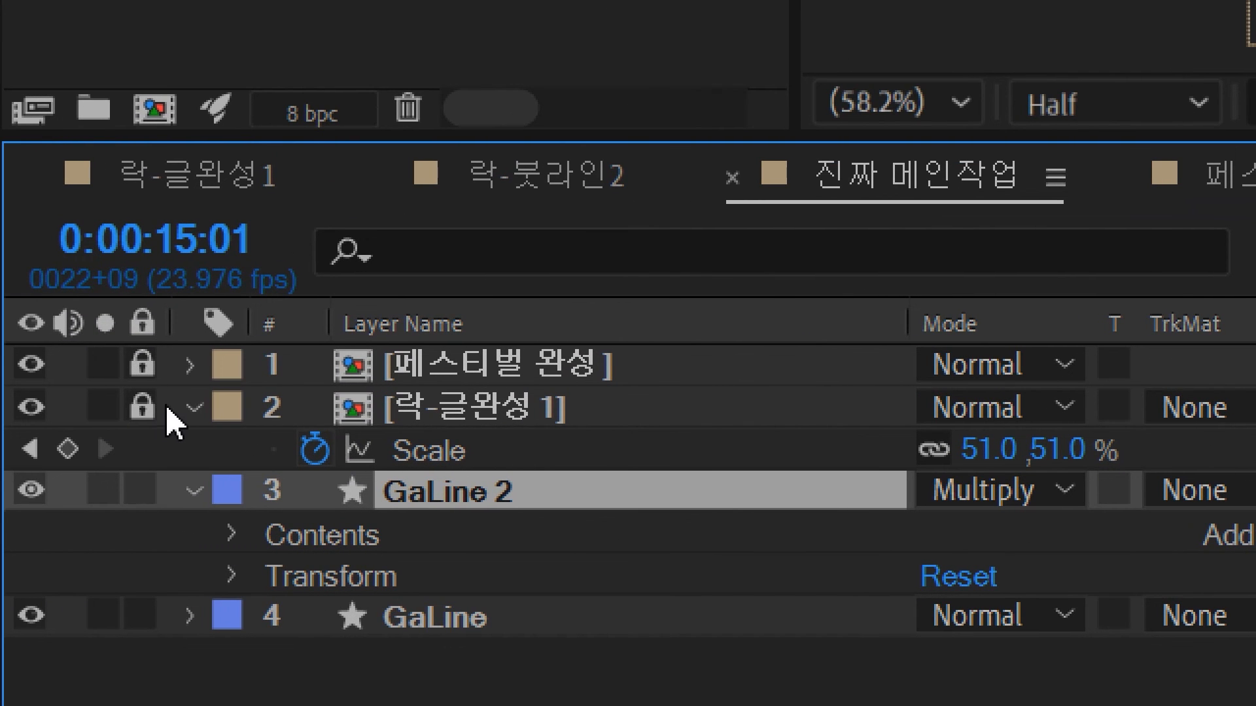
# Collapse the 락-글완성 1 layer and reveal the Gradient Stroke 1 settings inside Shape 1 of GaLine 2
pyautogui.click(192, 409)
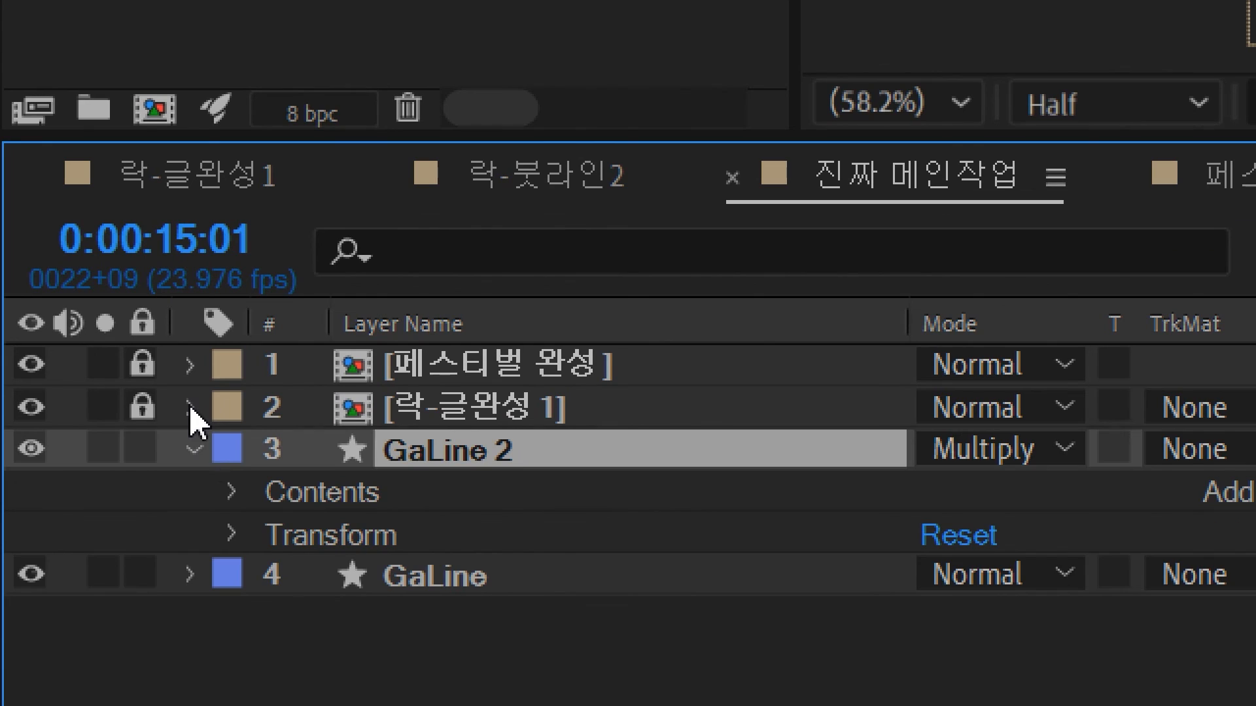
pyautogui.click(231, 494)
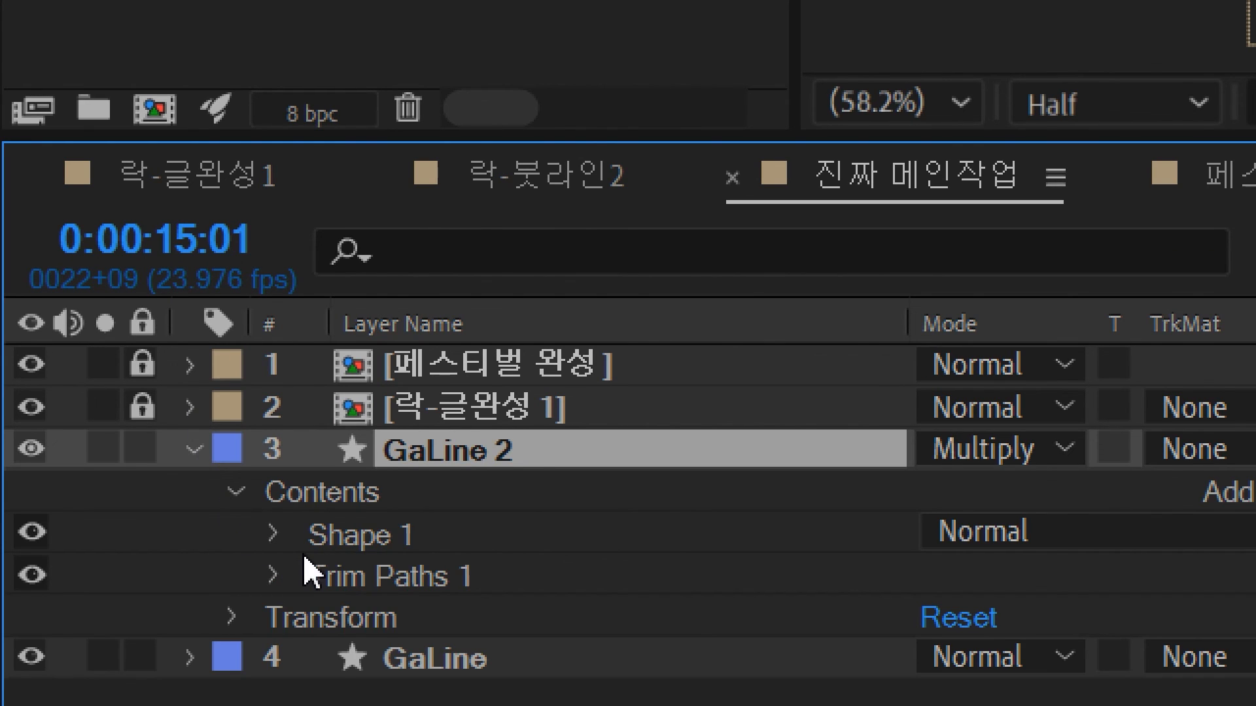
pyautogui.click(277, 538)
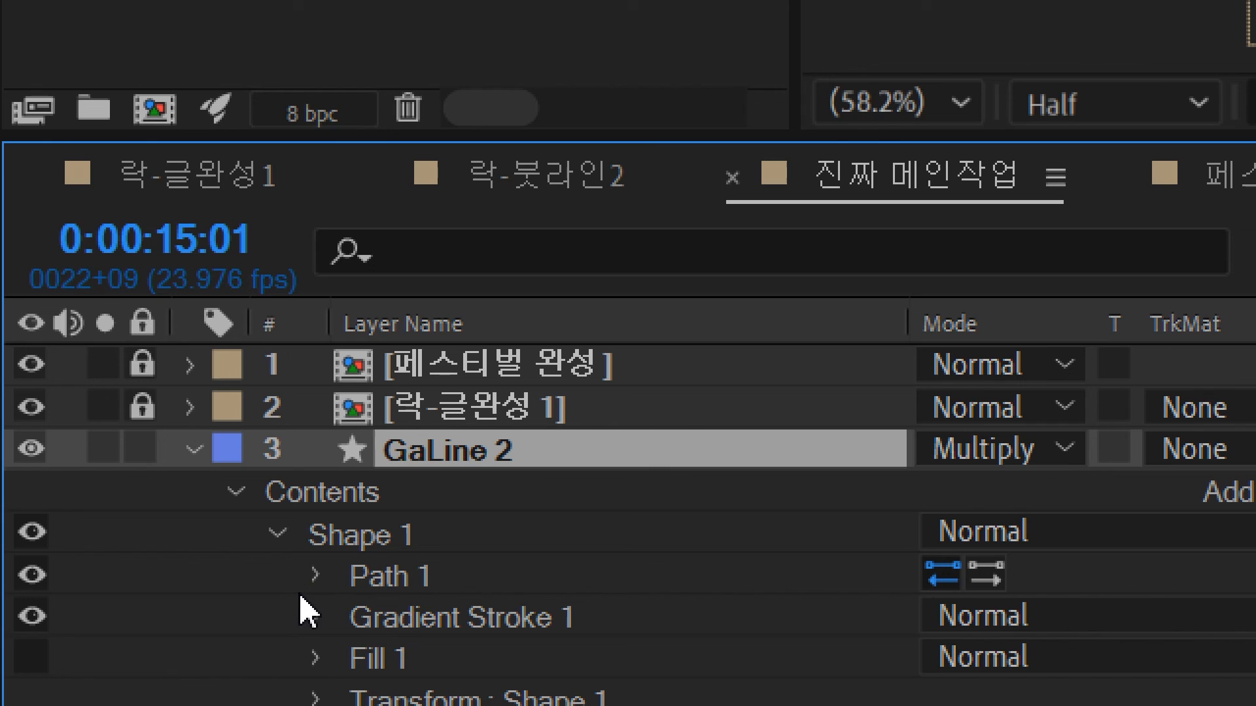
pyautogui.click(319, 619)
pyautogui.scroll(-3, 367, 631)
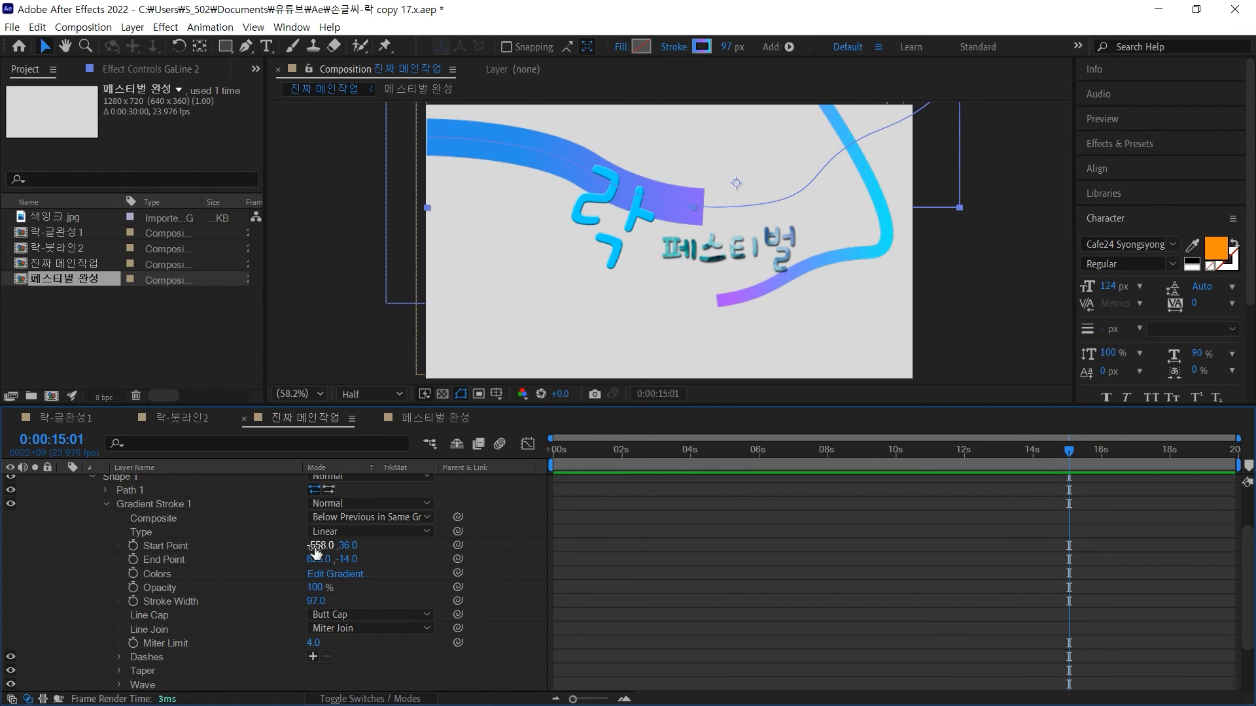
# Try shifting the GaLine 2 gradient stroke's Start Point X to -604 and End Point X to 584
pyautogui.moveTo(946, 539); pyautogui.dragTo(919, 531)
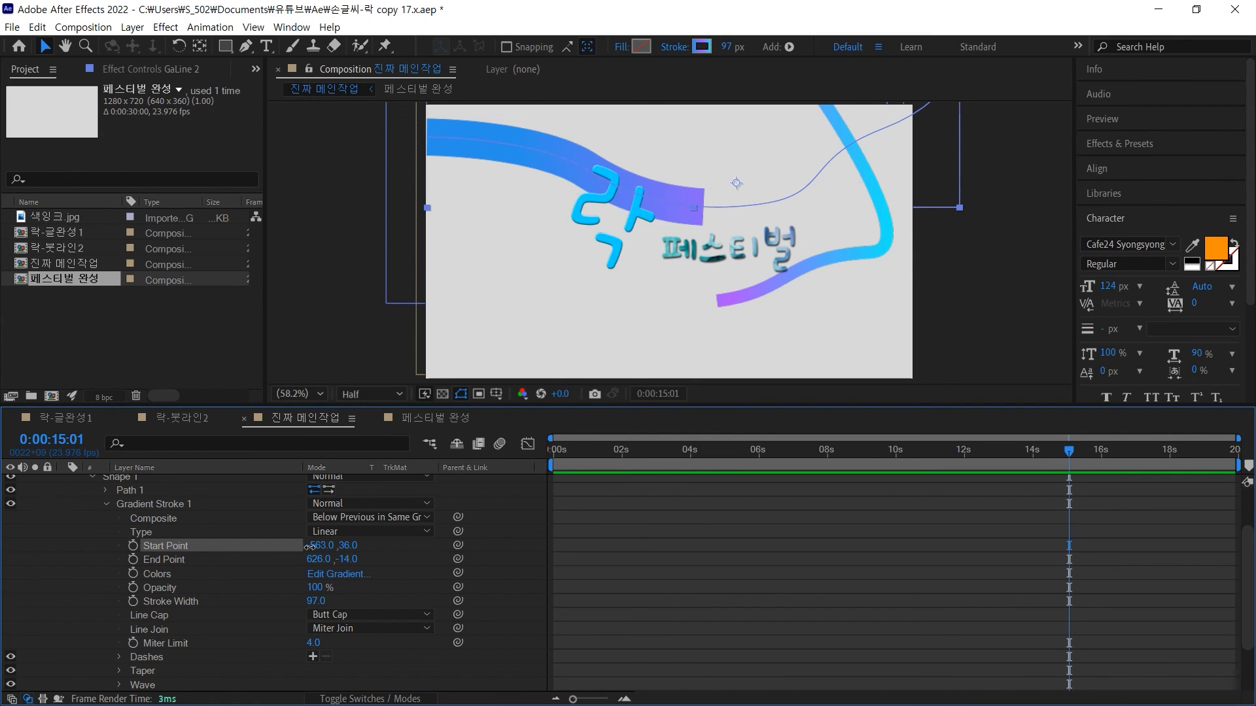
pyautogui.moveTo(305, 546); pyautogui.dragTo(295, 545)
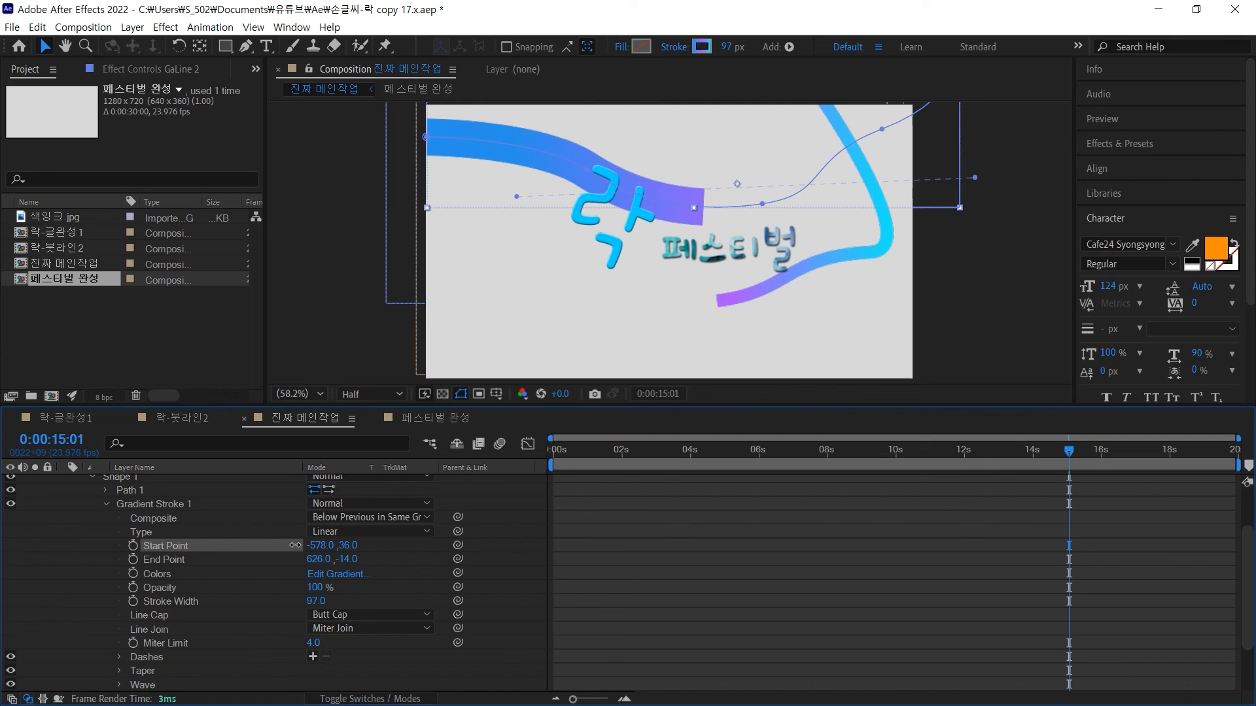
pyautogui.moveTo(288, 544); pyautogui.dragTo(269, 539)
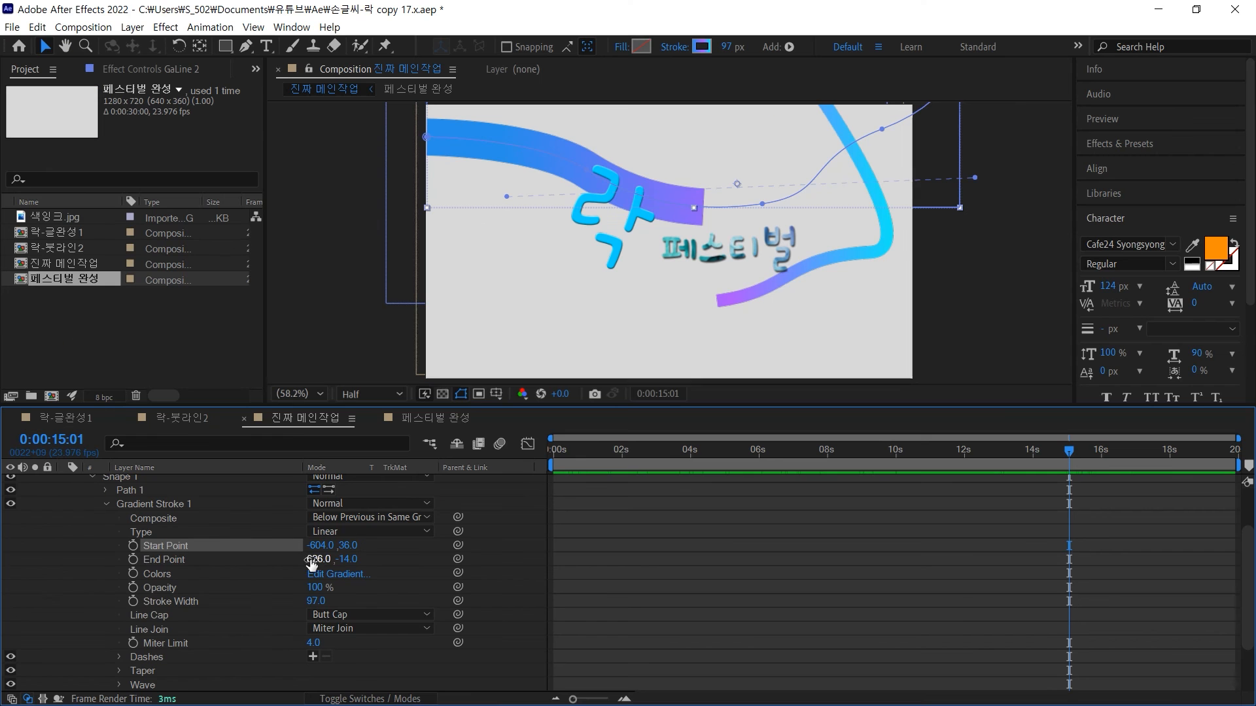
pyautogui.moveTo(631, 582); pyautogui.dragTo(543, 583)
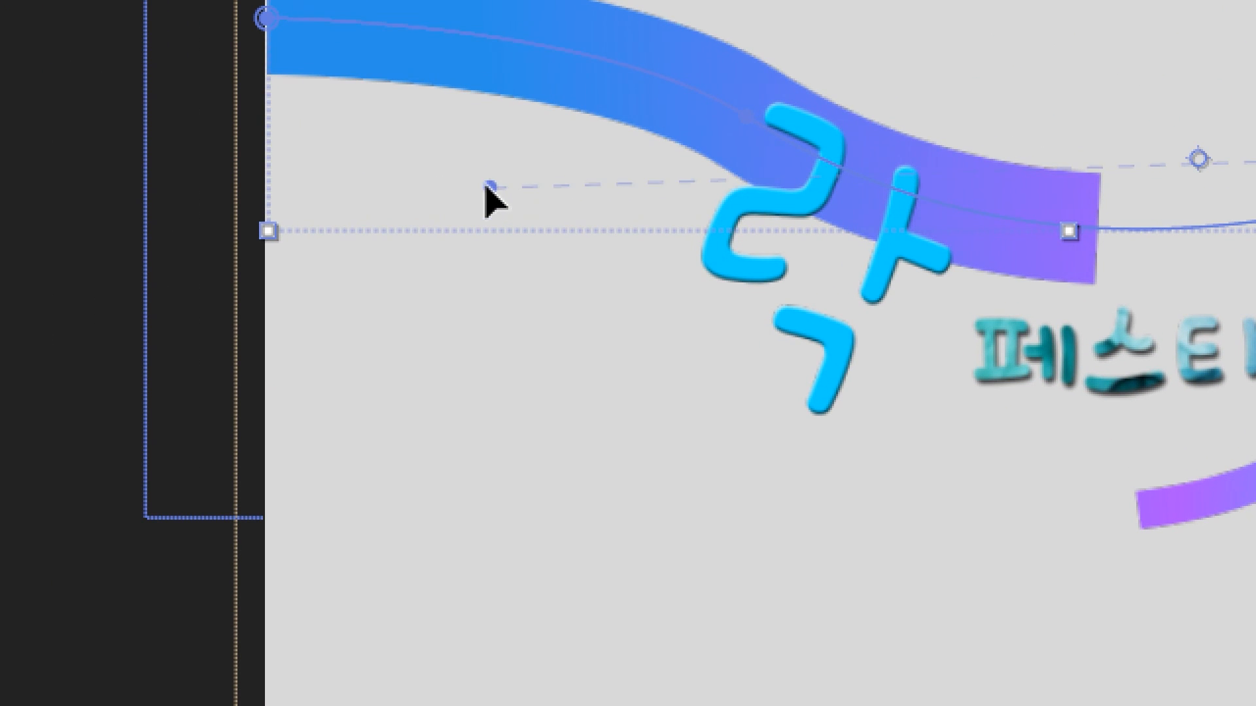
# At 0:00:15:01, move the gradient's start point to about -770.7, -86 and end point to about -295.8, 29, and enable keyframing for both
pyautogui.moveTo(485, 187)
pyautogui.mouseDown()
pyautogui.moveTo(434, 98)
pyautogui.moveTo(876, 169)
pyautogui.moveTo(737, 180)
pyautogui.moveTo(314, 96)
pyautogui.mouseUp()
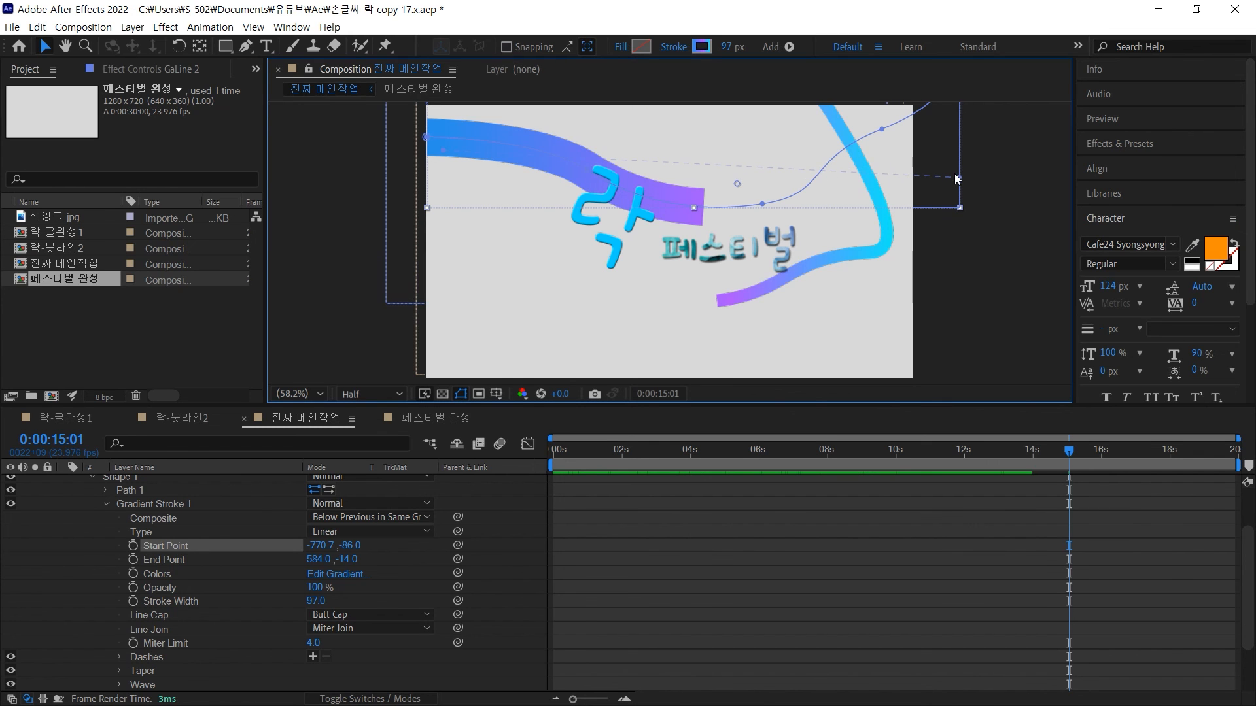
pyautogui.moveTo(947, 183); pyautogui.dragTo(605, 198)
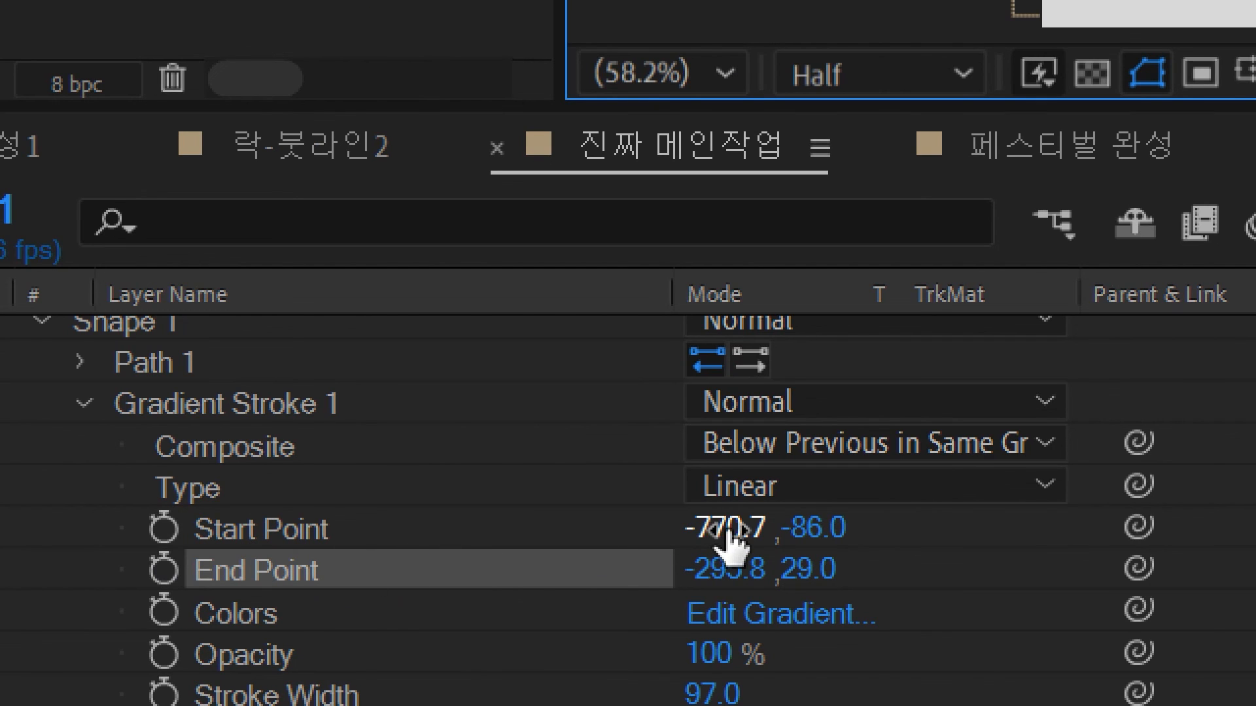
pyautogui.click(164, 528)
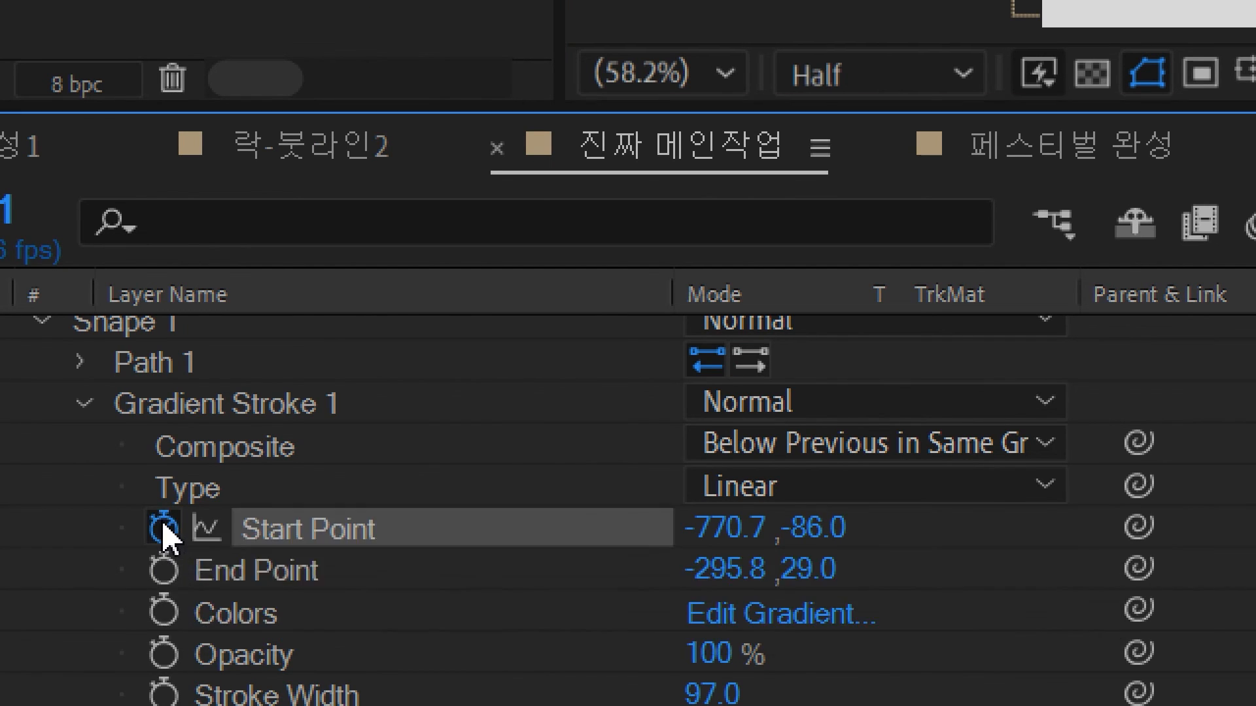
pyautogui.click(165, 569)
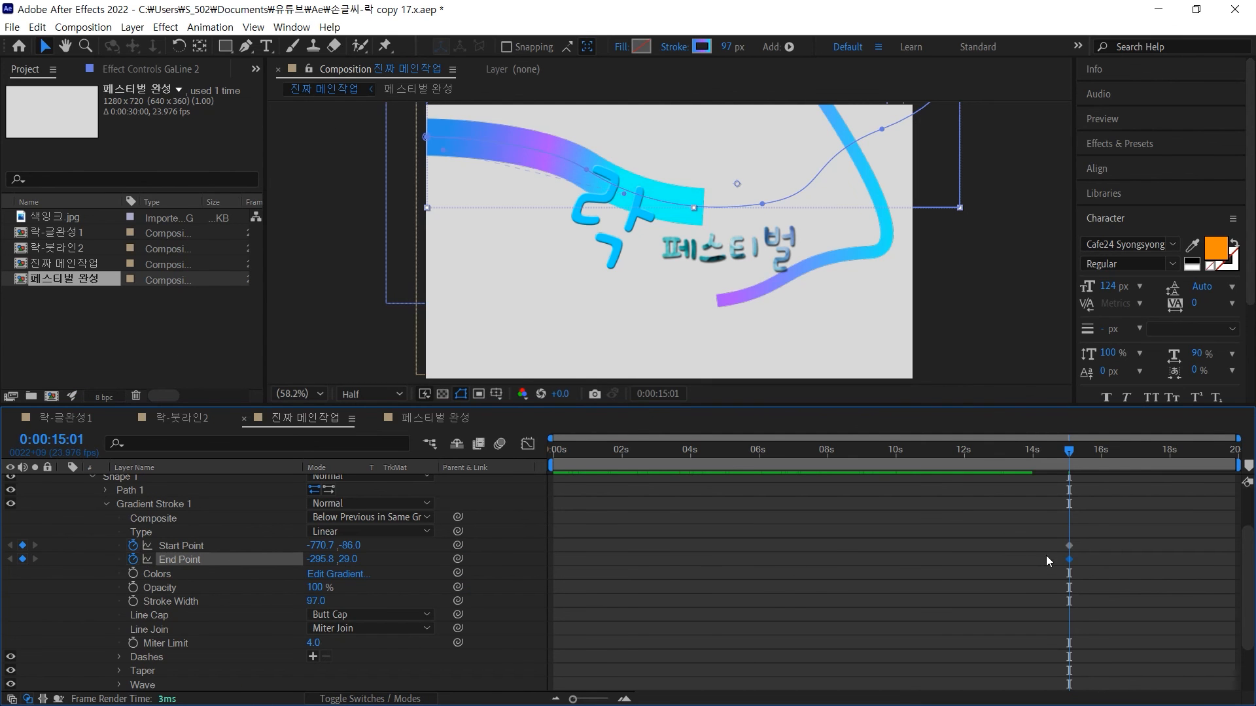
# Keyframe the gradient at 0:00:16:02 with Start Point about 57.6, 66.9 and End Point about 429.3, -39.8, and scrub through the color shift
pyautogui.moveTo(1059, 455)
pyautogui.mouseDown()
pyautogui.moveTo(967, 457)
pyautogui.moveTo(1103, 473)
pyautogui.mouseUp()
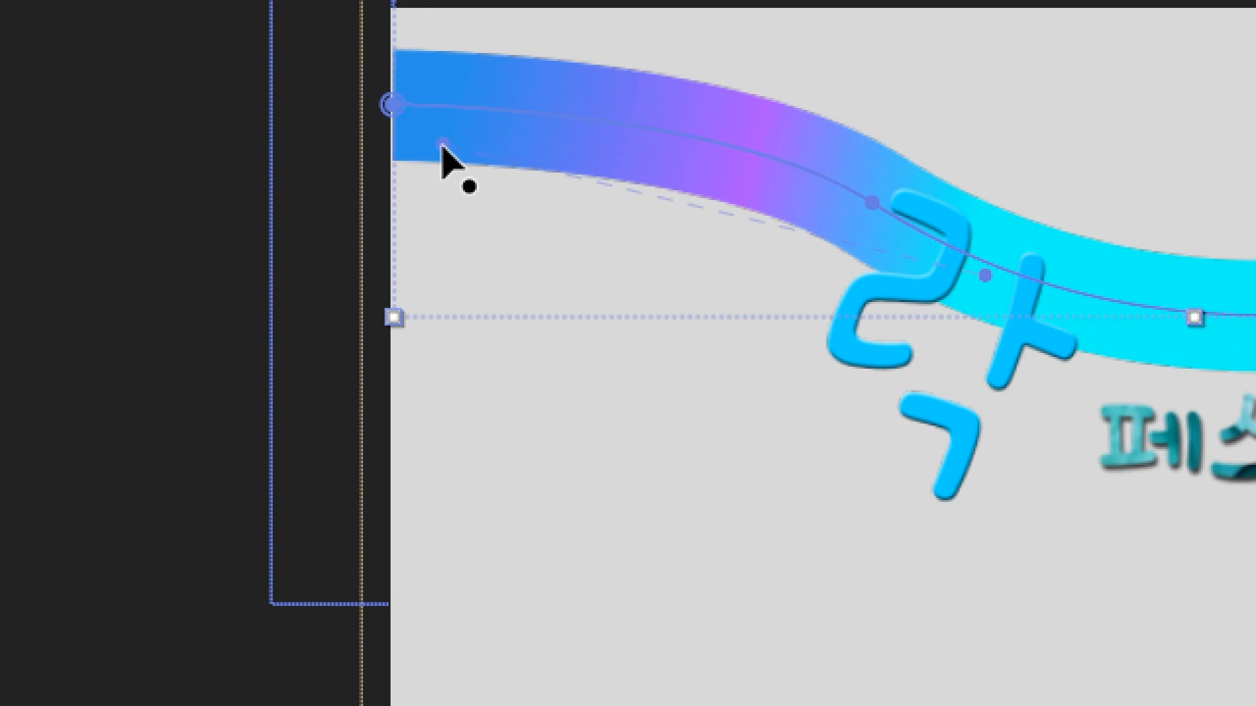
pyautogui.moveTo(442, 144); pyautogui.dragTo(527, 165)
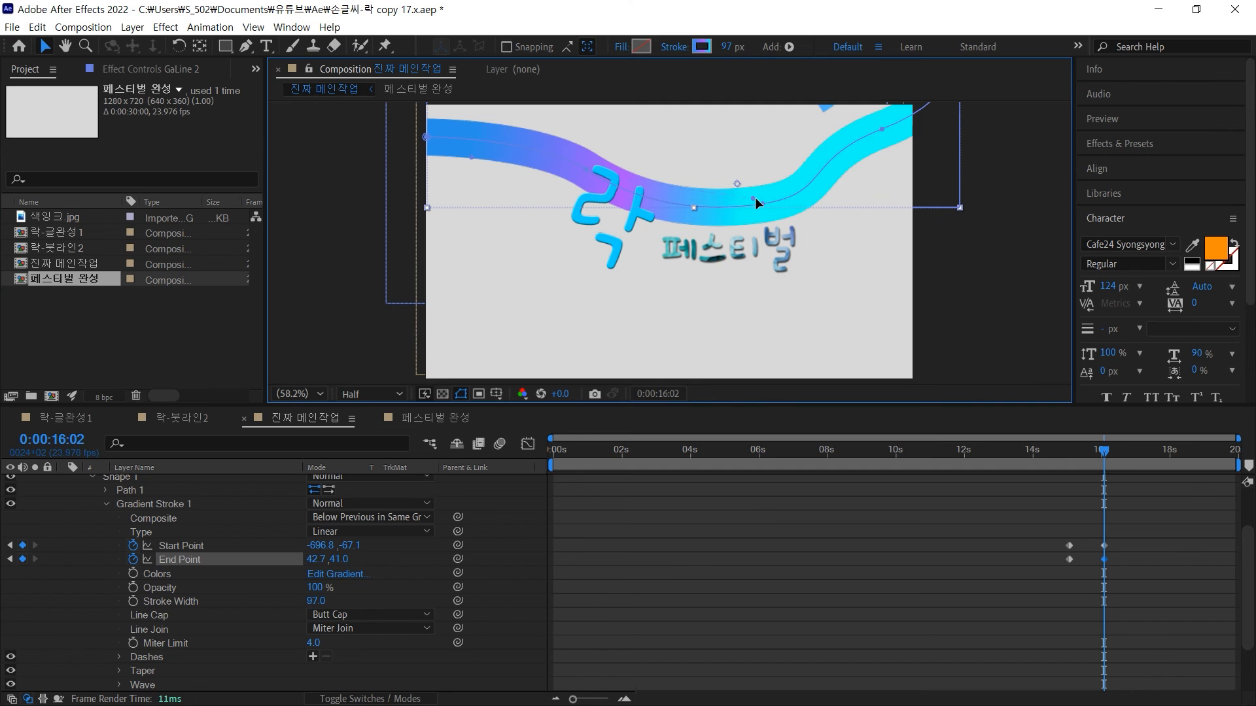
pyautogui.moveTo(755, 198)
pyautogui.mouseDown()
pyautogui.moveTo(834, 197)
pyautogui.moveTo(869, 167)
pyautogui.moveTo(901, 166)
pyautogui.mouseUp()
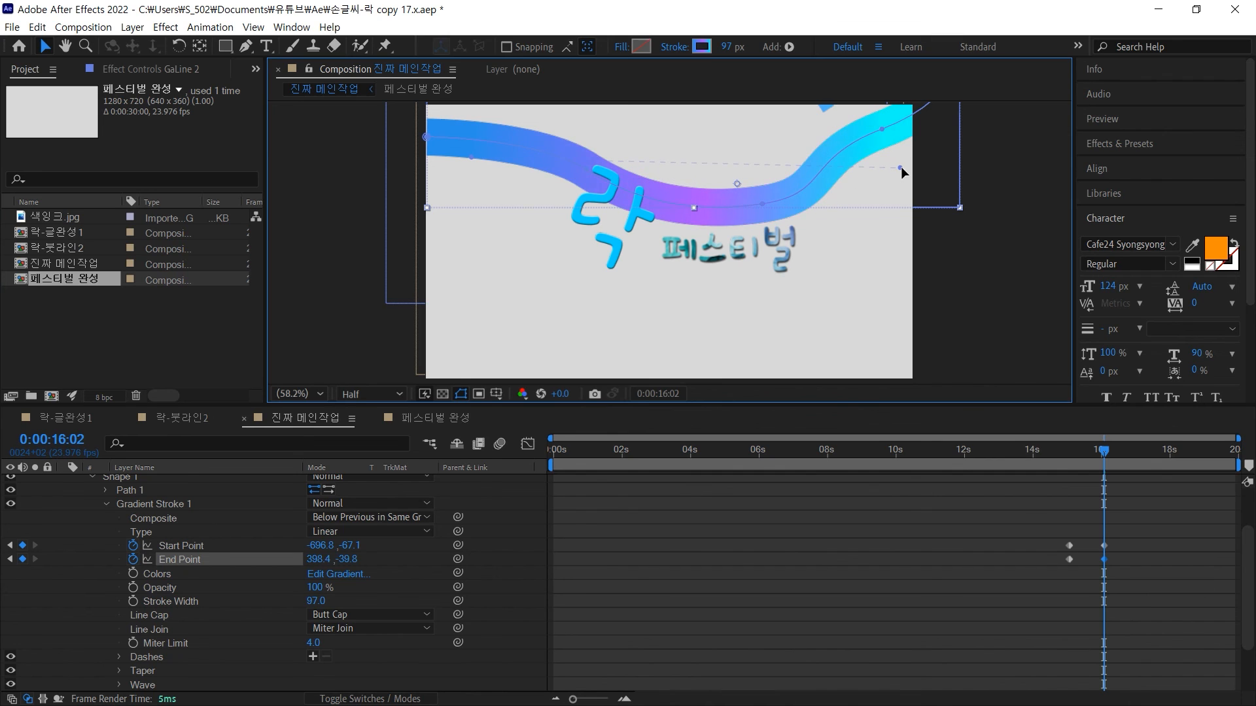
pyautogui.moveTo(473, 156); pyautogui.dragTo(757, 207)
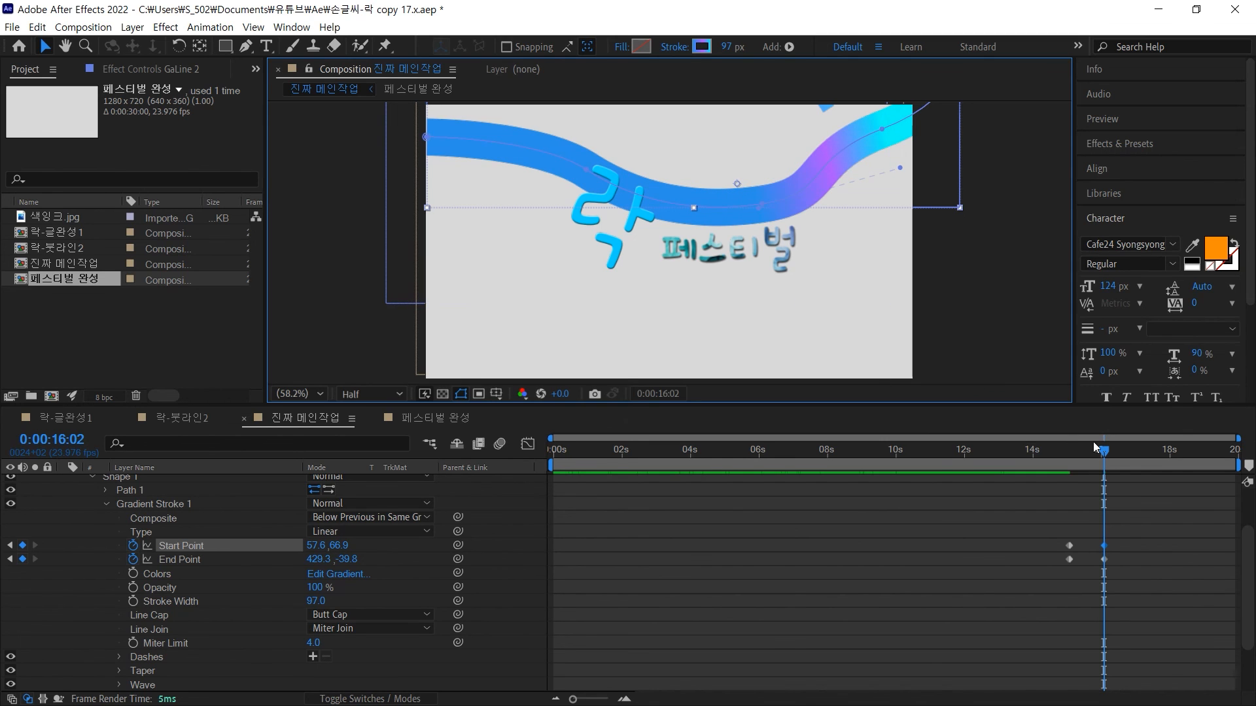
pyautogui.moveTo(1100, 450); pyautogui.dragTo(1066, 453)
pyautogui.moveTo(1068, 456); pyautogui.dragTo(1084, 453)
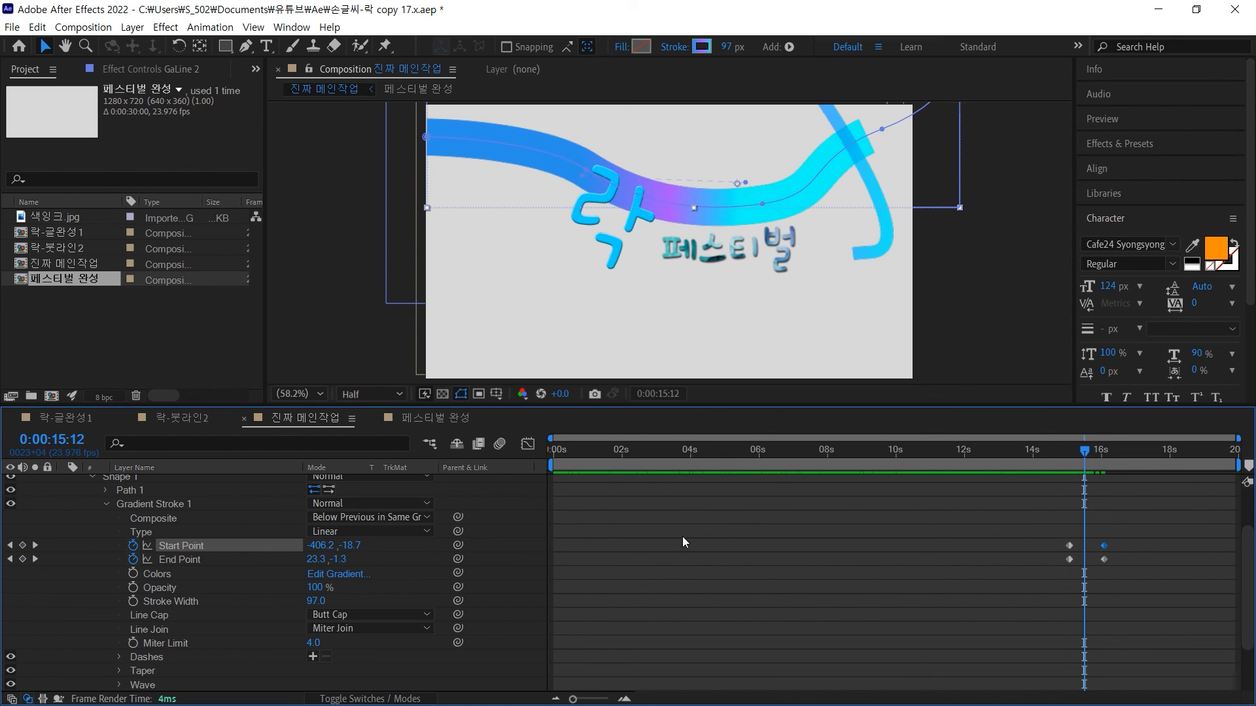
# Animate the GaLine 2 Stroke Width from 42 at 0:00:14:14 to 80 at 0:00:16:03
pyautogui.moveTo(1078, 452)
pyautogui.mouseDown()
pyautogui.moveTo(1030, 455)
pyautogui.moveTo(1048, 460)
pyautogui.mouseUp()
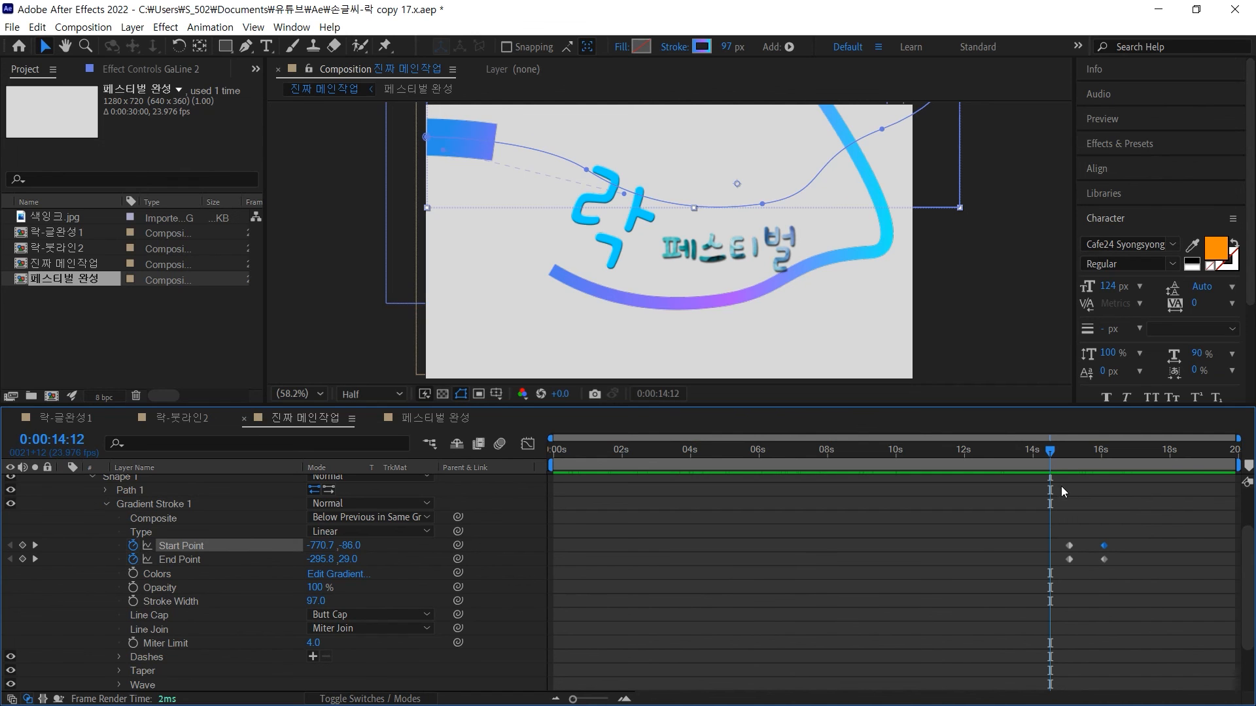
pyautogui.moveTo(1054, 457)
pyautogui.mouseDown()
pyautogui.moveTo(1033, 451)
pyautogui.moveTo(1056, 451)
pyautogui.mouseUp()
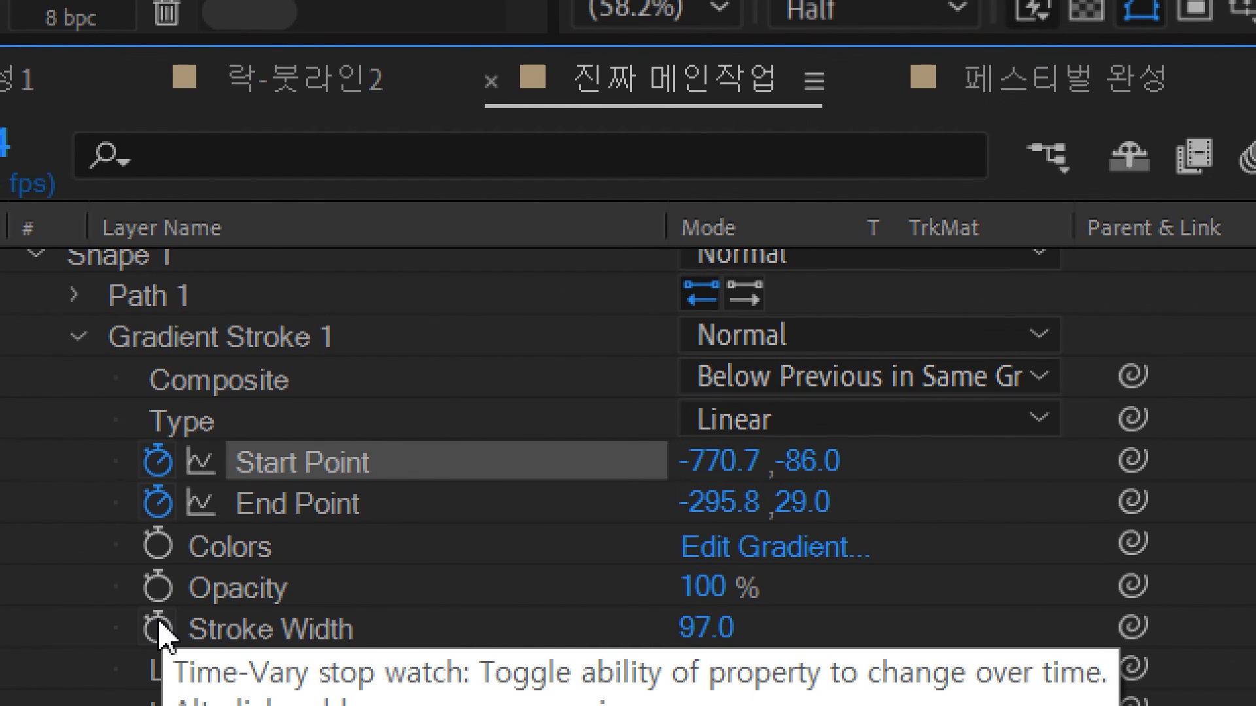
pyautogui.click(157, 629)
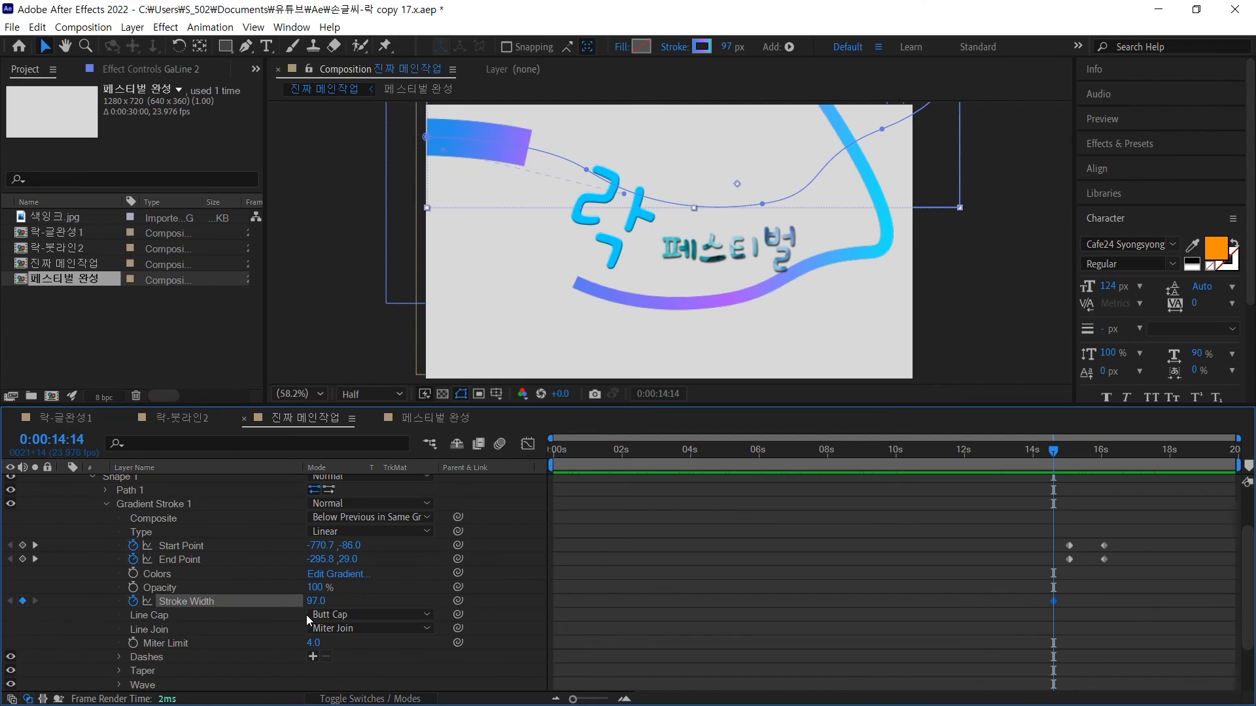
pyautogui.moveTo(316, 601); pyautogui.dragTo(278, 597)
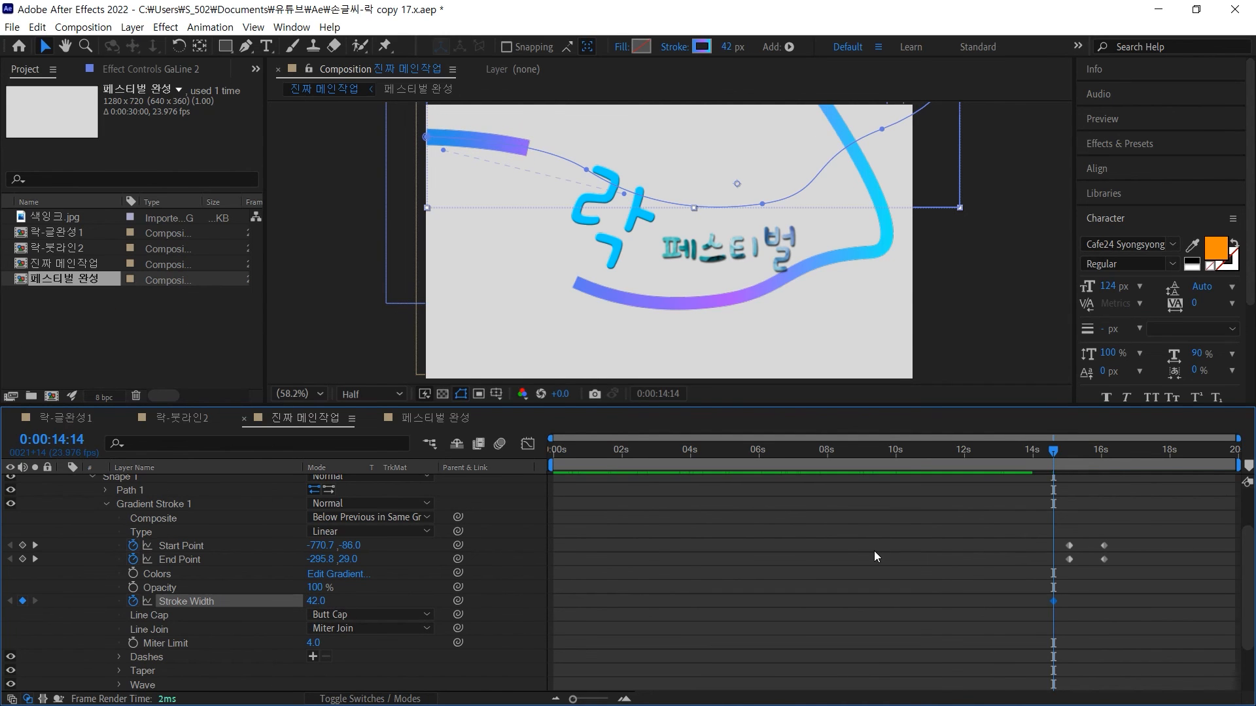
pyautogui.moveTo(1053, 450); pyautogui.dragTo(1107, 452)
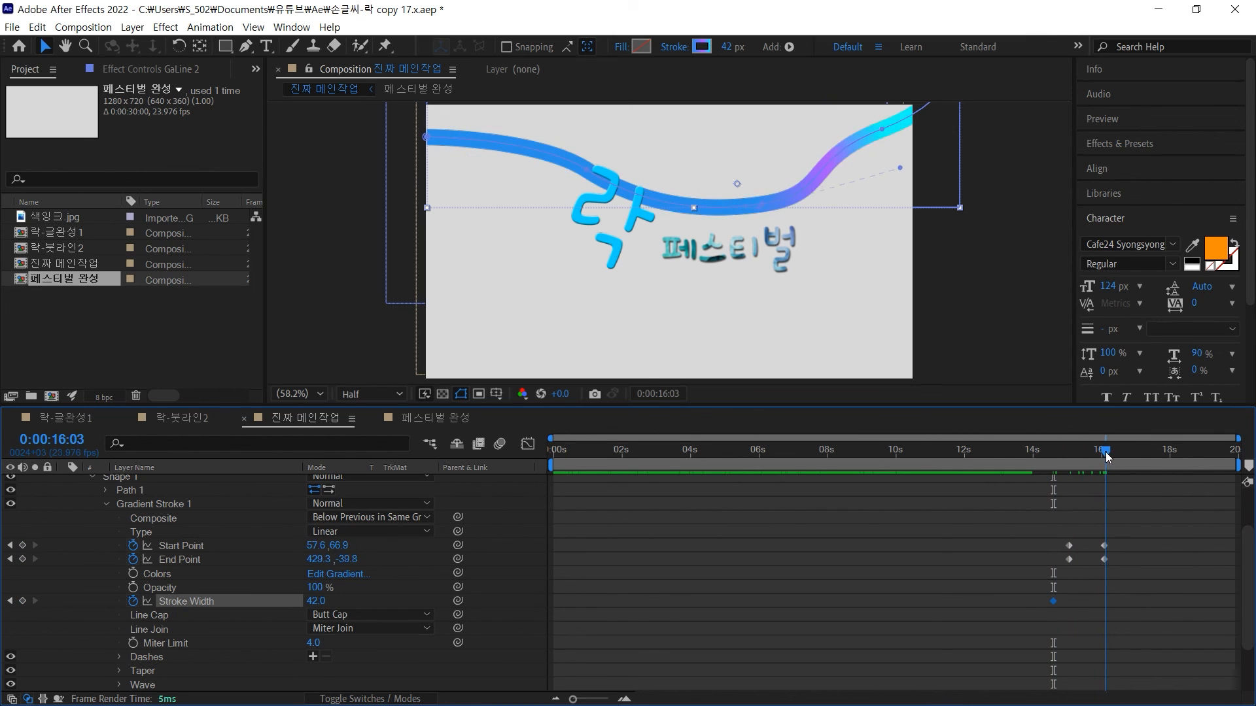
pyautogui.moveTo(324, 601); pyautogui.dragTo(352, 597)
# Check the line at 0:00:17:02, set its Line Cap to Round Cap, deselect the layer, and save the project
pyautogui.moveTo(1102, 452)
pyautogui.mouseDown()
pyautogui.moveTo(1034, 453)
pyautogui.moveTo(1138, 464)
pyautogui.mouseUp()
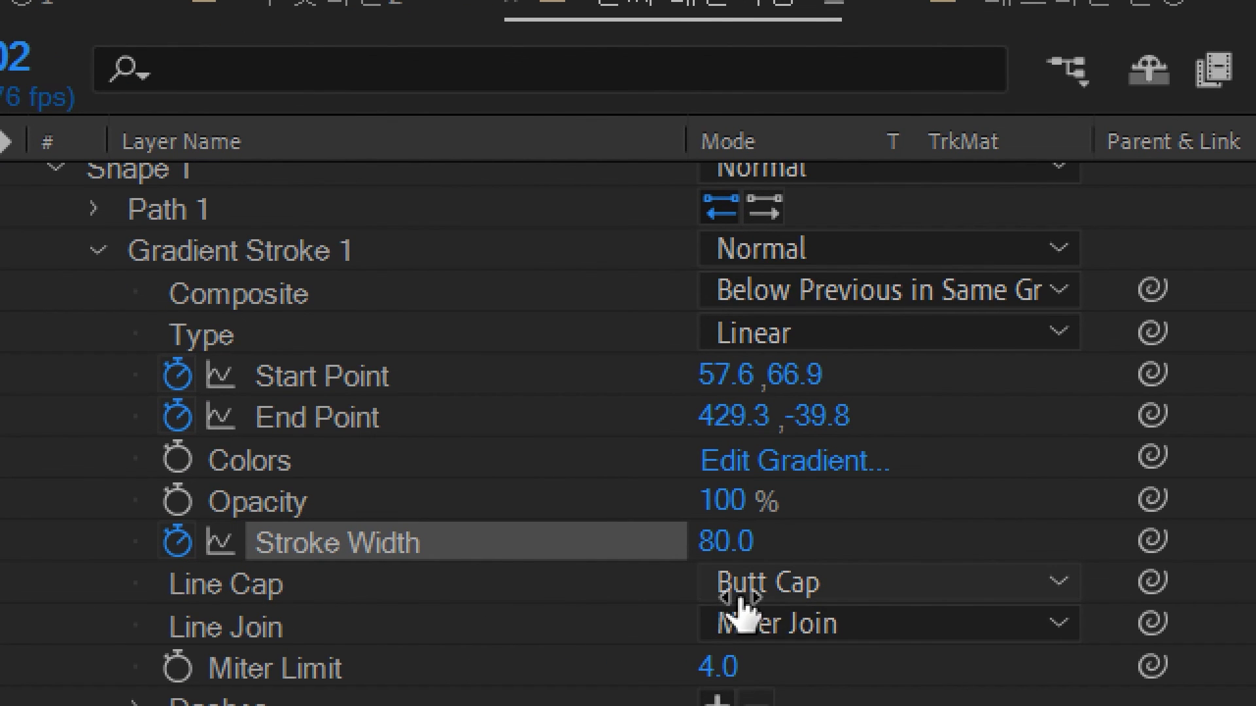
pyautogui.click(742, 607)
pyautogui.click(818, 652)
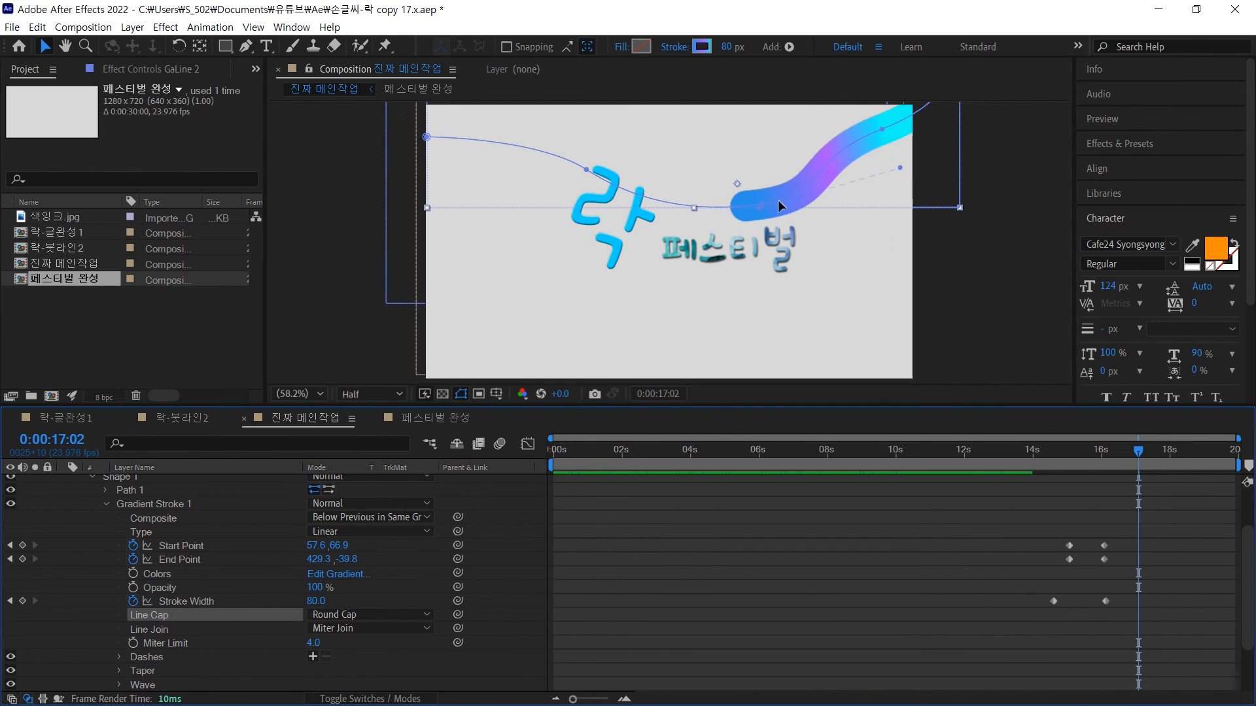
pyautogui.click(792, 340)
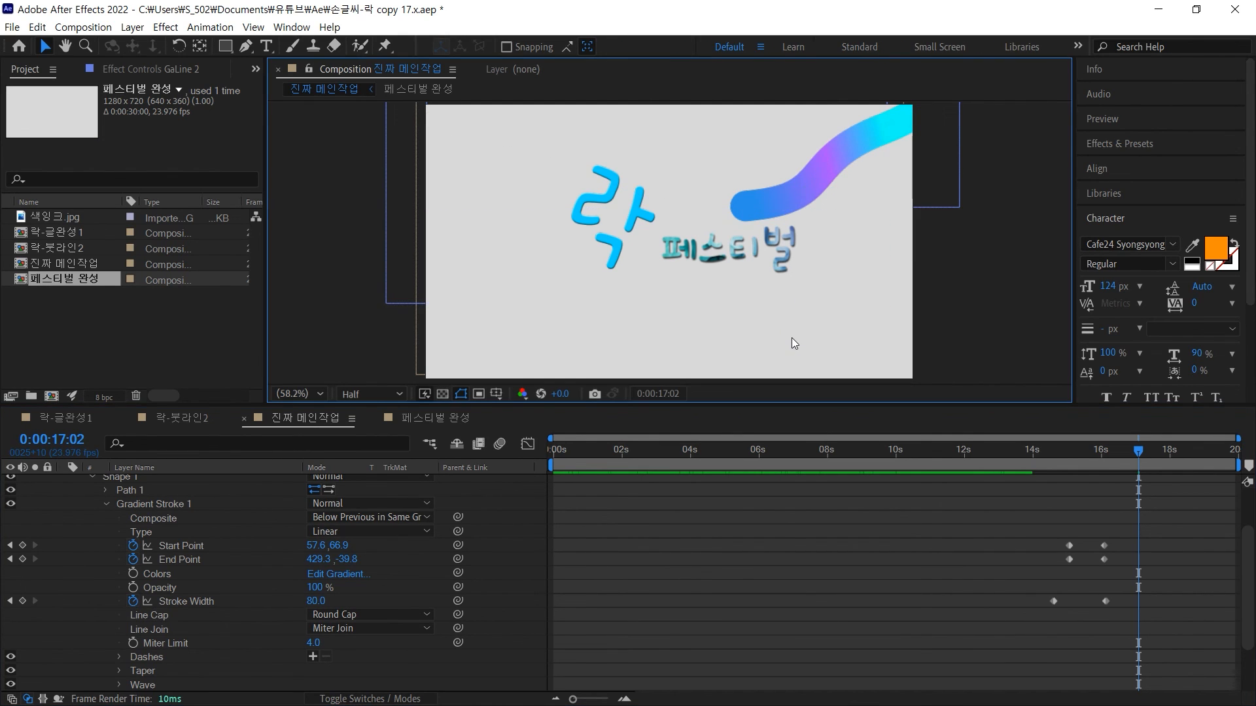
pyautogui.hotkey('ctrl', 's')
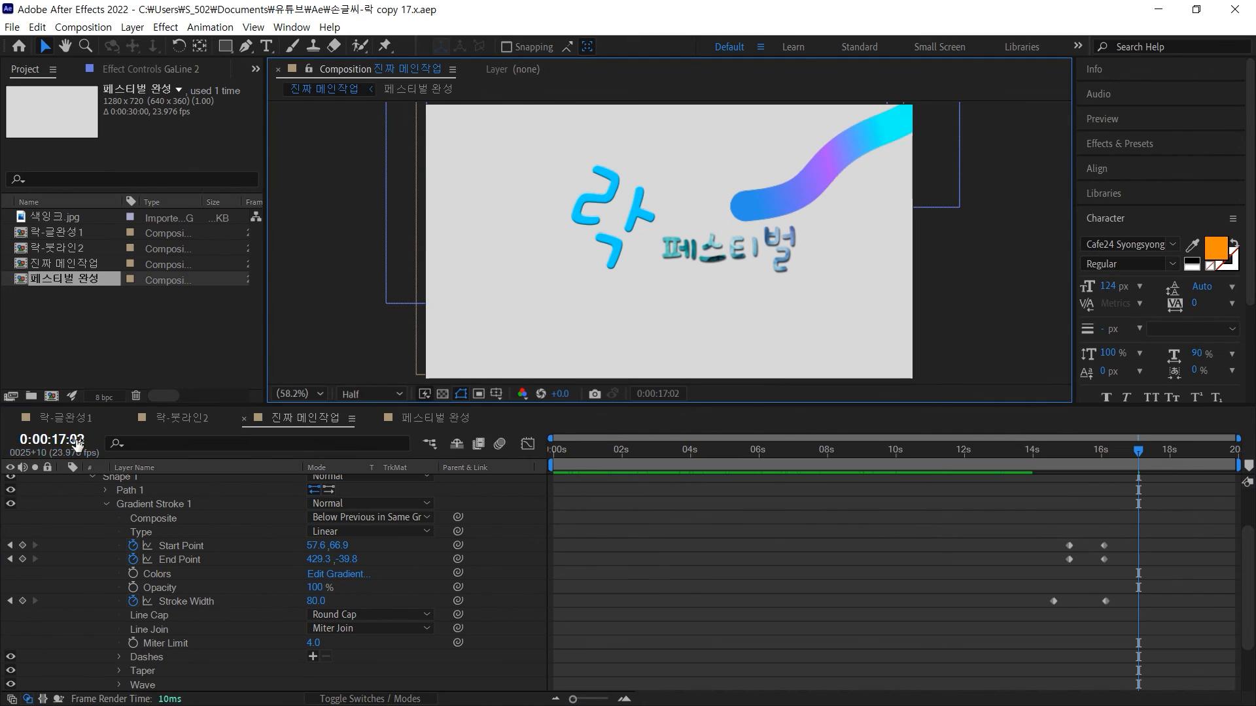
# Collapse the GaLine 2 layer, select the two GaLine layers in turn, and clear the selection
pyautogui.scroll(3, 132, 493)
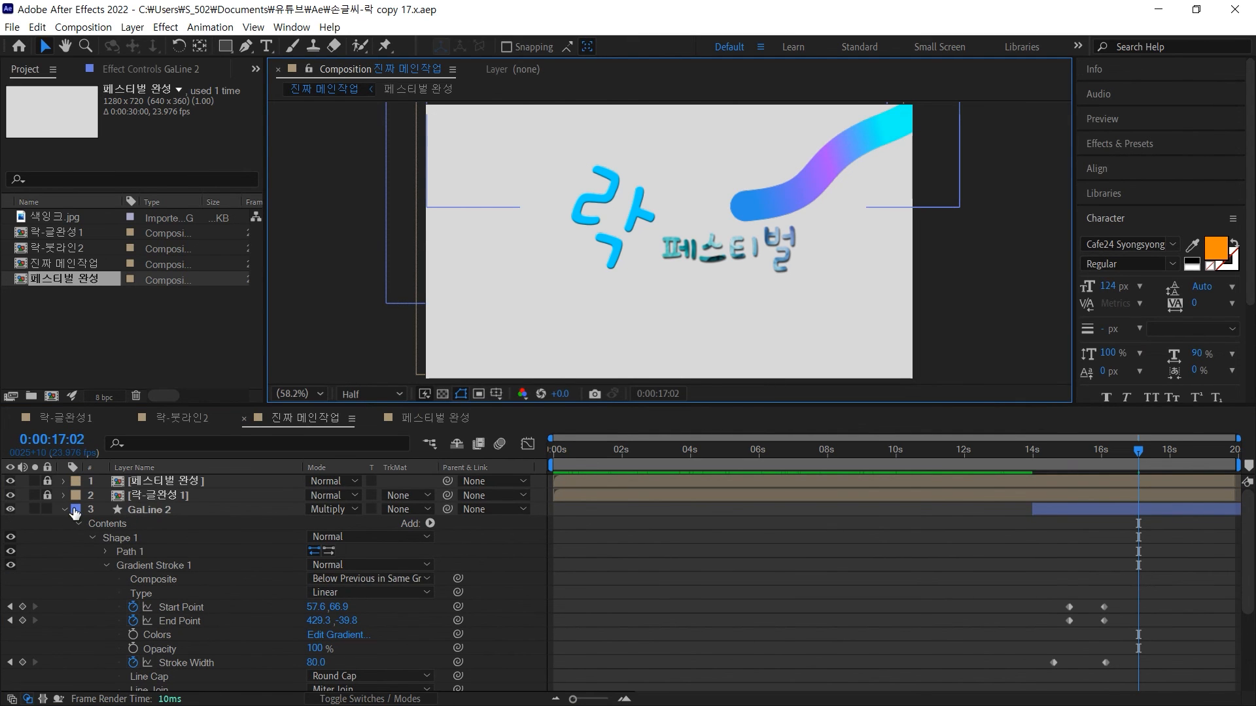
pyautogui.click(66, 510)
pyautogui.click(151, 513)
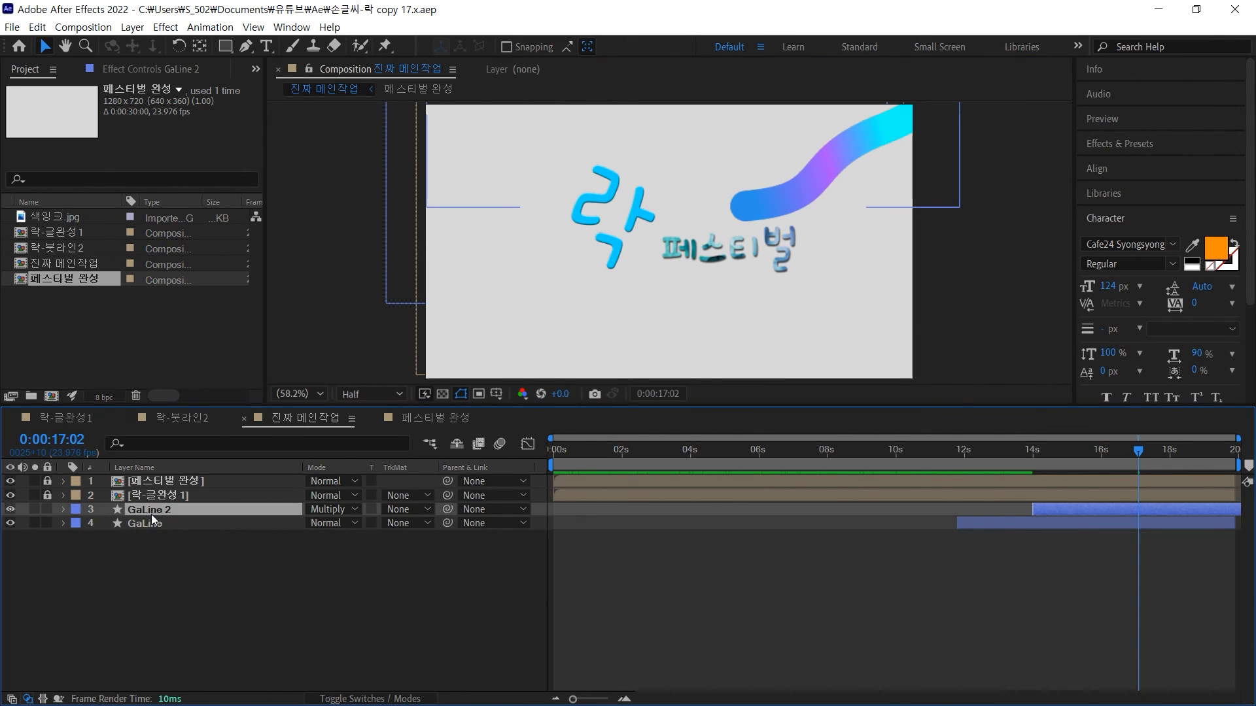
pyautogui.click(150, 524)
pyautogui.click(151, 511)
pyautogui.click(151, 523)
pyautogui.click(151, 540)
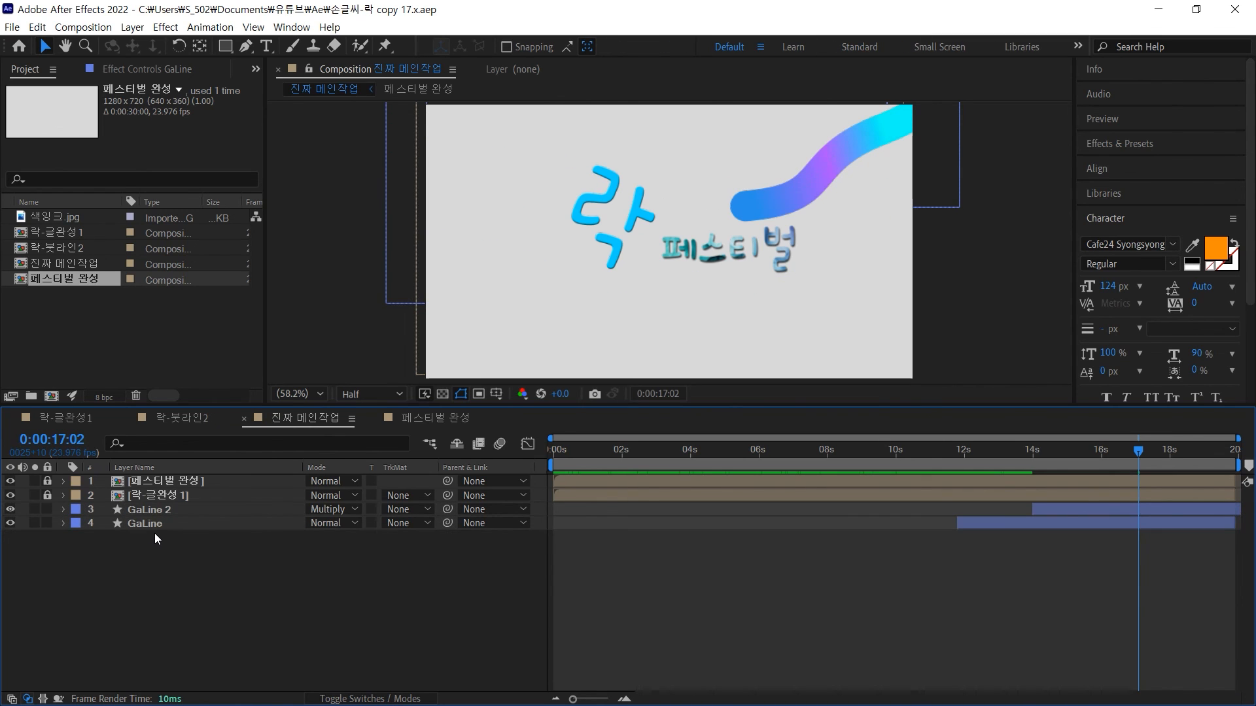